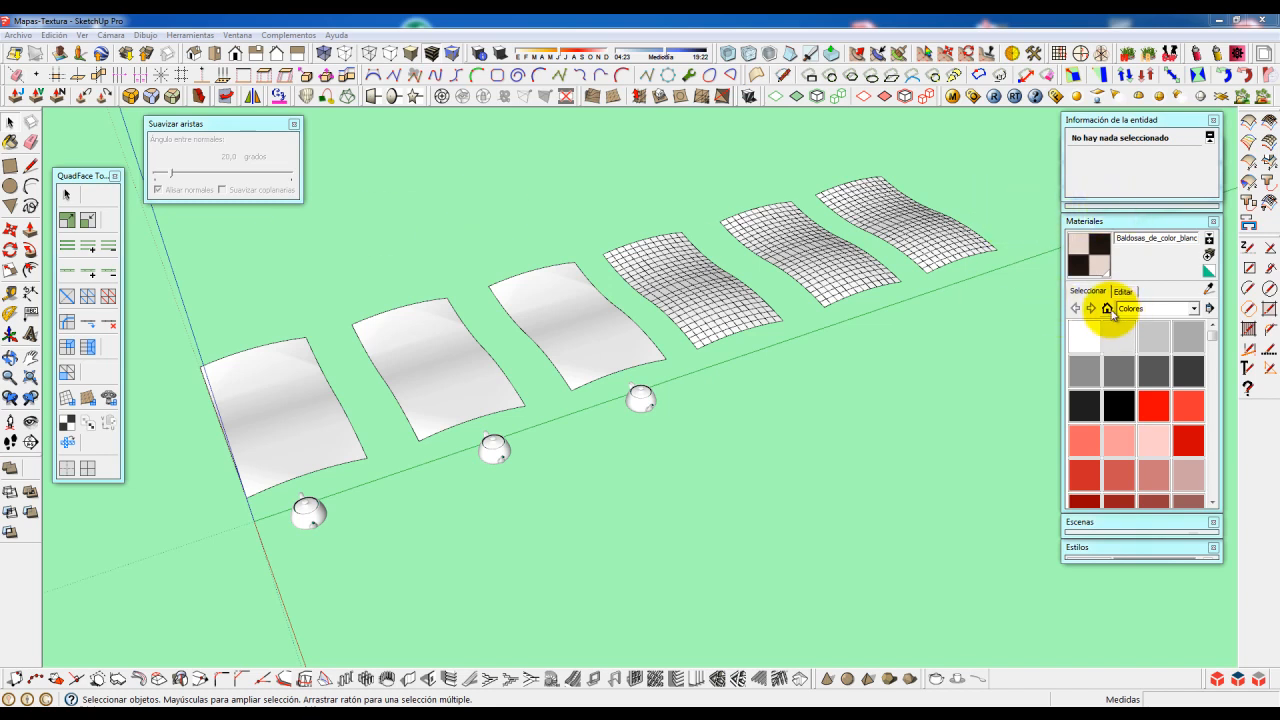
- Display the materials used in the model and examine the Baldosas_de_color_blanco_y_negro tile material
{"action": "left_click", "coordinate": [1107, 308]}
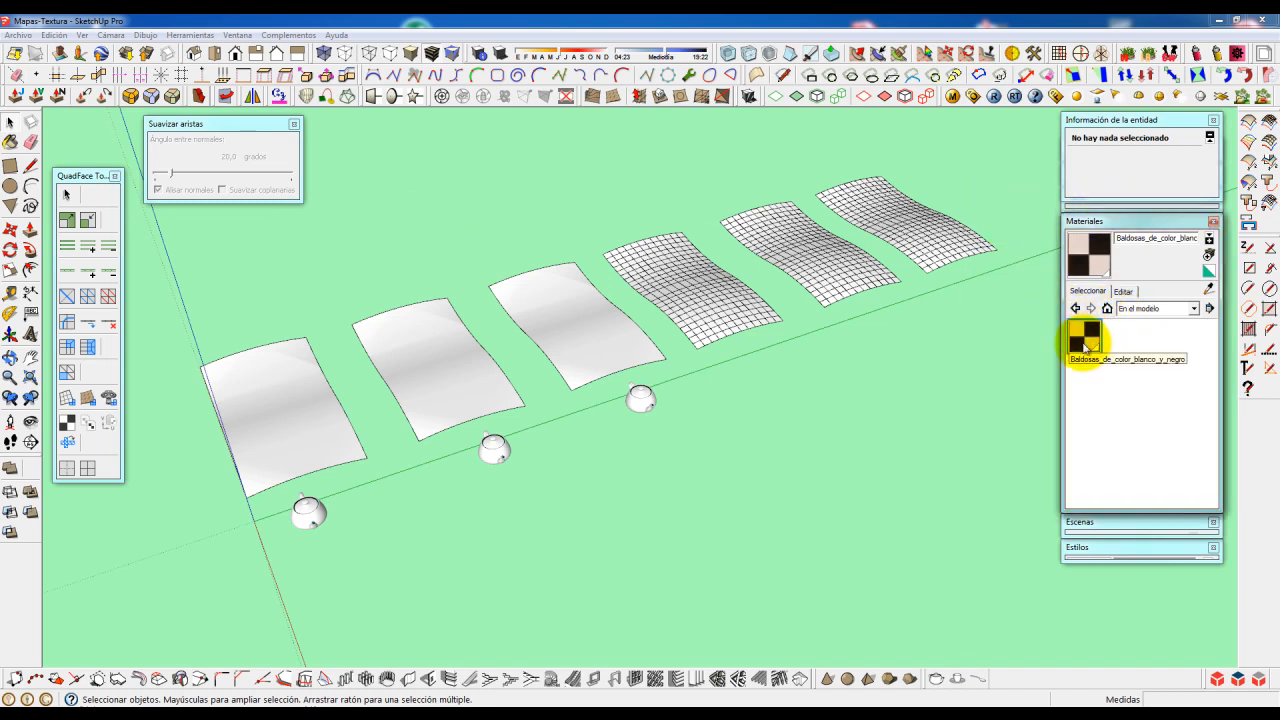
{"action": "left_click", "coordinate": [1090, 337]}
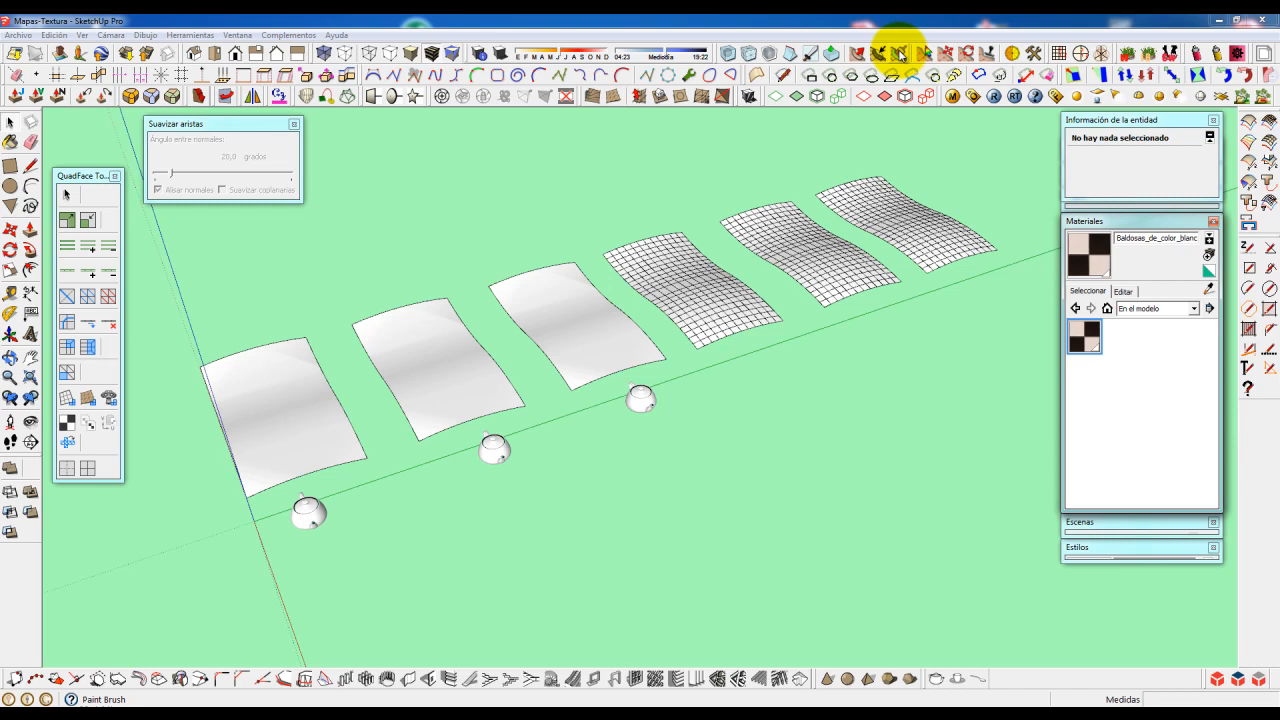
{"action": "left_click", "coordinate": [900, 52]}
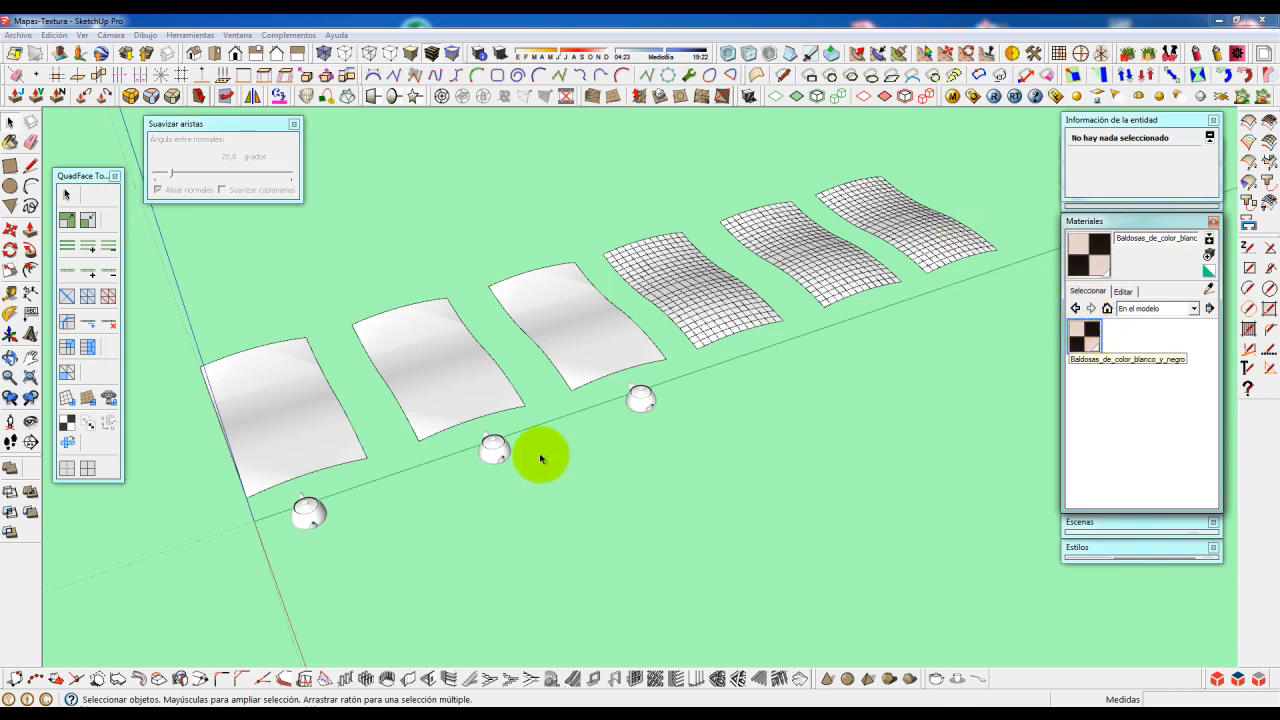
- Add the dark brick material Ladrillos_oscuros_sin_pulir from the bricks and cladding collection to the model and pick it among the model's materials
{"action": "left_click", "coordinate": [1173, 310]}
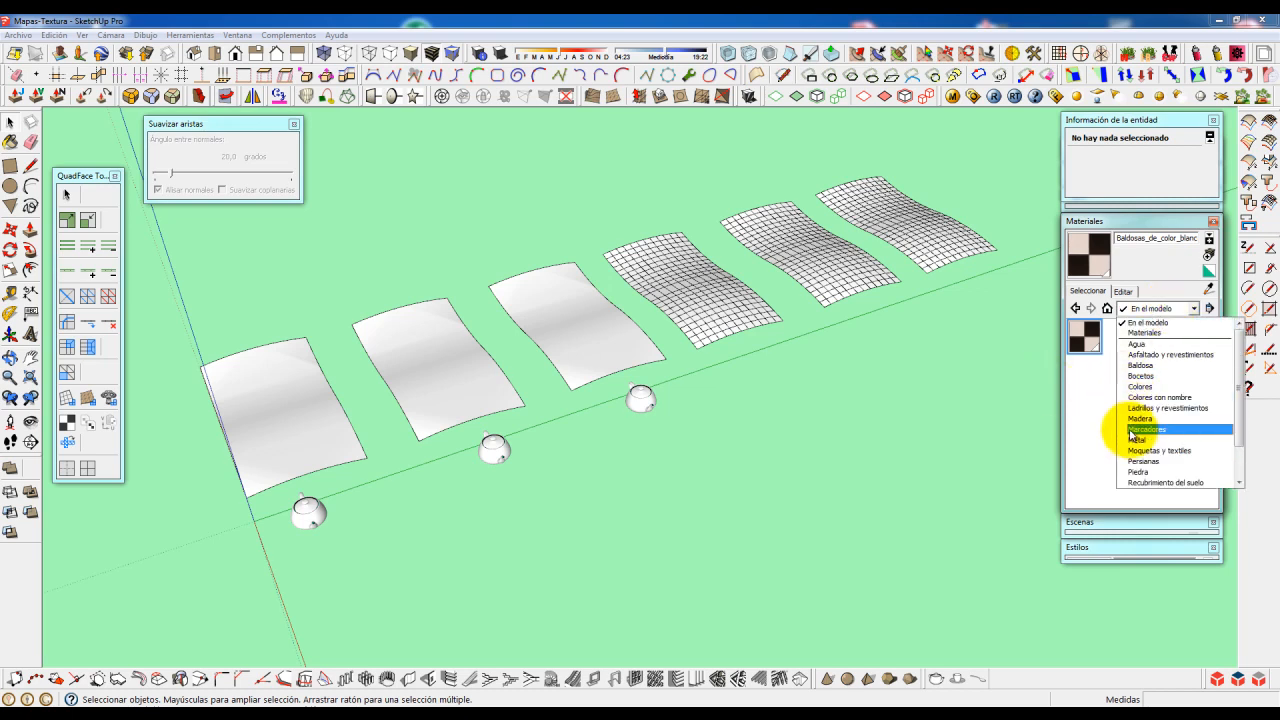
{"action": "left_click", "coordinate": [1140, 408]}
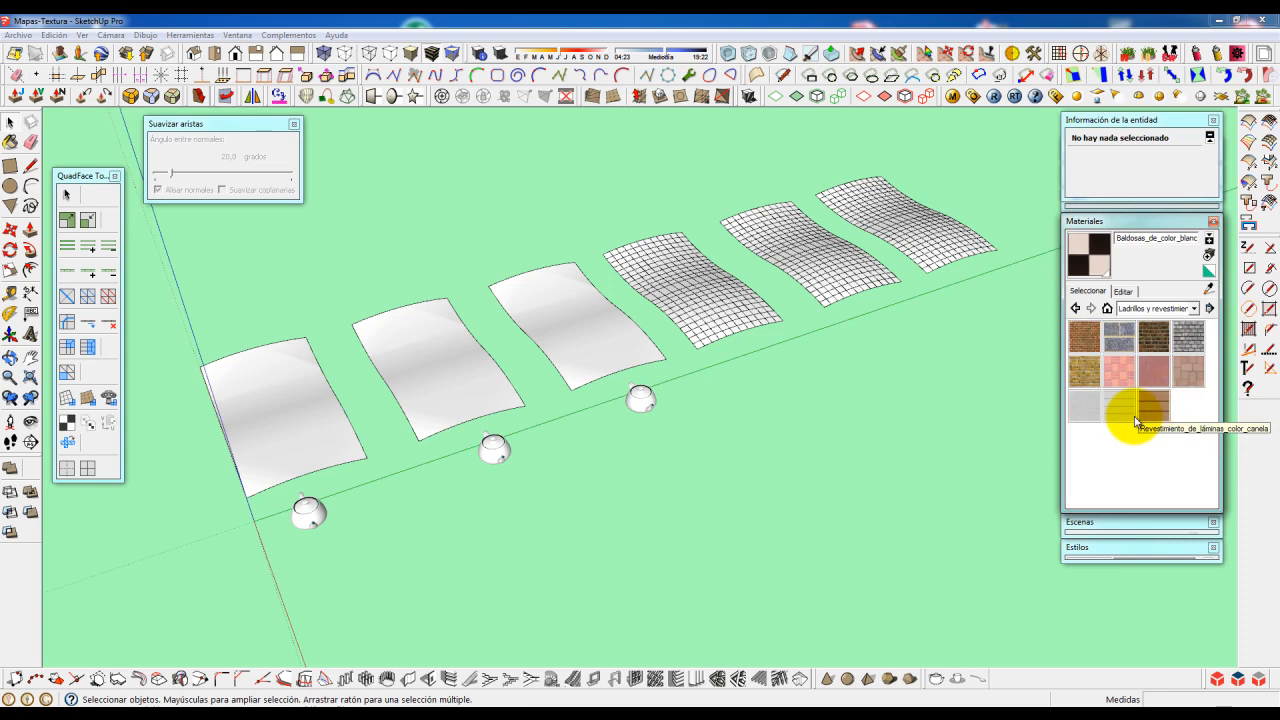
{"action": "left_click", "coordinate": [1154, 339]}
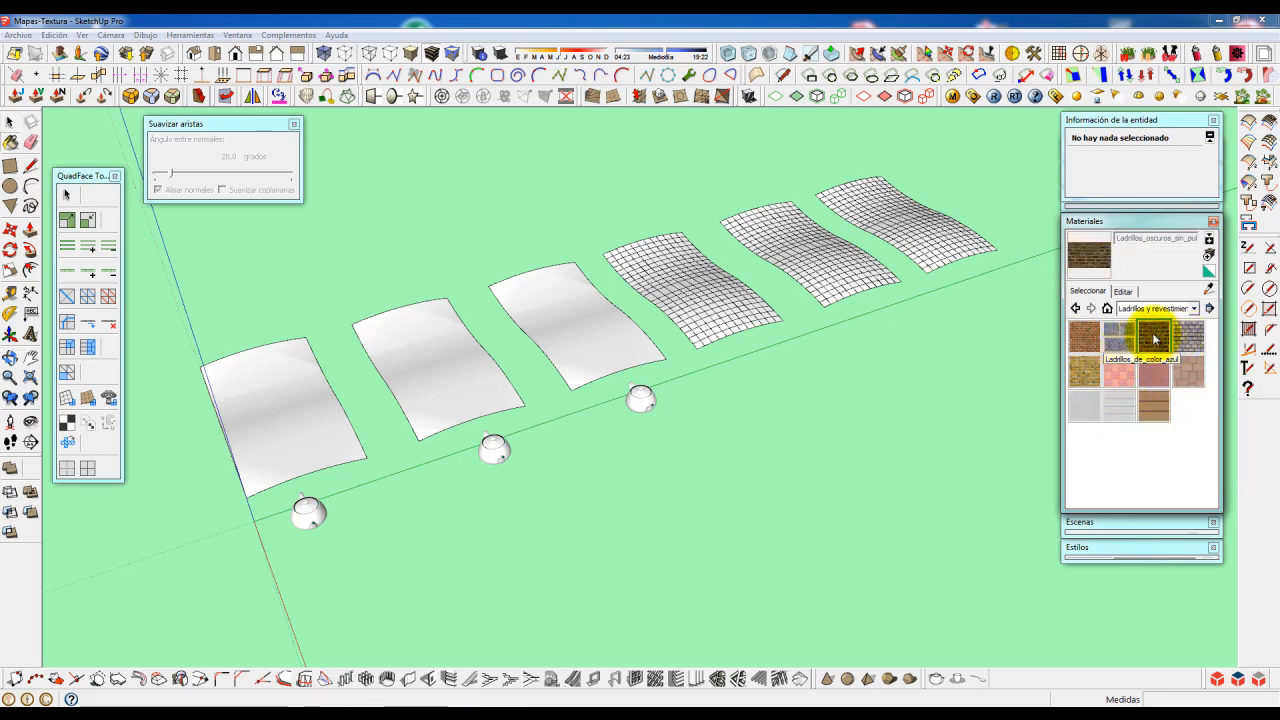
{"action": "right_click", "coordinate": [1155, 339]}
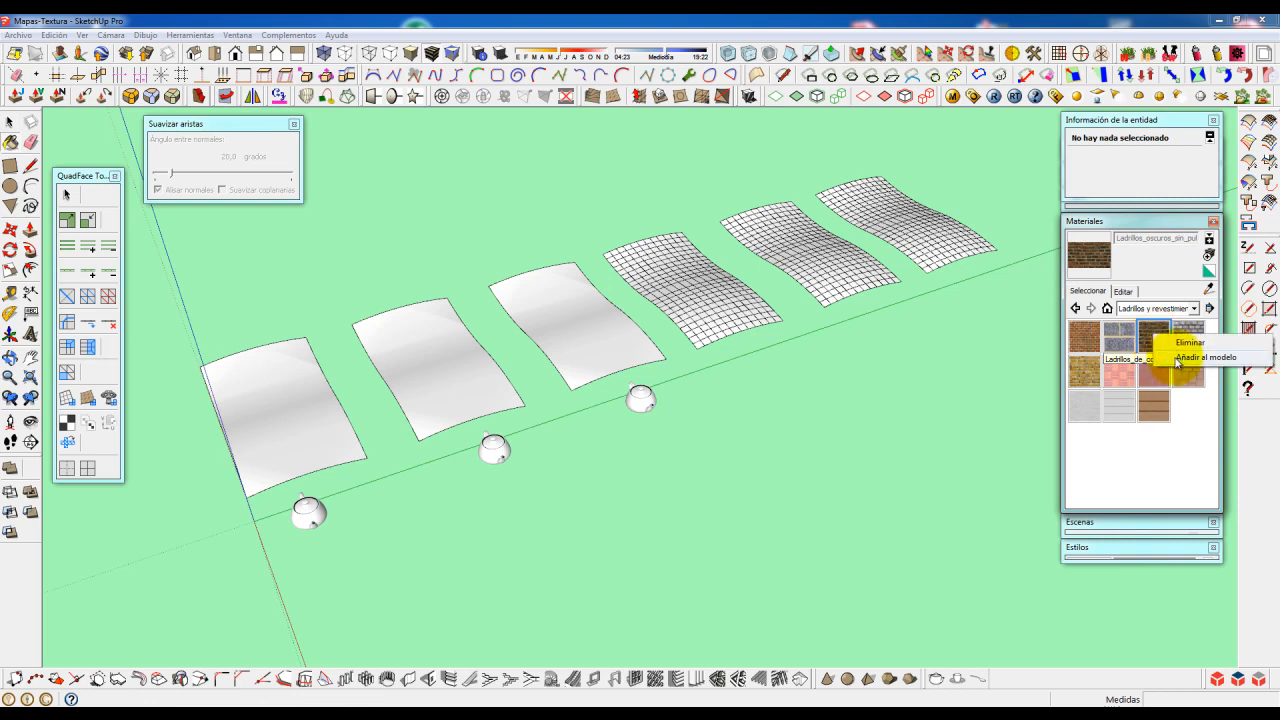
{"action": "left_click", "coordinate": [1180, 359]}
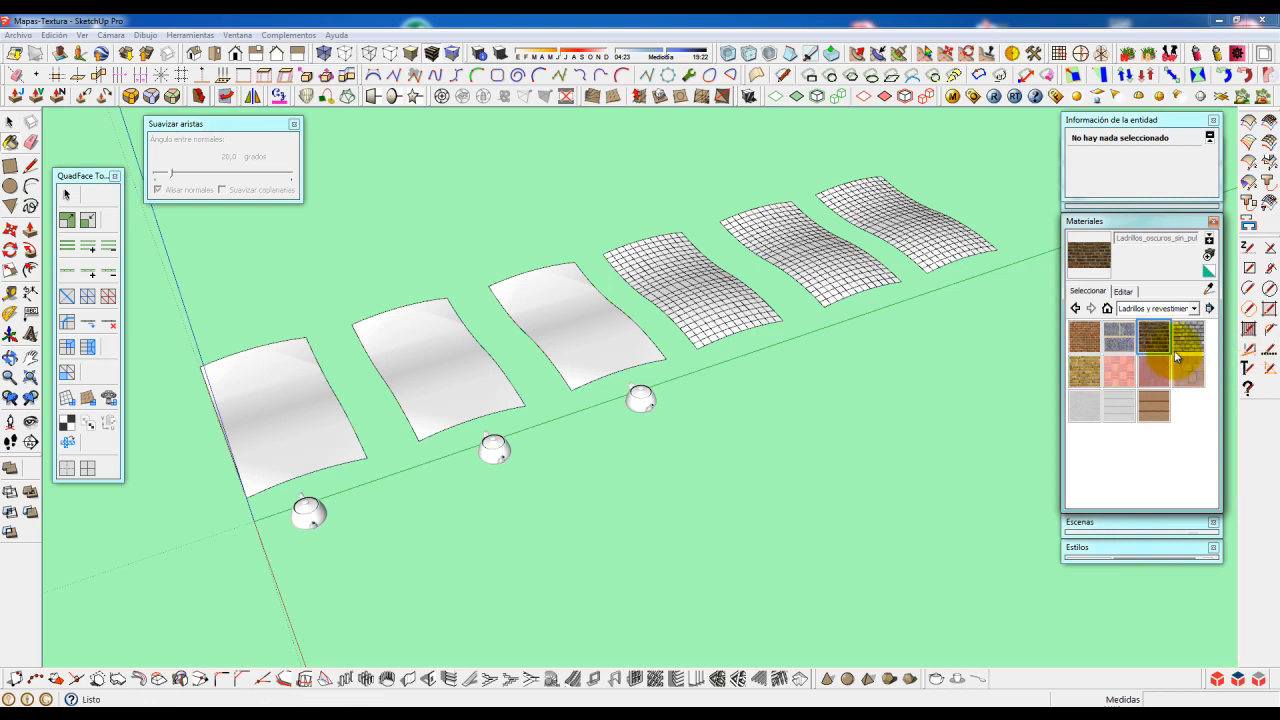
{"action": "left_click", "coordinate": [1107, 308]}
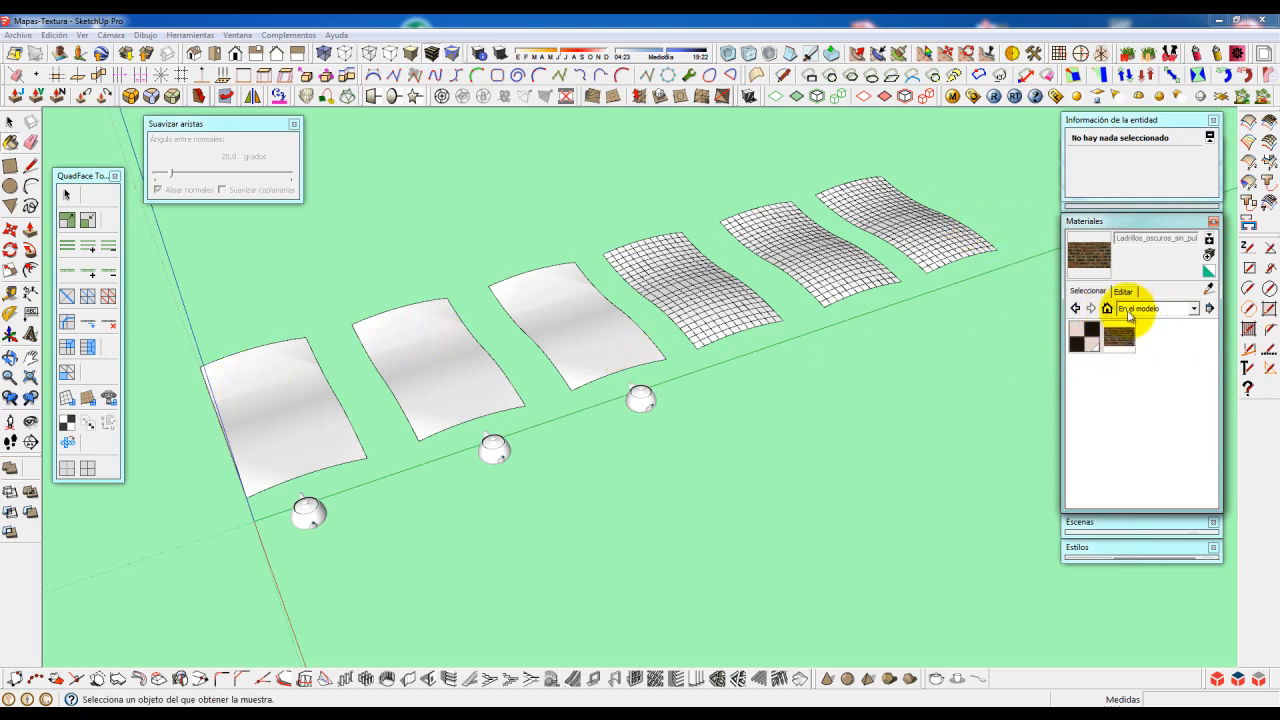
{"action": "left_click", "coordinate": [1119, 337]}
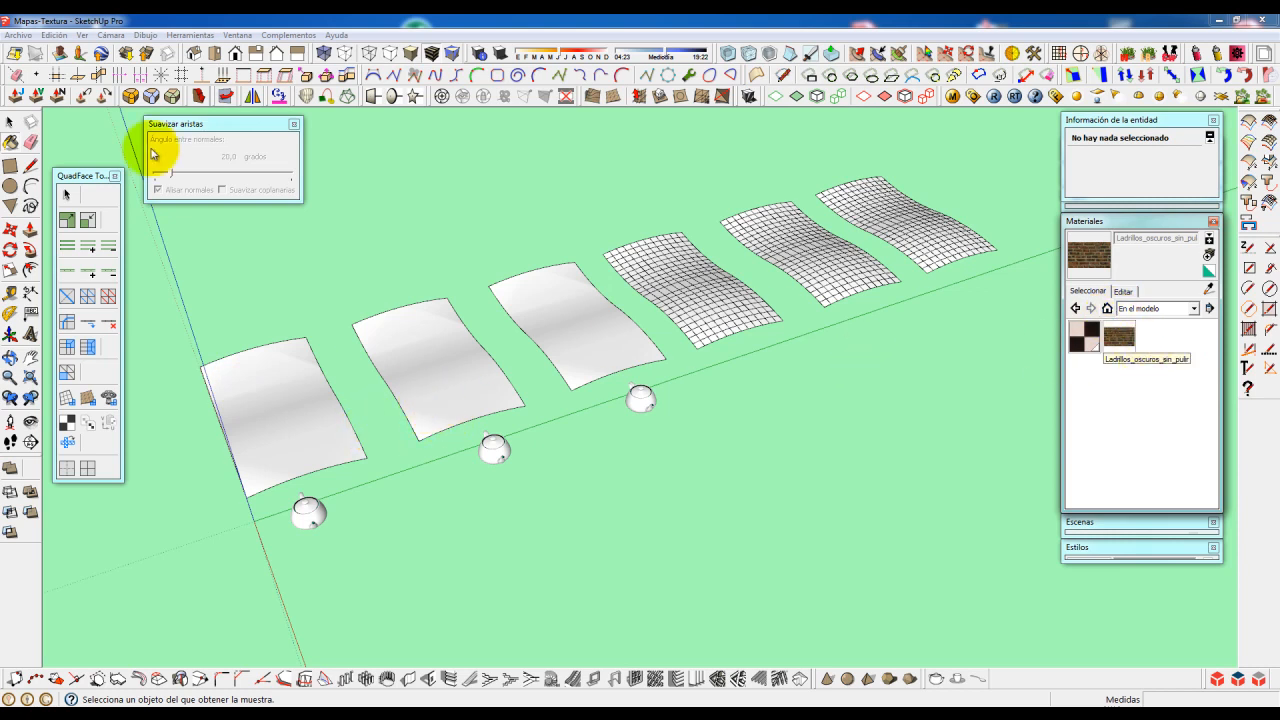
- Select the first, second and third smooth curved surfaces in turn to check what type of entity each one is
{"action": "left_click", "coordinate": [12, 122]}
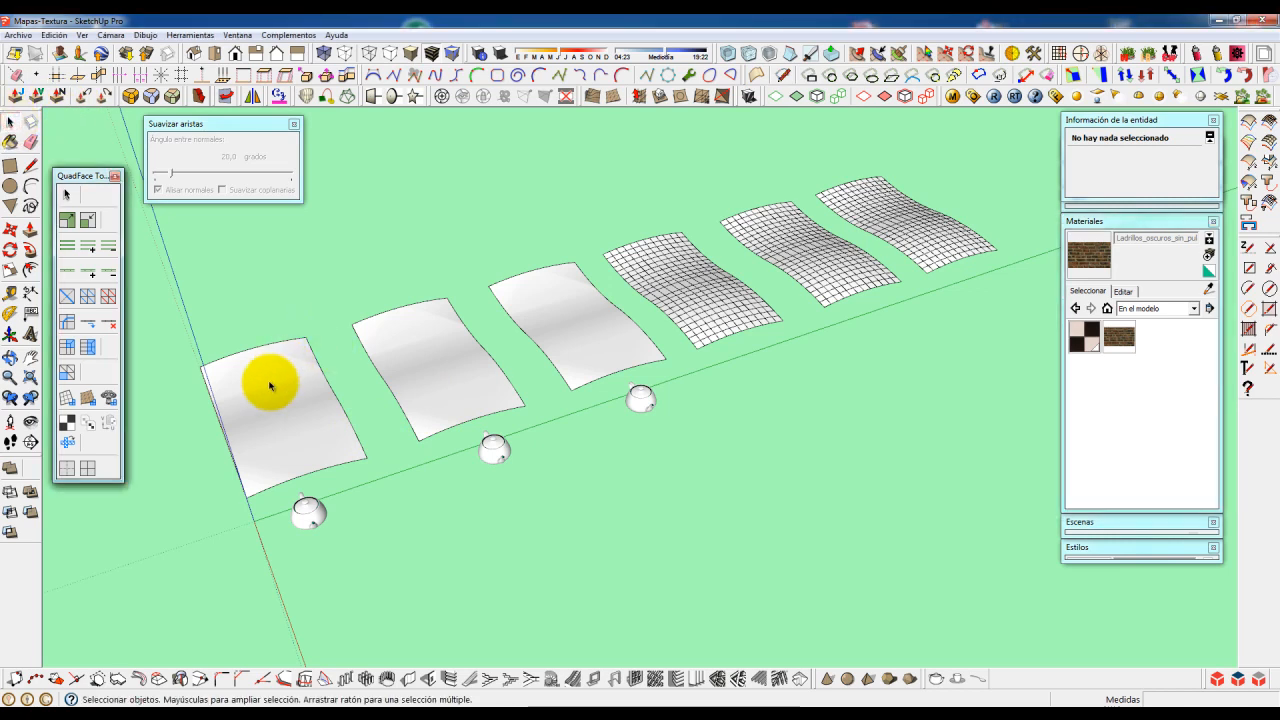
{"action": "left_click", "coordinate": [269, 383]}
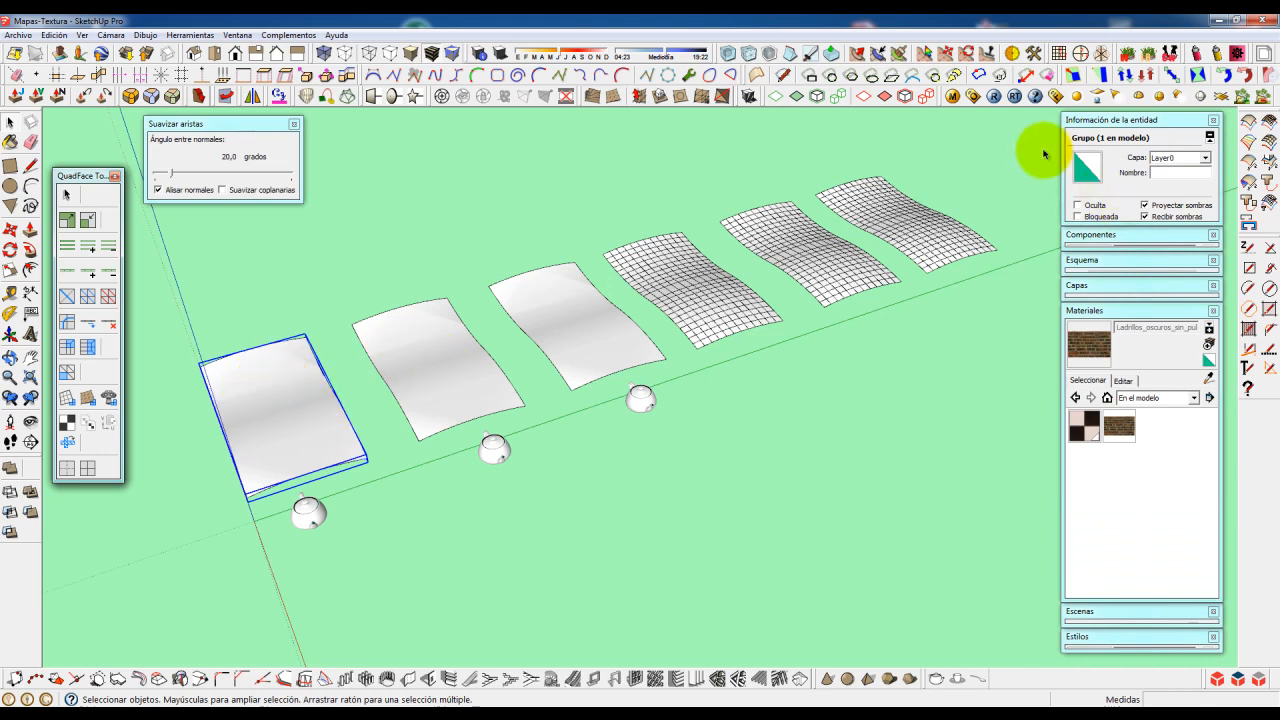
{"action": "left_click", "coordinate": [408, 354]}
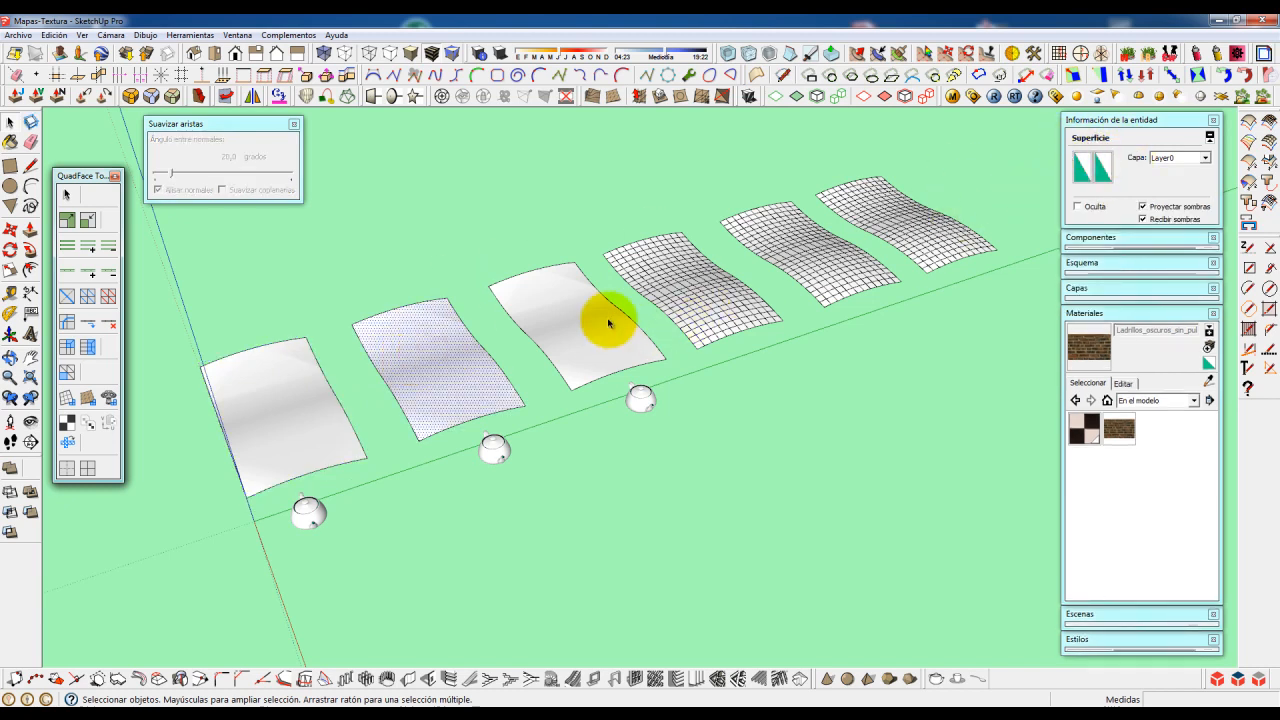
{"action": "left_click", "coordinate": [567, 327]}
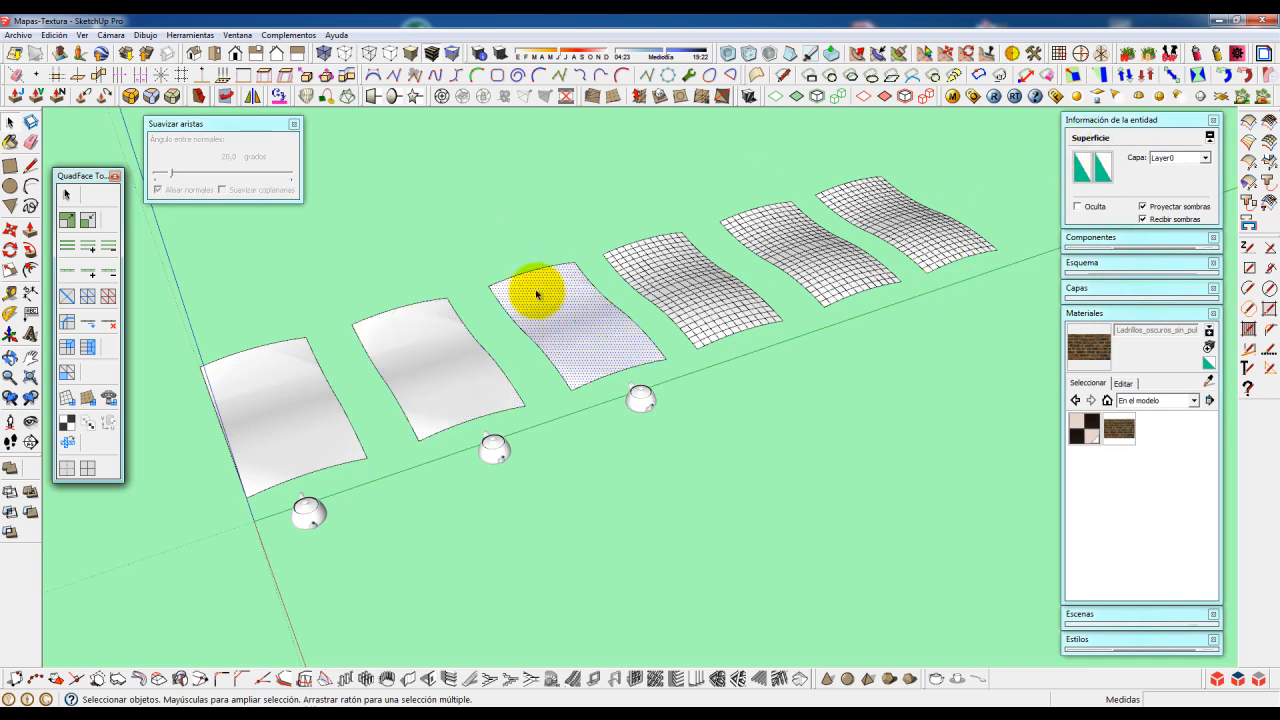
- Show hidden geometry and unsmooth all edges of the third surface, with smooth normals off and a 0 degree angle between normals
{"action": "left_click", "coordinate": [82, 35]}
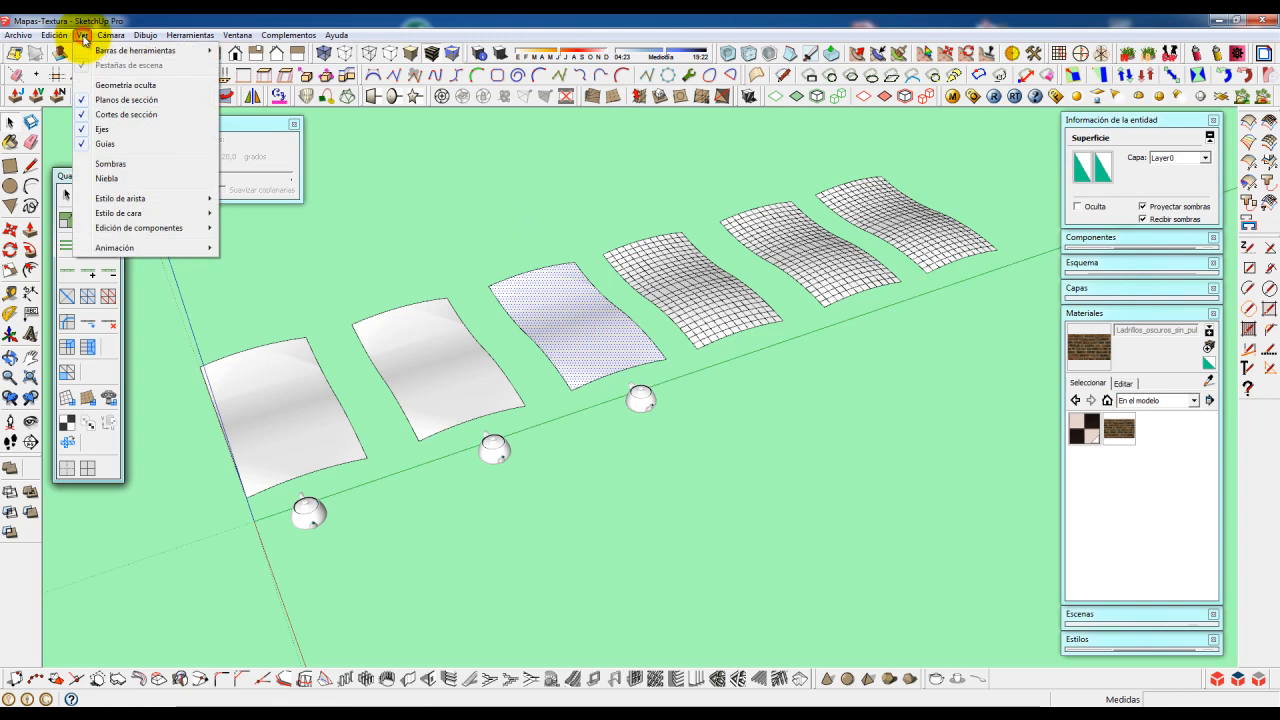
{"action": "left_click", "coordinate": [125, 85]}
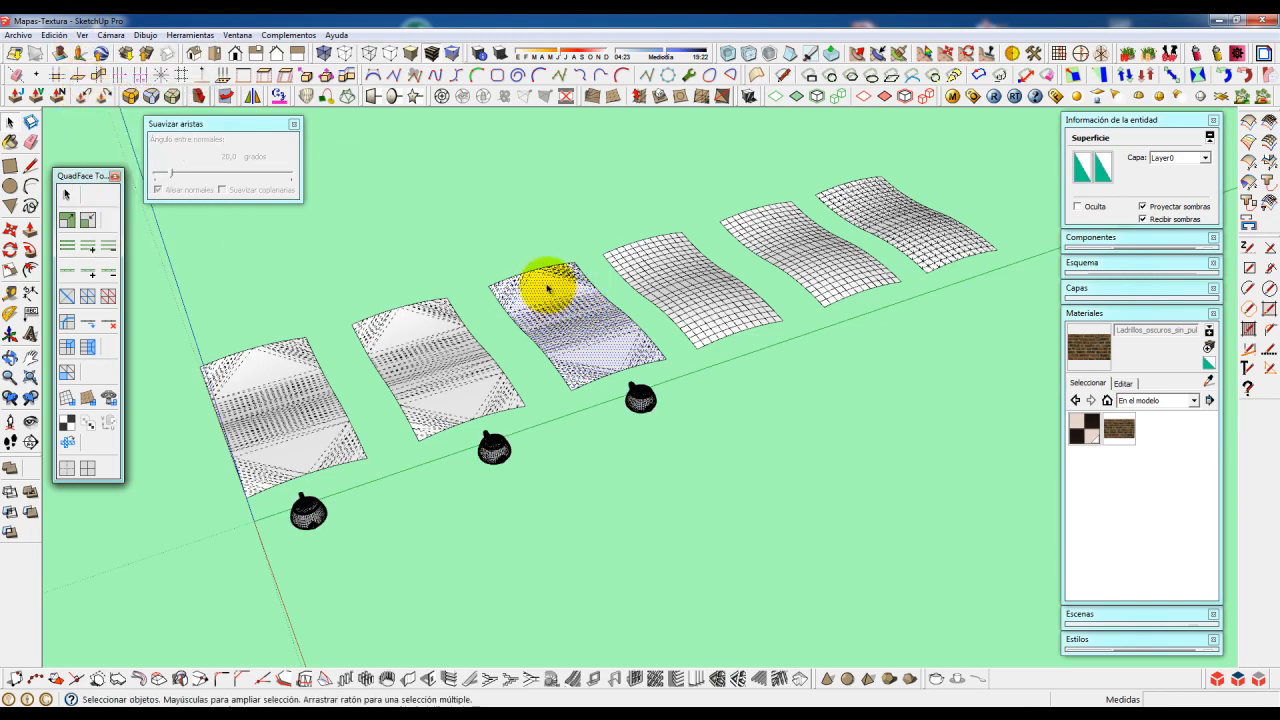
{"action": "triple_click", "coordinate": [547, 287]}
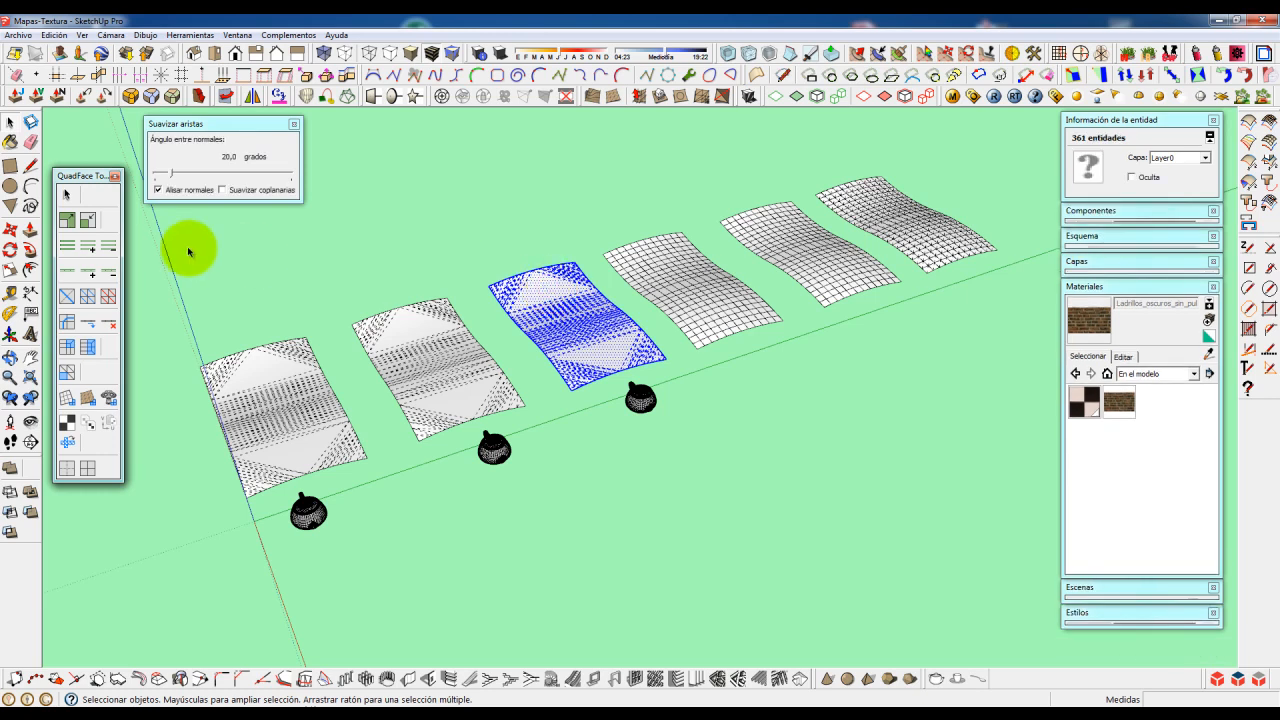
{"action": "left_click", "coordinate": [158, 190]}
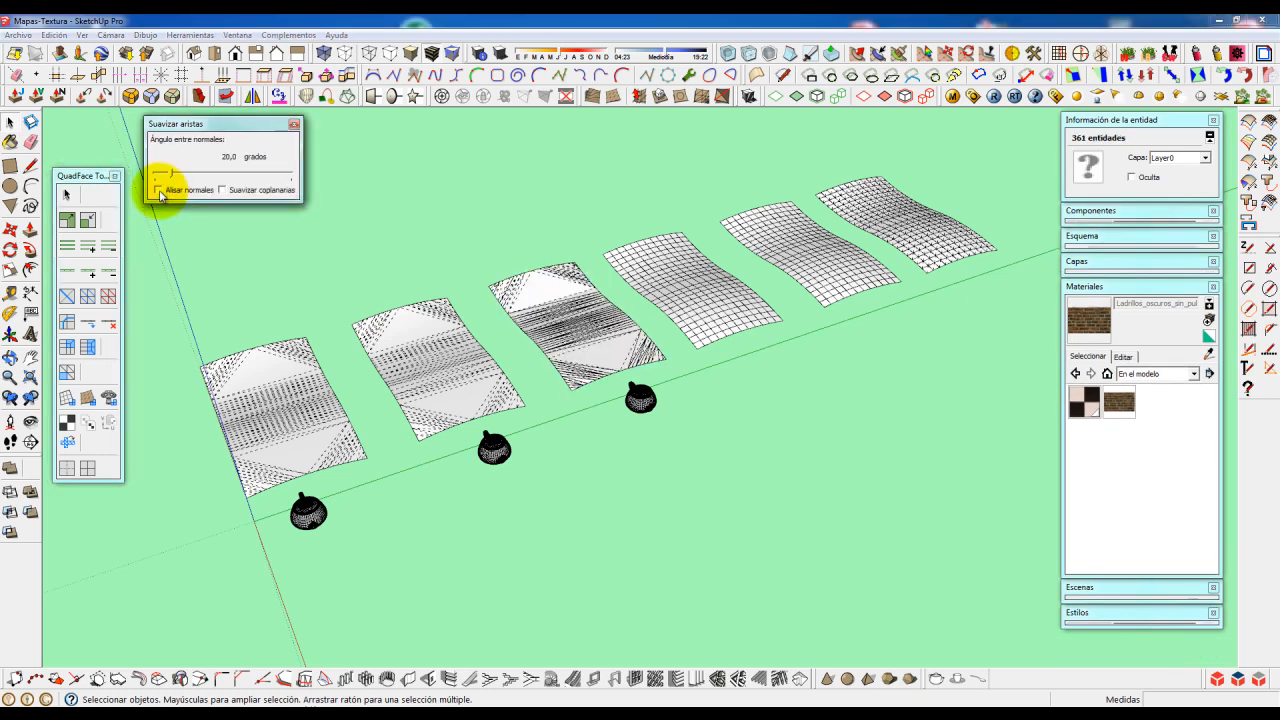
{"action": "left_click_drag", "start_coordinate": [169, 173], "coordinate": [145, 178]}
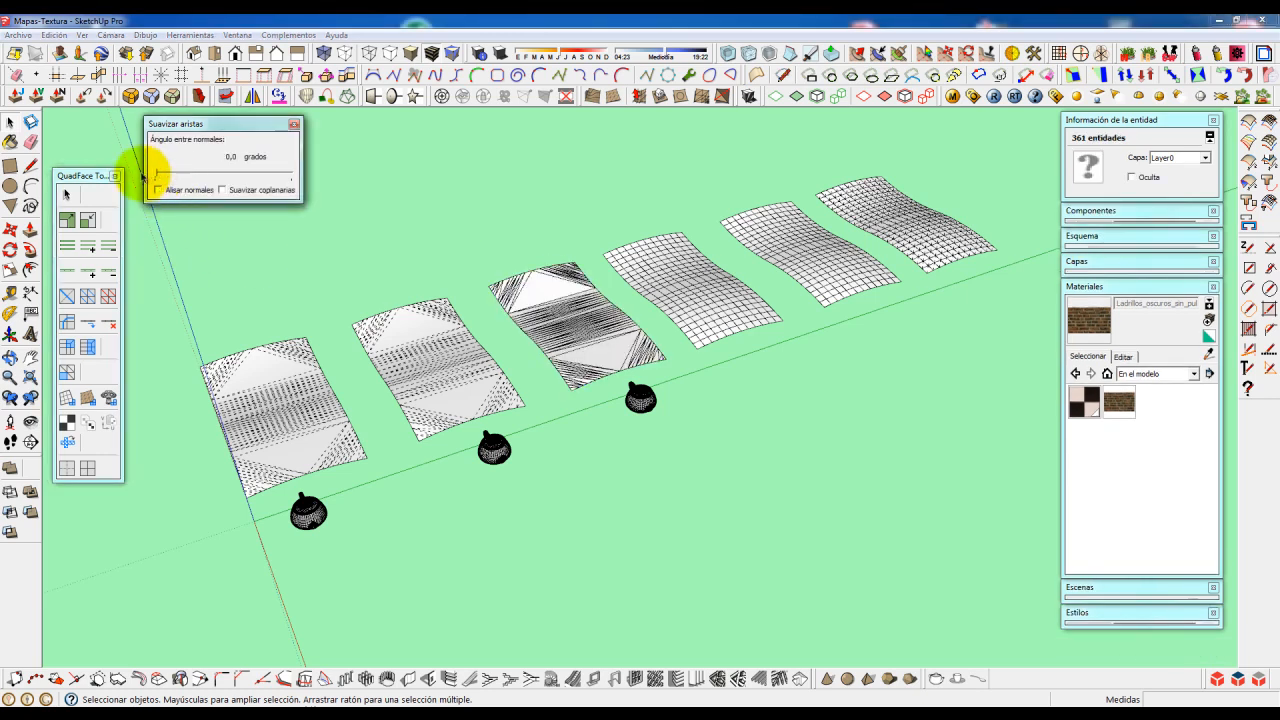
{"action": "left_click", "coordinate": [406, 200]}
- Turn off hidden geometry and inspect individual faces and edges of the unsmoothed third surface
{"action": "left_click", "coordinate": [83, 36]}
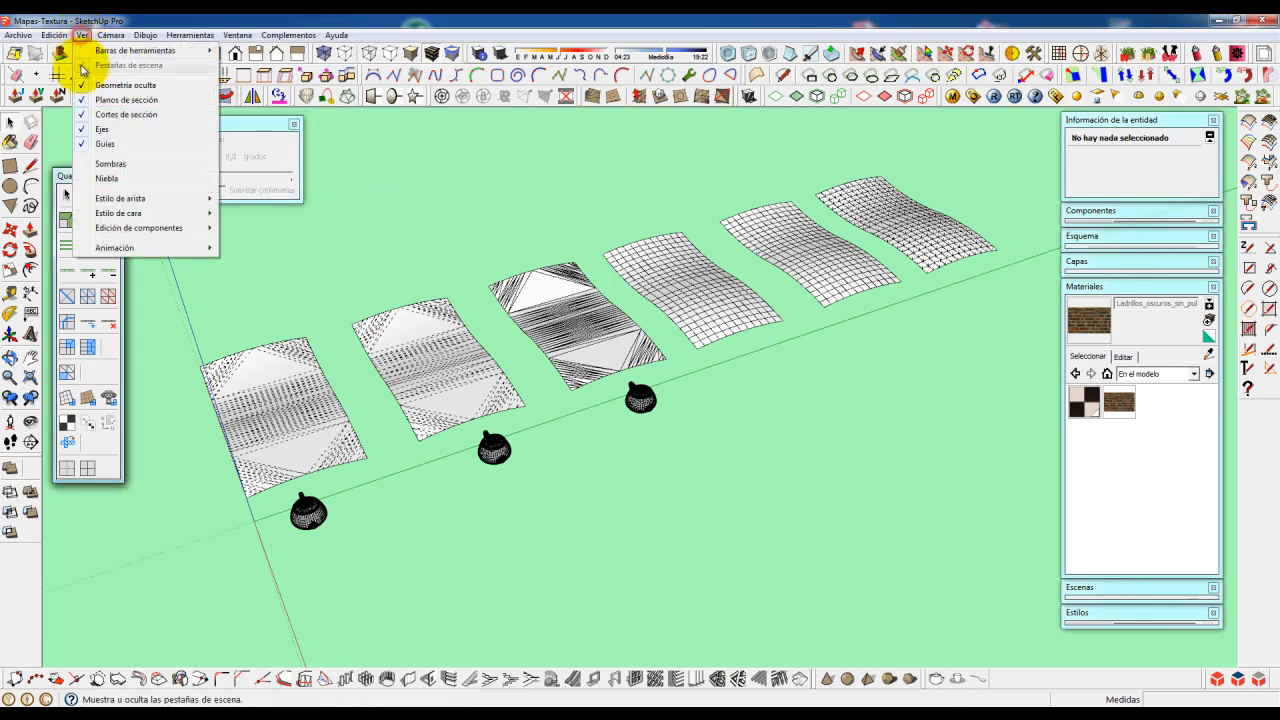
{"action": "left_click", "coordinate": [83, 88]}
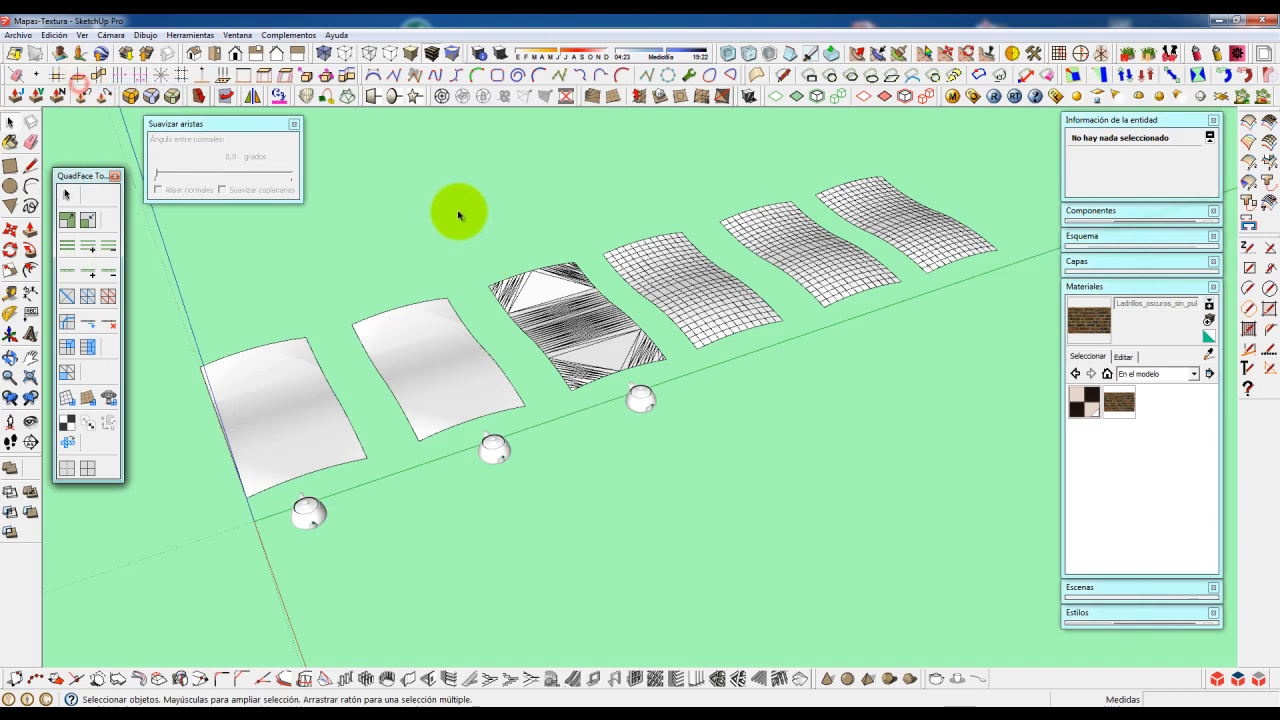
{"action": "left_click", "coordinate": [551, 291]}
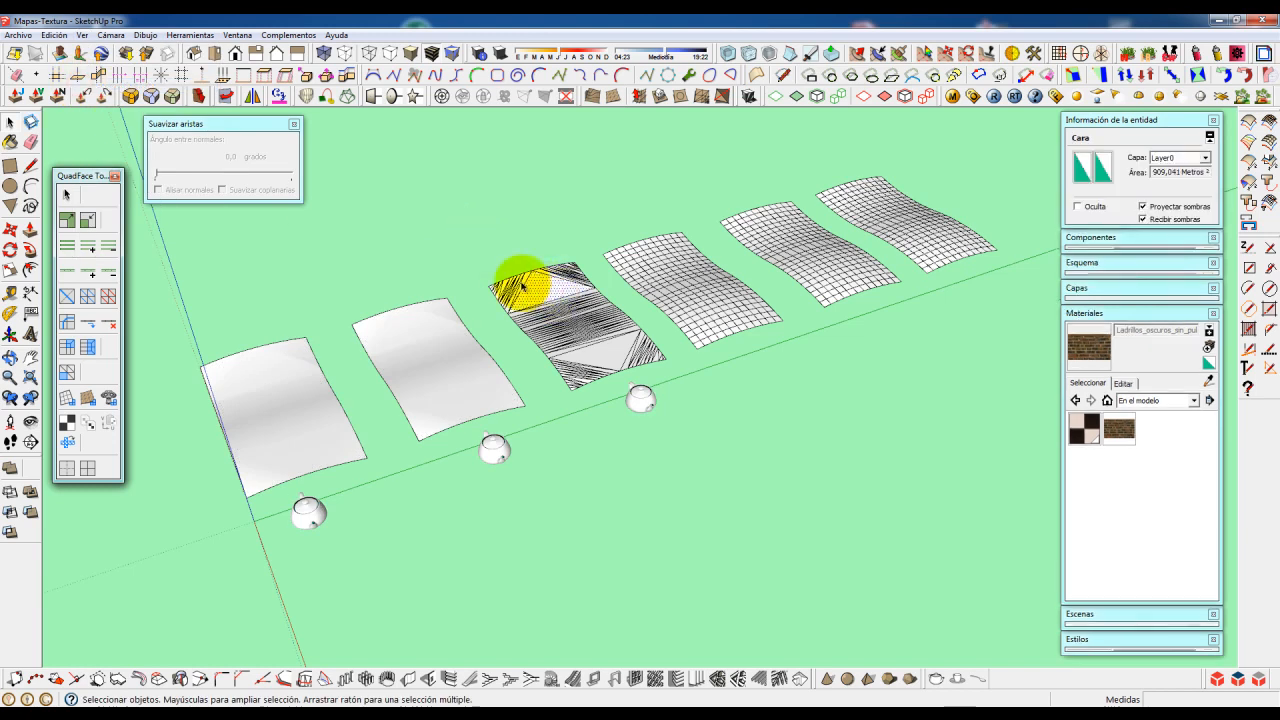
{"action": "left_click", "coordinate": [505, 291]}
{"action": "left_click", "coordinate": [500, 290]}
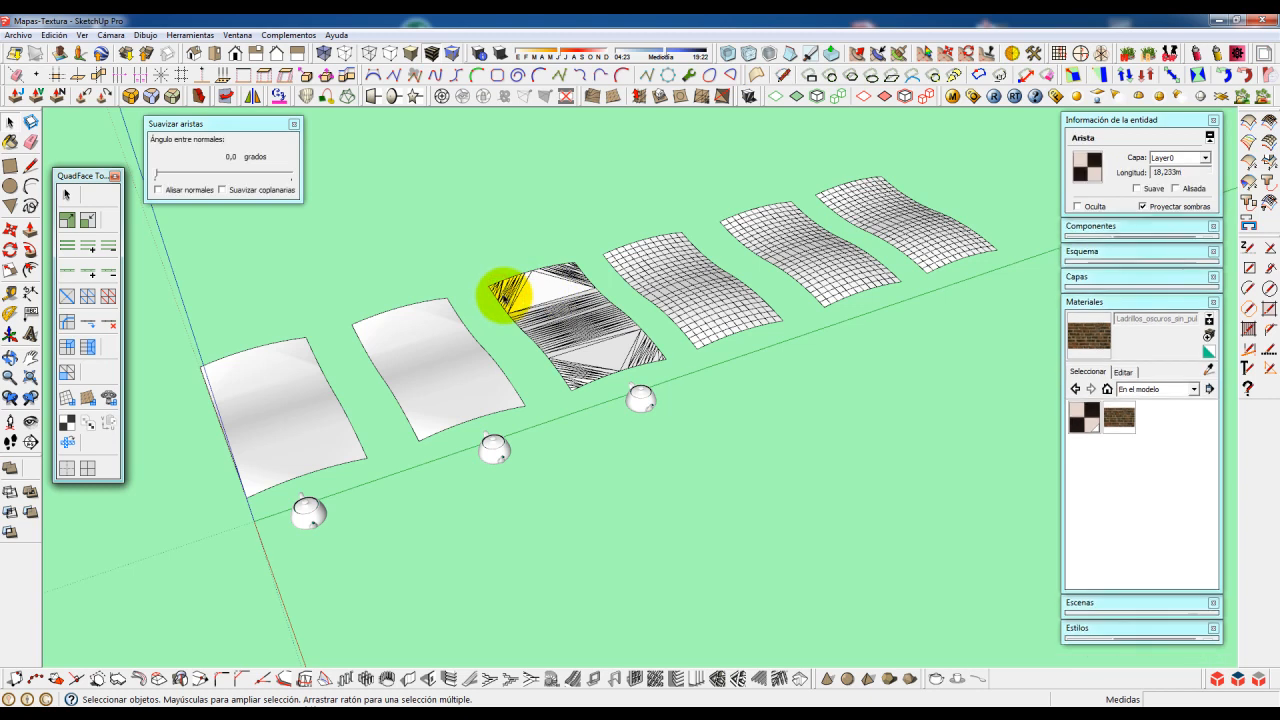
{"action": "left_click", "coordinate": [526, 226]}
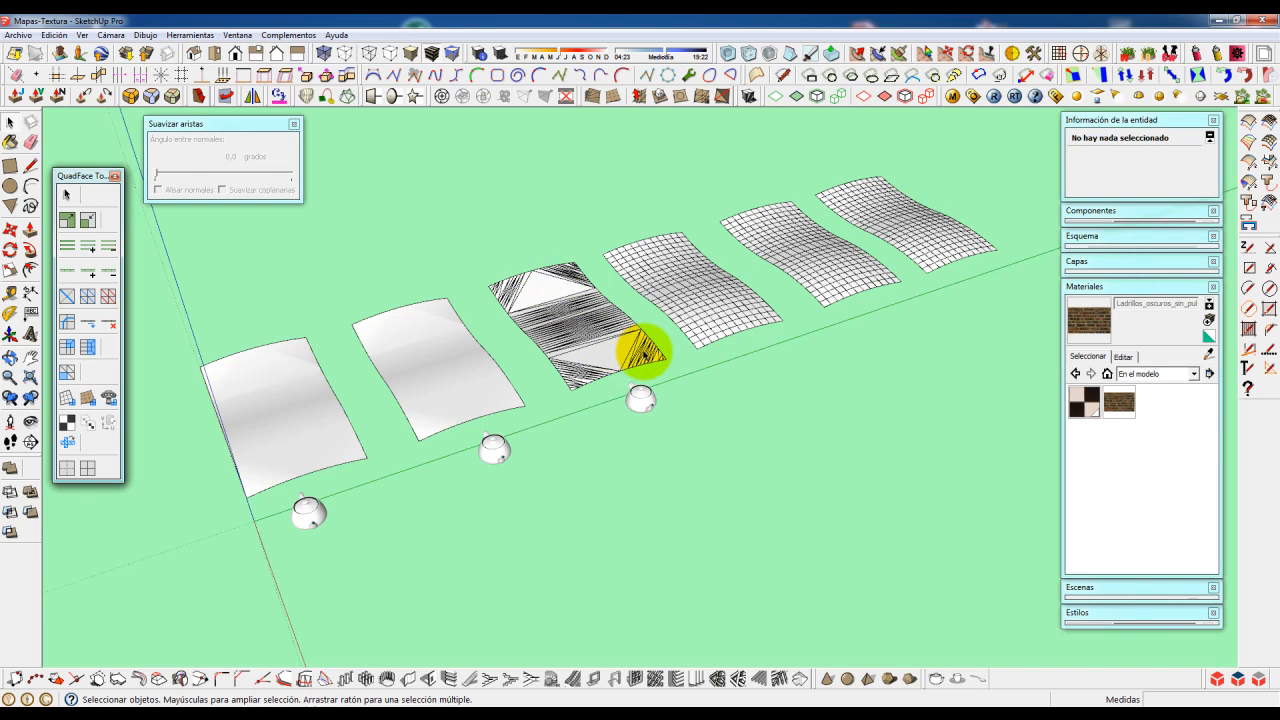
- Select the second smooth surface and toggle hidden geometry on and off to compare its edges with the unsmoothed third surface
{"action": "left_click", "coordinate": [462, 367]}
{"action": "left_click", "coordinate": [82, 35]}
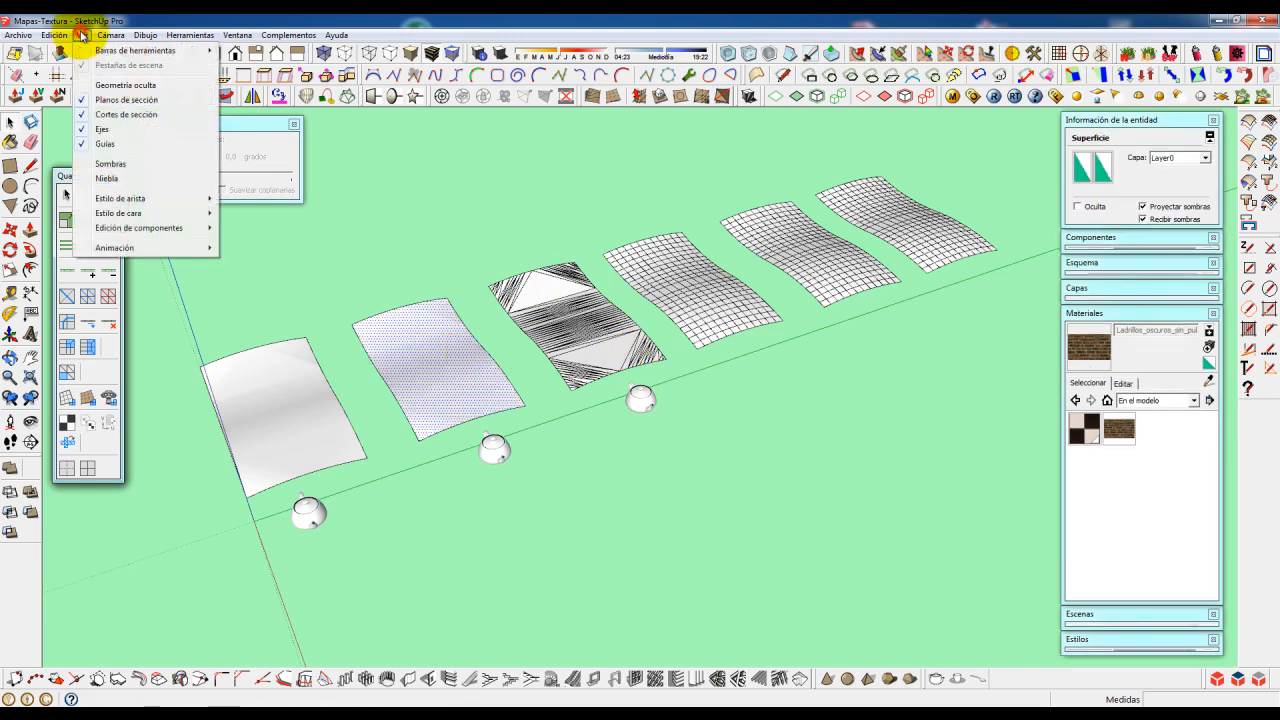
{"action": "left_click", "coordinate": [82, 80]}
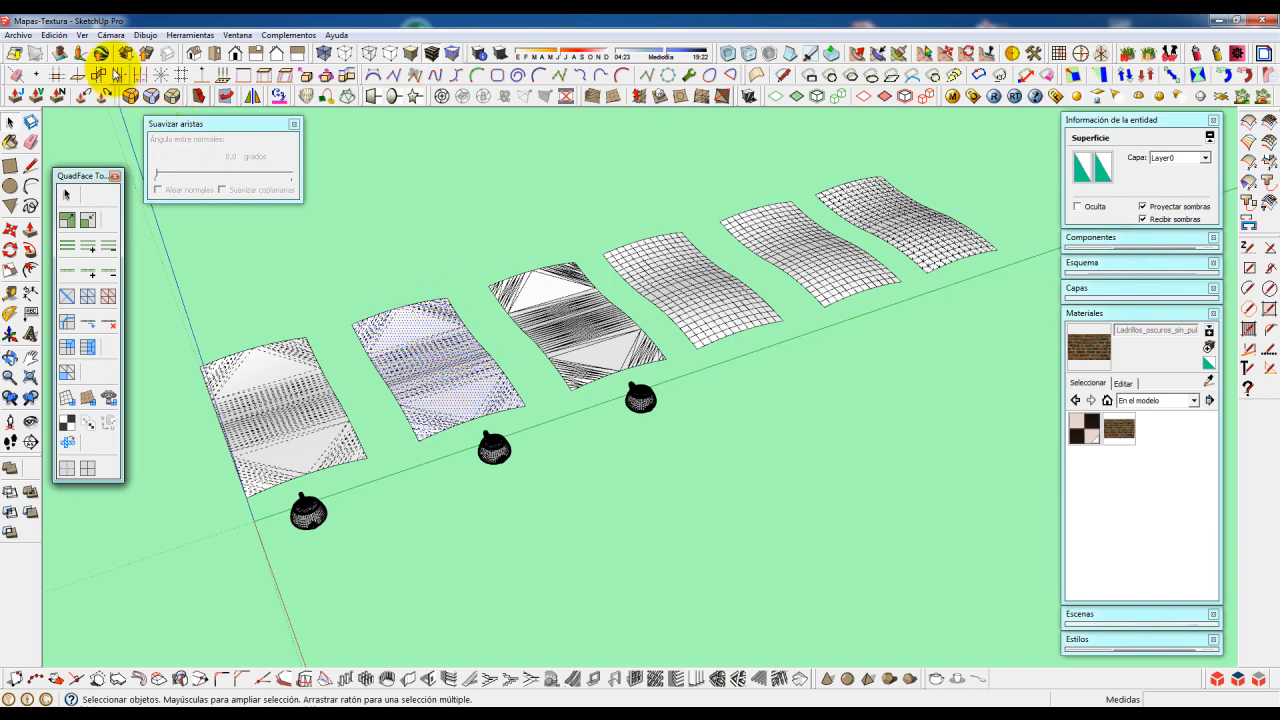
{"action": "left_click", "coordinate": [83, 35]}
{"action": "left_click", "coordinate": [90, 85]}
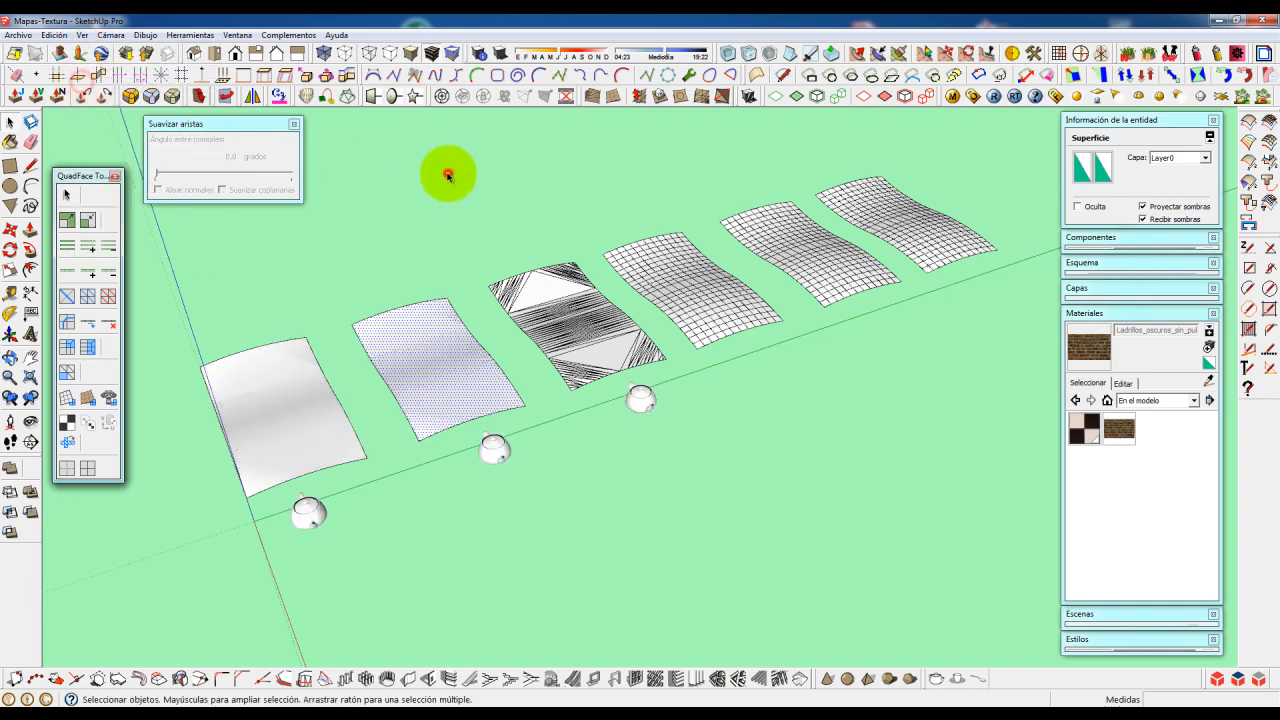
{"action": "left_click", "coordinate": [405, 328]}
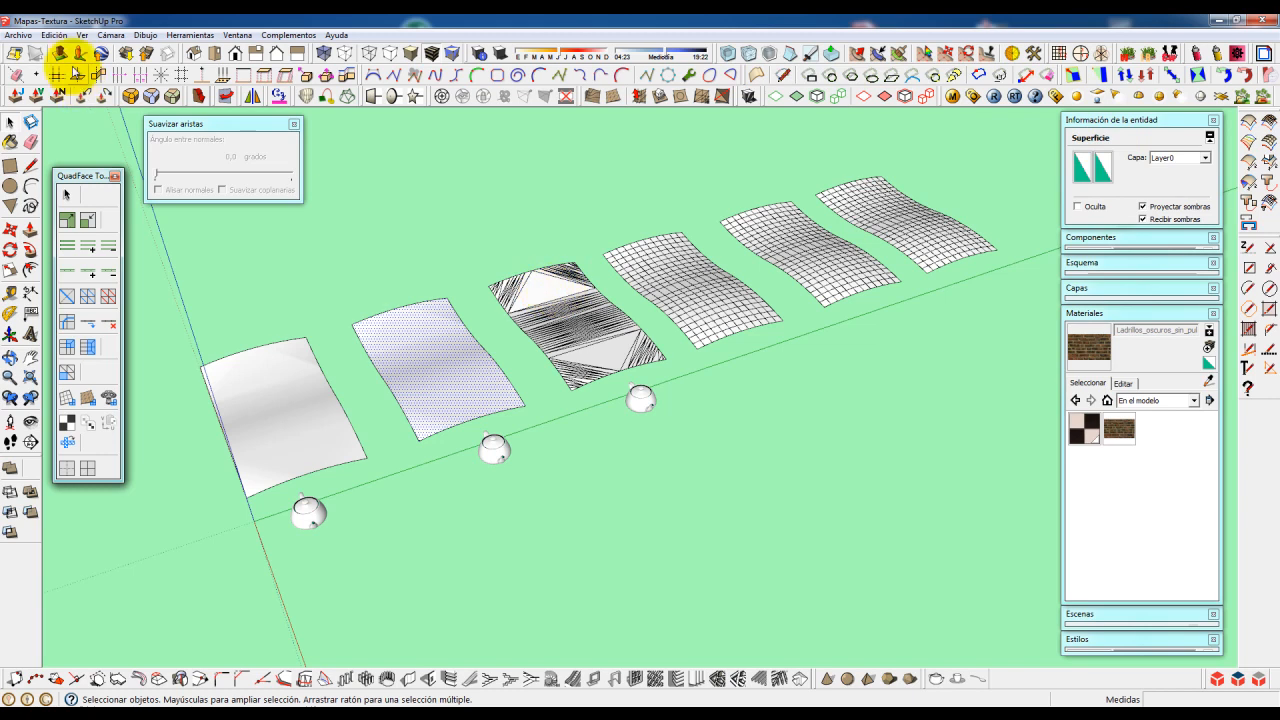
{"action": "left_click", "coordinate": [82, 35]}
{"action": "left_click", "coordinate": [86, 86]}
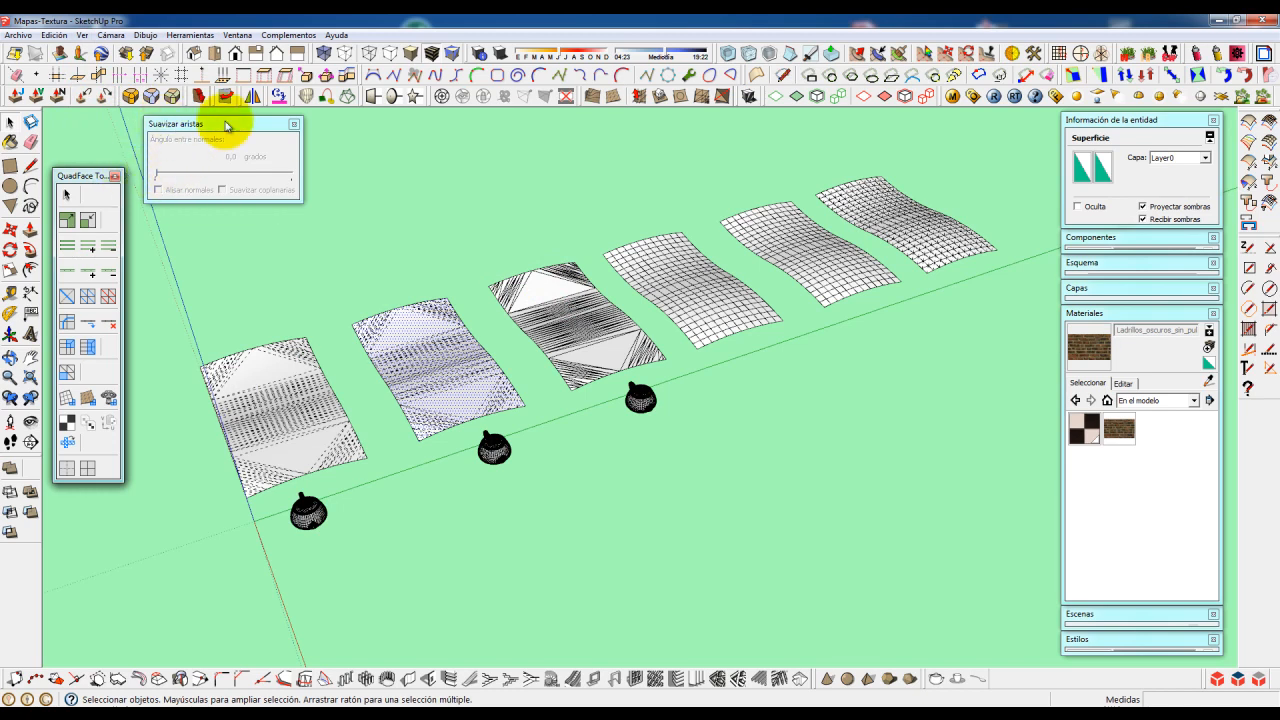
{"action": "left_click", "coordinate": [517, 220]}
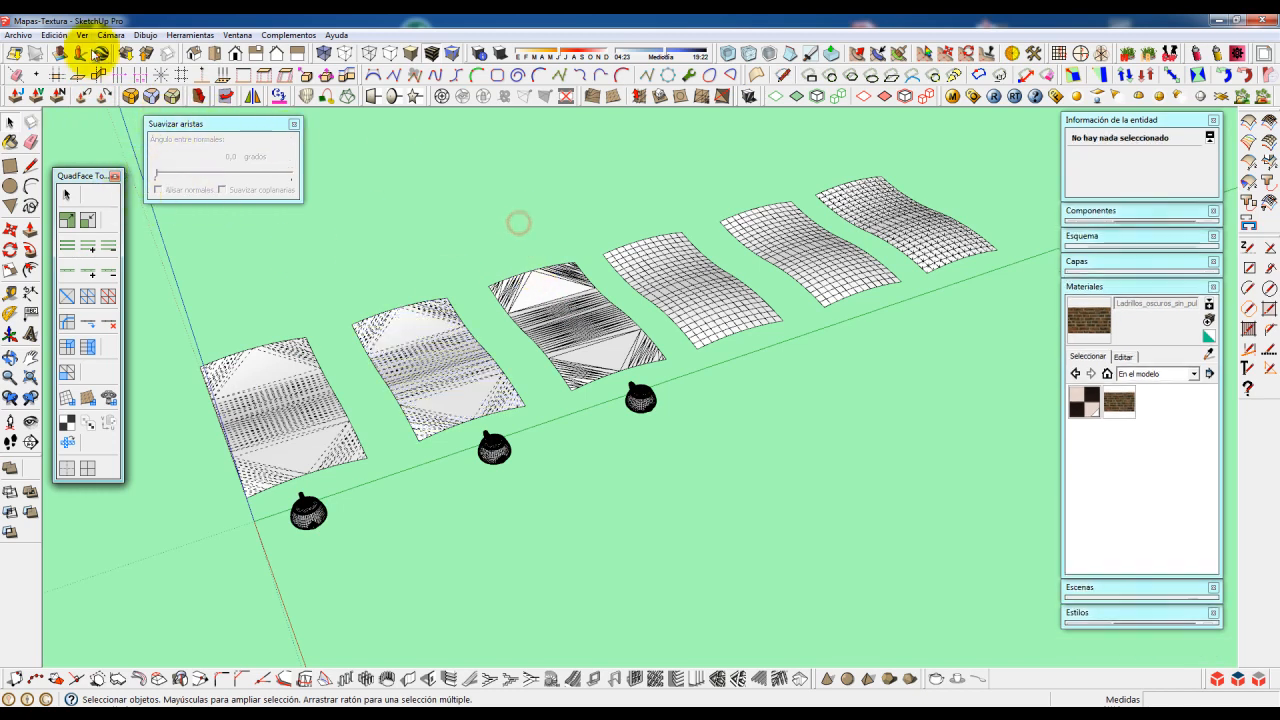
{"action": "left_click", "coordinate": [82, 36]}
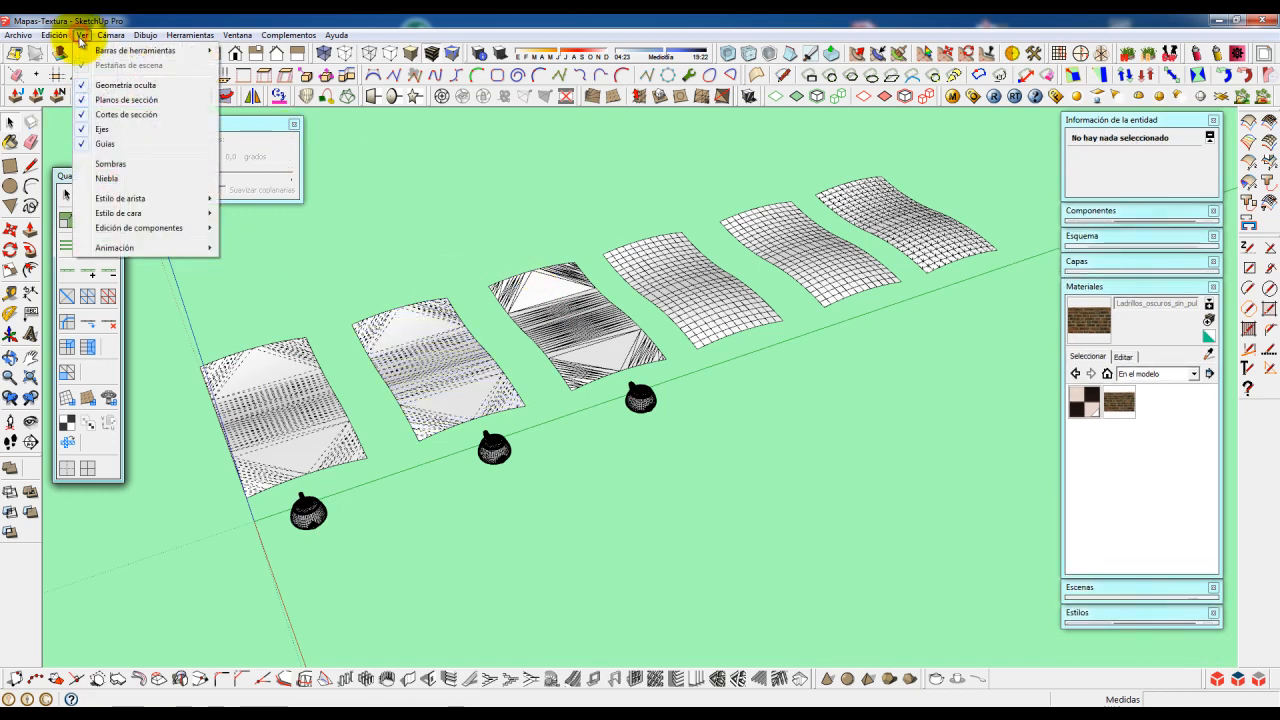
{"action": "left_click", "coordinate": [66, 86]}
- Select a large face of the third surface, turn on hidden geometry, and select the fourth surface's group with the quad grid
{"action": "left_click", "coordinate": [543, 290]}
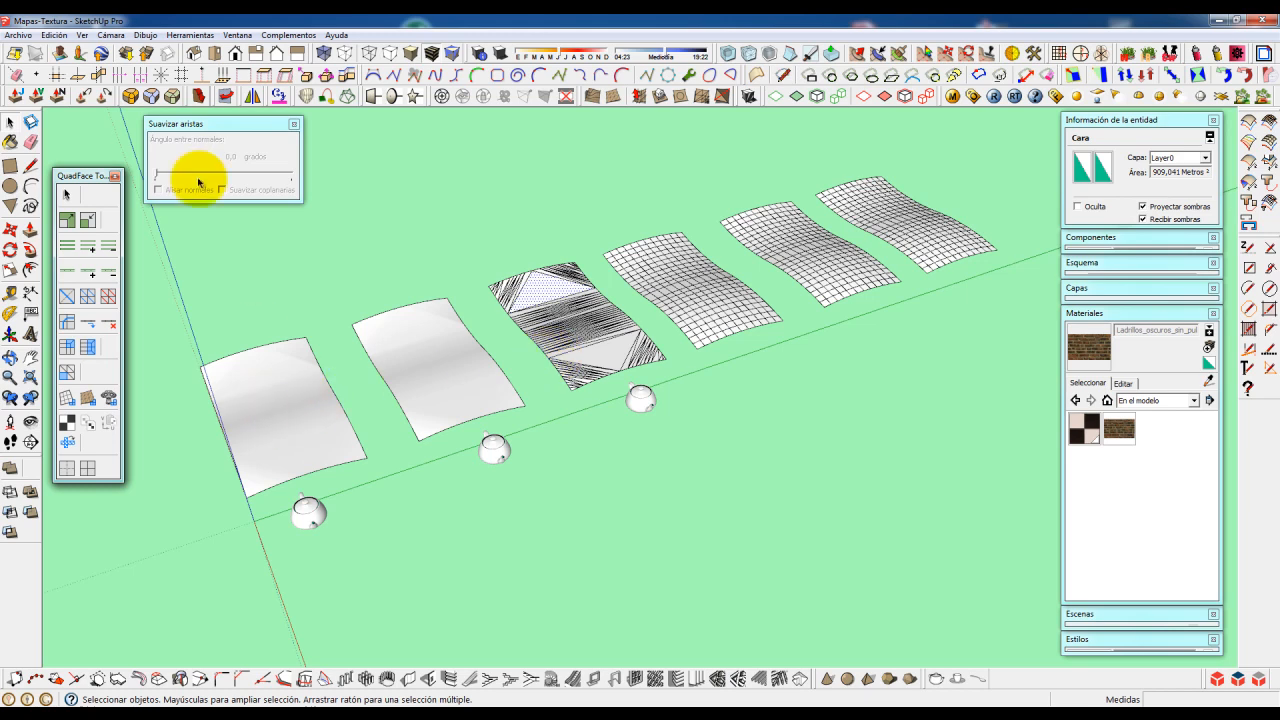
{"action": "left_click", "coordinate": [80, 37]}
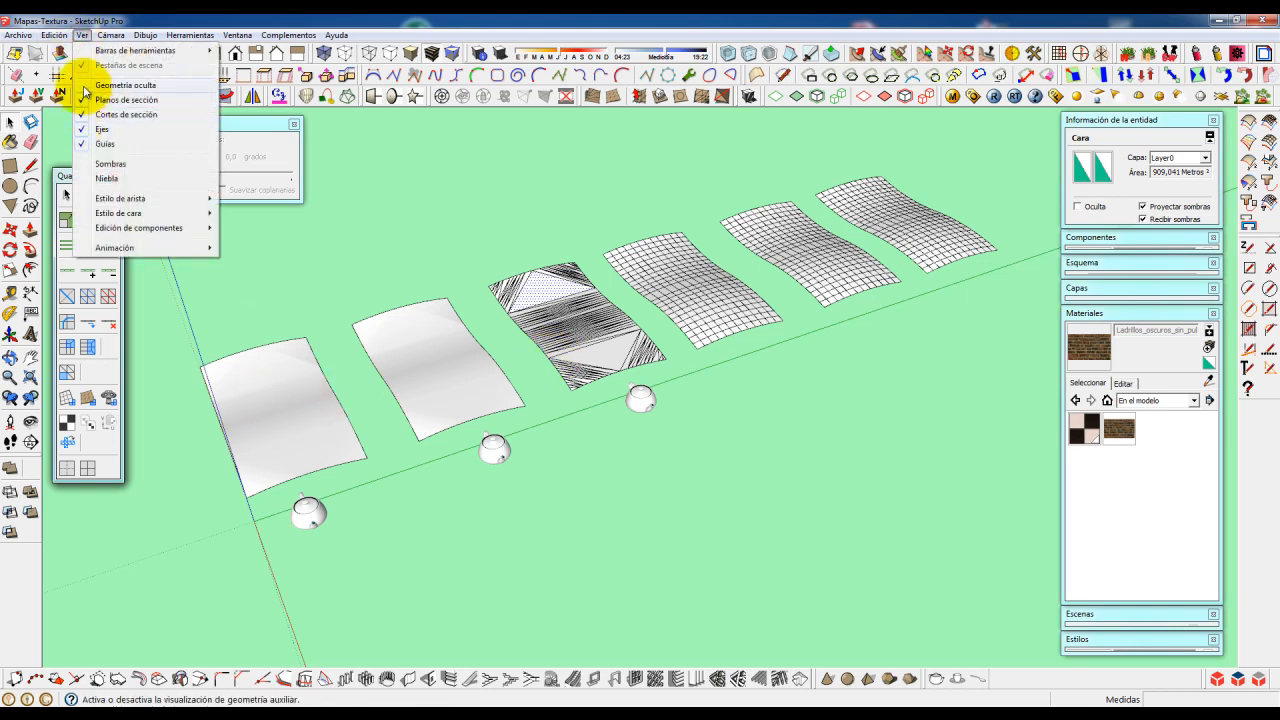
{"action": "left_click", "coordinate": [95, 80]}
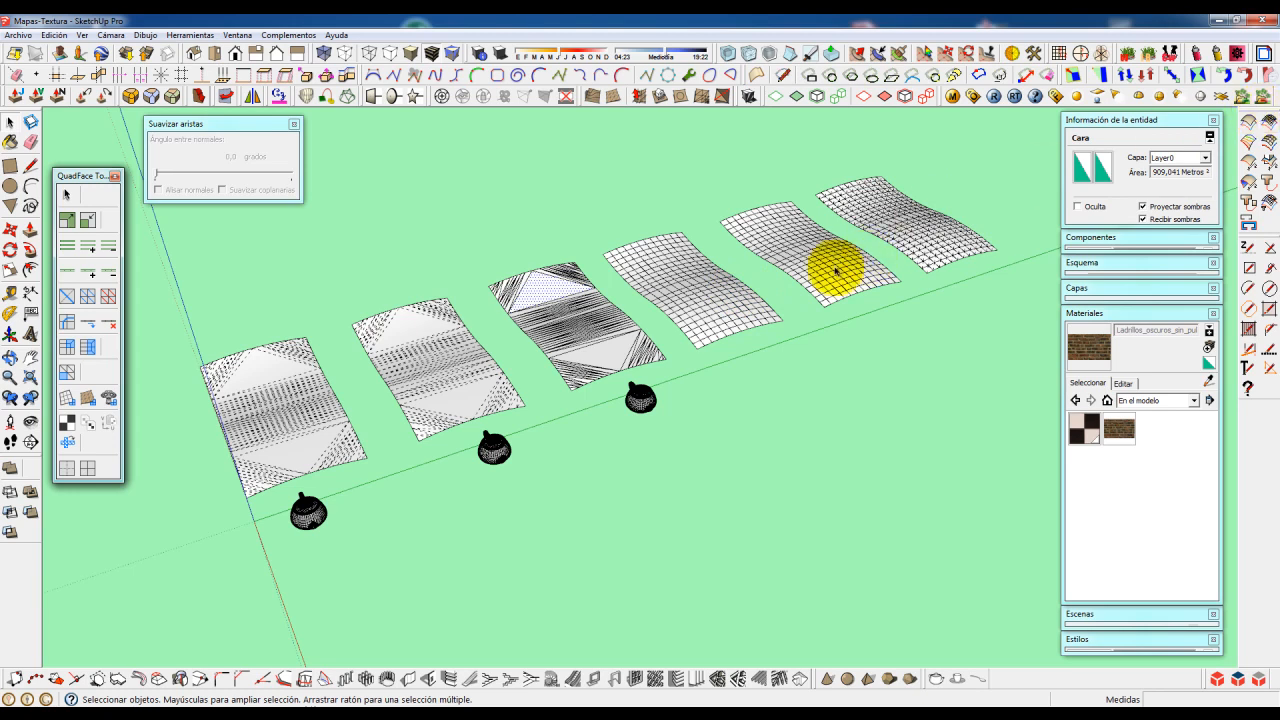
{"action": "left_click", "coordinate": [723, 297]}
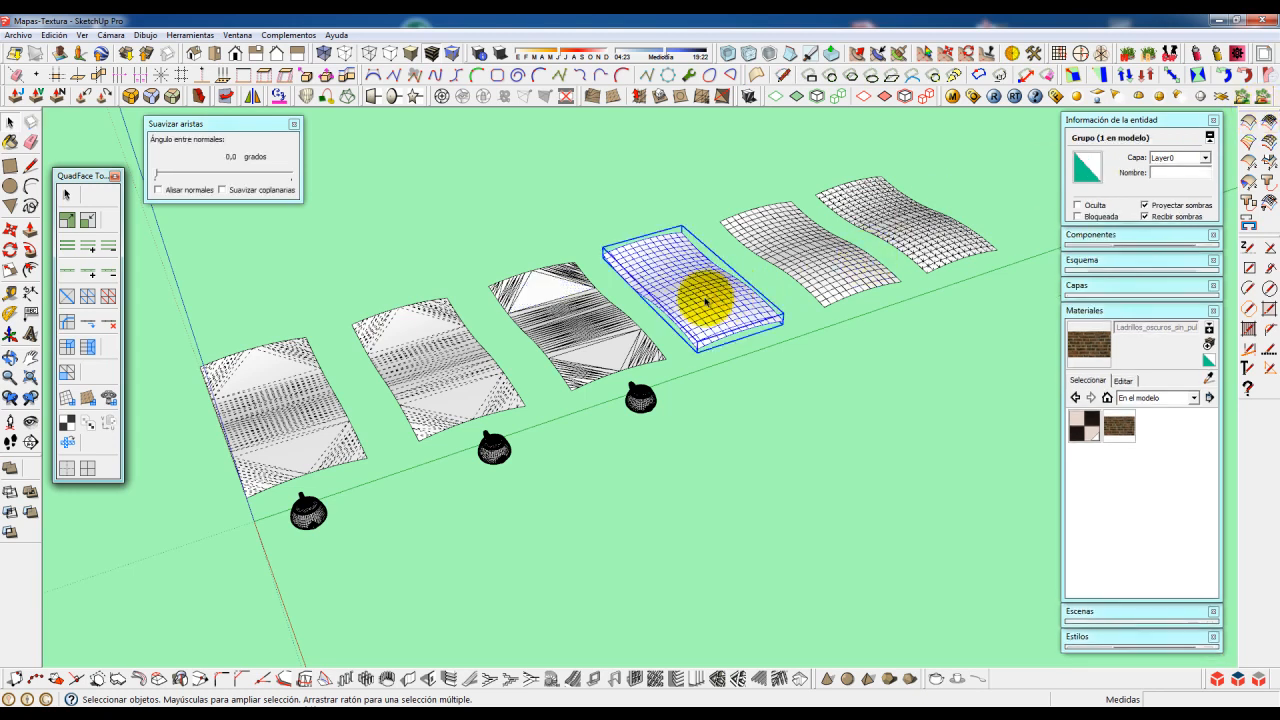
- Select an edge in the fifth surface and examine the quad and triangulated grids of the fourth, fifth and sixth surfaces up close
{"action": "left_click", "coordinate": [800, 242]}
{"action": "left_click", "coordinate": [805, 253]}
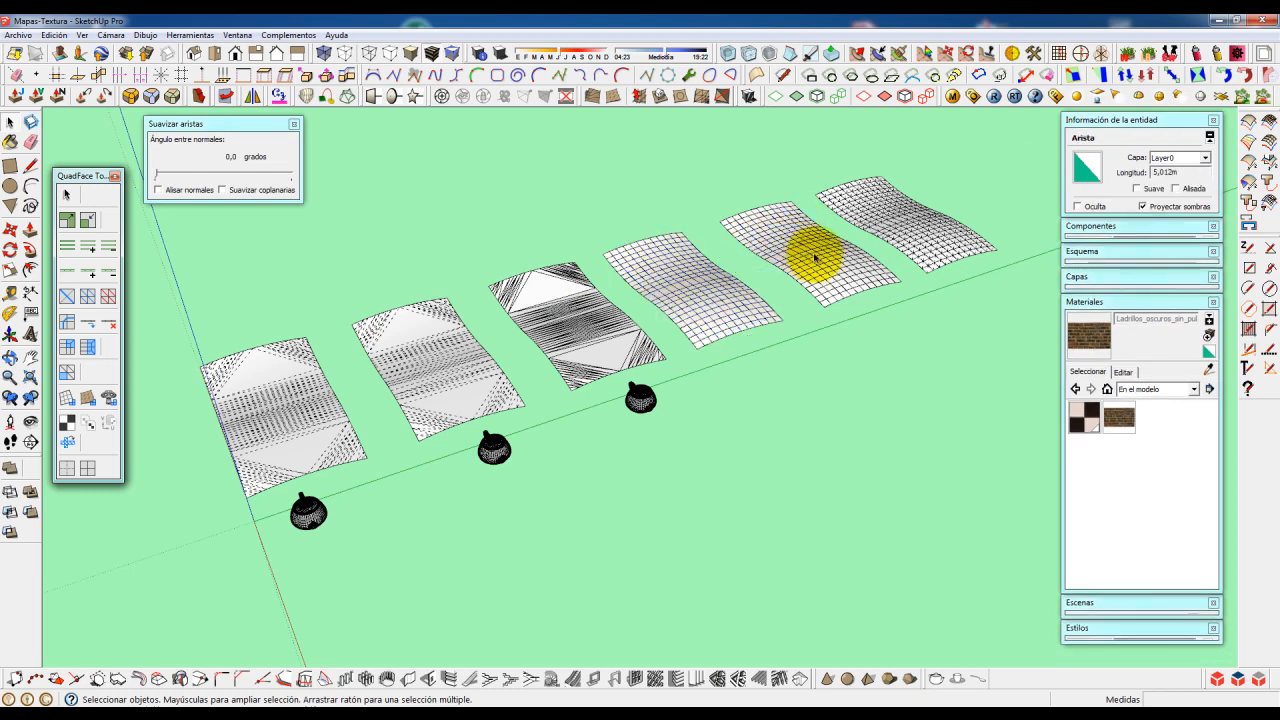
{"action": "middle_click_drag", "start_coordinate": [814, 291], "coordinate": [826, 303]}
{"action": "scroll", "coordinate": [846, 266], "scroll_direction": "up", "scroll_amount": 2}
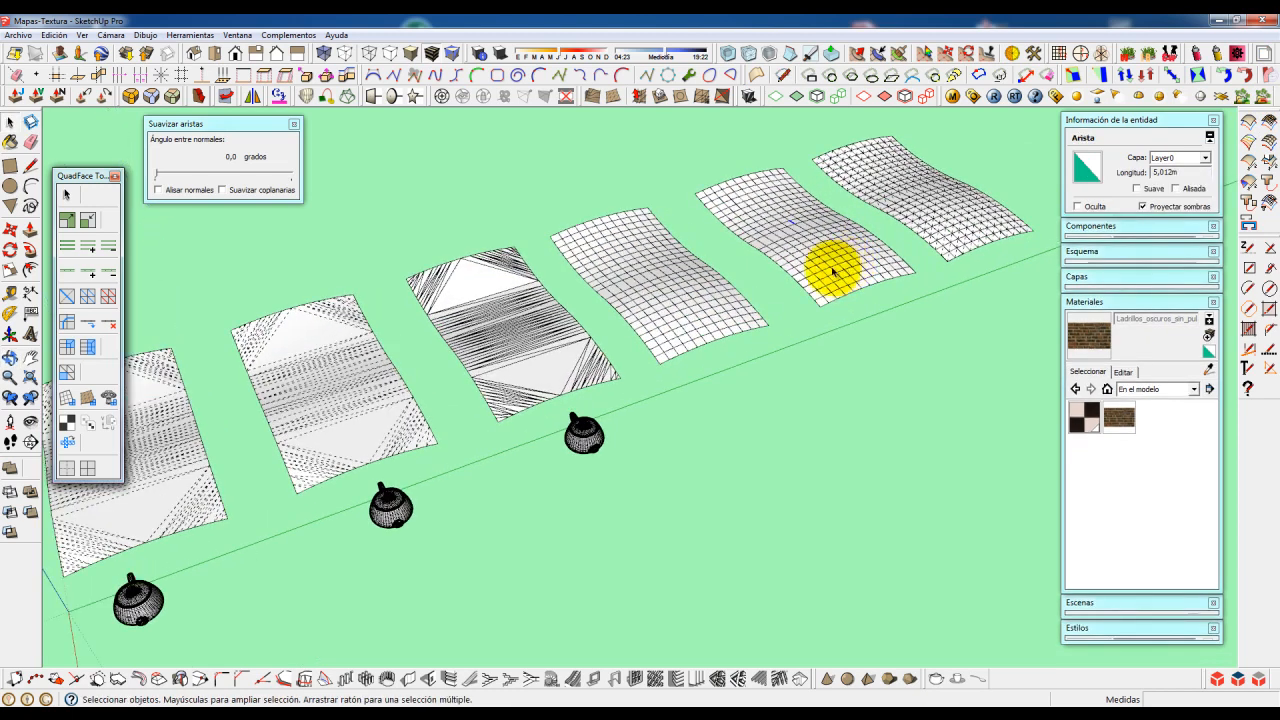
{"action": "scroll", "coordinate": [829, 266], "scroll_direction": "up", "scroll_amount": 2}
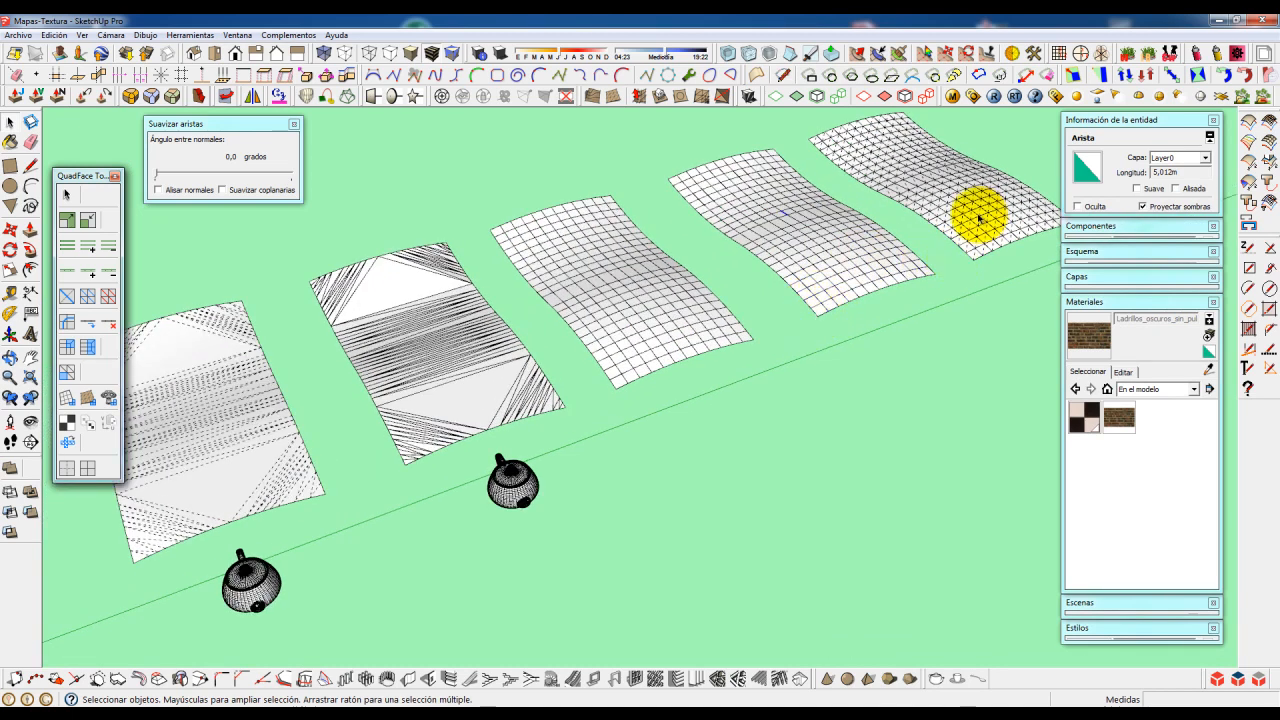
{"action": "scroll", "coordinate": [975, 240], "scroll_direction": "up", "scroll_amount": 3}
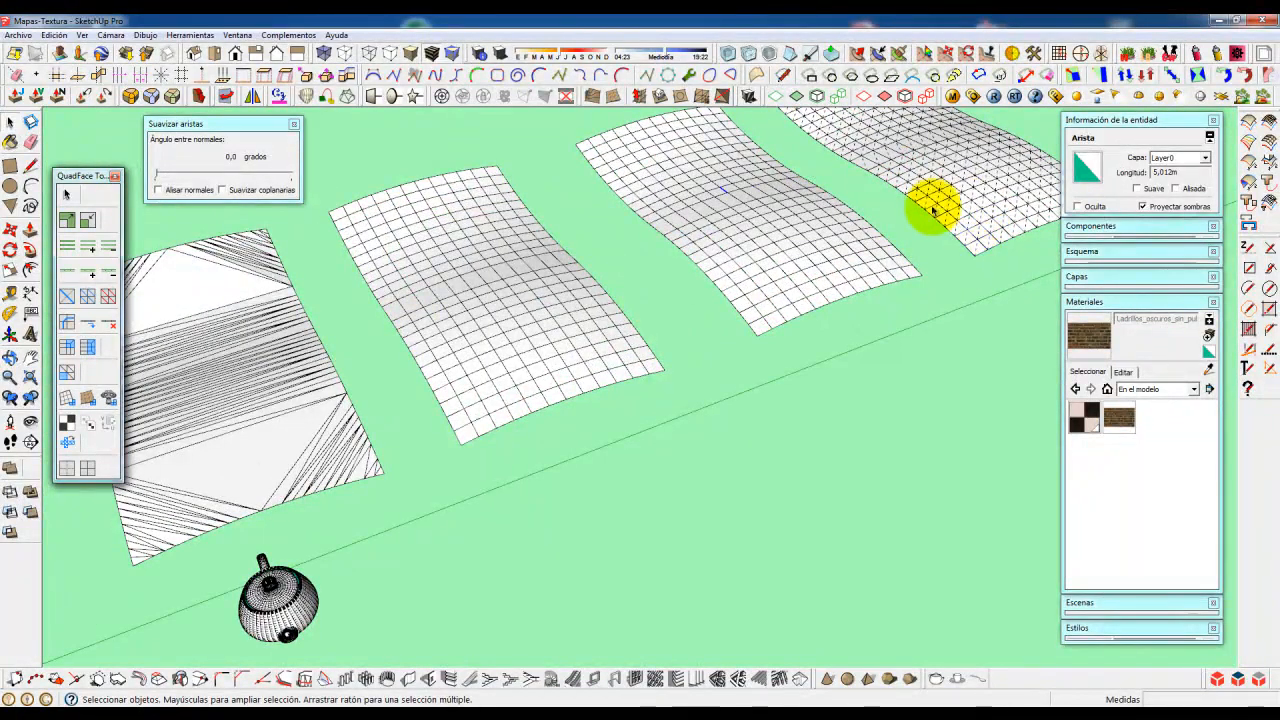
{"action": "scroll", "coordinate": [936, 208], "scroll_direction": "down", "scroll_amount": 1}
{"action": "scroll", "coordinate": [935, 215], "scroll_direction": "down", "scroll_amount": 2}
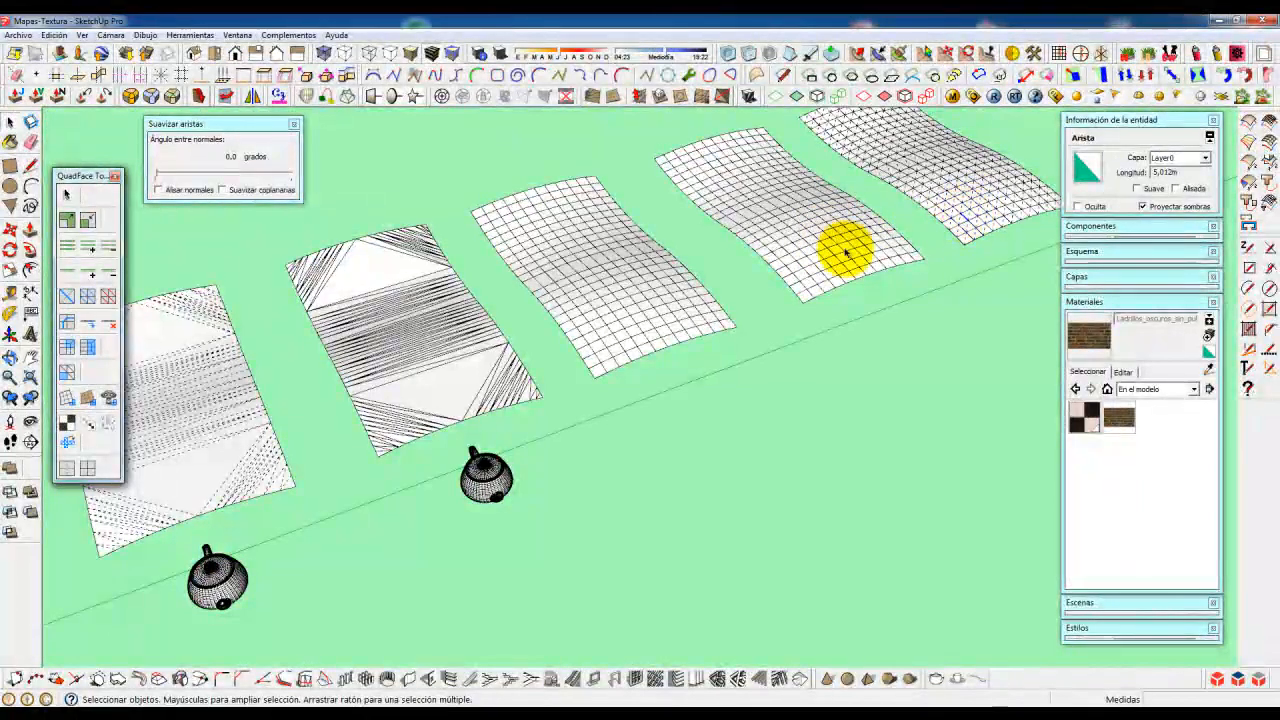
- Clear the selection and turn off hidden geometry with all six surfaces in view
{"action": "left_click", "coordinate": [771, 386]}
{"action": "middle_click_drag", "start_coordinate": [770, 375], "coordinate": [771, 277]}
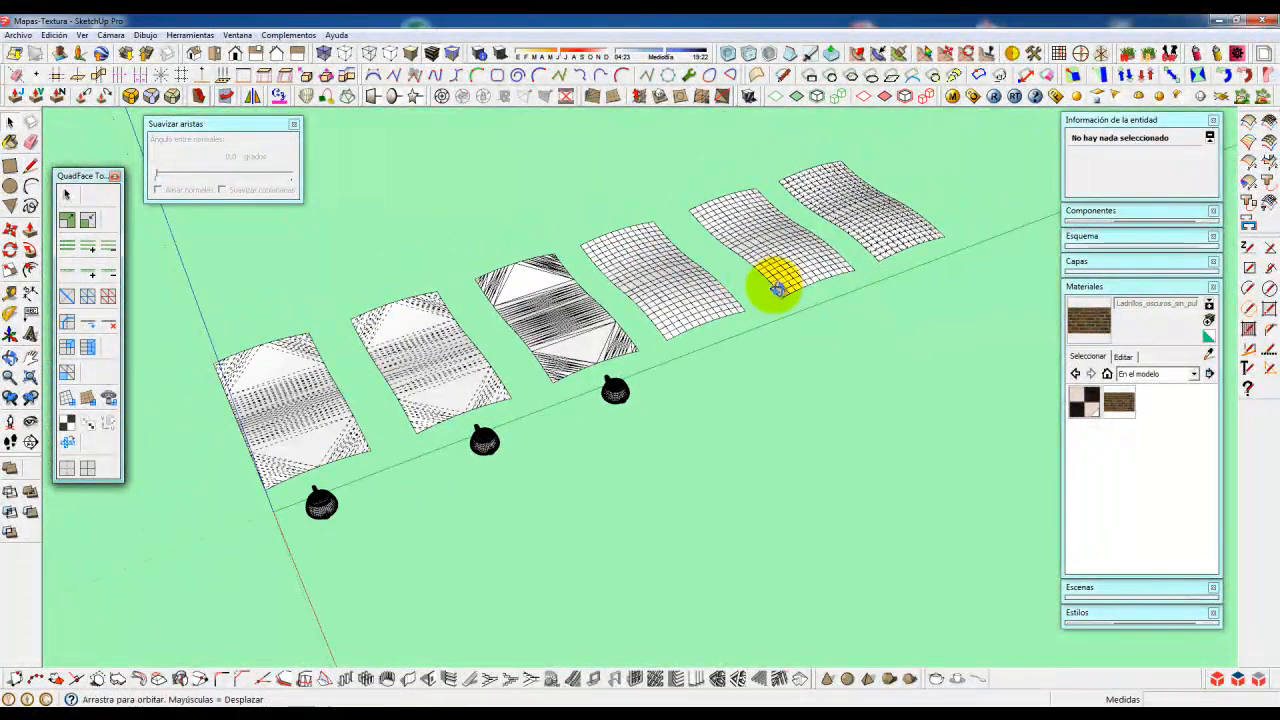
{"action": "left_click", "coordinate": [82, 35]}
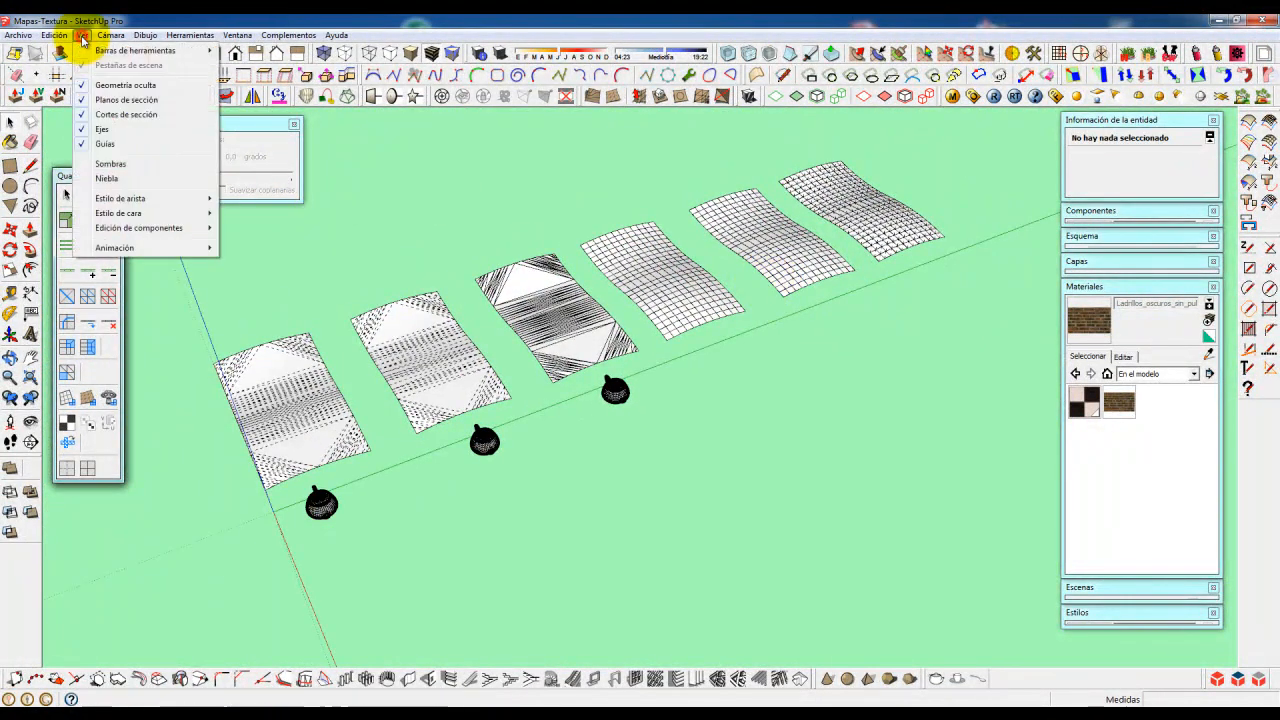
{"action": "left_click", "coordinate": [84, 87]}
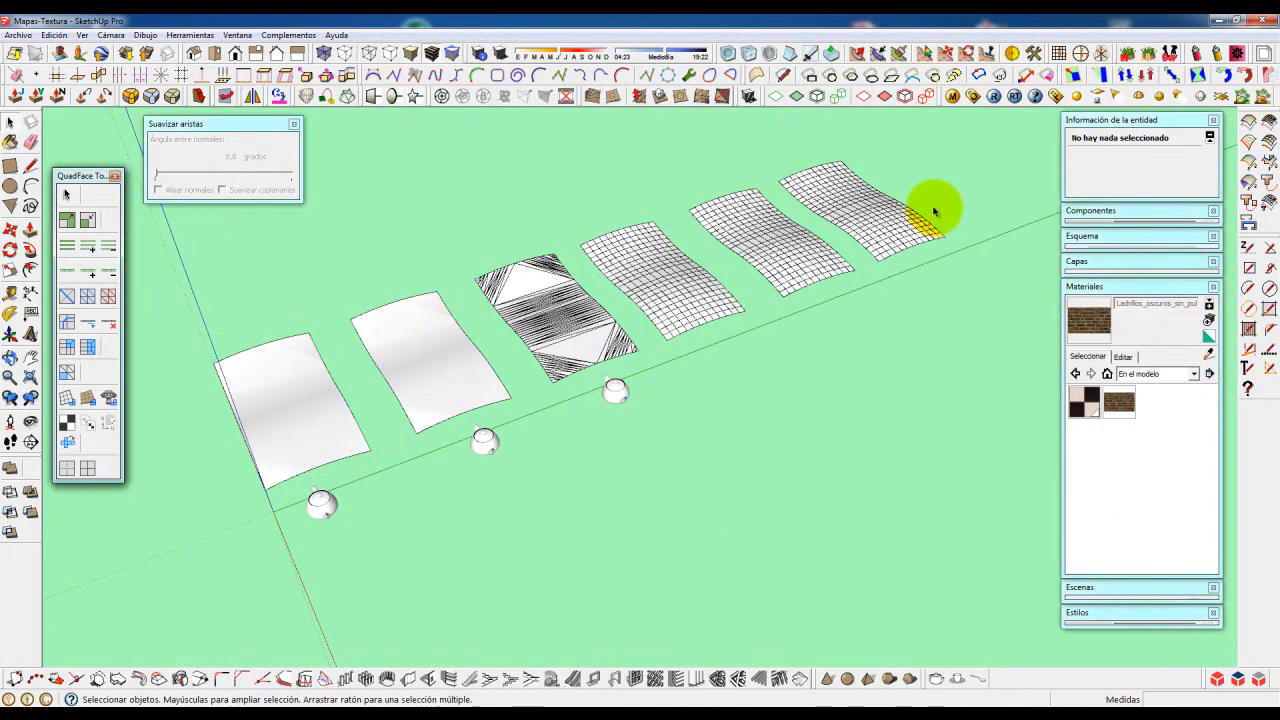
- Render the unpainted surfaces with V-Ray, check the image, and close the frame buffer and progress window
{"action": "left_click", "coordinate": [993, 98]}
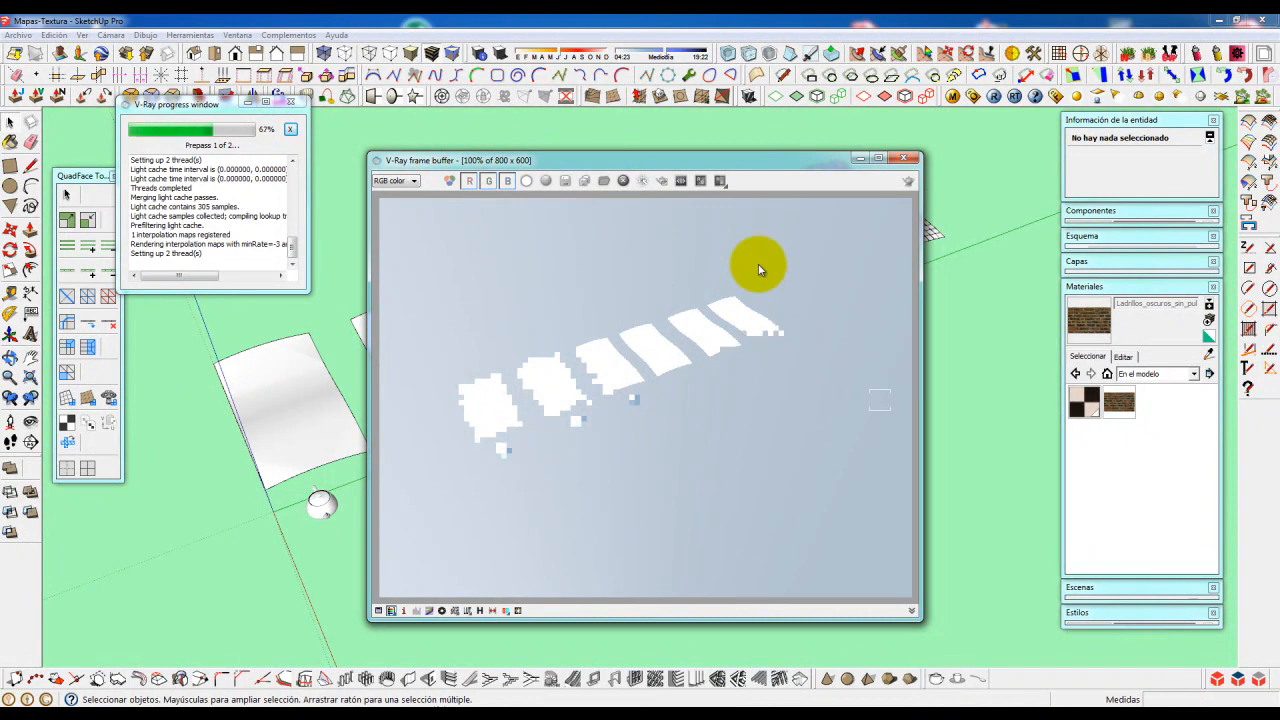
{"action": "left_click_drag", "start_coordinate": [764, 162], "coordinate": [822, 133]}
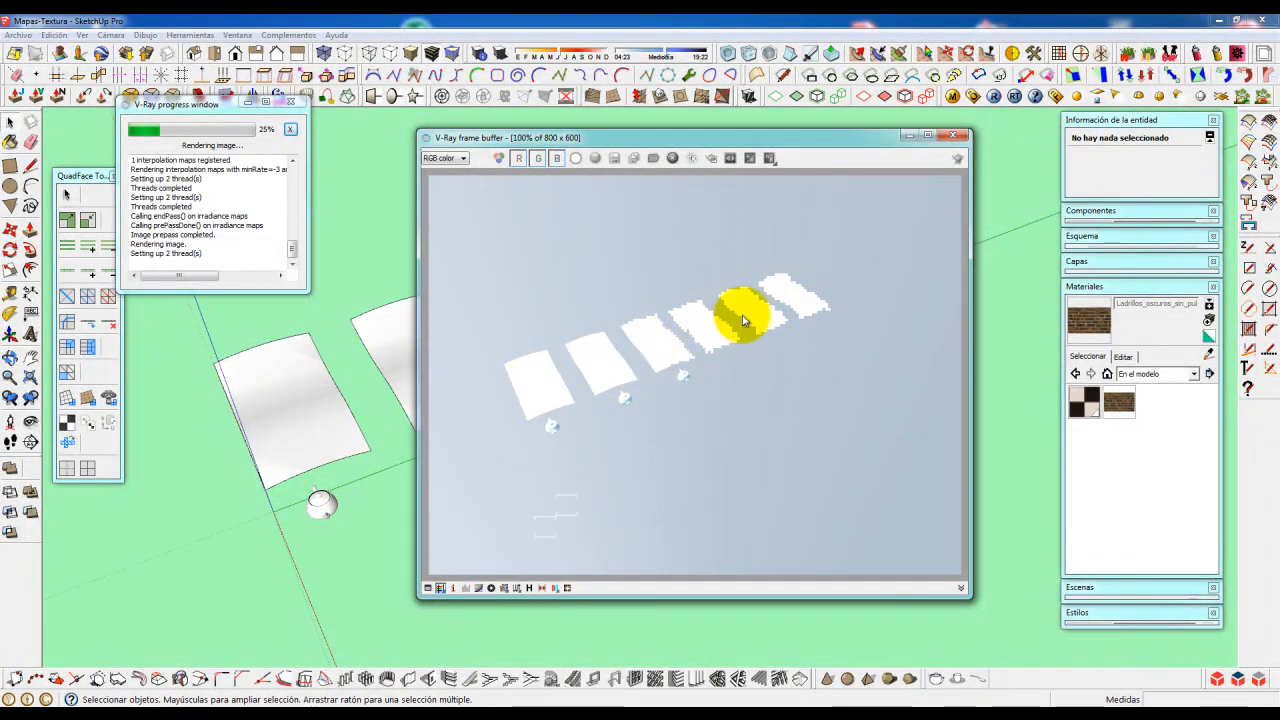
{"action": "mouse_move", "coordinate": [851, 140]}
{"action": "left_mouse_down"}
{"action": "mouse_move", "coordinate": [808, 473]}
{"action": "mouse_move", "coordinate": [846, 182]}
{"action": "left_mouse_up"}
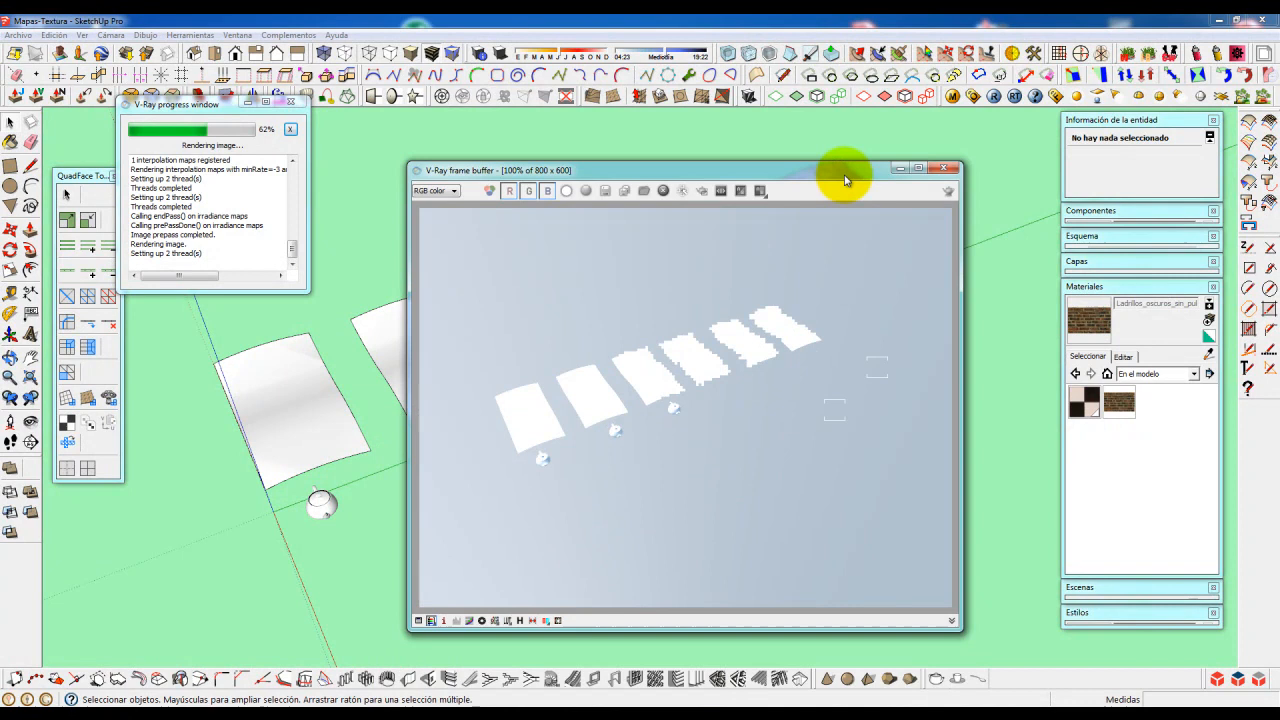
{"action": "left_click", "coordinate": [950, 173]}
{"action": "left_click", "coordinate": [291, 103]}
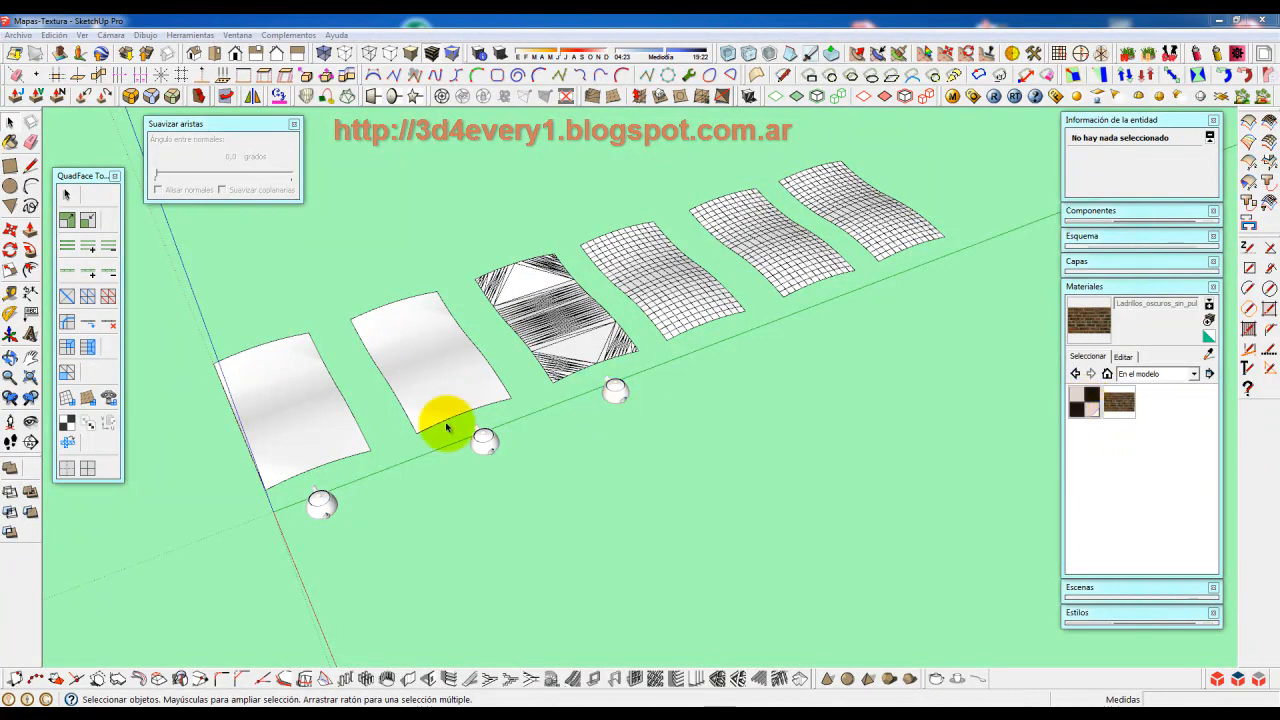
- Paint the first and second smooth surfaces with the Baldosas_de_color_blanco_y_negro material and inspect the tile pattern
{"action": "left_click", "coordinate": [299, 405]}
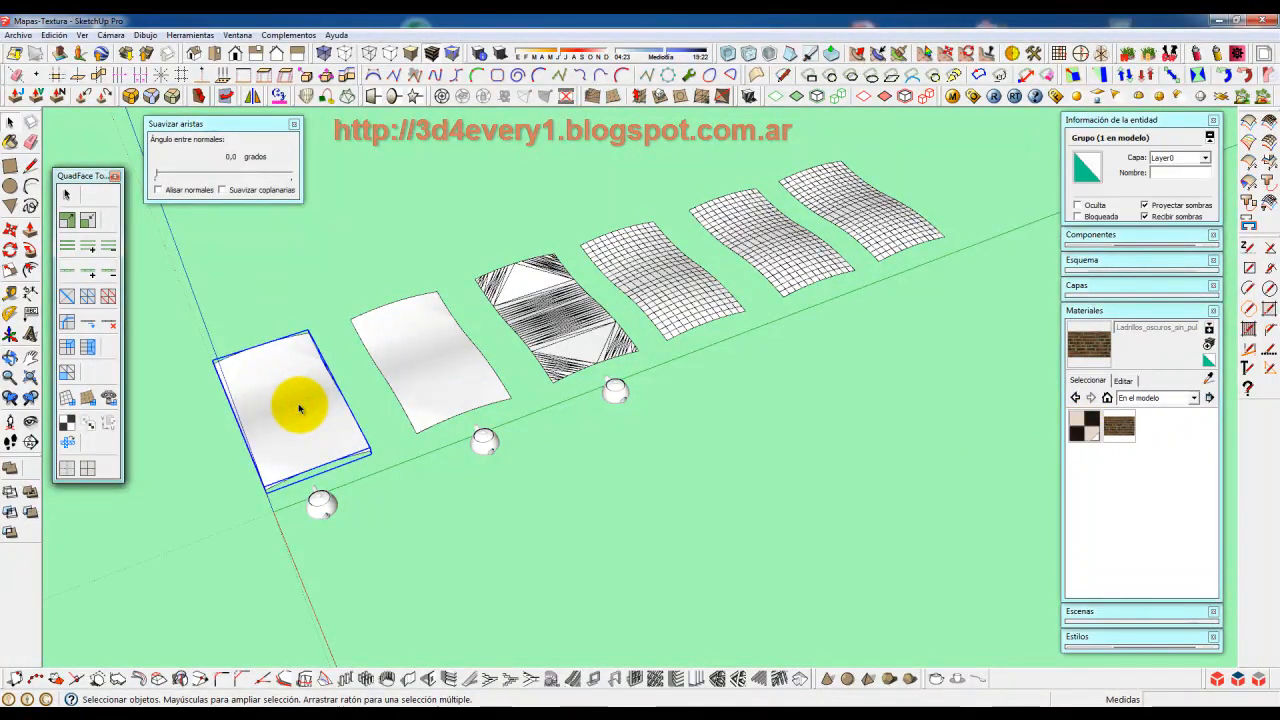
{"action": "left_click", "coordinate": [1084, 425]}
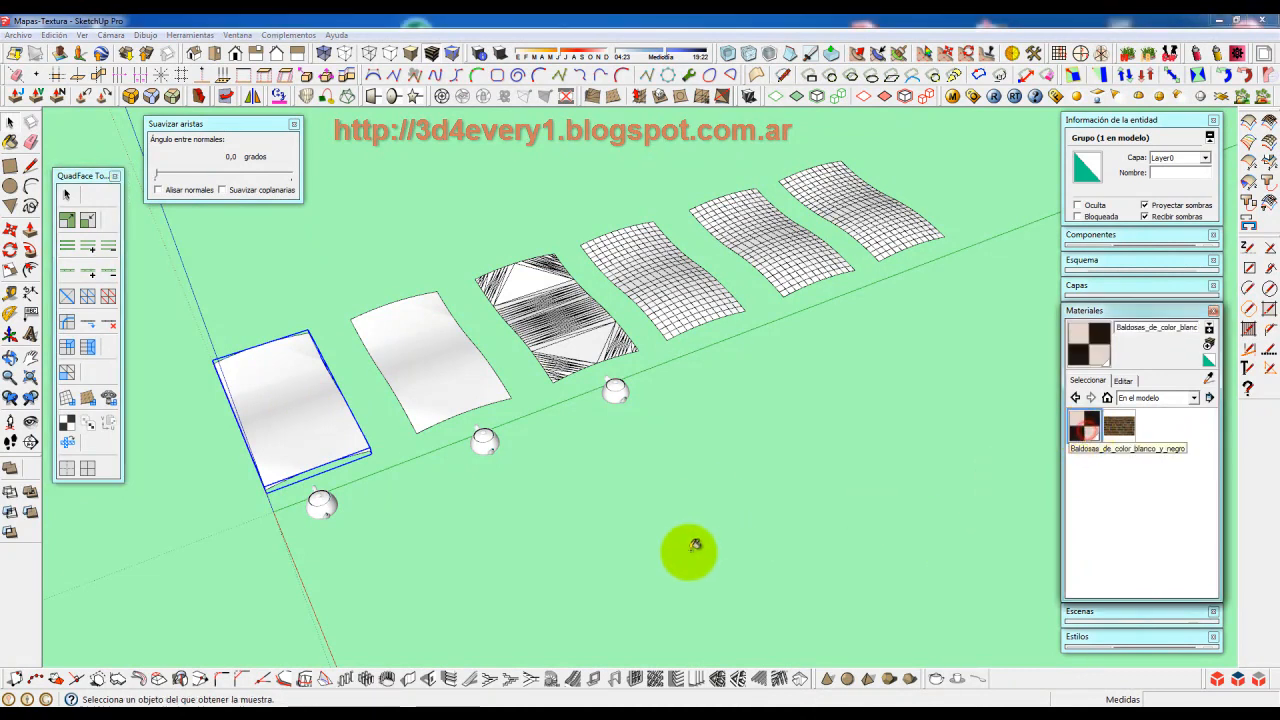
{"action": "left_click", "coordinate": [288, 402]}
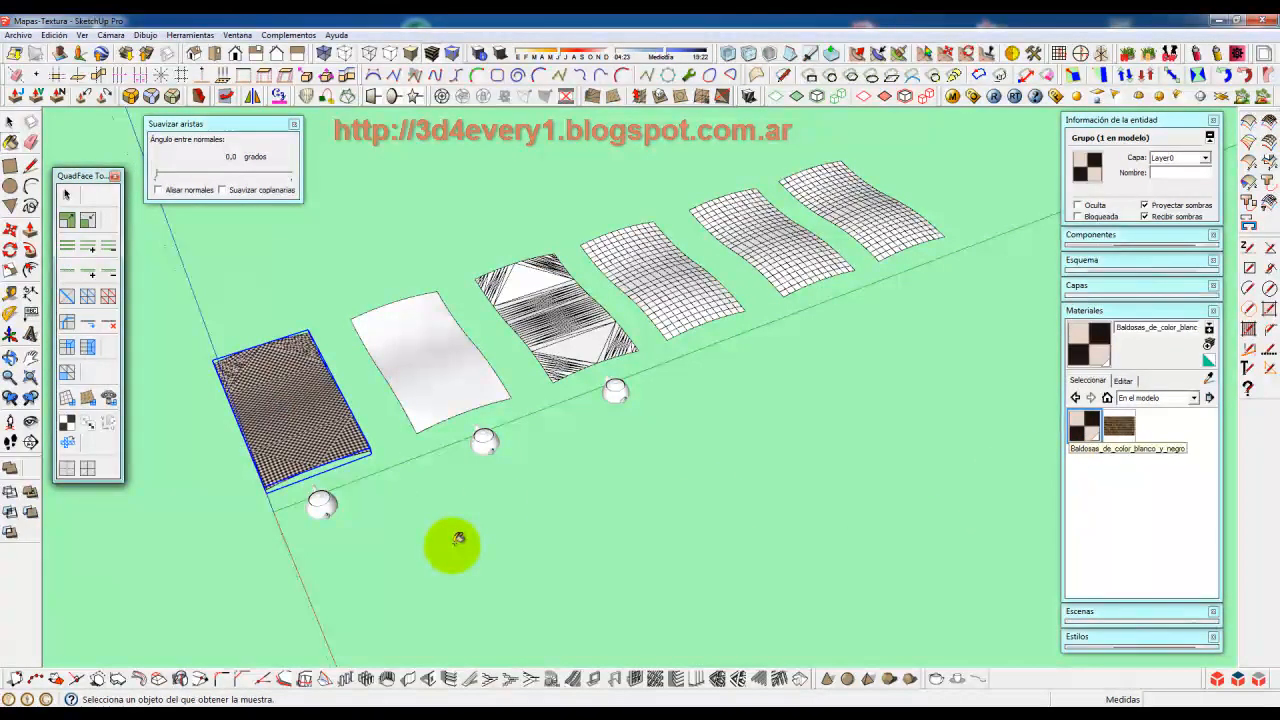
{"action": "scroll", "coordinate": [320, 464], "scroll_direction": "up", "scroll_amount": 3}
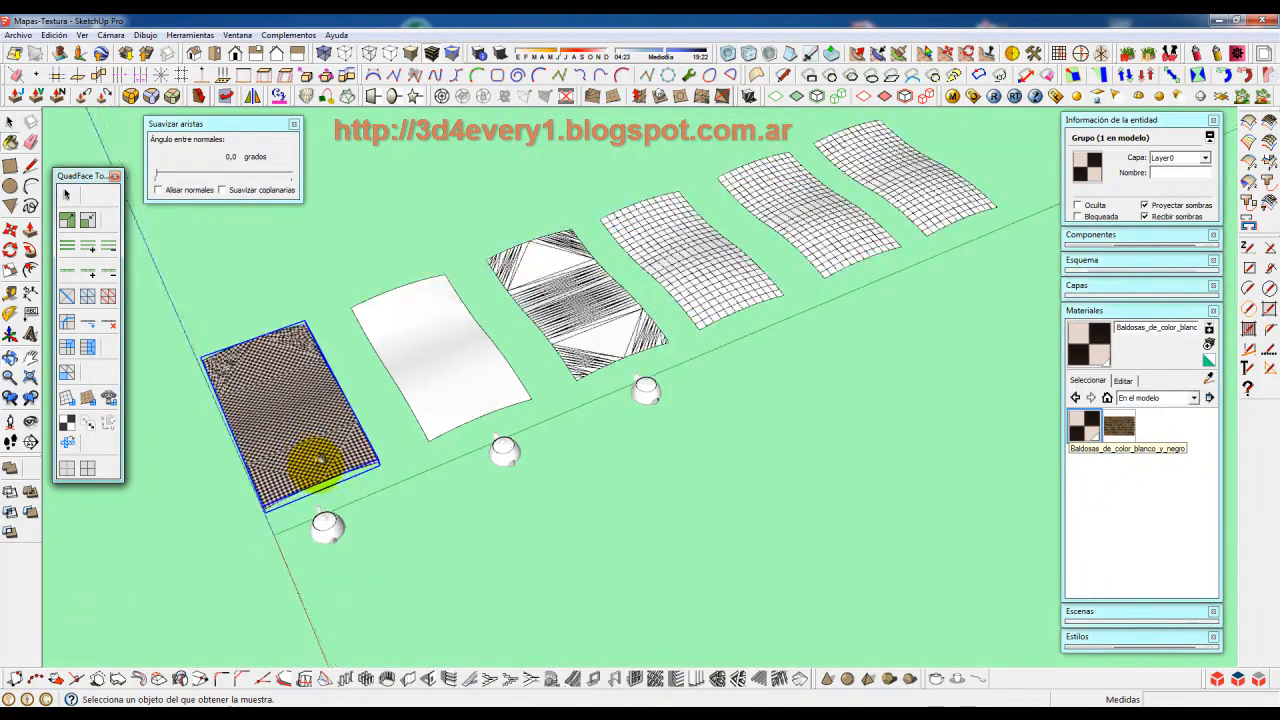
{"action": "scroll", "coordinate": [316, 458], "scroll_direction": "up", "scroll_amount": 3}
{"action": "middle_click_drag", "start_coordinate": [336, 456], "coordinate": [425, 480], "text": "shift"}
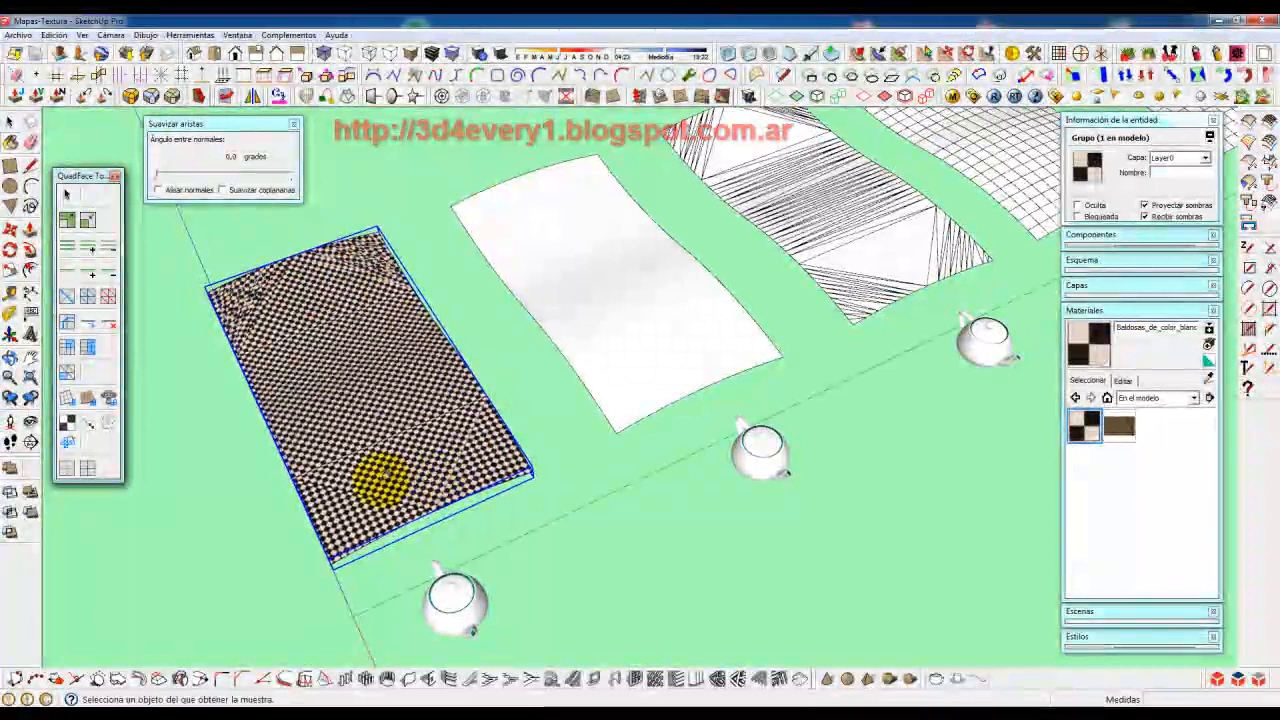
{"action": "scroll", "coordinate": [370, 462], "scroll_direction": "down", "scroll_amount": 3}
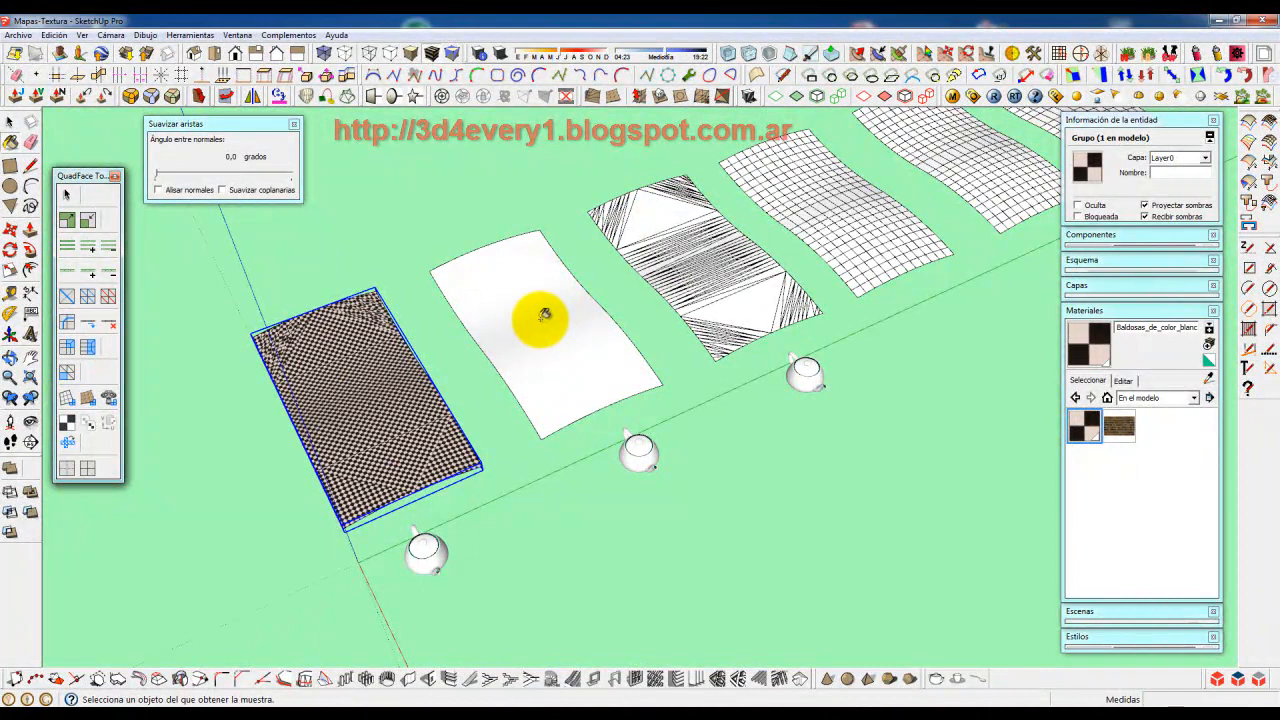
{"action": "left_click", "coordinate": [536, 418]}
{"action": "middle_click_drag", "start_coordinate": [543, 414], "coordinate": [543, 434]}
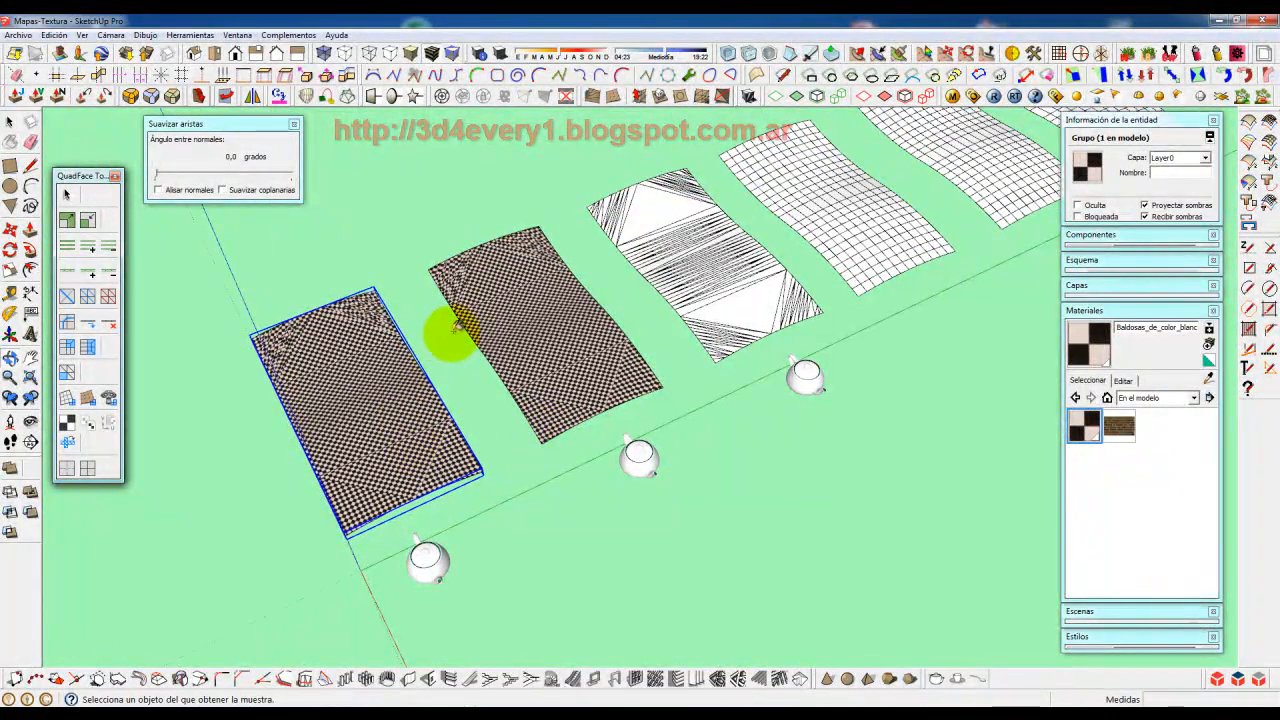
- Select all geometry of the unsmoothed third surface, paint it with Baldosas_de_color_blanco_y_negro, and clear the selection to inspect the tiles
{"action": "scroll", "coordinate": [538, 378], "scroll_direction": "down", "scroll_amount": 1}
{"action": "middle_click_drag", "start_coordinate": [614, 391], "coordinate": [615, 344]}
{"action": "key", "text": "space"}
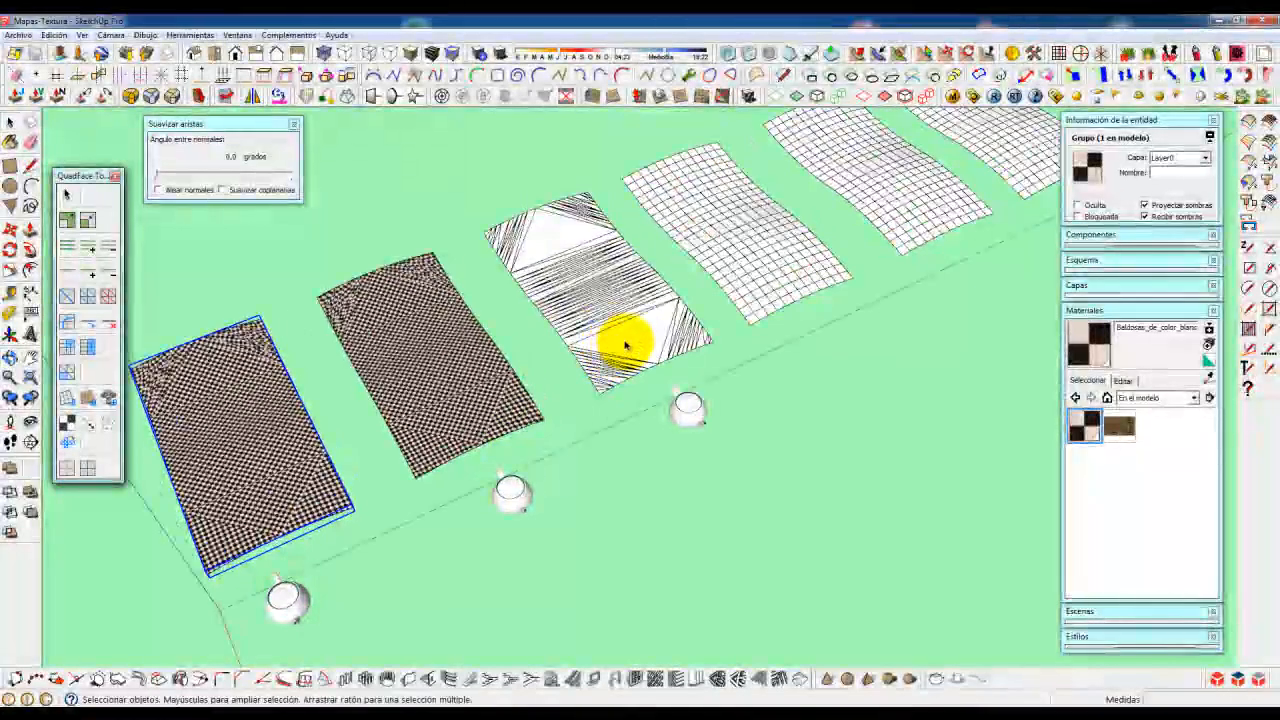
{"action": "triple_click", "coordinate": [618, 340]}
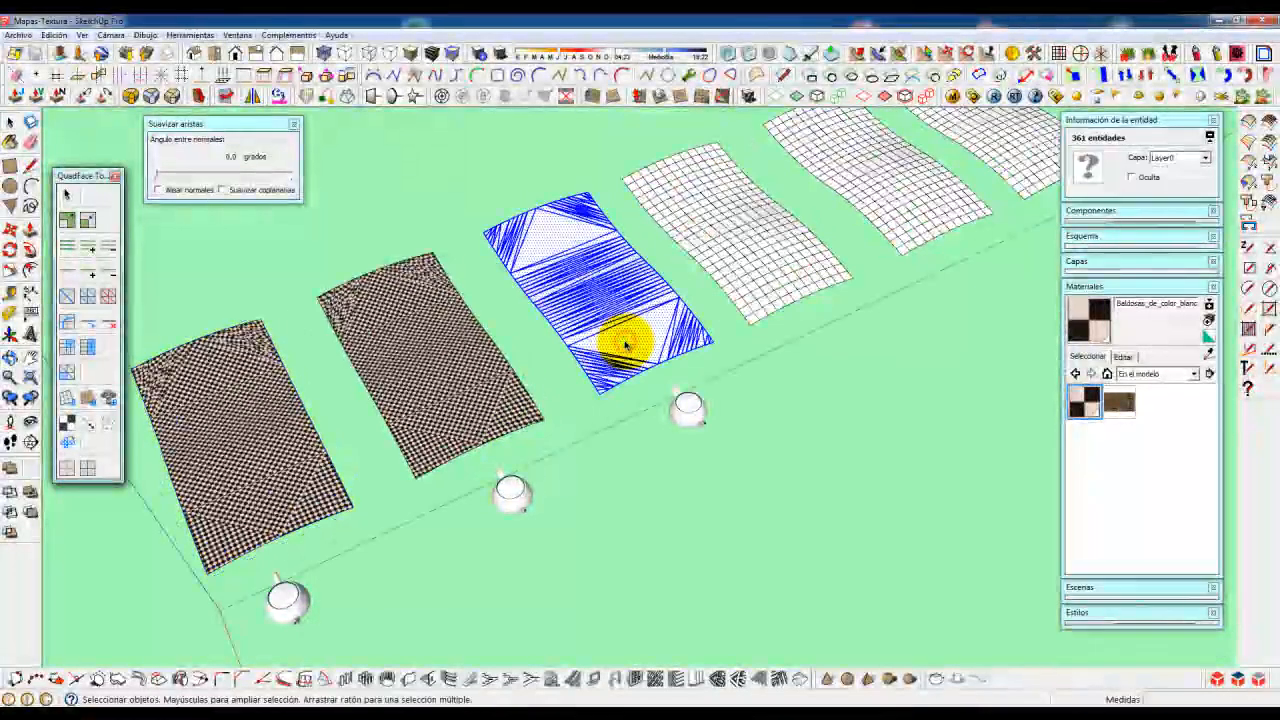
{"action": "left_click", "coordinate": [1085, 322]}
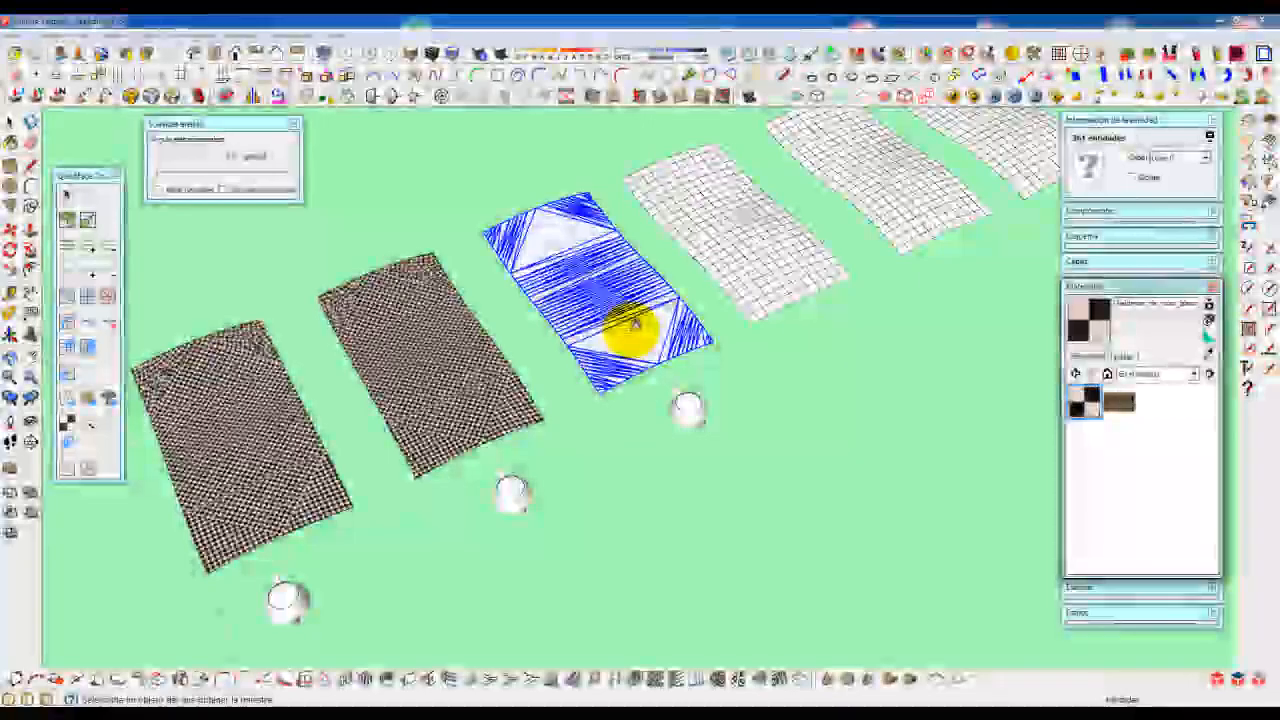
{"action": "left_click", "coordinate": [640, 366]}
{"action": "key", "text": "space"}
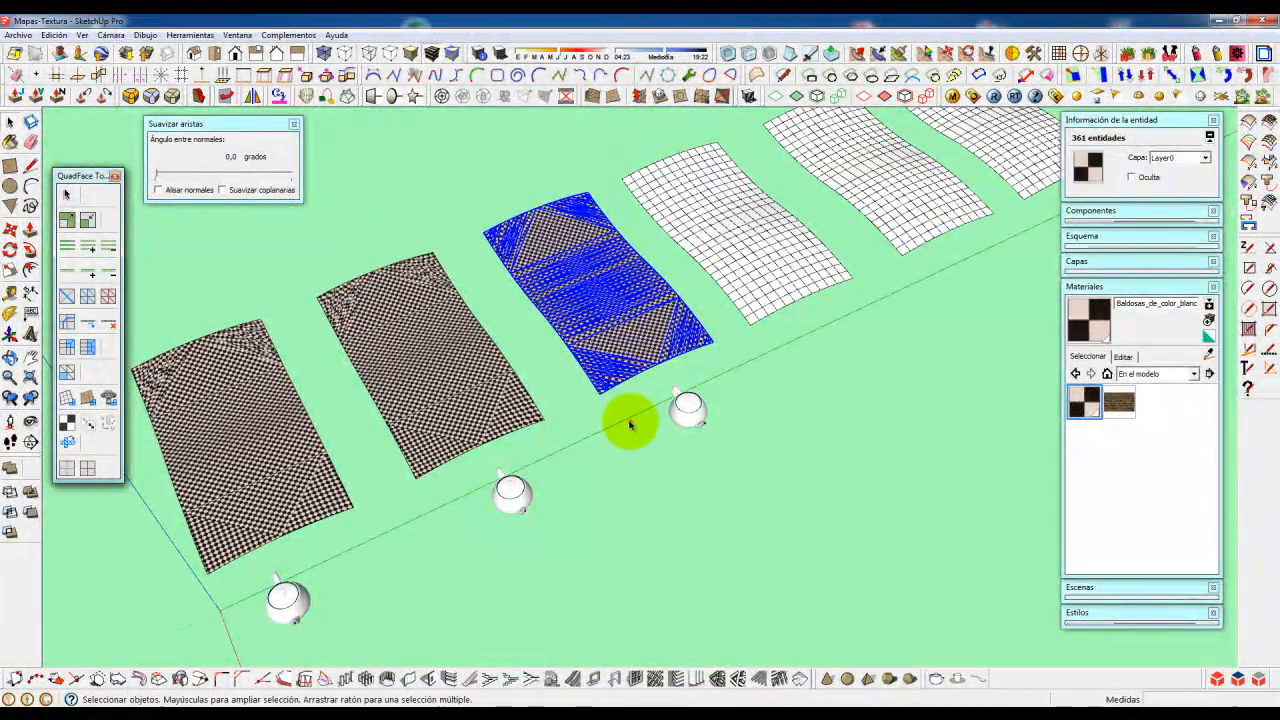
{"action": "left_click", "coordinate": [648, 458]}
{"action": "middle_click_drag", "start_coordinate": [646, 443], "coordinate": [608, 437]}
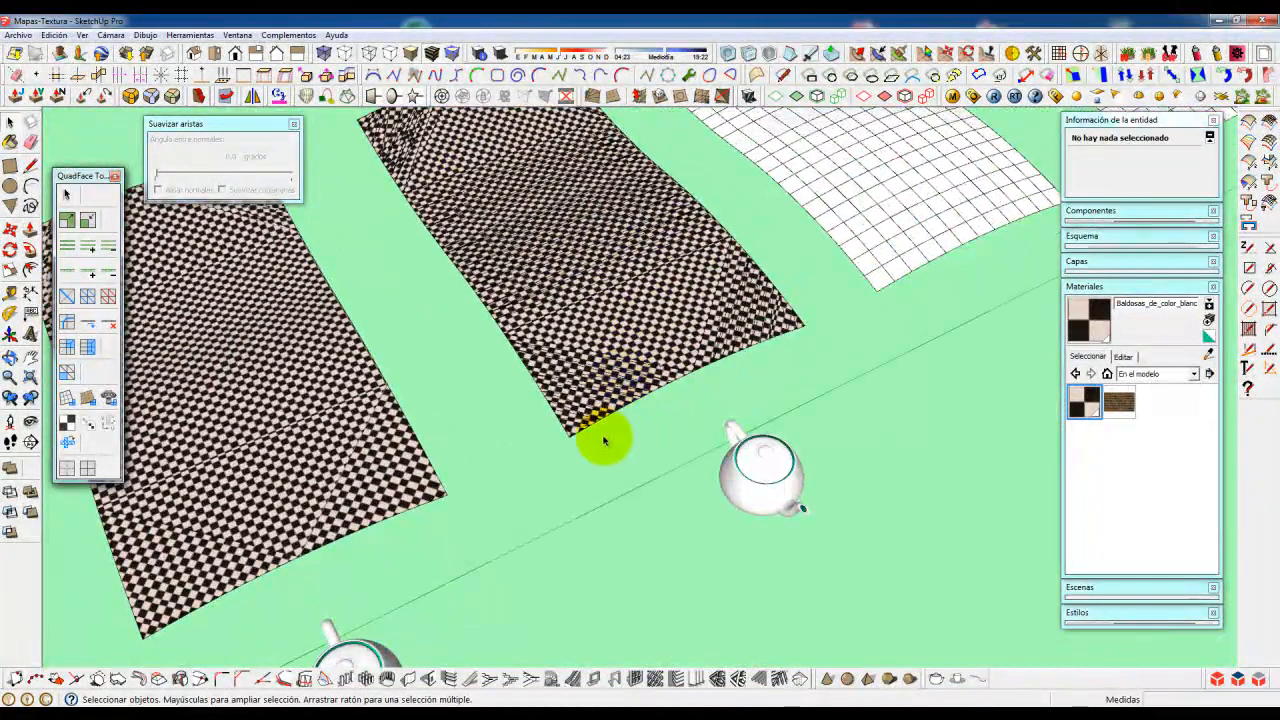
- Paint the fourth surface's group with Baldosas_de_color_blanco_y_negro and inspect how the tiles follow its quad grid
{"action": "scroll", "coordinate": [568, 415], "scroll_direction": "down", "scroll_amount": 6}
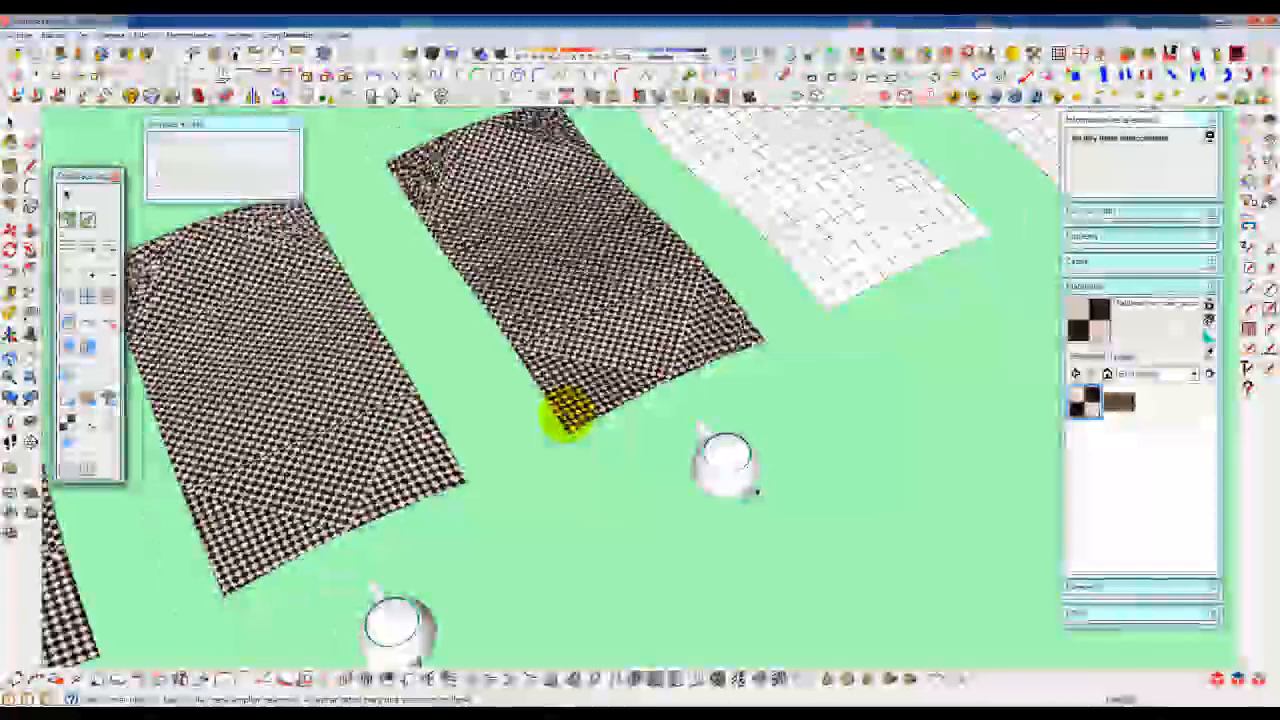
{"action": "middle_click_drag", "start_coordinate": [718, 380], "coordinate": [651, 417], "text": "shift"}
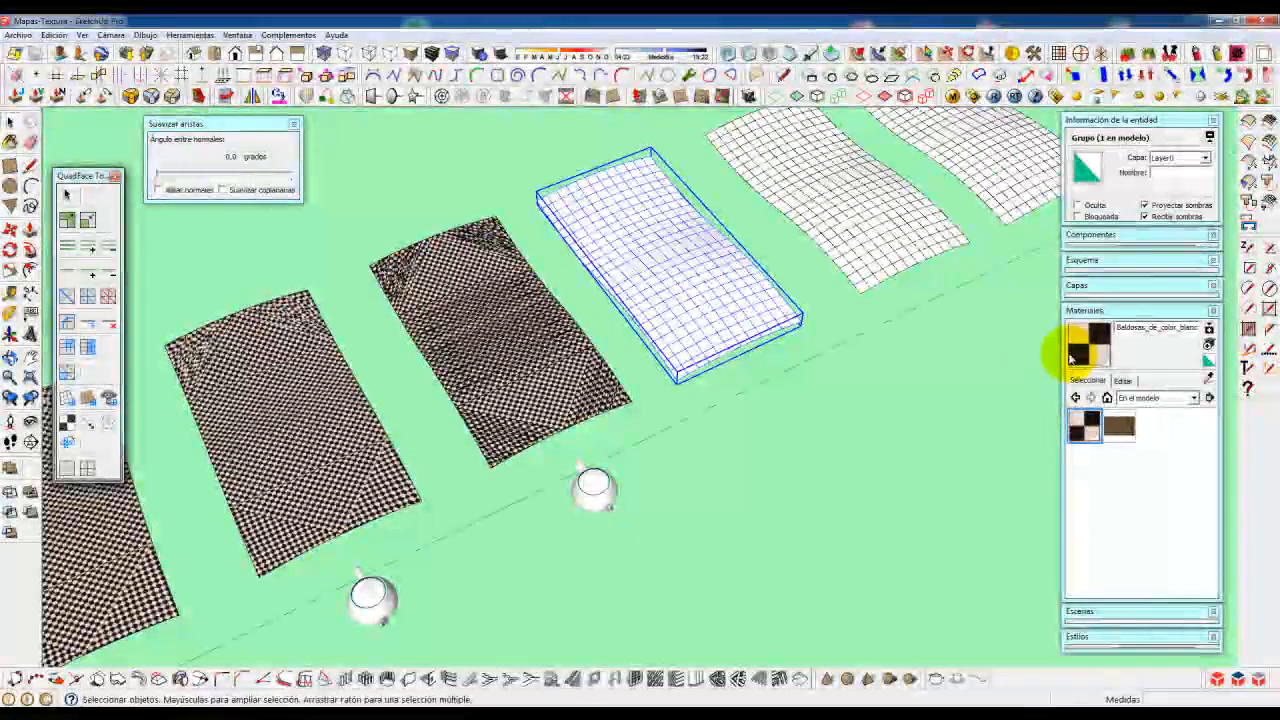
{"action": "left_click", "coordinate": [1084, 425]}
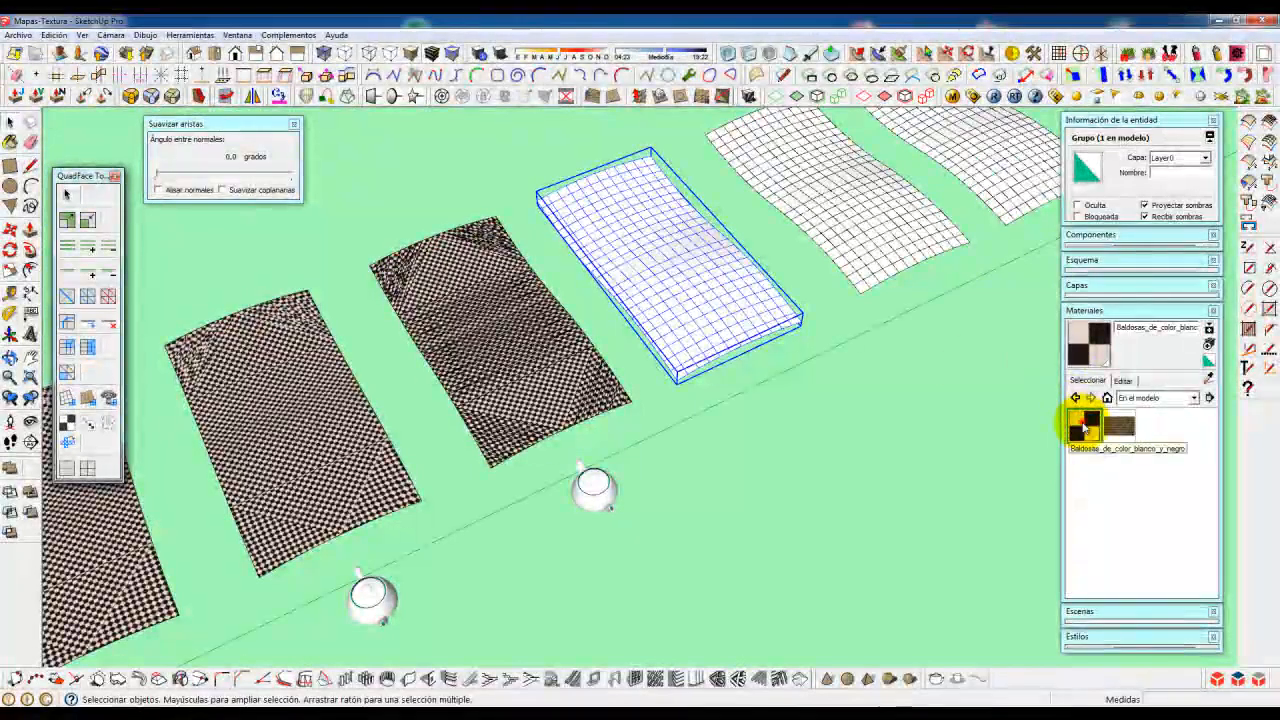
{"action": "left_click", "coordinate": [673, 279]}
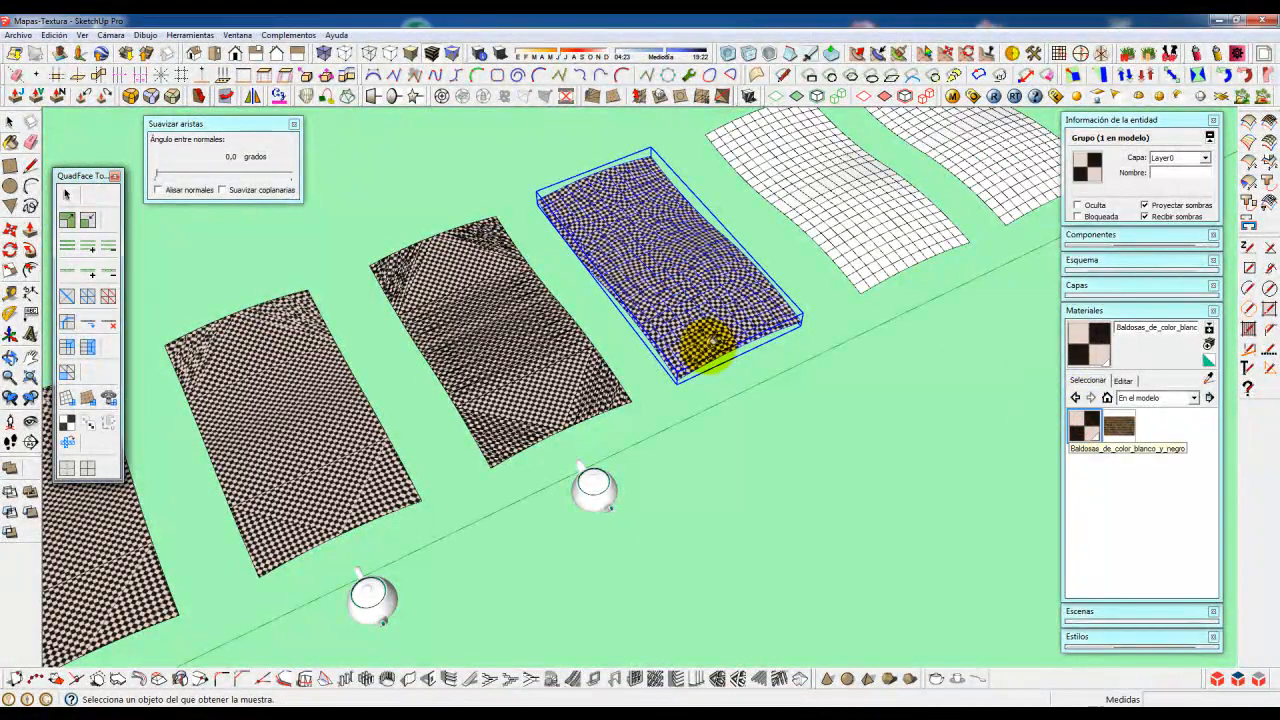
{"action": "scroll", "coordinate": [705, 340], "scroll_direction": "up", "scroll_amount": 3}
{"action": "middle_click_drag", "start_coordinate": [705, 312], "coordinate": [662, 391]}
{"action": "scroll", "coordinate": [622, 349], "scroll_direction": "up", "scroll_amount": 4}
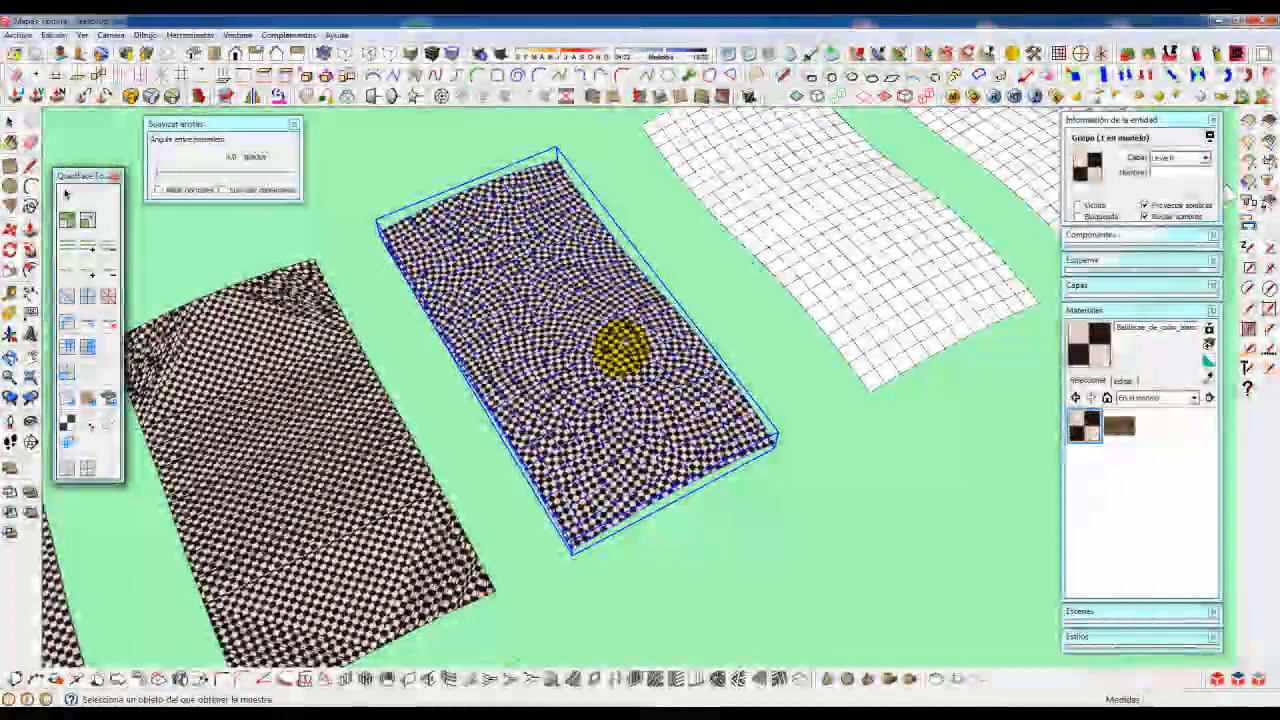
{"action": "scroll", "coordinate": [622, 349], "scroll_direction": "down", "scroll_amount": 4}
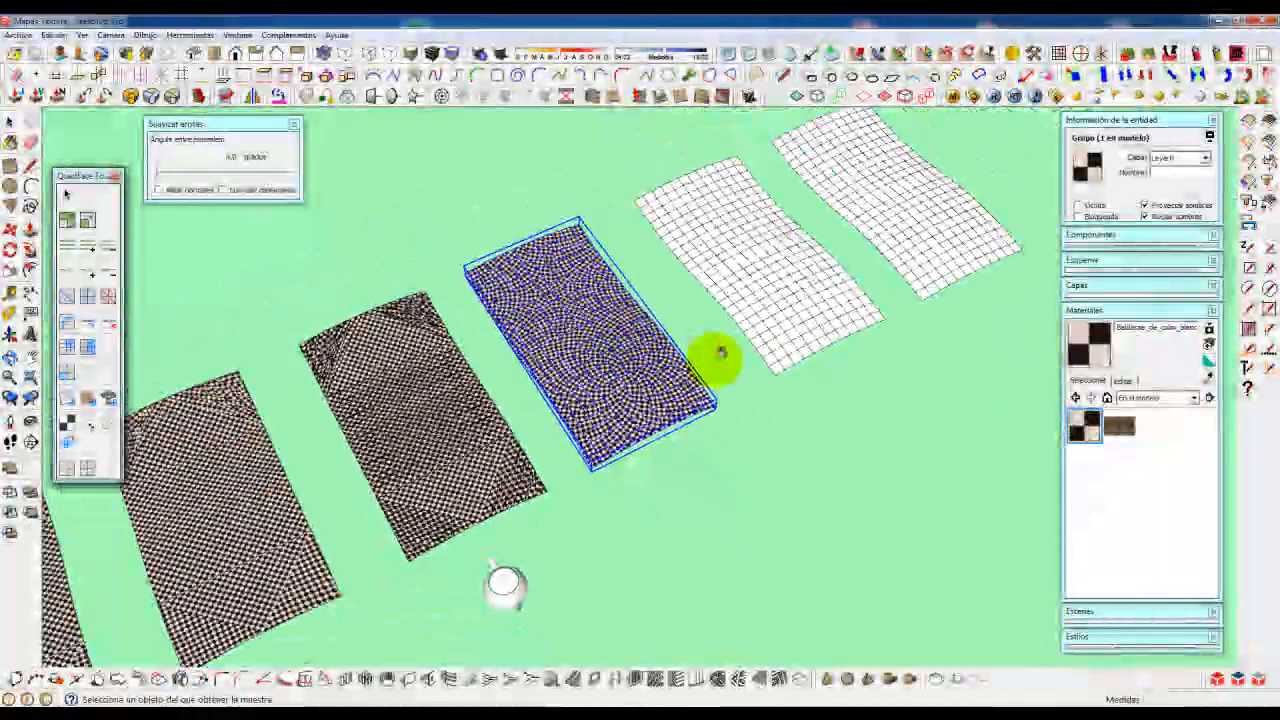
- Select all faces and edges of the fifth surface and paint them with Baldosas_de_color_blanco_y_negro
{"action": "key", "text": "space"}
{"action": "triple_click", "coordinate": [790, 315]}
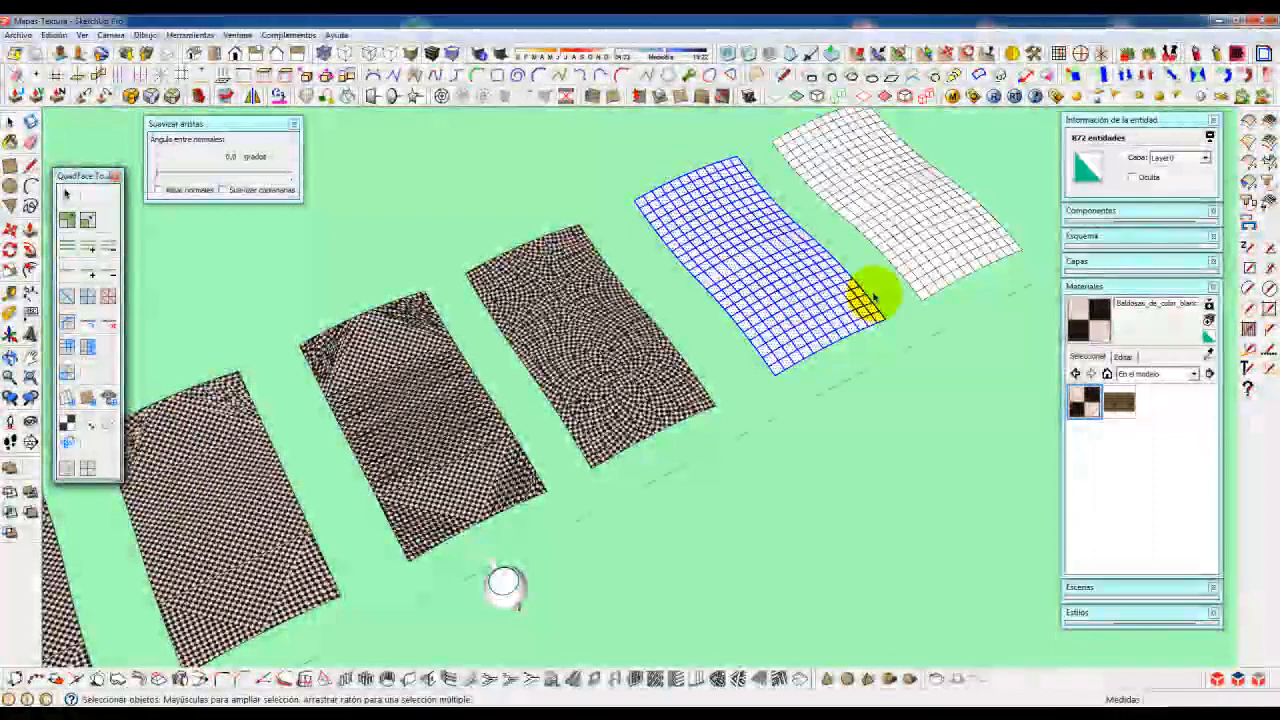
{"action": "left_click", "coordinate": [1083, 402]}
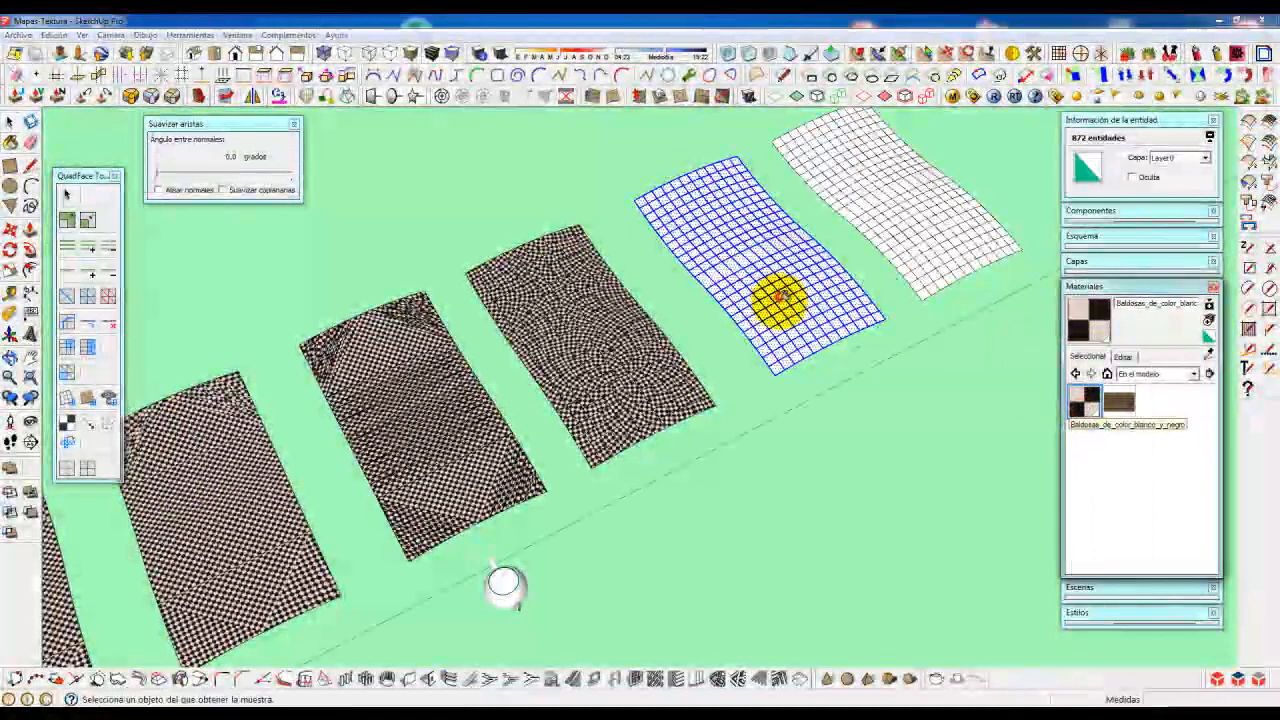
{"action": "left_click", "coordinate": [770, 343]}
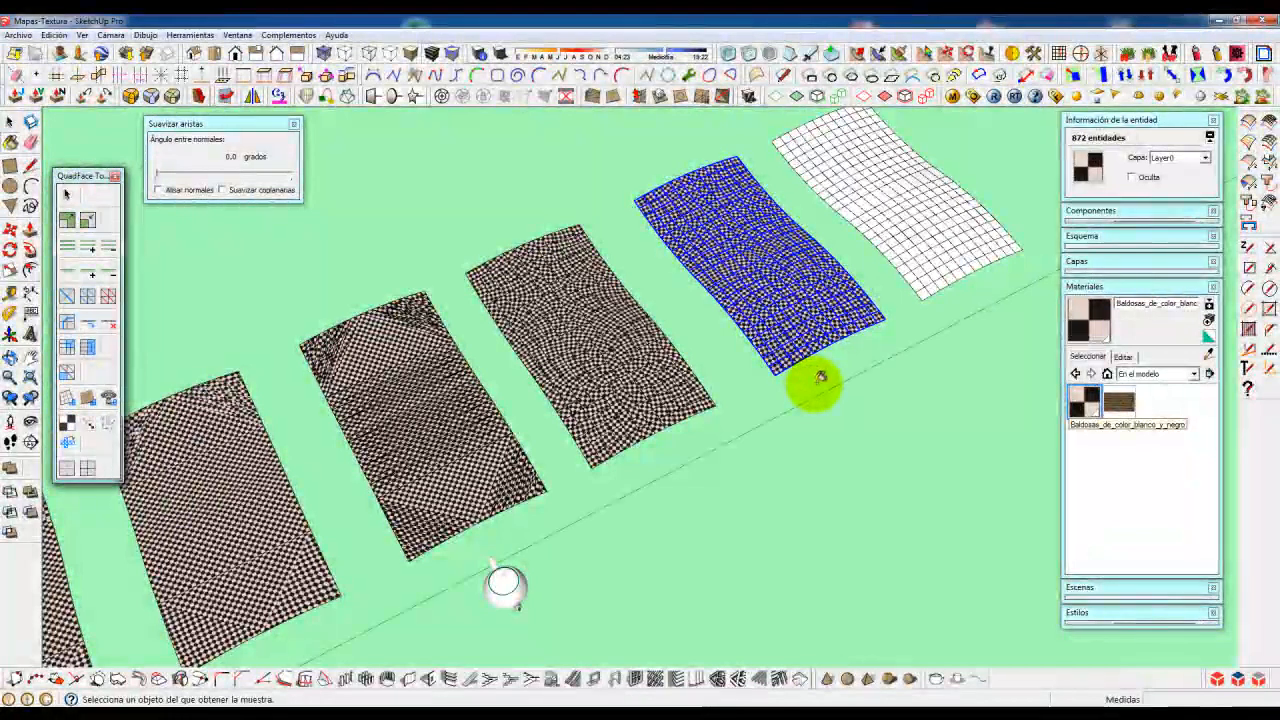
- Select all geometry of the sixth surface, paint it with Baldosas_de_color_blanco_y_negro, and compare the tile patterns across all six surfaces
{"action": "key", "text": "space"}
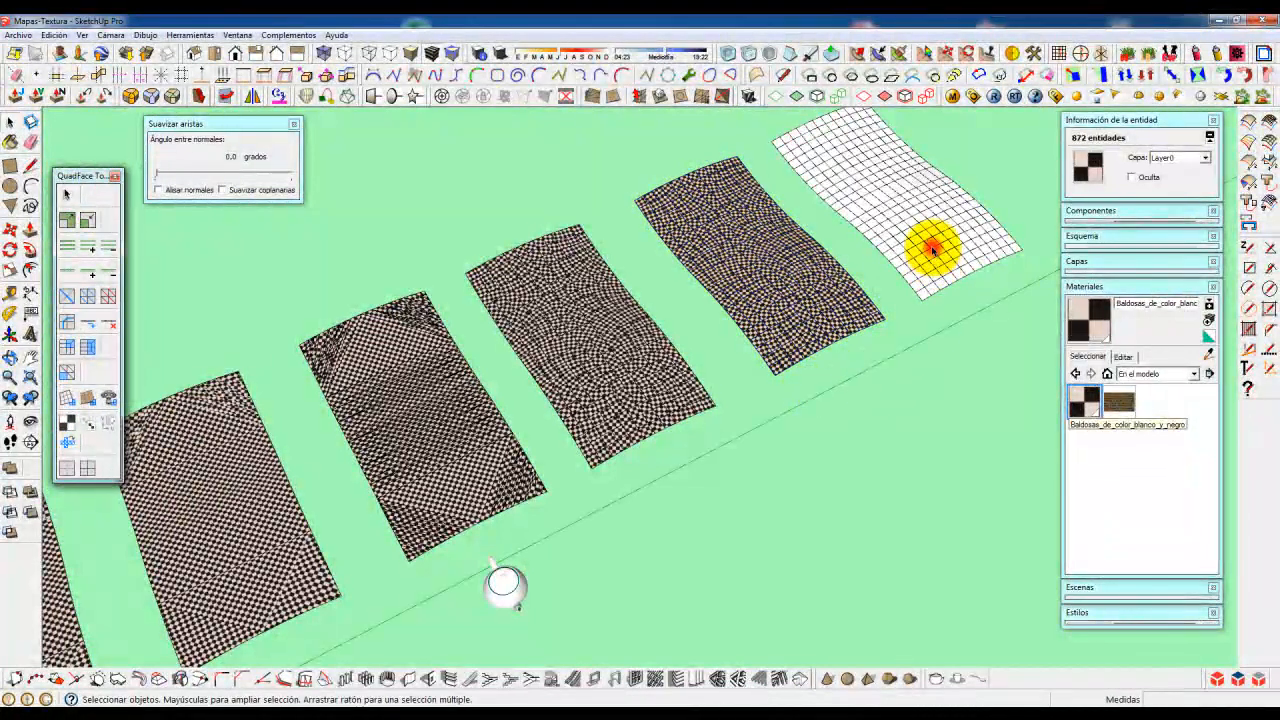
{"action": "left_click", "coordinate": [930, 250]}
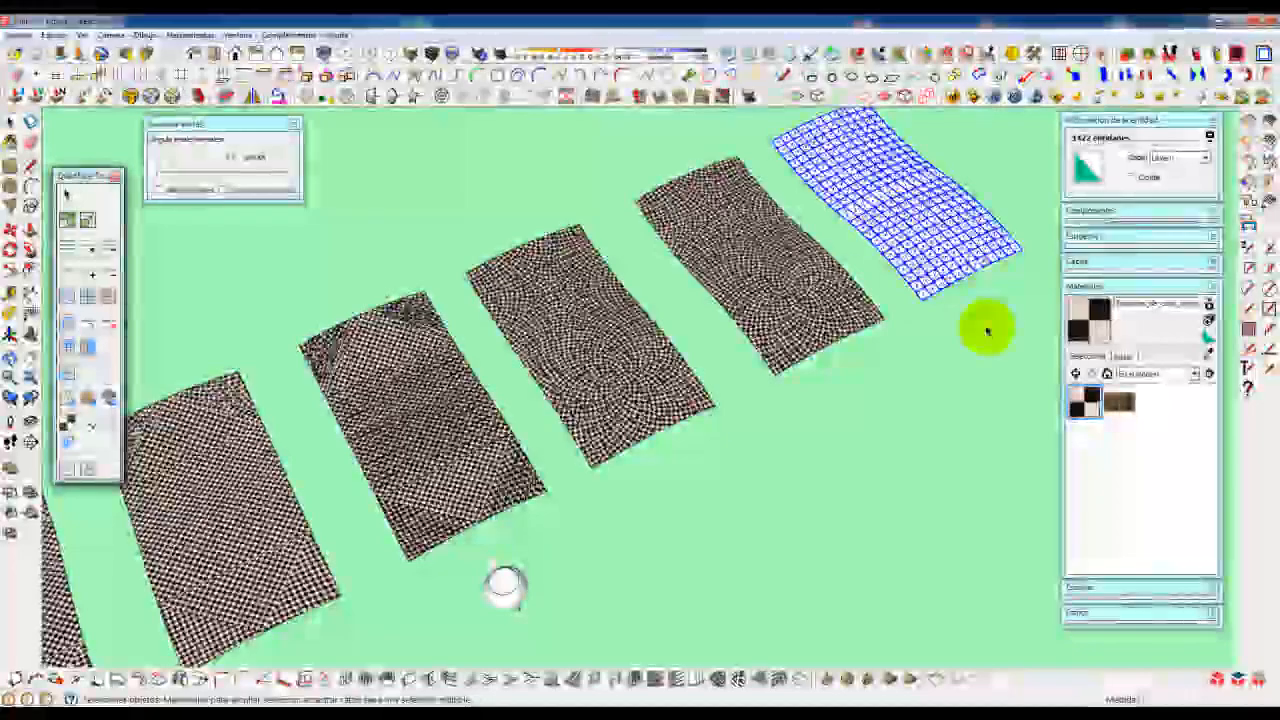
{"action": "left_click", "coordinate": [1084, 400]}
{"action": "key", "text": "alt"}
{"action": "left_click", "coordinate": [953, 292]}
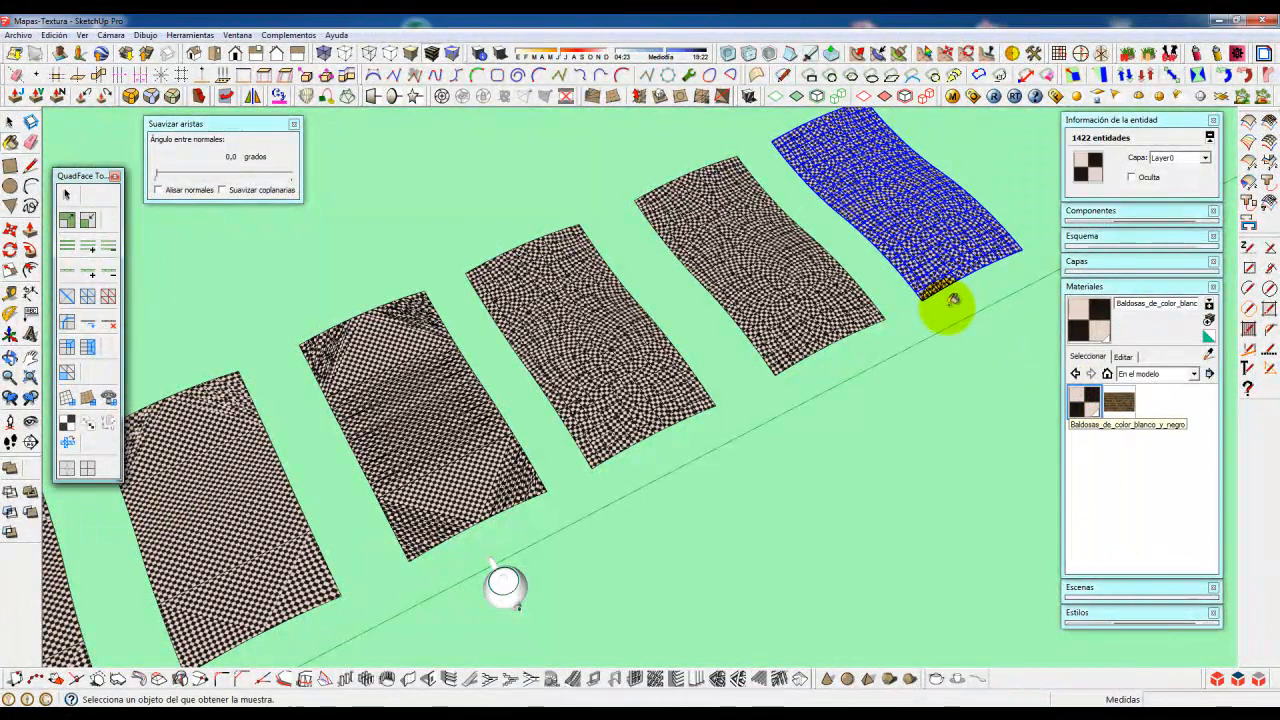
{"action": "left_click", "coordinate": [928, 378]}
{"action": "middle_click_drag", "start_coordinate": [851, 374], "coordinate": [704, 532]}
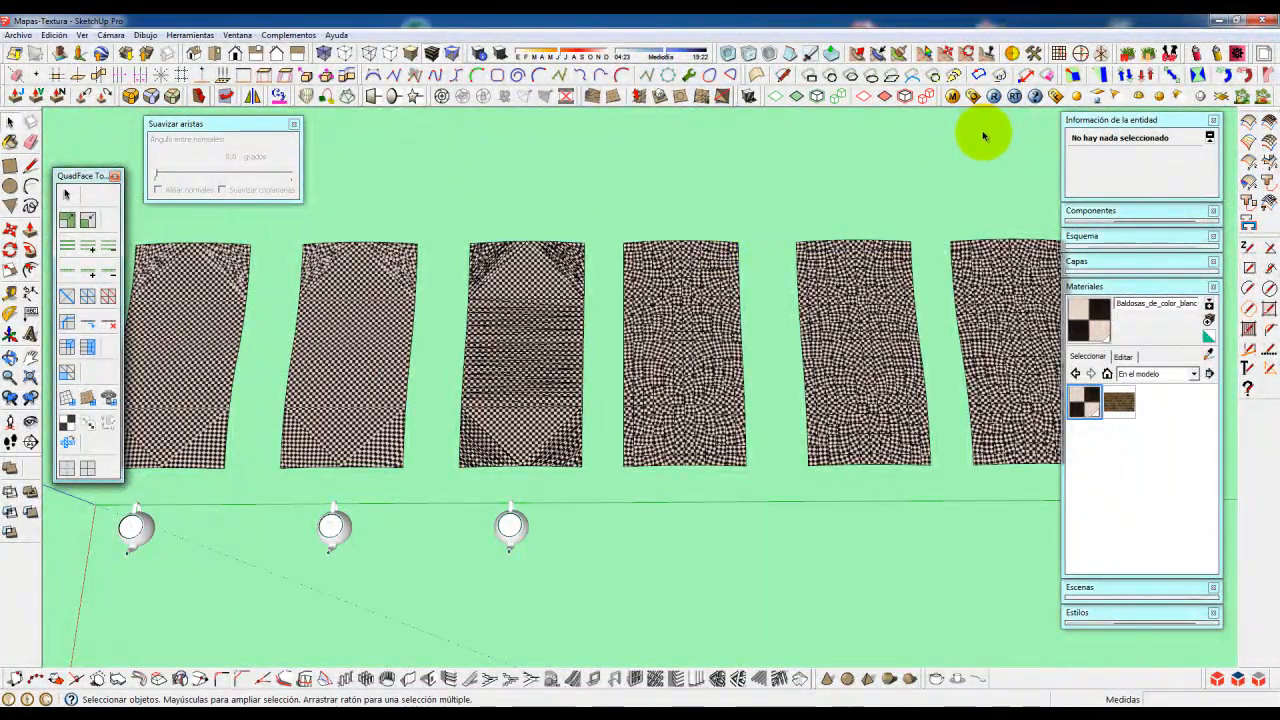
- Add a small rectangular V-Ray infinite plane in the open area behind the third surface
{"action": "left_click", "coordinate": [1220, 97]}
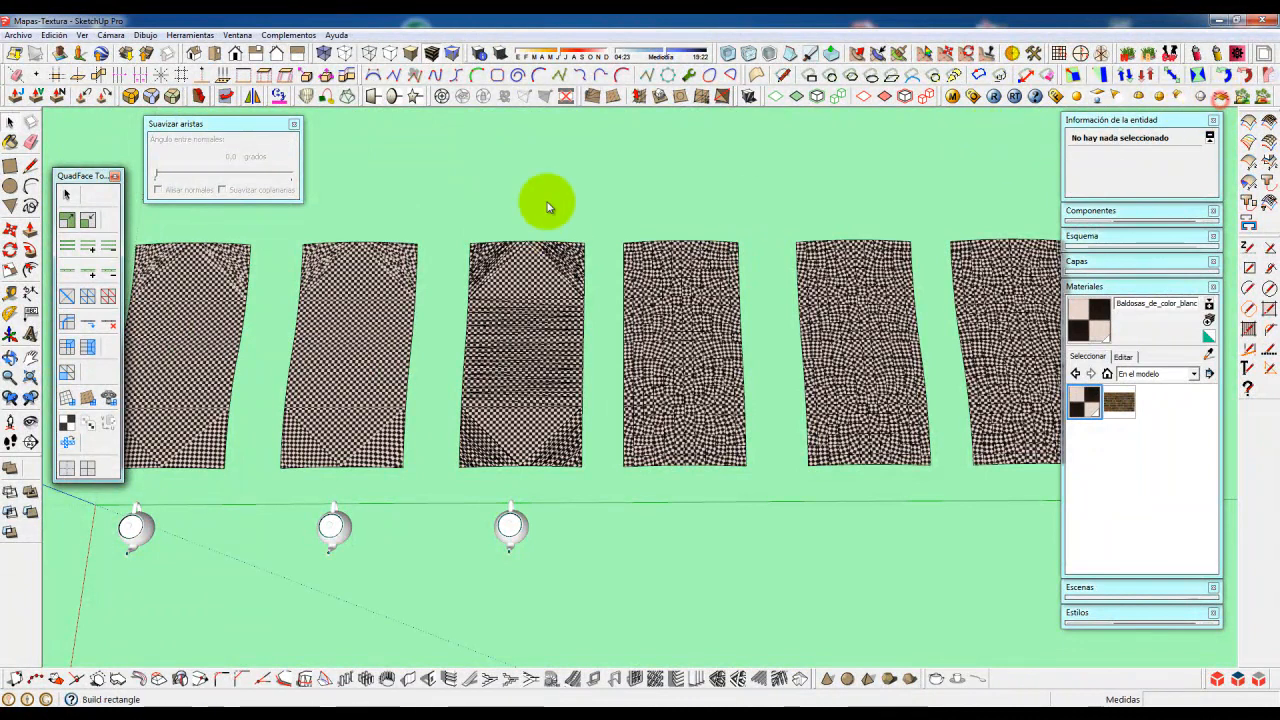
{"action": "left_click", "coordinate": [541, 140]}
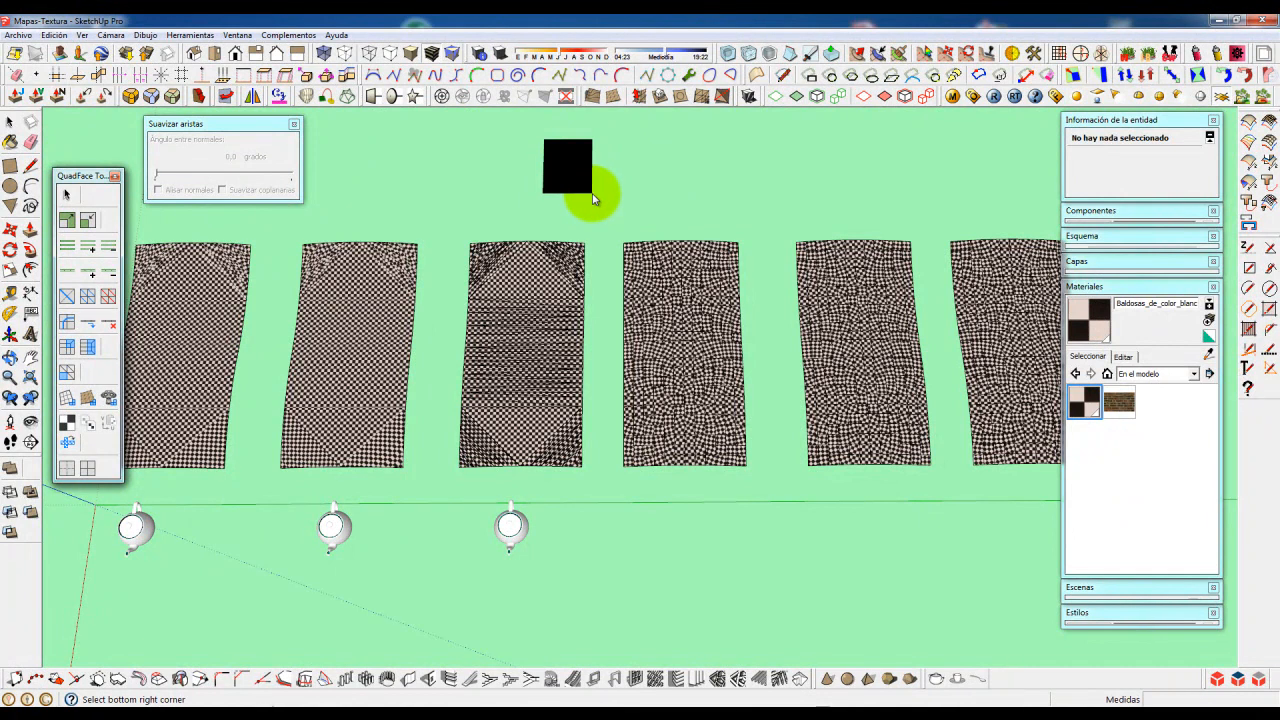
{"action": "left_click", "coordinate": [592, 195]}
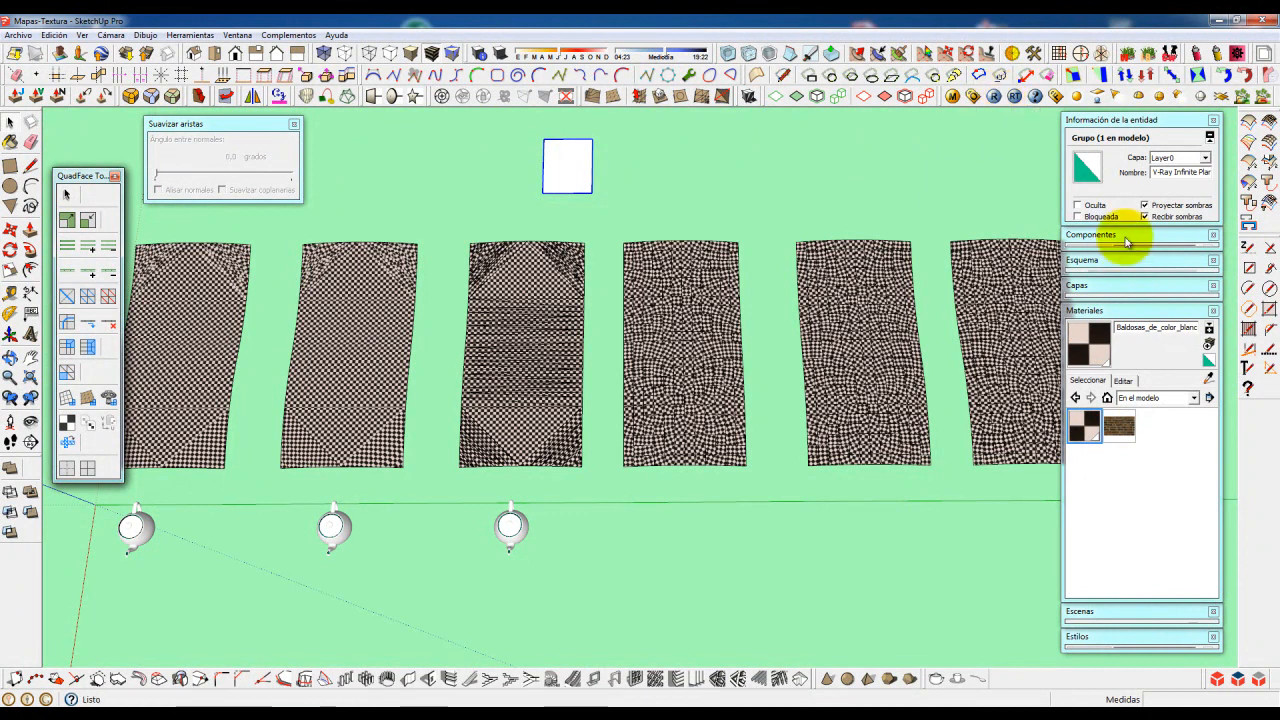
- Paint the V-Ray infinite plane with Color_A02 from the Colores library and clear the selection
{"action": "left_click", "coordinate": [1136, 312]}
{"action": "left_click", "coordinate": [1136, 312]}
{"action": "left_click", "coordinate": [1125, 382]}
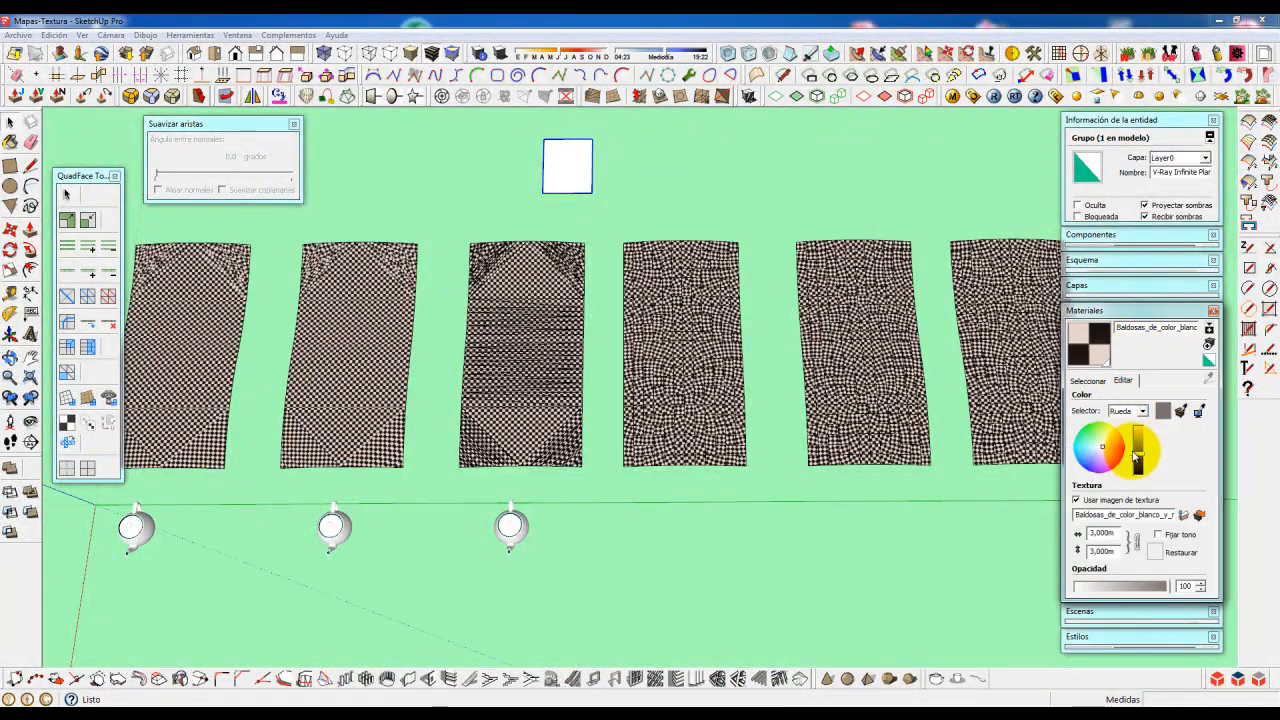
{"action": "left_click", "coordinate": [1088, 381]}
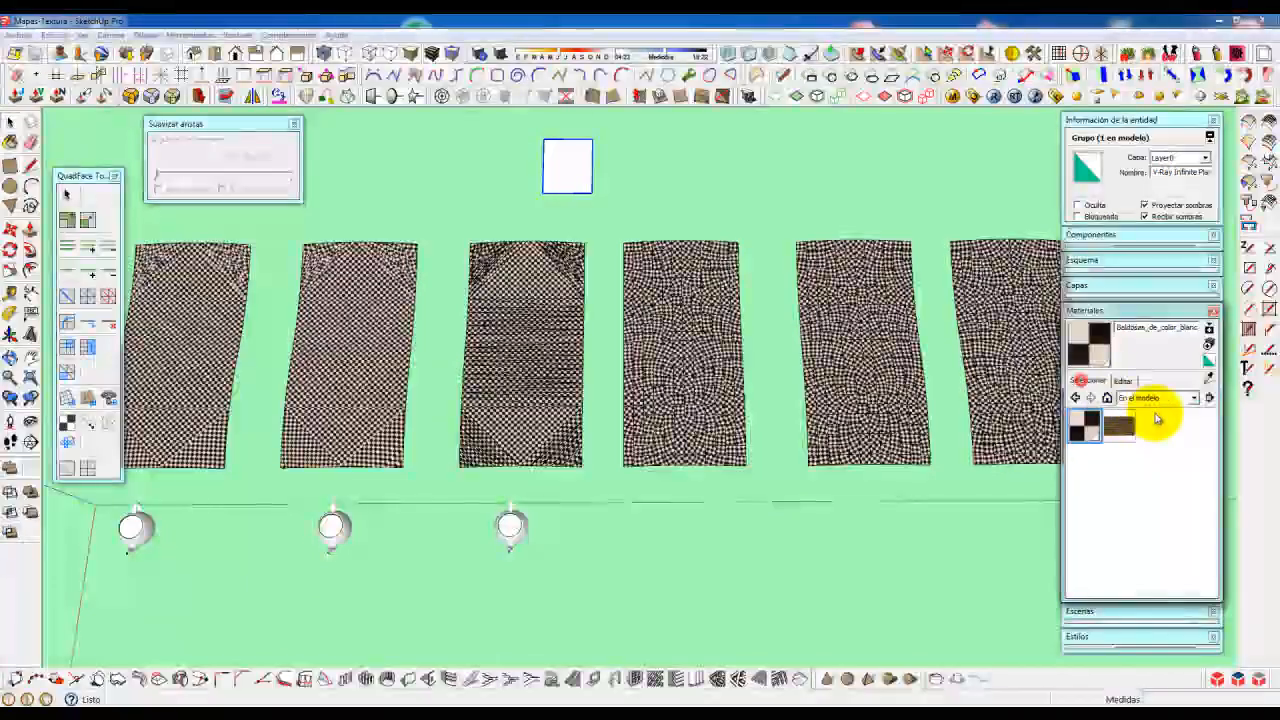
{"action": "left_click", "coordinate": [1147, 400]}
{"action": "left_click", "coordinate": [1154, 472]}
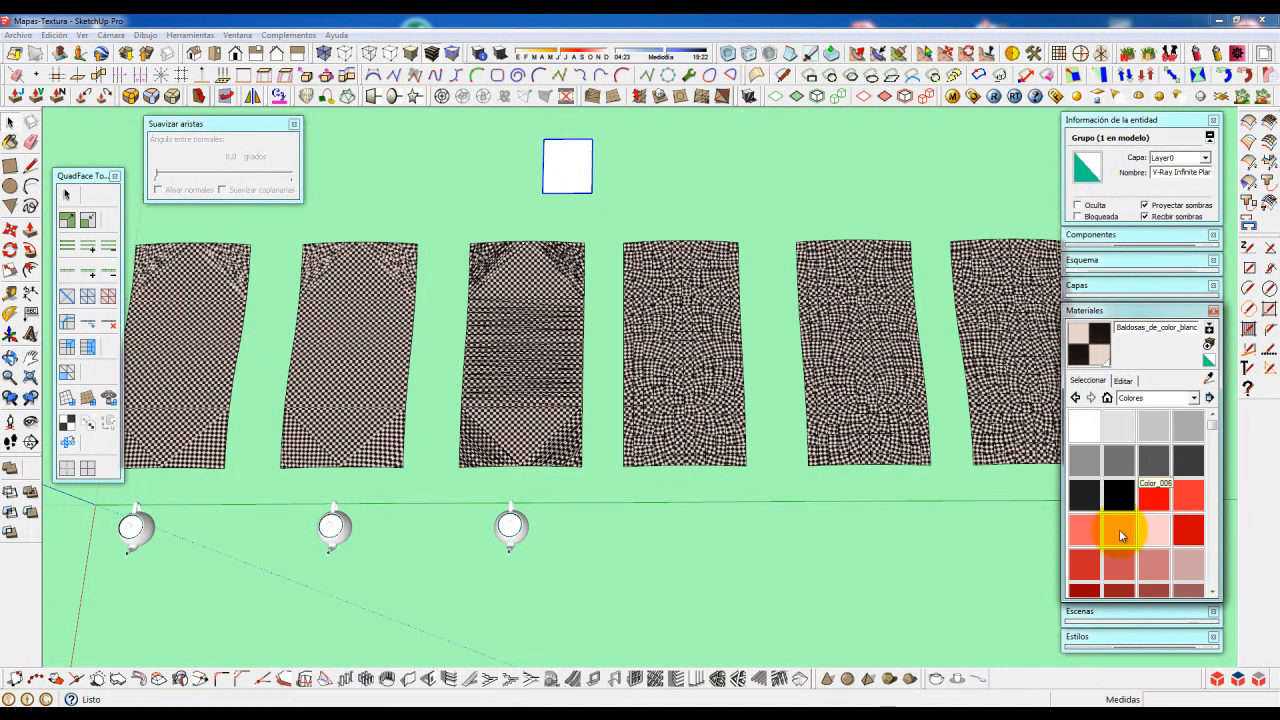
{"action": "left_click", "coordinate": [1188, 498]}
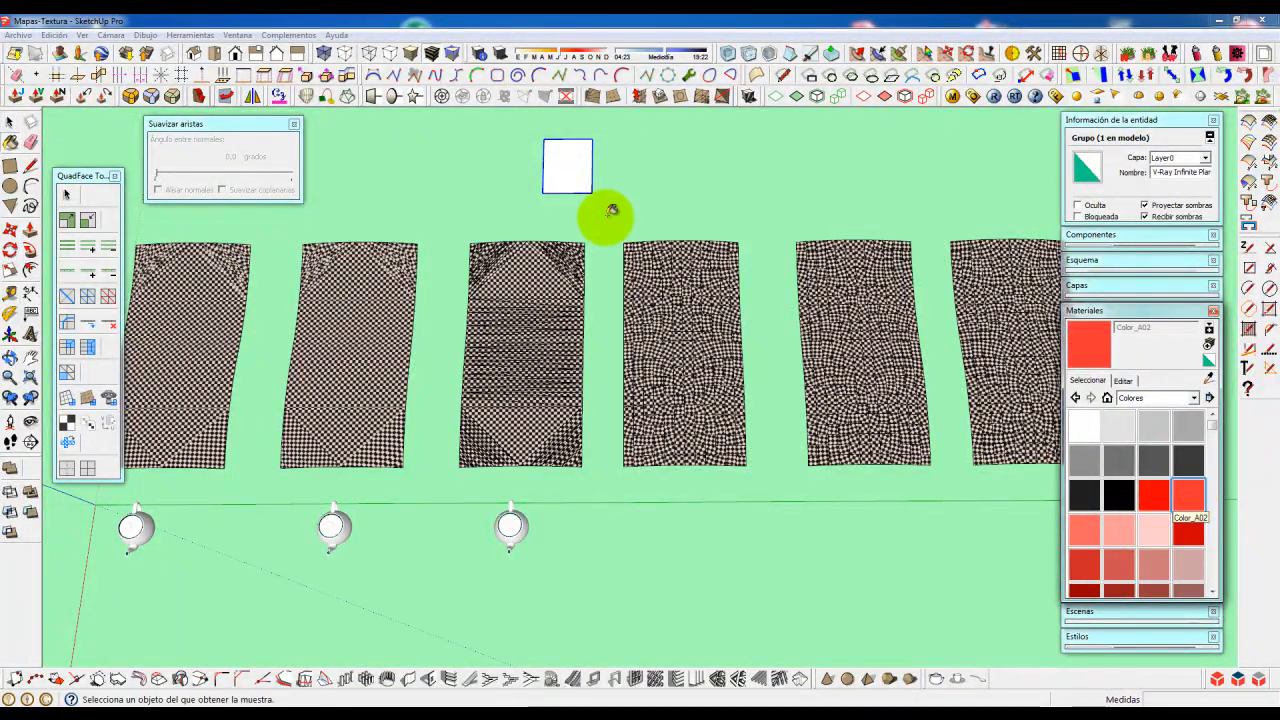
{"action": "left_click", "coordinate": [575, 176]}
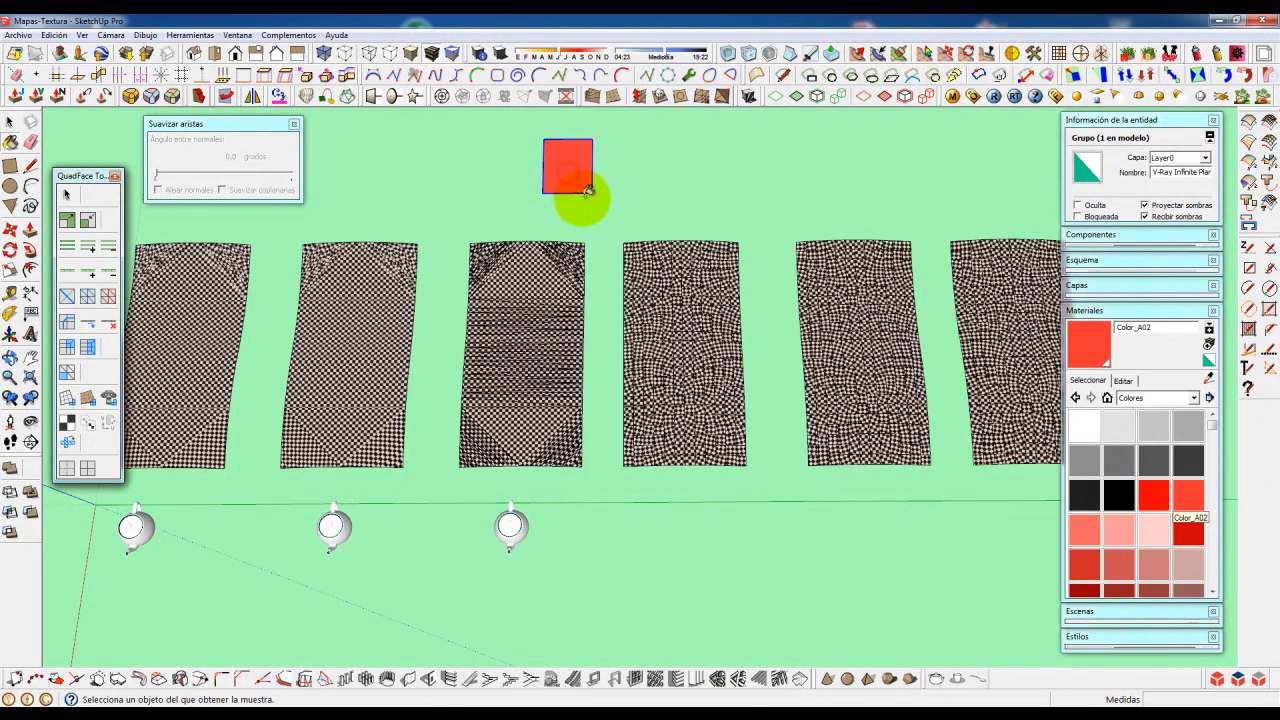
{"action": "key", "text": "space"}
{"action": "left_click", "coordinate": [702, 182]}
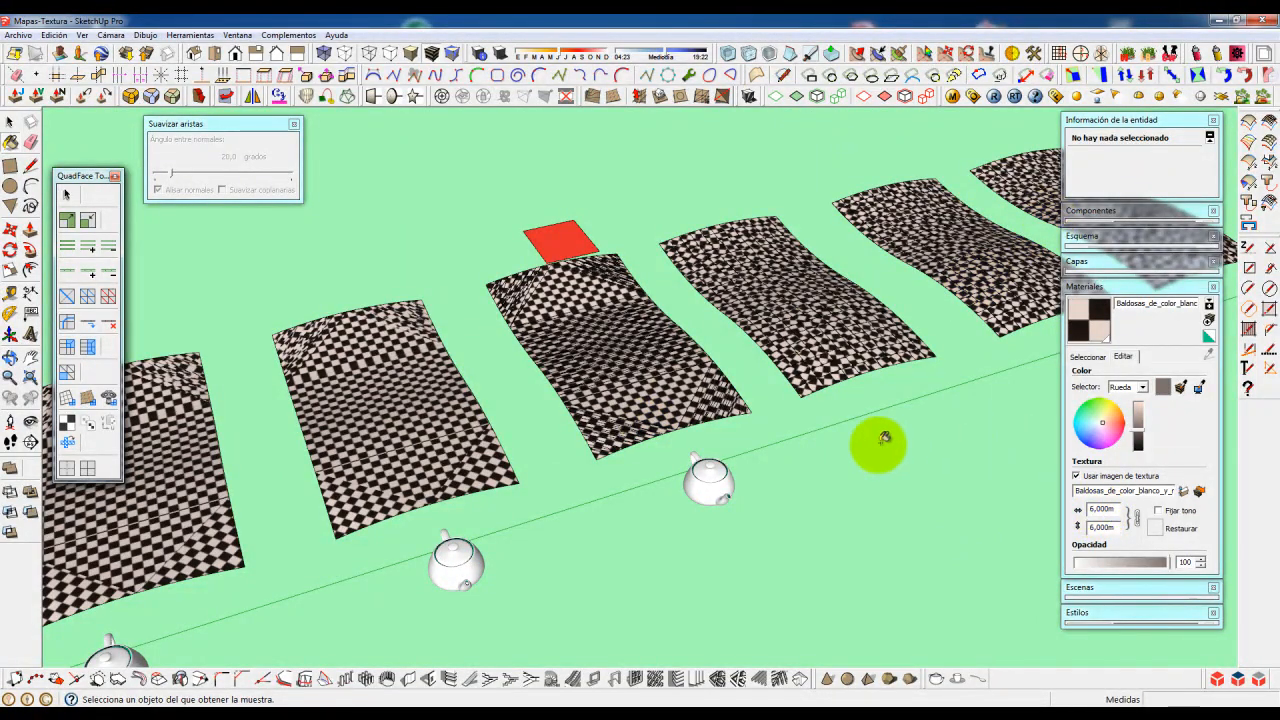
- Render the scene with V-Ray to compare the tile patterns on the surfaces, and close the frame buffer
{"action": "key", "text": "space"}
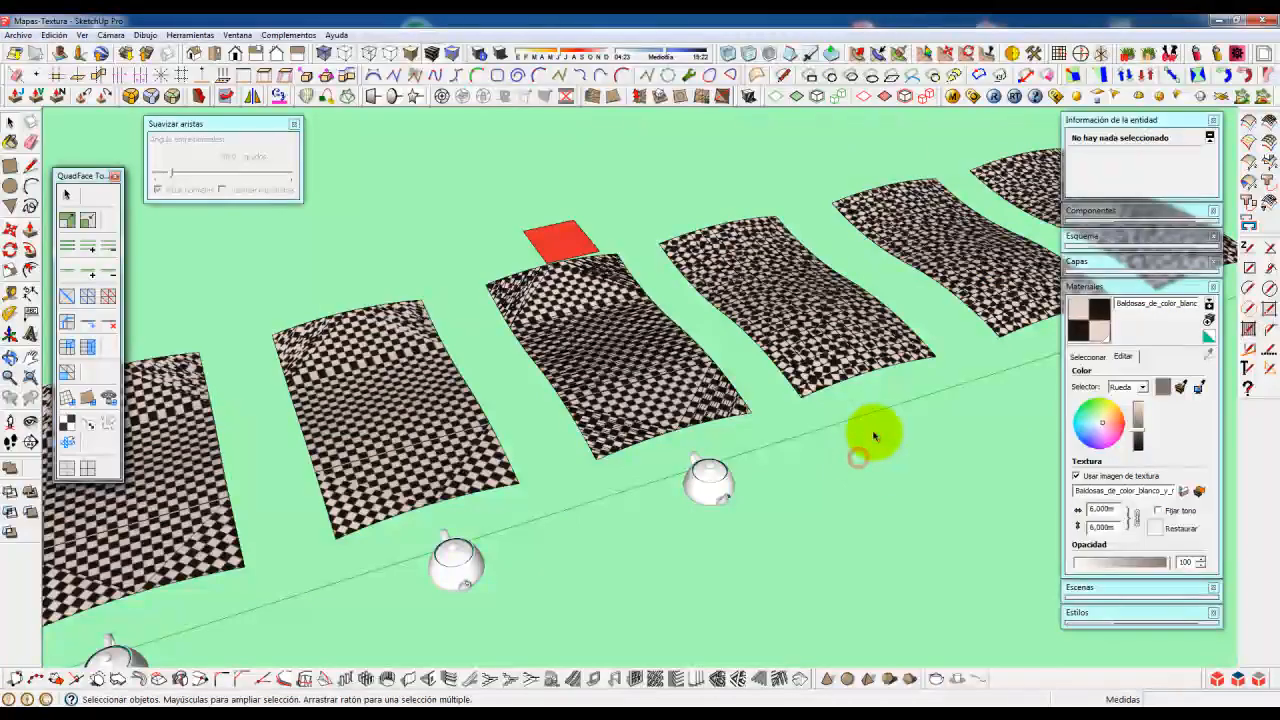
{"action": "left_click", "coordinate": [994, 96]}
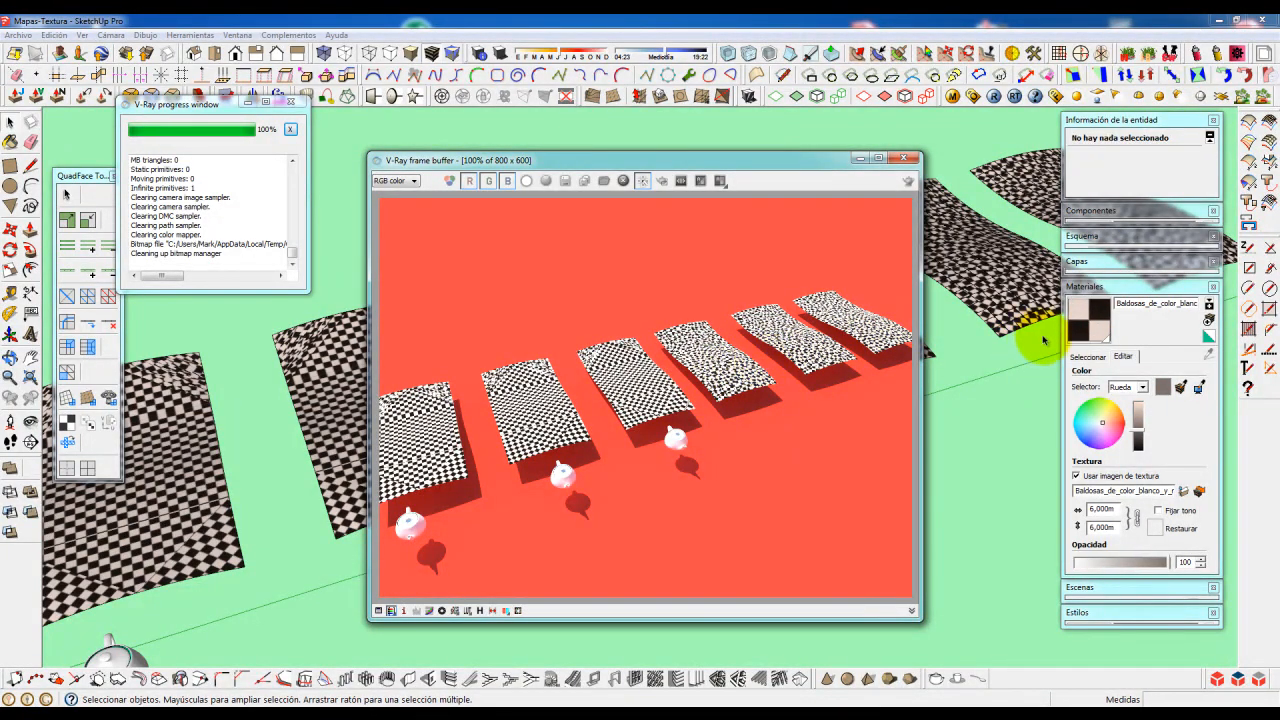
{"action": "left_click", "coordinate": [673, 318]}
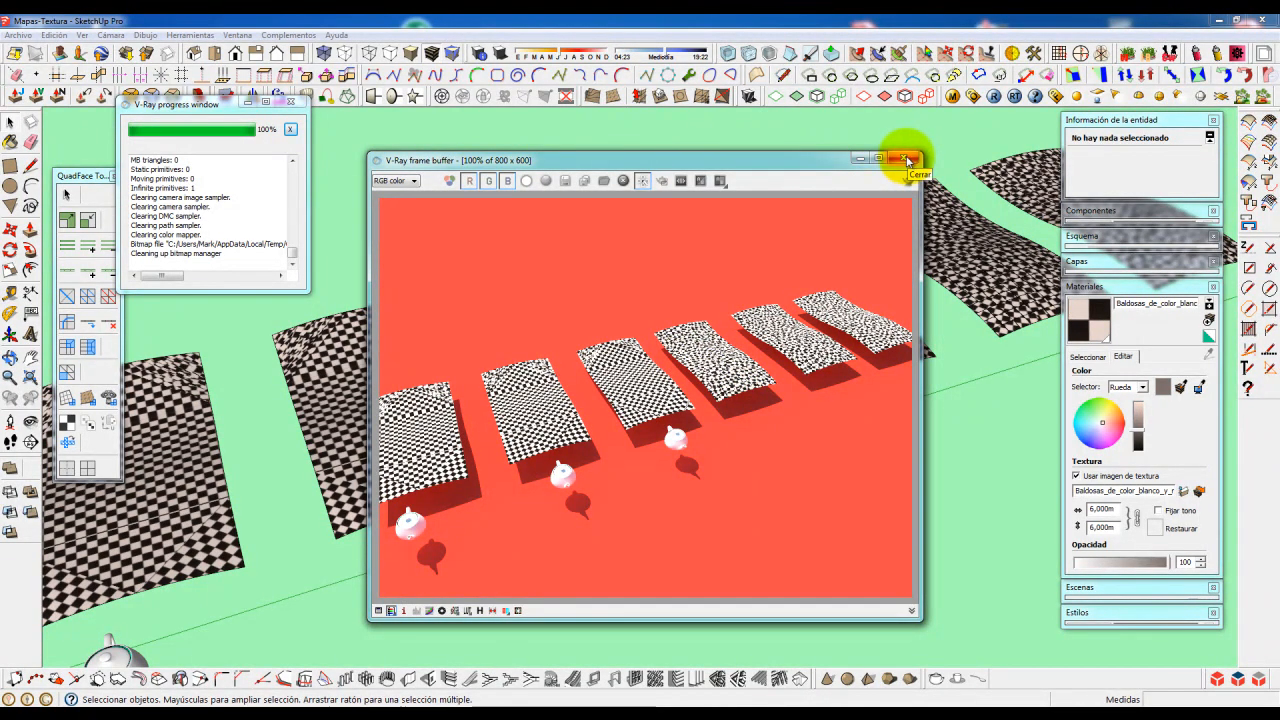
{"action": "left_click", "coordinate": [906, 160]}
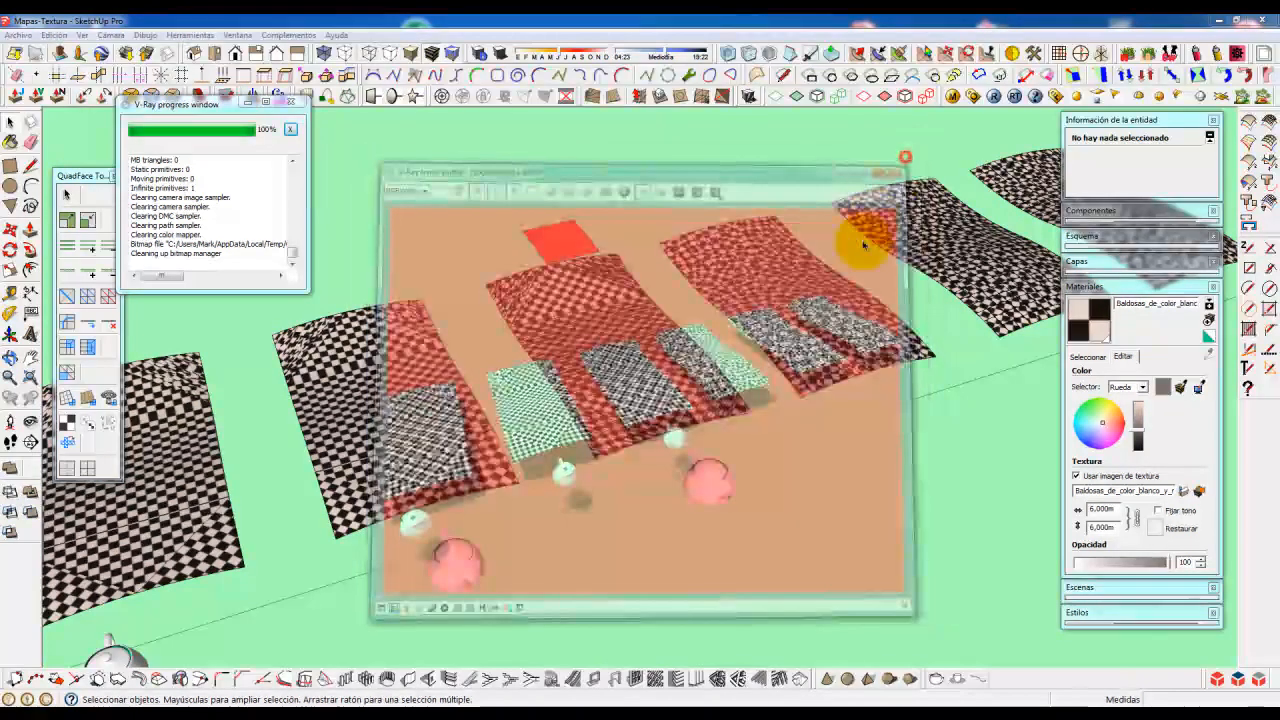
- Select all geometry of the fifth surface and replace its tile material with Predeterminada
{"action": "scroll", "coordinate": [805, 315], "scroll_direction": "down", "scroll_amount": 3}
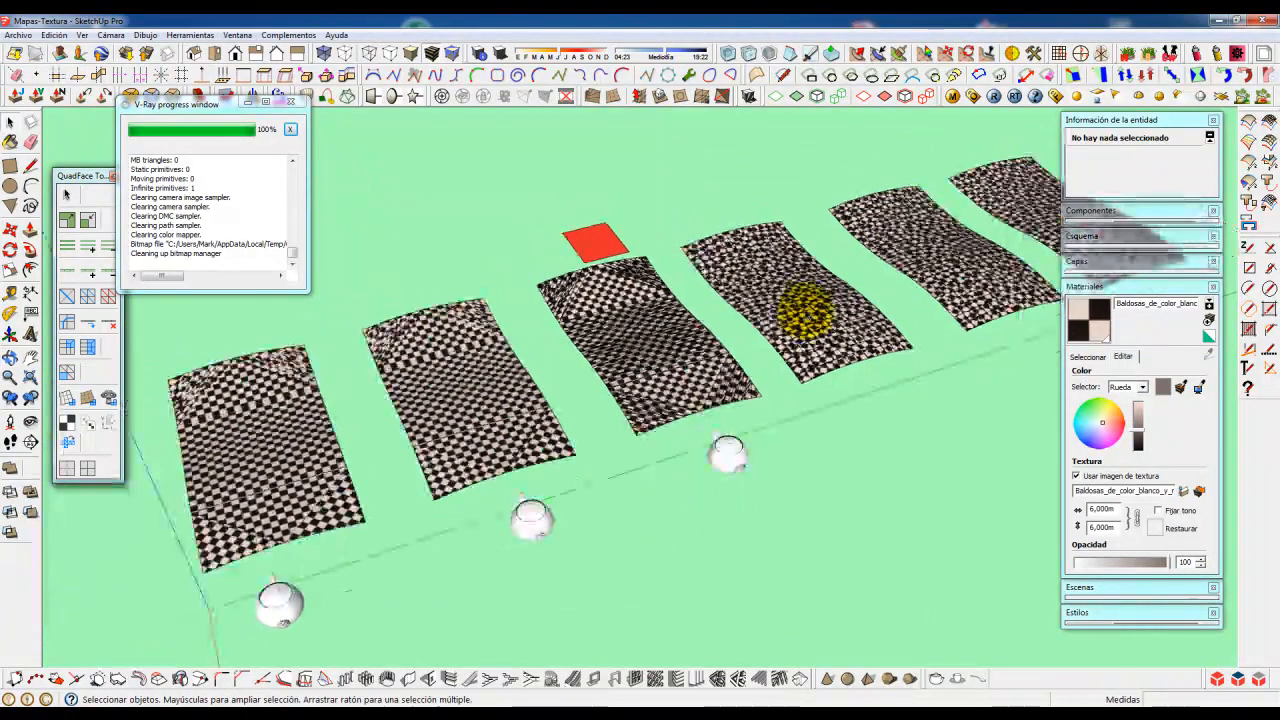
{"action": "scroll", "coordinate": [806, 310], "scroll_direction": "up", "scroll_amount": 1}
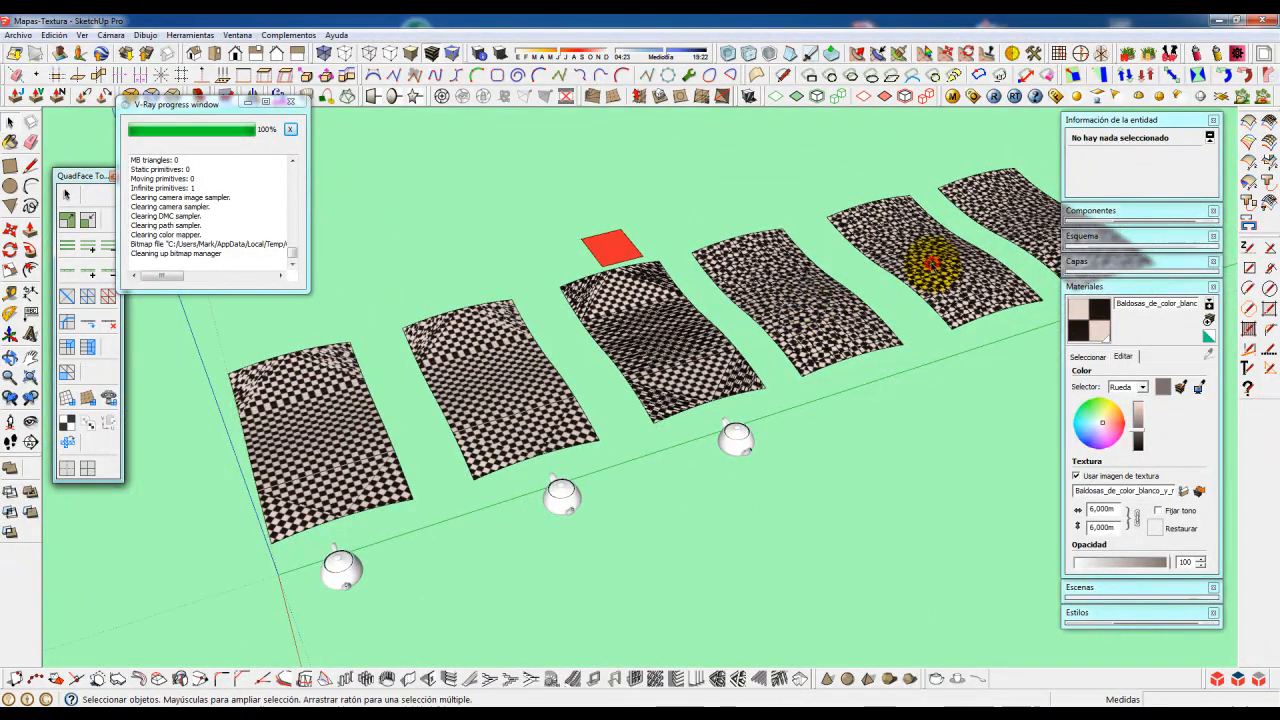
{"action": "left_click", "coordinate": [930, 262]}
{"action": "triple_click", "coordinate": [930, 262]}
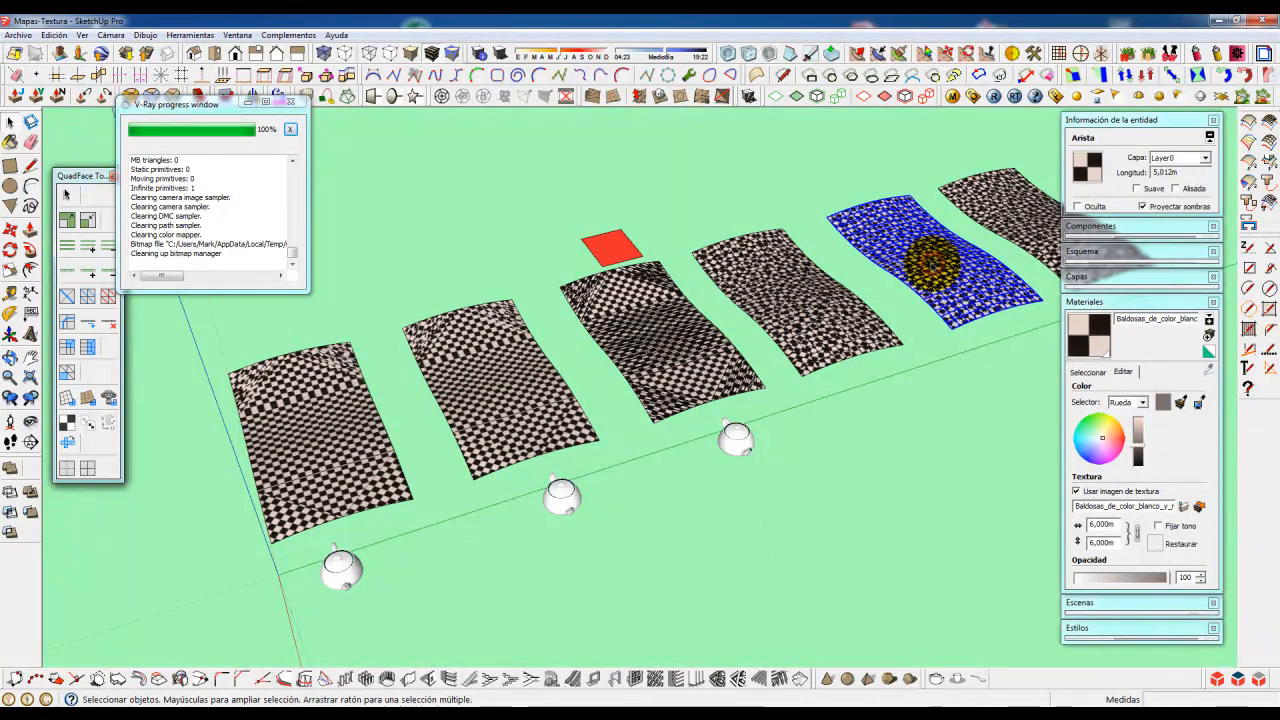
{"action": "left_click", "coordinate": [1087, 163]}
{"action": "left_click", "coordinate": [1095, 120]}
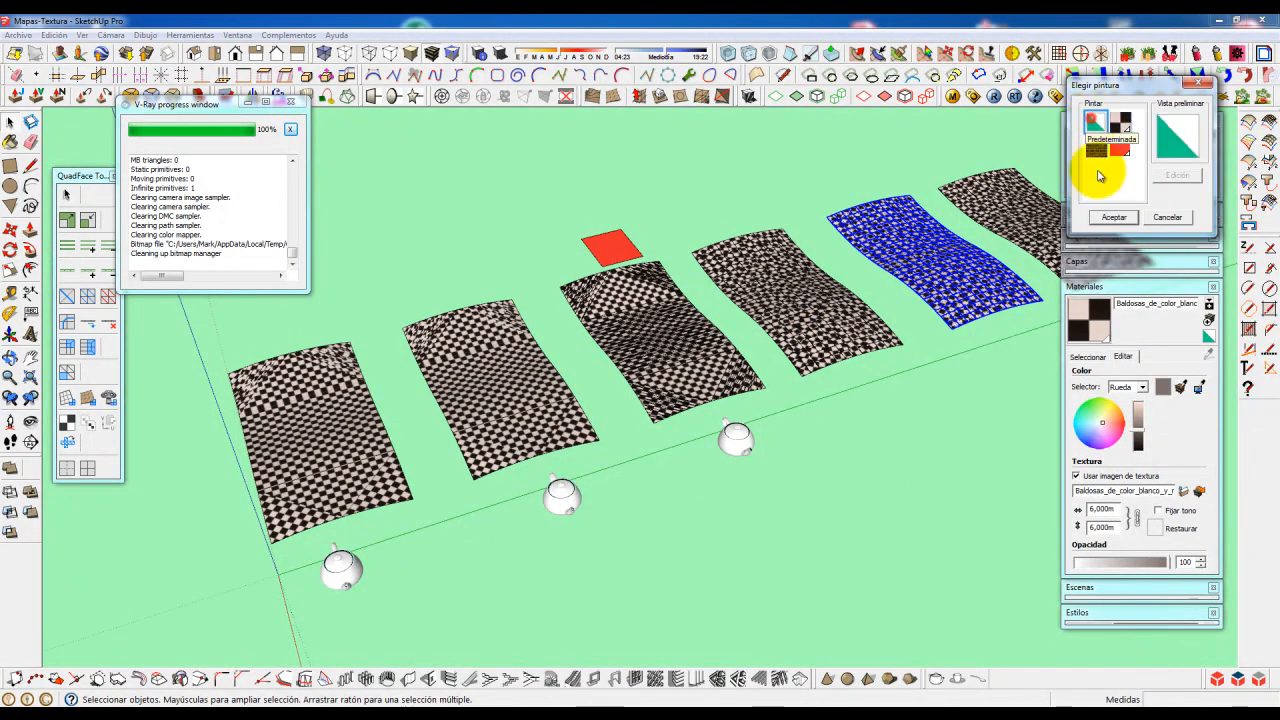
{"action": "left_click", "coordinate": [1113, 217]}
- Reset all geometry of the sixth surface to the Predeterminada material and clear the selection
{"action": "left_click", "coordinate": [999, 206]}
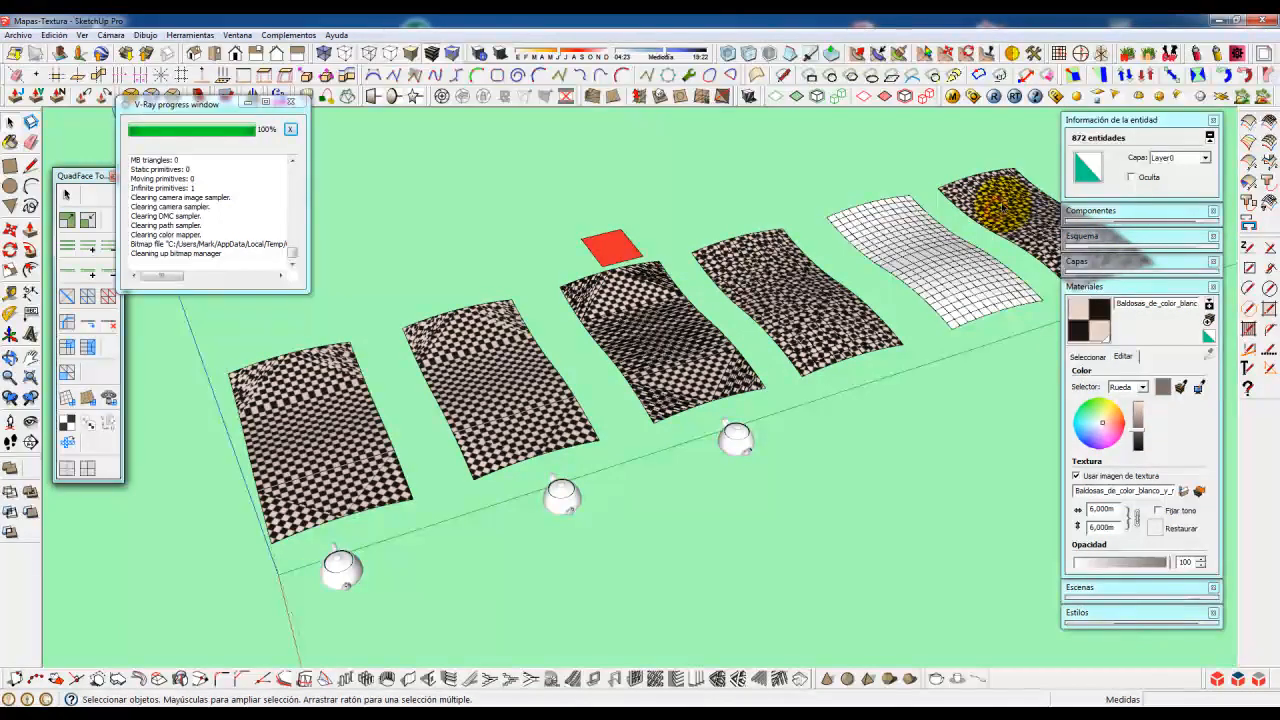
{"action": "triple_click", "coordinate": [999, 206]}
{"action": "left_click", "coordinate": [1087, 163]}
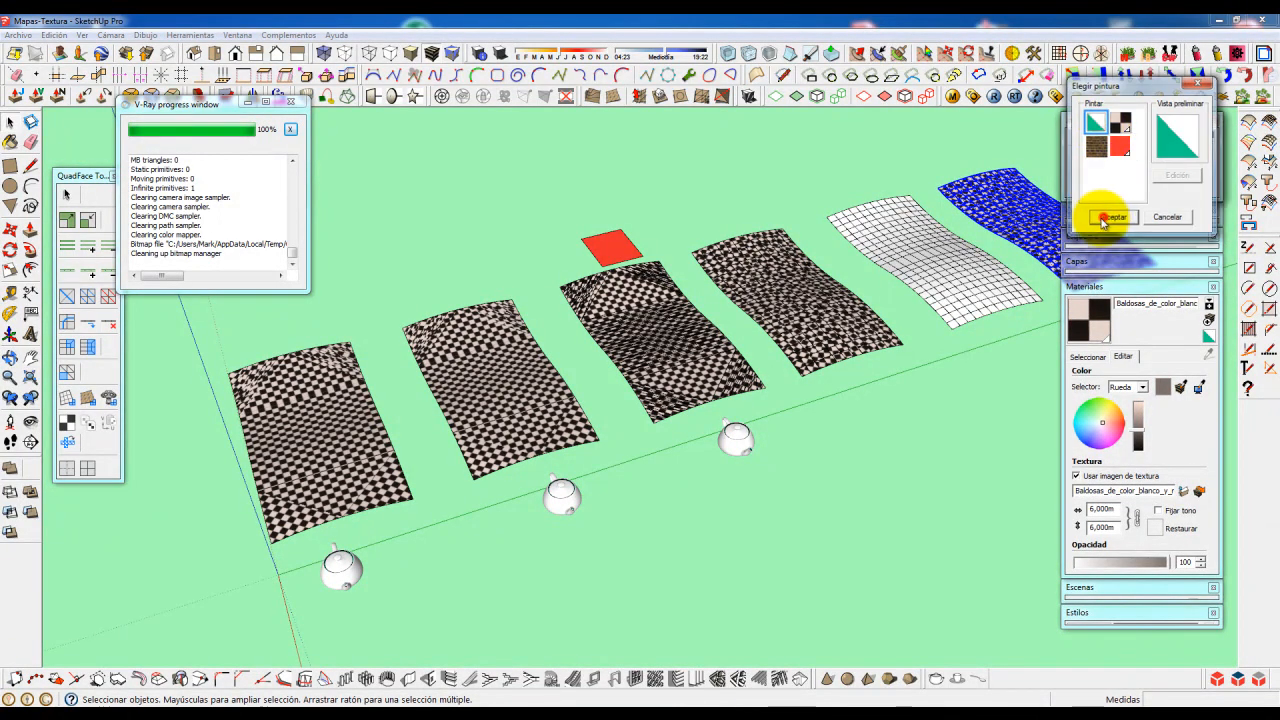
{"action": "left_click", "coordinate": [1110, 214]}
{"action": "left_click", "coordinate": [950, 383]}
- Smooth the fifth surface's grid edges with Suavizar coplanarias enabled, keeping the V-Ray progress window clear of the smoothing settings
{"action": "scroll", "coordinate": [897, 362], "scroll_direction": "down", "scroll_amount": 2}
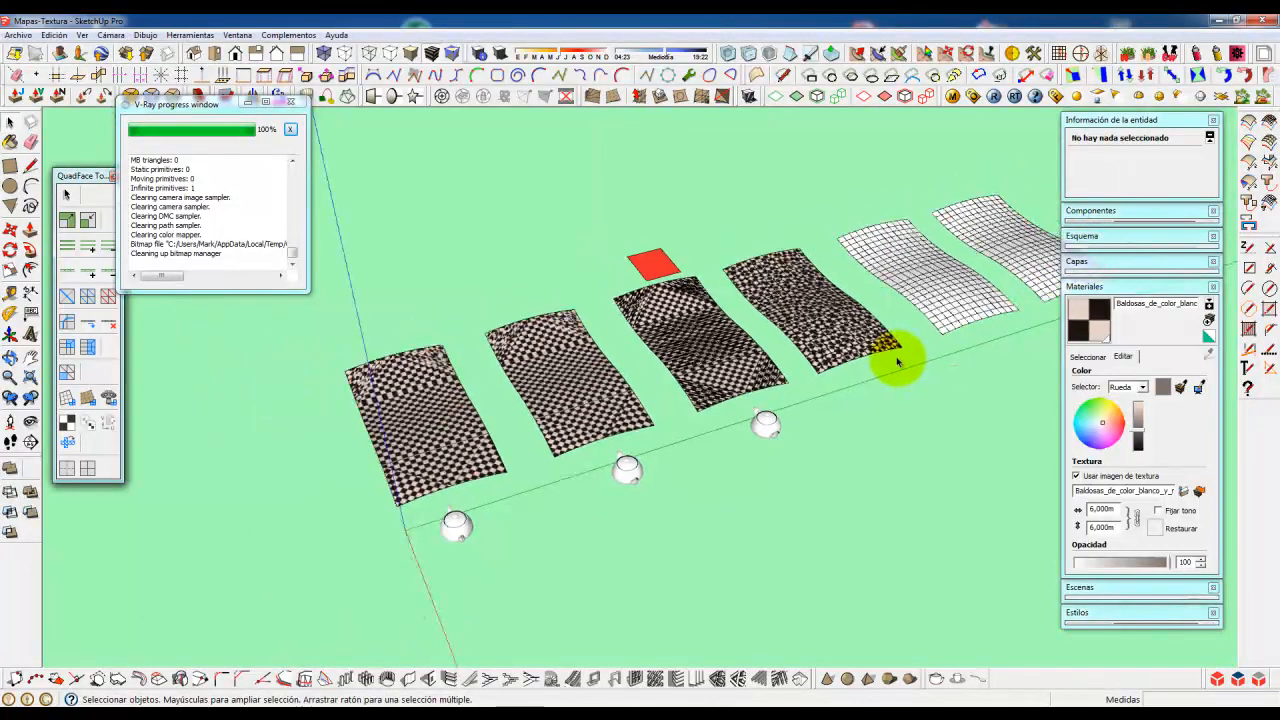
{"action": "middle_click_drag", "start_coordinate": [895, 375], "coordinate": [787, 343]}
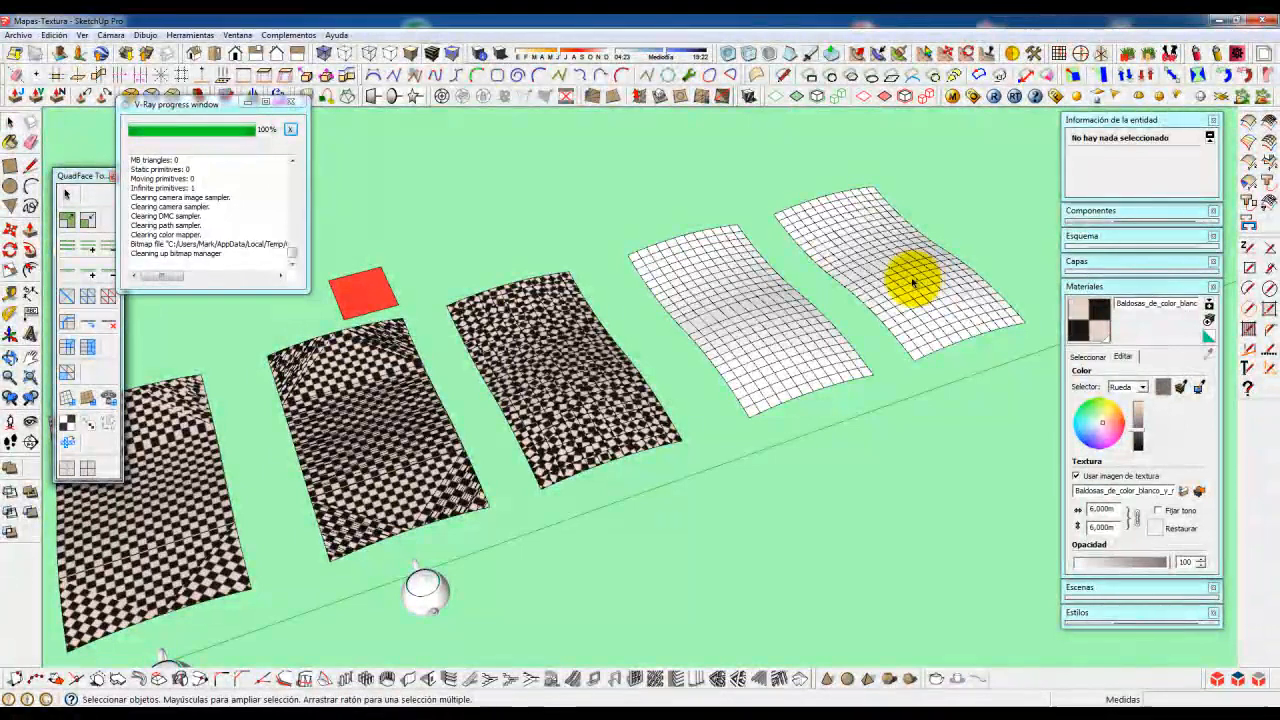
{"action": "middle_click_drag", "start_coordinate": [895, 286], "coordinate": [897, 294]}
{"action": "scroll", "coordinate": [906, 300], "scroll_direction": "up", "scroll_amount": 1}
{"action": "scroll", "coordinate": [880, 302], "scroll_direction": "down", "scroll_amount": 1}
{"action": "middle_click_drag", "start_coordinate": [772, 348], "coordinate": [777, 346]}
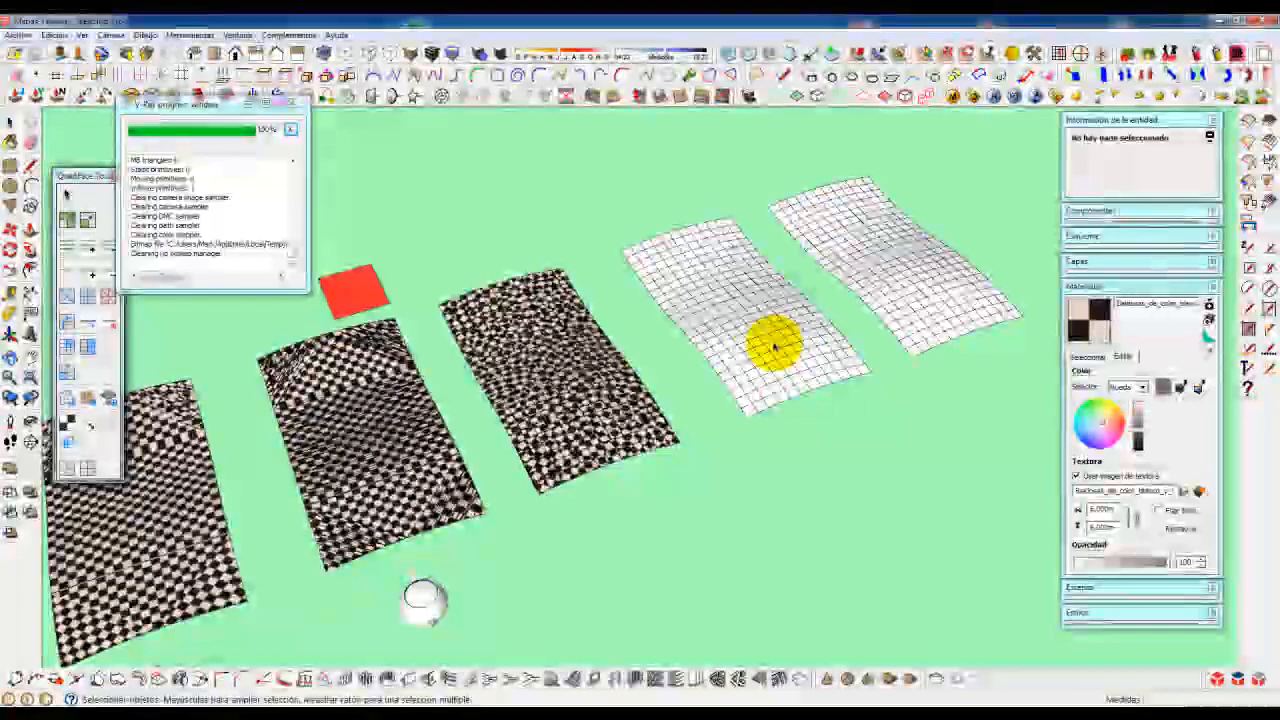
{"action": "left_click_drag", "start_coordinate": [229, 105], "coordinate": [244, 230]}
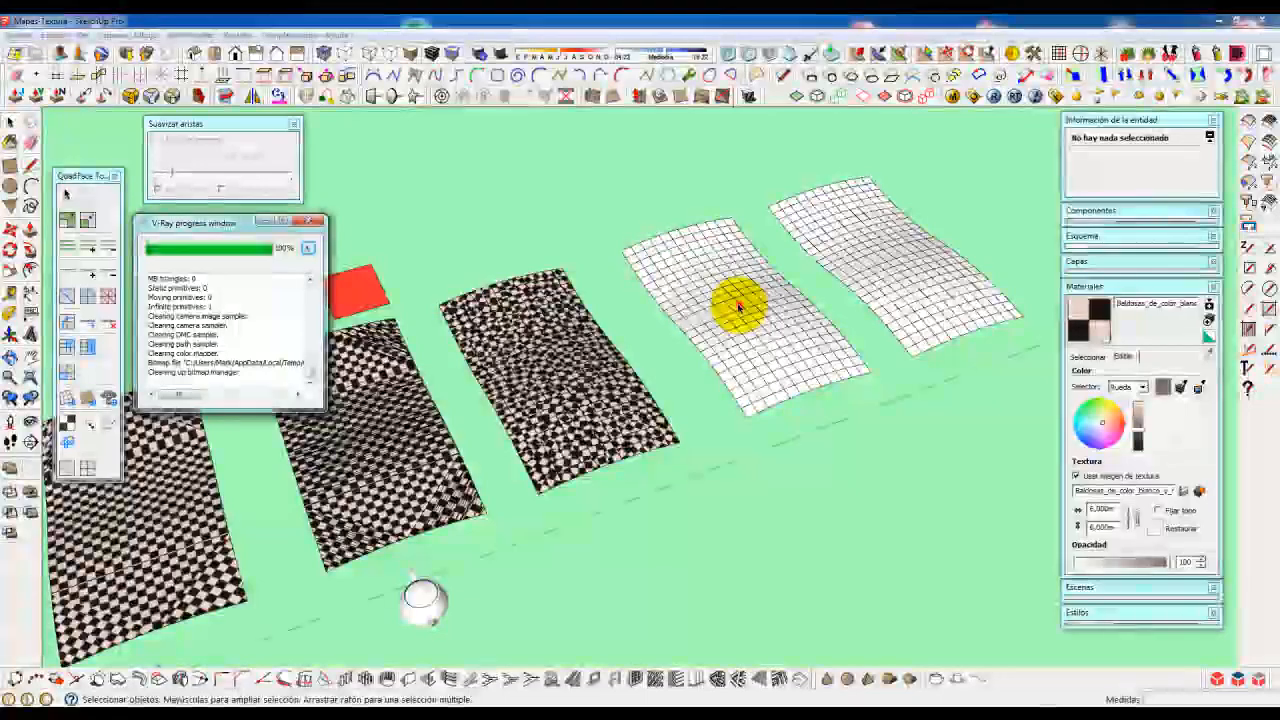
{"action": "left_click", "coordinate": [738, 308]}
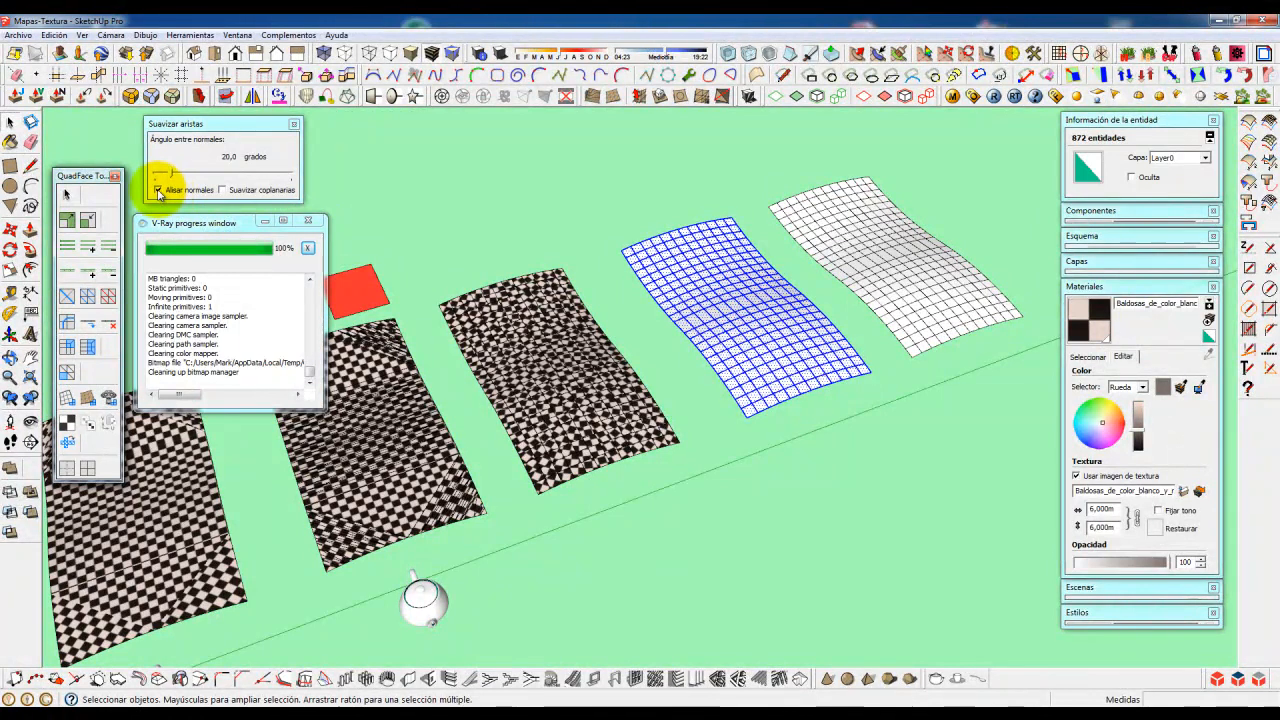
{"action": "left_click", "coordinate": [222, 190]}
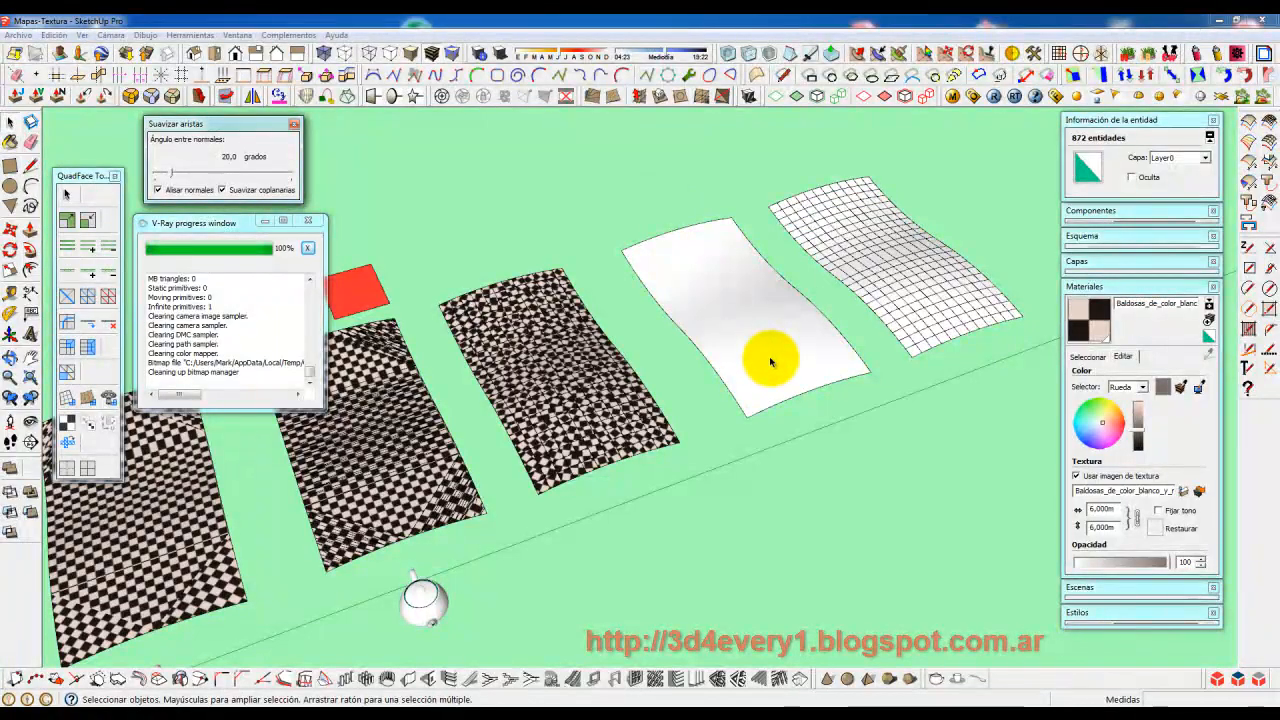
{"action": "left_click", "coordinate": [608, 184]}
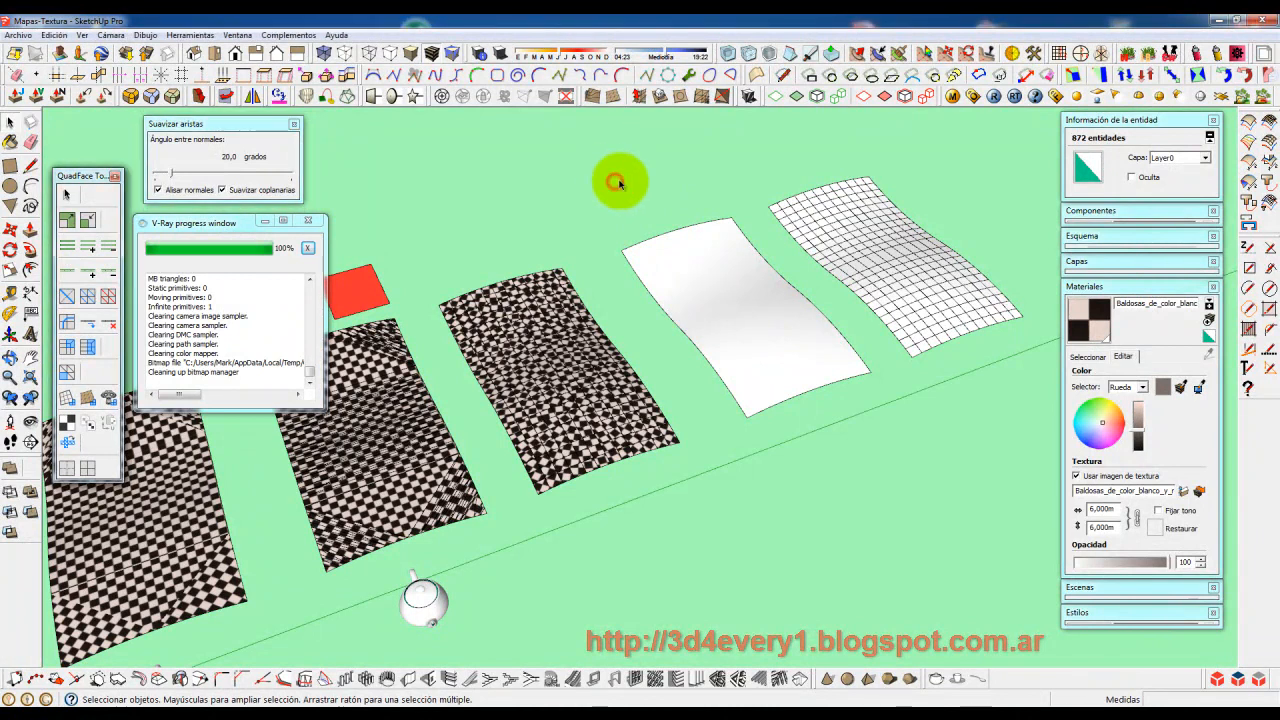
- Select all geometry of the sixth surface, smooth its edges with Suavizar coplanarias enabled, and clear the selection
{"action": "left_click", "coordinate": [850, 225]}
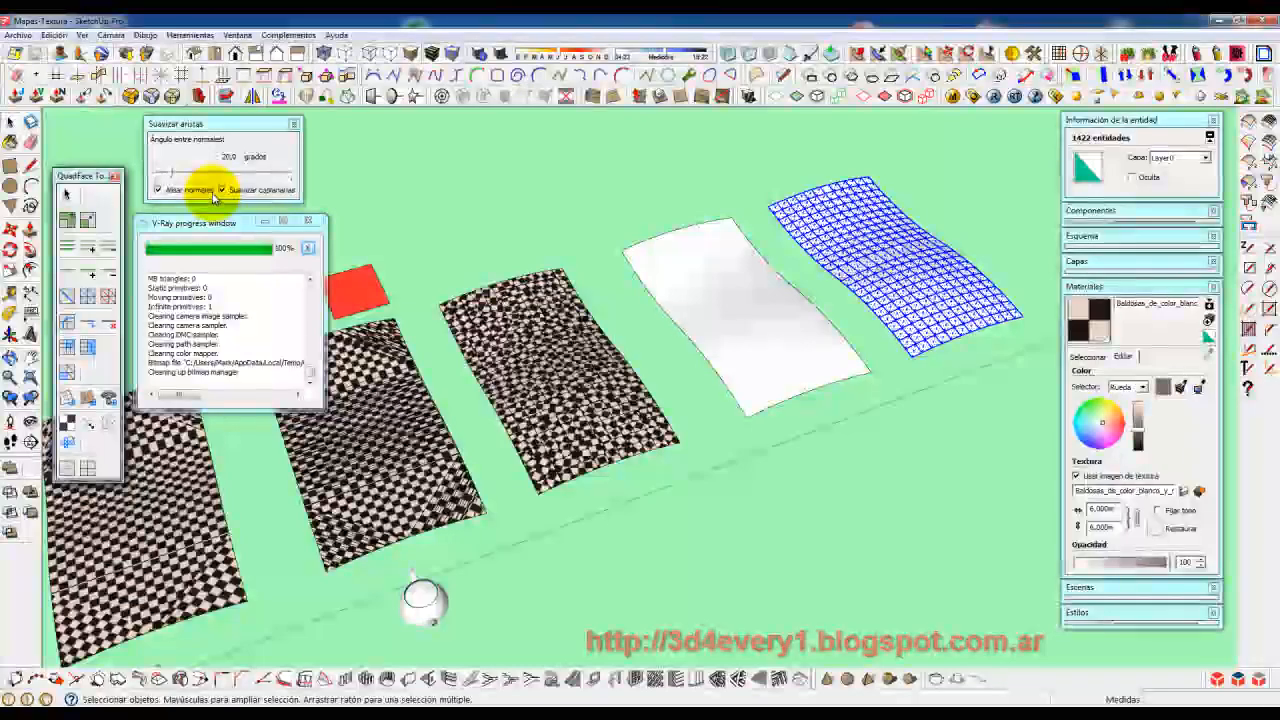
{"action": "left_click", "coordinate": [222, 190]}
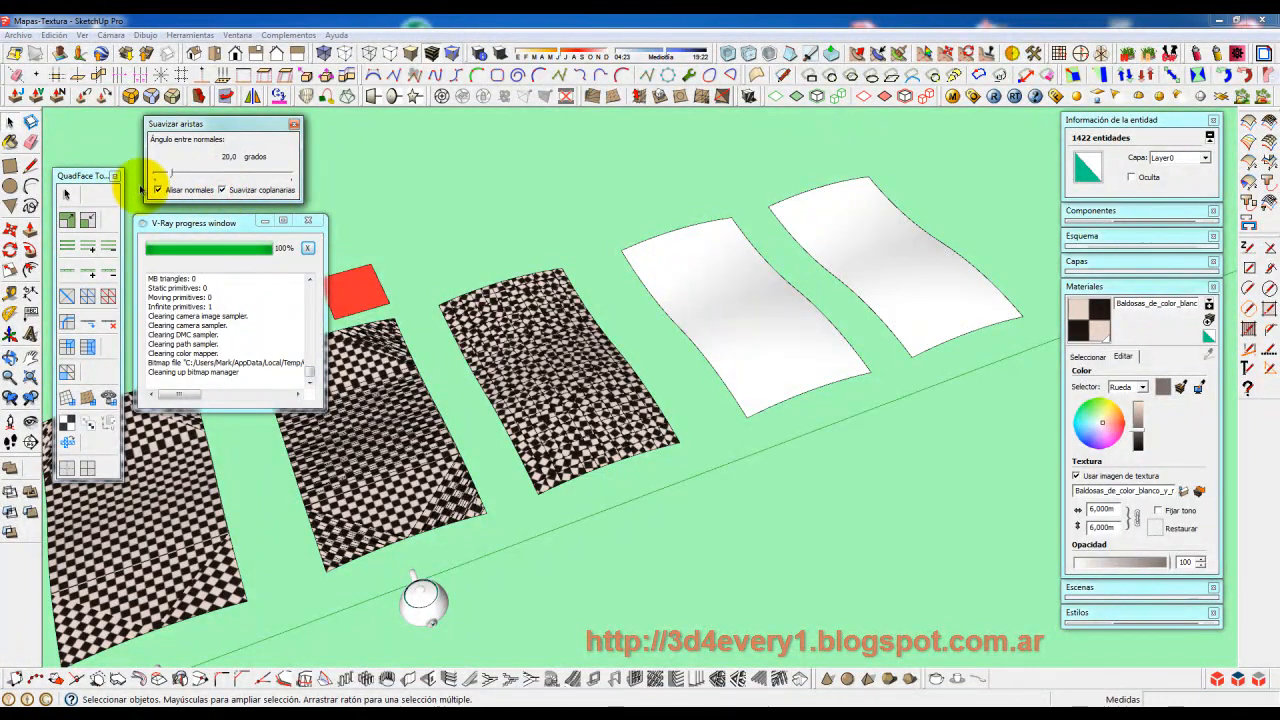
{"action": "left_click", "coordinate": [429, 166]}
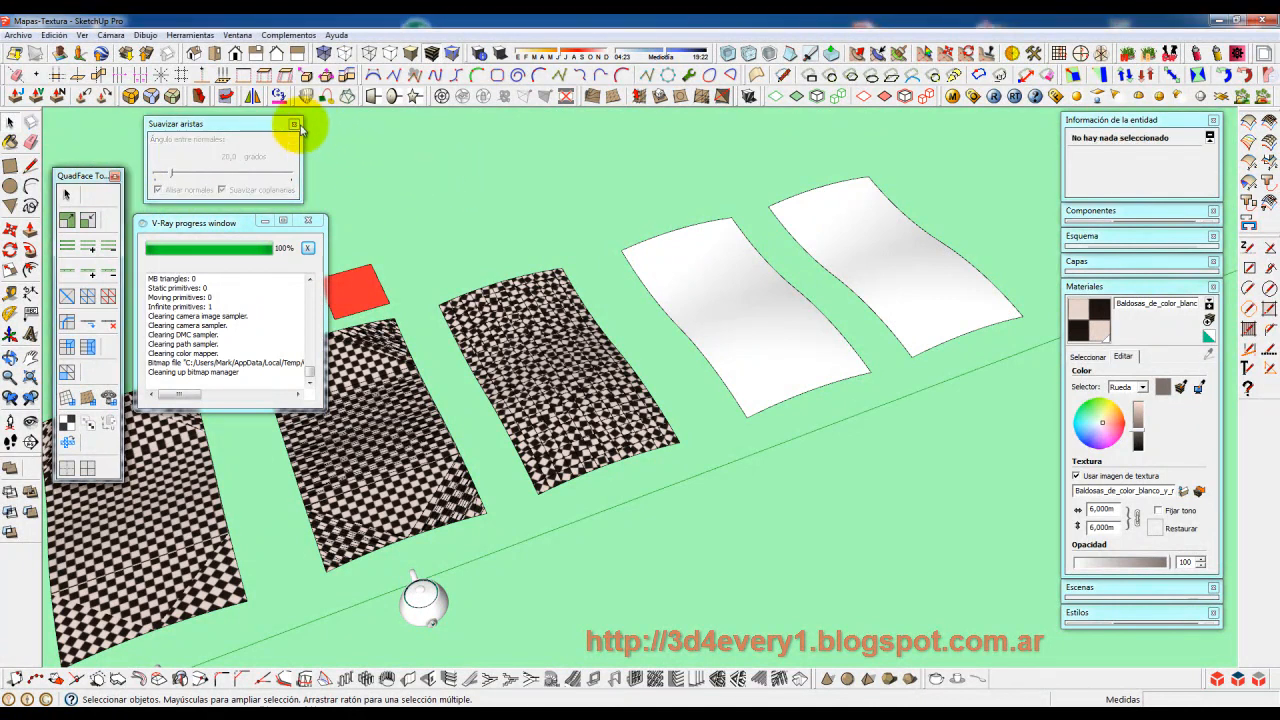
{"action": "left_click", "coordinate": [498, 163]}
- Paint the smoothed fifth surface with Baldosas_de_color_blanco_y_negro
{"action": "middle_click_drag", "start_coordinate": [679, 238], "coordinate": [606, 277]}
{"action": "scroll", "coordinate": [697, 249], "scroll_direction": "up", "scroll_amount": 2}
{"action": "scroll", "coordinate": [577, 296], "scroll_direction": "up", "scroll_amount": 3}
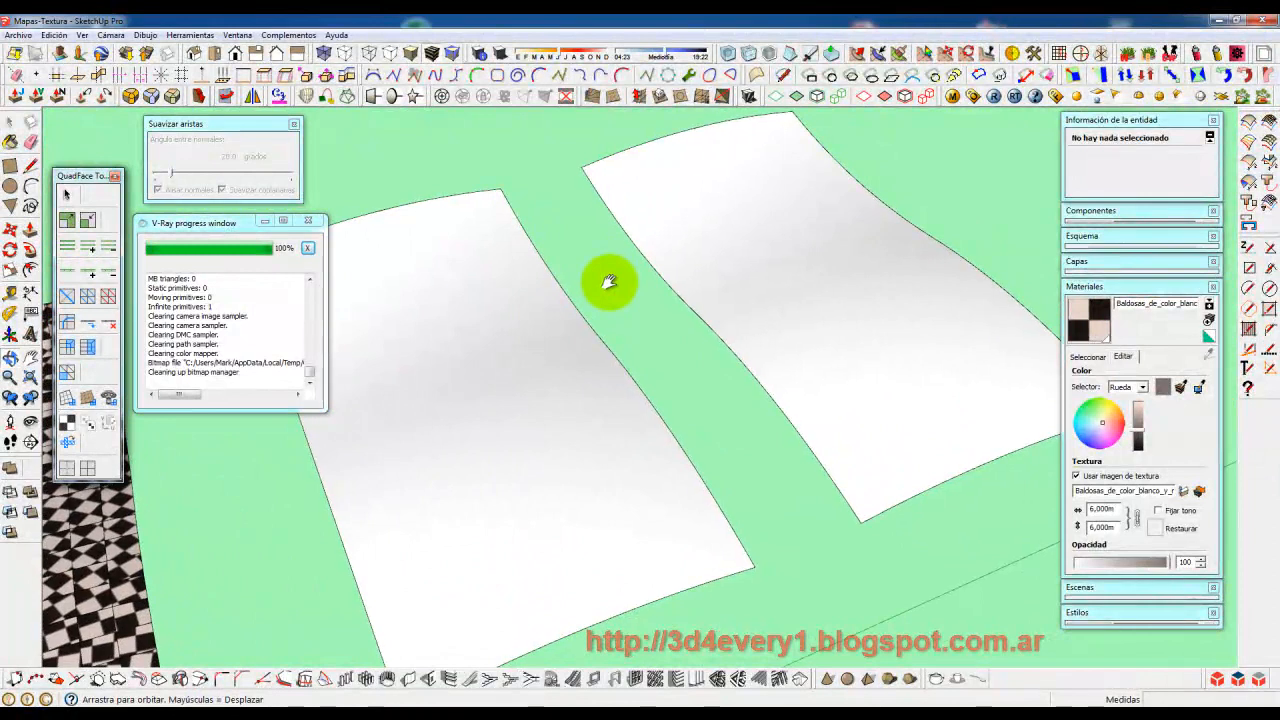
{"action": "left_click", "coordinate": [1087, 313]}
{"action": "left_click", "coordinate": [506, 432]}
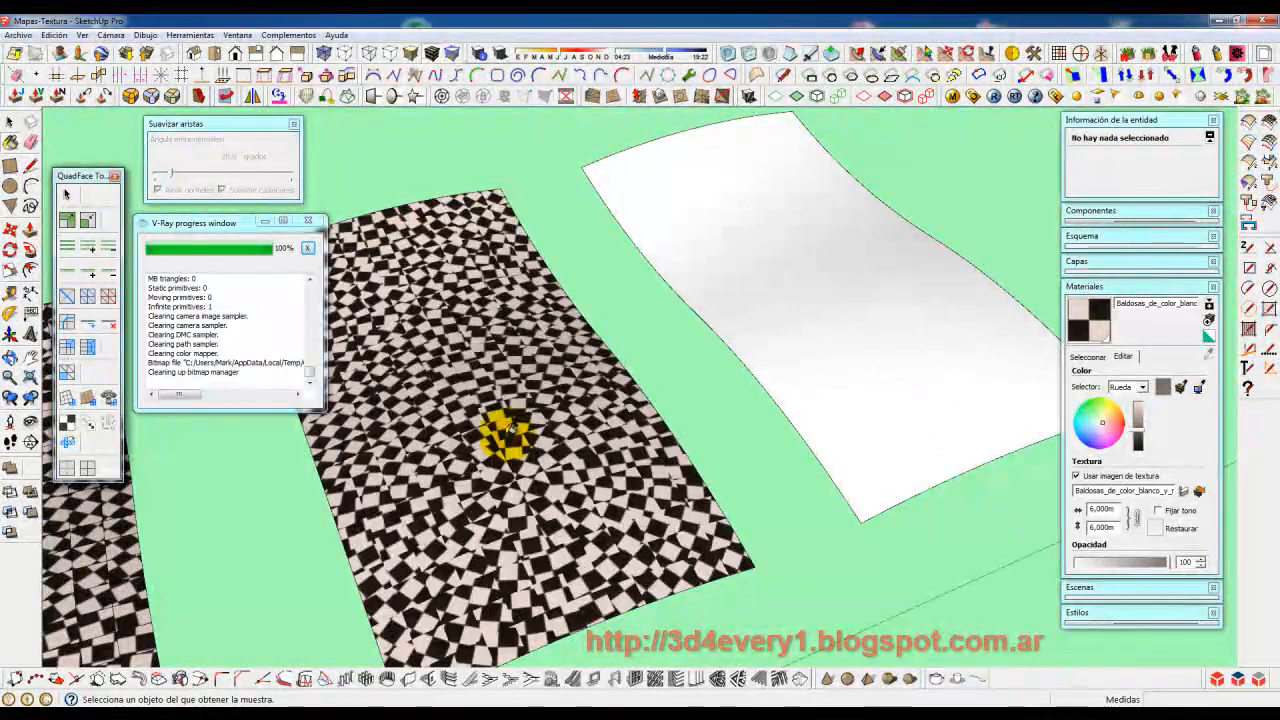
- Paint the smoothed sixth surface with Baldosas_de_color_blanco_y_negro and render the last surfaces with V-Ray, closing the render windows
{"action": "left_click", "coordinate": [836, 424]}
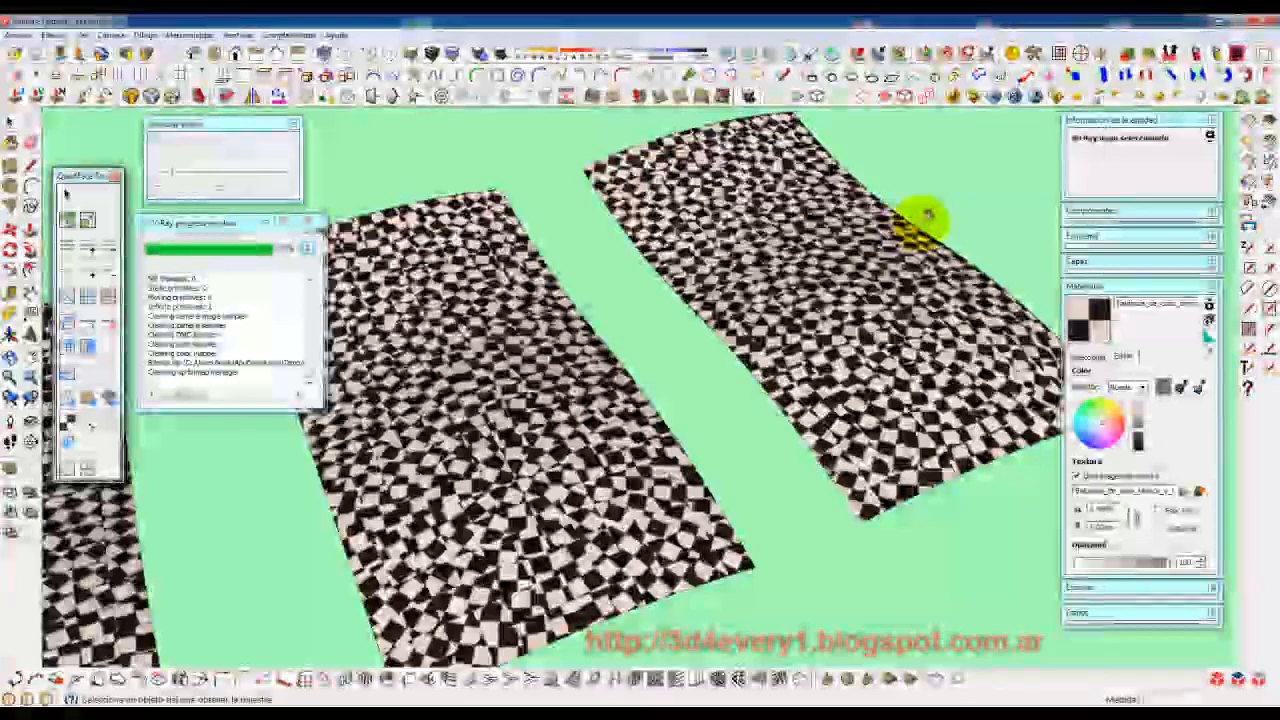
{"action": "left_click", "coordinate": [1173, 53]}
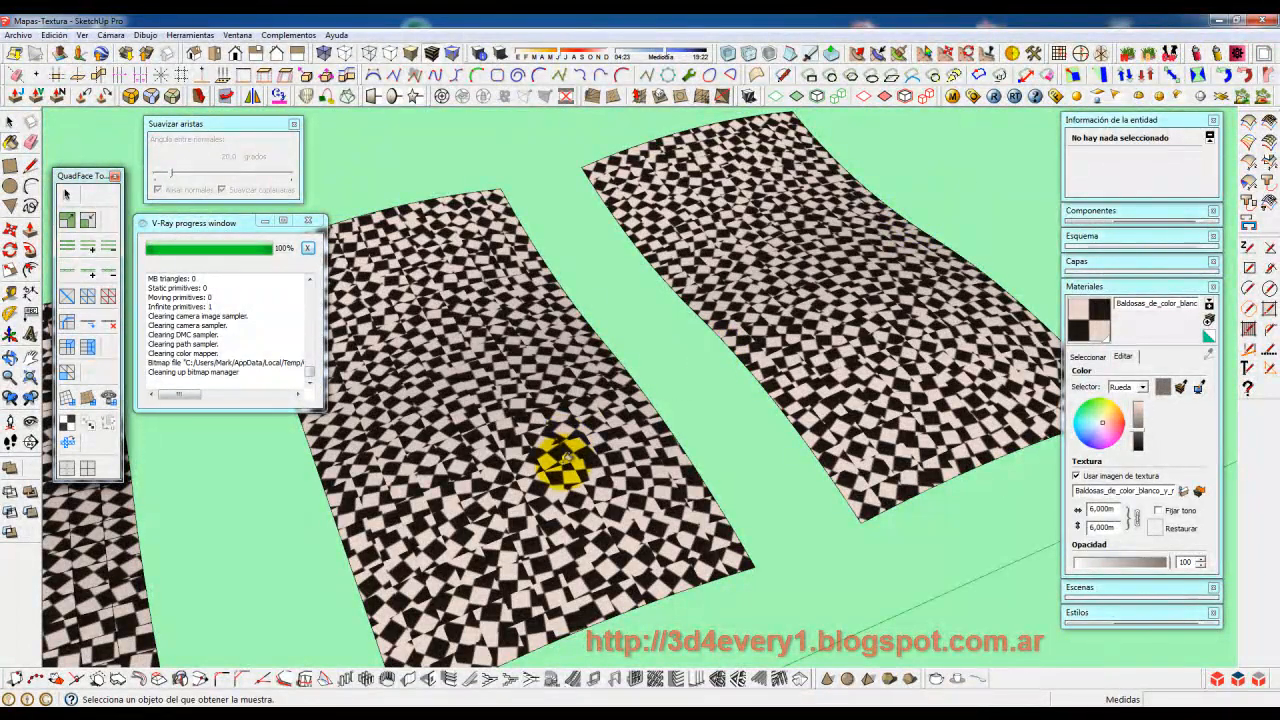
{"action": "mouse_move", "coordinate": [720, 362]}
{"action": "middle_mouse_down"}
{"action": "mouse_move", "coordinate": [706, 386]}
{"action": "mouse_move", "coordinate": [685, 380]}
{"action": "mouse_move", "coordinate": [698, 374]}
{"action": "middle_mouse_up"}
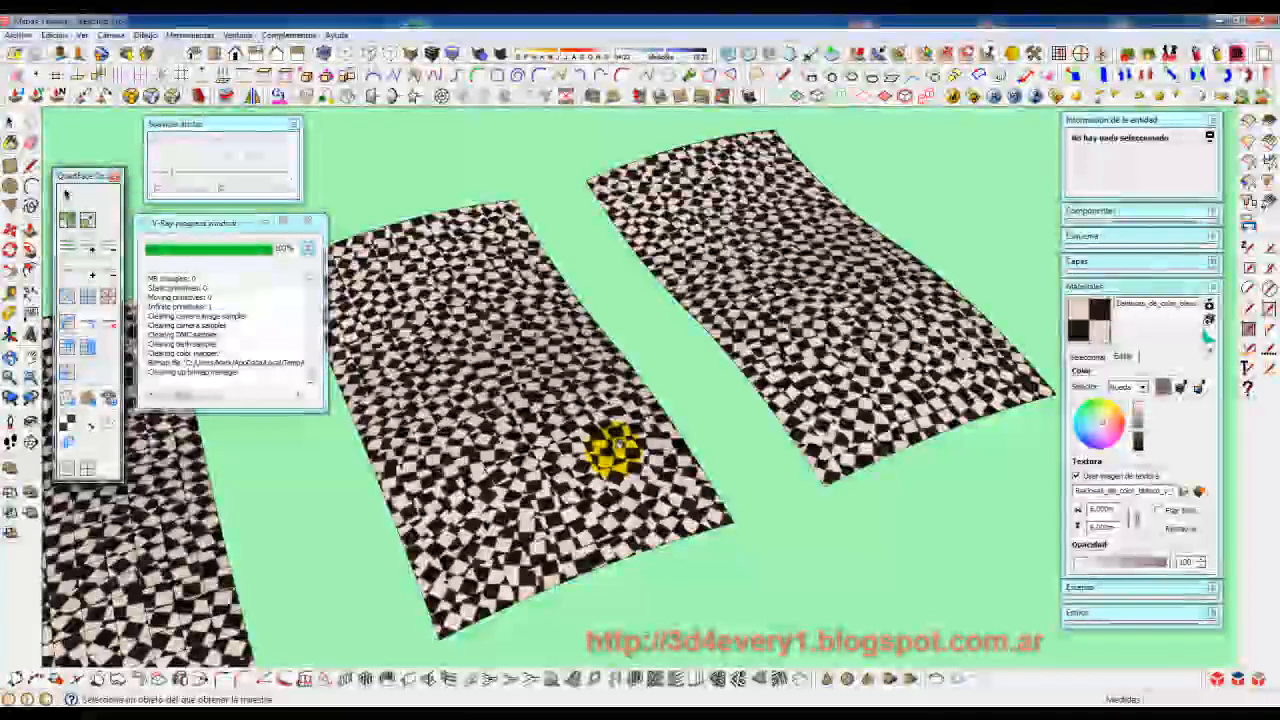
{"action": "middle_click_drag", "start_coordinate": [566, 460], "coordinate": [572, 465]}
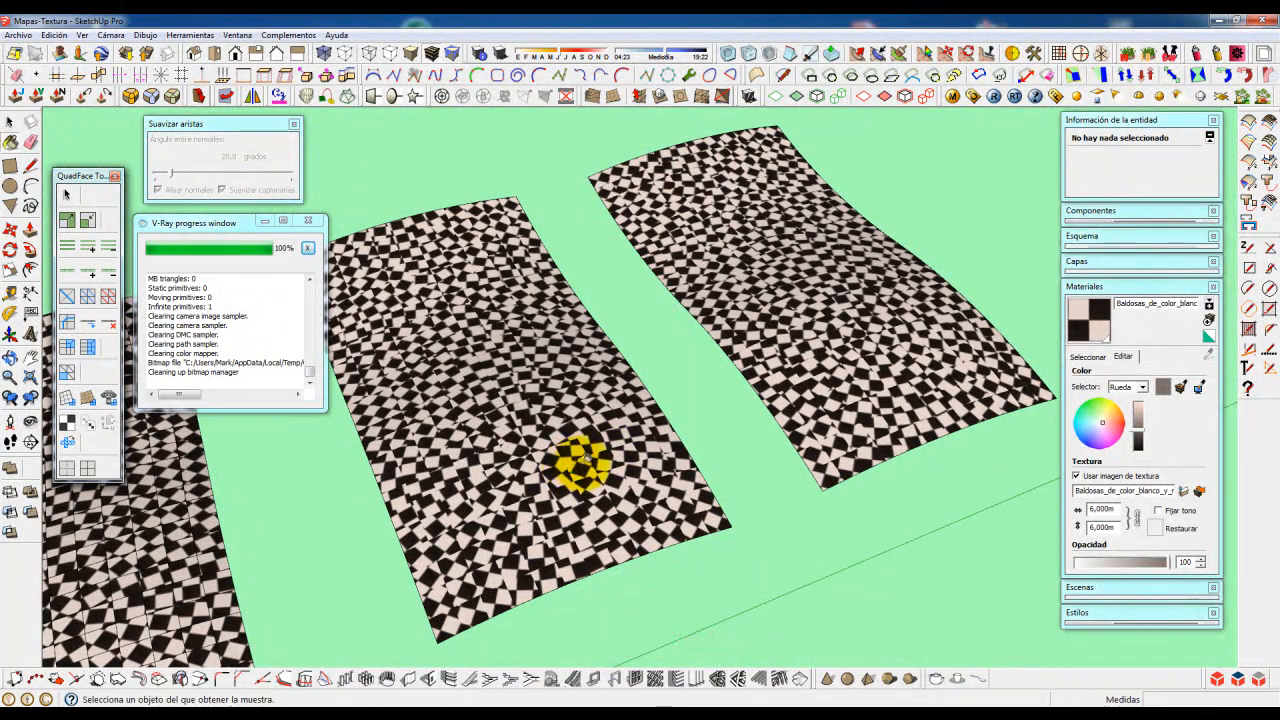
{"action": "left_click", "coordinate": [993, 95]}
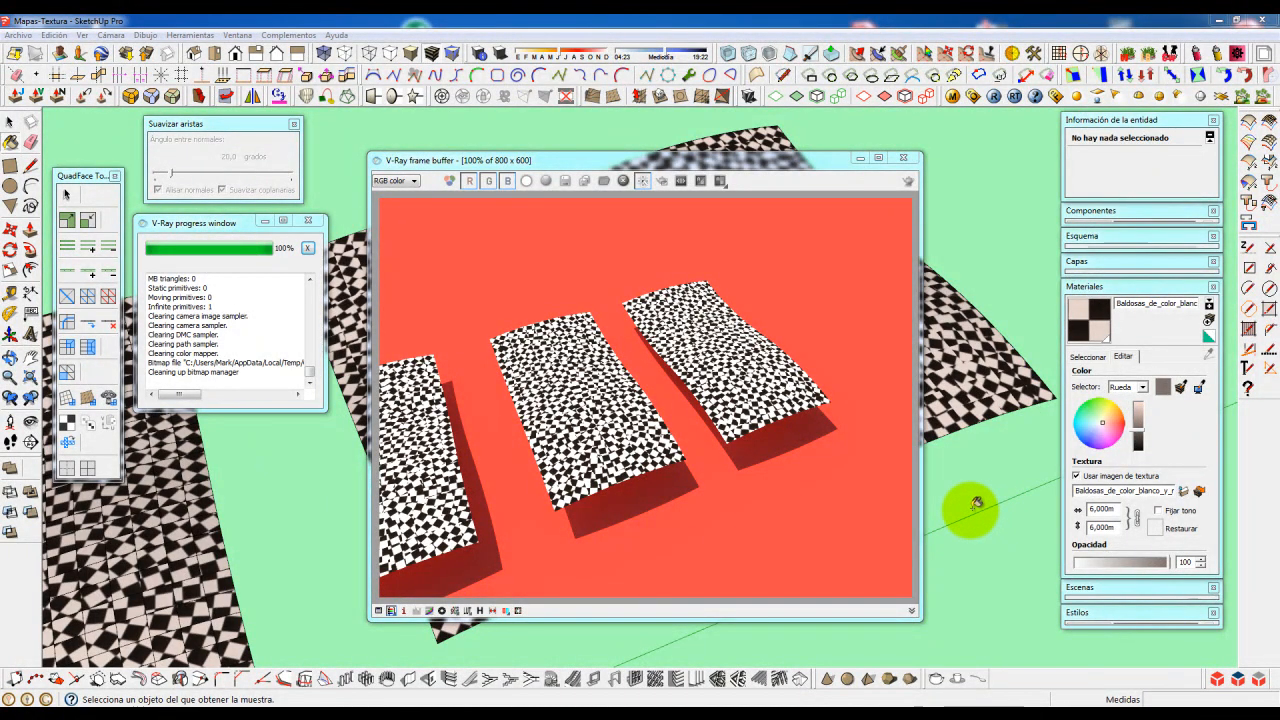
{"action": "left_click", "coordinate": [902, 157]}
{"action": "left_click", "coordinate": [308, 221]}
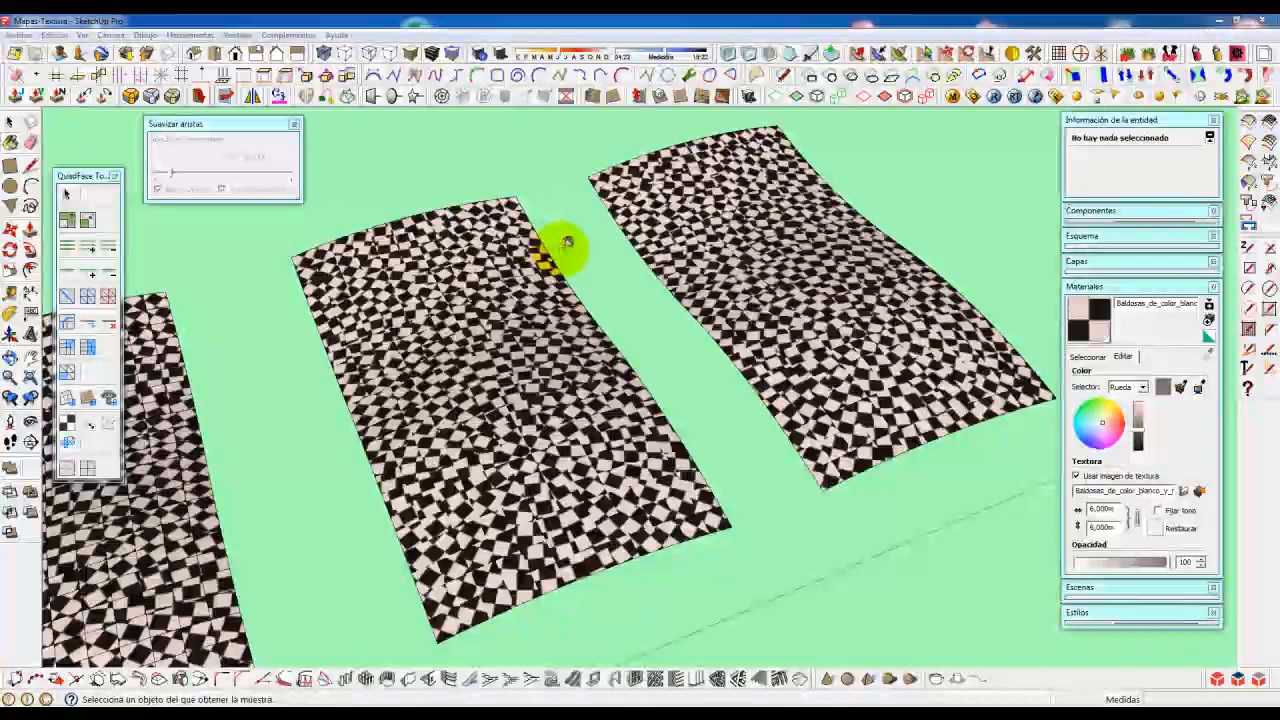
- Reset the fourth surface's group to the default material
{"action": "scroll", "coordinate": [573, 232], "scroll_direction": "down", "scroll_amount": 1}
{"action": "middle_click_drag", "start_coordinate": [510, 245], "coordinate": [470, 305]}
{"action": "scroll", "coordinate": [567, 240], "scroll_direction": "down", "scroll_amount": 3}
{"action": "scroll", "coordinate": [565, 250], "scroll_direction": "down", "scroll_amount": 2}
{"action": "middle_click_drag", "start_coordinate": [592, 293], "coordinate": [657, 283], "text": "shift"}
{"action": "scroll", "coordinate": [600, 289], "scroll_direction": "down", "scroll_amount": 1}
{"action": "middle_click_drag", "start_coordinate": [554, 224], "coordinate": [694, 243], "text": "shift"}
{"action": "scroll", "coordinate": [634, 208], "scroll_direction": "down", "scroll_amount": 1}
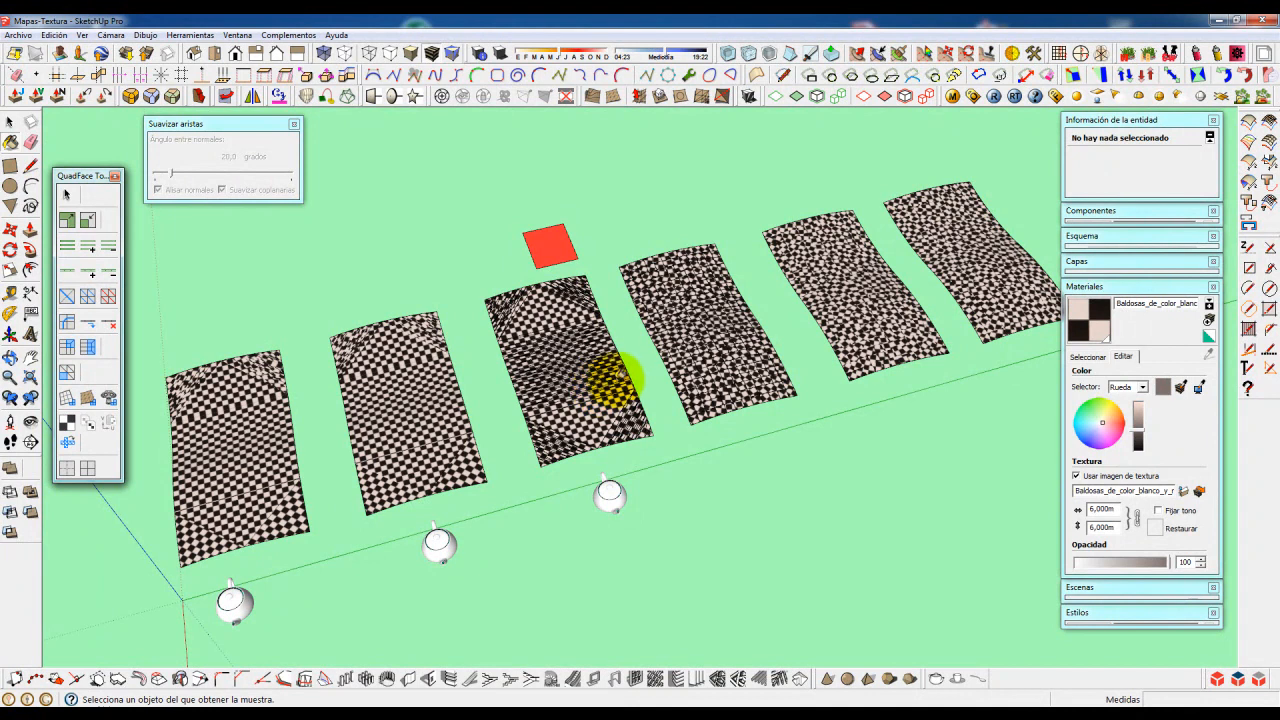
{"action": "key", "text": "space"}
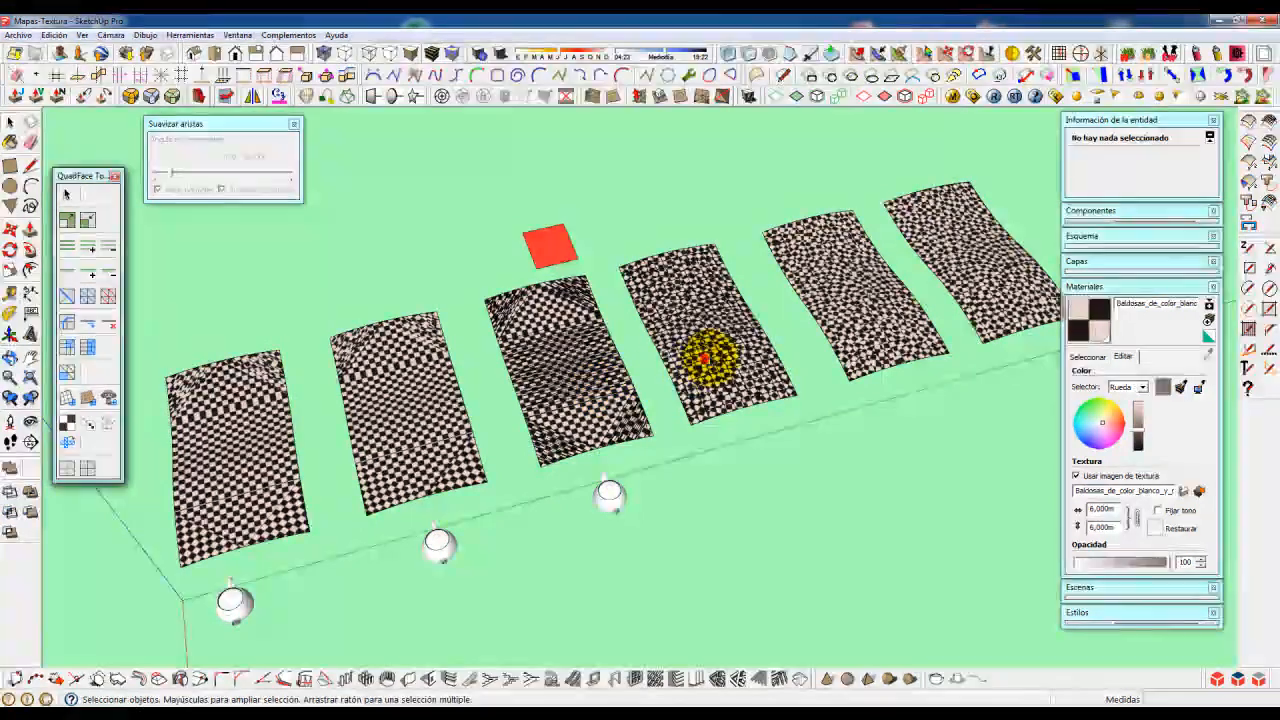
{"action": "left_click", "coordinate": [697, 365]}
{"action": "left_click", "coordinate": [1087, 166]}
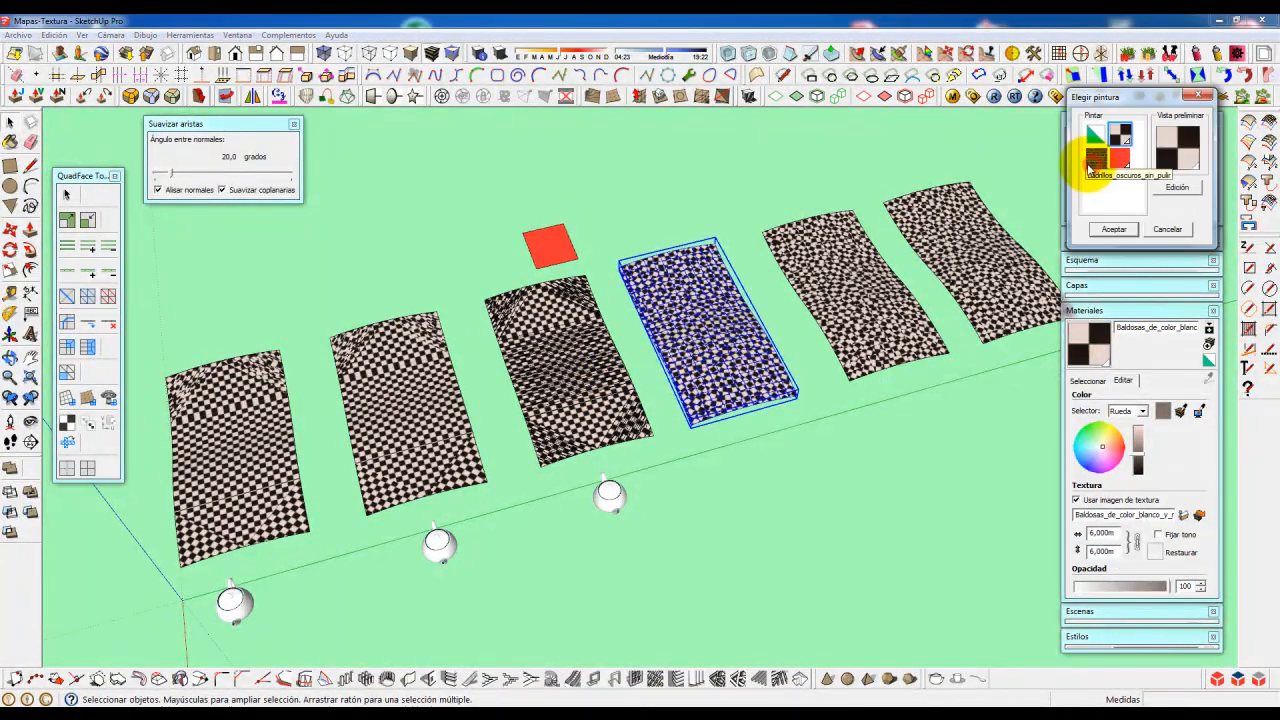
{"action": "left_click", "coordinate": [1096, 131]}
{"action": "left_click", "coordinate": [1112, 229]}
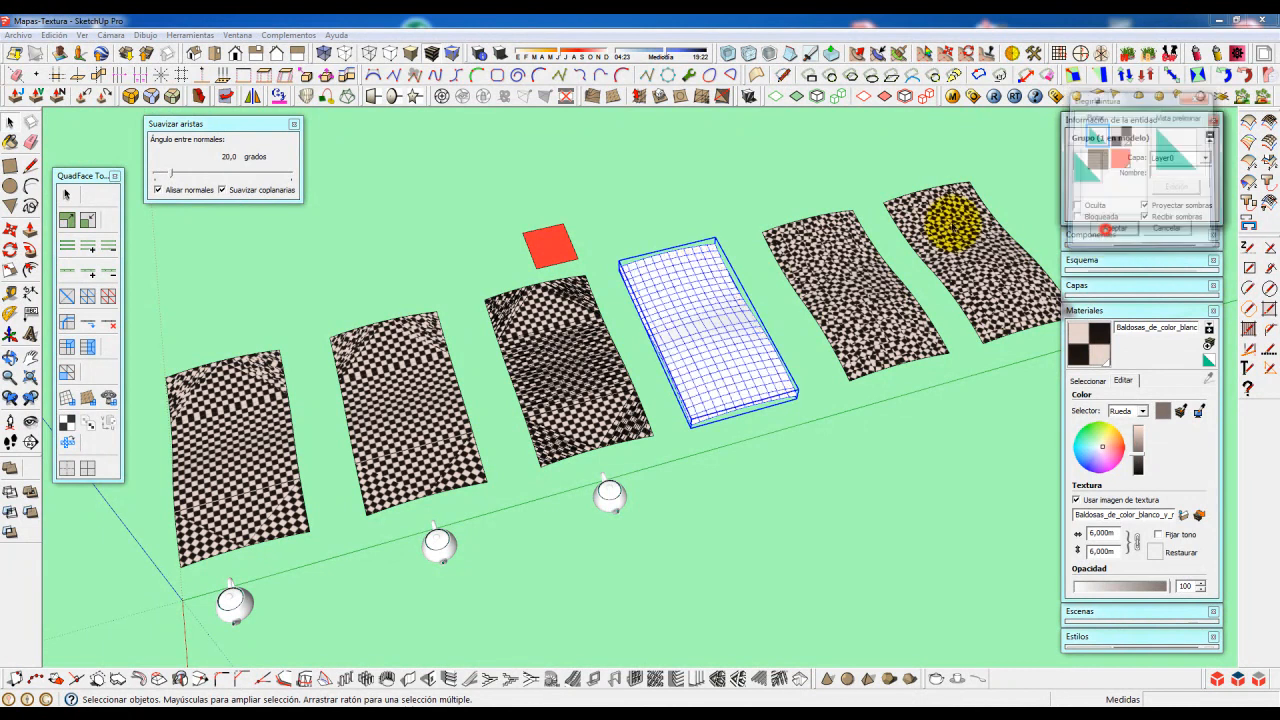
- Reset the front faces of the smoothed fifth and sixth surfaces to the default material
{"action": "left_click", "coordinate": [845, 265]}
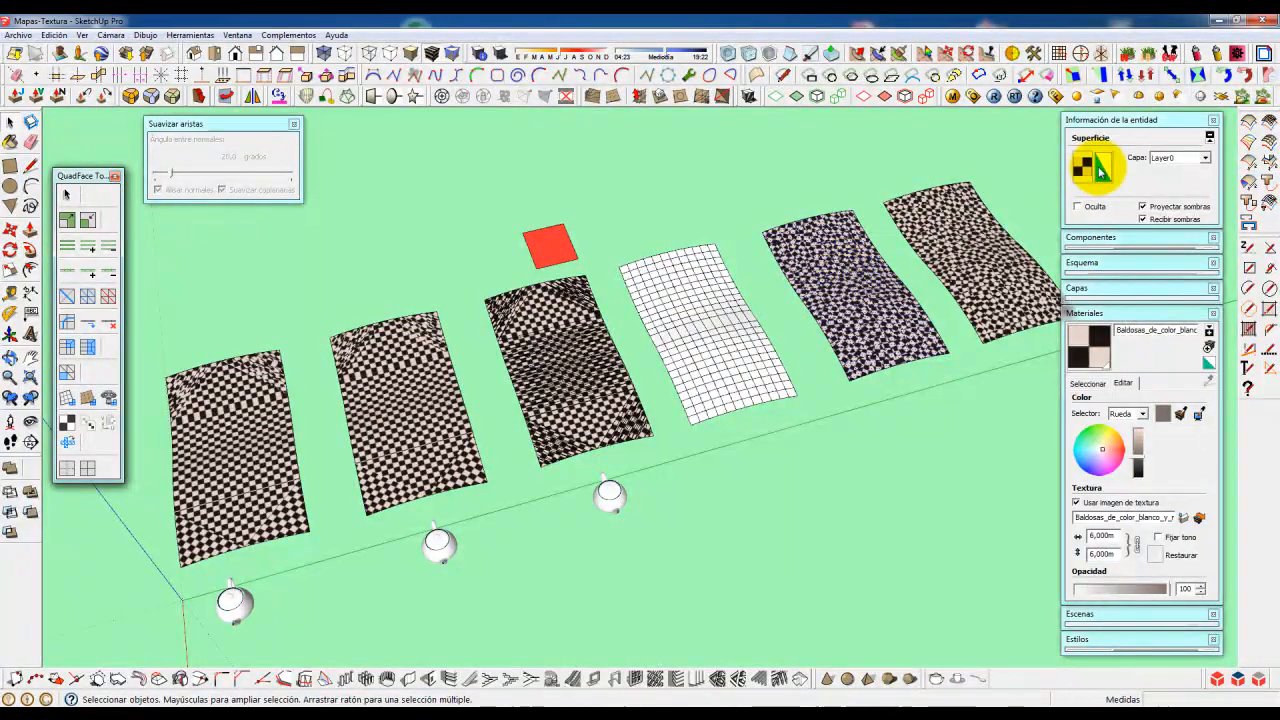
{"action": "left_click", "coordinate": [1087, 166]}
{"action": "left_click", "coordinate": [1096, 131]}
{"action": "left_click", "coordinate": [1113, 230]}
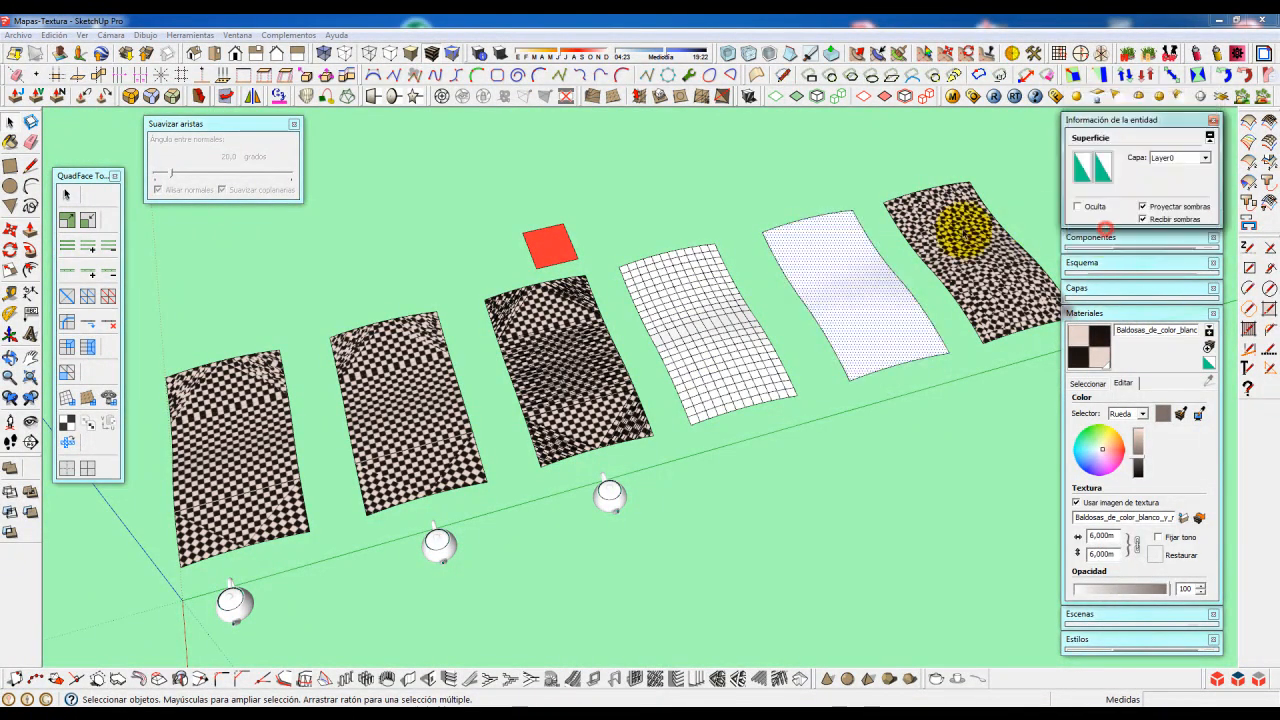
{"action": "left_click", "coordinate": [945, 235]}
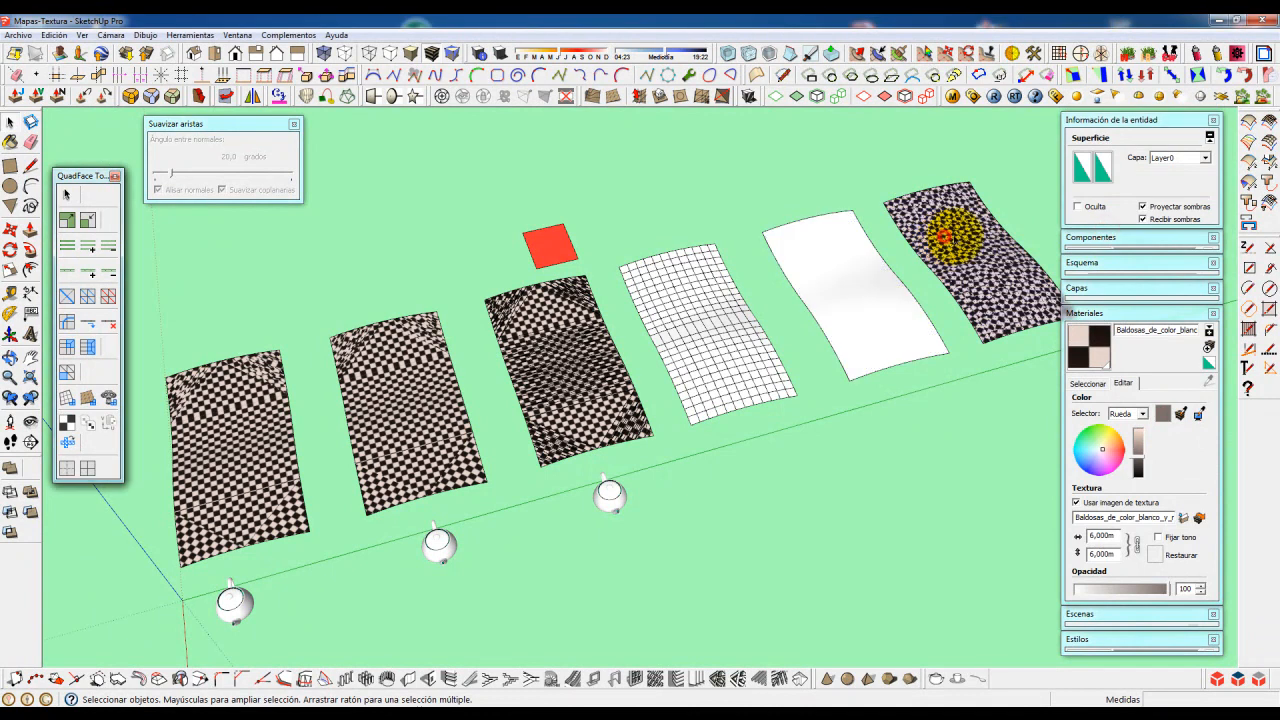
{"action": "left_click", "coordinate": [1077, 170]}
{"action": "left_click", "coordinate": [1094, 133]}
{"action": "left_click", "coordinate": [1113, 230]}
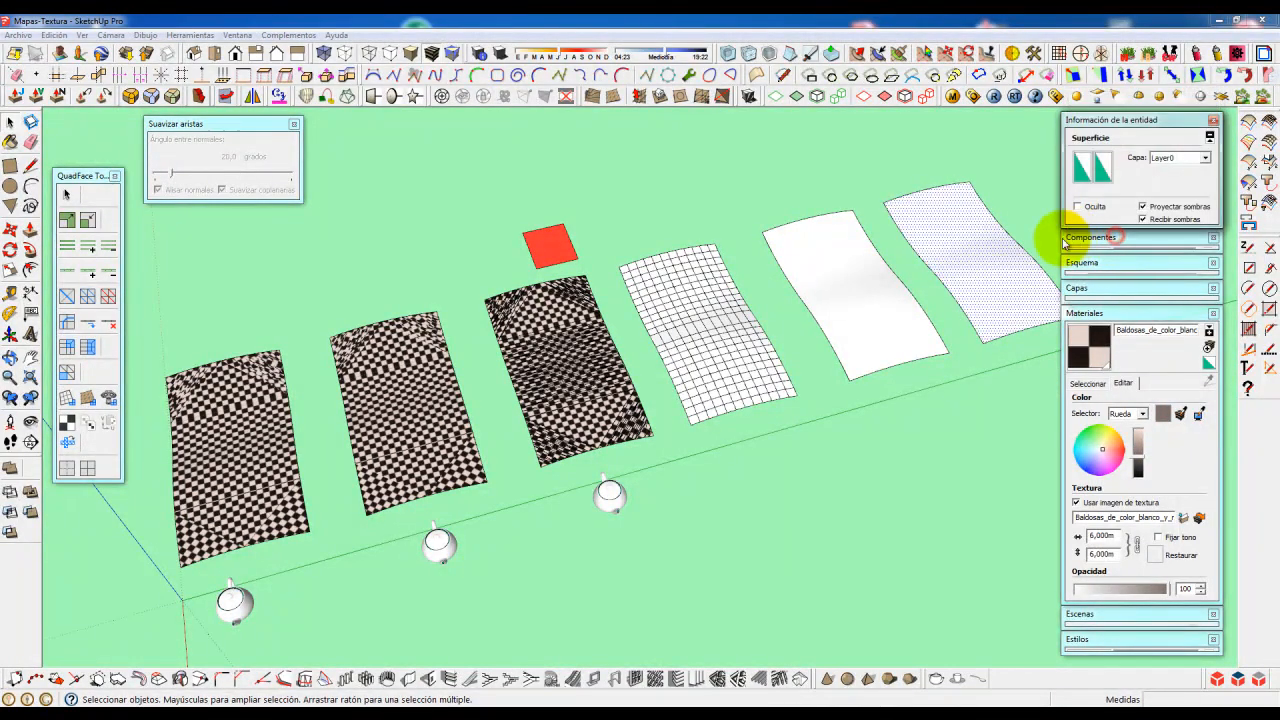
- Select all connected geometry of the third surface and reset it to the default material
{"action": "left_click", "coordinate": [537, 337]}
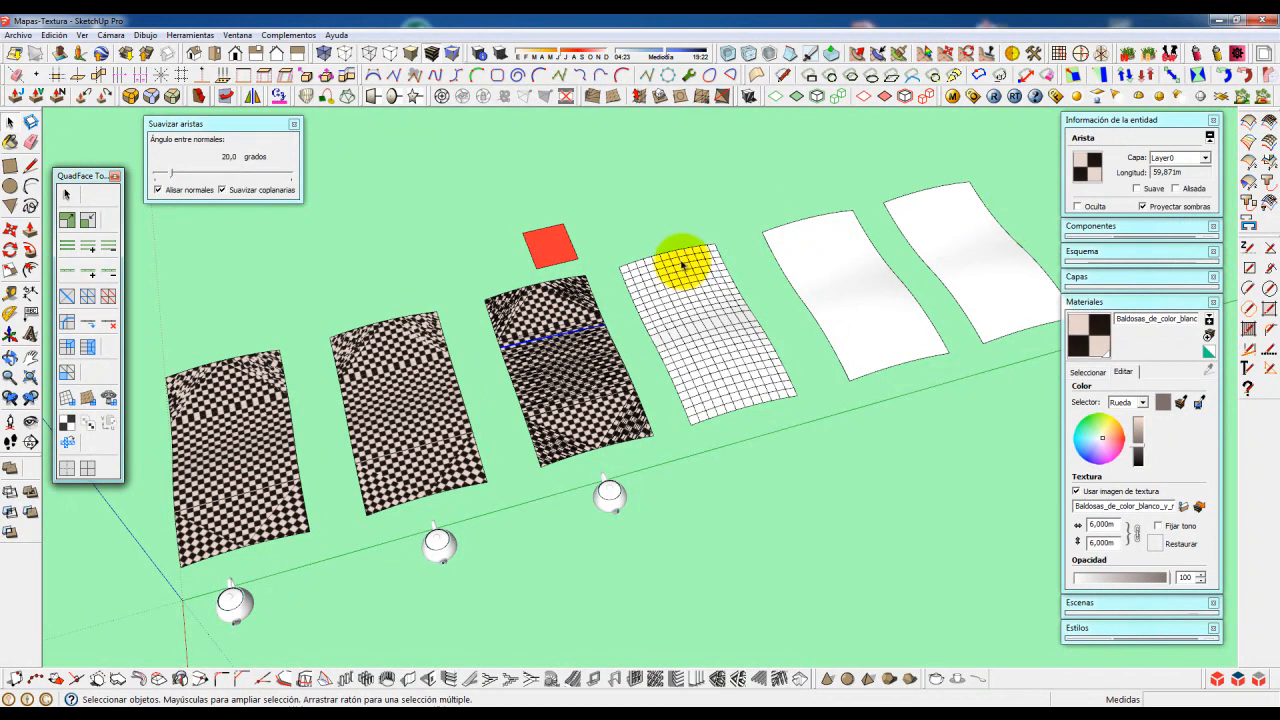
{"action": "triple_click", "coordinate": [557, 305]}
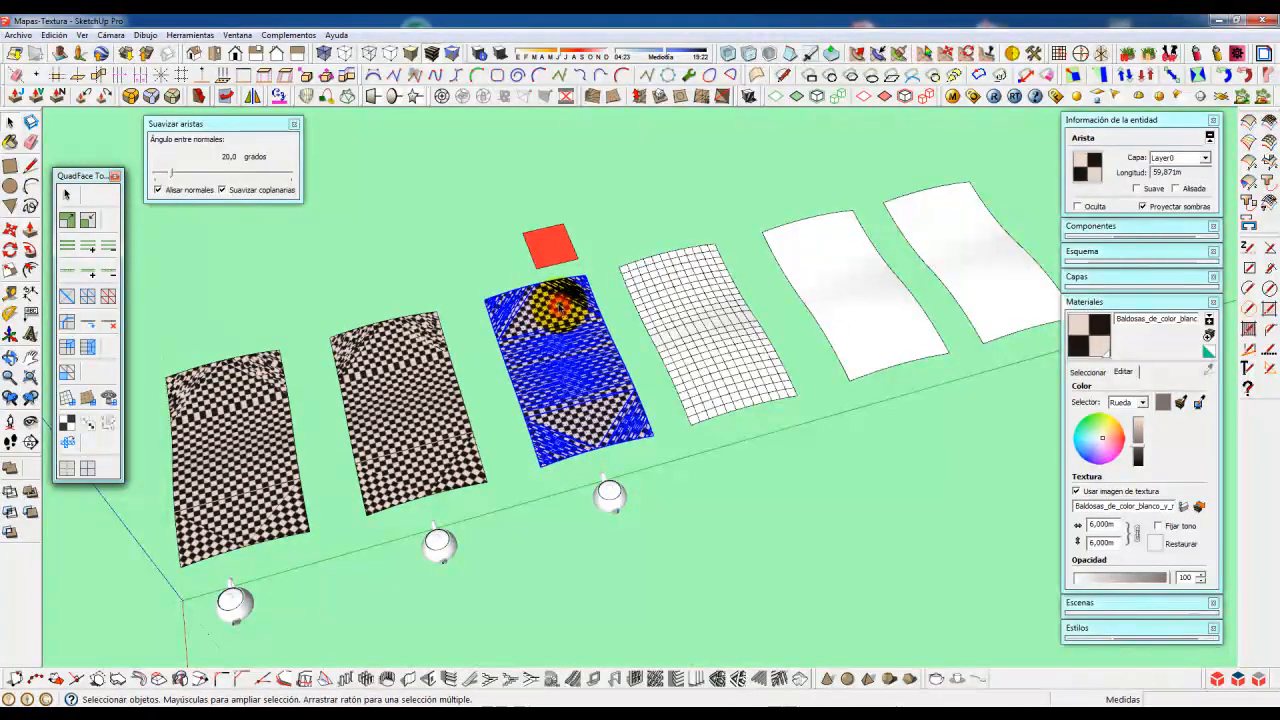
{"action": "left_click", "coordinate": [1083, 174]}
{"action": "left_click", "coordinate": [1133, 217]}
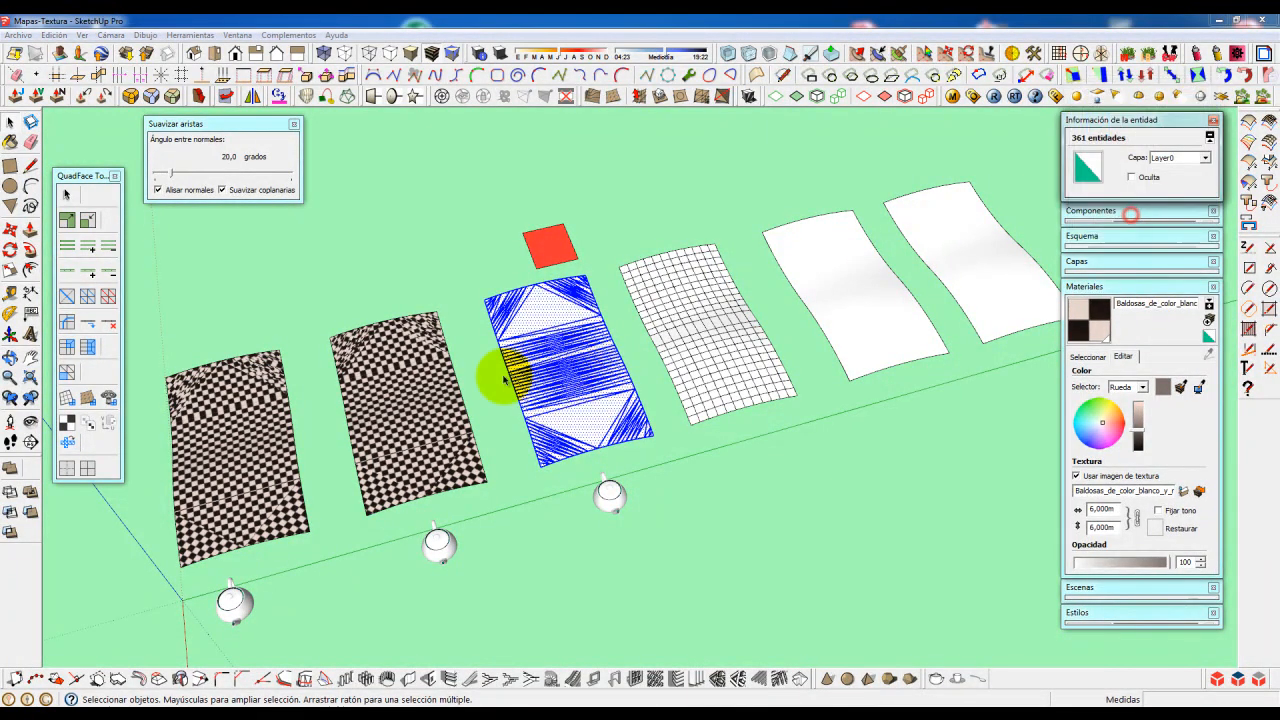
- Reset the front face of the second surface to the default material
{"action": "left_click", "coordinate": [386, 363]}
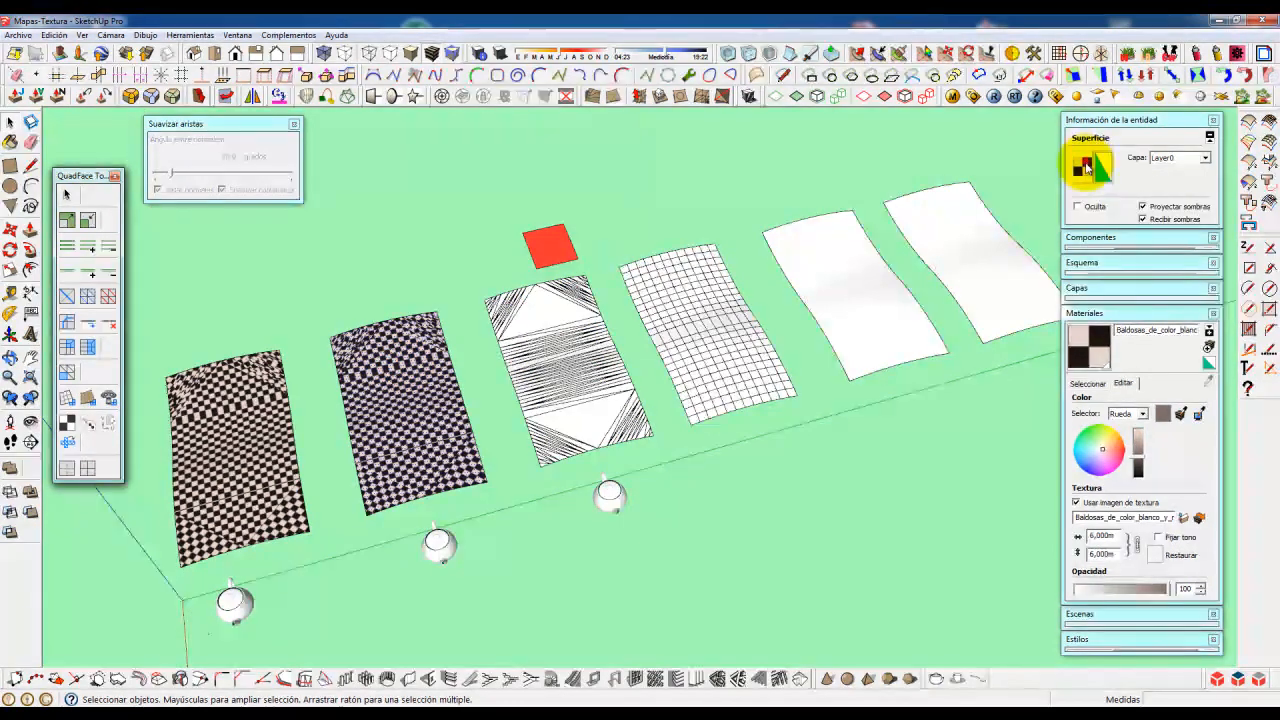
{"action": "left_click", "coordinate": [1104, 172]}
{"action": "left_click", "coordinate": [1113, 231]}
- Reset the first surface's group to the default material and clear the selection
{"action": "left_click", "coordinate": [229, 383]}
{"action": "left_click", "coordinate": [337, 277]}
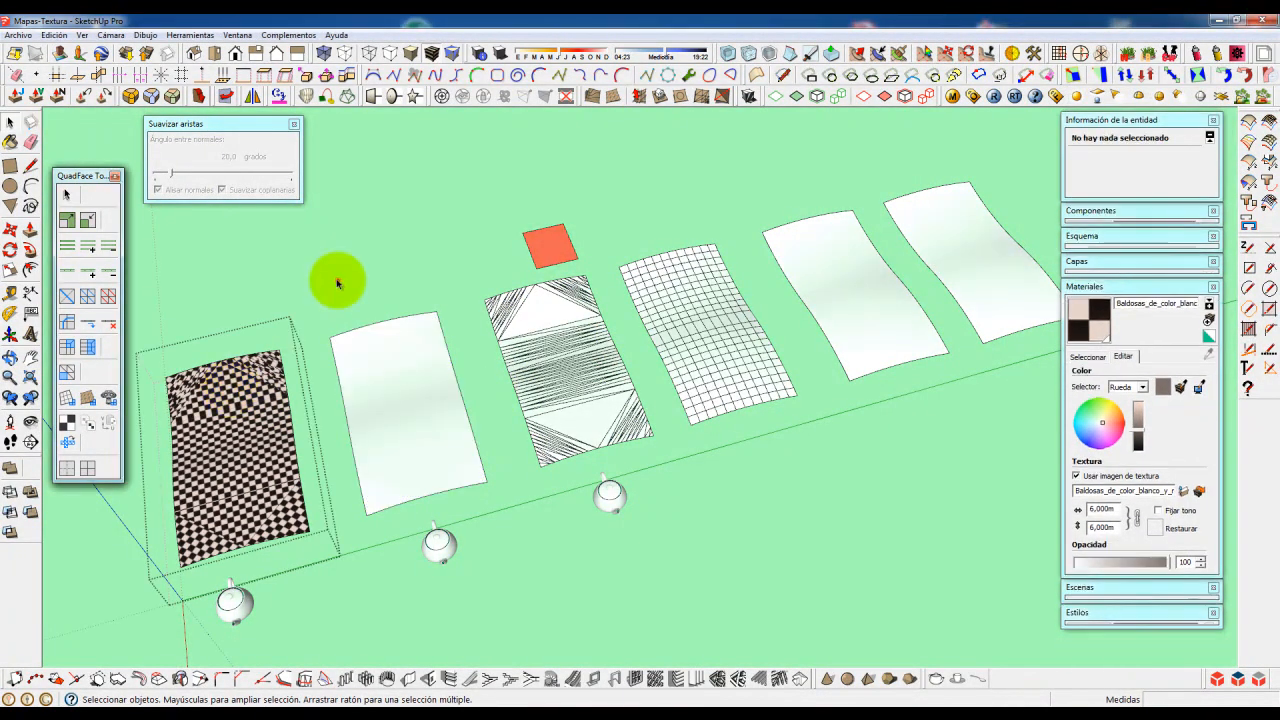
{"action": "left_click", "coordinate": [229, 375]}
{"action": "left_click", "coordinate": [978, 207]}
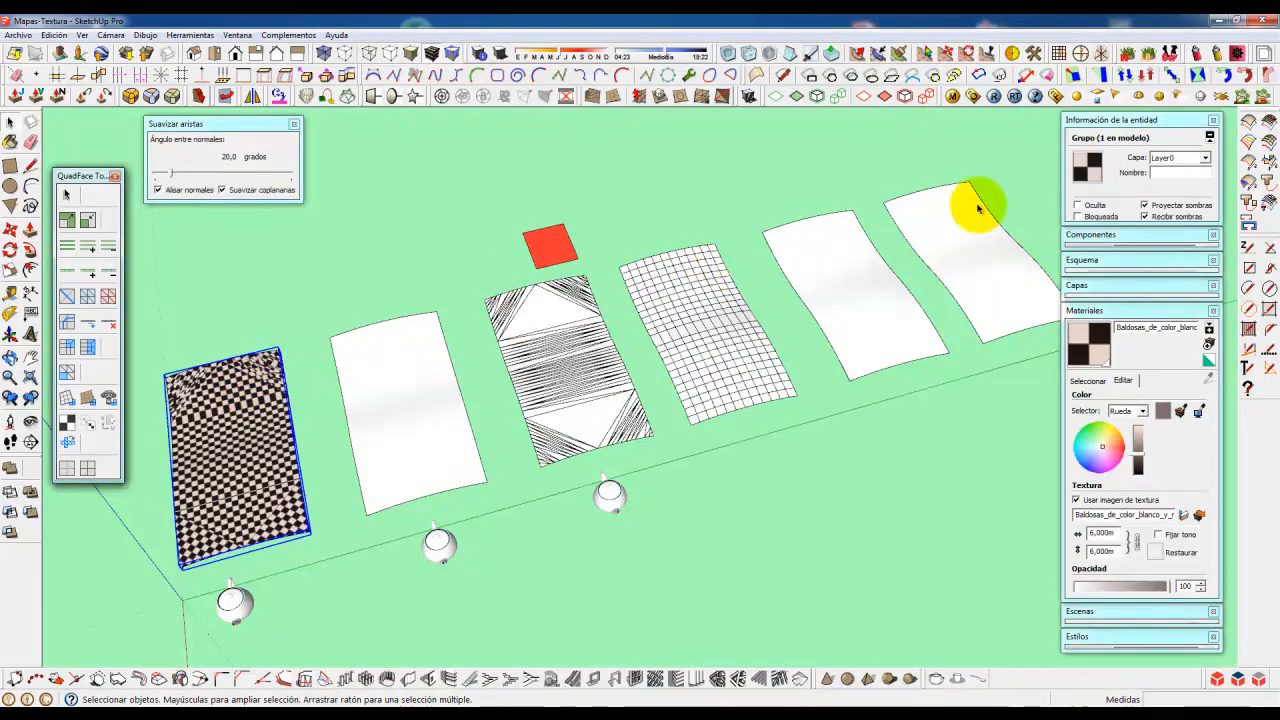
{"action": "left_click", "coordinate": [1088, 166]}
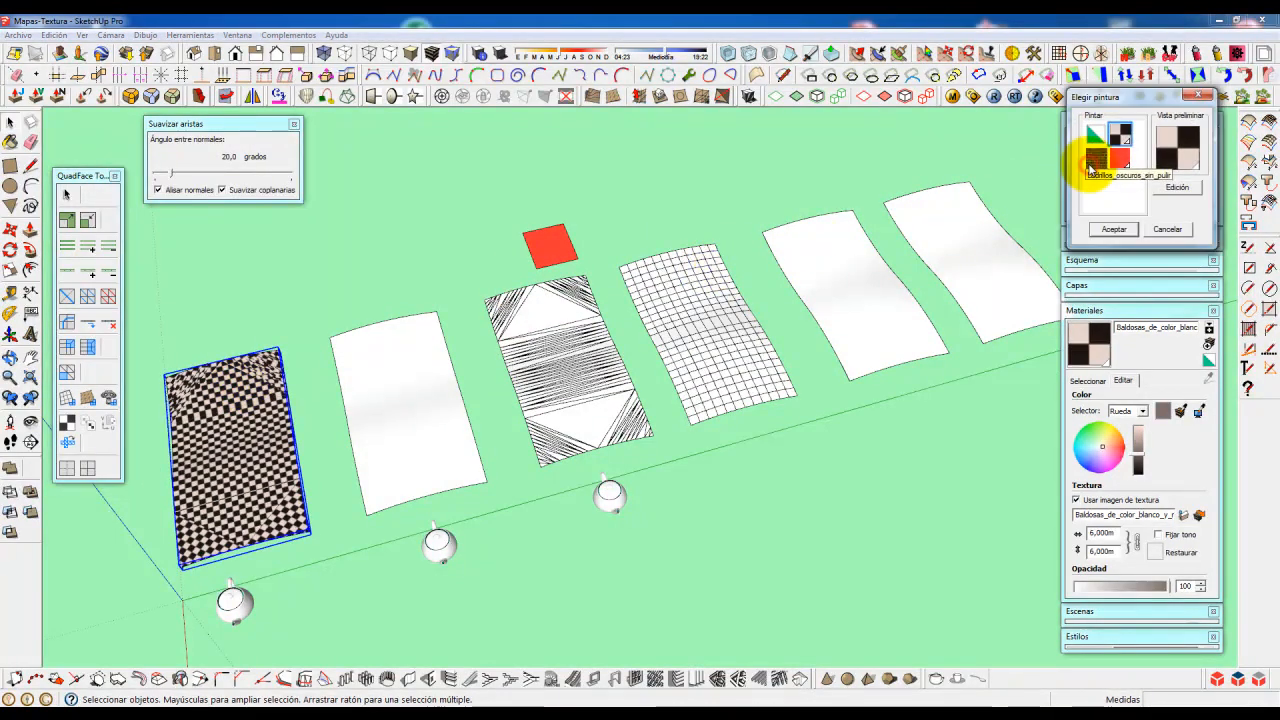
{"action": "left_click", "coordinate": [1115, 231]}
{"action": "left_click", "coordinate": [786, 460]}
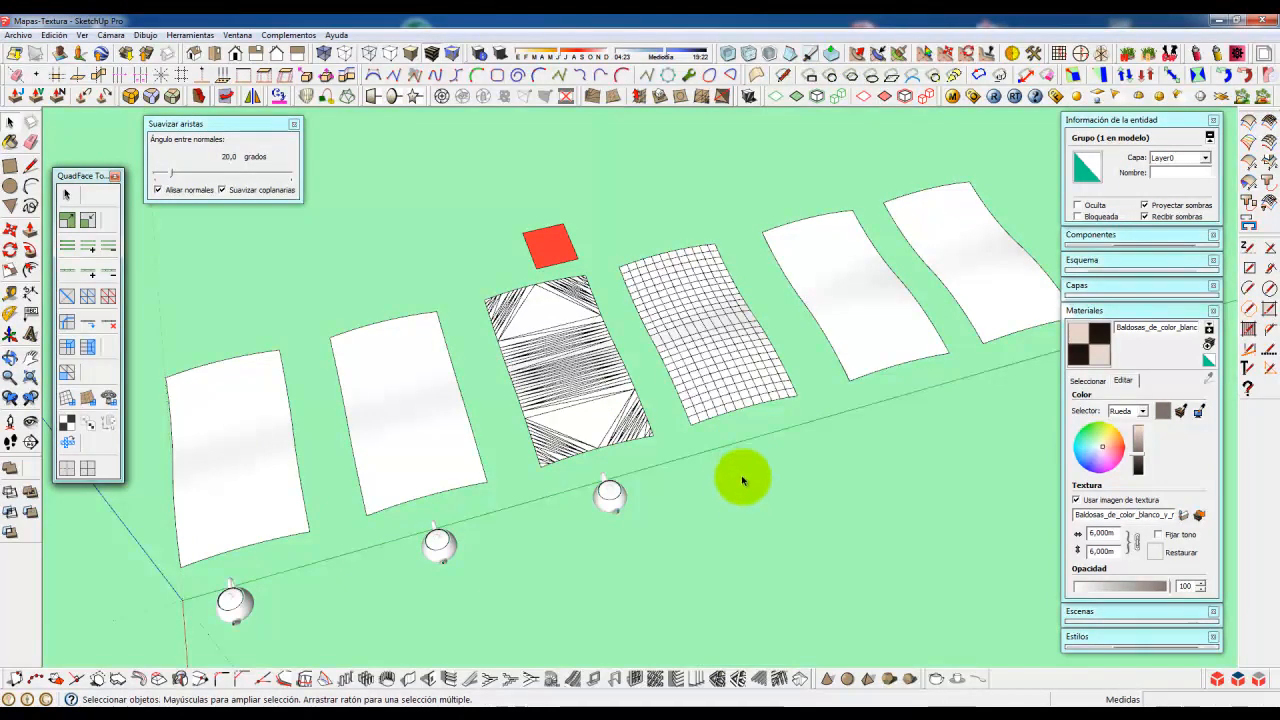
- Examine the six unpainted surfaces from several angles and compare their mesh structures
{"action": "scroll", "coordinate": [739, 487], "scroll_direction": "down", "scroll_amount": 2}
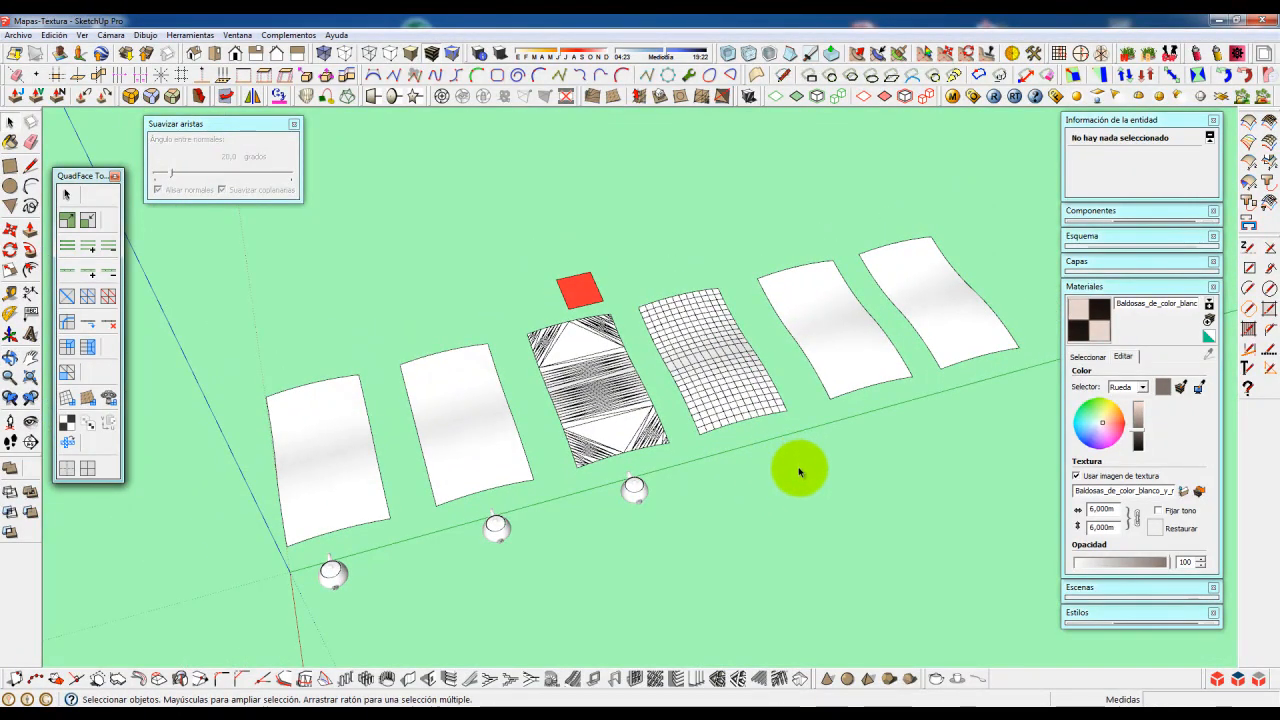
{"action": "middle_click_drag", "start_coordinate": [757, 471], "coordinate": [709, 477], "text": "shift"}
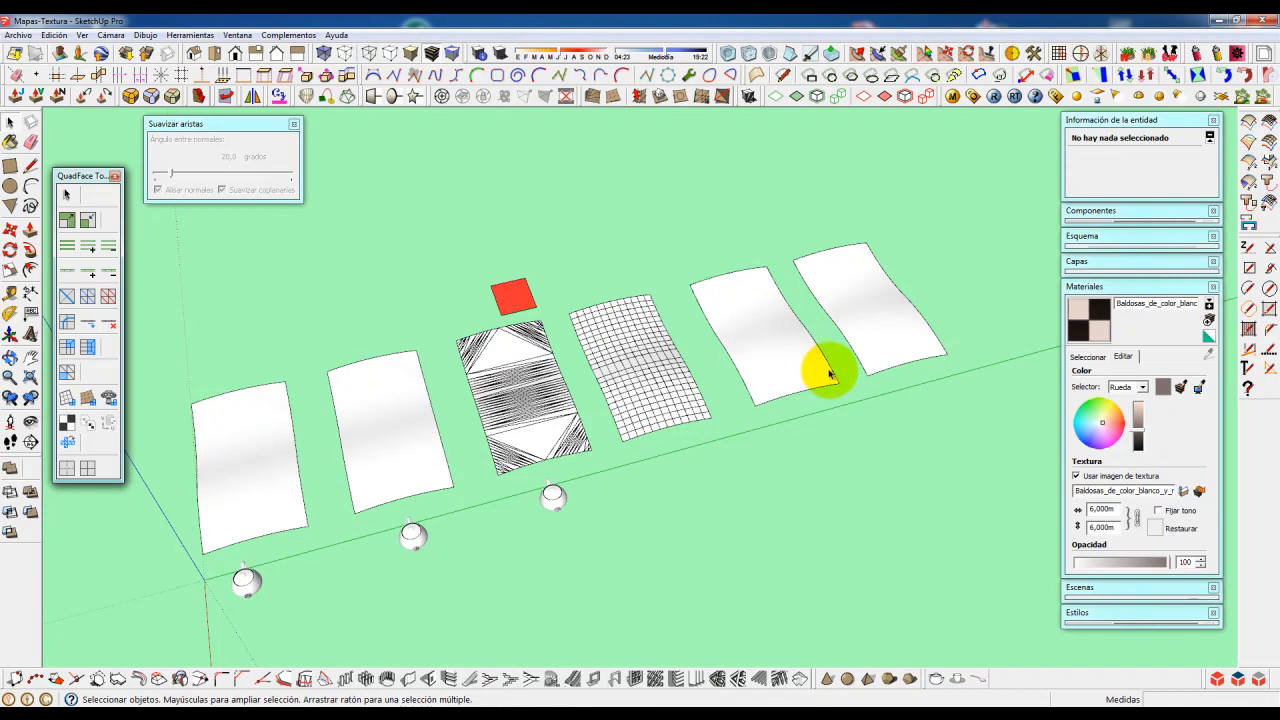
{"action": "left_click", "coordinate": [383, 405]}
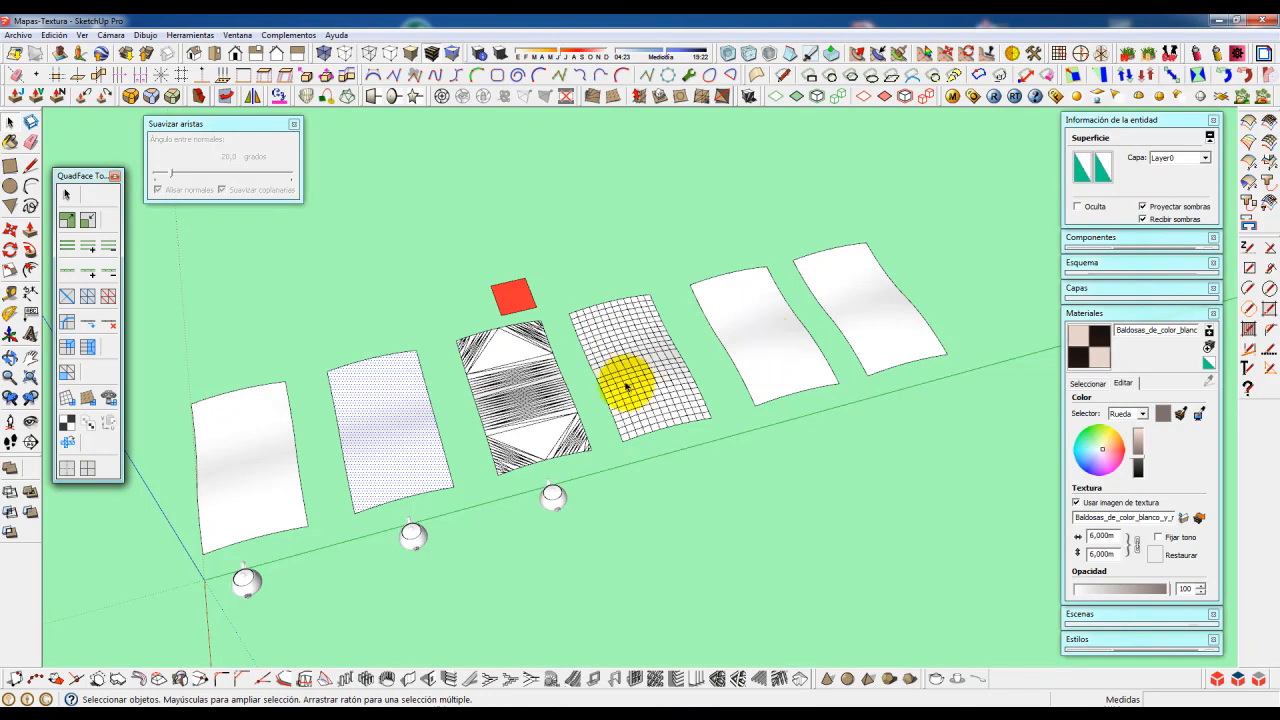
{"action": "scroll", "coordinate": [620, 370], "scroll_direction": "up", "scroll_amount": 2}
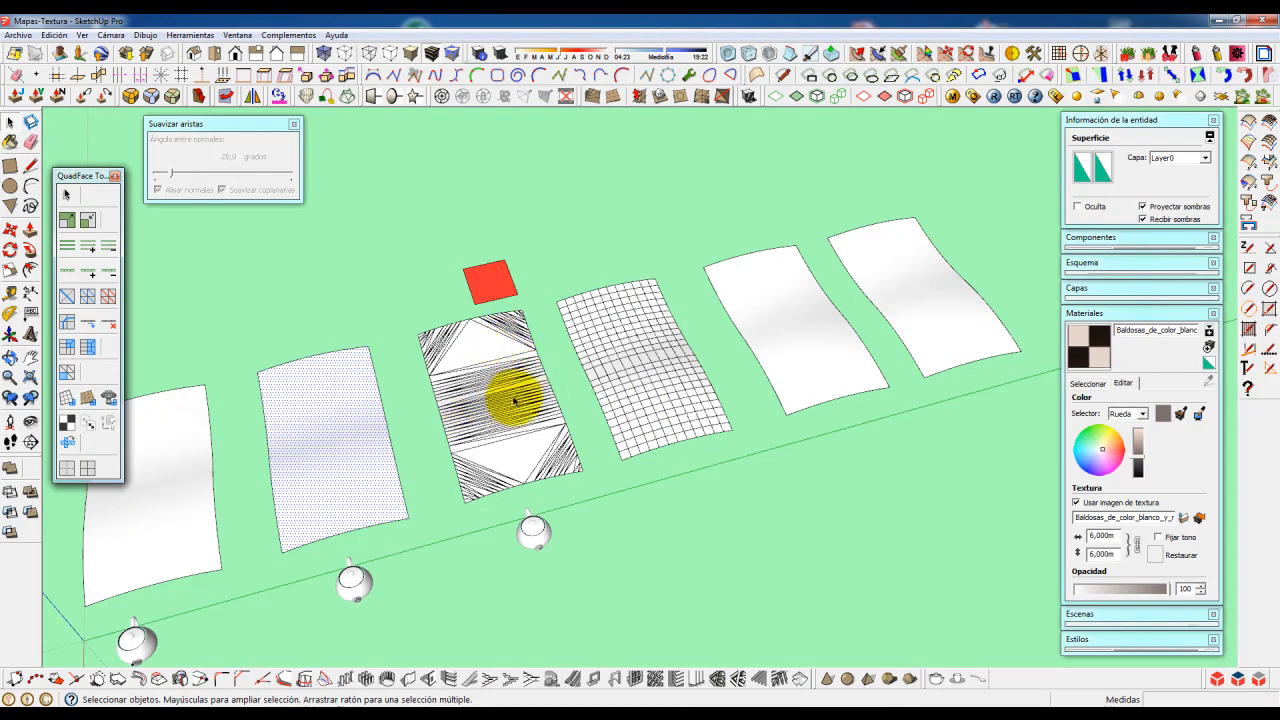
{"action": "left_click", "coordinate": [775, 458]}
{"action": "middle_click_drag", "start_coordinate": [778, 479], "coordinate": [778, 478]}
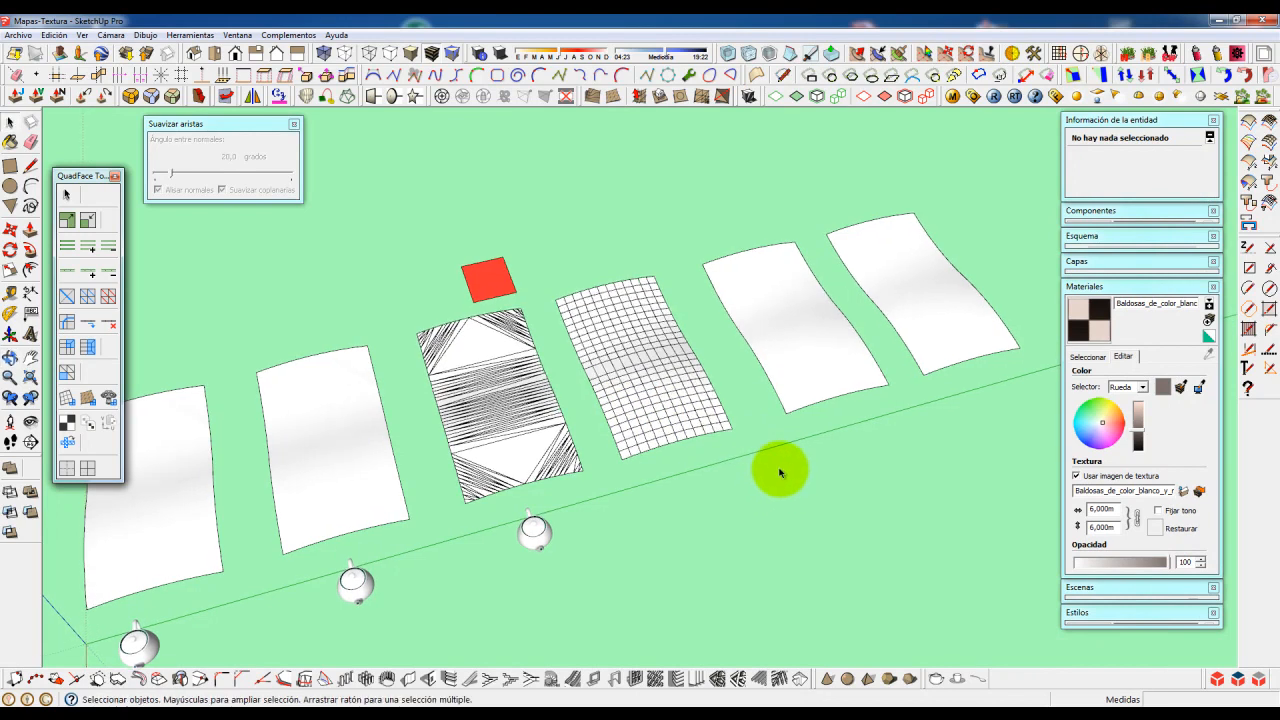
{"action": "scroll", "coordinate": [779, 475], "scroll_direction": "down", "scroll_amount": 3}
{"action": "scroll", "coordinate": [846, 391], "scroll_direction": "up", "scroll_amount": 3}
{"action": "middle_click_drag", "start_coordinate": [843, 391], "coordinate": [822, 424]}
{"action": "scroll", "coordinate": [822, 424], "scroll_direction": "up", "scroll_amount": 2}
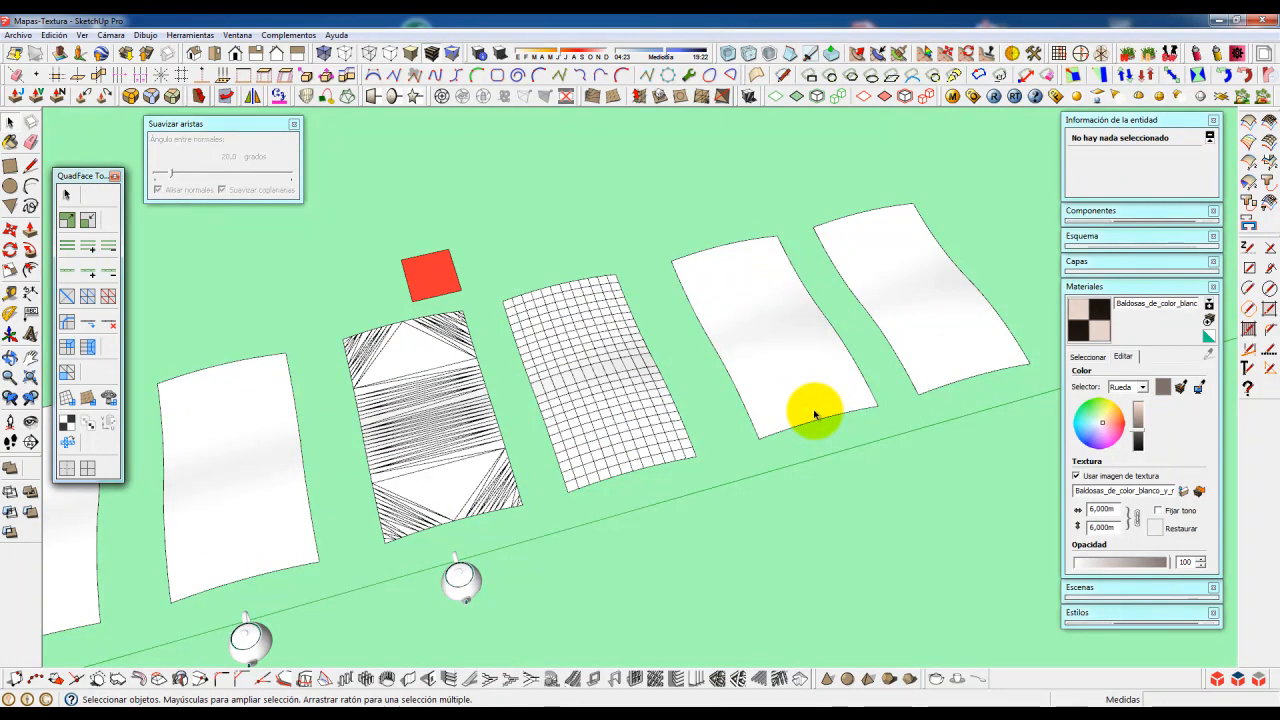
{"action": "scroll", "coordinate": [815, 415], "scroll_direction": "down", "scroll_amount": 2}
{"action": "middle_click_drag", "start_coordinate": [831, 408], "coordinate": [671, 514]}
{"action": "scroll", "coordinate": [699, 402], "scroll_direction": "up", "scroll_amount": 2}
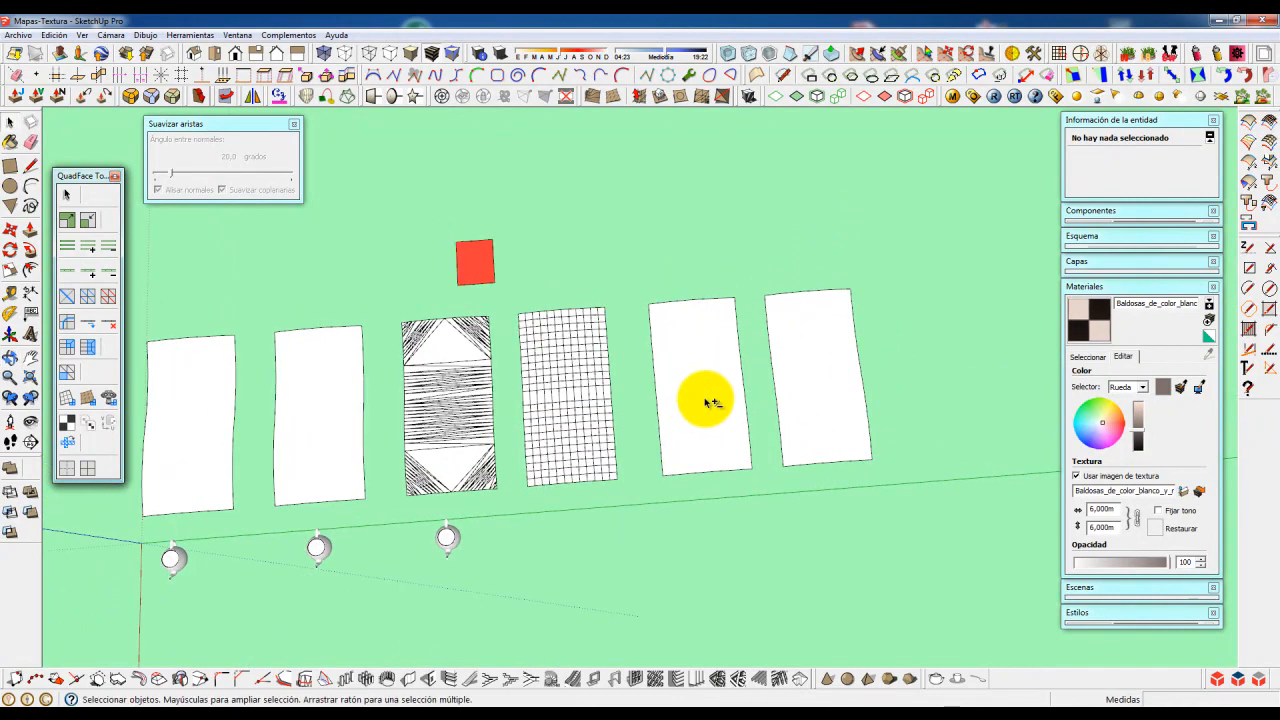
{"action": "middle_click_drag", "start_coordinate": [699, 402], "coordinate": [666, 354], "text": "shift"}
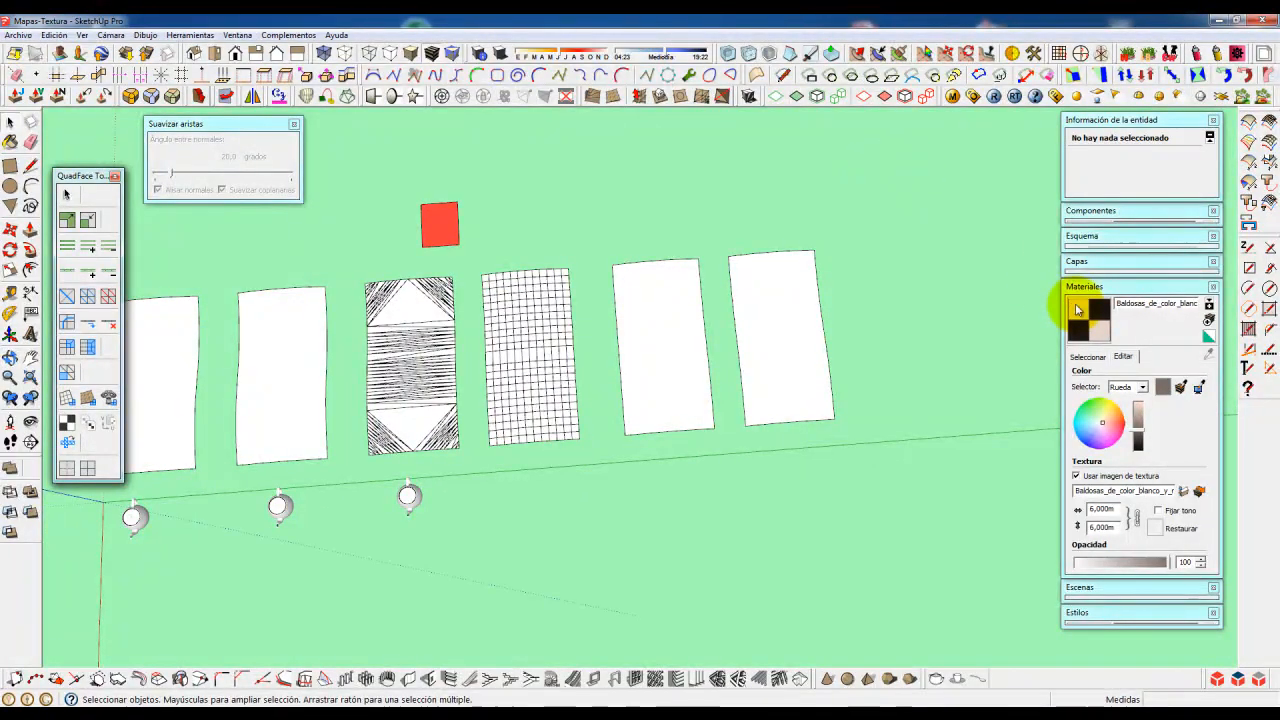
- Choose the black-and-white tile material and brush it over the lower third of the fifth surface with the UV paint tool, radius 6,812m
{"action": "left_click", "coordinate": [1087, 356]}
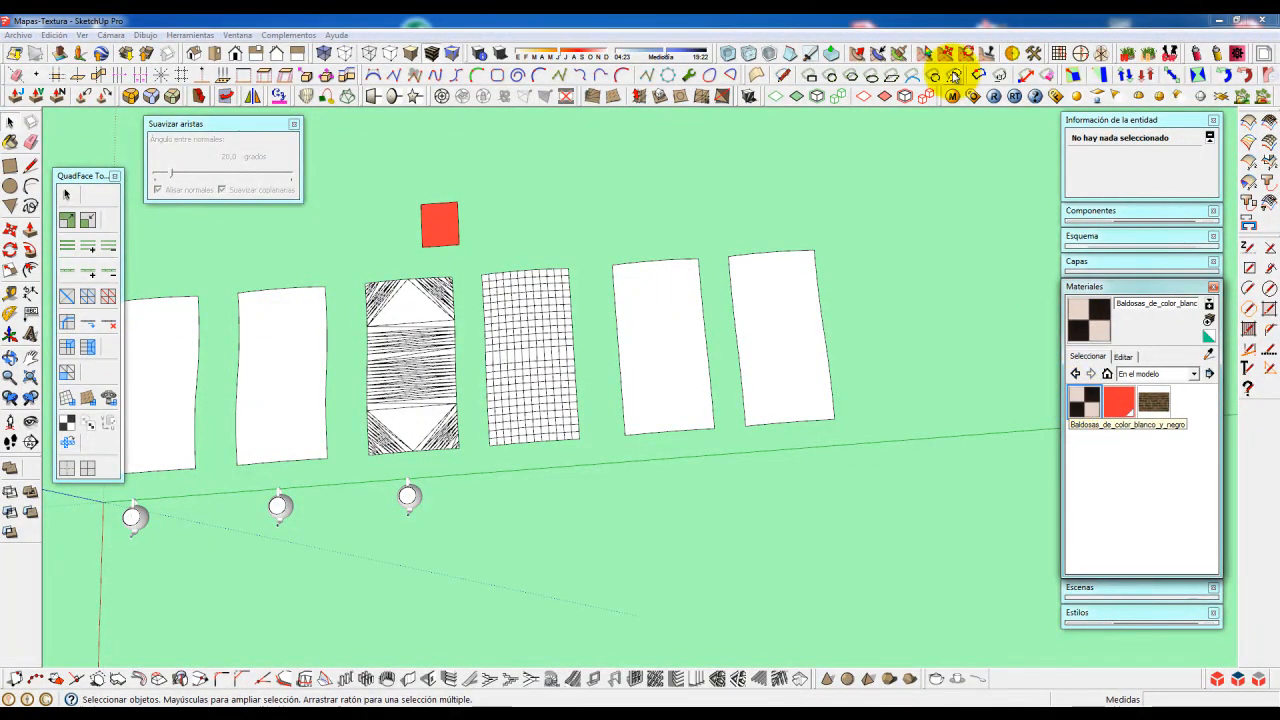
{"action": "left_click", "coordinate": [898, 52]}
{"action": "left_click", "coordinate": [904, 96]}
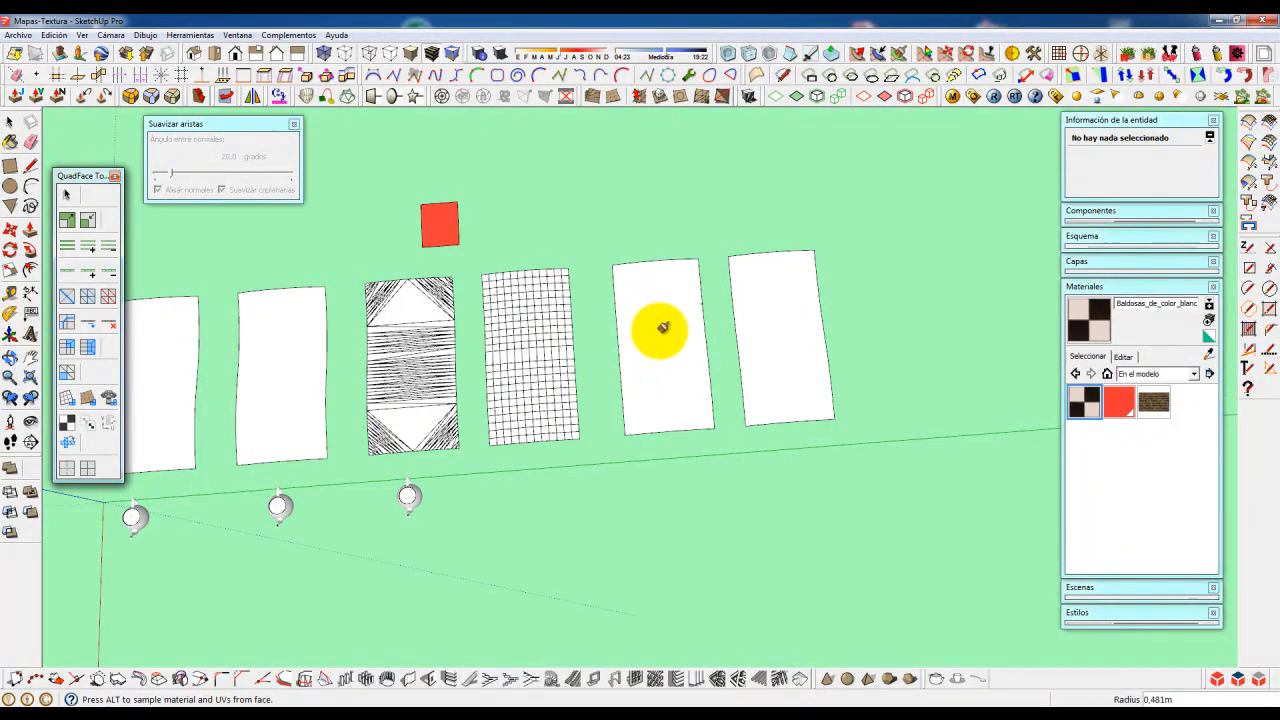
{"action": "scroll", "coordinate": [668, 340], "scroll_direction": "up", "scroll_amount": 5}
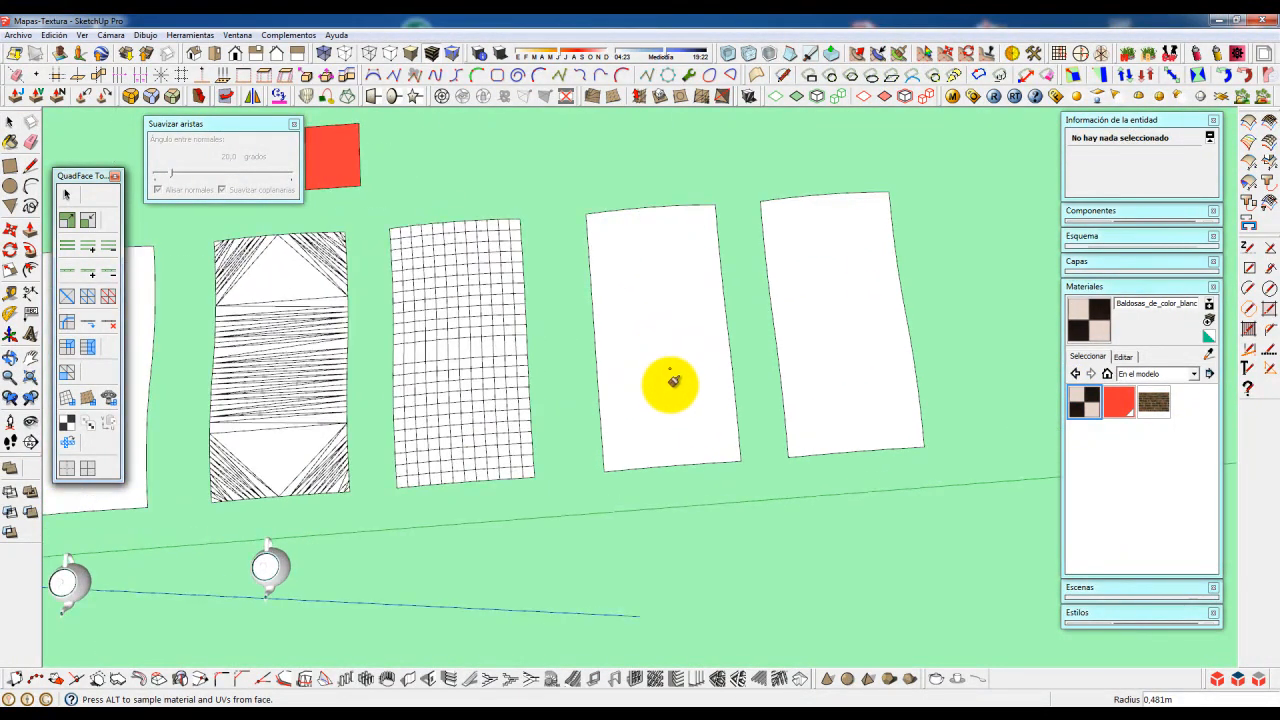
{"action": "scroll", "coordinate": [672, 387], "scroll_direction": "up", "scroll_amount": 3}
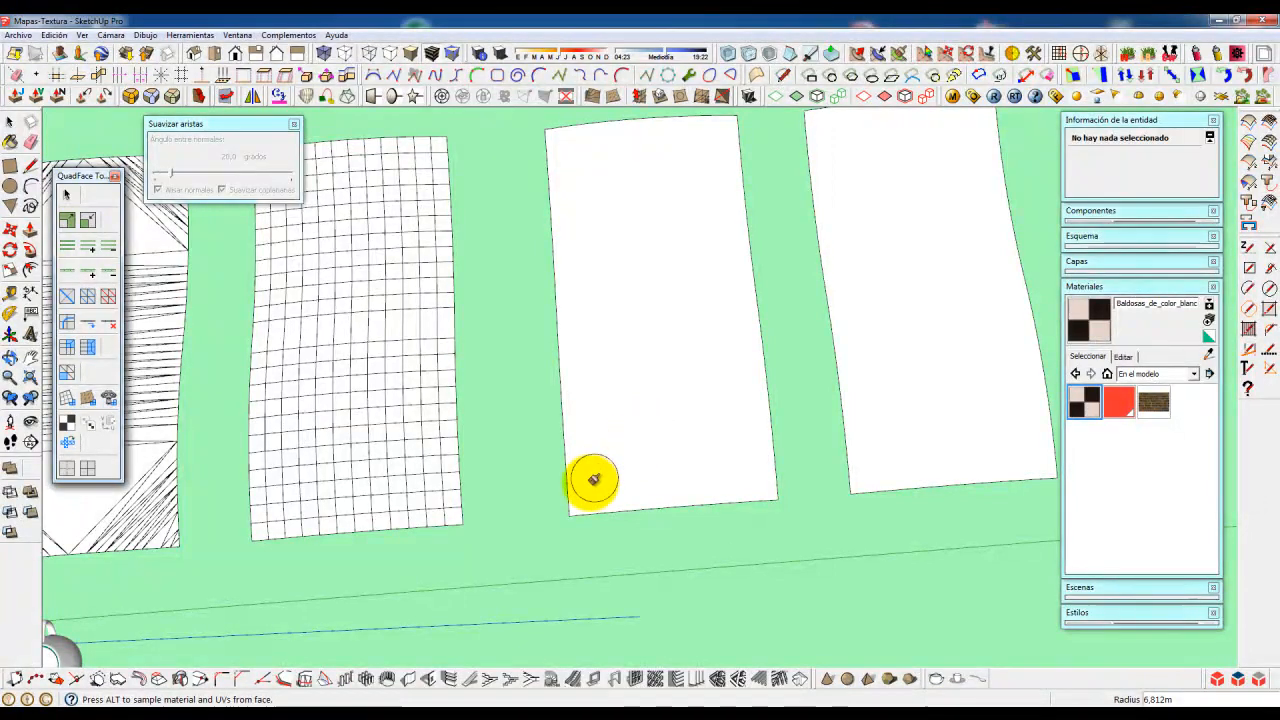
{"action": "mouse_move", "coordinate": [577, 505]}
{"action": "left_mouse_down"}
{"action": "mouse_move", "coordinate": [766, 491]}
{"action": "mouse_move", "coordinate": [774, 478]}
{"action": "mouse_move", "coordinate": [657, 477]}
{"action": "mouse_move", "coordinate": [643, 491]}
{"action": "mouse_move", "coordinate": [580, 474]}
{"action": "mouse_move", "coordinate": [589, 460]}
{"action": "mouse_move", "coordinate": [723, 457]}
{"action": "mouse_move", "coordinate": [773, 435]}
{"action": "mouse_move", "coordinate": [570, 450]}
{"action": "mouse_move", "coordinate": [566, 434]}
{"action": "mouse_move", "coordinate": [586, 429]}
{"action": "mouse_move", "coordinate": [757, 423]}
{"action": "mouse_move", "coordinate": [586, 433]}
{"action": "mouse_move", "coordinate": [574, 416]}
{"action": "mouse_move", "coordinate": [751, 394]}
{"action": "mouse_move", "coordinate": [768, 422]}
{"action": "mouse_move", "coordinate": [751, 391]}
{"action": "mouse_move", "coordinate": [597, 399]}
{"action": "mouse_move", "coordinate": [738, 390]}
{"action": "left_mouse_up"}
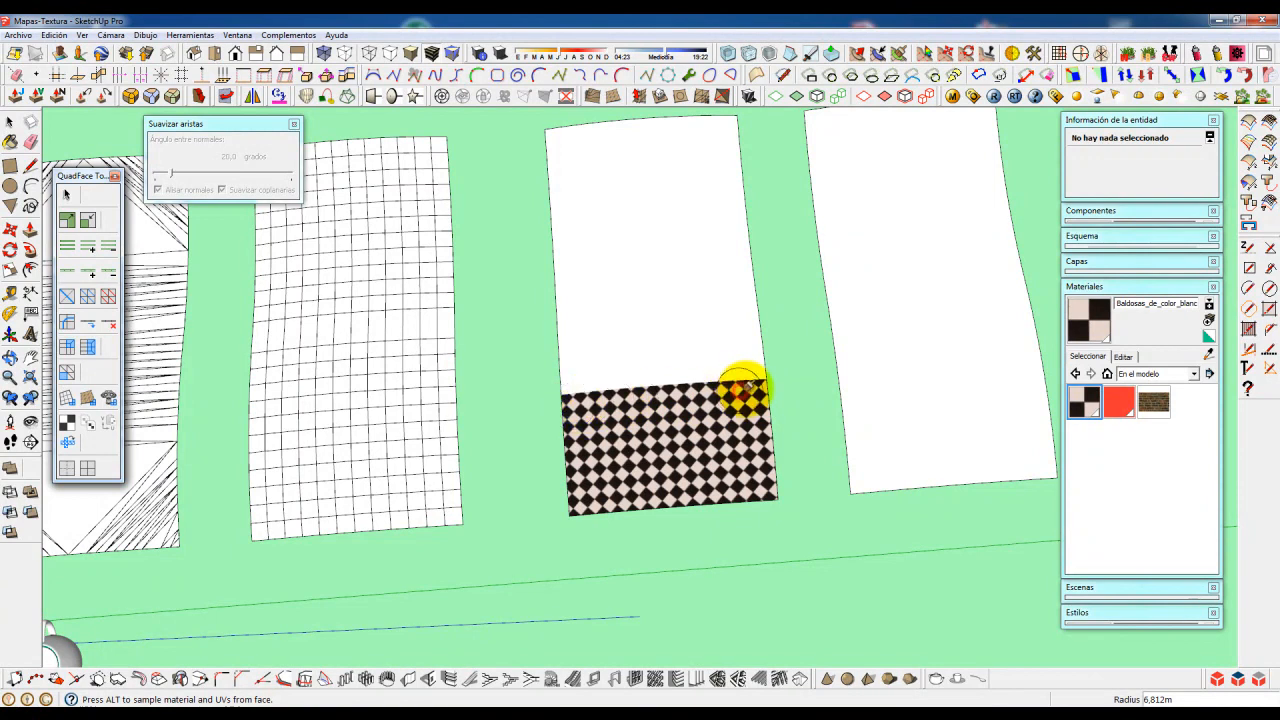
- Brush the same tile material over the lower part of the sixth surface, up to about the fifth surface's painted height
{"action": "scroll", "coordinate": [679, 456], "scroll_direction": "down", "scroll_amount": 2}
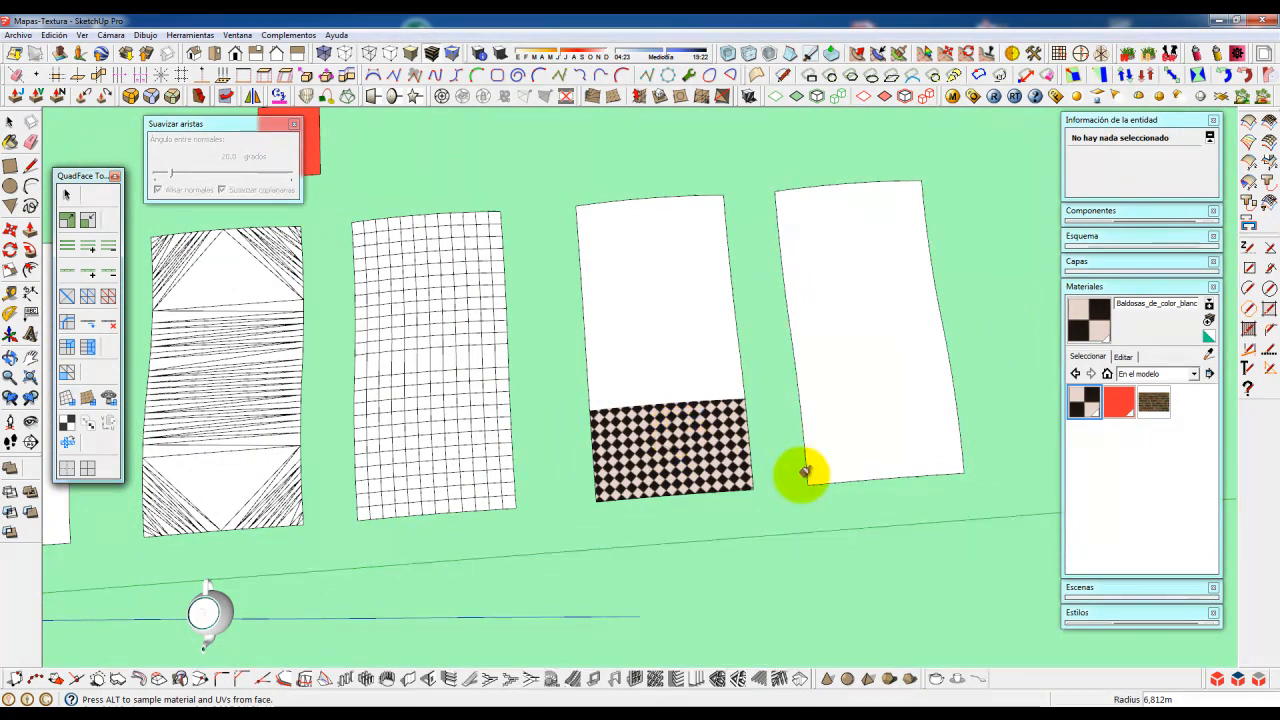
{"action": "mouse_move", "coordinate": [817, 475]}
{"action": "left_mouse_down"}
{"action": "mouse_move", "coordinate": [952, 464]}
{"action": "mouse_move", "coordinate": [910, 451]}
{"action": "mouse_move", "coordinate": [818, 462]}
{"action": "mouse_move", "coordinate": [958, 433]}
{"action": "mouse_move", "coordinate": [818, 434]}
{"action": "mouse_move", "coordinate": [823, 419]}
{"action": "mouse_move", "coordinate": [952, 409]}
{"action": "left_mouse_up"}
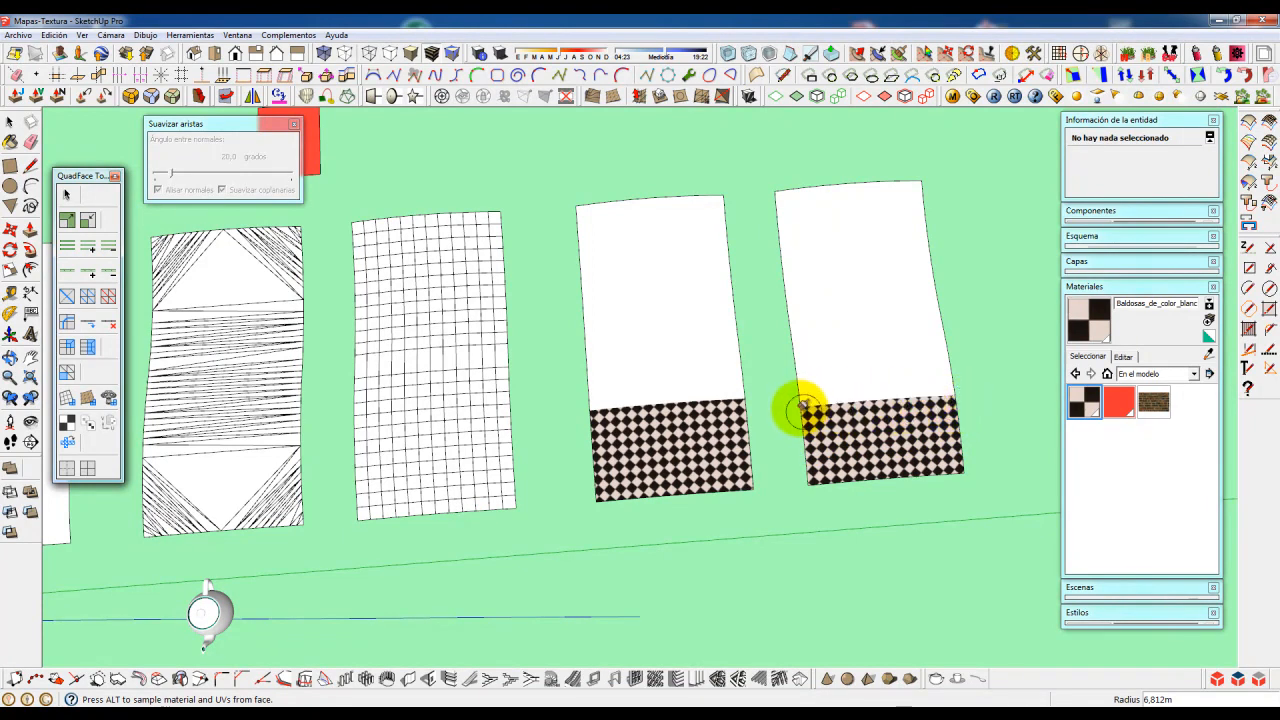
{"action": "left_click_drag", "start_coordinate": [801, 405], "coordinate": [951, 390]}
{"action": "scroll", "coordinate": [785, 455], "scroll_direction": "down", "scroll_amount": 2}
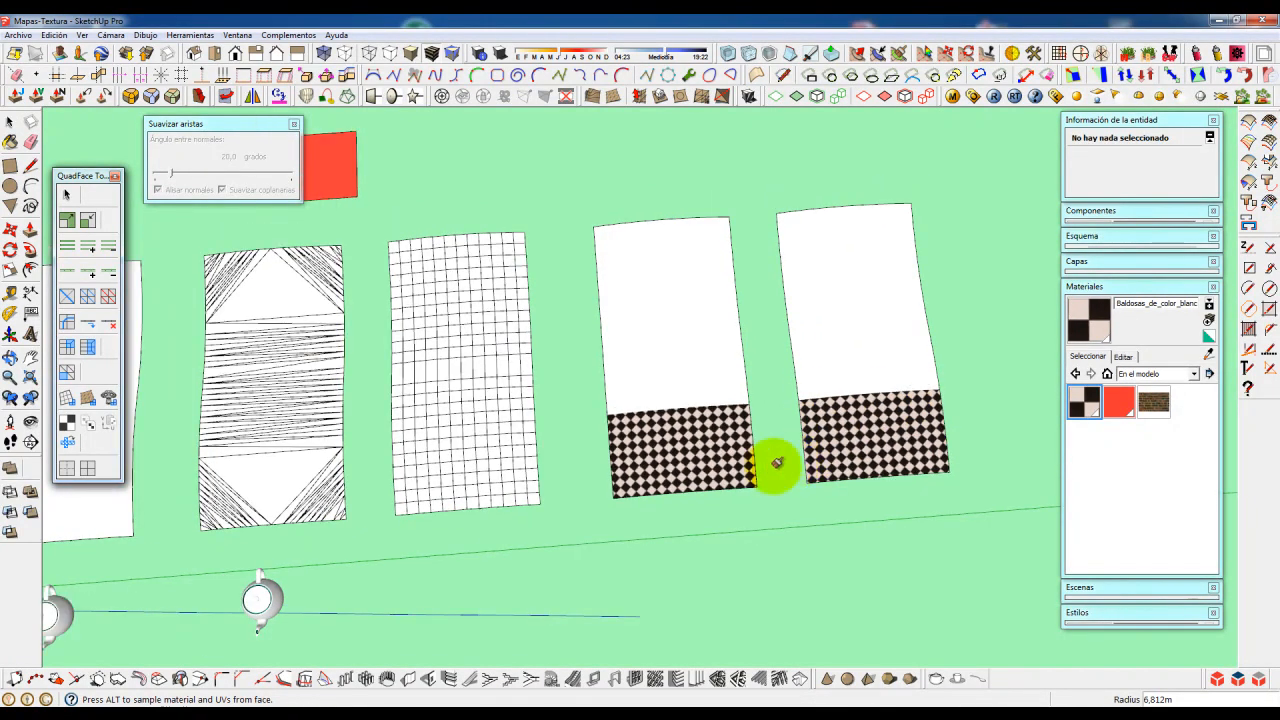
- Try to brush the tile material onto the gridded fourth surface without opening its group
{"action": "middle_click_drag", "start_coordinate": [600, 500], "coordinate": [720, 465], "text": "shift"}
{"action": "key", "text": "space"}
{"action": "left_click", "coordinate": [666, 414]}
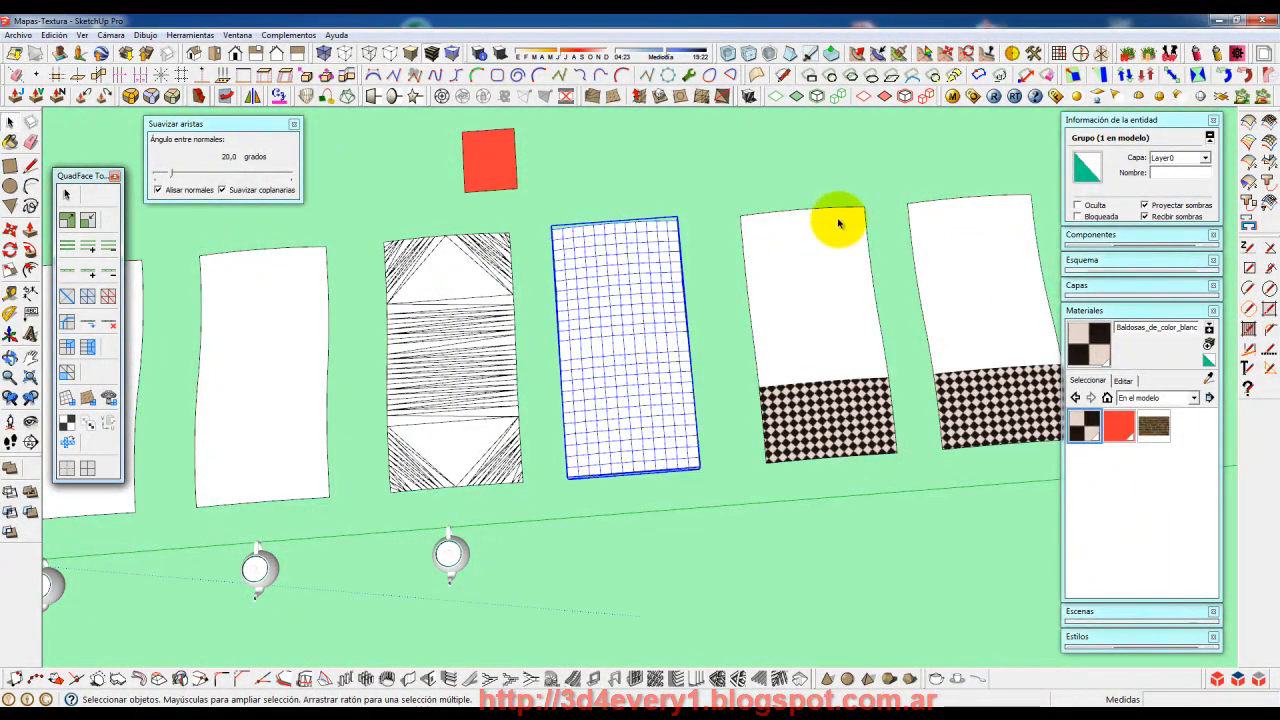
{"action": "left_click", "coordinate": [900, 55]}
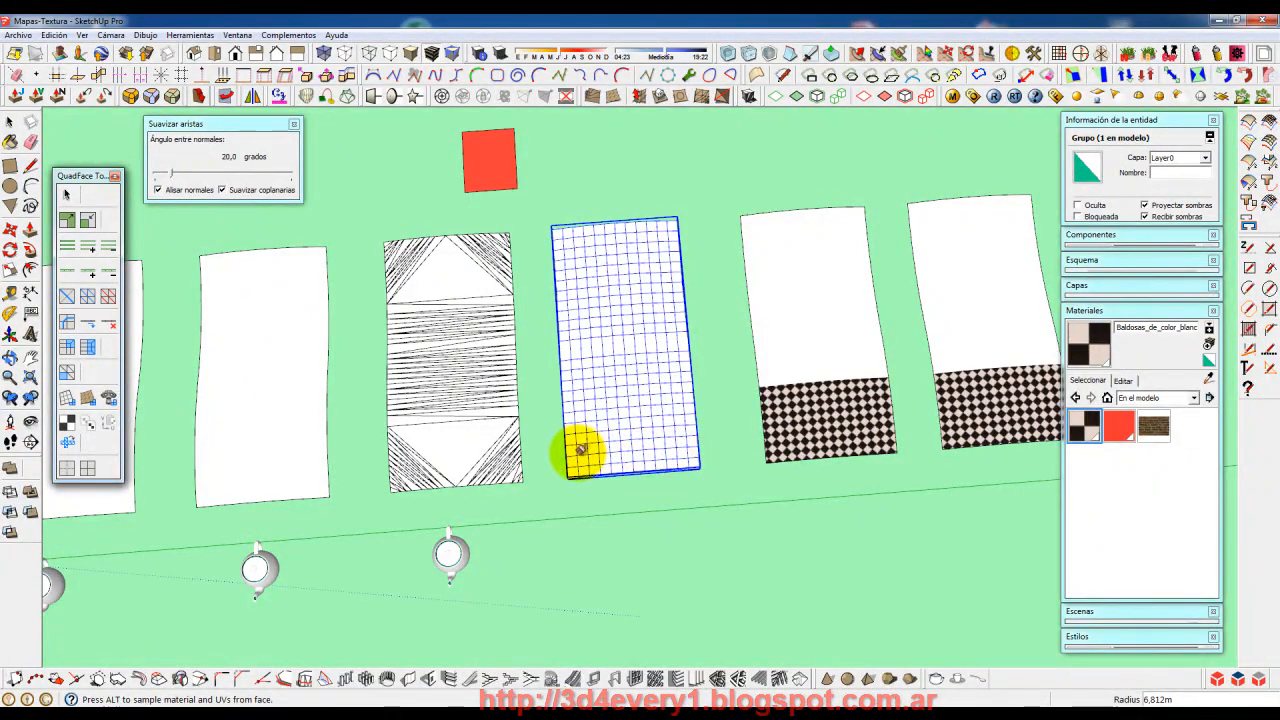
{"action": "left_click", "coordinate": [708, 439]}
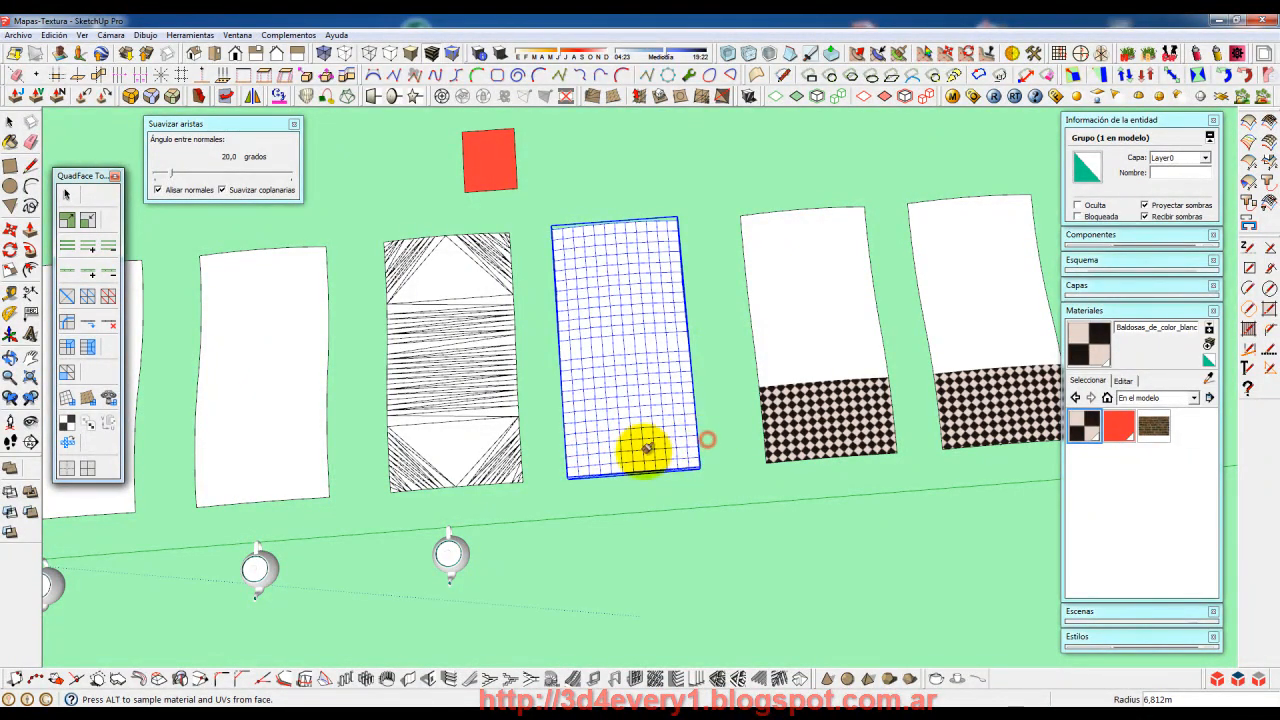
{"action": "key", "text": "space"}
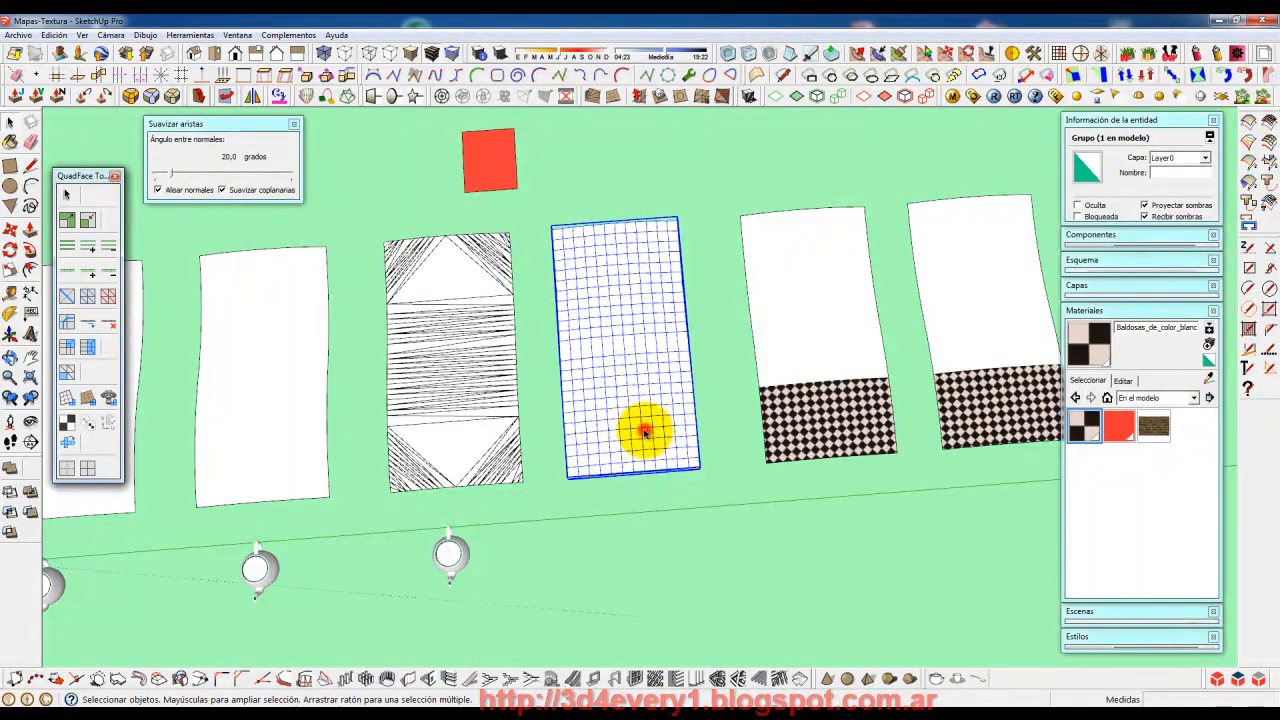
{"action": "double_click", "coordinate": [645, 432]}
{"action": "left_click", "coordinate": [645, 432]}
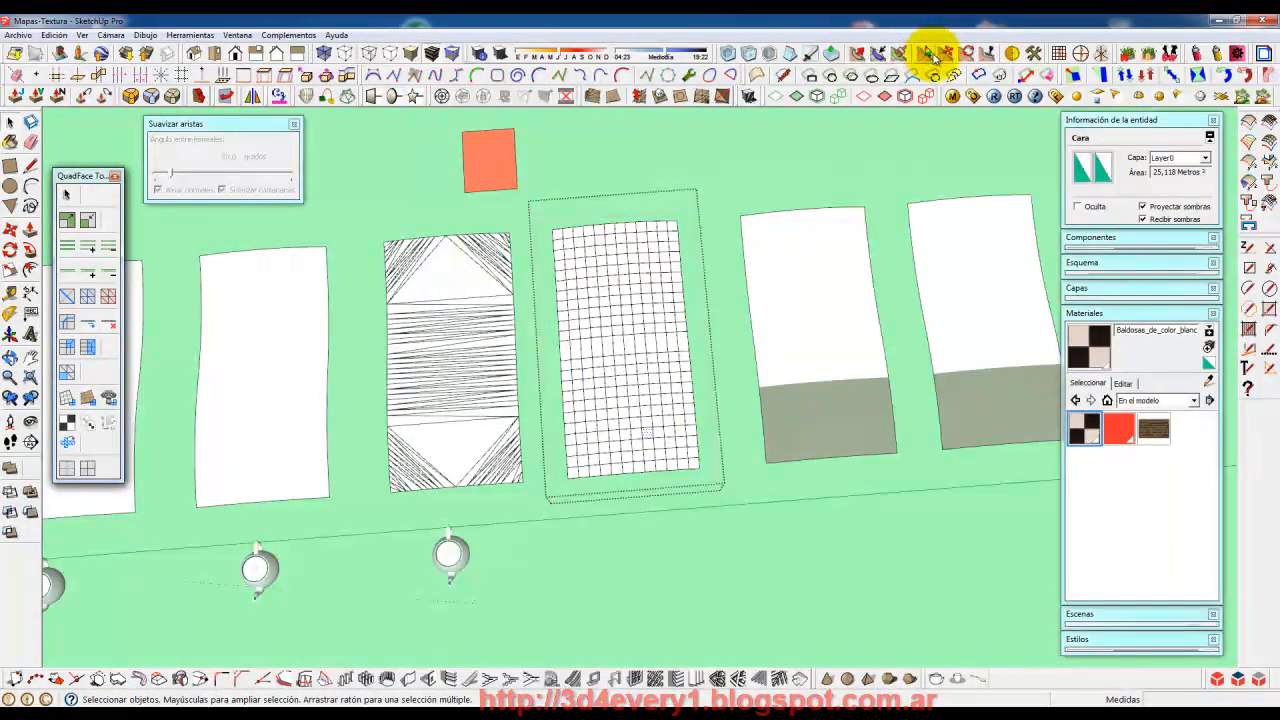
{"action": "left_click", "coordinate": [735, 263]}
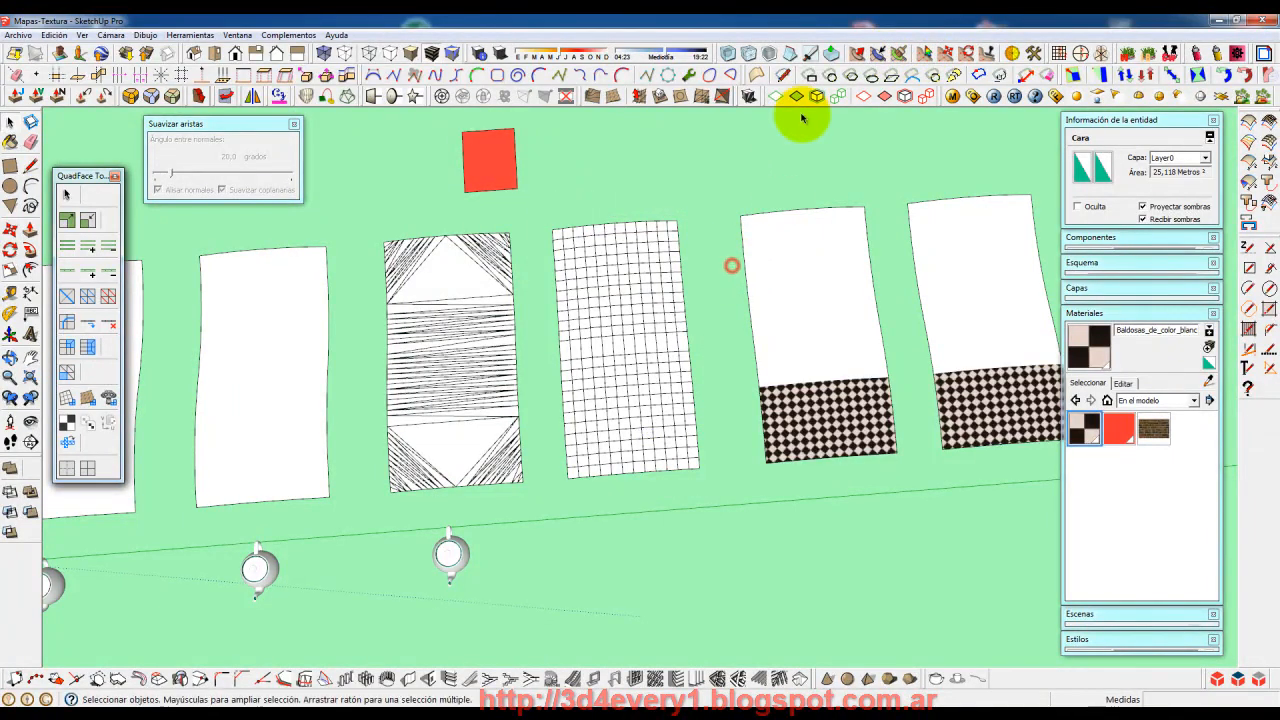
- Open the gridded fourth surface's group for editing and brush the tile material over its lowest rows of faces
{"action": "left_click", "coordinate": [645, 299]}
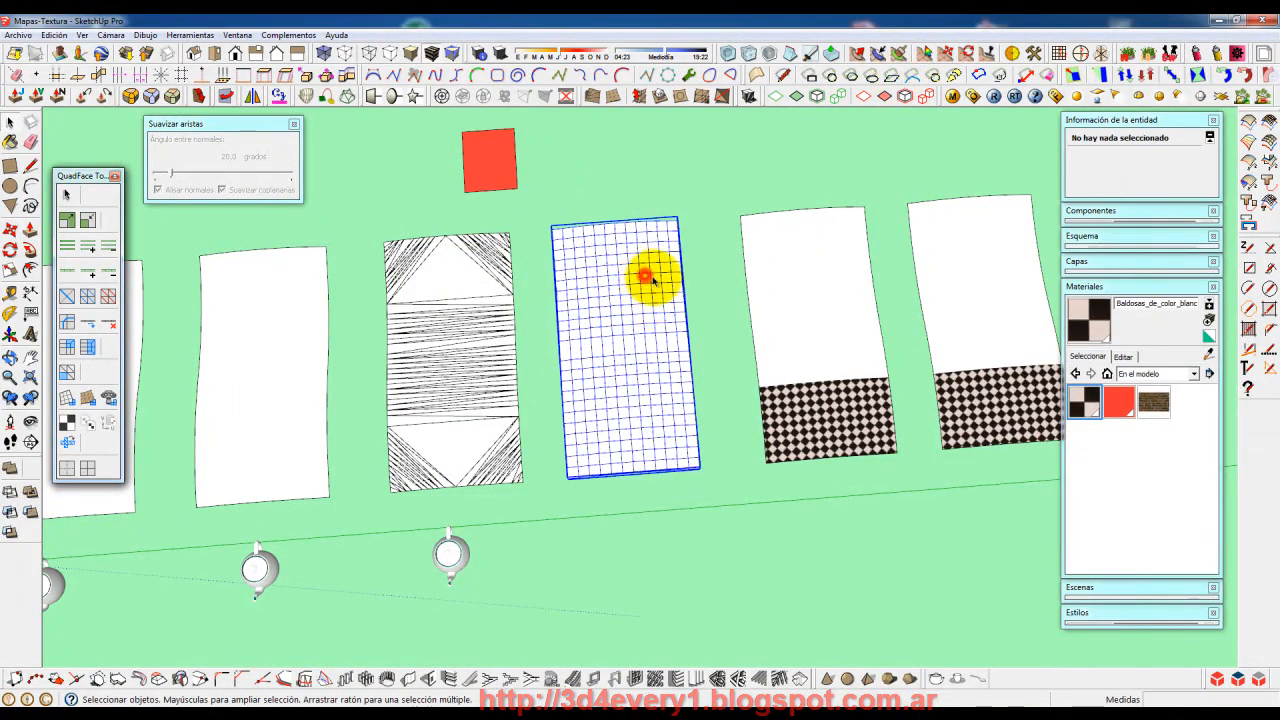
{"action": "double_click", "coordinate": [645, 277]}
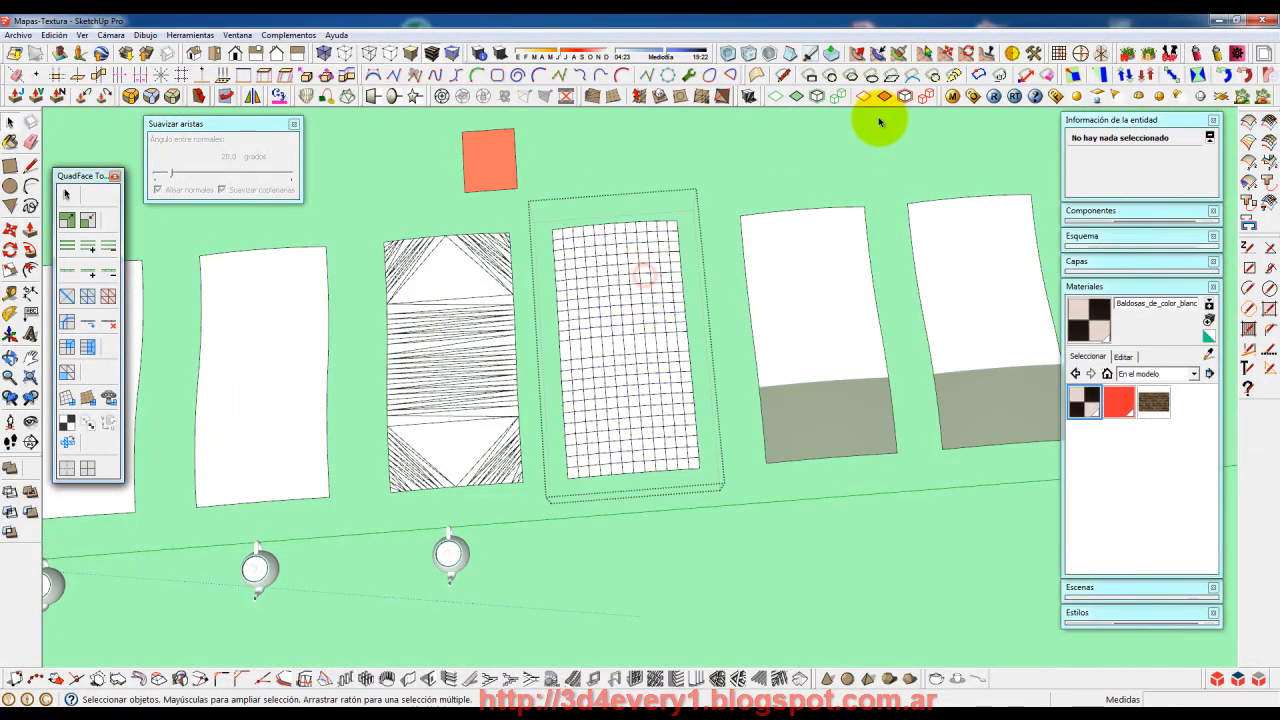
{"action": "left_click", "coordinate": [899, 52]}
{"action": "mouse_move", "coordinate": [580, 469]}
{"action": "left_mouse_down"}
{"action": "mouse_move", "coordinate": [687, 457]}
{"action": "mouse_move", "coordinate": [595, 458]}
{"action": "mouse_move", "coordinate": [680, 434]}
{"action": "mouse_move", "coordinate": [686, 457]}
{"action": "mouse_move", "coordinate": [659, 466]}
{"action": "mouse_move", "coordinate": [582, 465]}
{"action": "left_mouse_up"}
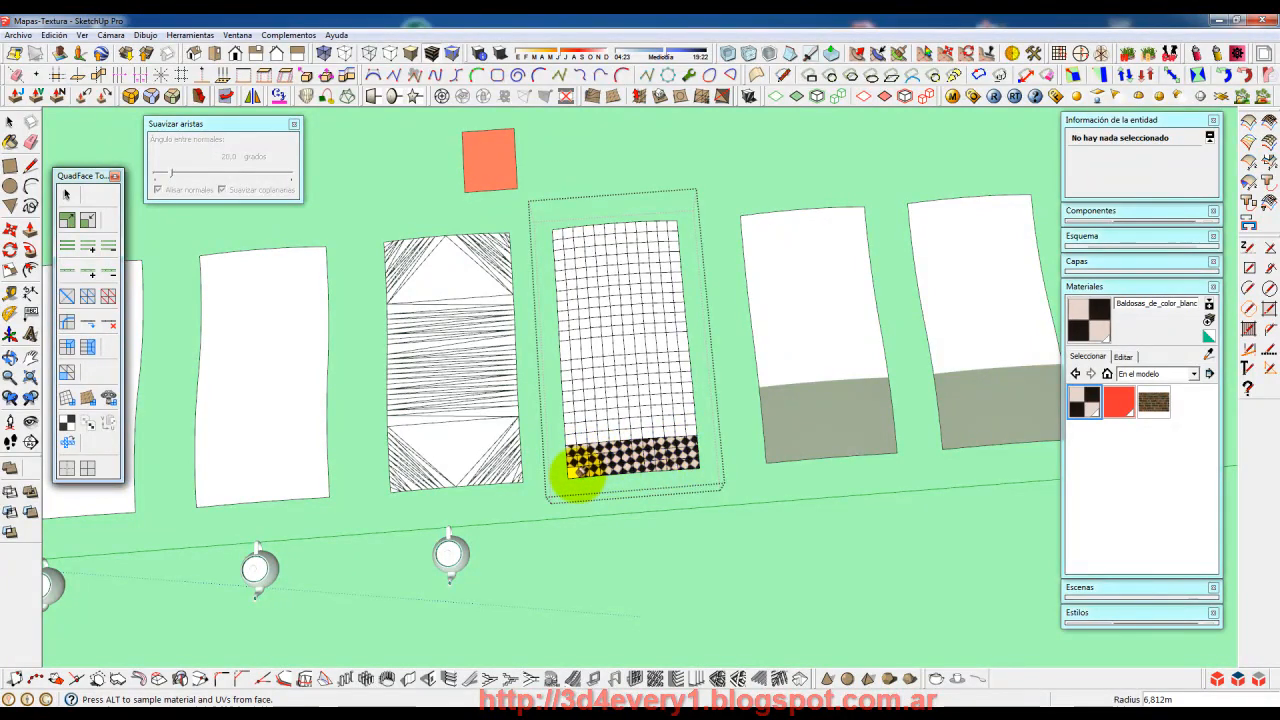
{"action": "mouse_move", "coordinate": [656, 430]}
{"action": "left_mouse_down"}
{"action": "mouse_move", "coordinate": [686, 414]}
{"action": "mouse_move", "coordinate": [587, 425]}
{"action": "mouse_move", "coordinate": [625, 414]}
{"action": "left_mouse_up"}
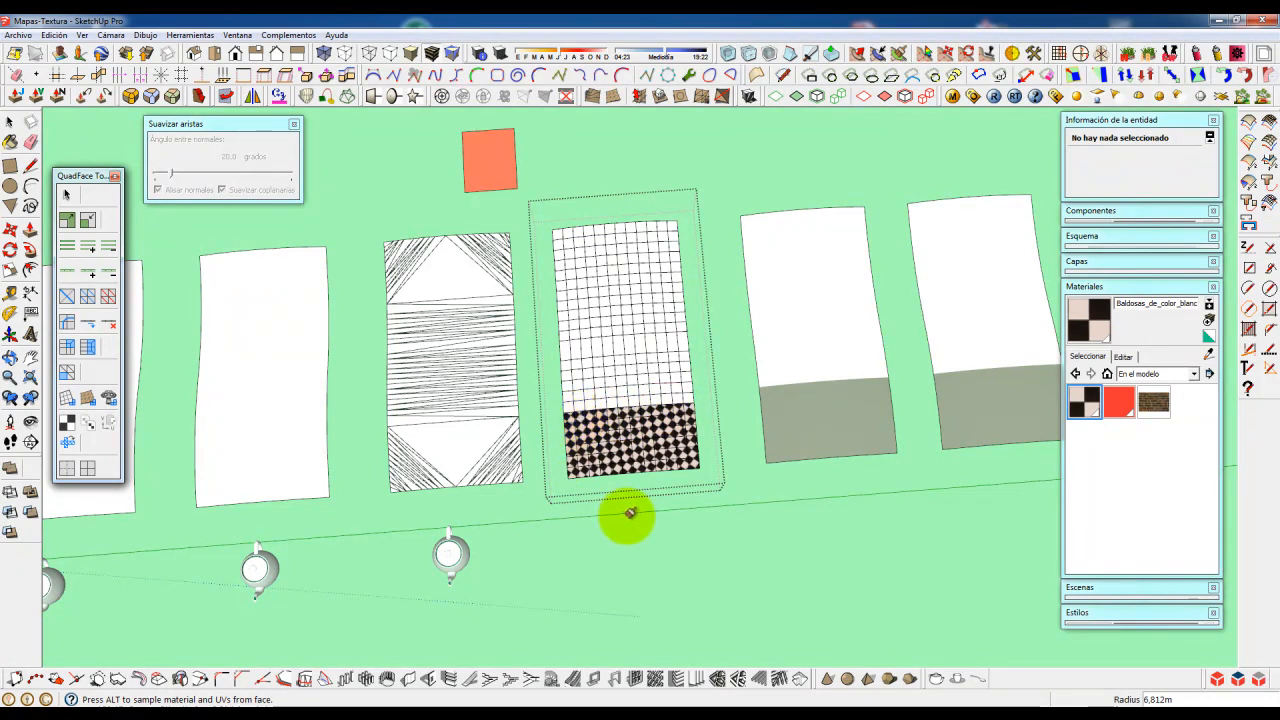
{"action": "mouse_move", "coordinate": [560, 402]}
{"action": "left_mouse_down"}
{"action": "mouse_move", "coordinate": [606, 421]}
{"action": "mouse_move", "coordinate": [668, 398]}
{"action": "mouse_move", "coordinate": [573, 406]}
{"action": "left_mouse_up"}
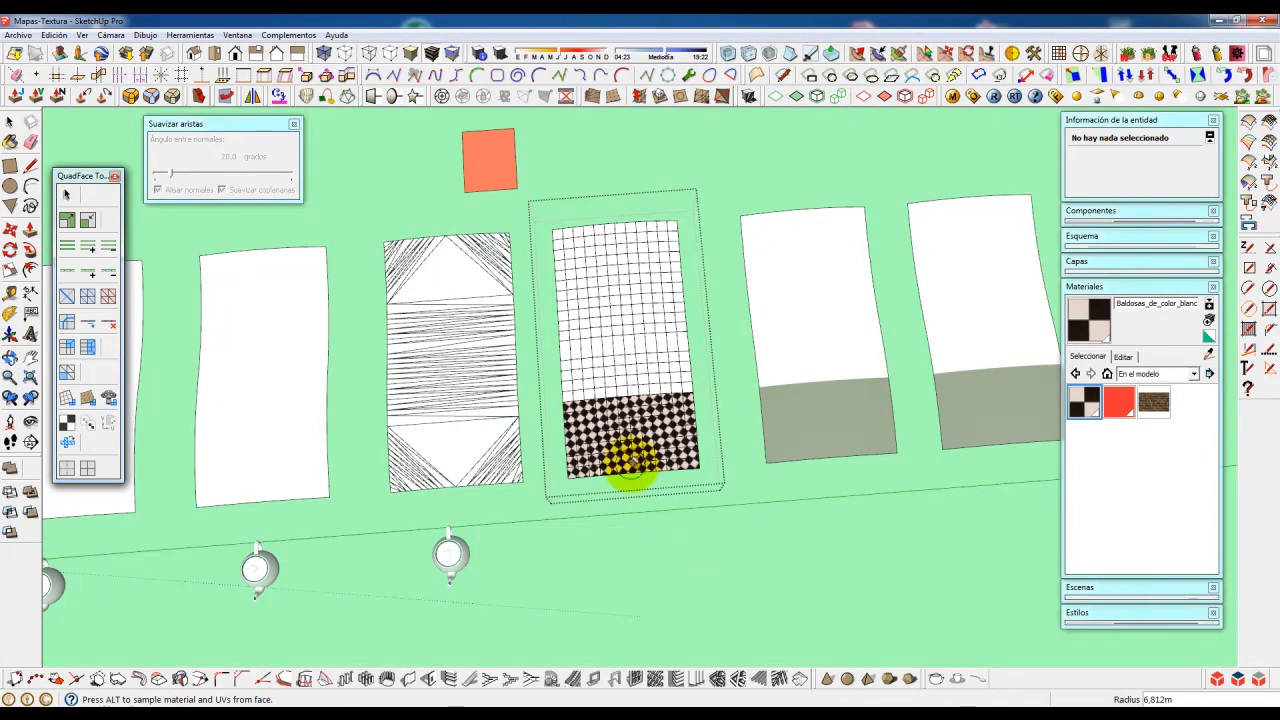
- Enlarge and rotate the tile texture on one face at the painted area's upper edge to follow the grid, and close the group
{"action": "scroll", "coordinate": [630, 462], "scroll_direction": "up", "scroll_amount": 3}
{"action": "scroll", "coordinate": [630, 462], "scroll_direction": "up", "scroll_amount": 3}
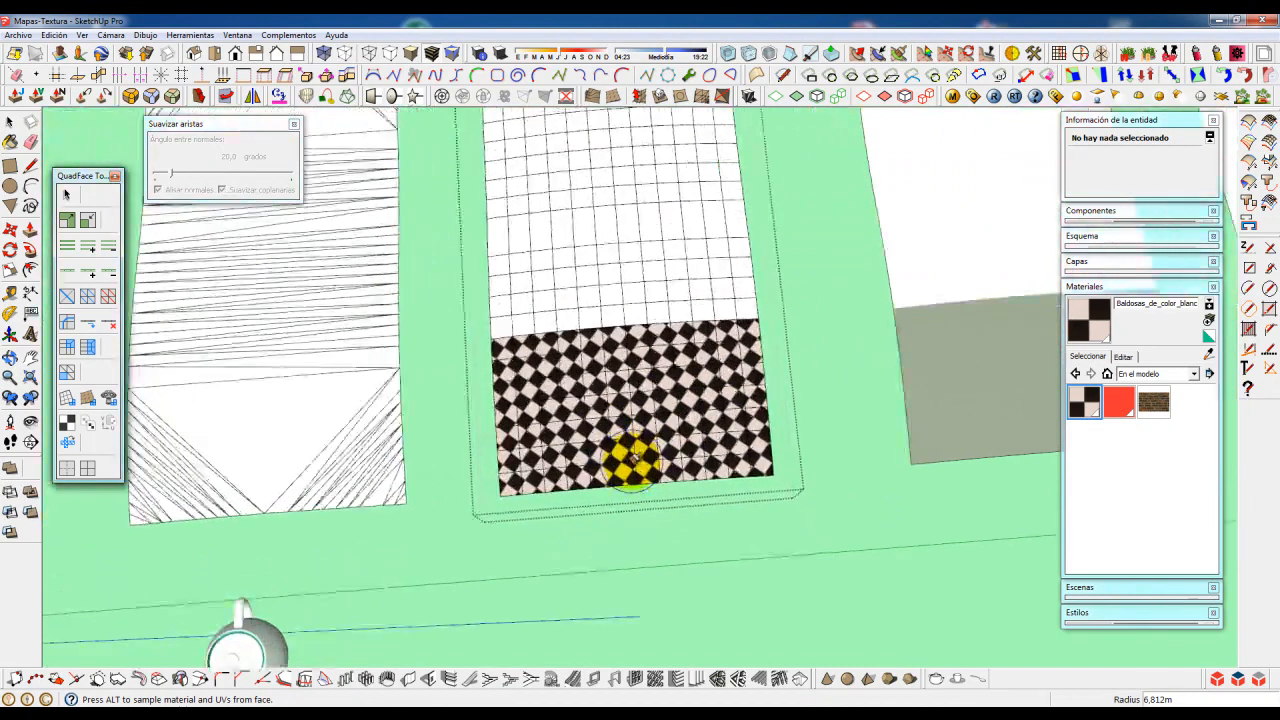
{"action": "scroll", "coordinate": [612, 344], "scroll_direction": "up", "scroll_amount": 3}
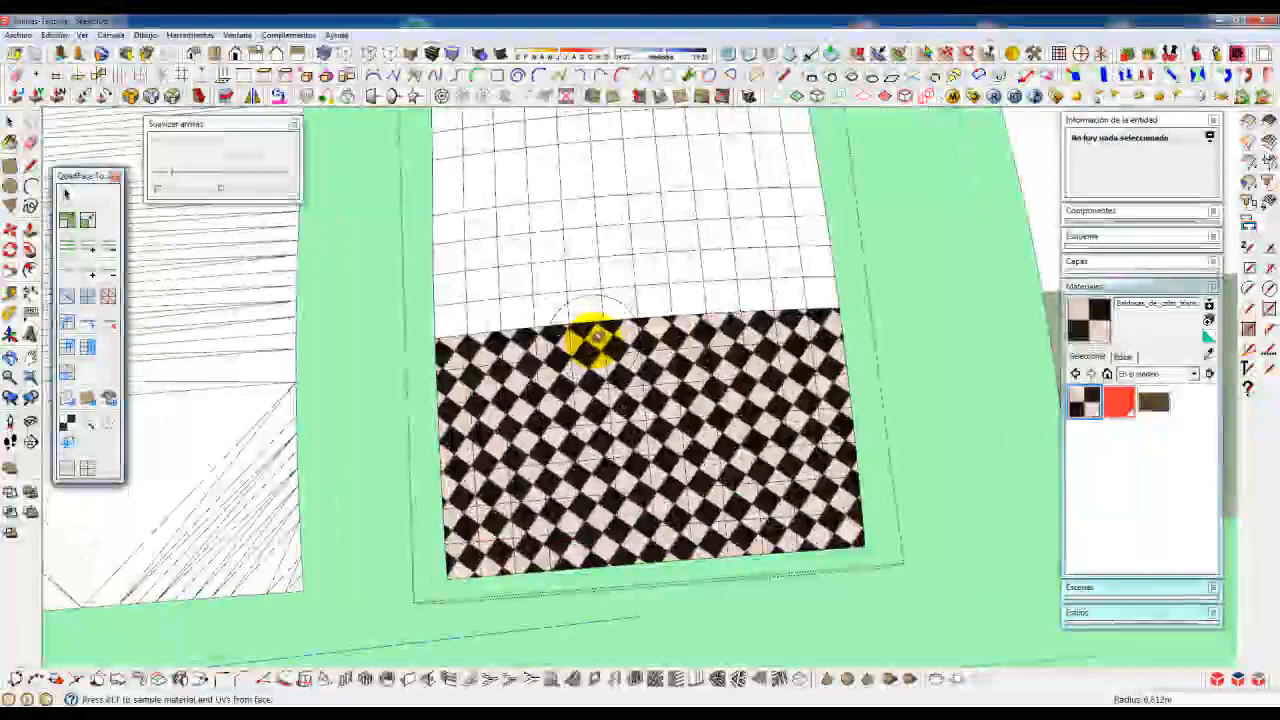
{"action": "key", "text": "space"}
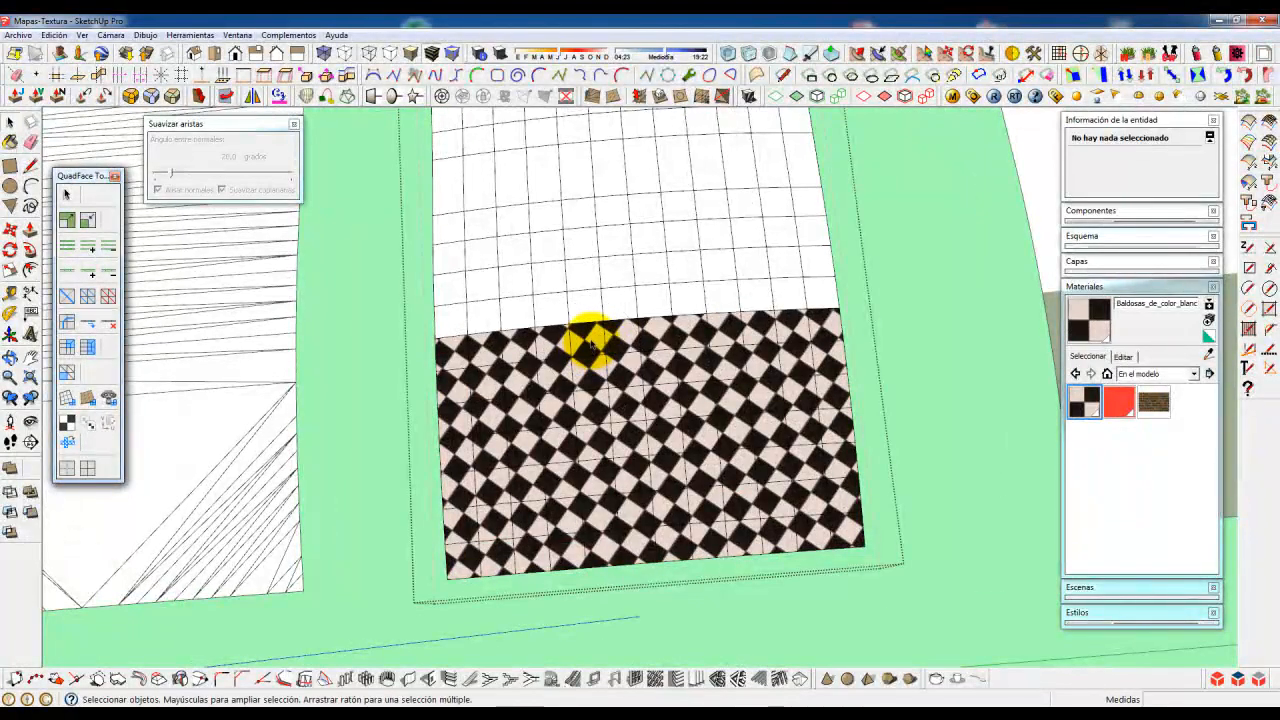
{"action": "left_click", "coordinate": [595, 361]}
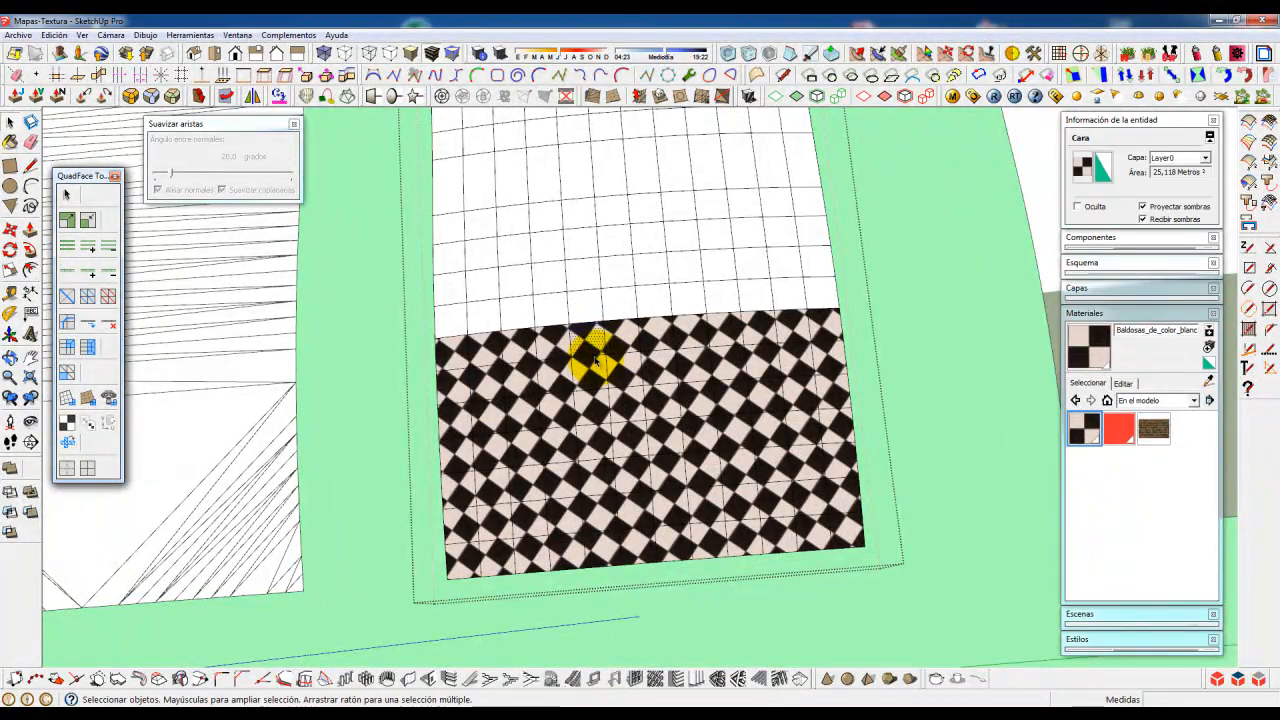
{"action": "right_click", "coordinate": [587, 346]}
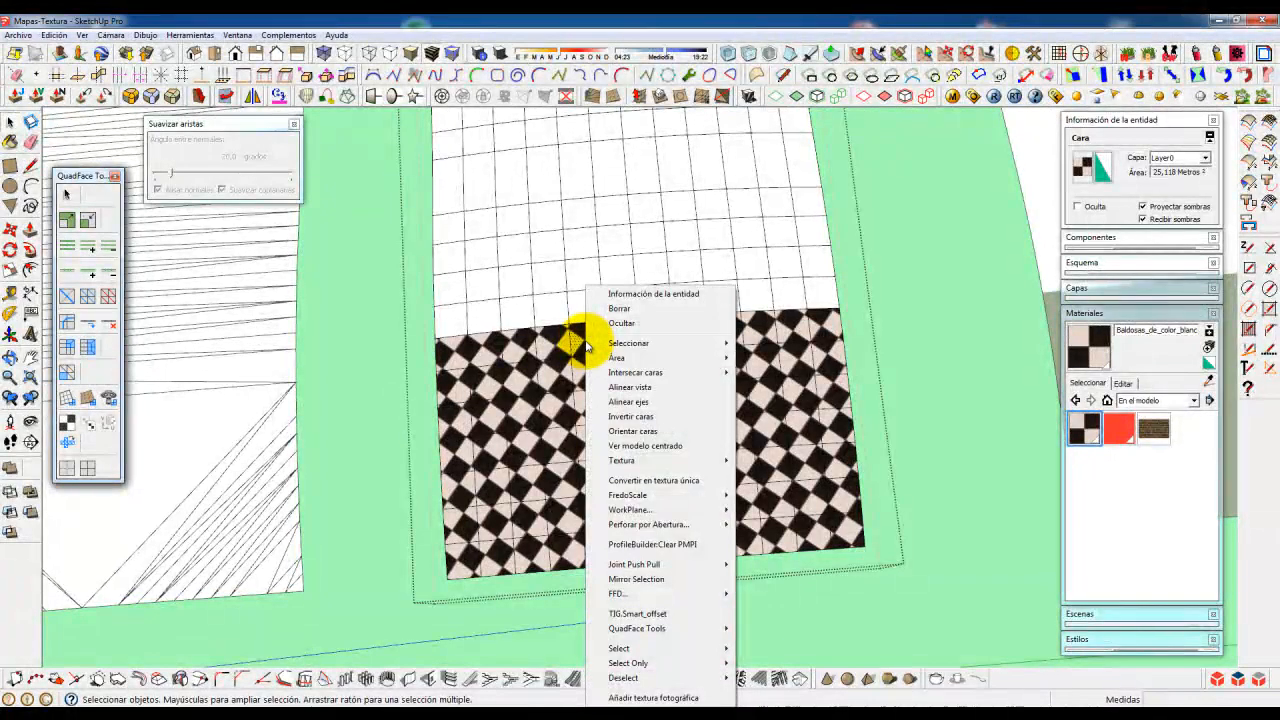
{"action": "mouse_move", "coordinate": [627, 463]}
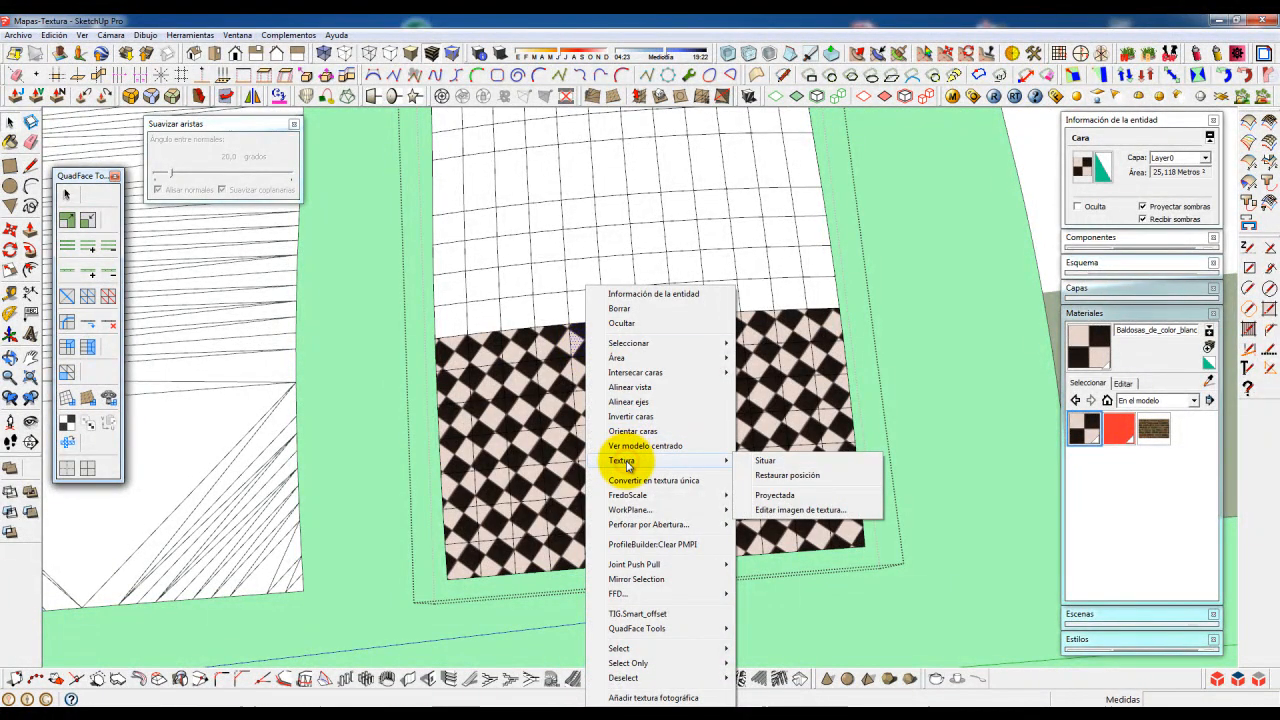
{"action": "left_click", "coordinate": [752, 461]}
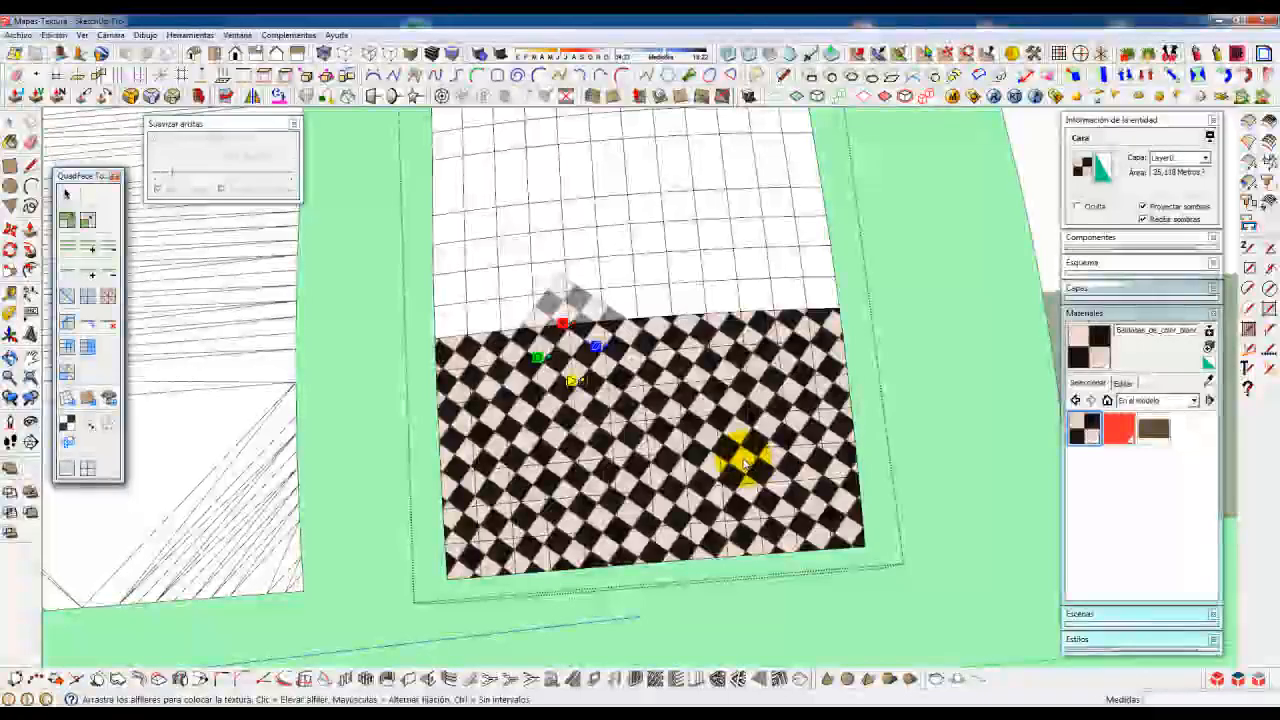
{"action": "left_click", "coordinate": [538, 356]}
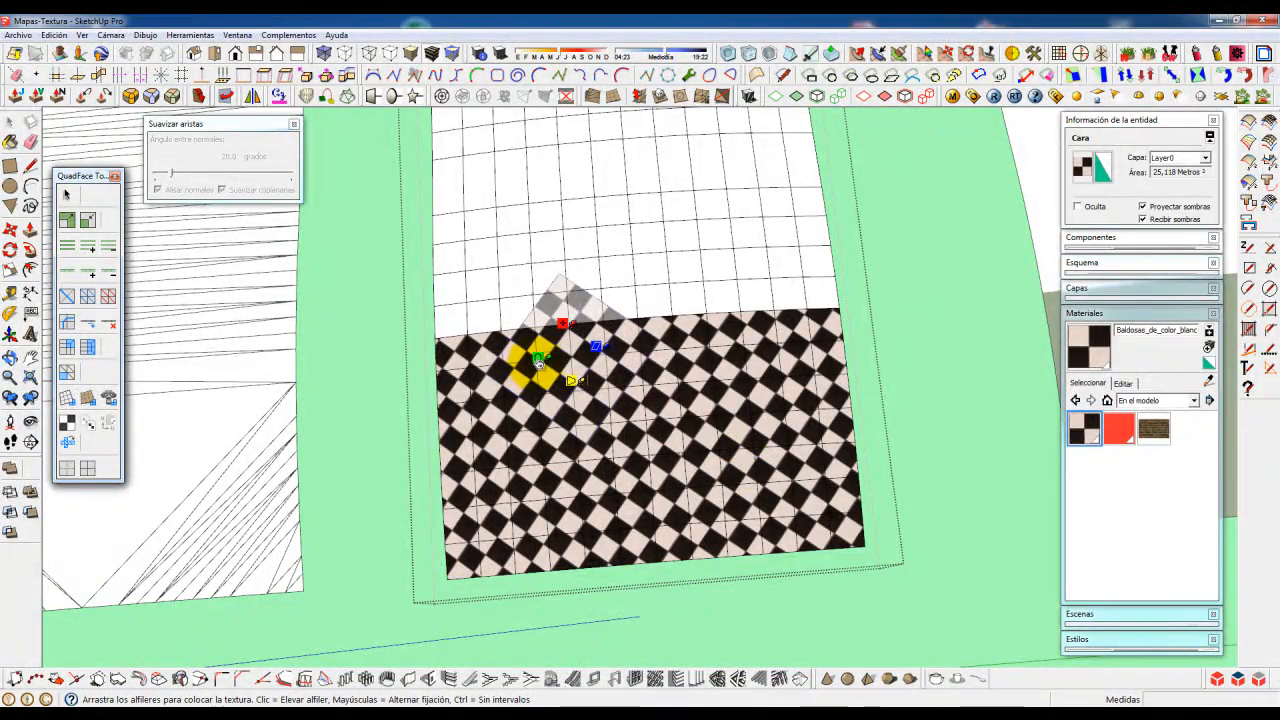
{"action": "left_click_drag", "start_coordinate": [538, 364], "coordinate": [434, 337]}
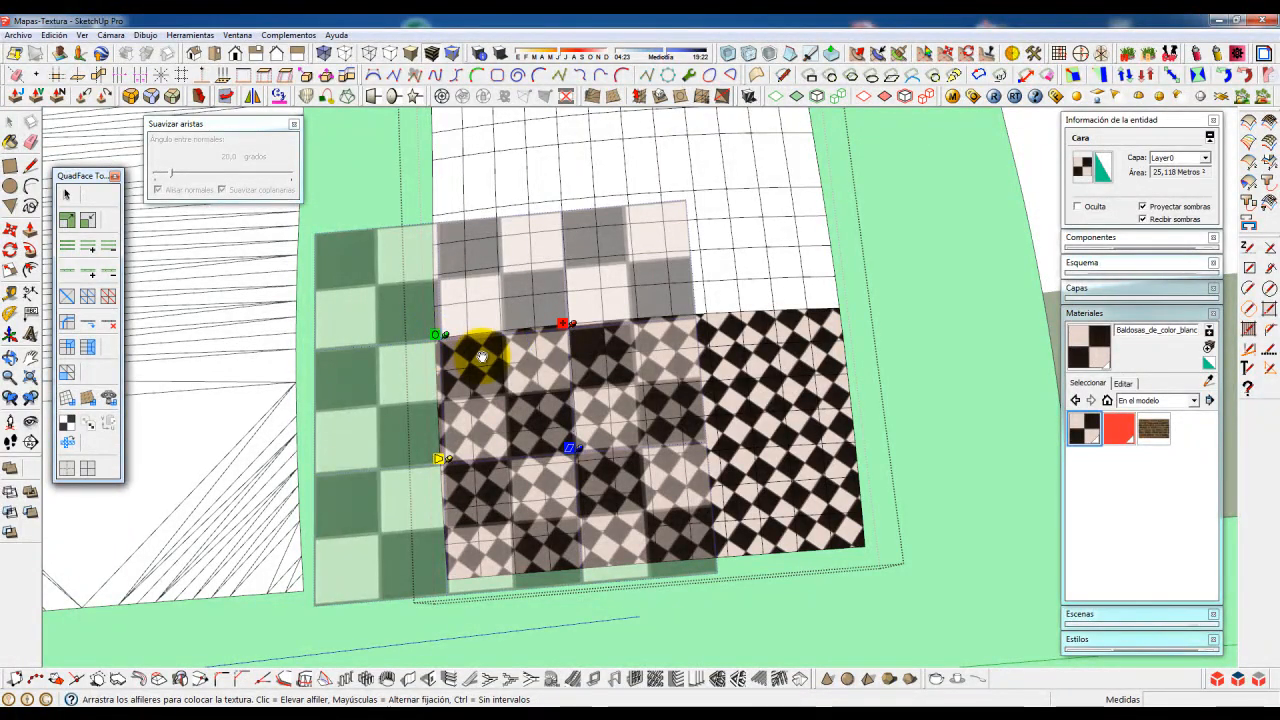
{"action": "right_click", "coordinate": [587, 352]}
{"action": "left_click", "coordinate": [608, 361]}
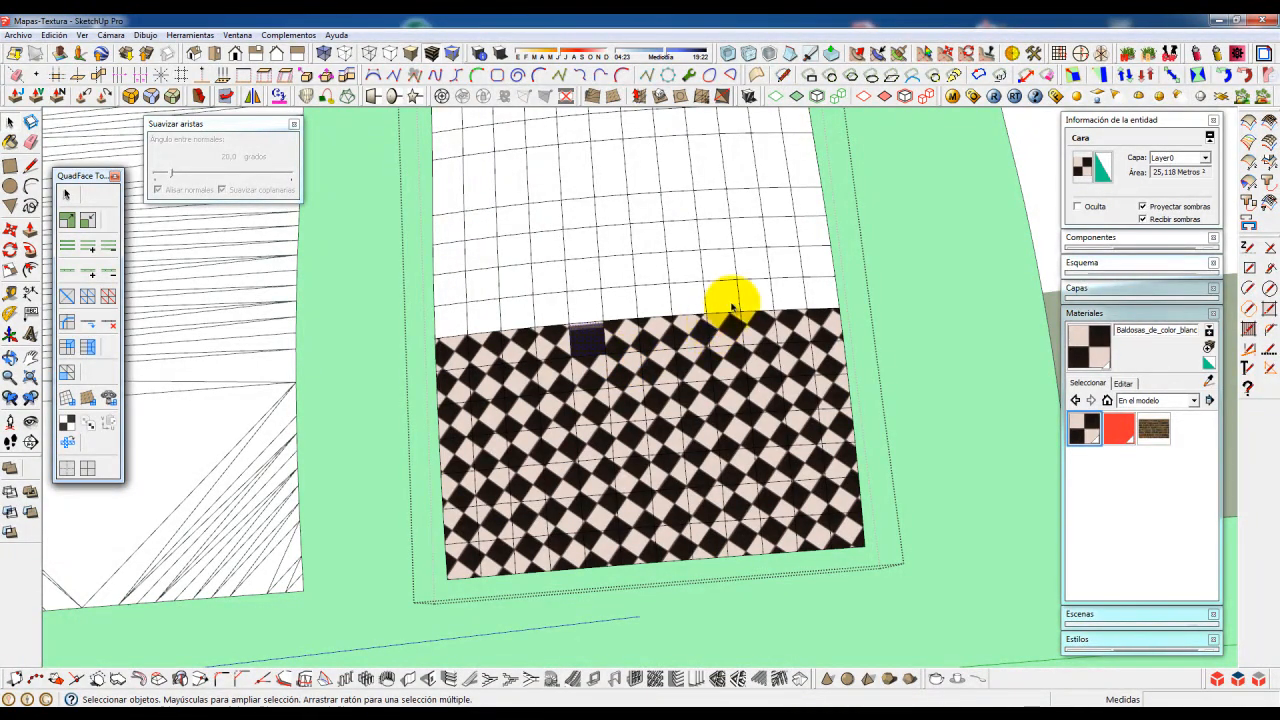
{"action": "left_click", "coordinate": [897, 180]}
{"action": "scroll", "coordinate": [800, 262], "scroll_direction": "down", "scroll_amount": 2}
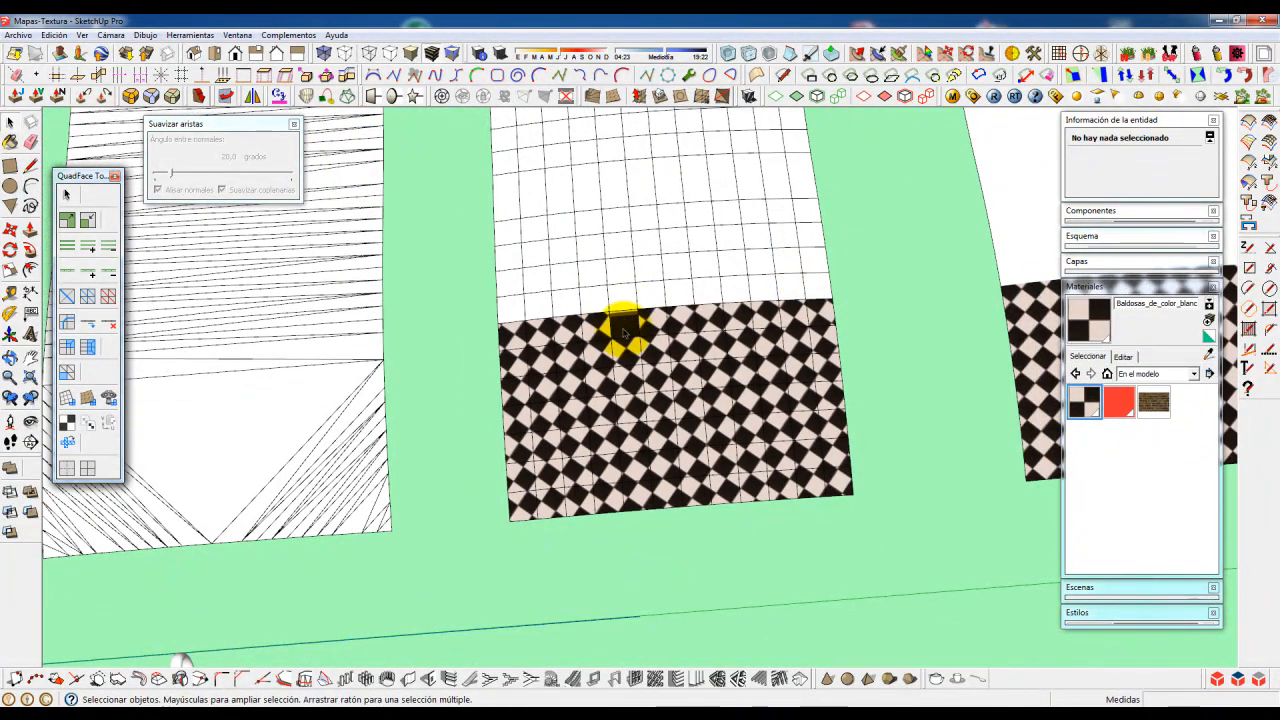
- Try to paint the blank grid faces above the tiled area of the fourth surface while its group is closed
{"action": "left_click", "coordinate": [899, 52]}
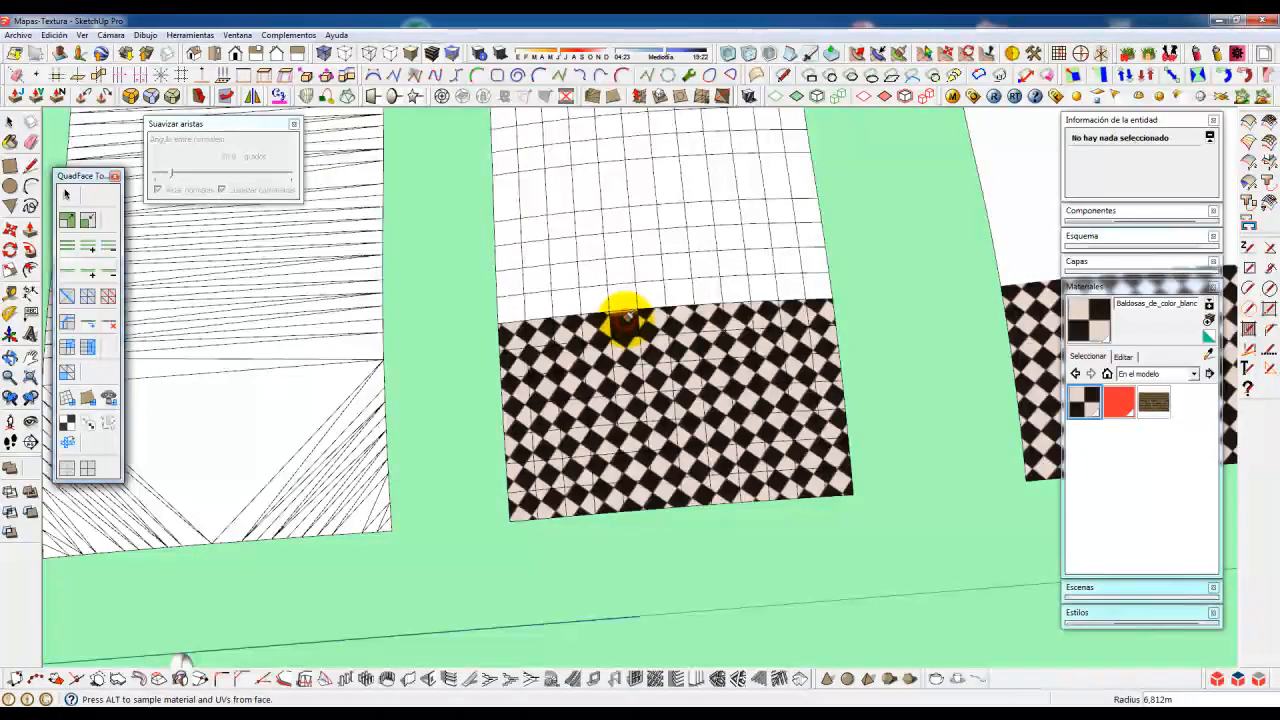
{"action": "left_click", "coordinate": [512, 307]}
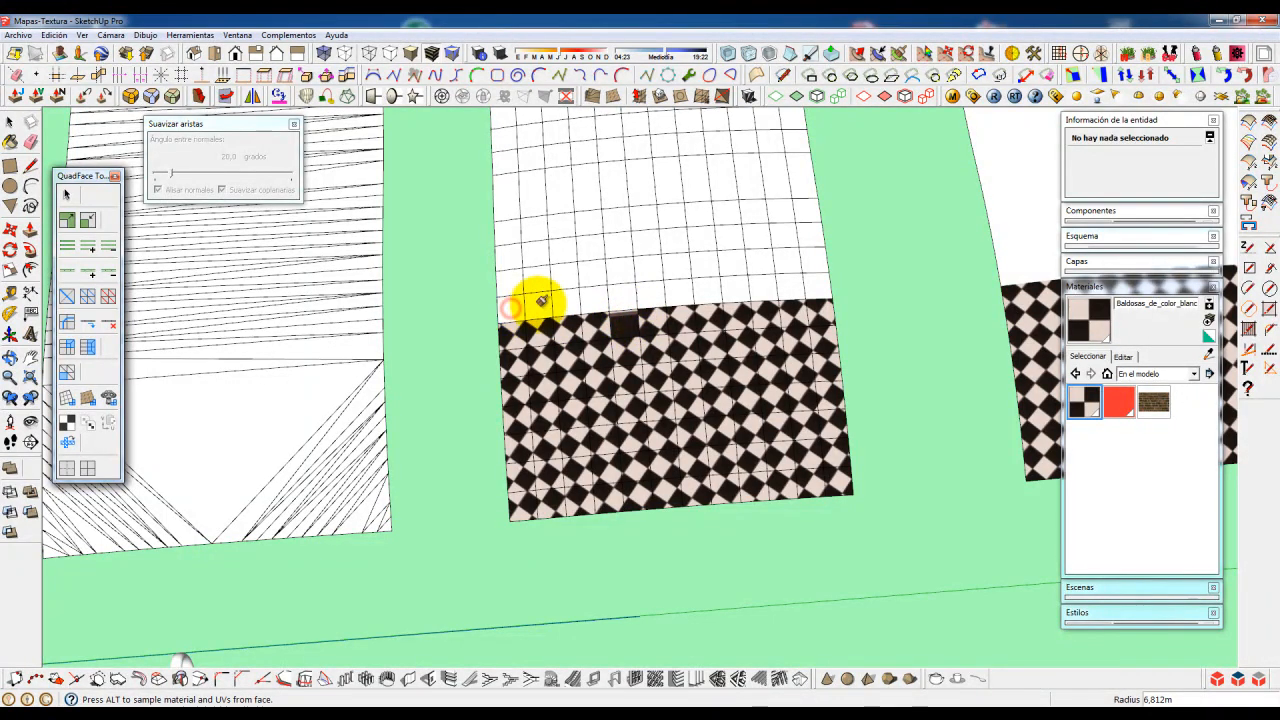
{"action": "mouse_move", "coordinate": [642, 290]}
{"action": "middle_mouse_down"}
{"action": "mouse_move", "coordinate": [666, 272]}
{"action": "mouse_move", "coordinate": [660, 357]}
{"action": "mouse_move", "coordinate": [651, 323]}
{"action": "mouse_move", "coordinate": [677, 334]}
{"action": "middle_mouse_up"}
- Reopen the fourth surface's group and brush its middle rows of faces with the enlarged, grid-aligned tile texture
{"action": "key", "text": "space"}
{"action": "double_click", "coordinate": [680, 335]}
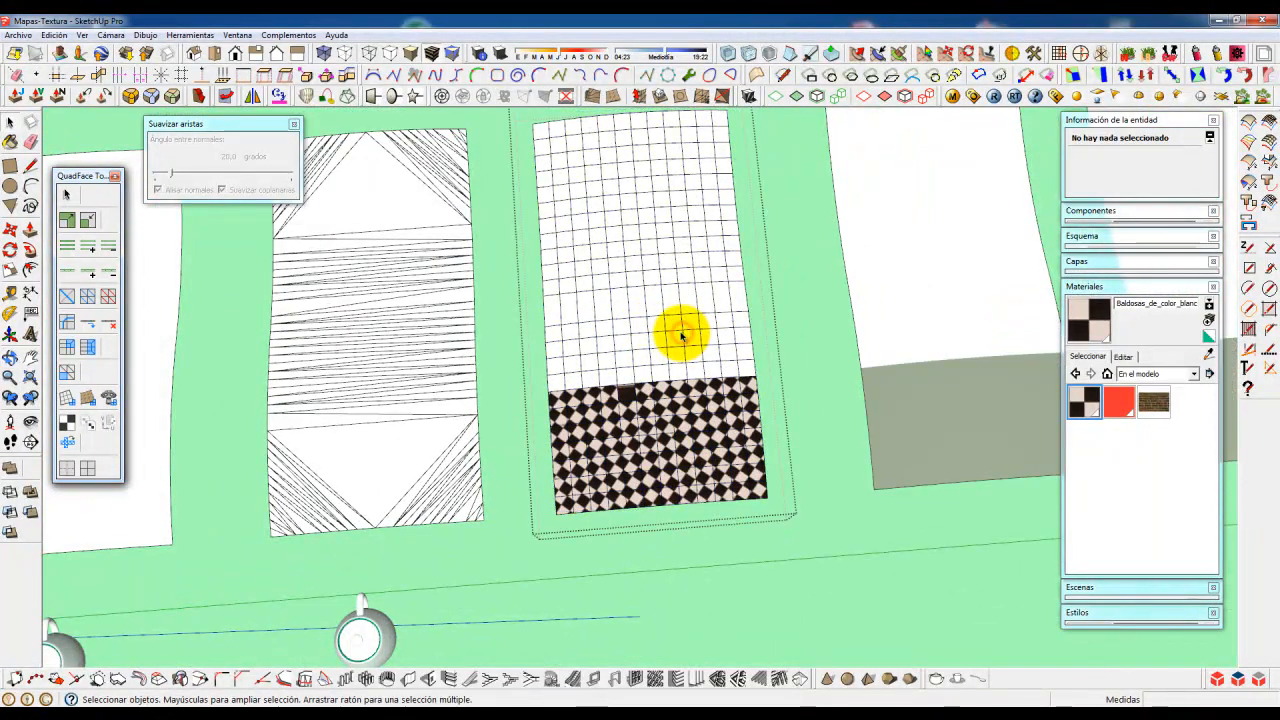
{"action": "left_click", "coordinate": [899, 48]}
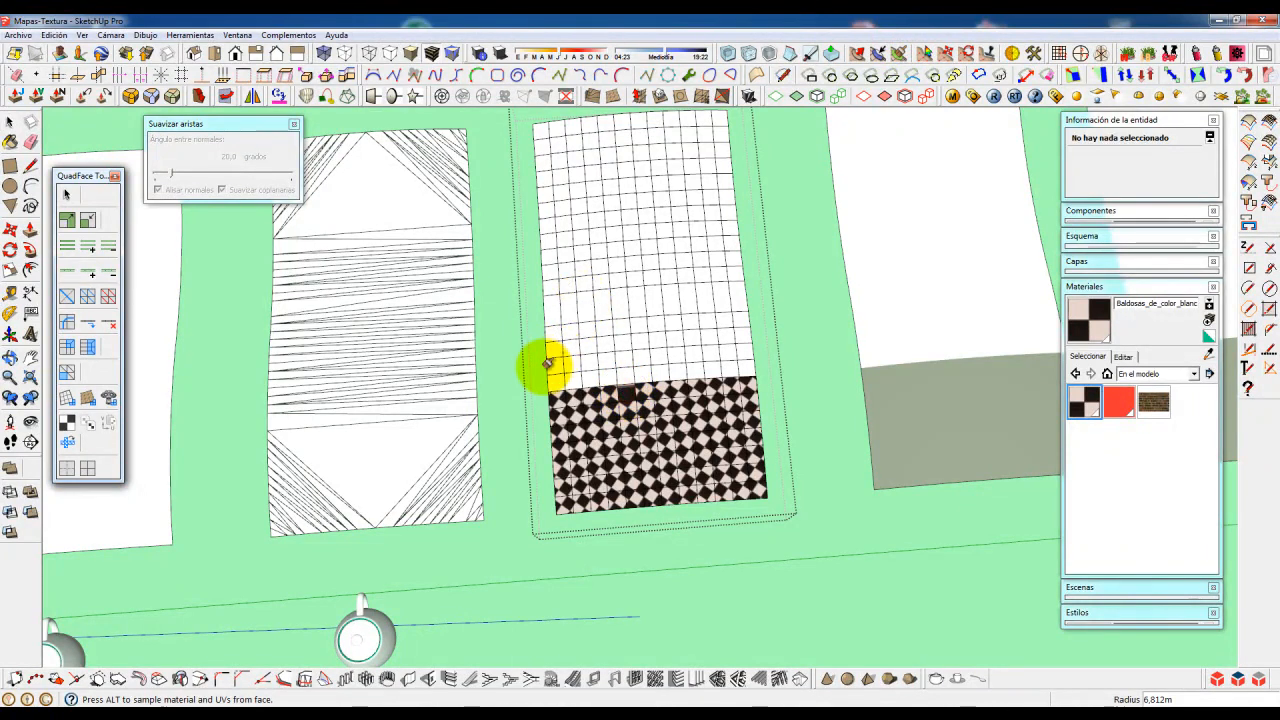
{"action": "mouse_move", "coordinate": [556, 358]}
{"action": "left_mouse_down"}
{"action": "mouse_move", "coordinate": [710, 348]}
{"action": "mouse_move", "coordinate": [737, 331]}
{"action": "mouse_move", "coordinate": [551, 337]}
{"action": "mouse_move", "coordinate": [589, 345]}
{"action": "mouse_move", "coordinate": [557, 320]}
{"action": "mouse_move", "coordinate": [571, 306]}
{"action": "mouse_move", "coordinate": [734, 286]}
{"action": "mouse_move", "coordinate": [554, 301]}
{"action": "mouse_move", "coordinate": [563, 277]}
{"action": "mouse_move", "coordinate": [735, 258]}
{"action": "mouse_move", "coordinate": [571, 248]}
{"action": "mouse_move", "coordinate": [623, 230]}
{"action": "mouse_move", "coordinate": [732, 236]}
{"action": "mouse_move", "coordinate": [671, 223]}
{"action": "left_mouse_up"}
{"action": "scroll", "coordinate": [601, 380], "scroll_direction": "down", "scroll_amount": 1}
{"action": "scroll", "coordinate": [597, 378], "scroll_direction": "down", "scroll_amount": 1}
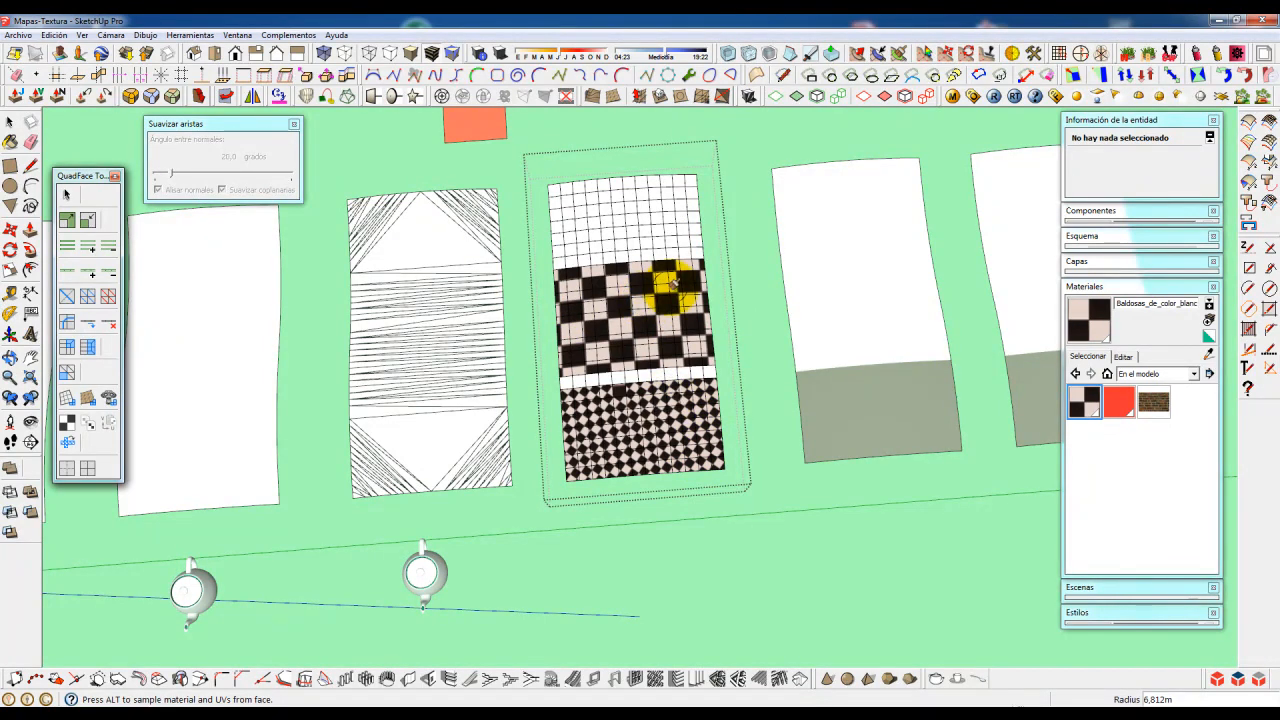
- Close the fourth surface's group and select the smooth fifth surface to inspect its entity type
{"action": "key", "text": "space"}
{"action": "left_click", "coordinate": [773, 409]}
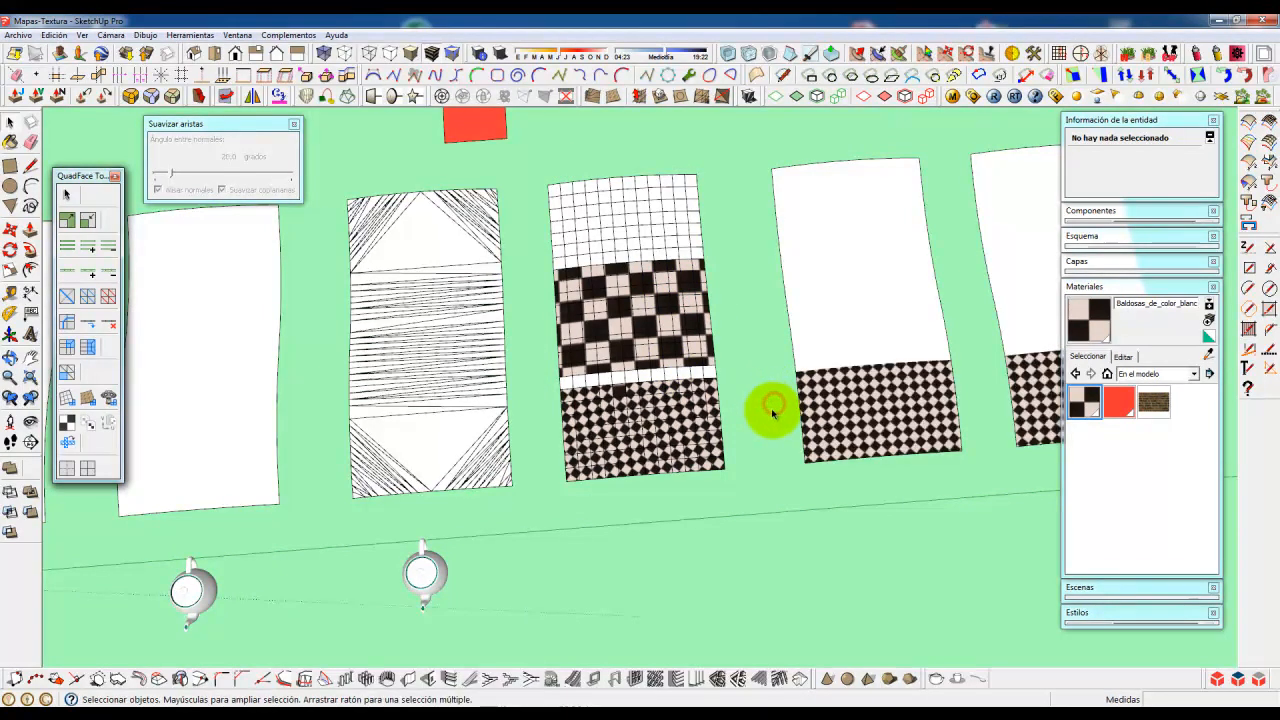
{"action": "scroll", "coordinate": [756, 421], "scroll_direction": "down", "scroll_amount": 2}
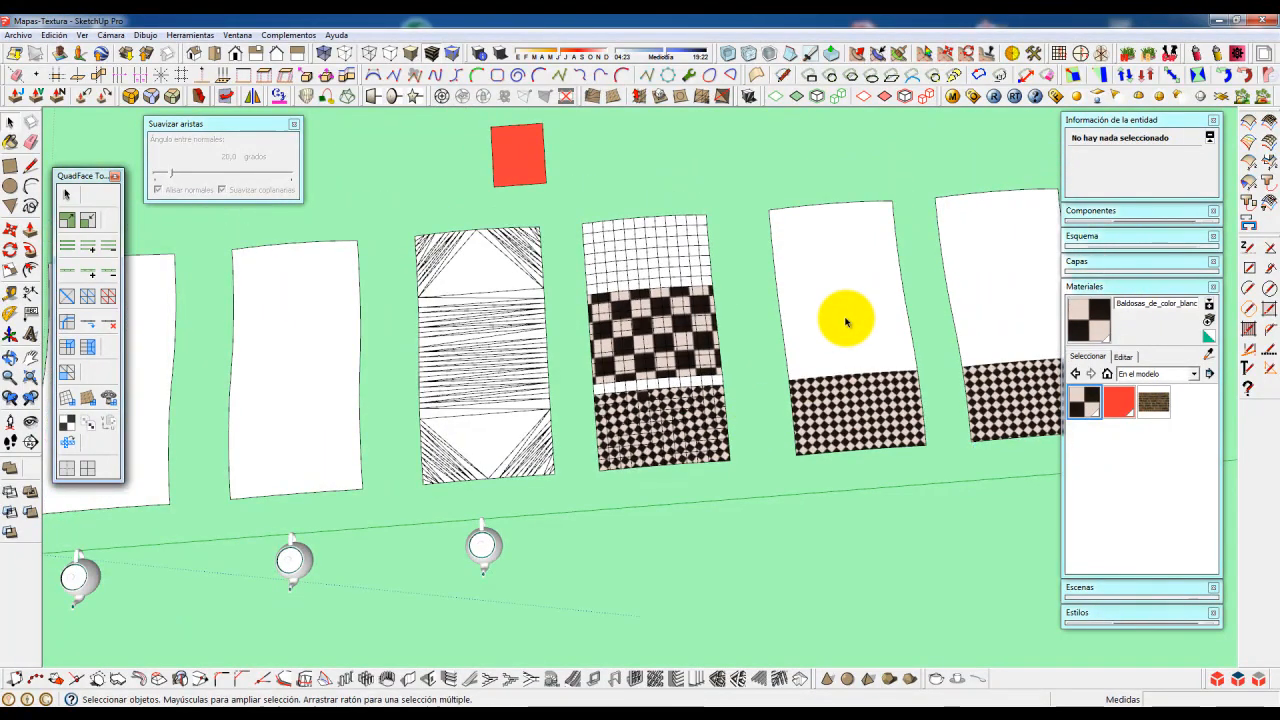
{"action": "left_click", "coordinate": [845, 330]}
{"action": "scroll", "coordinate": [845, 333], "scroll_direction": "up", "scroll_amount": 3}
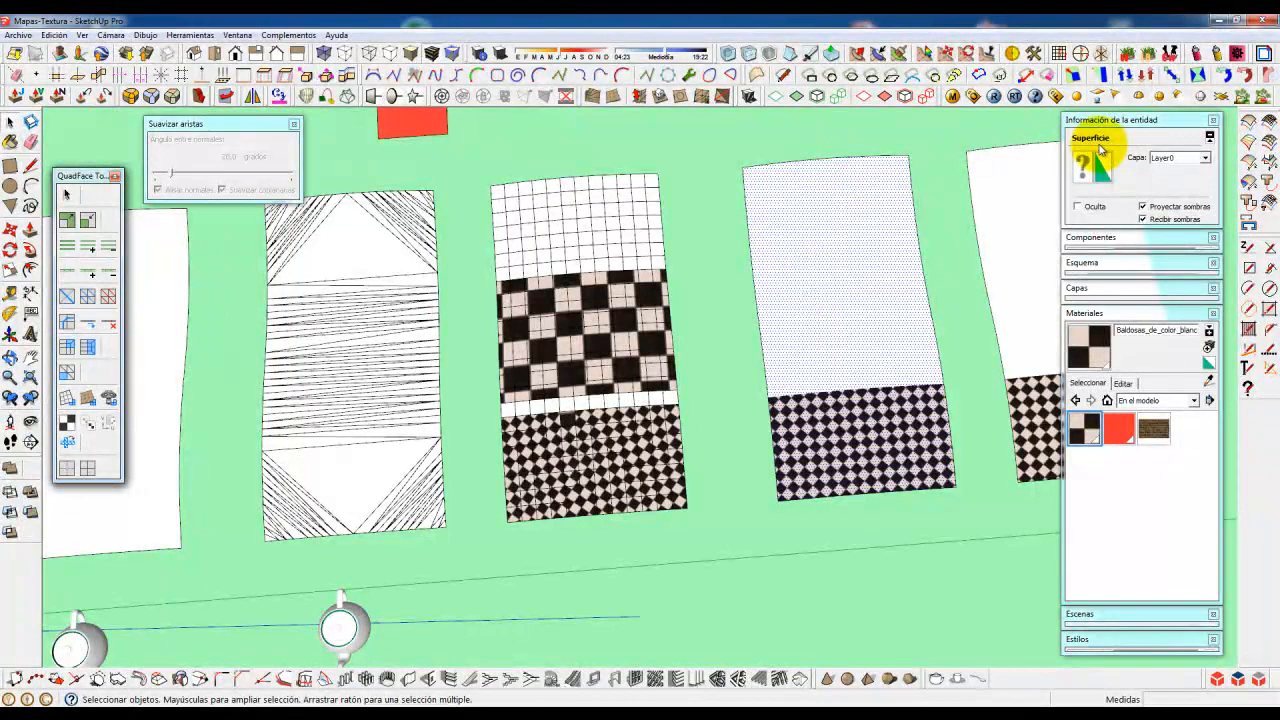
{"action": "left_click", "coordinate": [942, 222]}
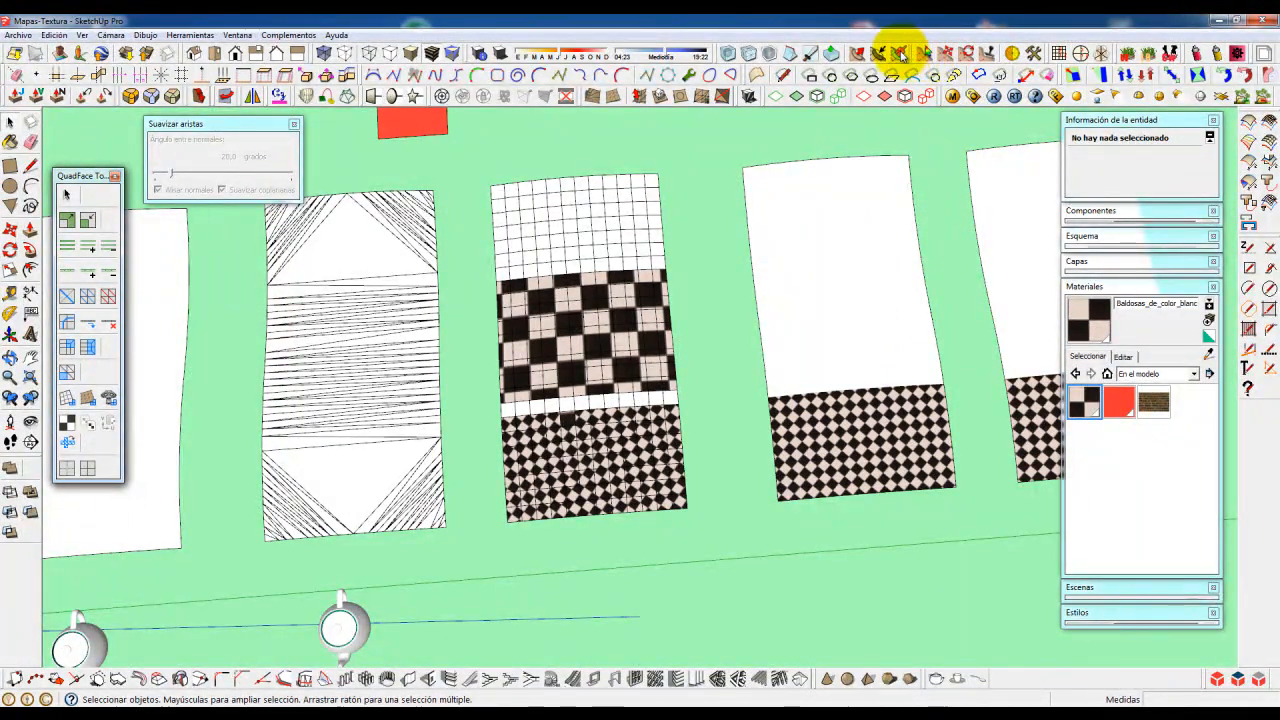
- Brush a band of small tiles across the fifth surface, slightly above its existing tiled area
{"action": "left_click", "coordinate": [848, 96]}
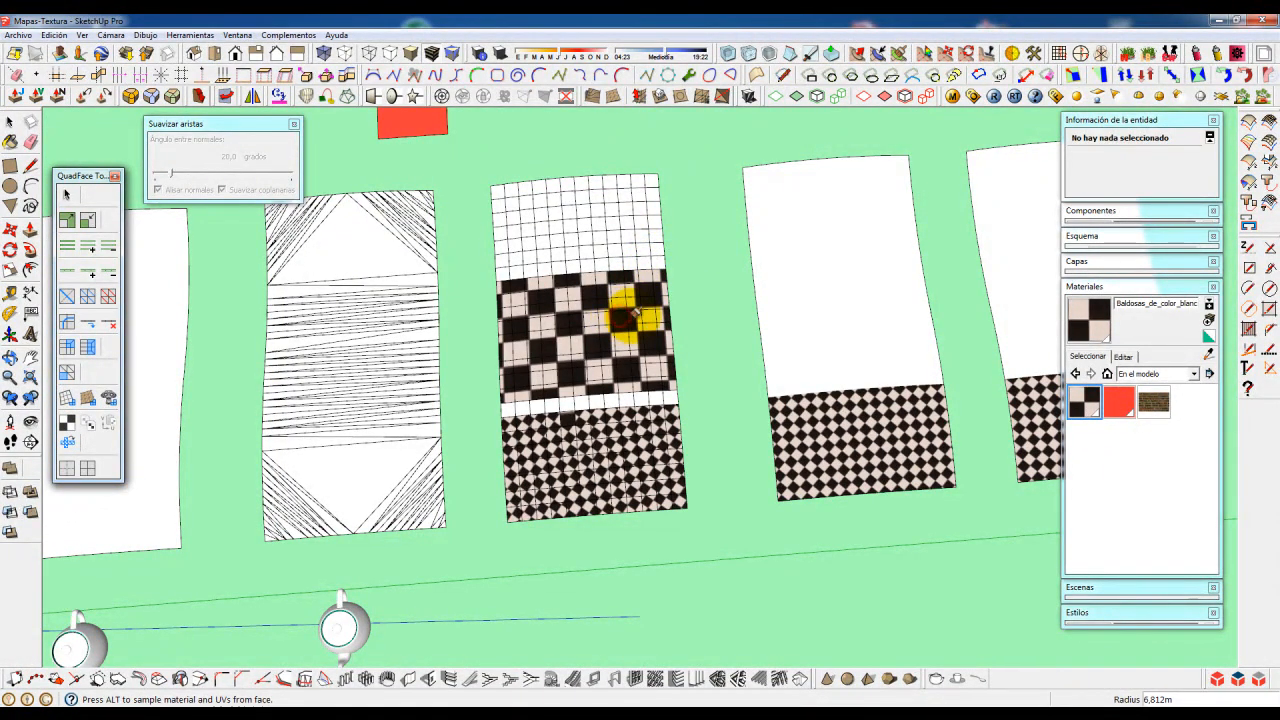
{"action": "mouse_move", "coordinate": [773, 371]}
{"action": "left_mouse_down"}
{"action": "mouse_move", "coordinate": [926, 360]}
{"action": "mouse_move", "coordinate": [880, 349]}
{"action": "mouse_move", "coordinate": [785, 362]}
{"action": "mouse_move", "coordinate": [698, 477]}
{"action": "mouse_move", "coordinate": [815, 470]}
{"action": "mouse_move", "coordinate": [890, 437]}
{"action": "left_mouse_up"}
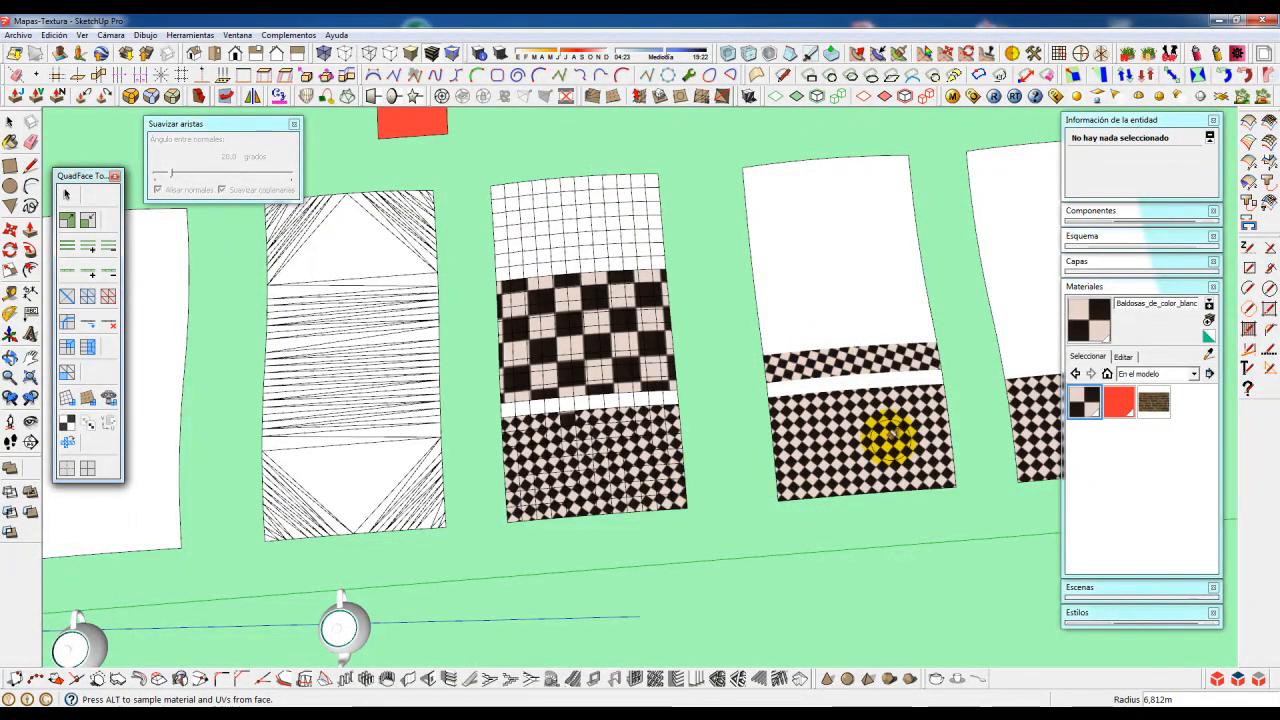
{"action": "scroll", "coordinate": [856, 418], "scroll_direction": "up", "scroll_amount": 1}
{"action": "middle_click_drag", "start_coordinate": [850, 419], "coordinate": [787, 431], "text": "shift"}
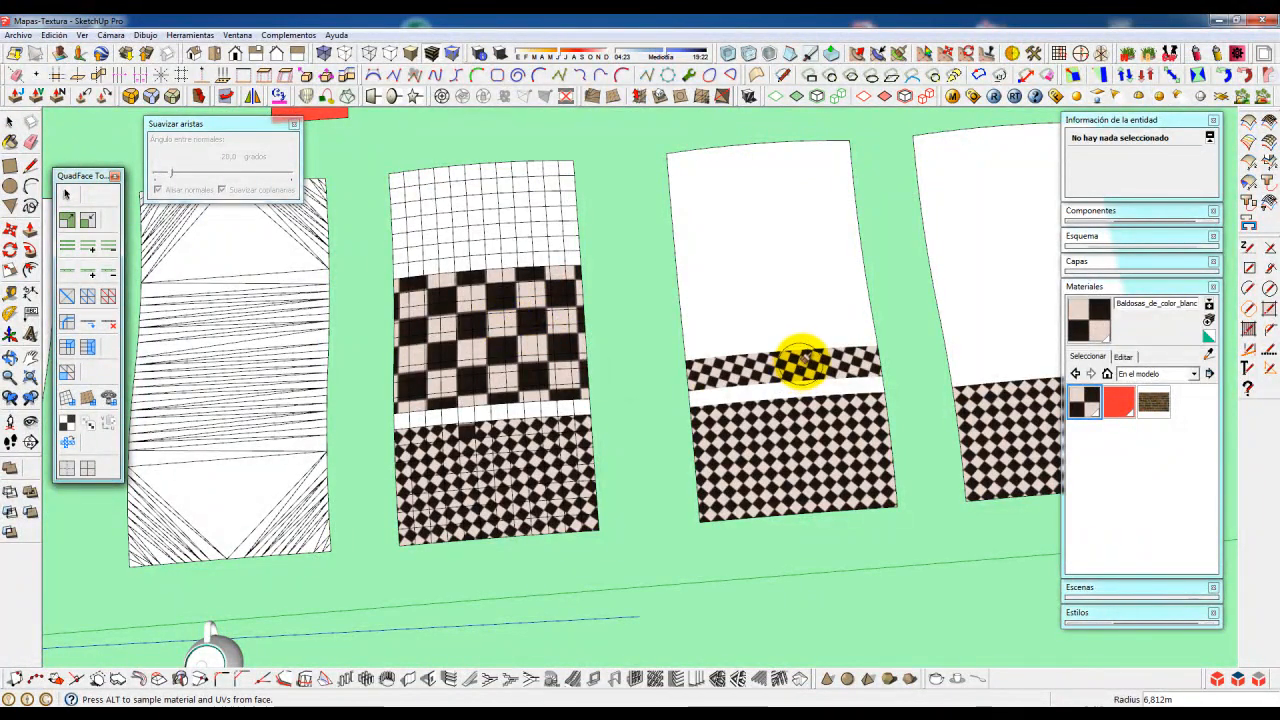
{"action": "scroll", "coordinate": [803, 362], "scroll_direction": "up", "scroll_amount": 1}
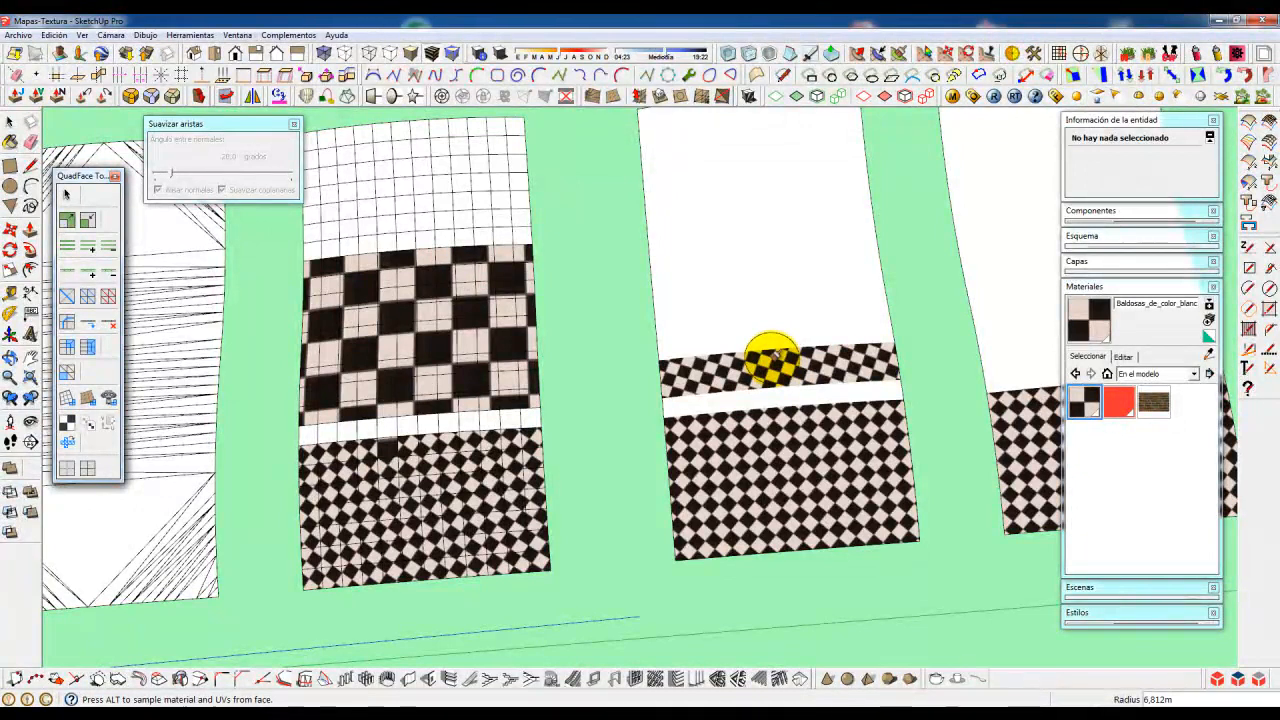
- Select the smooth fifth surface and display the model's hidden geometry to expose the individual faces
{"action": "key", "text": "space"}
{"action": "left_click", "coordinate": [772, 362]}
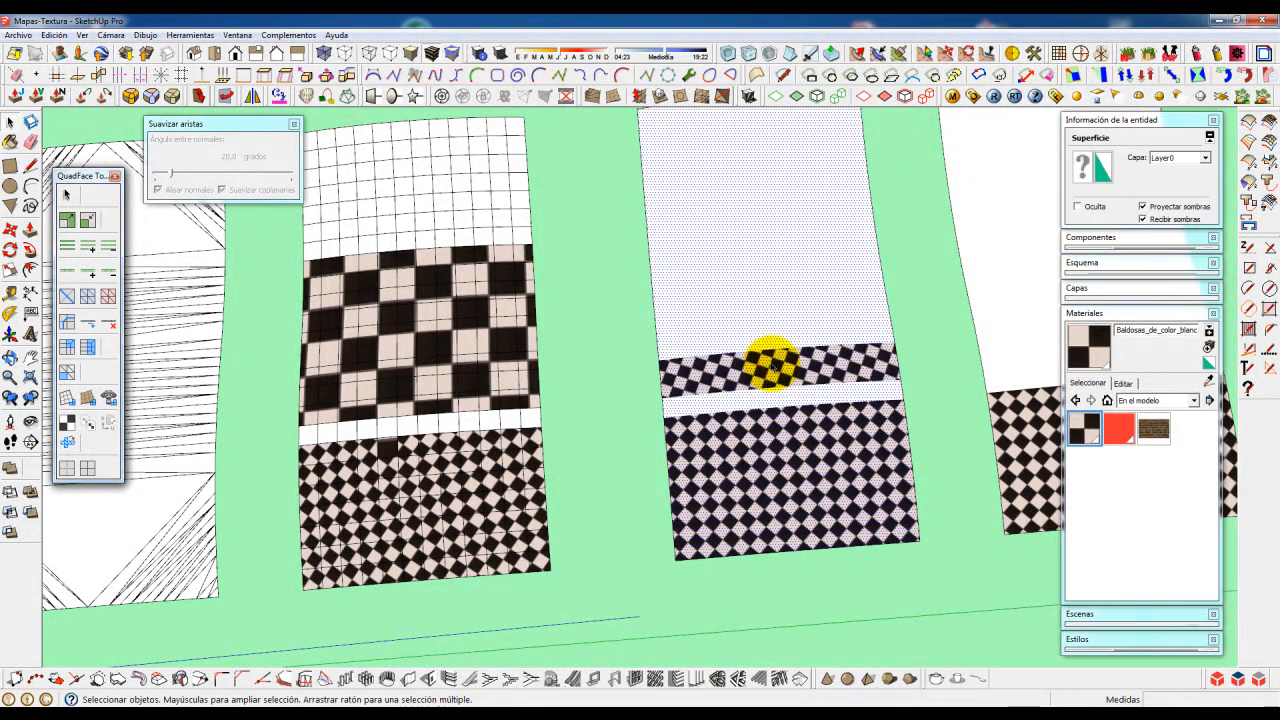
{"action": "scroll", "coordinate": [772, 366], "scroll_direction": "down", "scroll_amount": 3}
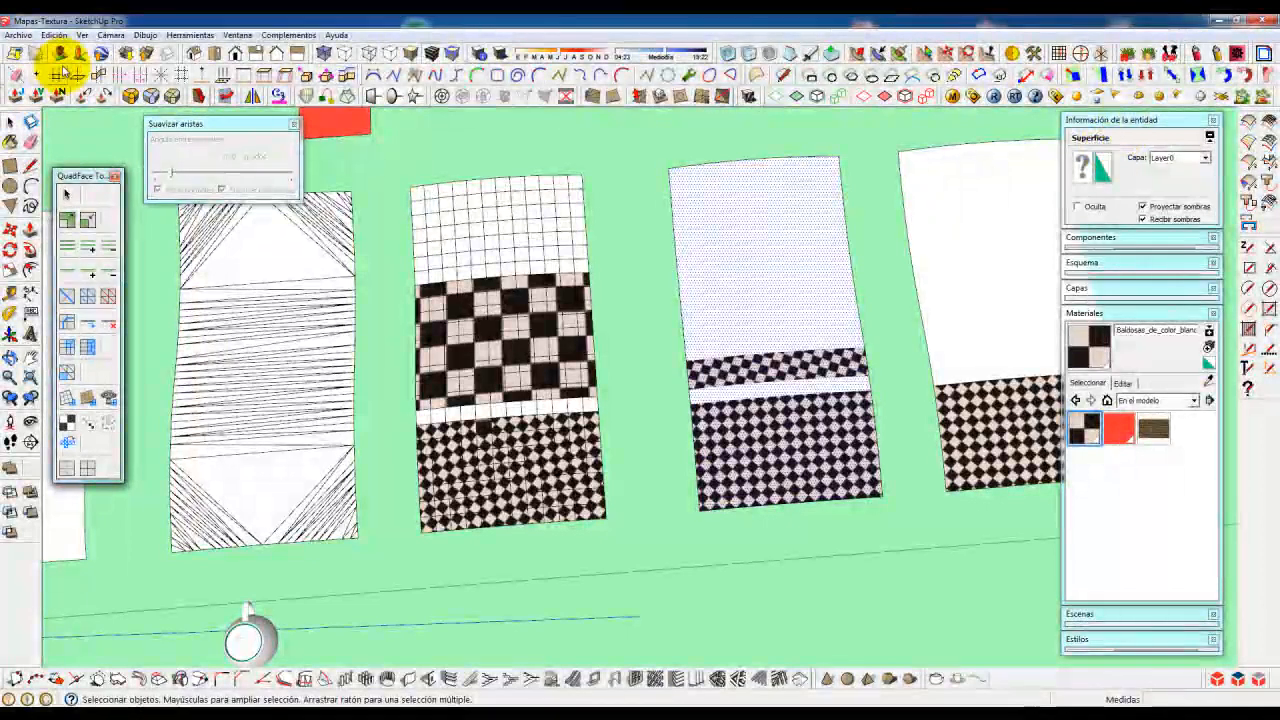
{"action": "left_click", "coordinate": [82, 35]}
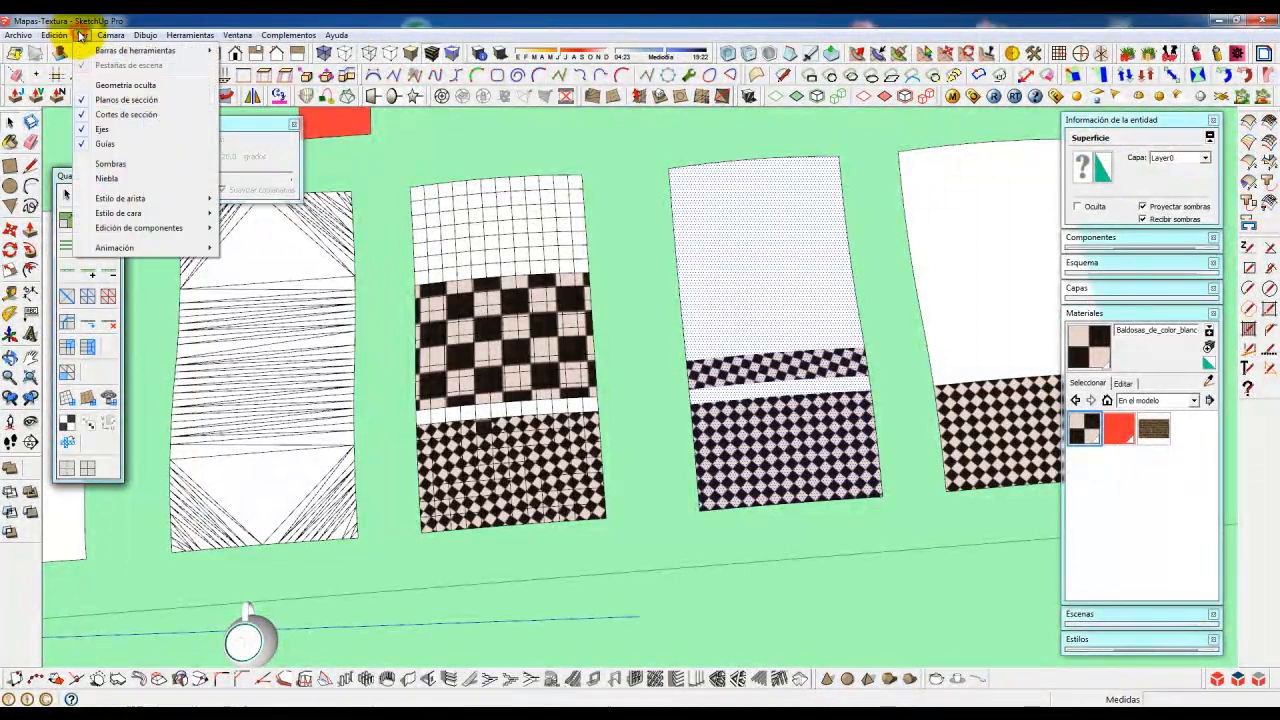
{"action": "left_click", "coordinate": [90, 85]}
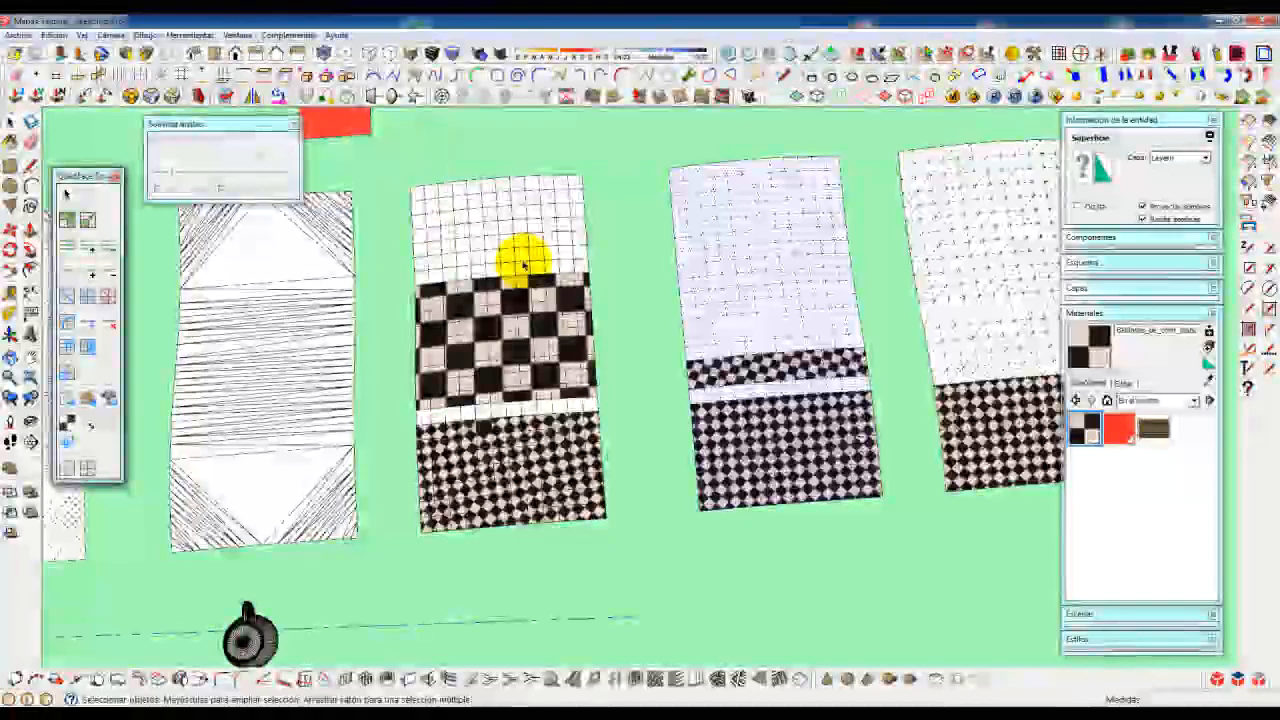
{"action": "left_click", "coordinate": [674, 386]}
{"action": "scroll", "coordinate": [752, 352], "scroll_direction": "up", "scroll_amount": 3}
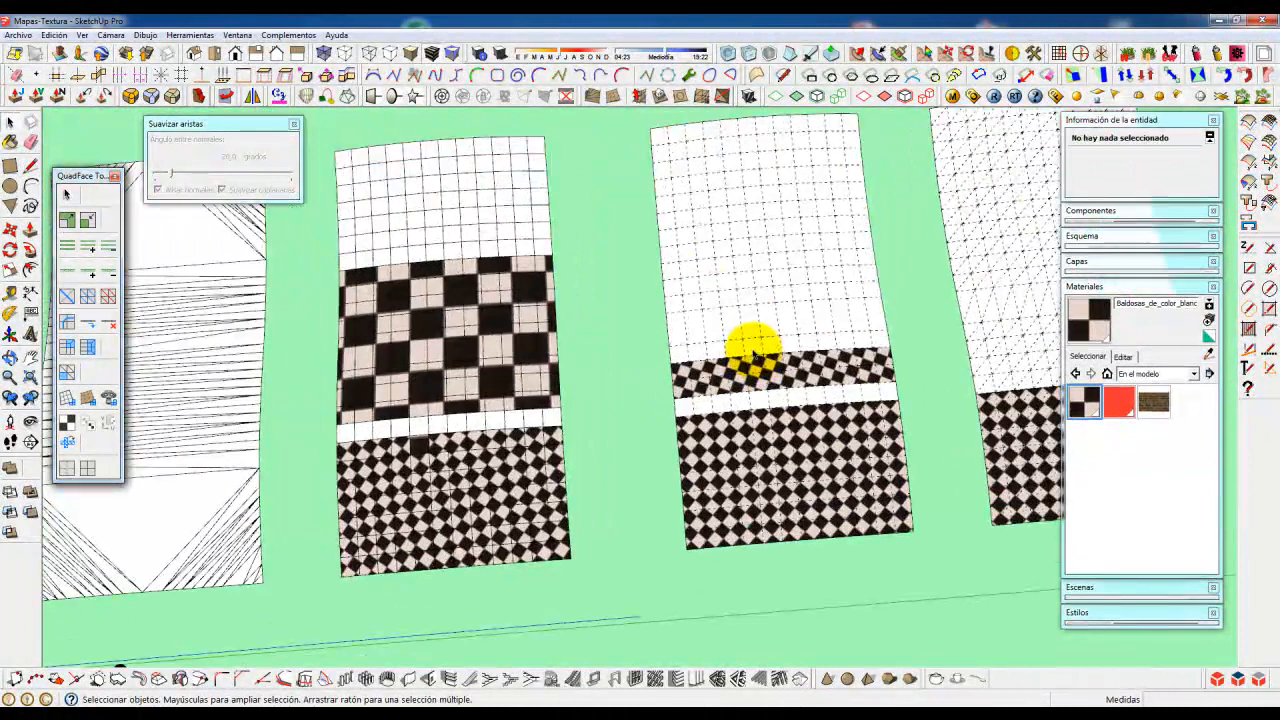
- Enlarge and rotate the tile texture on a single face of the fifth surface's narrow tiled band to follow its grid
{"action": "scroll", "coordinate": [758, 363], "scroll_direction": "up", "scroll_amount": 2}
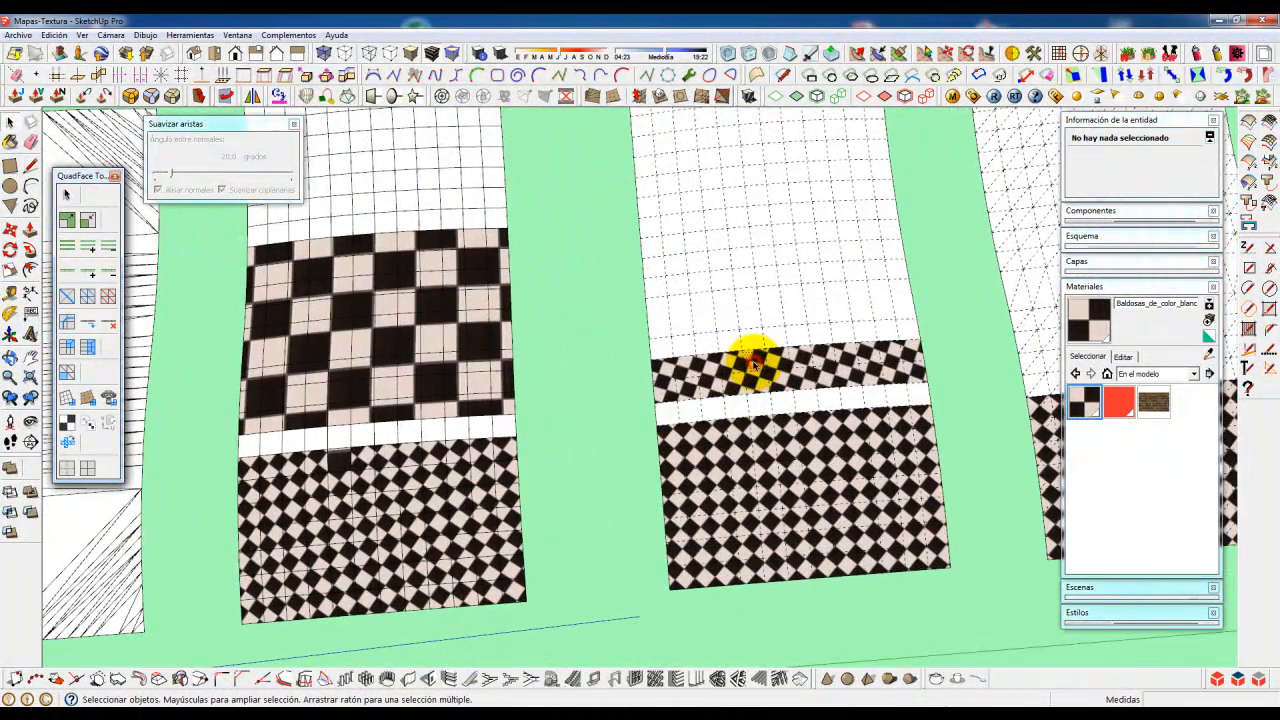
{"action": "left_click", "coordinate": [752, 366]}
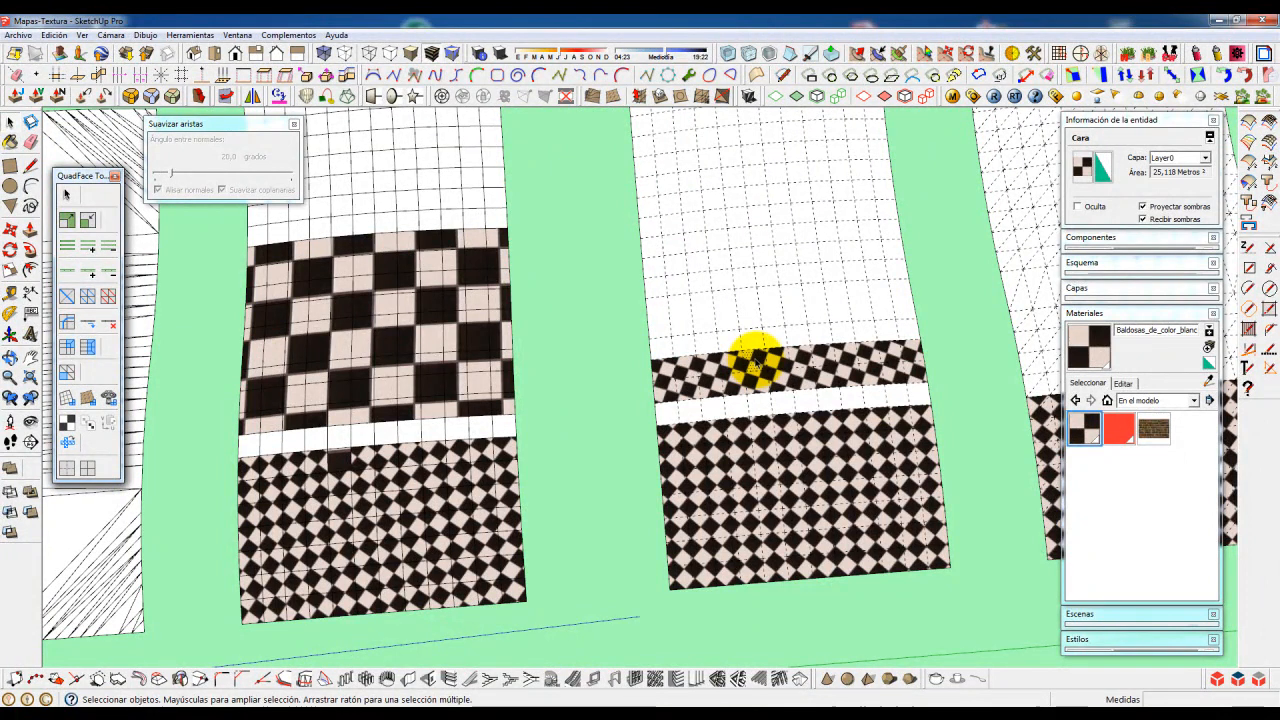
{"action": "right_click", "coordinate": [756, 364]}
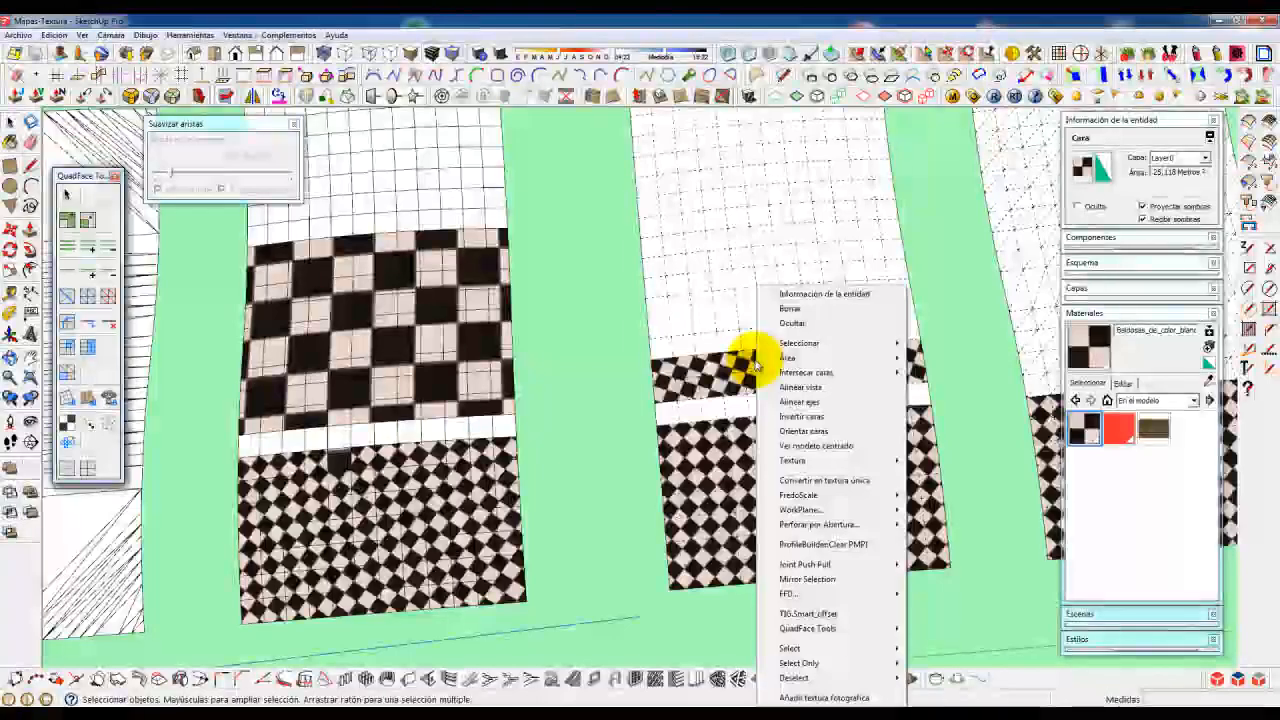
{"action": "mouse_move", "coordinate": [800, 462]}
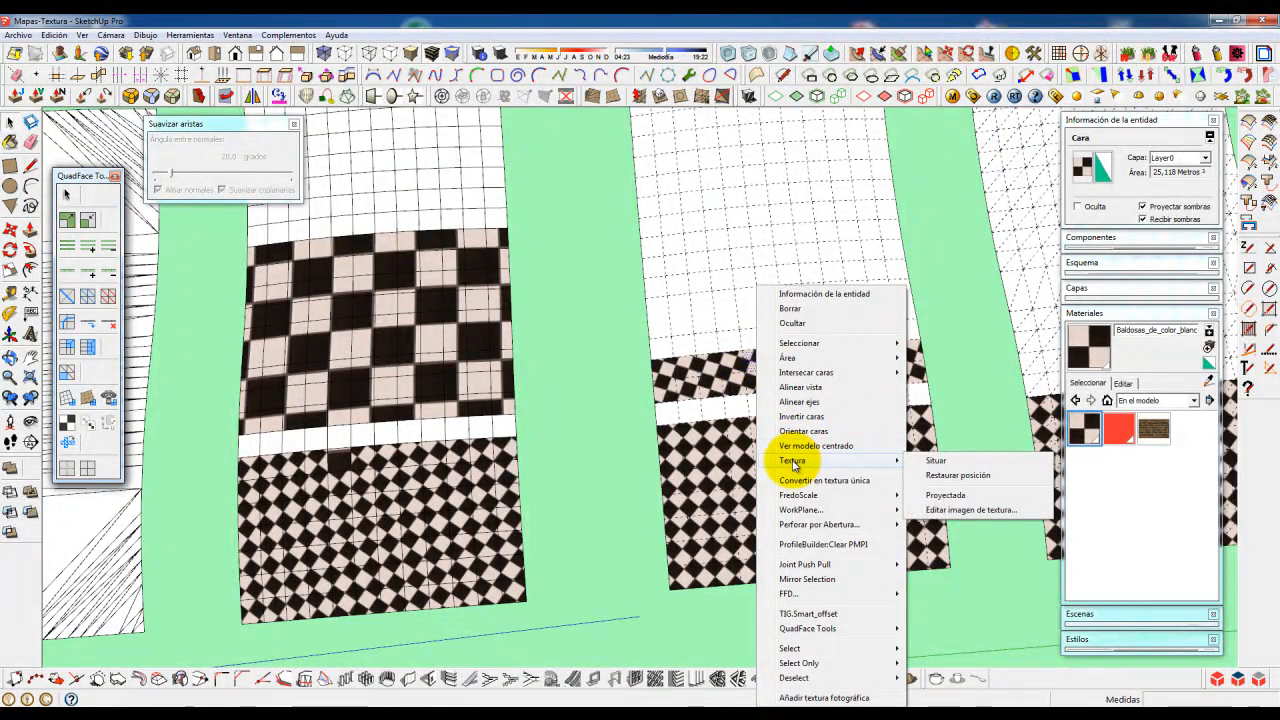
{"action": "left_click", "coordinate": [936, 462]}
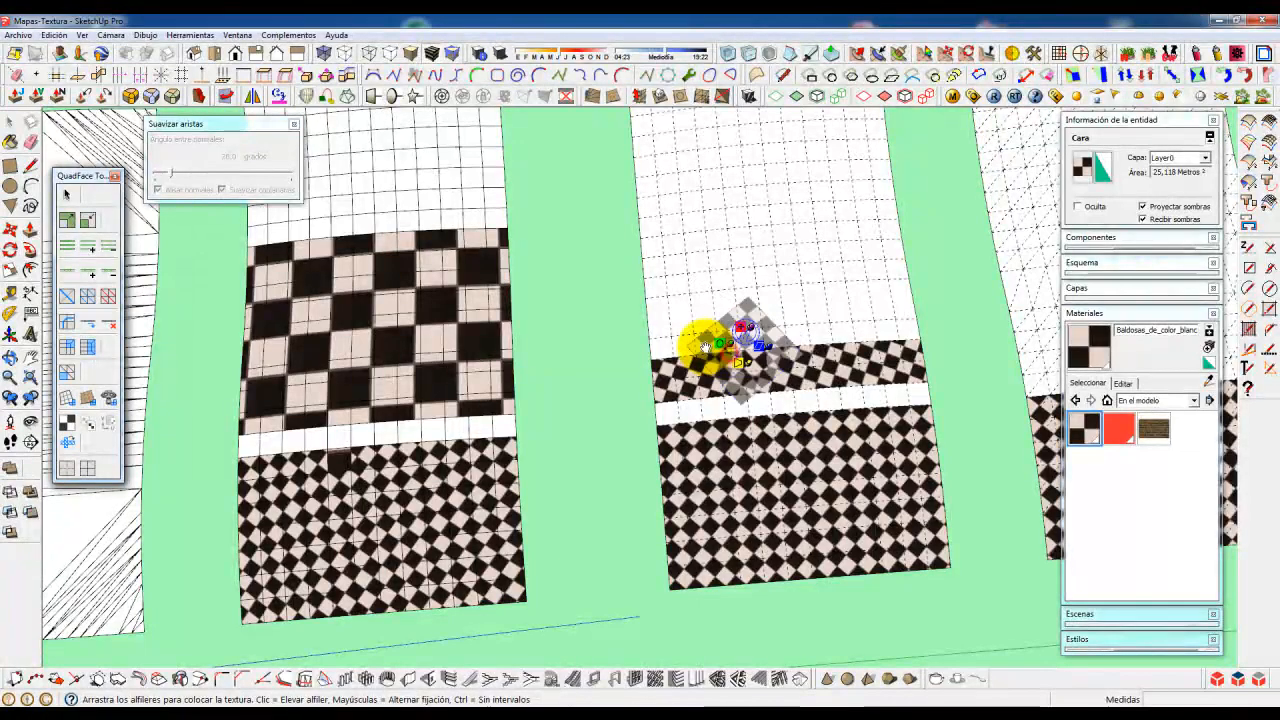
{"action": "left_click_drag", "start_coordinate": [692, 319], "coordinate": [641, 337]}
{"action": "right_click", "coordinate": [672, 347]}
{"action": "left_click", "coordinate": [706, 364]}
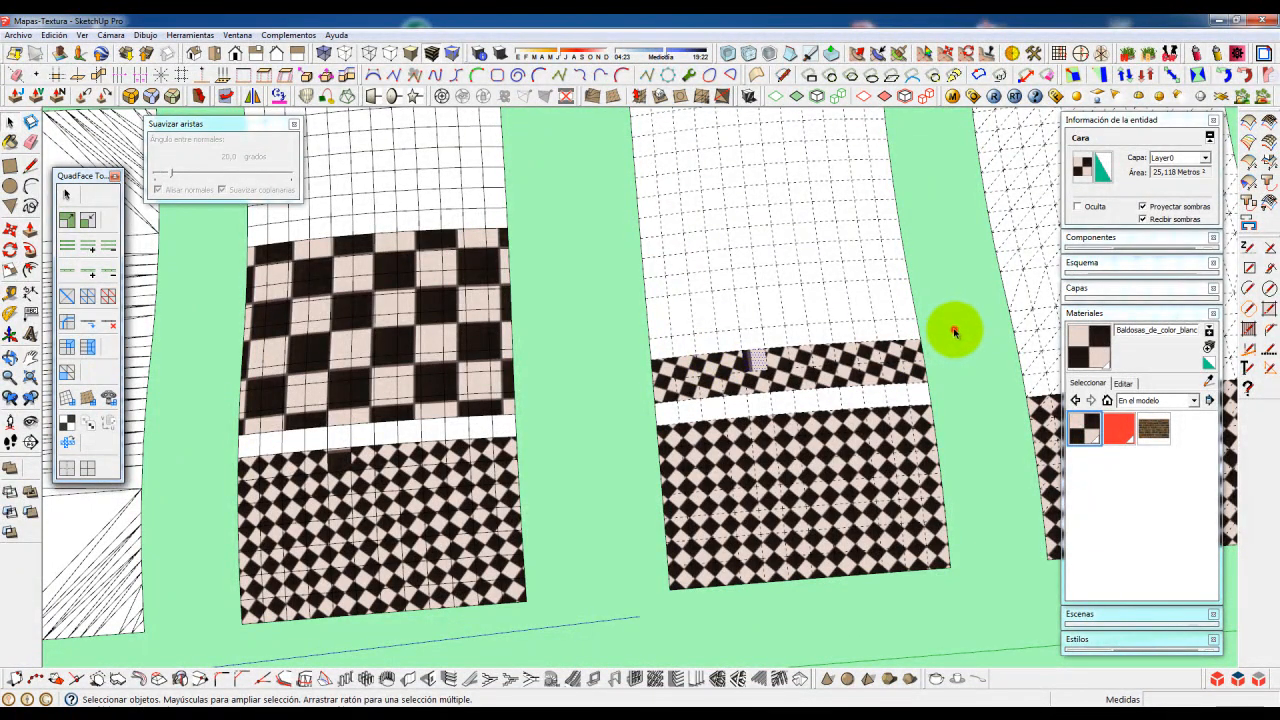
{"action": "left_click", "coordinate": [950, 333]}
{"action": "middle_click_drag", "start_coordinate": [862, 290], "coordinate": [831, 340]}
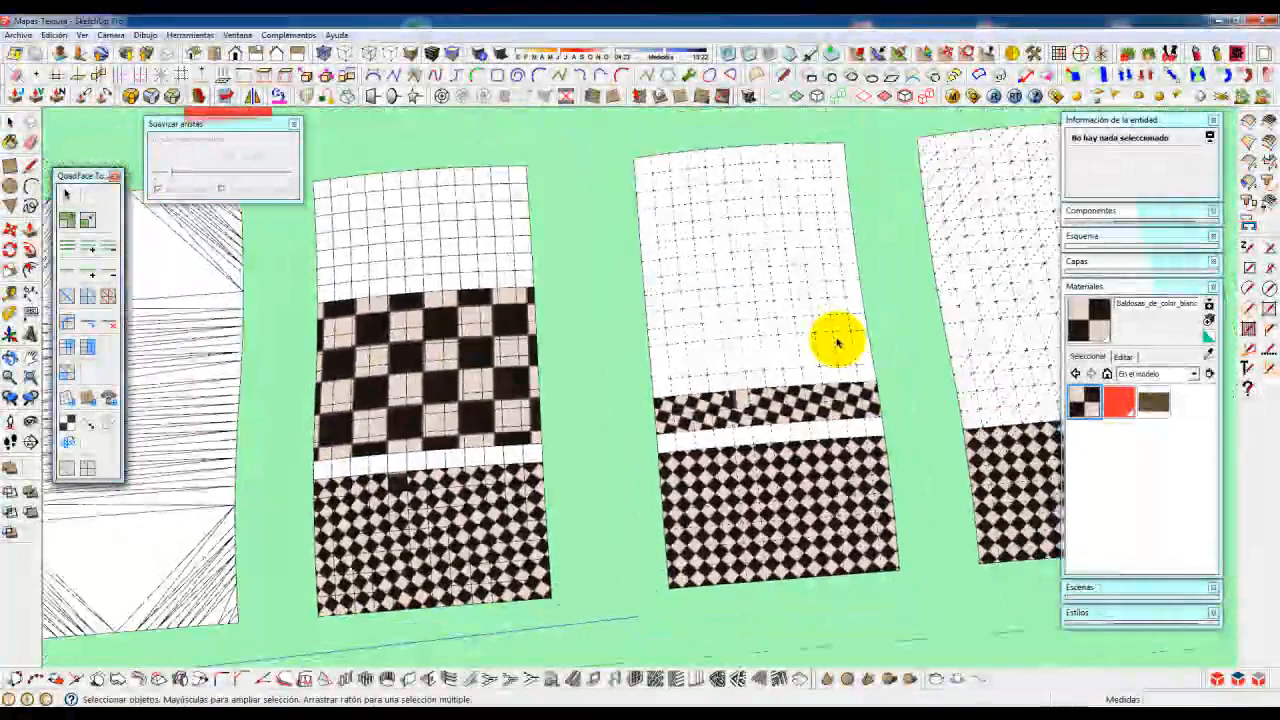
- Brush enlarged, grid-aligned tiles across the fifth surface's upper rows and over its lower small-tiled area, widening the brush radius to 17,527 m
{"action": "left_click", "coordinate": [900, 54]}
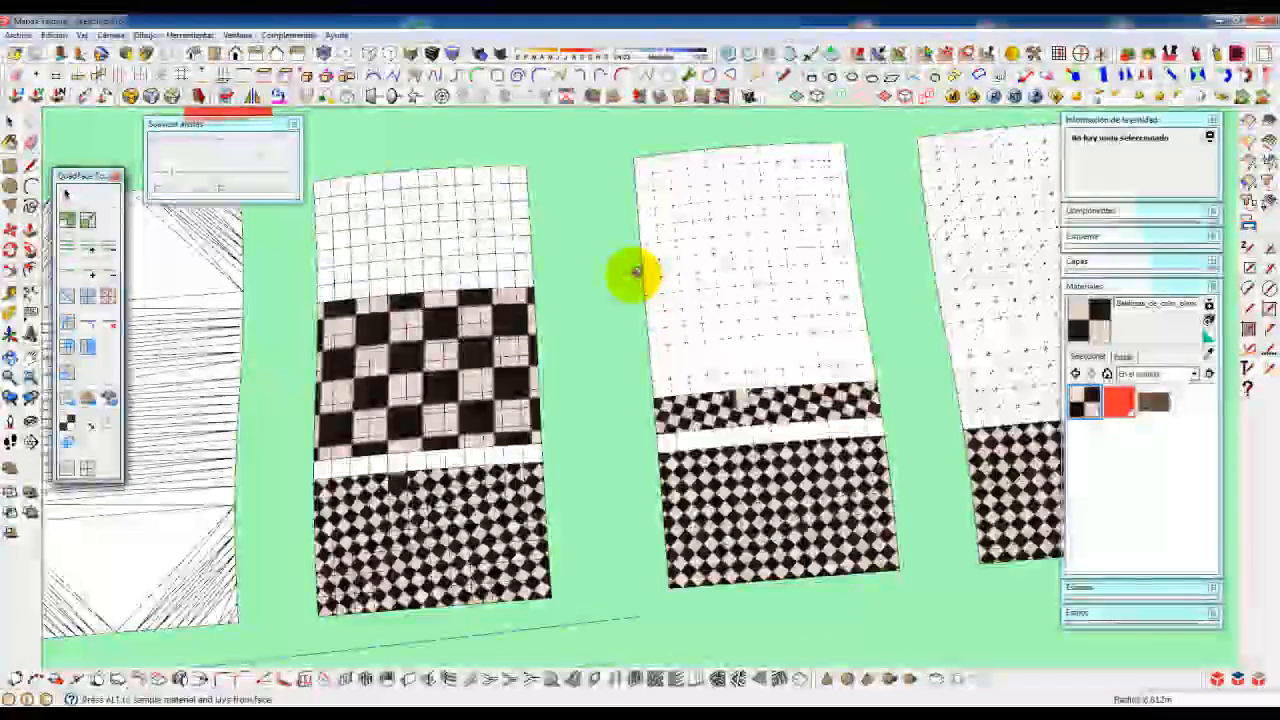
{"action": "mouse_move", "coordinate": [638, 268]}
{"action": "left_mouse_down"}
{"action": "mouse_move", "coordinate": [805, 252]}
{"action": "mouse_move", "coordinate": [855, 268]}
{"action": "mouse_move", "coordinate": [673, 281]}
{"action": "mouse_move", "coordinate": [651, 251]}
{"action": "mouse_move", "coordinate": [826, 229]}
{"action": "mouse_move", "coordinate": [840, 214]}
{"action": "mouse_move", "coordinate": [760, 206]}
{"action": "mouse_move", "coordinate": [647, 225]}
{"action": "left_mouse_up"}
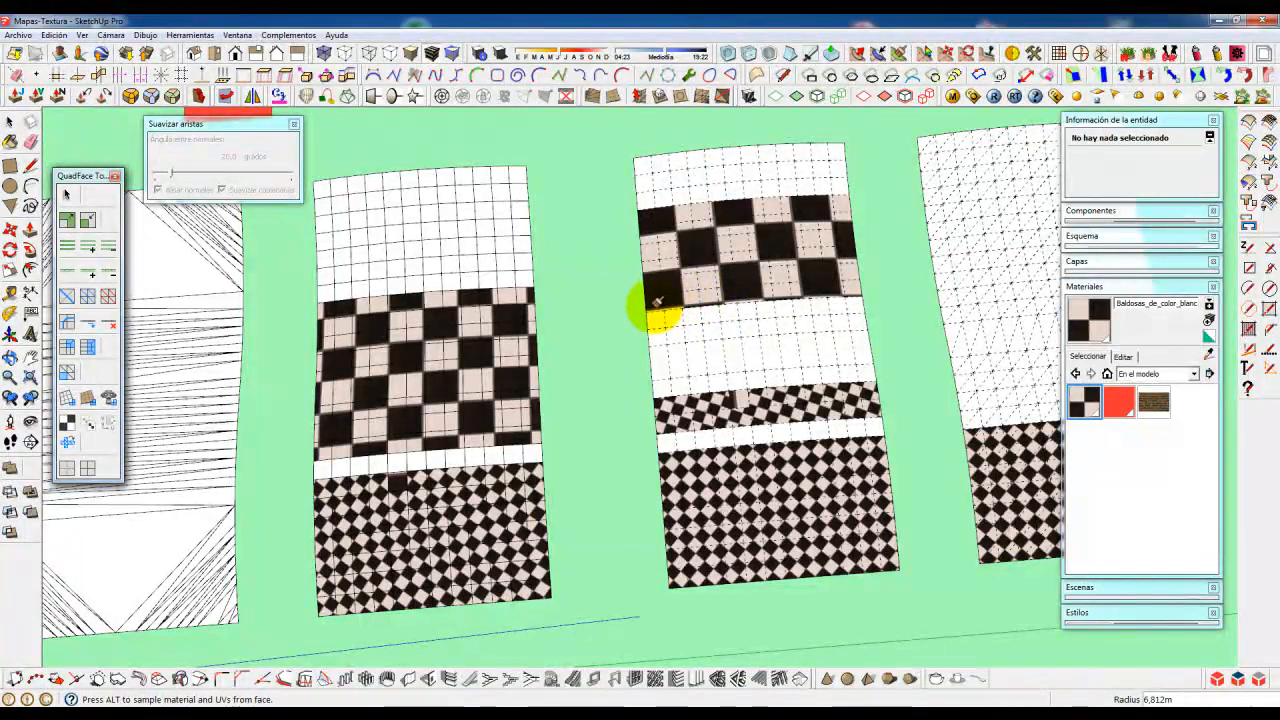
{"action": "mouse_move", "coordinate": [673, 452]}
{"action": "left_mouse_down"}
{"action": "mouse_move", "coordinate": [694, 491]}
{"action": "mouse_move", "coordinate": [845, 488]}
{"action": "mouse_move", "coordinate": [880, 508]}
{"action": "mouse_move", "coordinate": [738, 506]}
{"action": "left_mouse_up"}
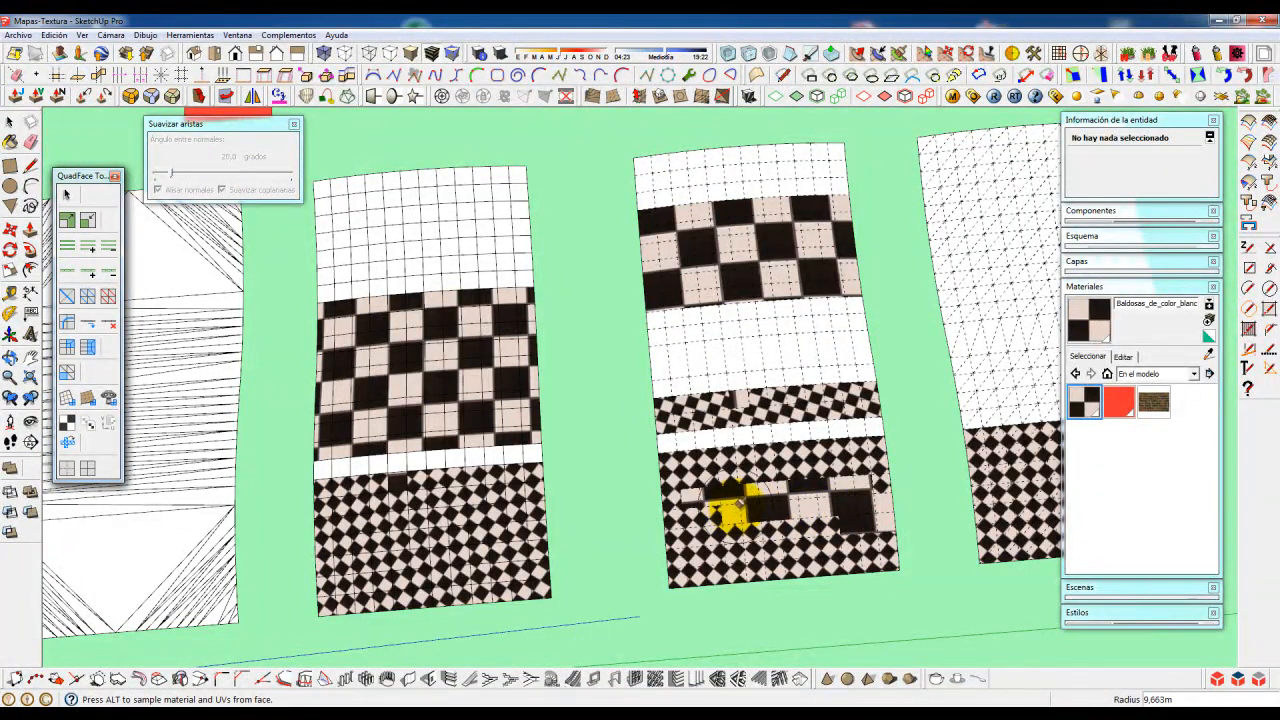
{"action": "mouse_move", "coordinate": [735, 510]}
{"action": "left_mouse_down"}
{"action": "mouse_move", "coordinate": [651, 534]}
{"action": "mouse_move", "coordinate": [805, 545]}
{"action": "mouse_move", "coordinate": [794, 529]}
{"action": "mouse_move", "coordinate": [892, 529]}
{"action": "mouse_move", "coordinate": [880, 480]}
{"action": "mouse_move", "coordinate": [851, 457]}
{"action": "mouse_move", "coordinate": [677, 457]}
{"action": "mouse_move", "coordinate": [680, 437]}
{"action": "mouse_move", "coordinate": [835, 430]}
{"action": "left_mouse_up"}
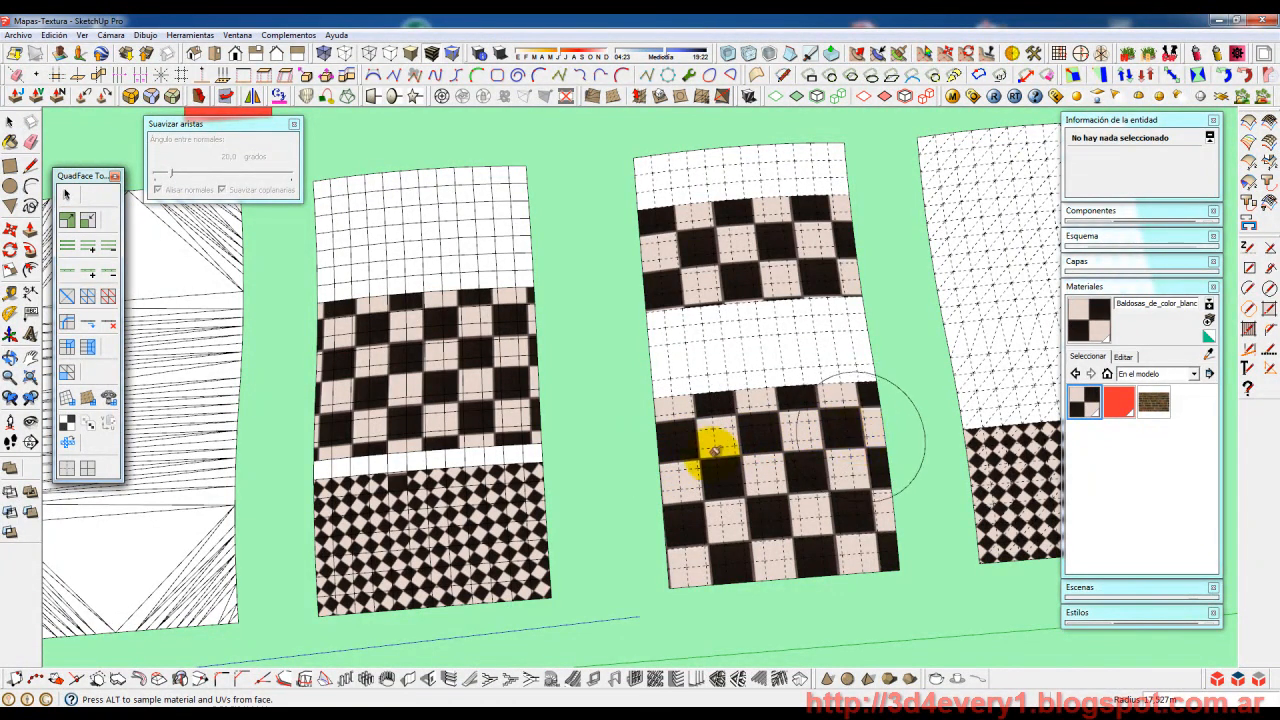
- Sample the fifth surface's enlarged tiles and brush them over the sixth surface's triangulated faces above its small tiles, leaving the uppermost rows blank
{"action": "scroll", "coordinate": [716, 450], "scroll_direction": "down", "scroll_amount": 2}
{"action": "left_click", "coordinate": [786, 543]}
{"action": "middle_click_drag", "start_coordinate": [850, 537], "coordinate": [740, 530], "text": "shift"}
{"action": "scroll", "coordinate": [806, 391], "scroll_direction": "up", "scroll_amount": 2}
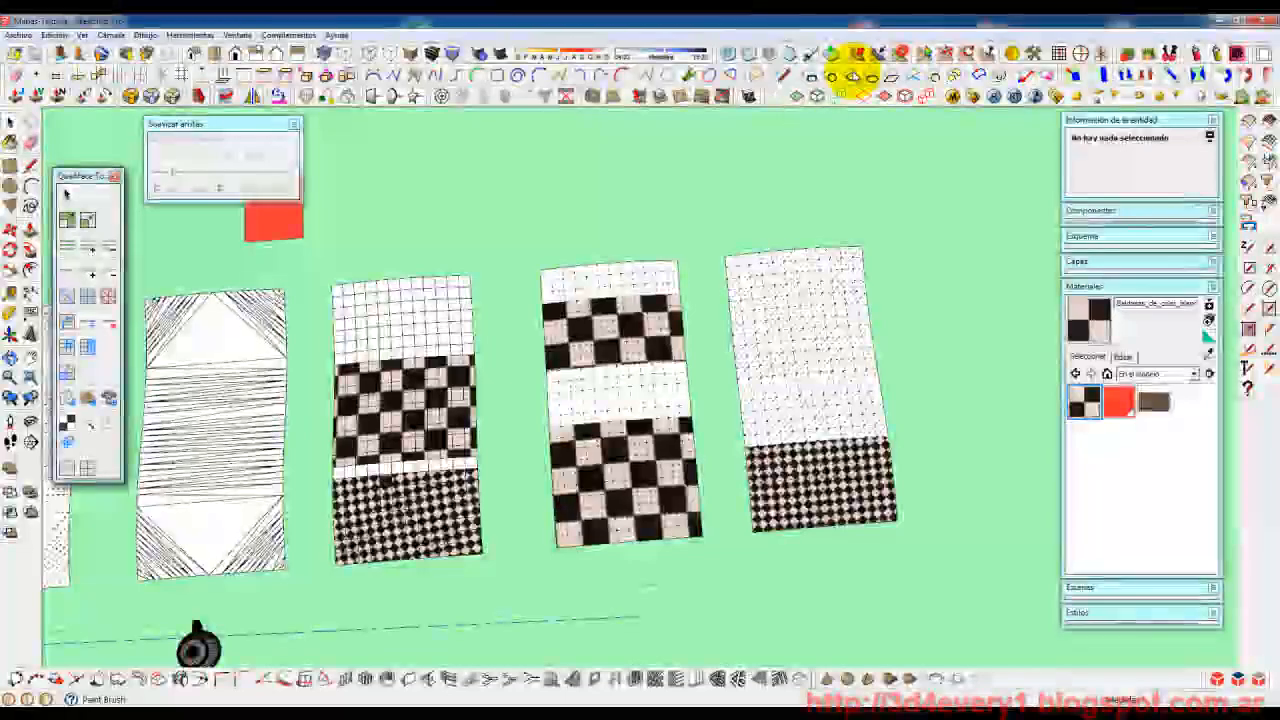
{"action": "key", "text": "b"}
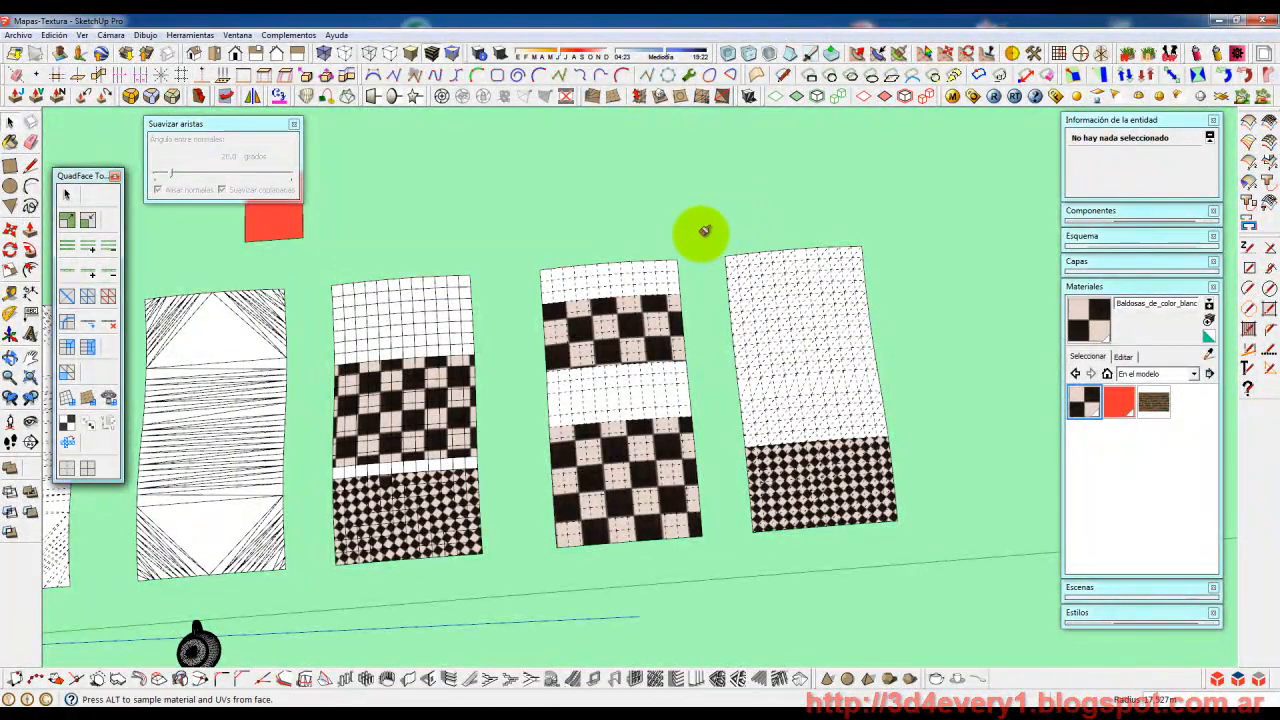
{"action": "left_click", "coordinate": [635, 320]}
{"action": "left_click", "coordinate": [746, 406]}
{"action": "left_click", "coordinate": [871, 402]}
{"action": "left_click", "coordinate": [756, 356]}
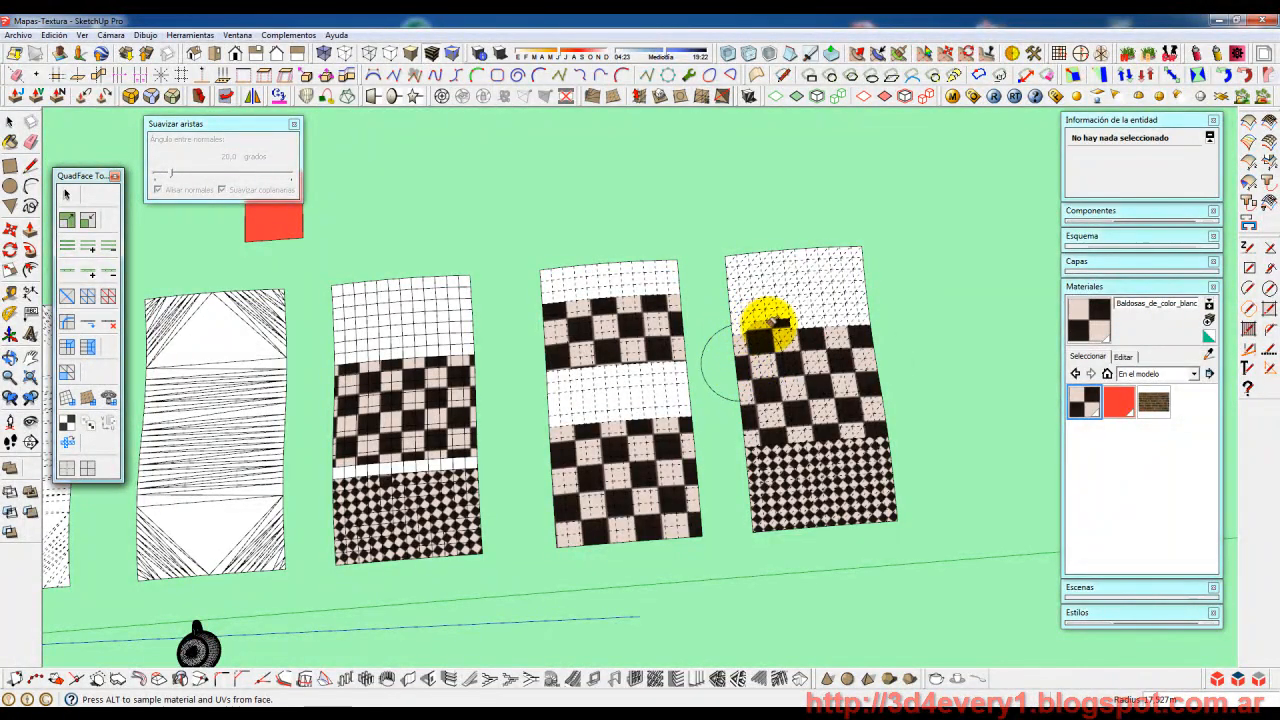
{"action": "left_click", "coordinate": [786, 318]}
{"action": "left_click", "coordinate": [857, 314]}
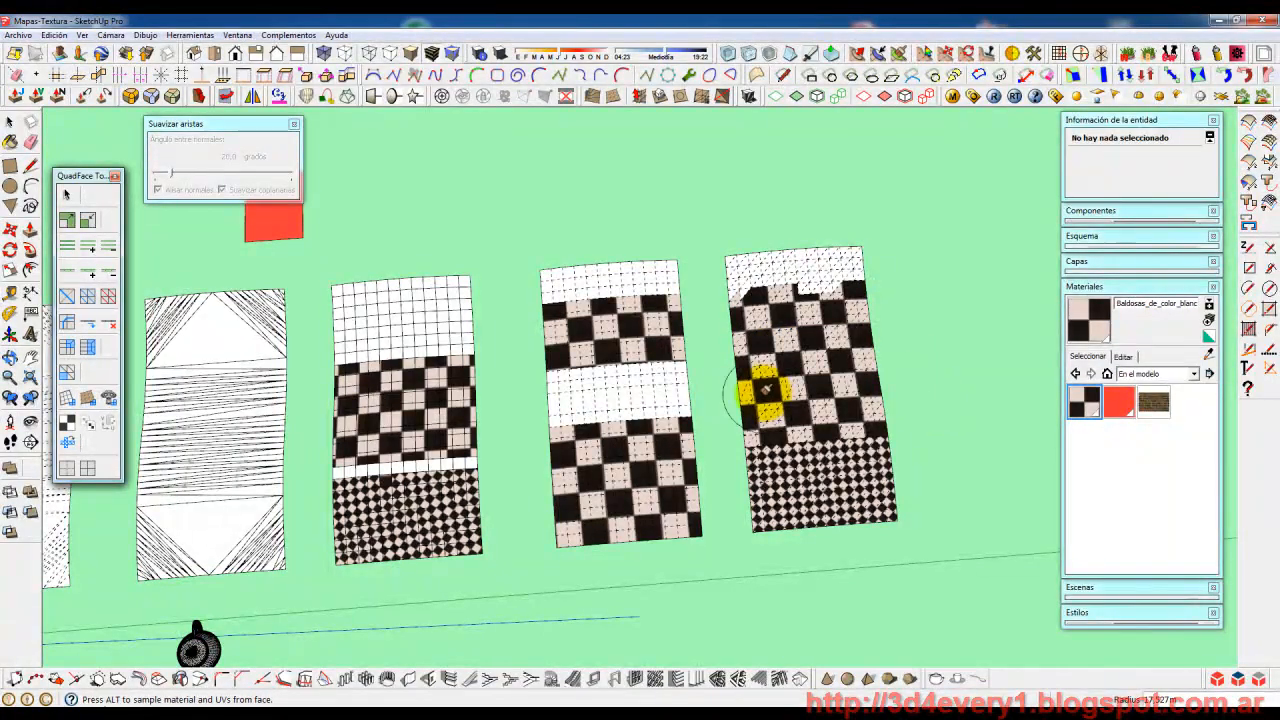
- Compare the meshes along the row of surfaces, picking faces on the triangulated third surface and the gridded fourth and fifth surfaces
{"action": "scroll", "coordinate": [745, 395], "scroll_direction": "down", "scroll_amount": 1}
{"action": "middle_click_drag", "start_coordinate": [705, 401], "coordinate": [734, 372], "text": "shift"}
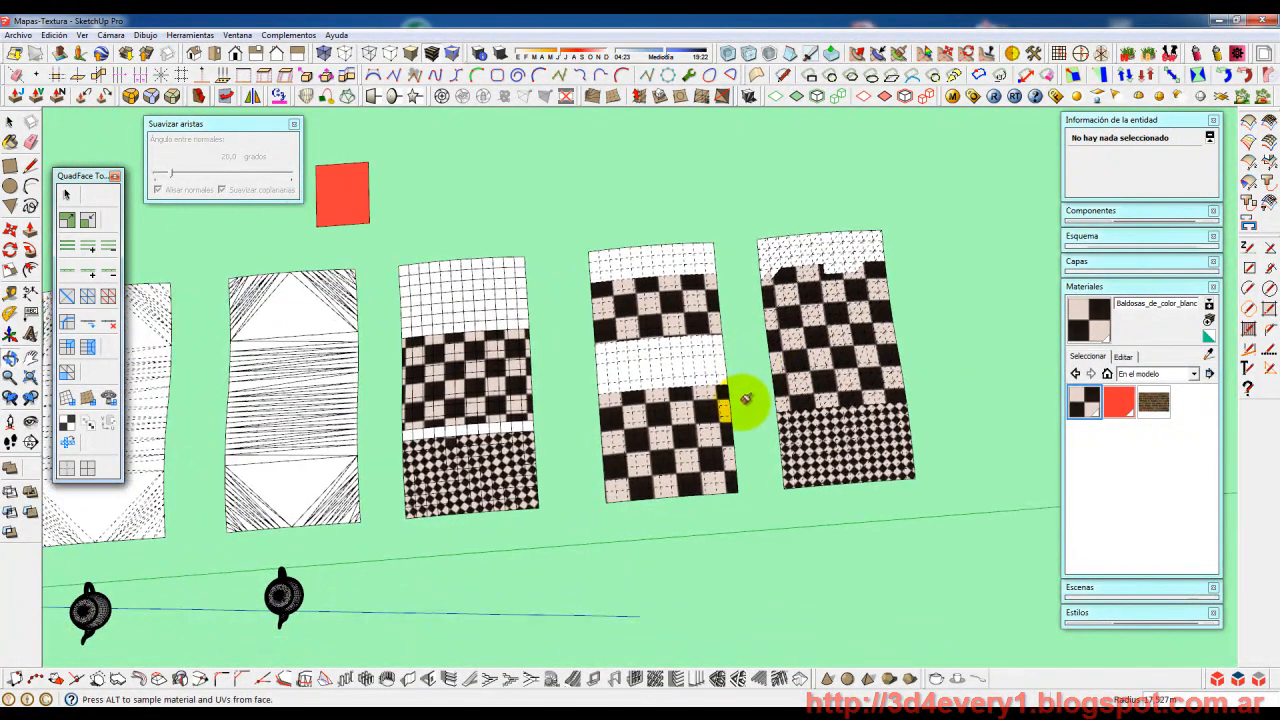
{"action": "key", "text": "space"}
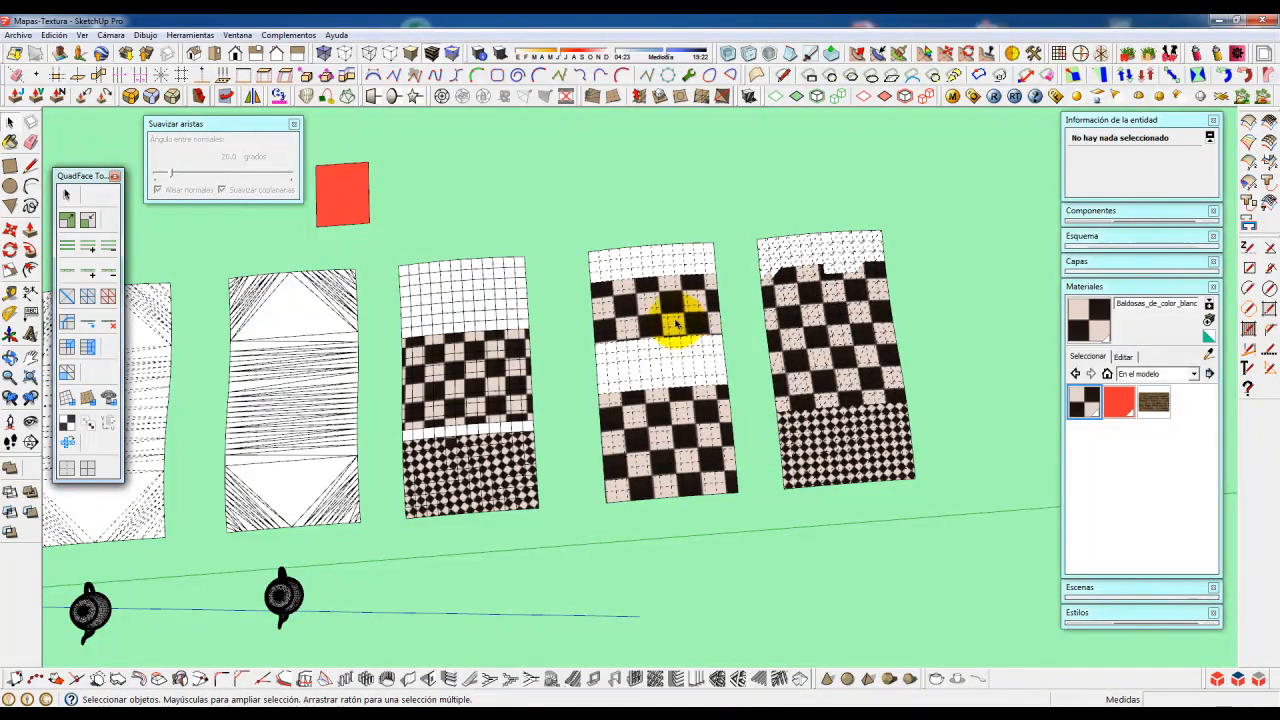
{"action": "scroll", "coordinate": [672, 316], "scroll_direction": "down", "scroll_amount": 2}
{"action": "middle_click_drag", "start_coordinate": [601, 319], "coordinate": [772, 303], "text": "shift"}
{"action": "scroll", "coordinate": [548, 399], "scroll_direction": "up", "scroll_amount": 3}
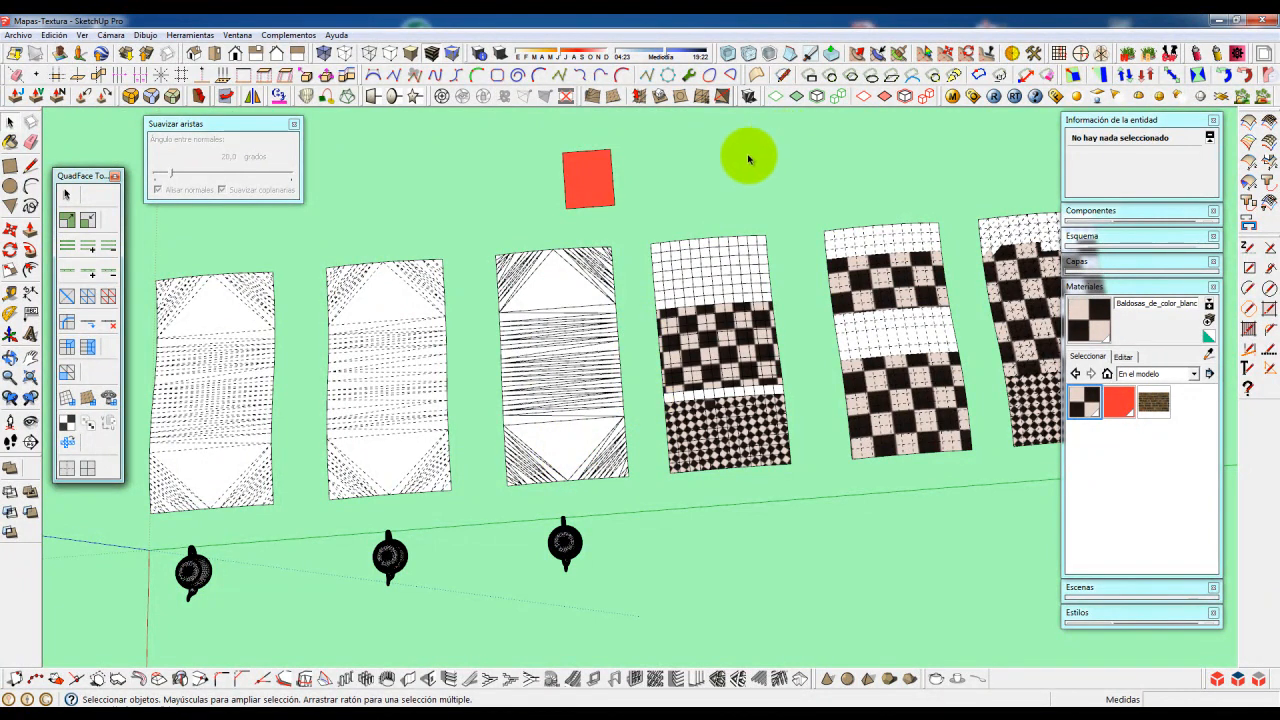
{"action": "left_click", "coordinate": [565, 278]}
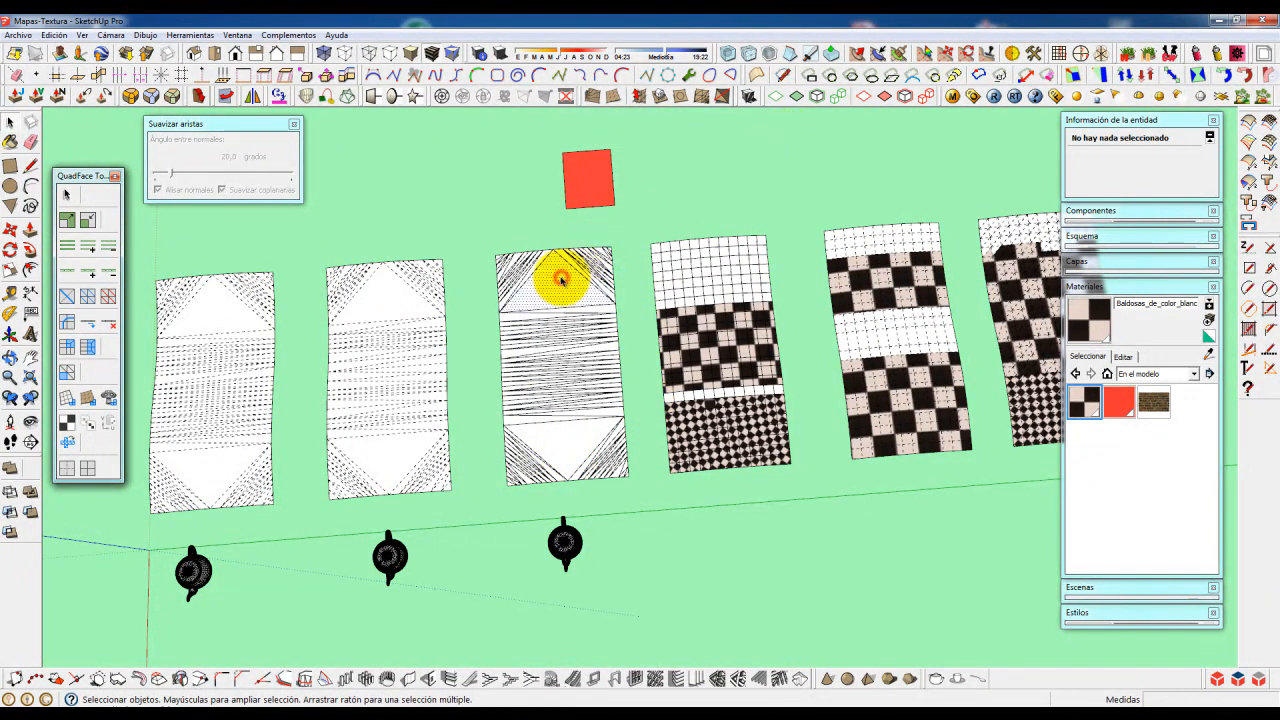
{"action": "left_click", "coordinate": [735, 275]}
{"action": "left_click", "coordinate": [893, 272]}
{"action": "left_click", "coordinate": [893, 272]}
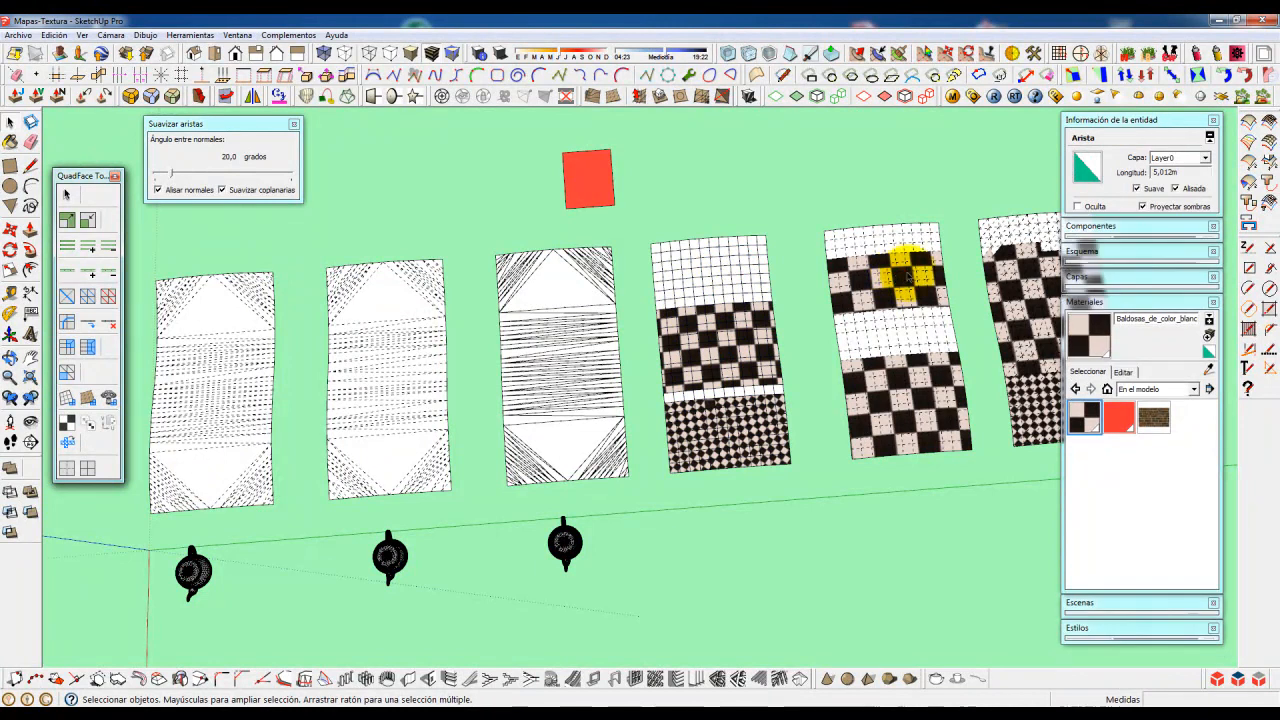
{"action": "left_click", "coordinate": [800, 195]}
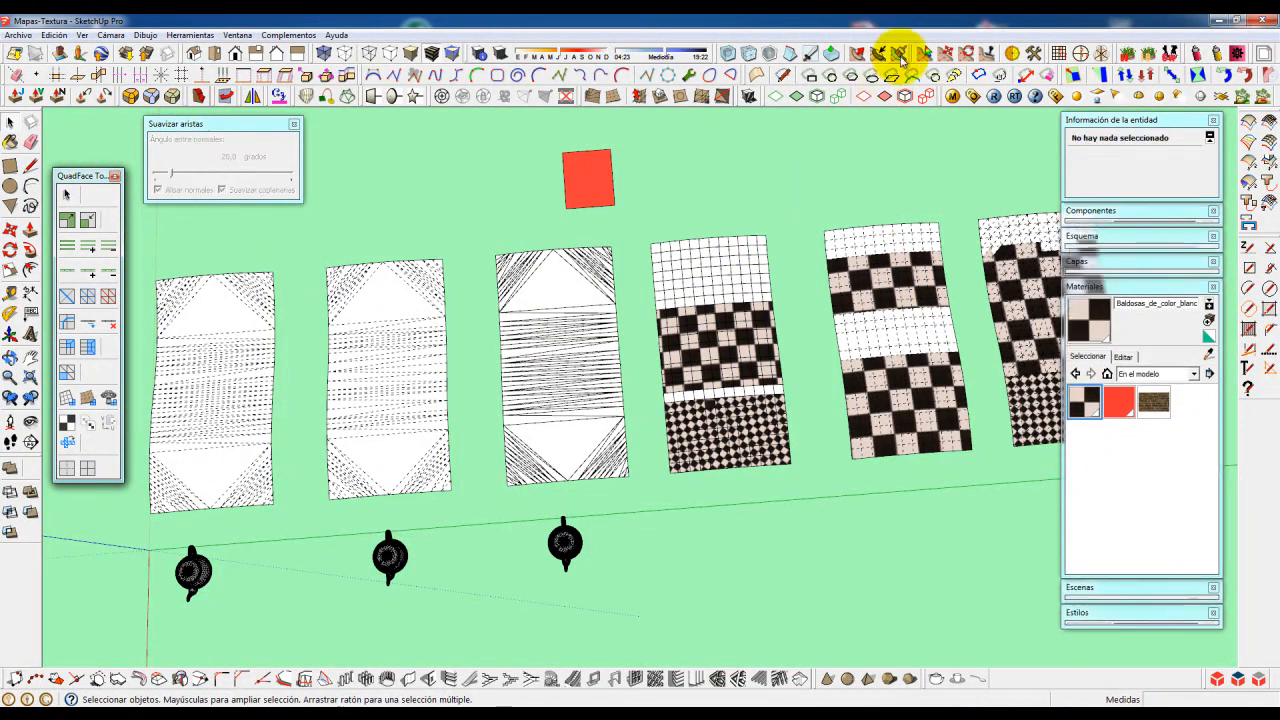
- Brush the enlarged checkered tiles over the third surface's lower and middle faces, leaving its uppermost triangulated area blank
{"action": "left_click", "coordinate": [884, 96]}
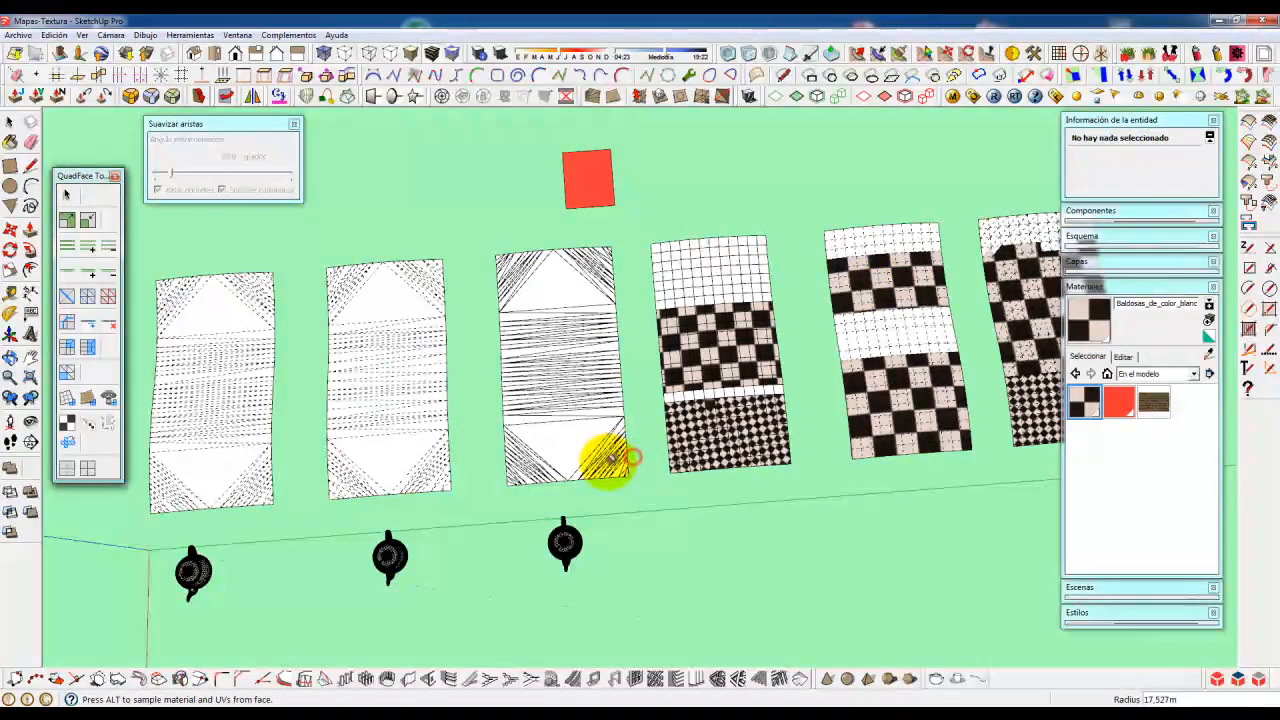
{"action": "mouse_move", "coordinate": [603, 461]}
{"action": "left_mouse_down"}
{"action": "mouse_move", "coordinate": [521, 463]}
{"action": "mouse_move", "coordinate": [514, 486]}
{"action": "mouse_move", "coordinate": [514, 414]}
{"action": "mouse_move", "coordinate": [563, 390]}
{"action": "mouse_move", "coordinate": [597, 426]}
{"action": "mouse_move", "coordinate": [594, 372]}
{"action": "mouse_move", "coordinate": [560, 368]}
{"action": "mouse_move", "coordinate": [508, 397]}
{"action": "mouse_move", "coordinate": [514, 326]}
{"action": "mouse_move", "coordinate": [563, 337]}
{"action": "mouse_move", "coordinate": [605, 371]}
{"action": "left_mouse_up"}
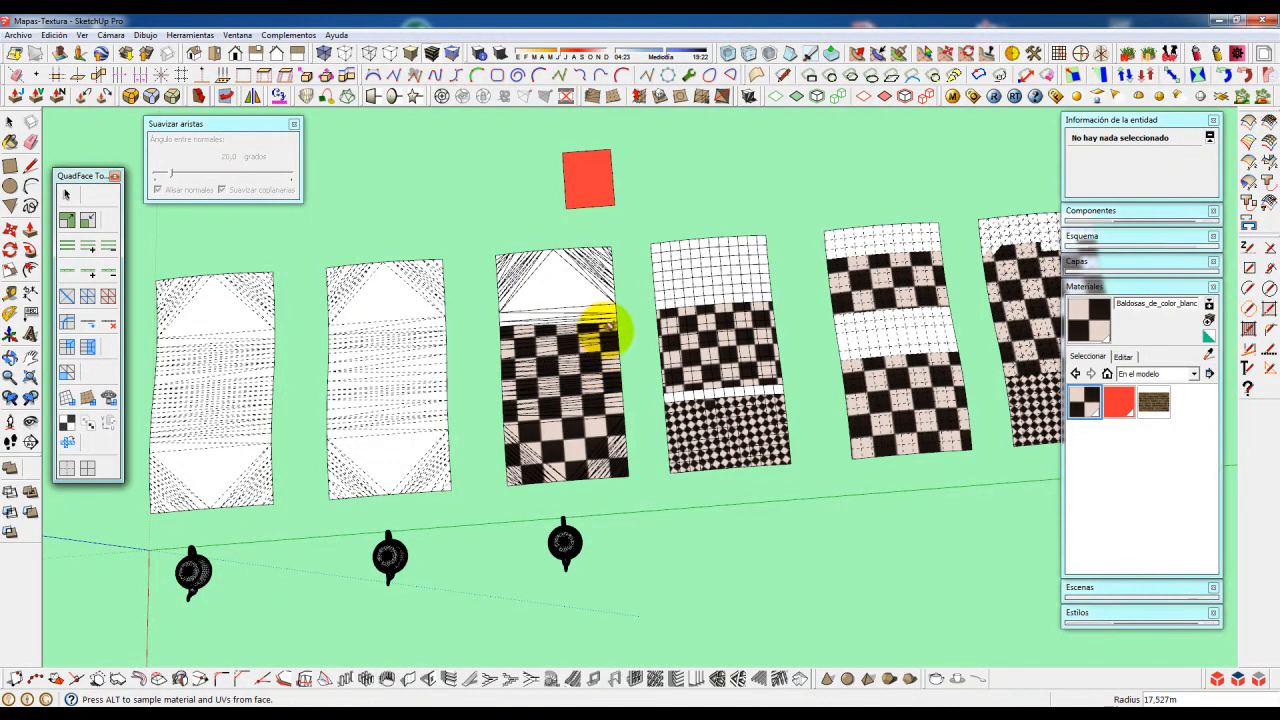
{"action": "left_click_drag", "start_coordinate": [603, 316], "coordinate": [560, 308]}
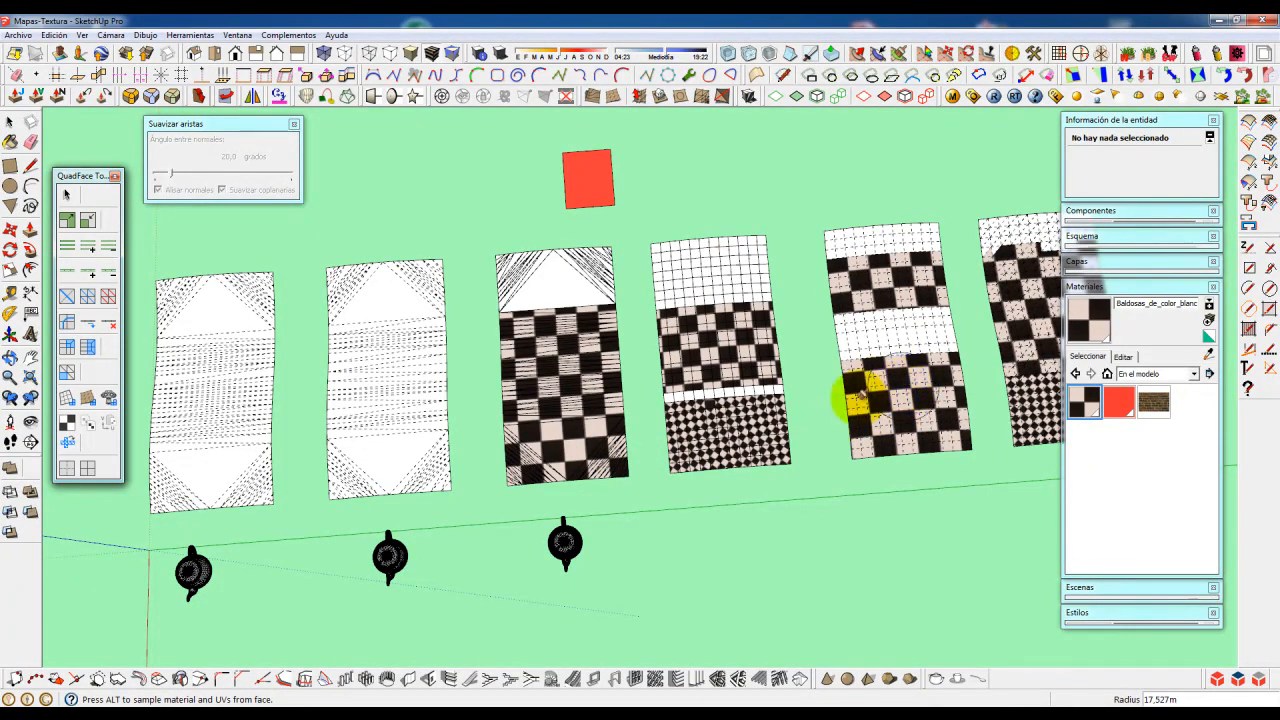
{"action": "left_click", "coordinate": [515, 265]}
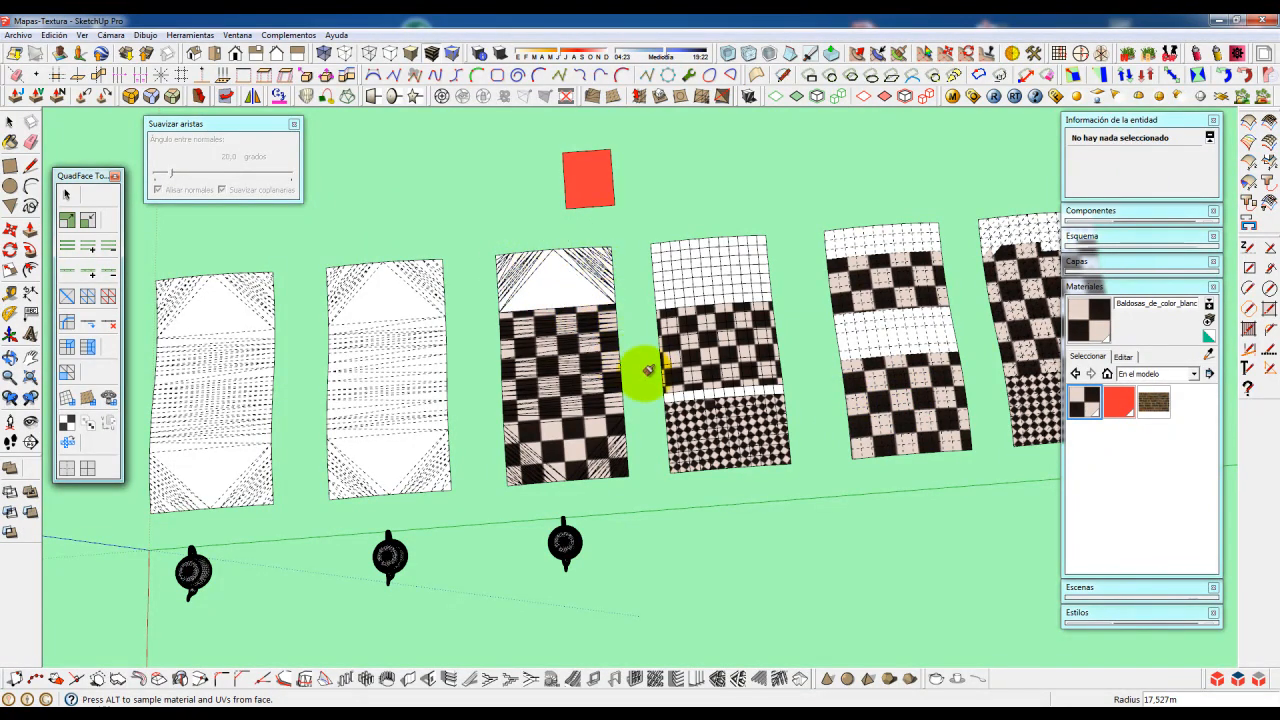
{"action": "key", "text": "space"}
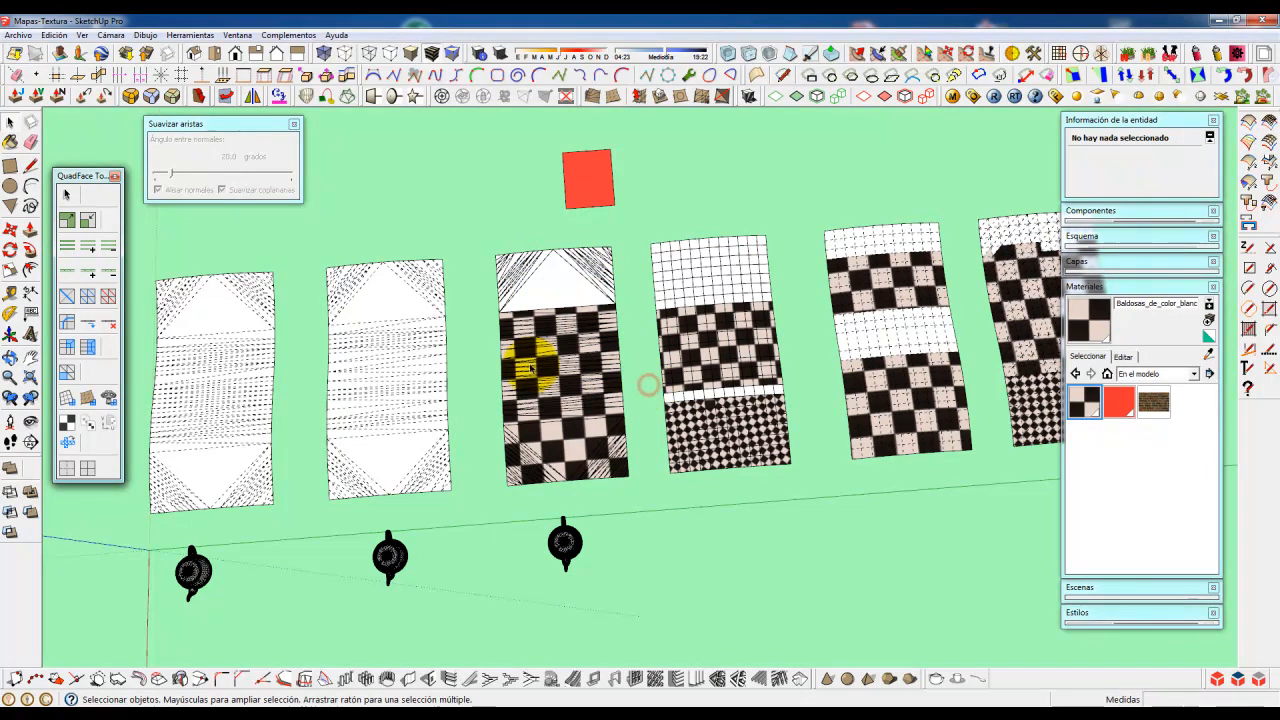
- Turn off hidden geometry and select the whole smoothed second surface
{"action": "middle_click_drag", "start_coordinate": [486, 371], "coordinate": [588, 357], "text": "shift"}
{"action": "left_click", "coordinate": [515, 285]}
{"action": "left_click", "coordinate": [82, 35]}
{"action": "left_click", "coordinate": [78, 85]}
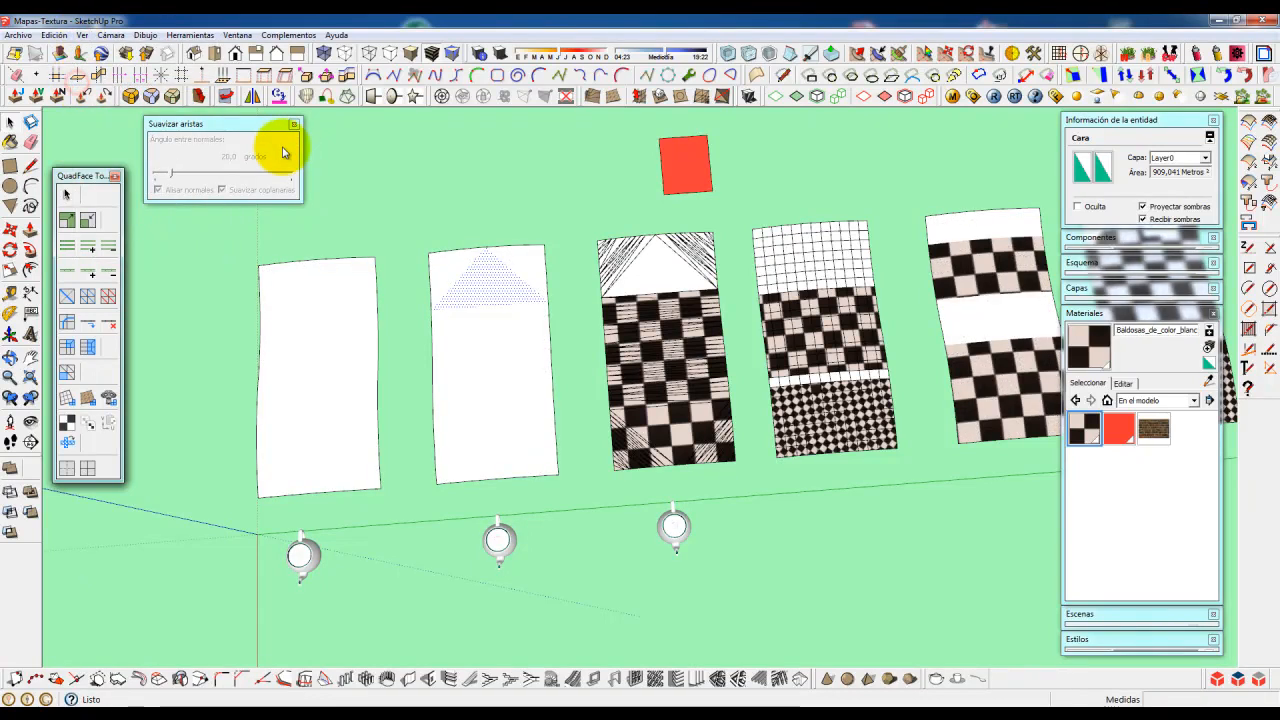
{"action": "left_click", "coordinate": [498, 288]}
{"action": "left_click", "coordinate": [498, 288]}
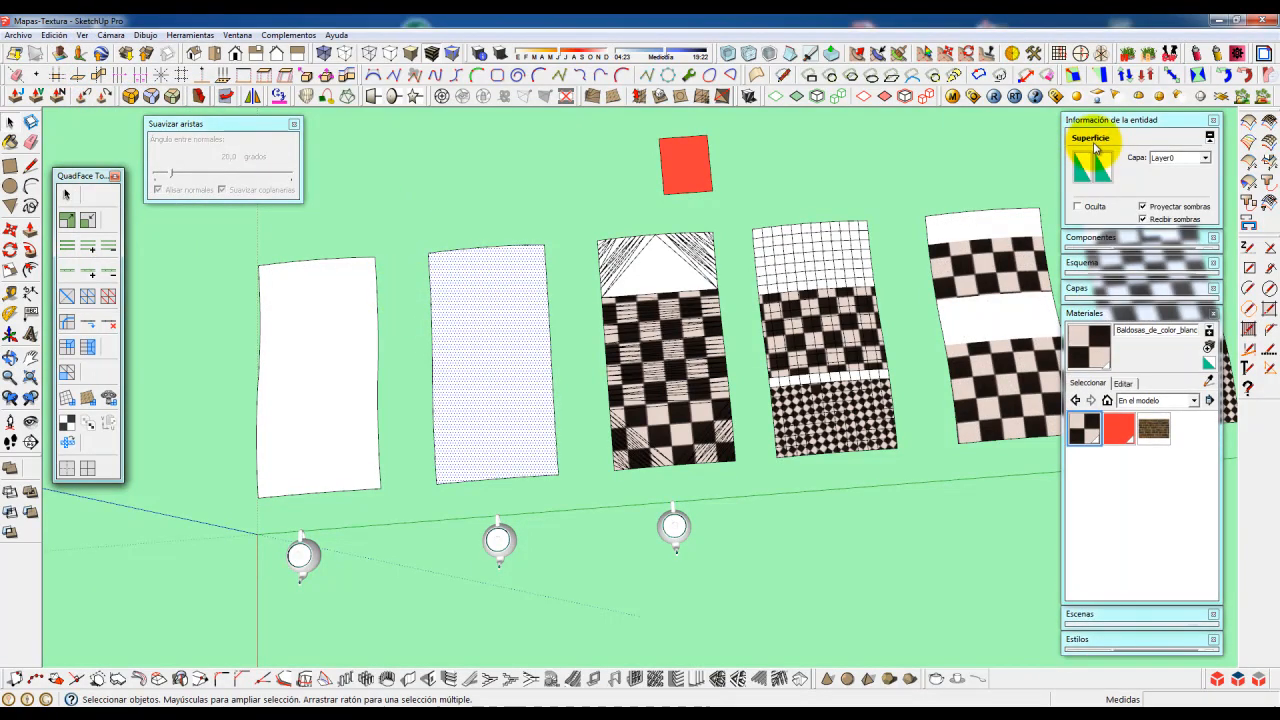
- Sample the fifth surface's enlarged tiles and brush them over the lower two thirds of the selected second surface
{"action": "left_click", "coordinate": [899, 53]}
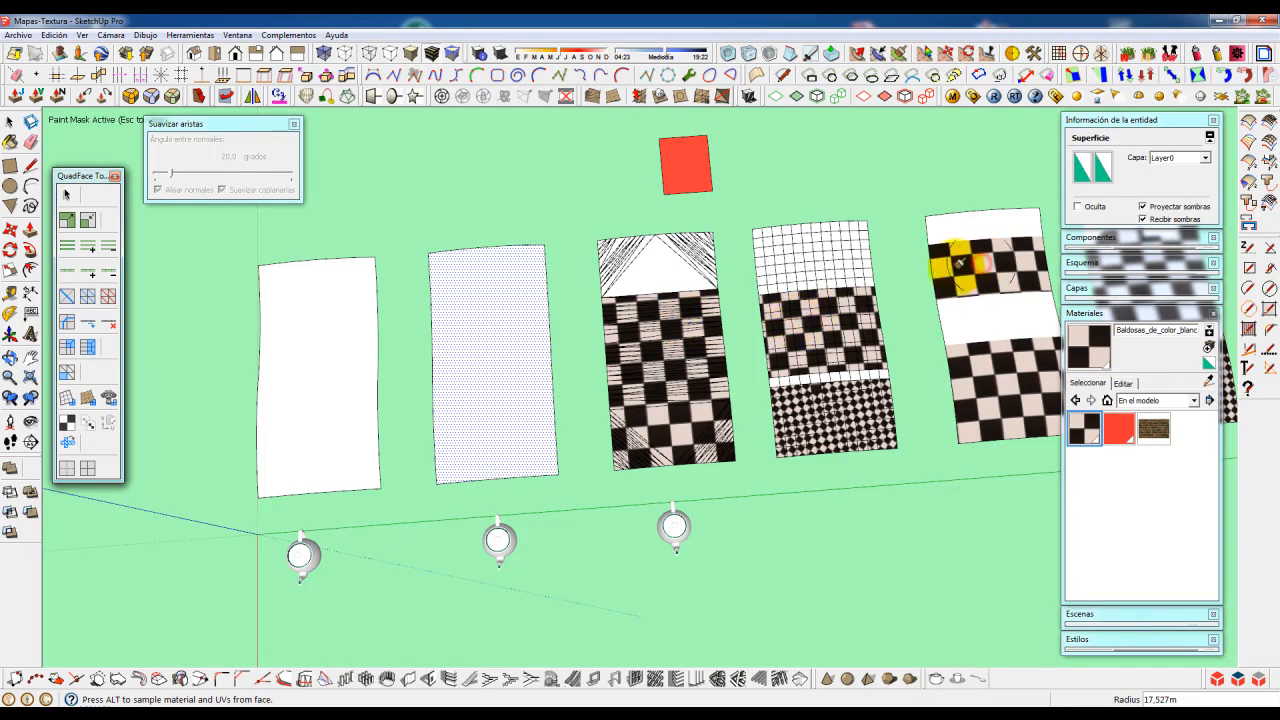
{"action": "mouse_move", "coordinate": [566, 454]}
{"action": "left_mouse_down"}
{"action": "mouse_move", "coordinate": [447, 452]}
{"action": "mouse_move", "coordinate": [543, 455]}
{"action": "mouse_move", "coordinate": [523, 409]}
{"action": "mouse_move", "coordinate": [457, 380]}
{"action": "mouse_move", "coordinate": [537, 368]}
{"action": "mouse_move", "coordinate": [429, 363]}
{"action": "mouse_move", "coordinate": [457, 343]}
{"action": "mouse_move", "coordinate": [546, 337]}
{"action": "mouse_move", "coordinate": [437, 338]}
{"action": "mouse_move", "coordinate": [524, 337]}
{"action": "left_mouse_up"}
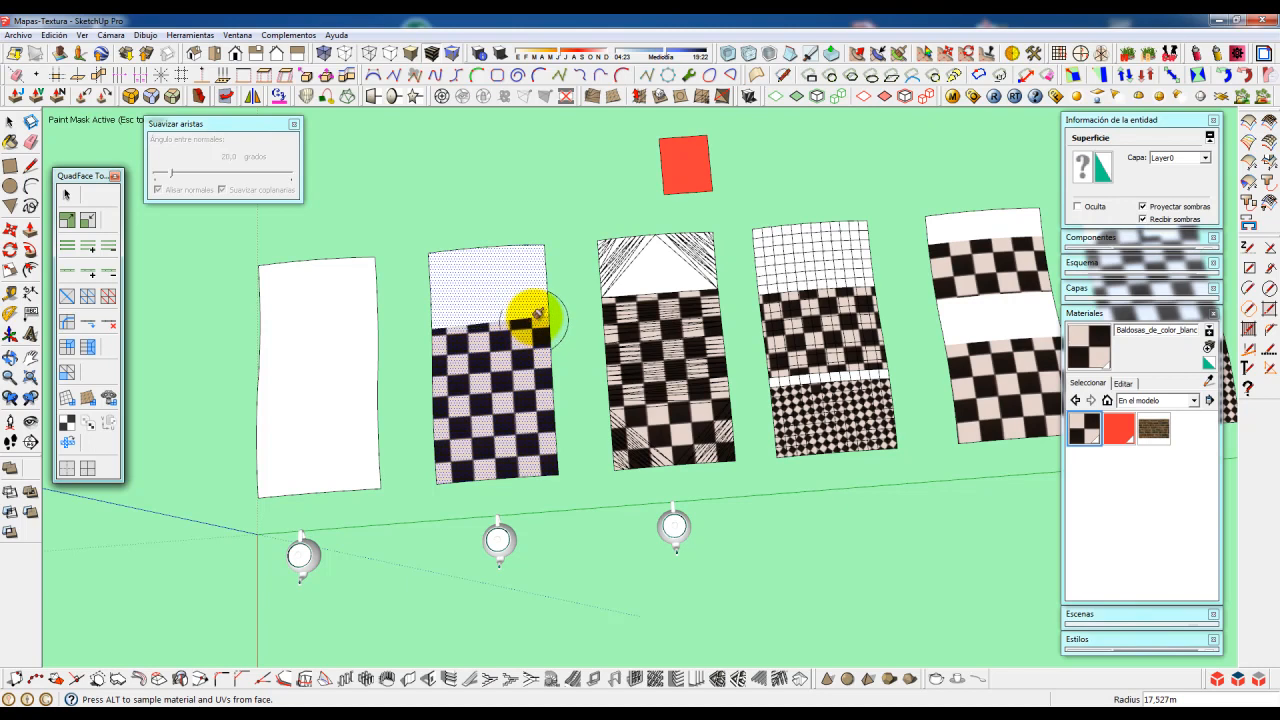
{"action": "mouse_move", "coordinate": [537, 315]}
{"action": "left_mouse_down"}
{"action": "mouse_move", "coordinate": [457, 402]}
{"action": "mouse_move", "coordinate": [429, 320]}
{"action": "mouse_move", "coordinate": [552, 313]}
{"action": "left_mouse_up"}
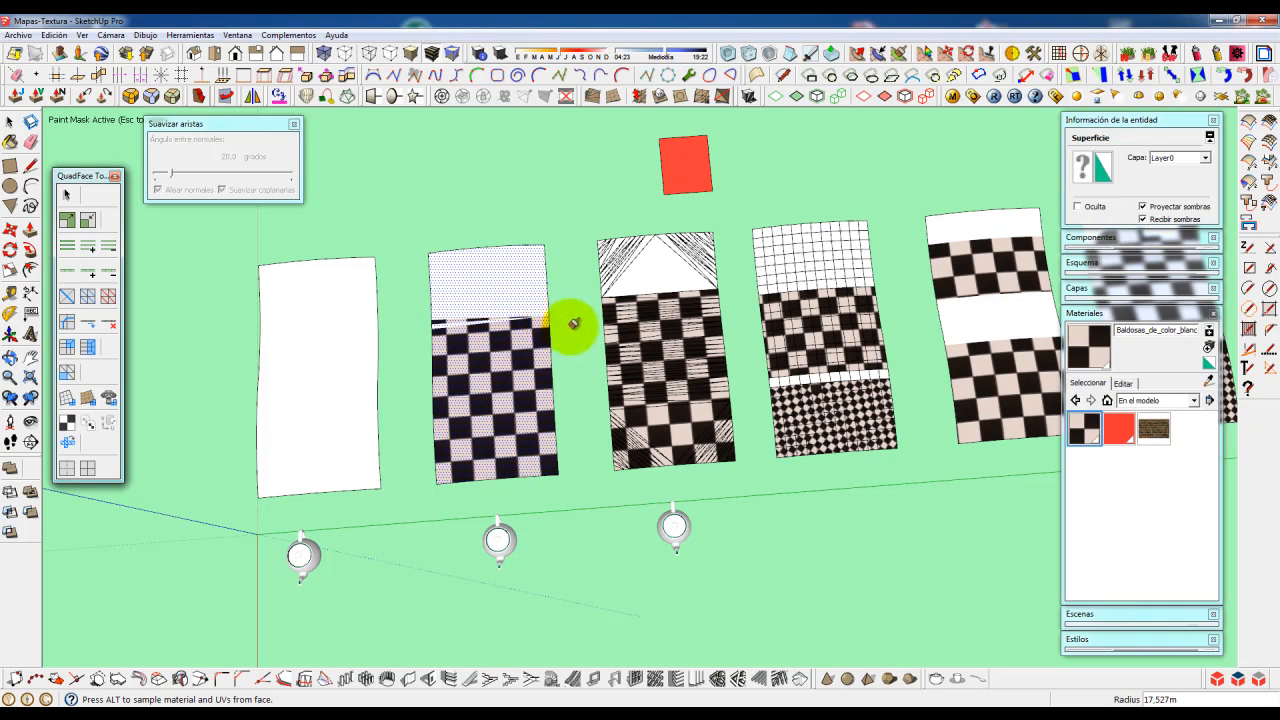
- Brush the red Color_A02 material over the second surface's remaining upper area, and clear the selection
{"action": "left_click", "coordinate": [1120, 430]}
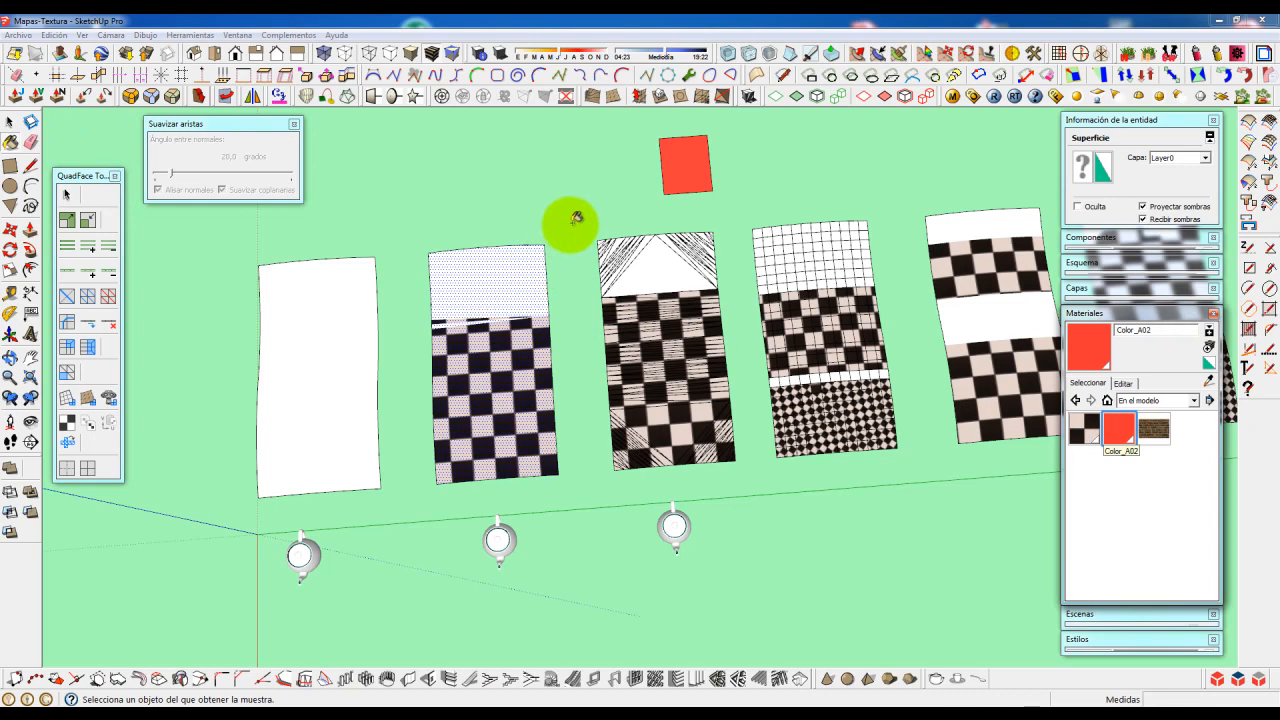
{"action": "left_click", "coordinate": [896, 52]}
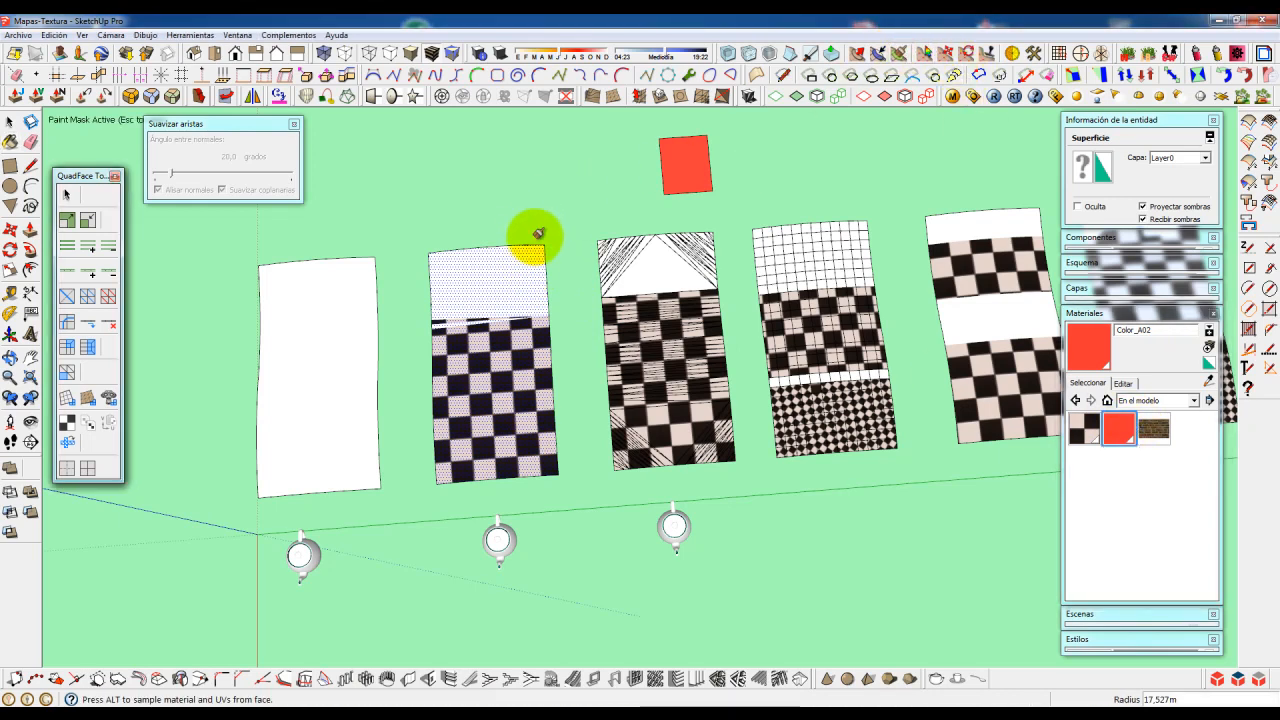
{"action": "mouse_move", "coordinate": [539, 249]}
{"action": "left_mouse_down"}
{"action": "mouse_move", "coordinate": [443, 262]}
{"action": "mouse_move", "coordinate": [448, 277]}
{"action": "left_mouse_up"}
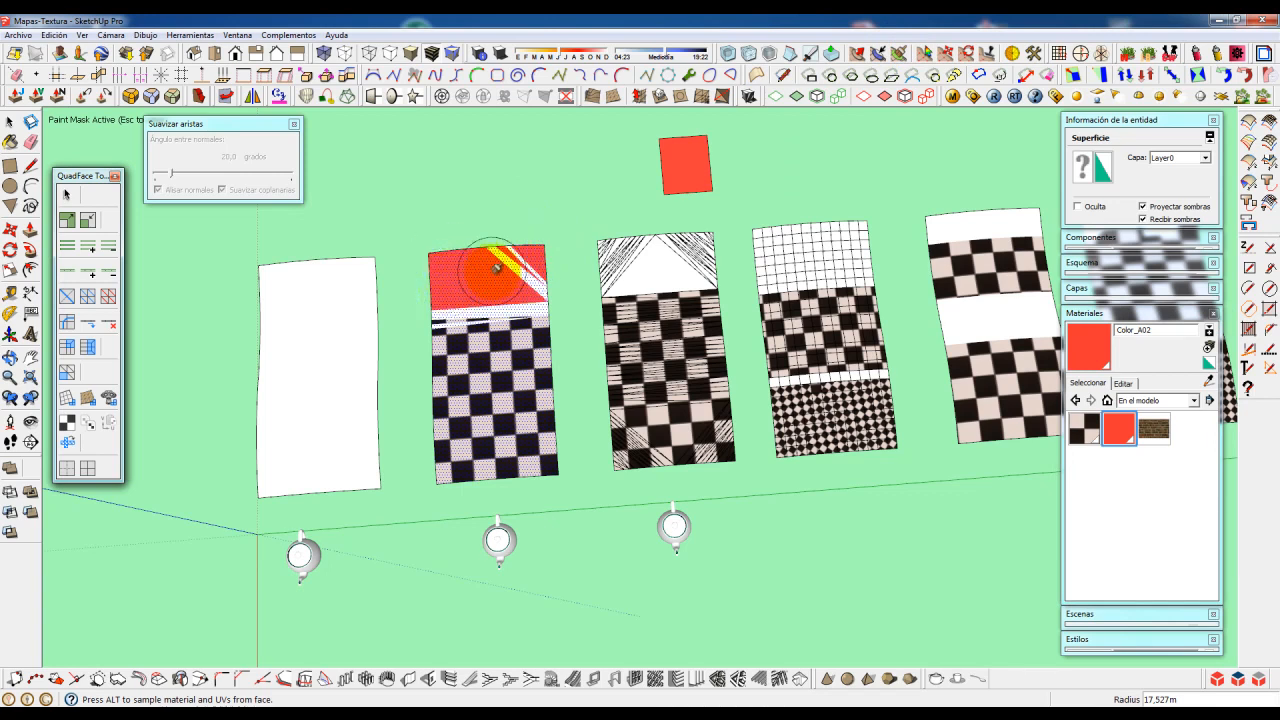
{"action": "mouse_move", "coordinate": [524, 258]}
{"action": "left_mouse_down"}
{"action": "mouse_move", "coordinate": [500, 257]}
{"action": "mouse_move", "coordinate": [535, 279]}
{"action": "mouse_move", "coordinate": [520, 301]}
{"action": "left_mouse_up"}
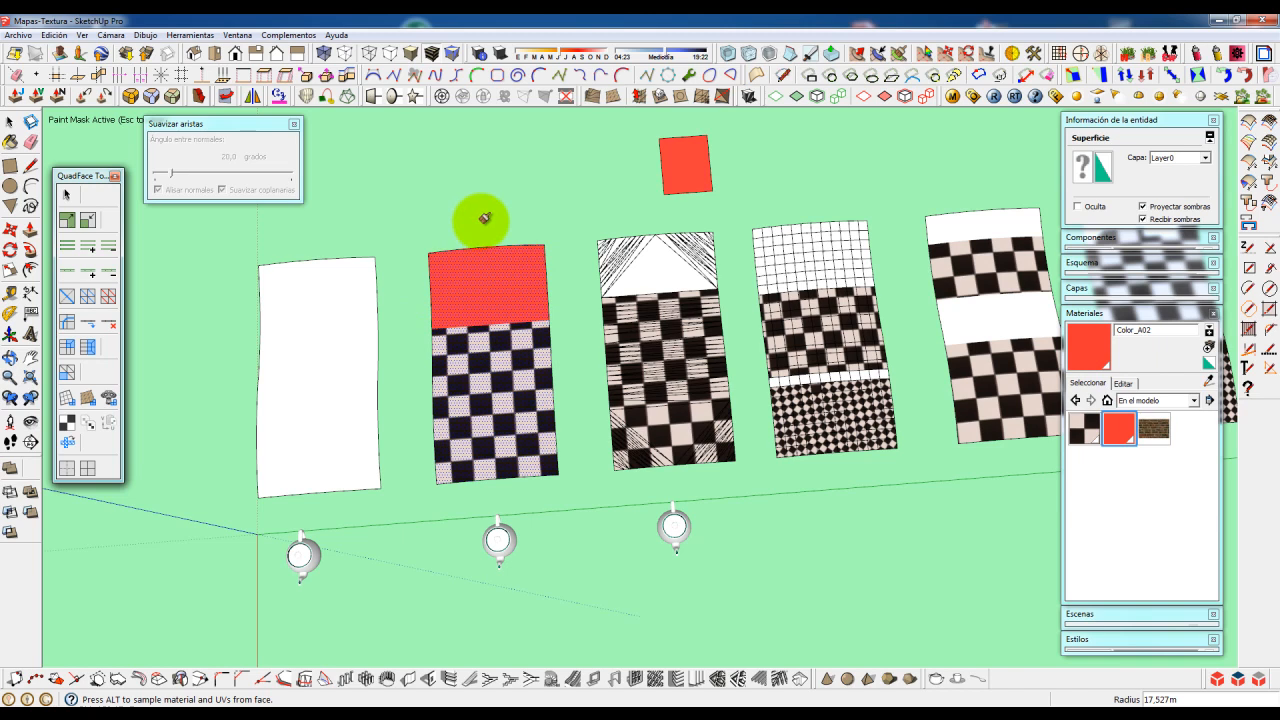
{"action": "key", "text": "Escape"}
{"action": "left_click", "coordinate": [511, 203]}
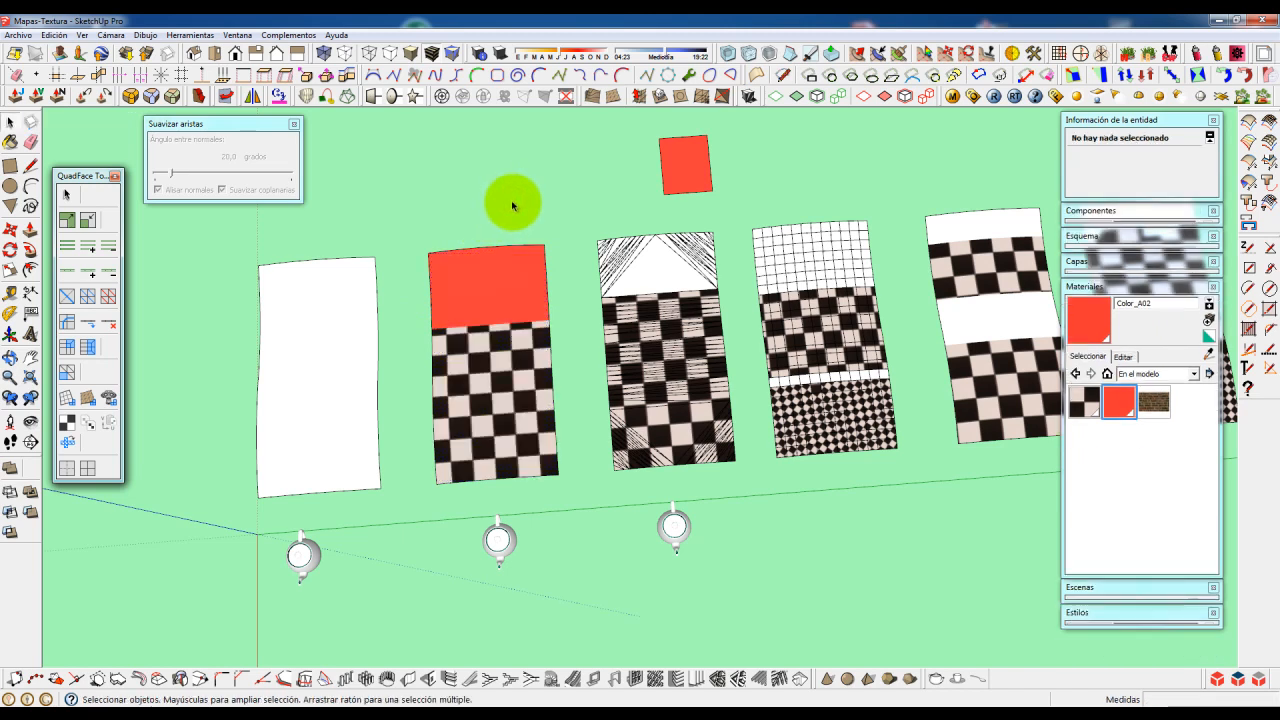
- Try to brush over the blank first surface from outside its group
{"action": "scroll", "coordinate": [514, 205], "scroll_direction": "down", "scroll_amount": 1}
{"action": "middle_click_drag", "start_coordinate": [514, 206], "coordinate": [523, 200], "text": "shift"}
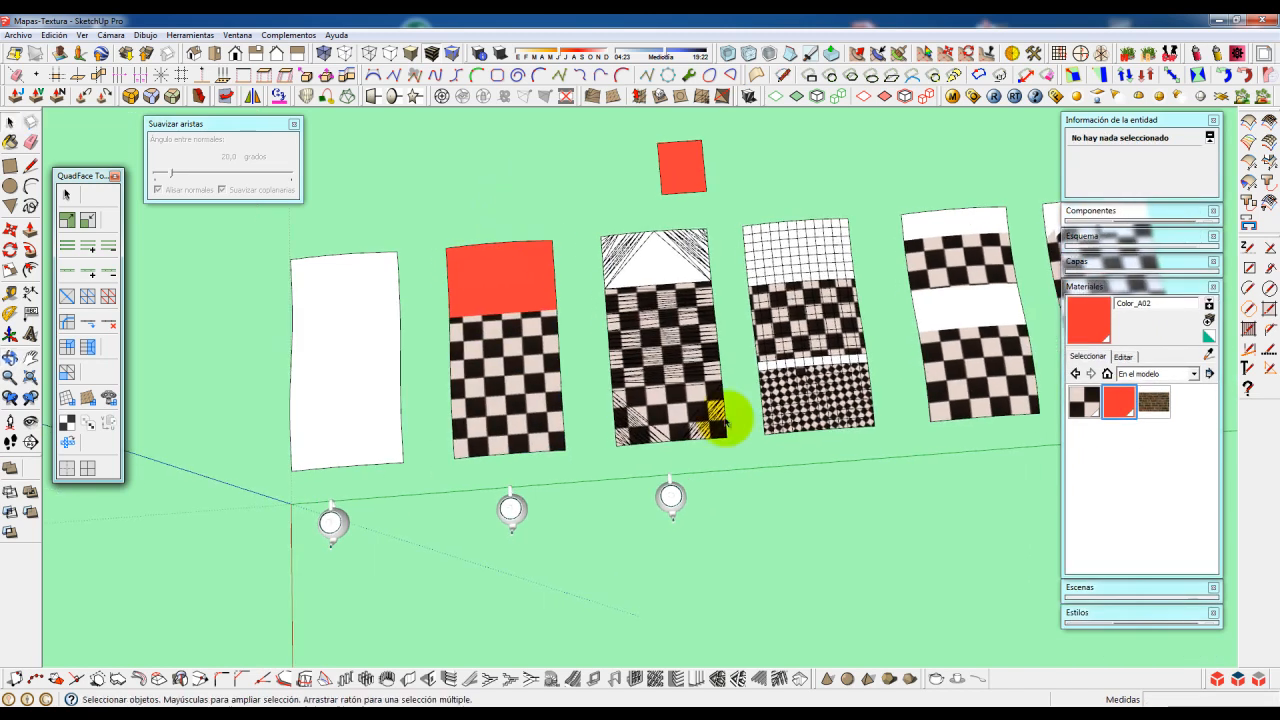
{"action": "scroll", "coordinate": [749, 419], "scroll_direction": "down", "scroll_amount": 2}
{"action": "mouse_move", "coordinate": [757, 423]}
{"action": "middle_mouse_down"}
{"action": "mouse_move", "coordinate": [846, 409]}
{"action": "mouse_move", "coordinate": [851, 386]}
{"action": "mouse_move", "coordinate": [751, 426]}
{"action": "middle_mouse_up"}
{"action": "scroll", "coordinate": [803, 418], "scroll_direction": "down", "scroll_amount": 1}
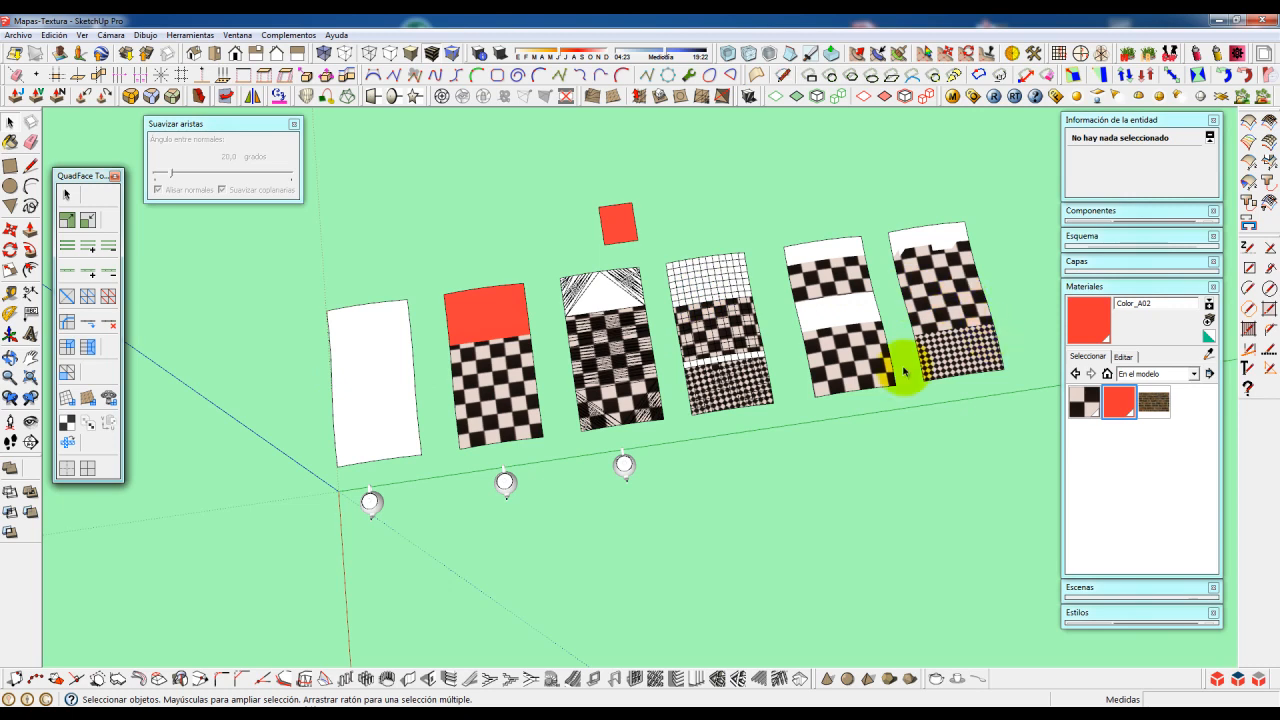
{"action": "middle_click_drag", "start_coordinate": [657, 498], "coordinate": [770, 516], "text": "shift"}
{"action": "scroll", "coordinate": [634, 405], "scroll_direction": "up", "scroll_amount": 2}
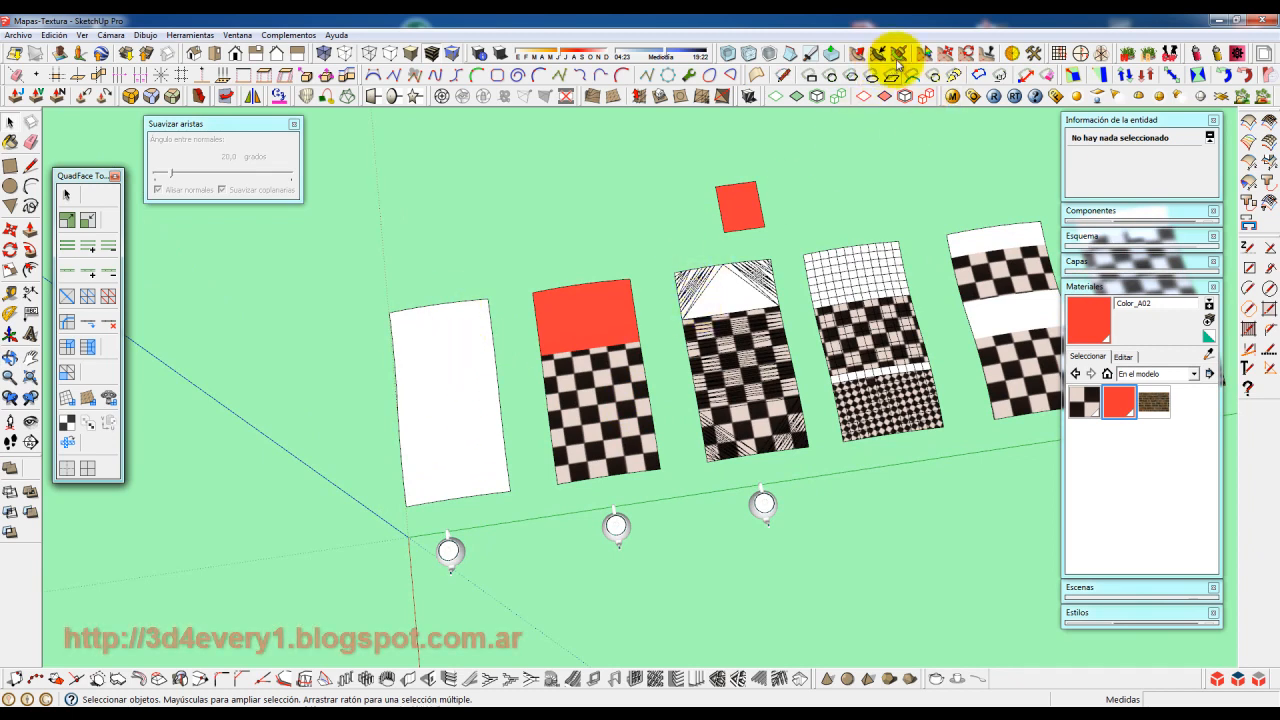
{"action": "key", "text": "b"}
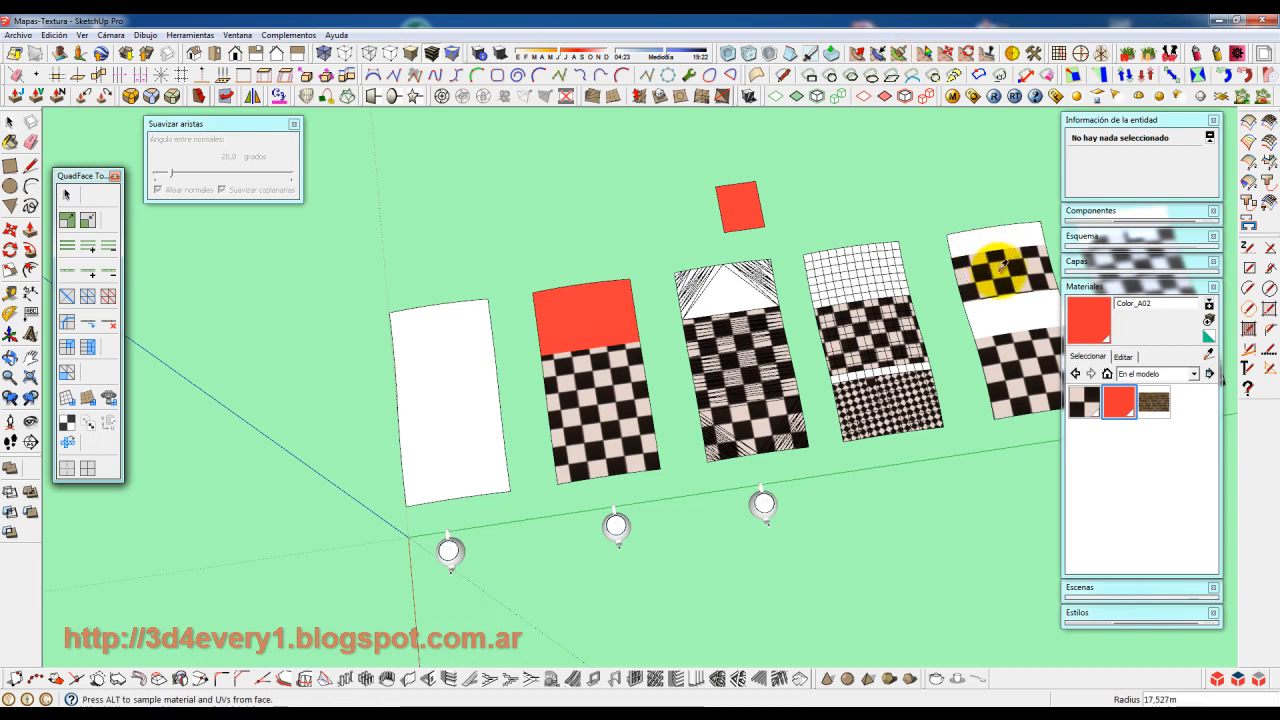
{"action": "left_click", "coordinate": [405, 489]}
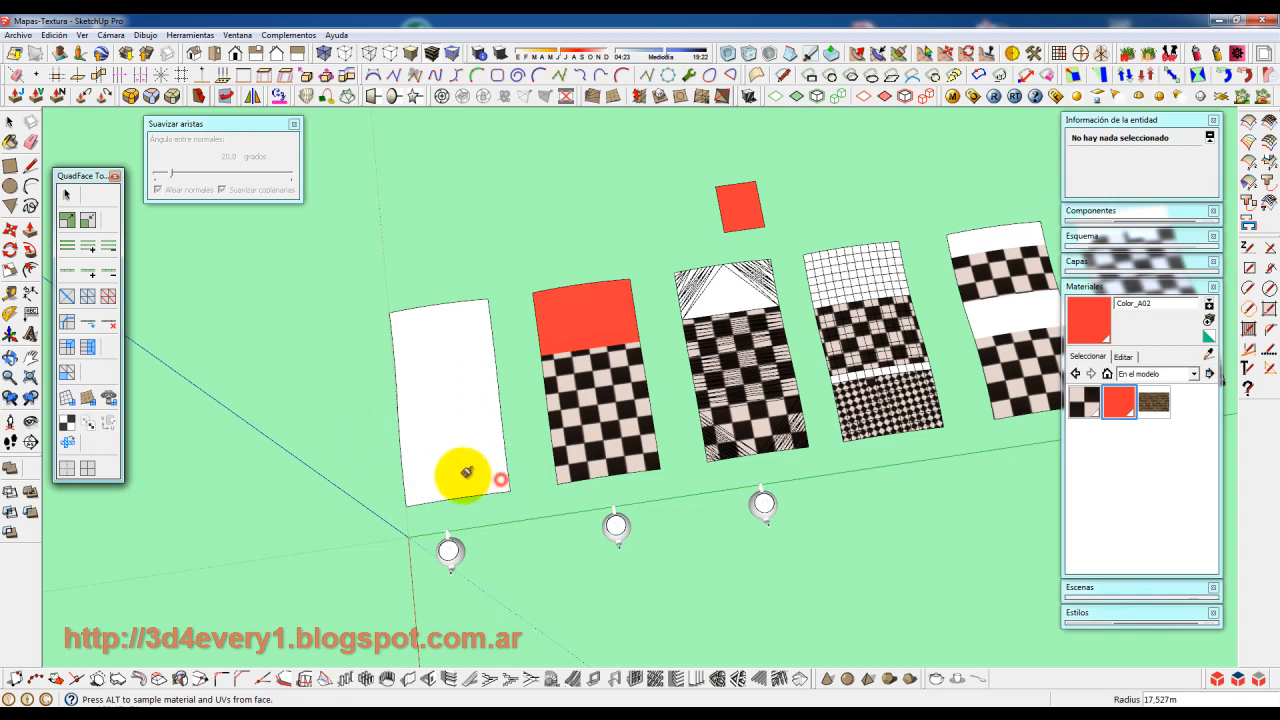
{"action": "left_click", "coordinate": [491, 440]}
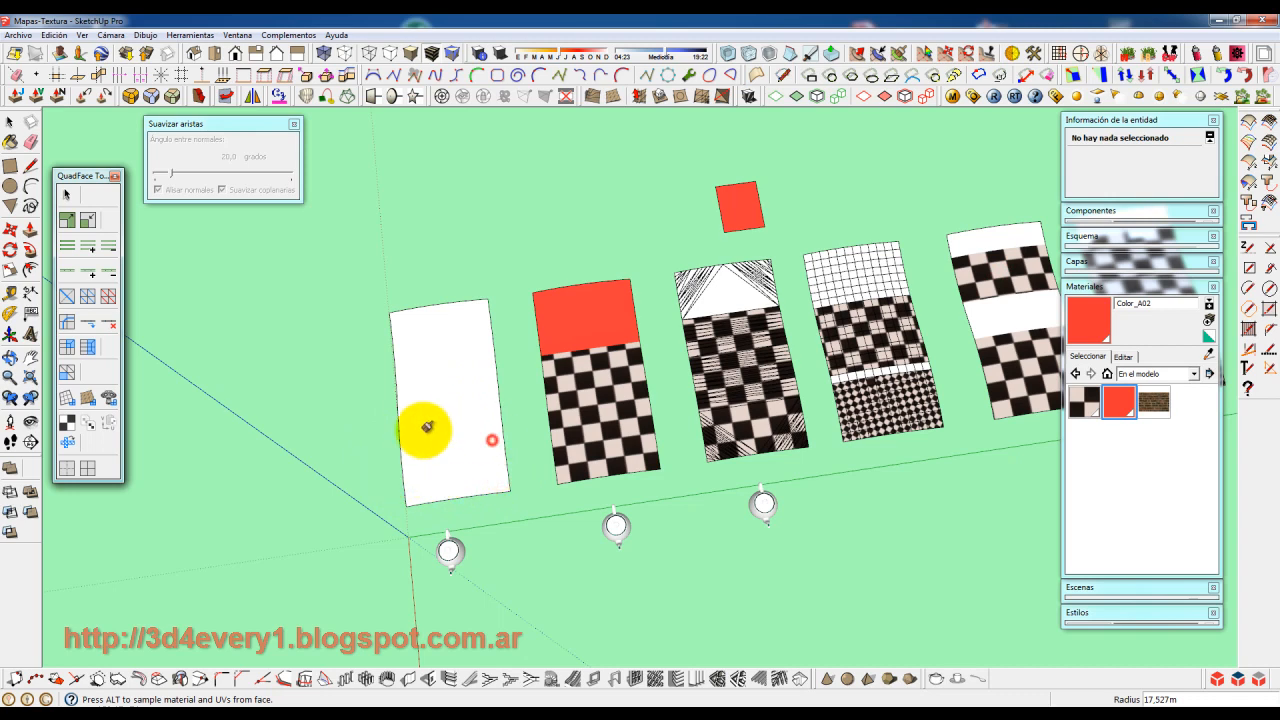
{"action": "left_click", "coordinate": [414, 429]}
{"action": "left_click", "coordinate": [491, 399]}
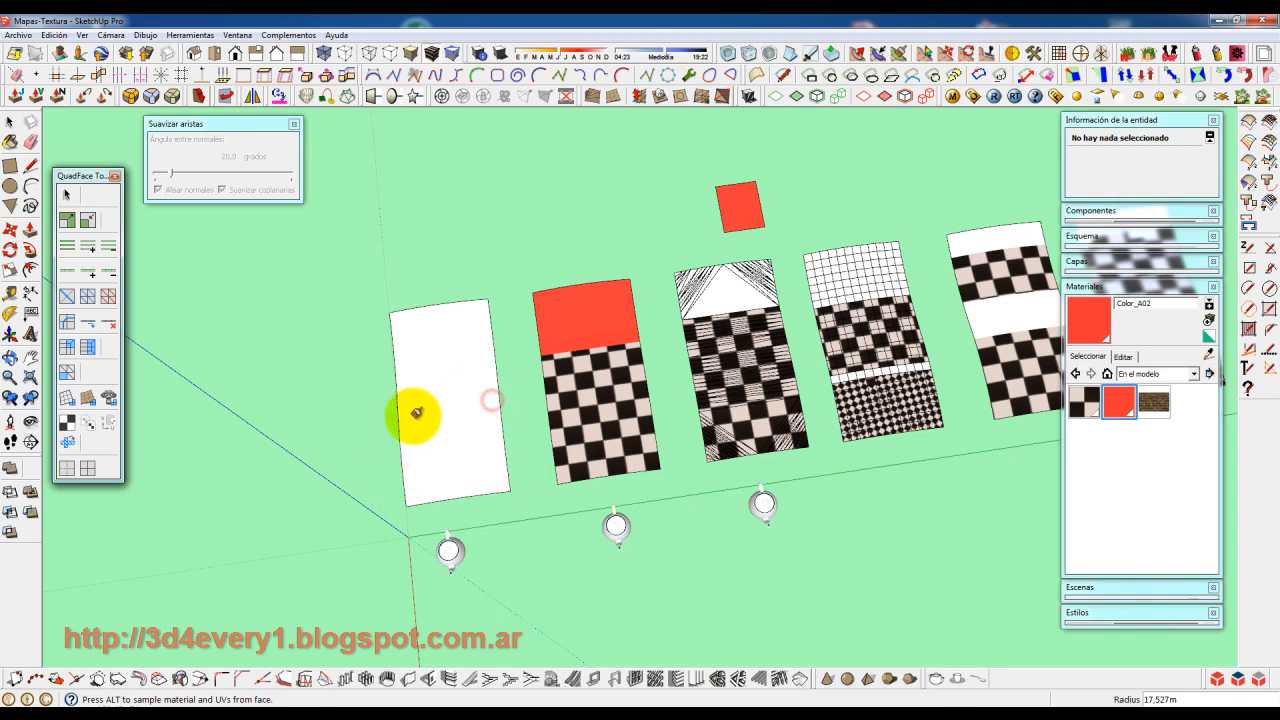
{"action": "scroll", "coordinate": [408, 411], "scroll_direction": "down", "scroll_amount": 2}
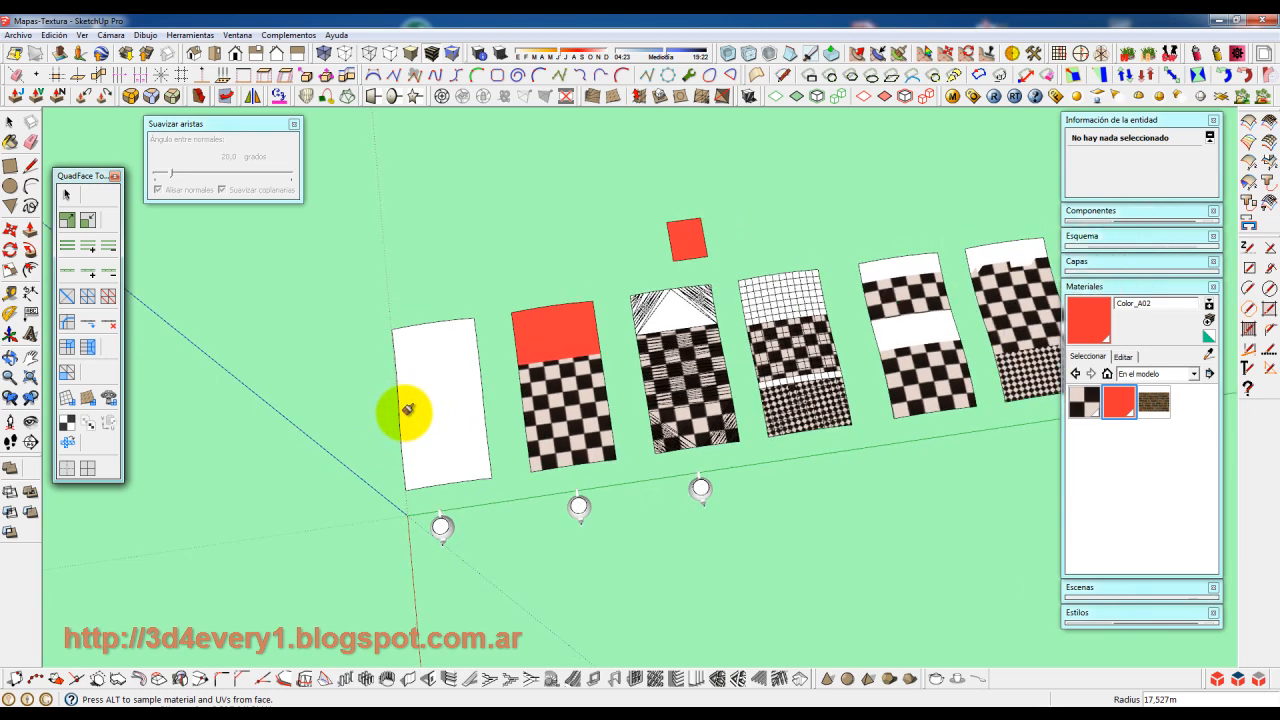
{"action": "key", "text": "space"}
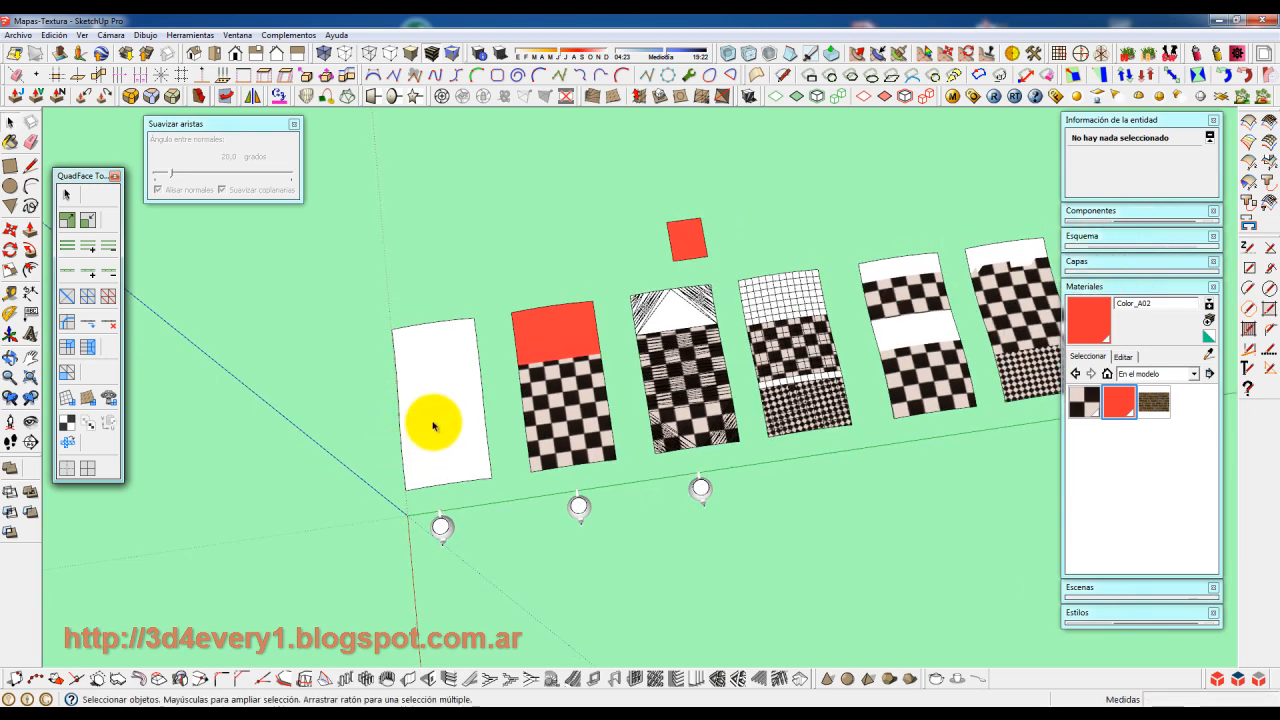
- Open the first surface's group for editing and brush red Color_A02 across its lower area
{"action": "double_click", "coordinate": [433, 423]}
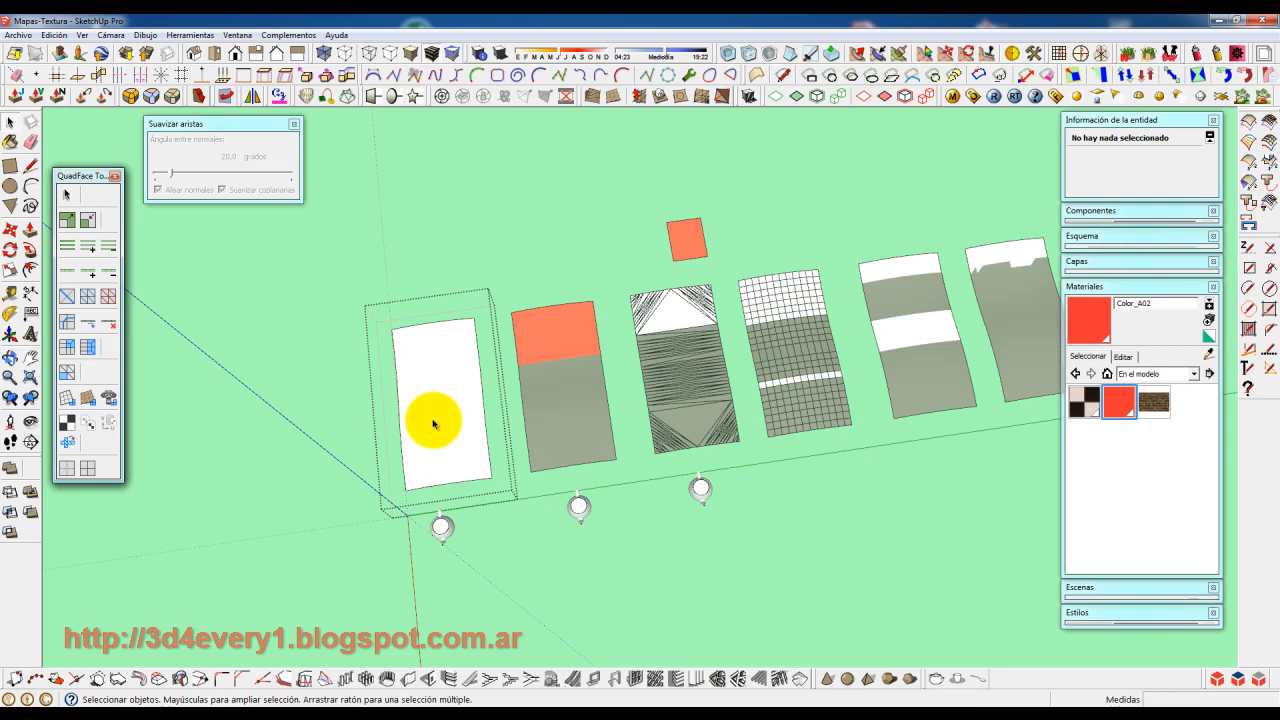
{"action": "left_click", "coordinate": [899, 52]}
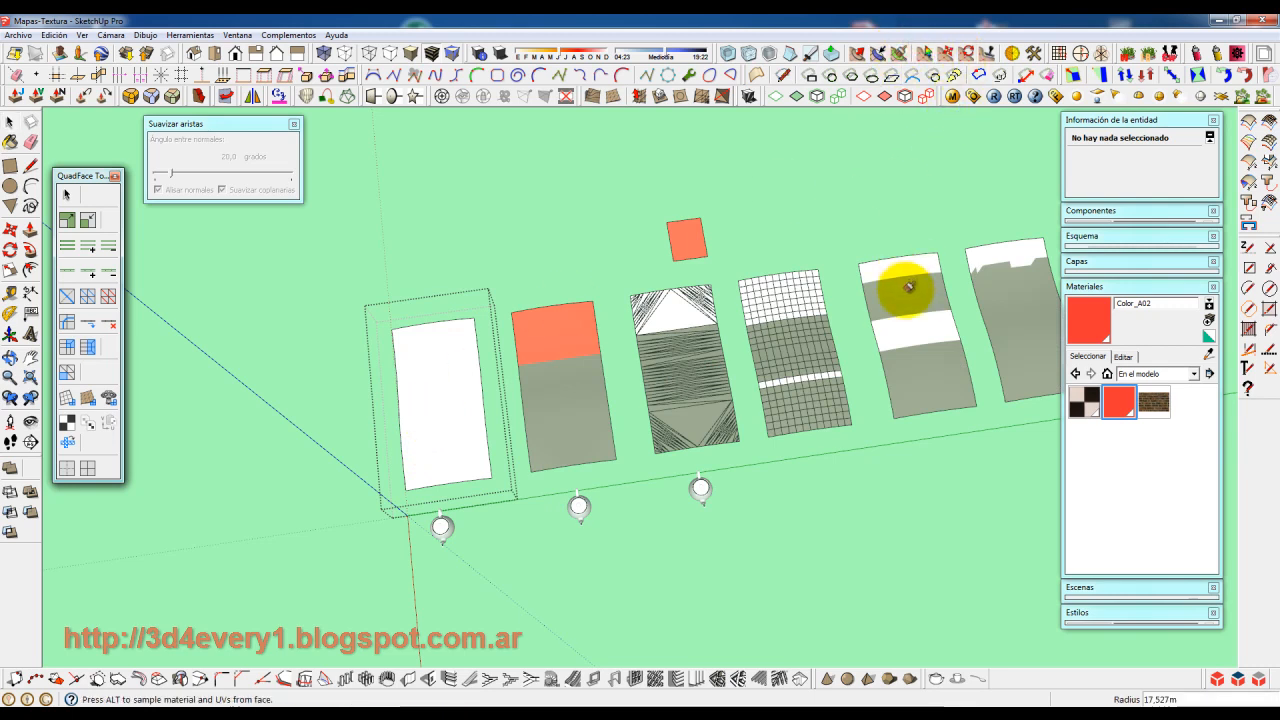
{"action": "left_click", "coordinate": [430, 458]}
{"action": "left_click", "coordinate": [470, 465]}
{"action": "left_click", "coordinate": [425, 472]}
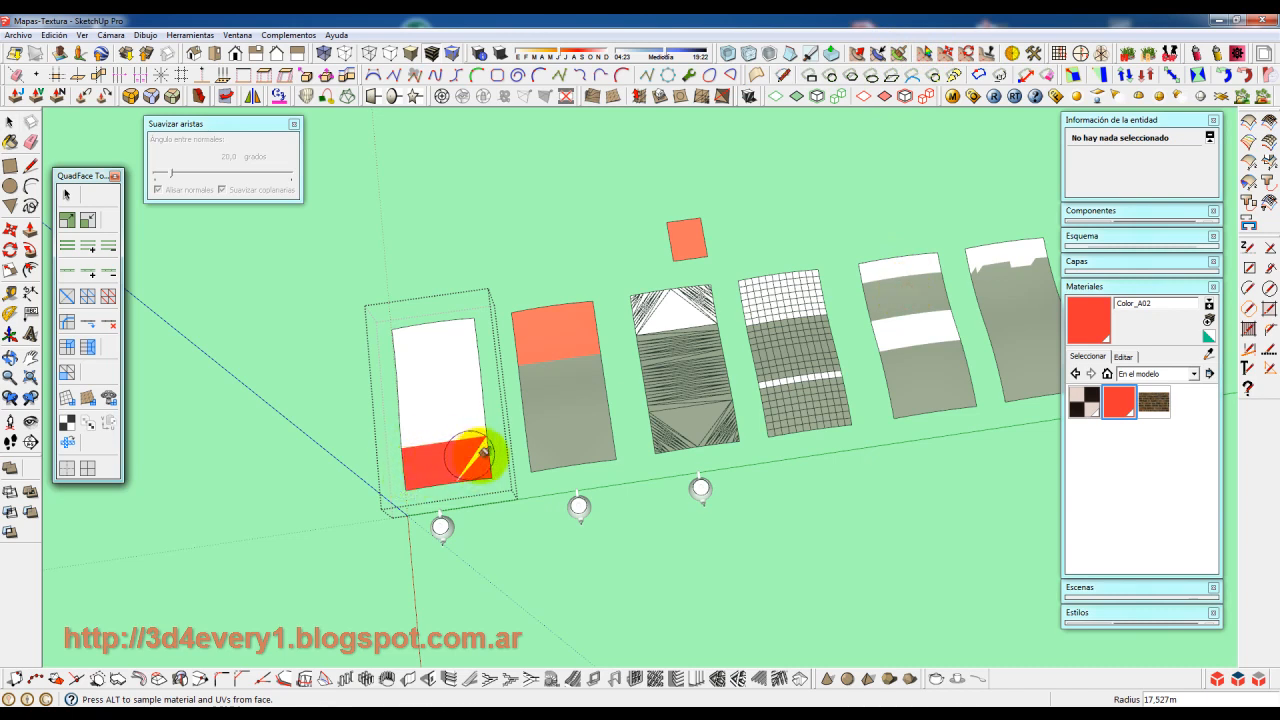
{"action": "left_click", "coordinate": [468, 459]}
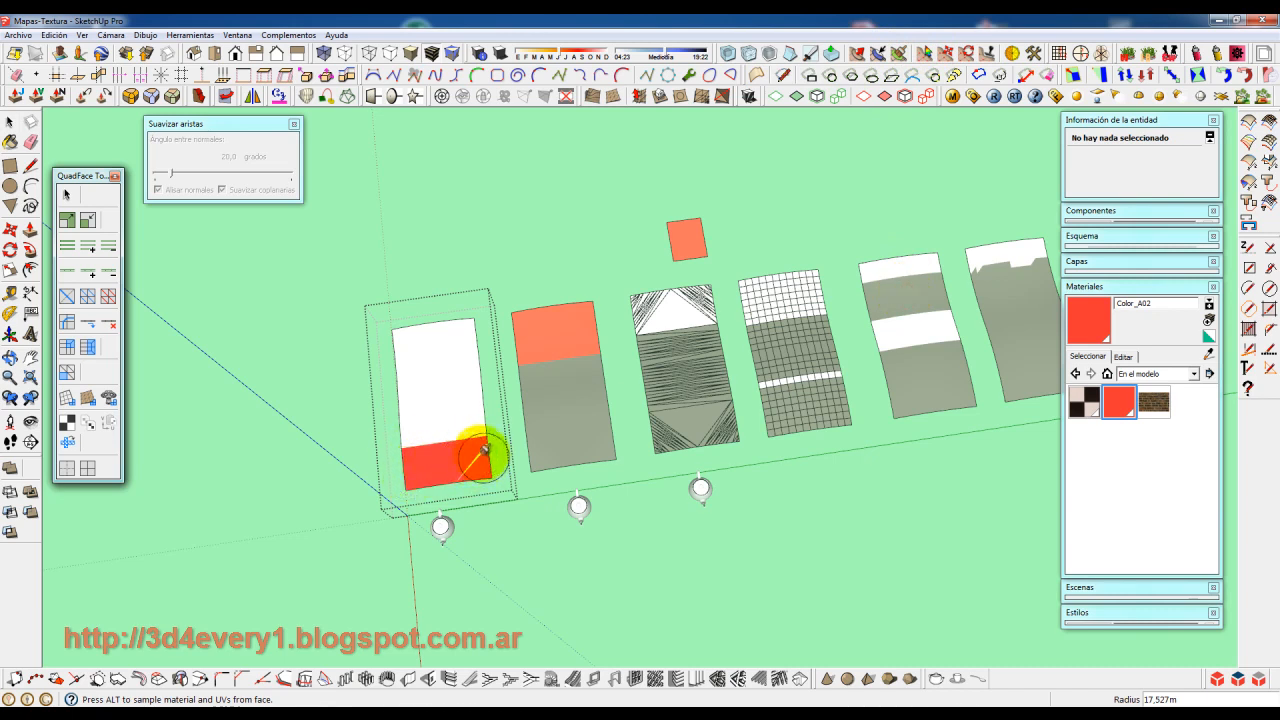
- Brush the Baldosas_de_color_blanco_y_negro tile material across the first surface's upper area, leaving the middle blank
{"action": "left_click", "coordinate": [1085, 403]}
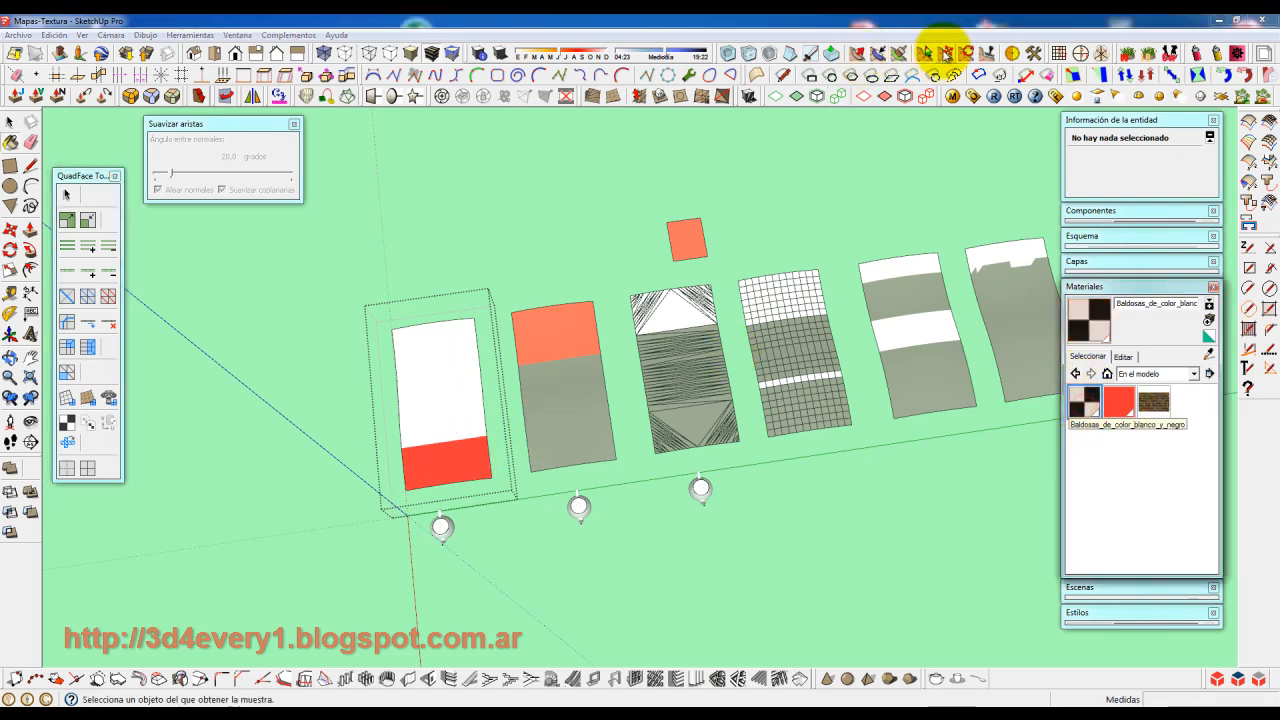
{"action": "left_click", "coordinate": [874, 76]}
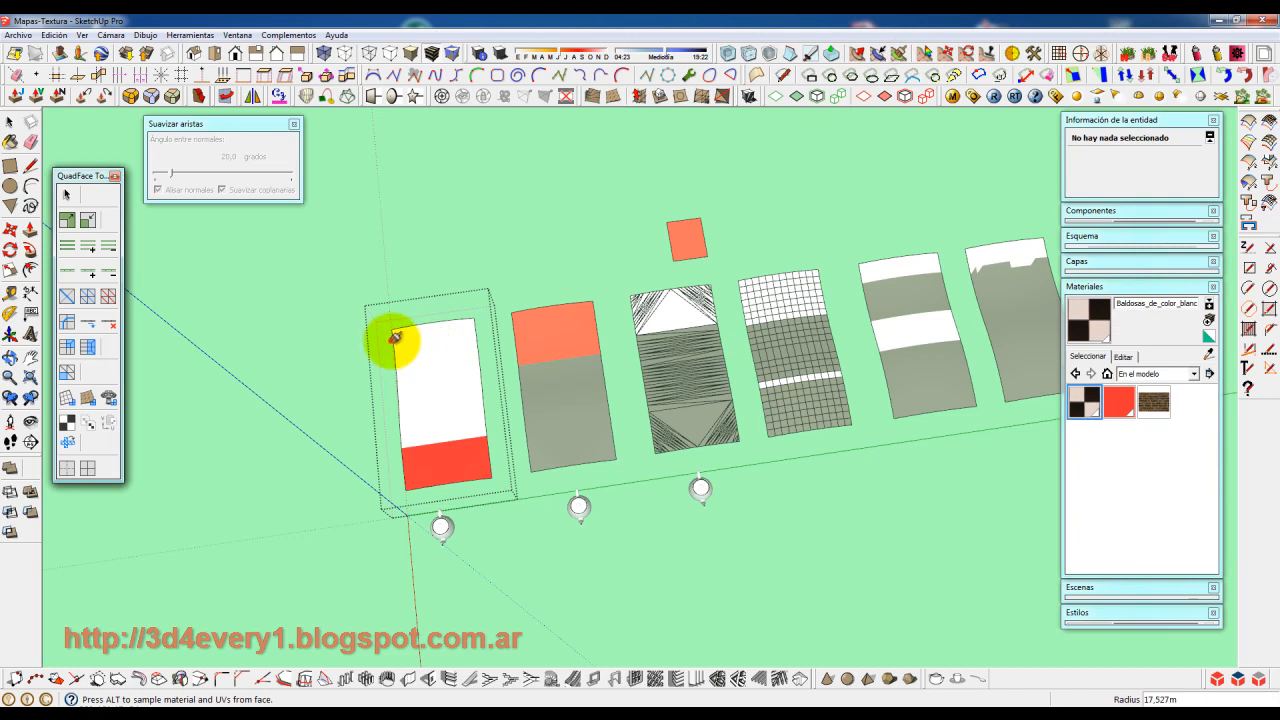
{"action": "left_click", "coordinate": [433, 343]}
{"action": "left_click", "coordinate": [460, 332]}
{"action": "left_click", "coordinate": [425, 332]}
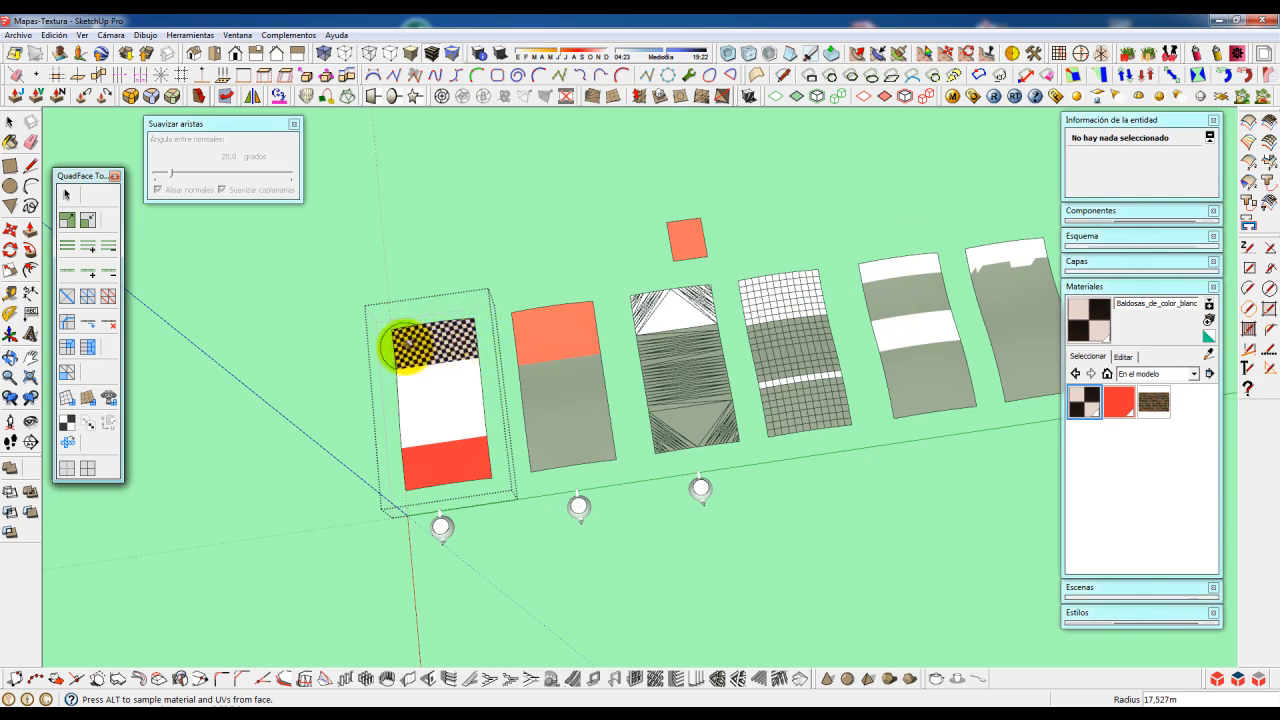
- Display the hidden geometry of the model to reveal the mesh edges on the first two surfaces
{"action": "middle_click_drag", "start_coordinate": [774, 323], "coordinate": [757, 308]}
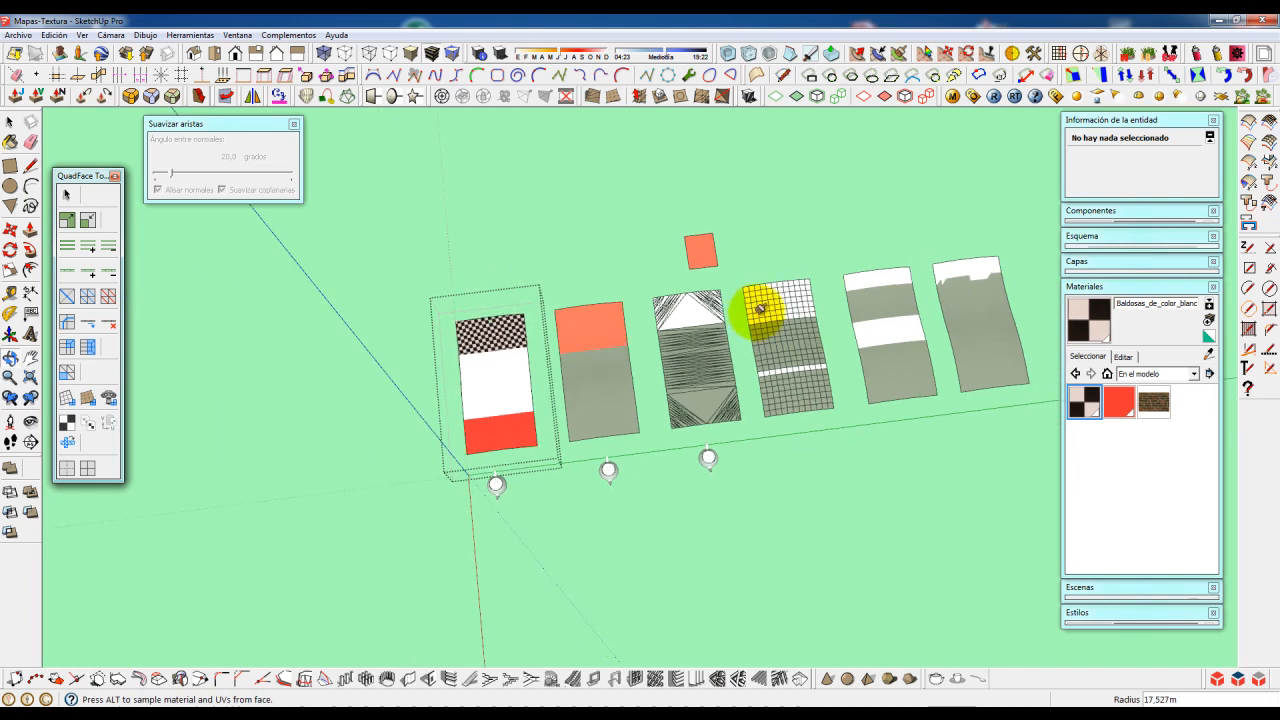
{"action": "scroll", "coordinate": [903, 297], "scroll_direction": "up", "scroll_amount": 2}
{"action": "left_click", "coordinate": [961, 301]}
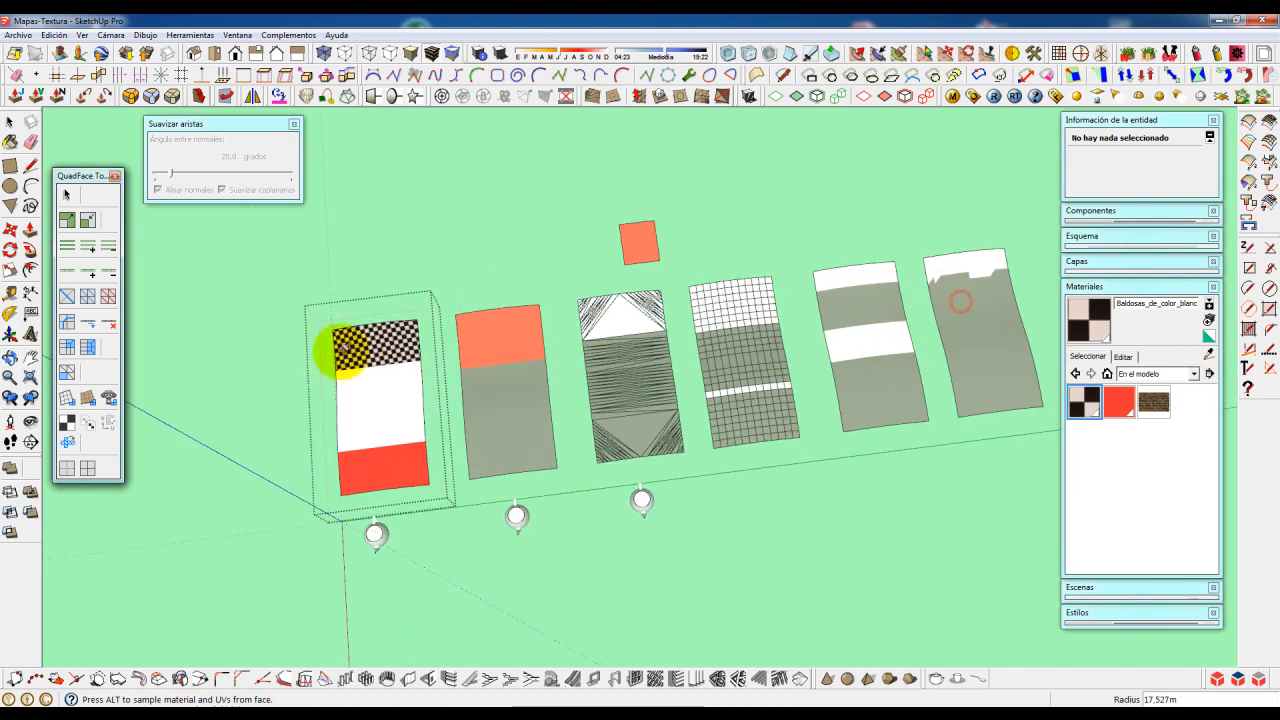
{"action": "scroll", "coordinate": [358, 376], "scroll_direction": "up", "scroll_amount": 1}
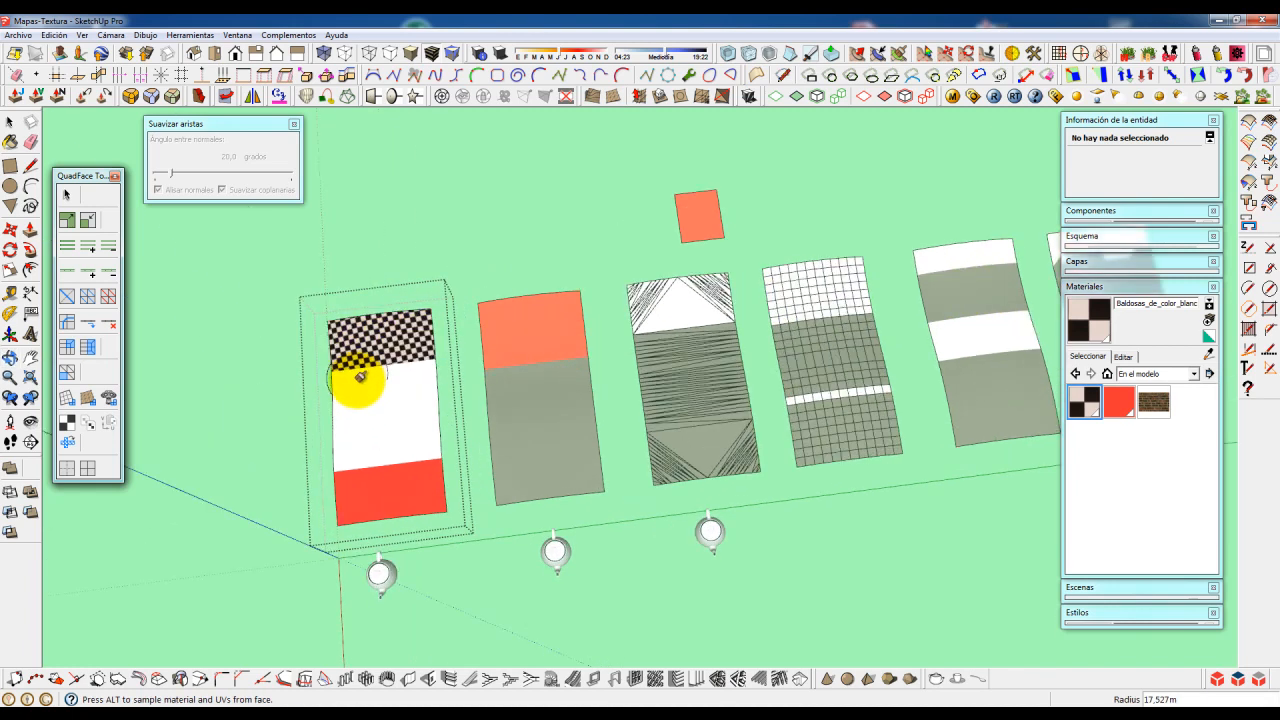
{"action": "scroll", "coordinate": [360, 375], "scroll_direction": "up", "scroll_amount": 3}
{"action": "scroll", "coordinate": [385, 360], "scroll_direction": "up", "scroll_amount": 2}
{"action": "scroll", "coordinate": [335, 262], "scroll_direction": "down", "scroll_amount": 1}
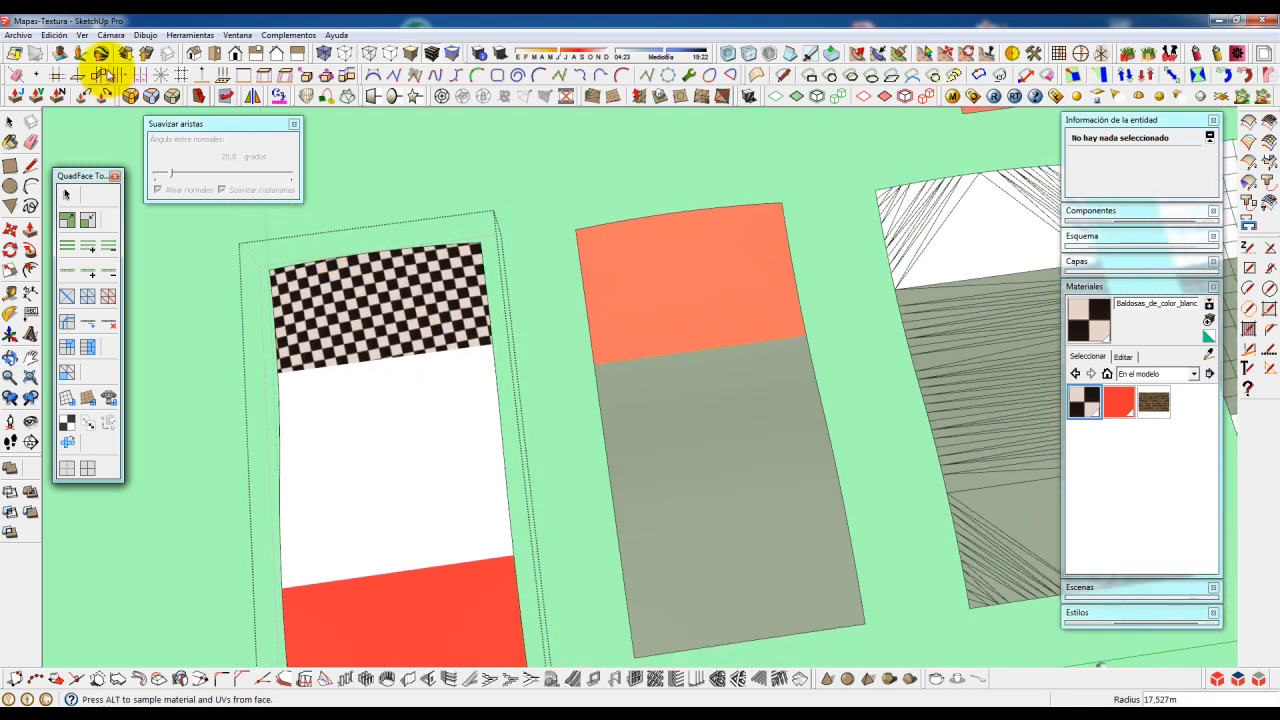
{"action": "left_click", "coordinate": [84, 36]}
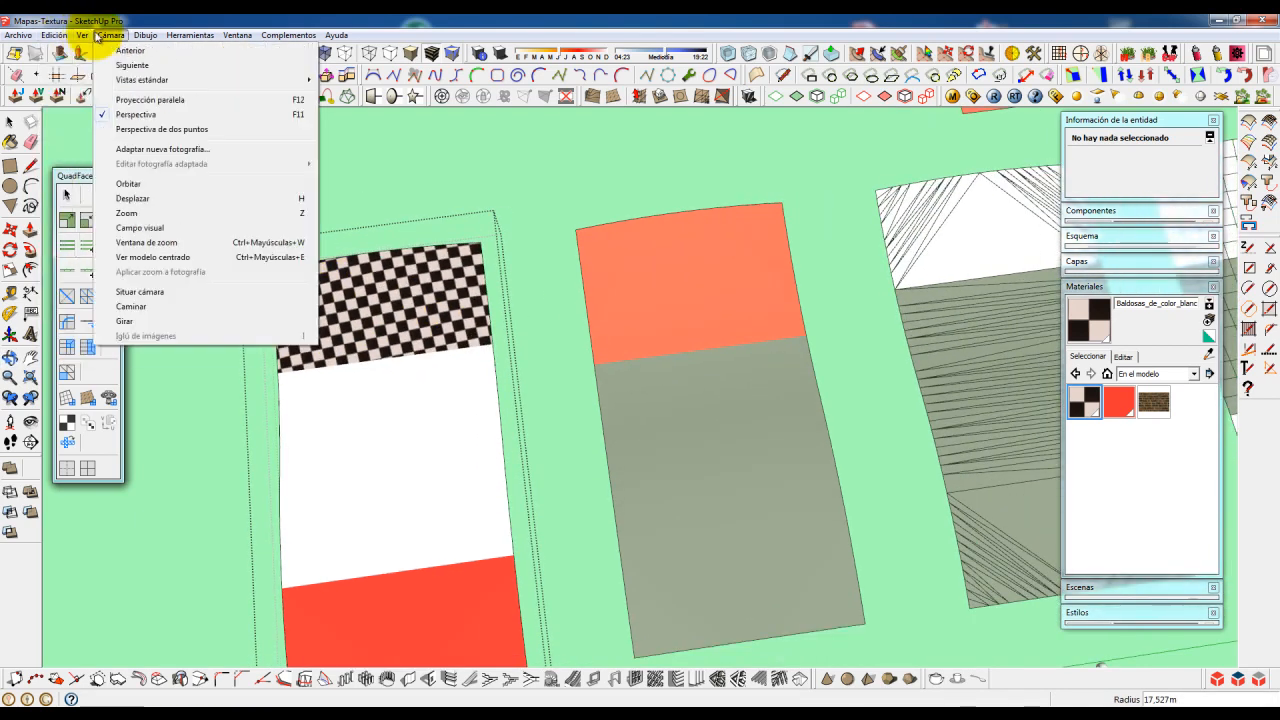
{"action": "left_click", "coordinate": [84, 86]}
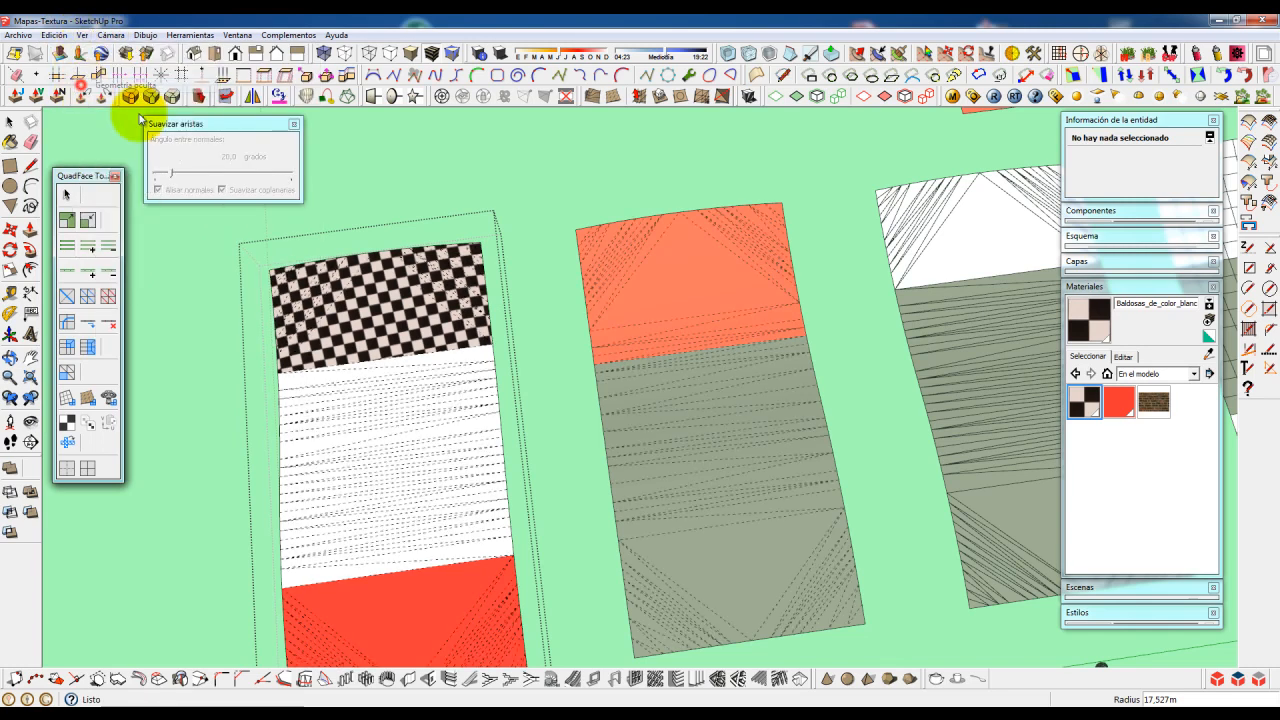
- Enlarge and rotate the tile texture on one triangular face at the edge of the first surface's tiled area, using the texture position pins
{"action": "scroll", "coordinate": [400, 345], "scroll_direction": "up", "scroll_amount": 4}
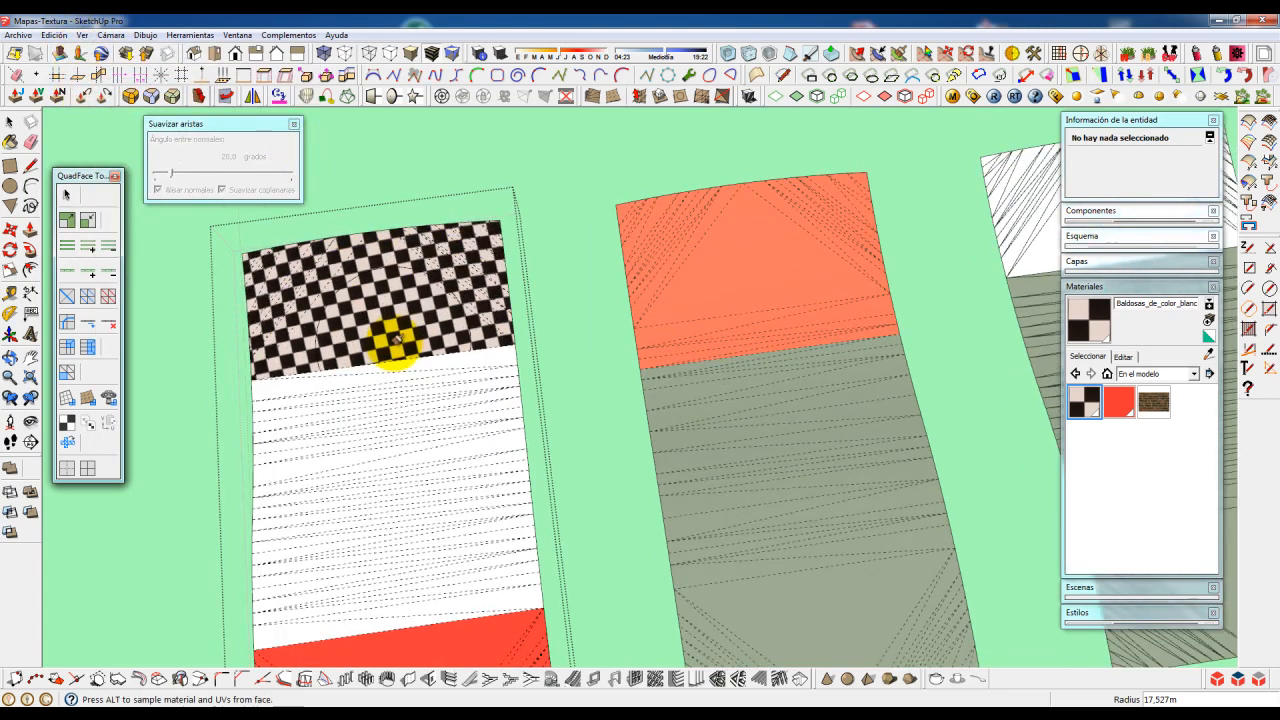
{"action": "scroll", "coordinate": [520, 308], "scroll_direction": "up", "scroll_amount": 3}
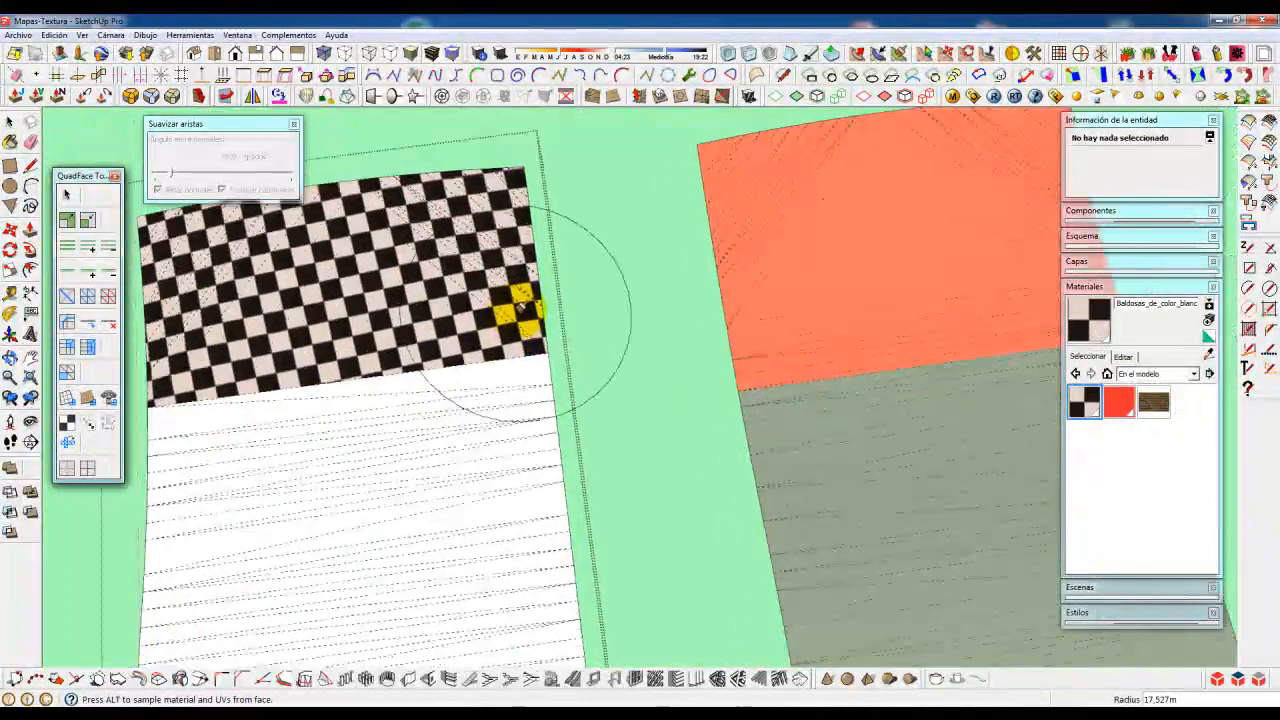
{"action": "key", "text": "space"}
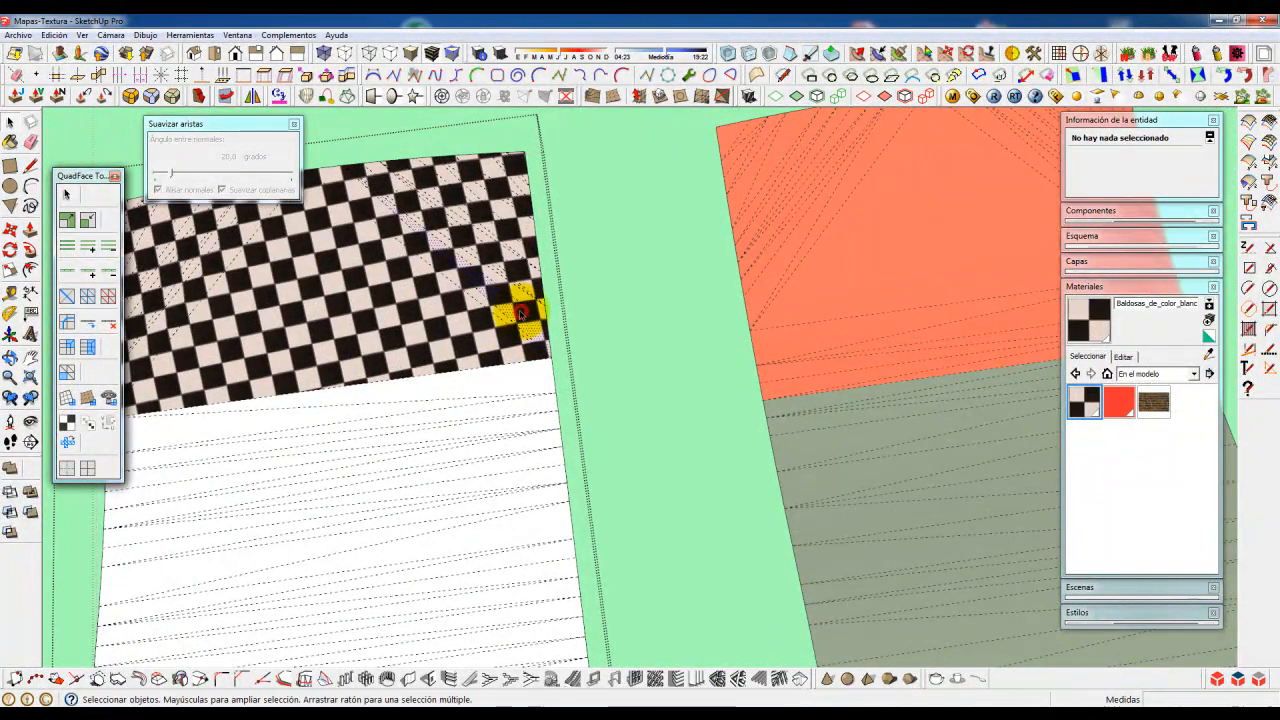
{"action": "left_click", "coordinate": [520, 313]}
{"action": "right_click", "coordinate": [520, 313]}
{"action": "mouse_move", "coordinate": [568, 462]}
{"action": "left_click", "coordinate": [694, 461]}
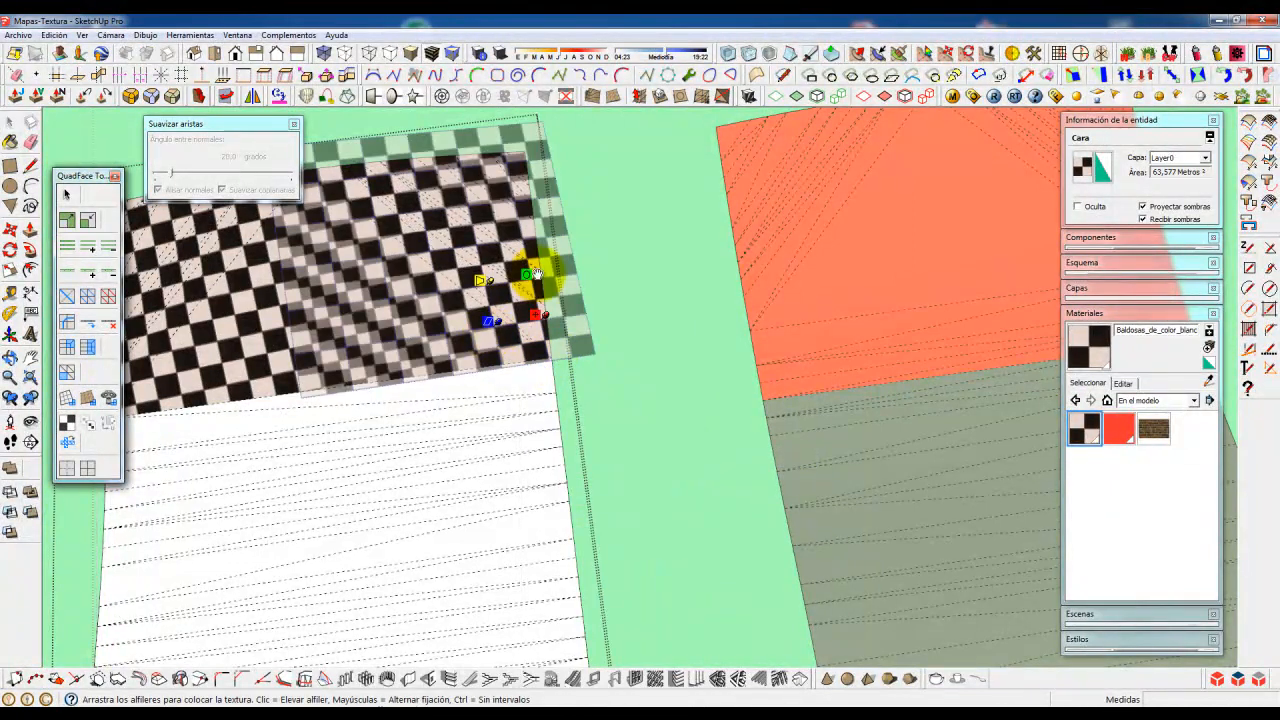
{"action": "left_click_drag", "start_coordinate": [530, 273], "coordinate": [645, 311]}
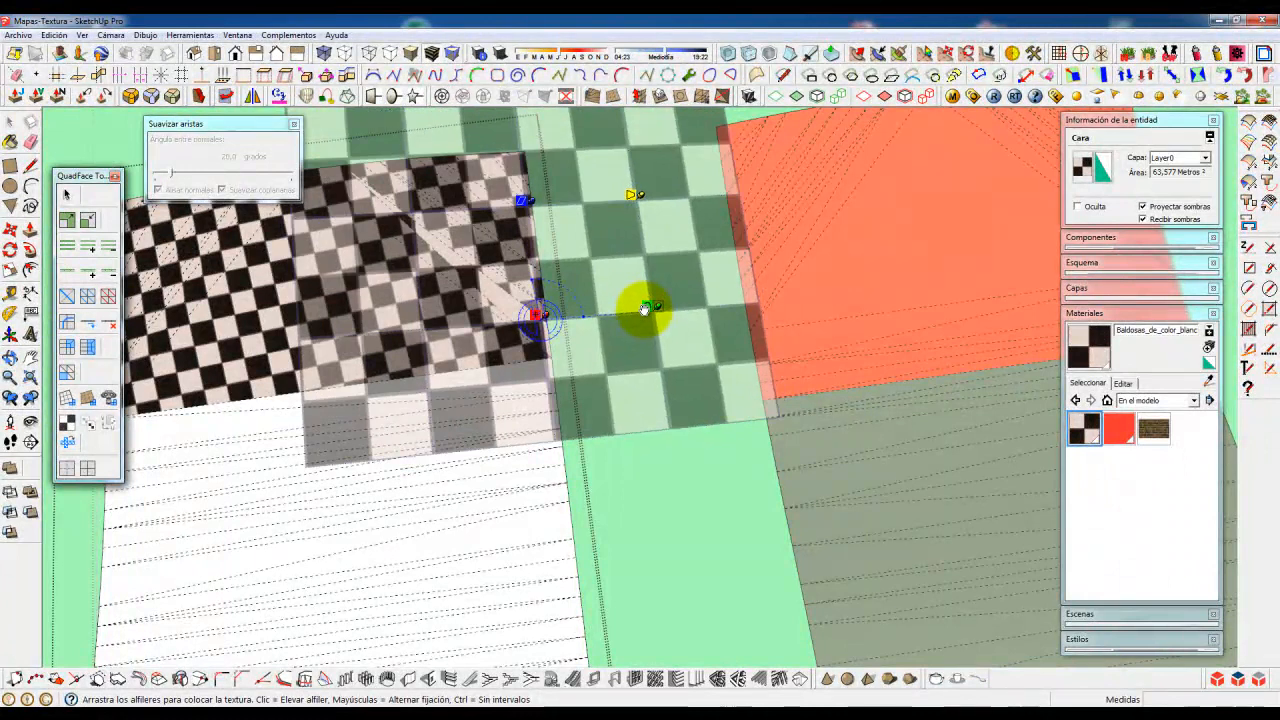
{"action": "right_click", "coordinate": [548, 298]}
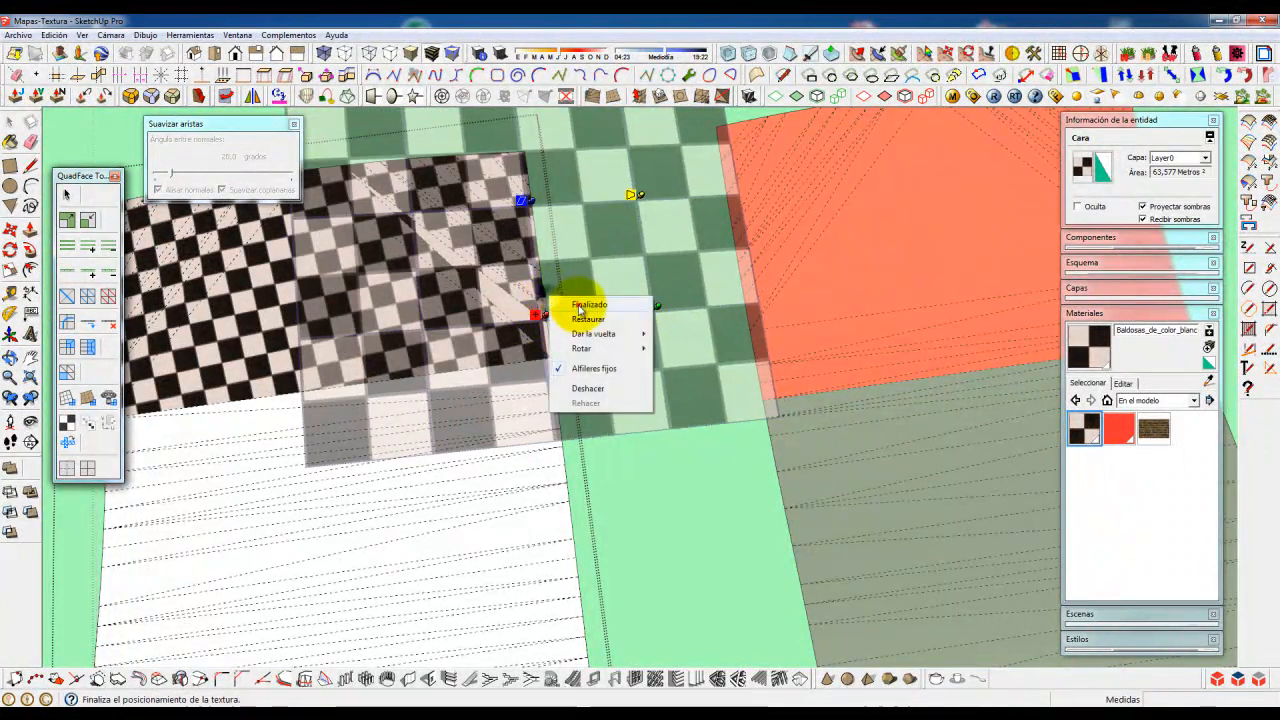
{"action": "left_click", "coordinate": [565, 307]}
- Sample the enlarged tile texture from the adjusted face and brush it over the upper half of the first surface
{"action": "scroll", "coordinate": [530, 318], "scroll_direction": "down", "scroll_amount": 2}
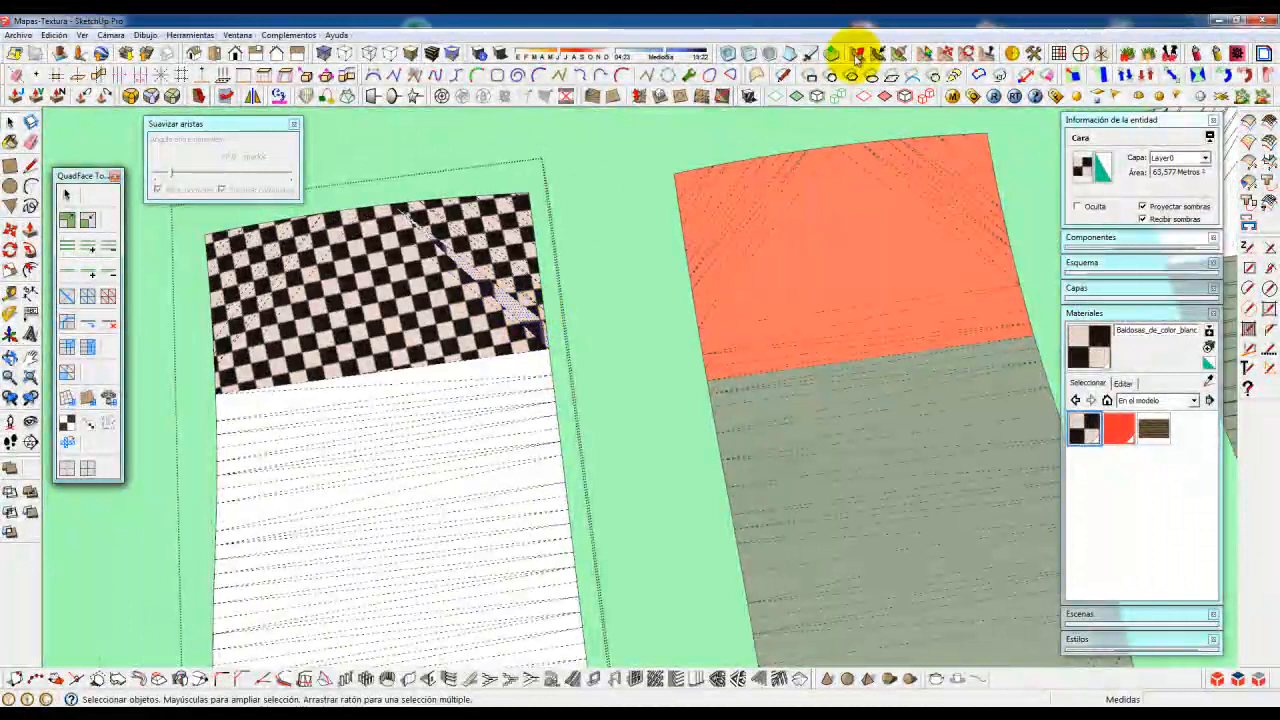
{"action": "left_click", "coordinate": [902, 52]}
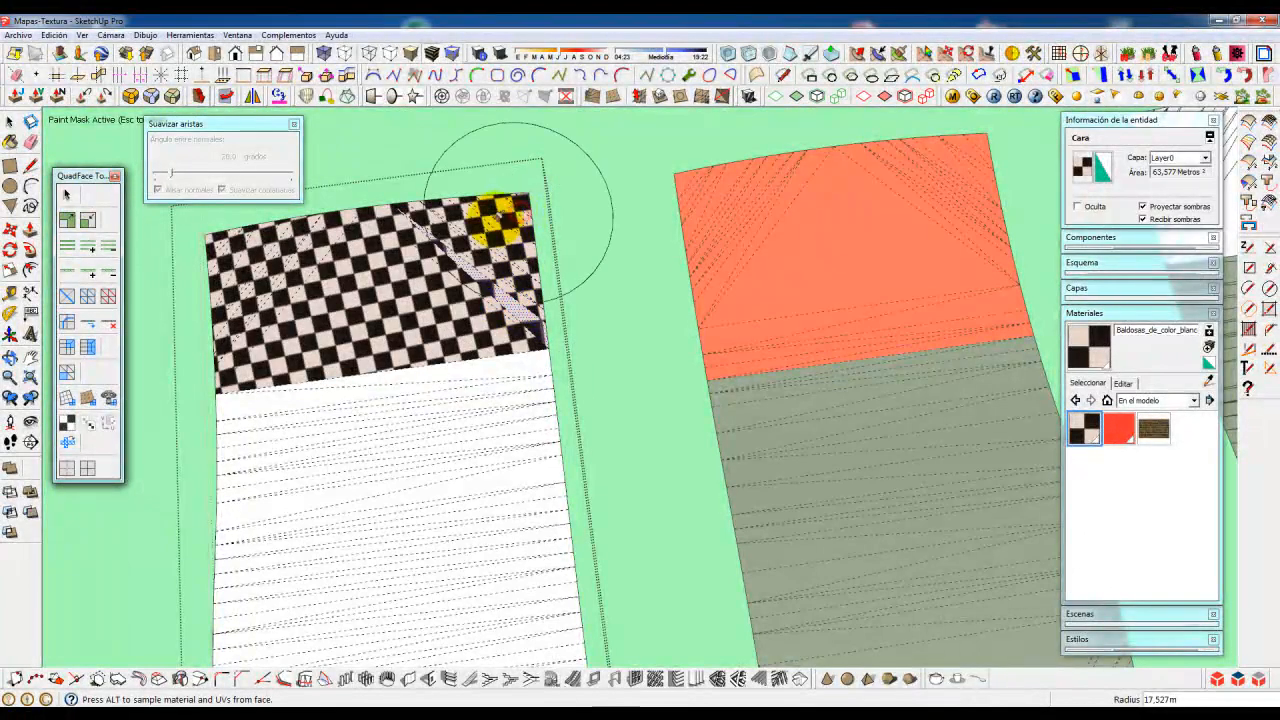
{"action": "scroll", "coordinate": [520, 230], "scroll_direction": "down", "scroll_amount": 2}
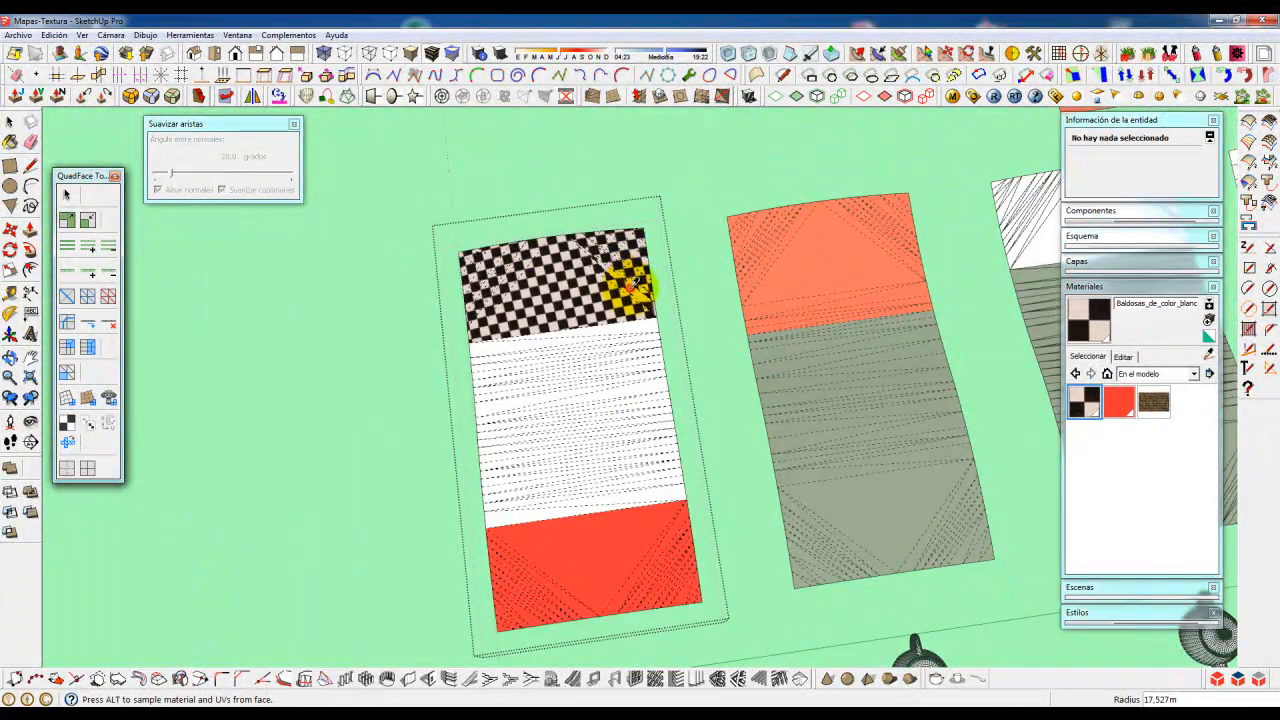
{"action": "mouse_move", "coordinate": [632, 284]}
{"action": "left_mouse_down"}
{"action": "mouse_move", "coordinate": [543, 251]}
{"action": "mouse_move", "coordinate": [471, 263]}
{"action": "mouse_move", "coordinate": [497, 272]}
{"action": "mouse_move", "coordinate": [612, 242]}
{"action": "mouse_move", "coordinate": [586, 251]}
{"action": "mouse_move", "coordinate": [634, 277]}
{"action": "mouse_move", "coordinate": [634, 320]}
{"action": "mouse_move", "coordinate": [582, 342]}
{"action": "mouse_move", "coordinate": [509, 346]}
{"action": "mouse_move", "coordinate": [494, 363]}
{"action": "mouse_move", "coordinate": [514, 380]}
{"action": "mouse_move", "coordinate": [617, 351]}
{"action": "mouse_move", "coordinate": [634, 360]}
{"action": "mouse_move", "coordinate": [491, 380]}
{"action": "mouse_move", "coordinate": [480, 394]}
{"action": "mouse_move", "coordinate": [612, 378]}
{"action": "left_mouse_up"}
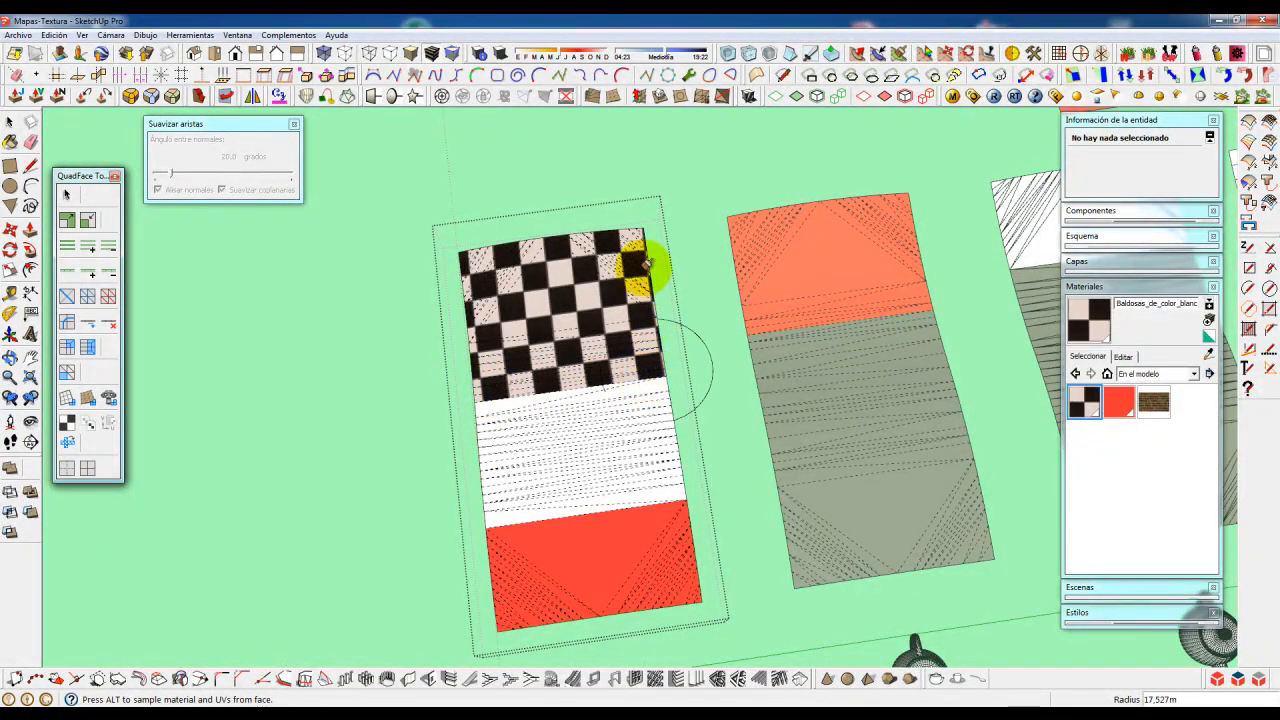
{"action": "scroll", "coordinate": [474, 283], "scroll_direction": "down", "scroll_amount": 2}
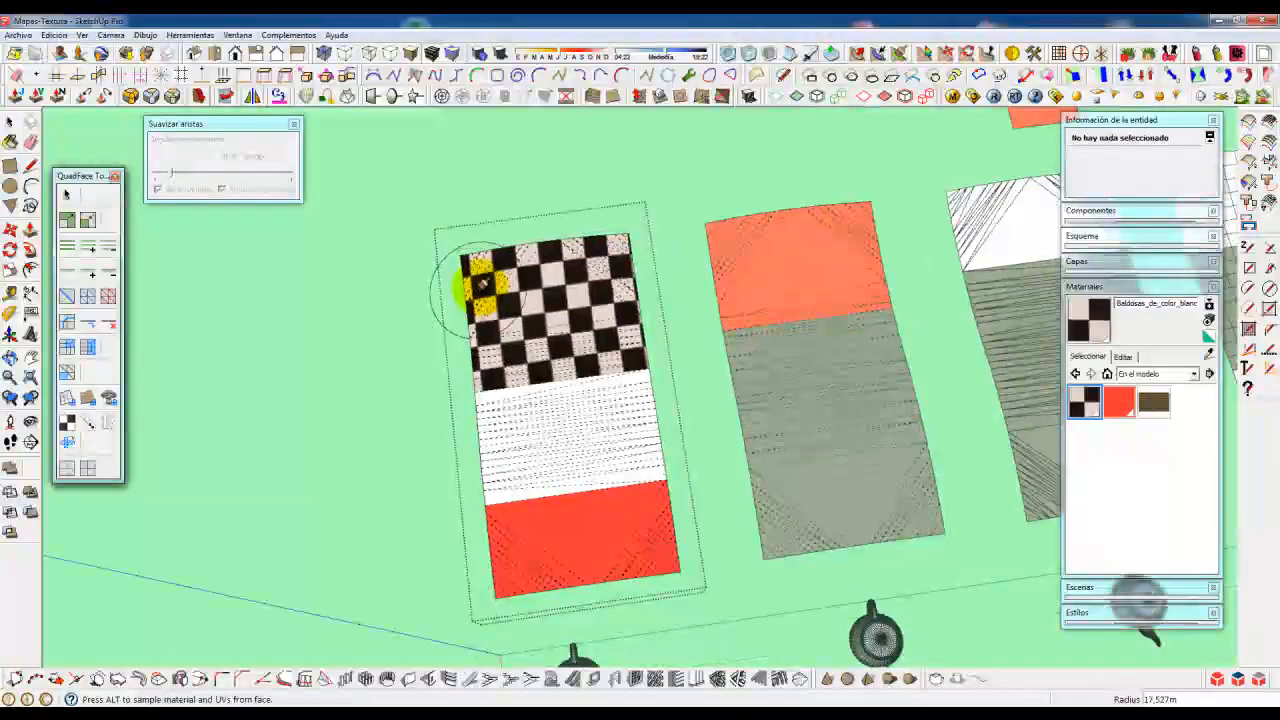
- Leave the first surface's group and turn off the display of hidden geometry
{"action": "key", "text": "space"}
{"action": "scroll", "coordinate": [545, 220], "scroll_direction": "down", "scroll_amount": 4}
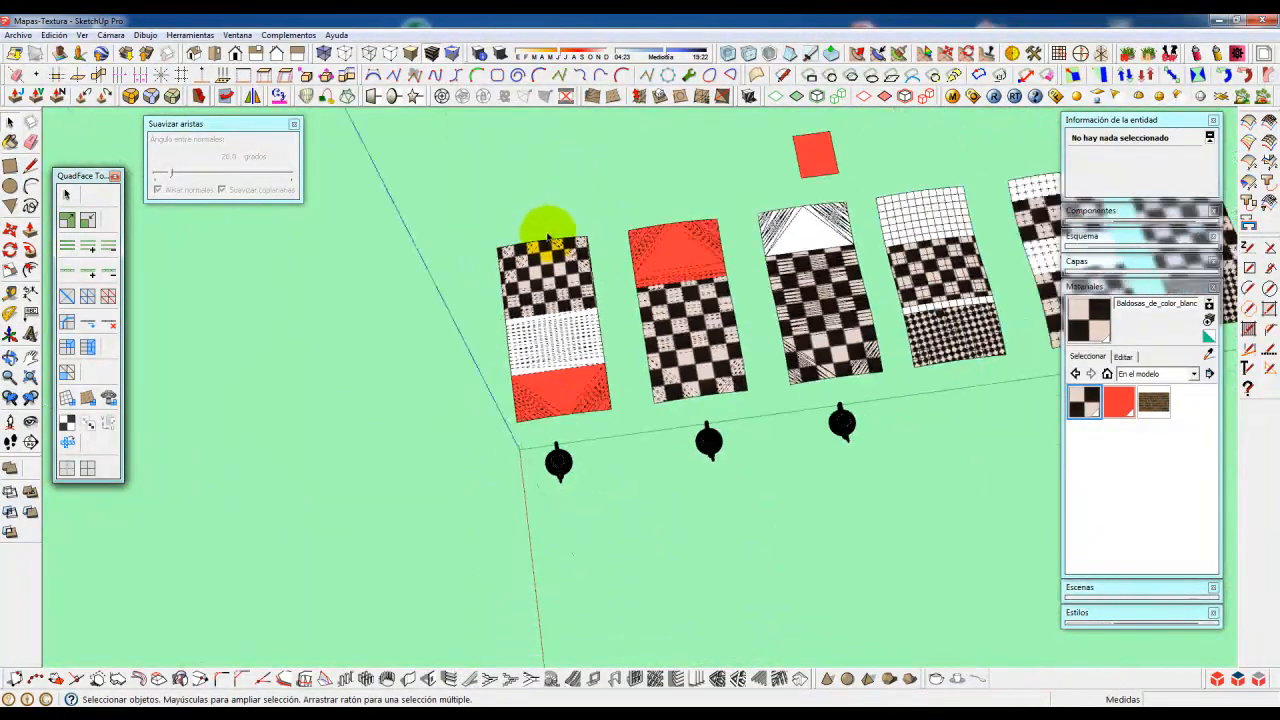
{"action": "middle_click_drag", "start_coordinate": [757, 213], "coordinate": [570, 222]}
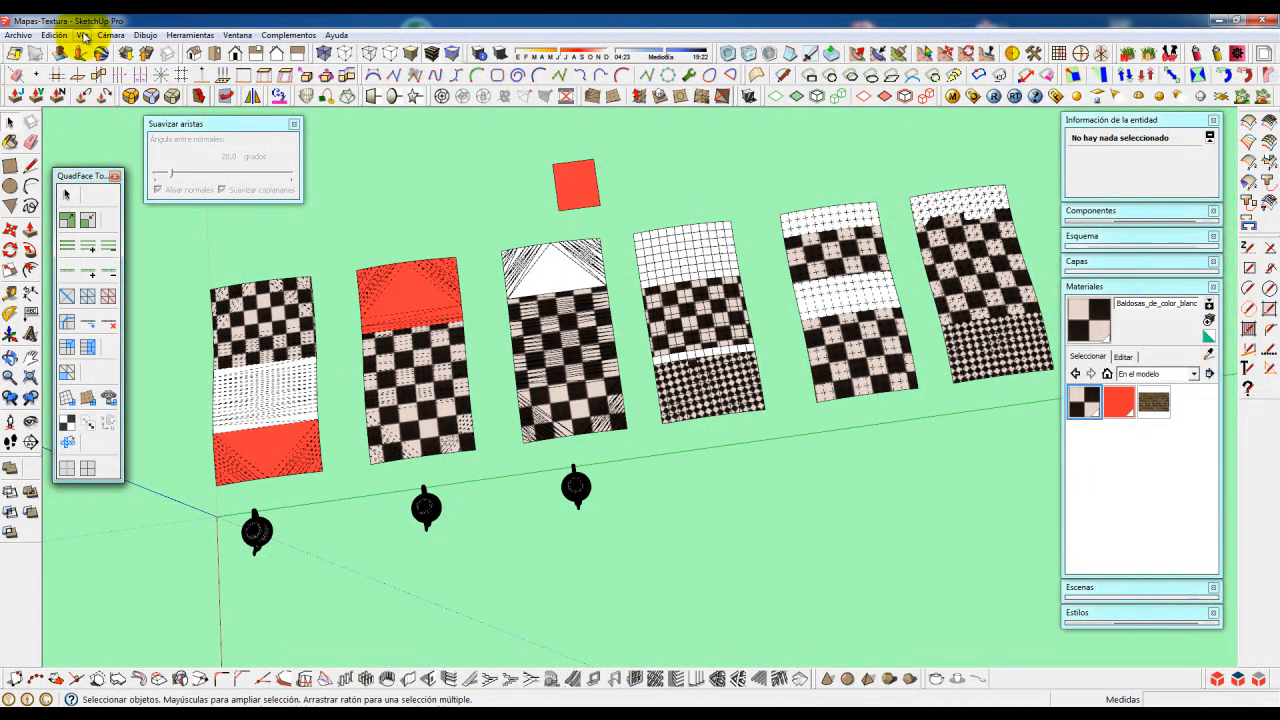
{"action": "left_click", "coordinate": [84, 36]}
{"action": "left_click", "coordinate": [82, 84]}
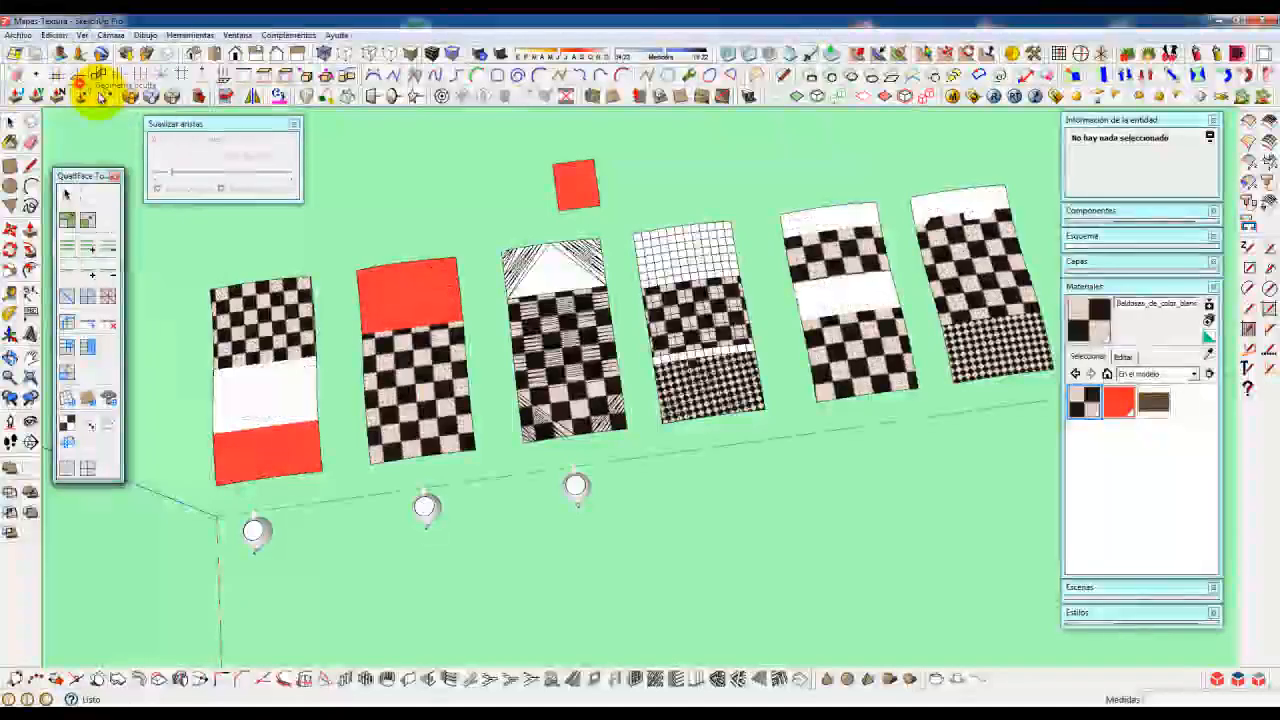
{"action": "middle_click_drag", "start_coordinate": [410, 186], "coordinate": [465, 177]}
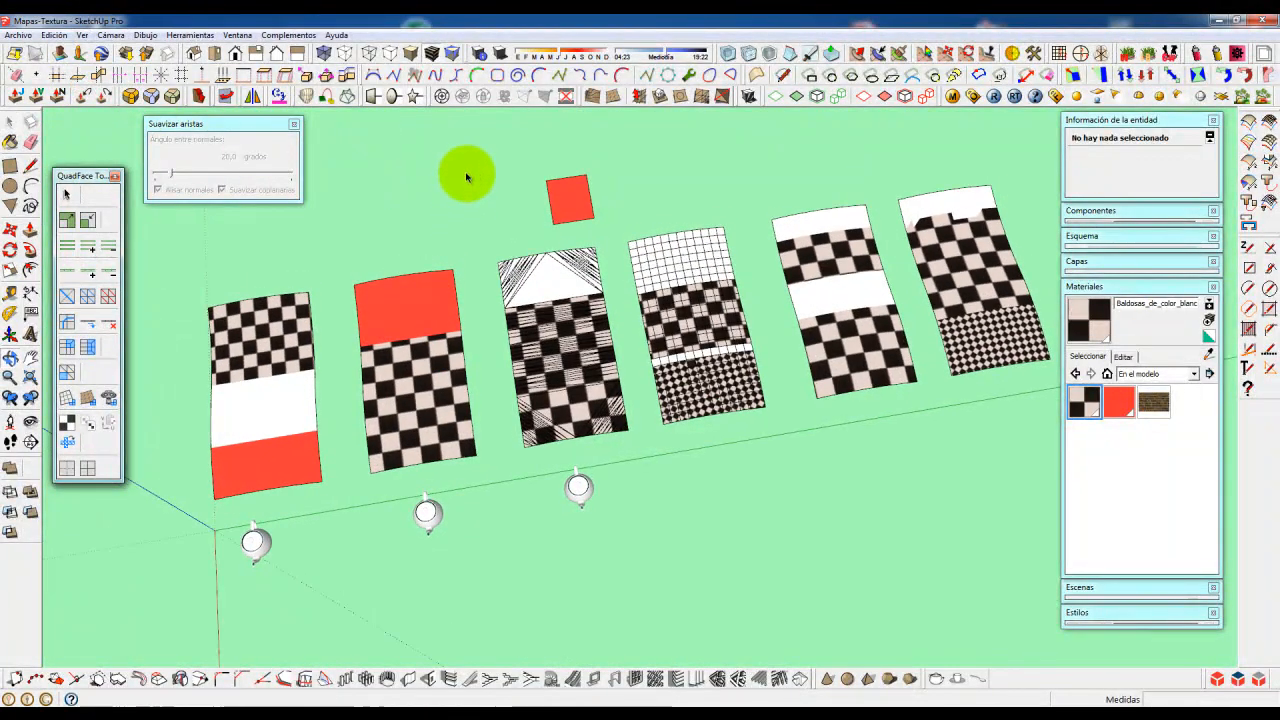
{"action": "mouse_move", "coordinate": [460, 243]}
{"action": "middle_mouse_down"}
{"action": "mouse_move", "coordinate": [489, 240]}
{"action": "mouse_move", "coordinate": [469, 253]}
{"action": "middle_mouse_up"}
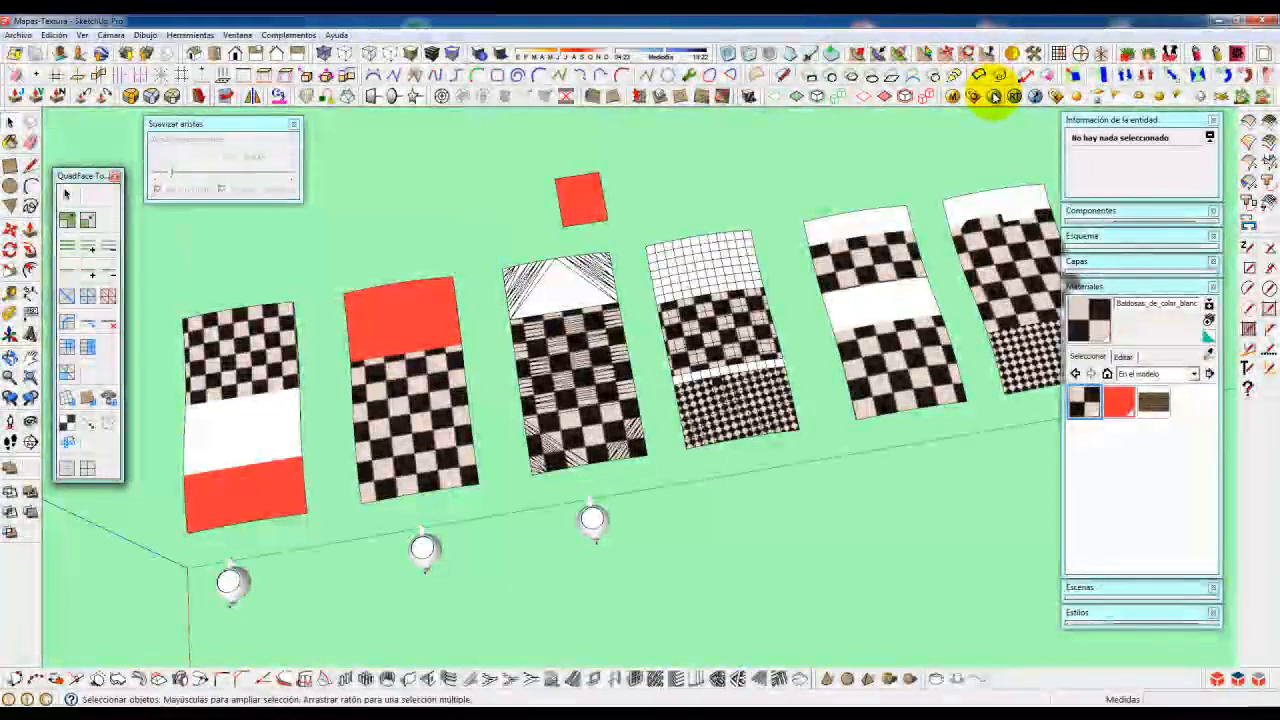
- Save the model, render the current view of the six surfaces with V-Ray, and close the frame buffer
{"action": "left_click", "coordinate": [19, 36]}
{"action": "left_click", "coordinate": [29, 83]}
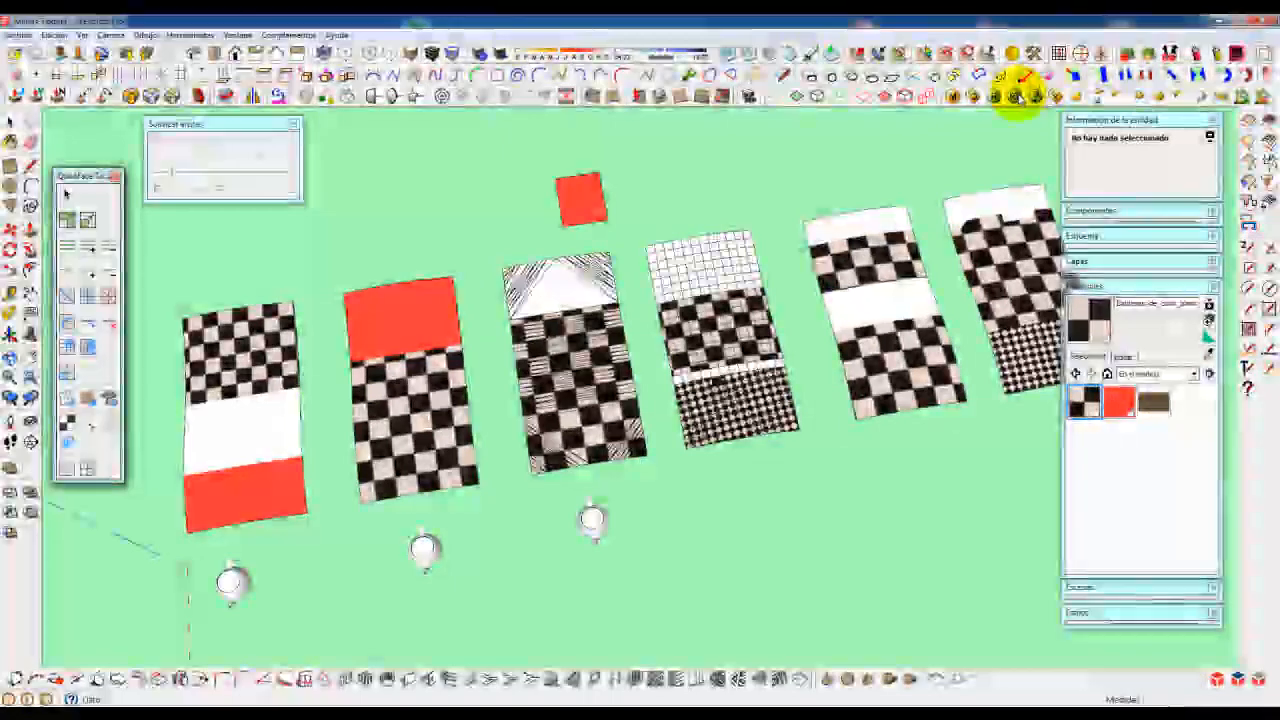
{"action": "left_click", "coordinate": [995, 96]}
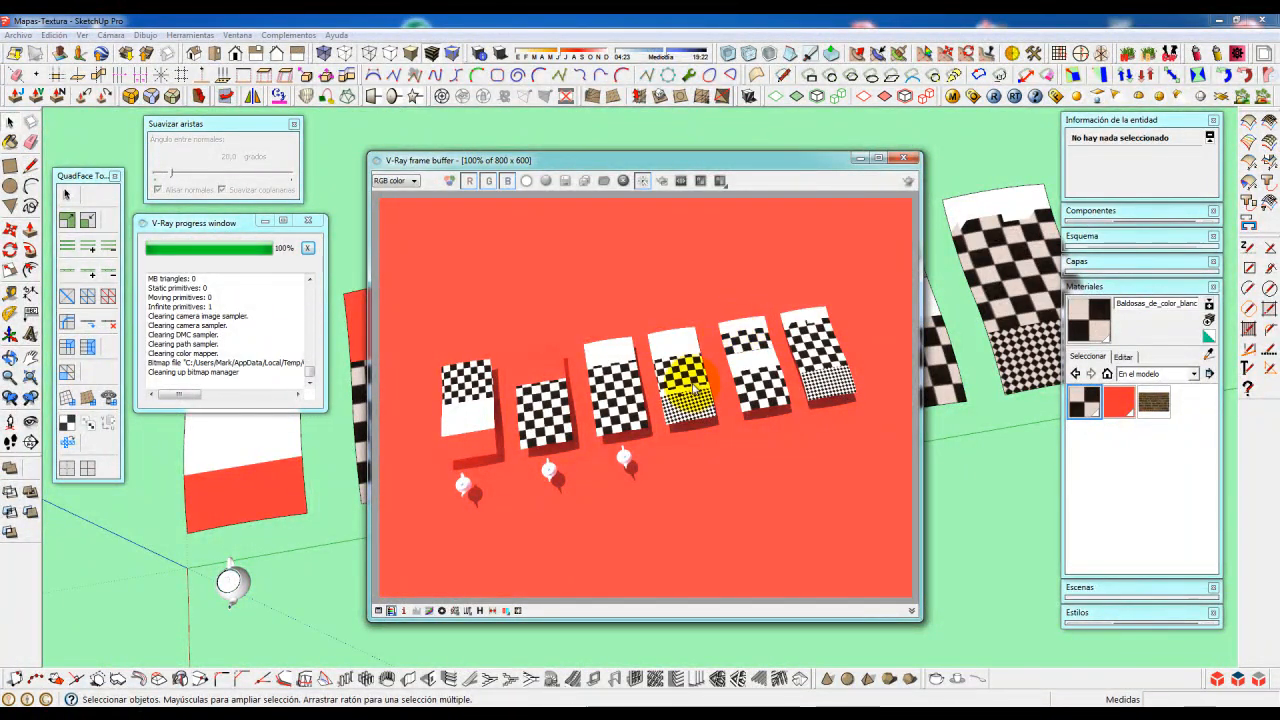
{"action": "left_click", "coordinate": [910, 162]}
- Examine the tile mapping on the six painted surfaces from low and overhead angles
{"action": "middle_click_drag", "start_coordinate": [650, 345], "coordinate": [547, 491]}
{"action": "scroll", "coordinate": [543, 414], "scroll_direction": "up", "scroll_amount": 4}
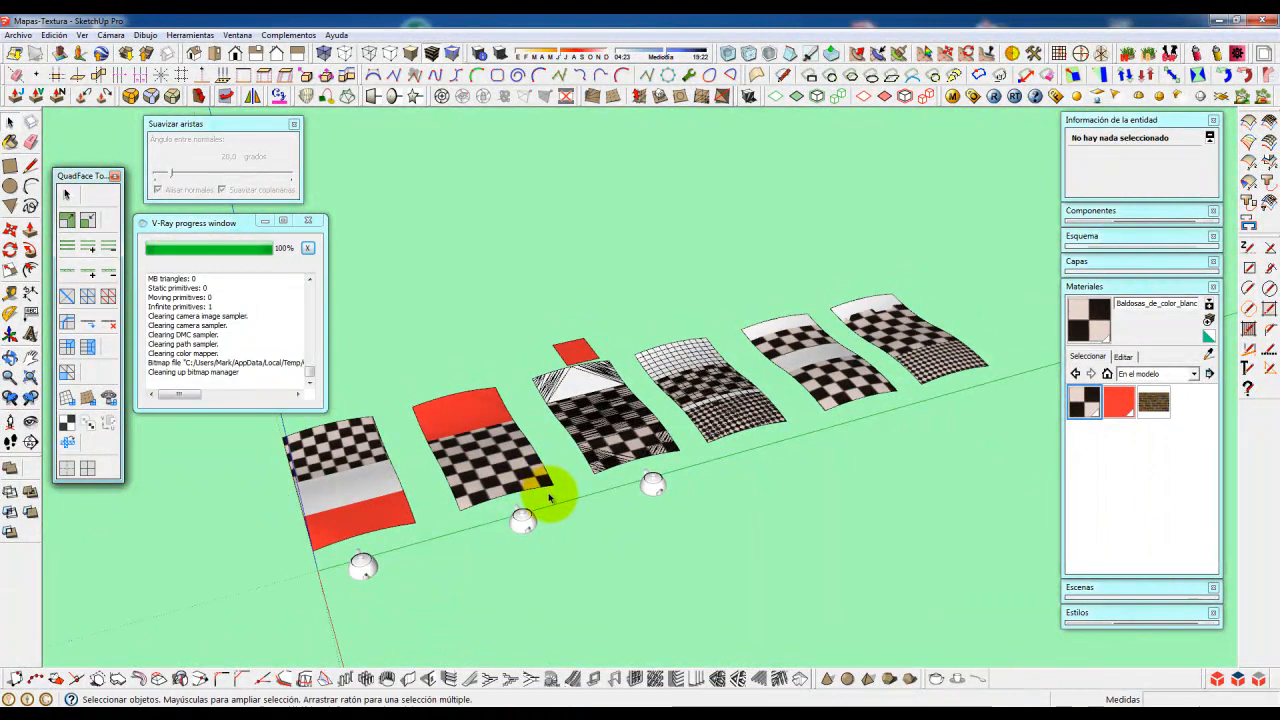
{"action": "scroll", "coordinate": [549, 496], "scroll_direction": "up", "scroll_amount": 2}
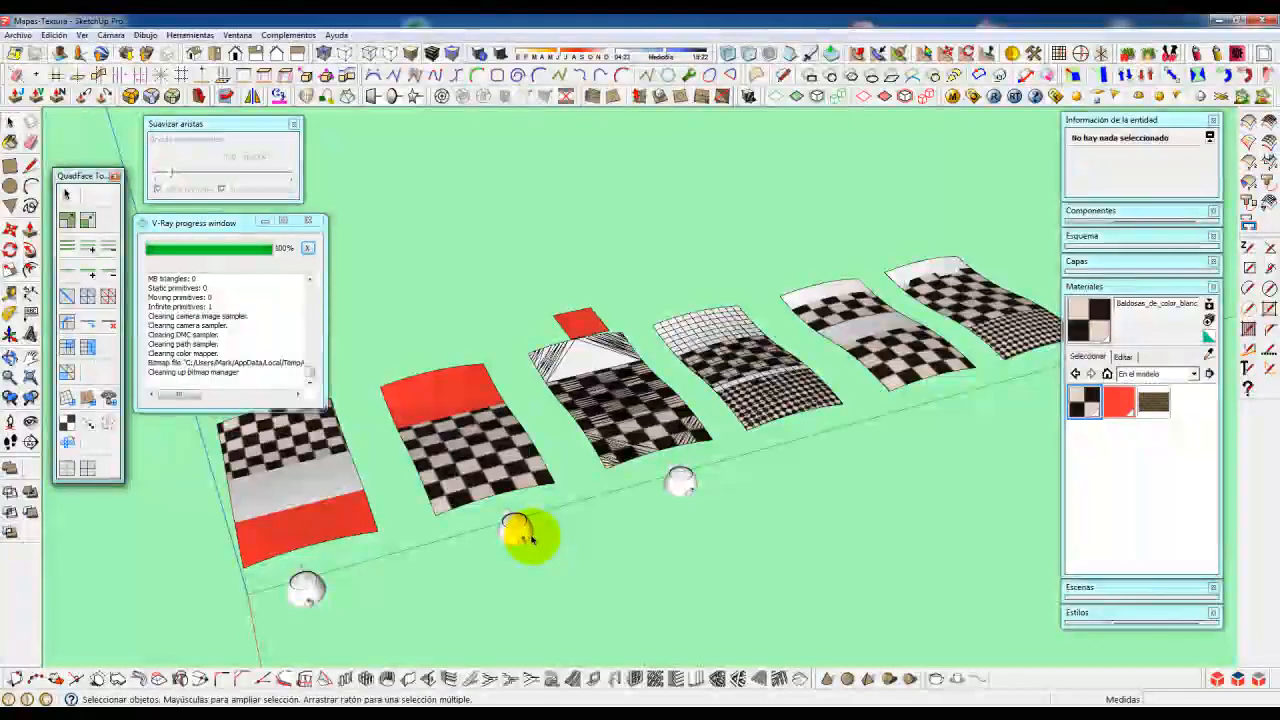
{"action": "mouse_move", "coordinate": [590, 510]}
{"action": "middle_mouse_down"}
{"action": "mouse_move", "coordinate": [574, 474]}
{"action": "mouse_move", "coordinate": [634, 470]}
{"action": "mouse_move", "coordinate": [613, 514]}
{"action": "mouse_move", "coordinate": [608, 466]}
{"action": "mouse_move", "coordinate": [630, 470]}
{"action": "mouse_move", "coordinate": [646, 449]}
{"action": "mouse_move", "coordinate": [597, 583]}
{"action": "mouse_move", "coordinate": [614, 495]}
{"action": "middle_mouse_up"}
{"action": "scroll", "coordinate": [614, 495], "scroll_direction": "up", "scroll_amount": 3}
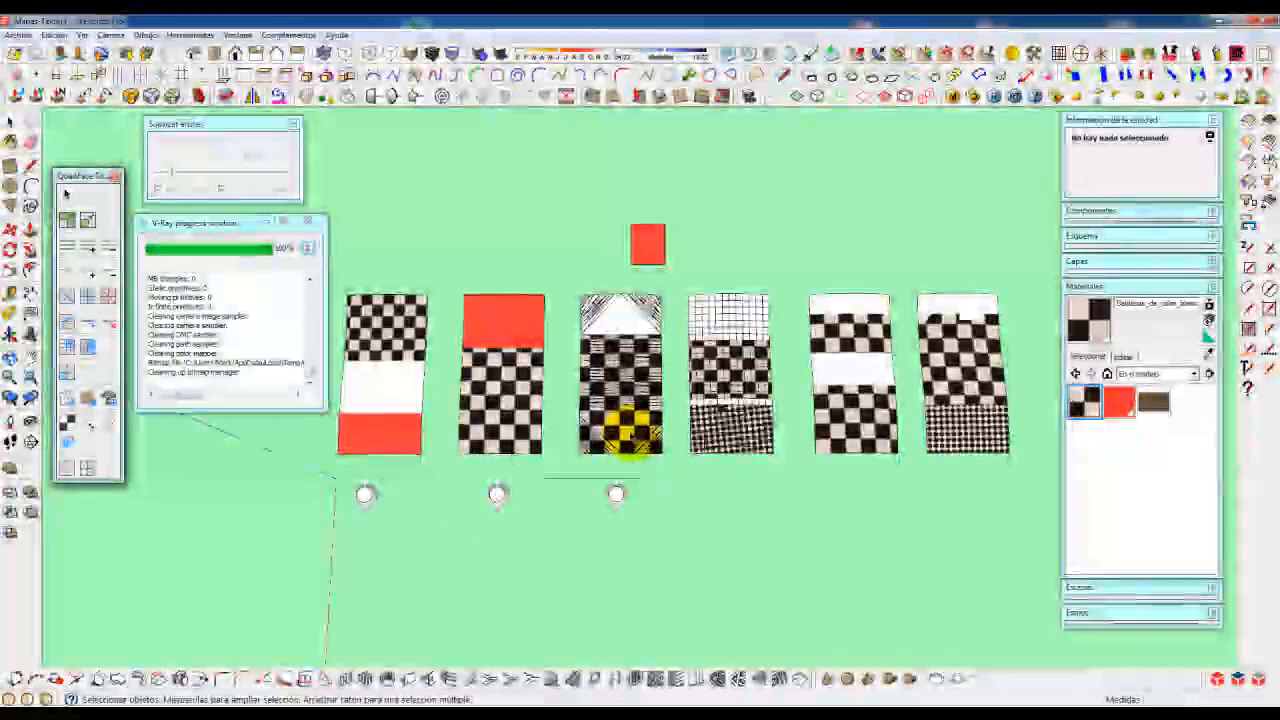
{"action": "scroll", "coordinate": [606, 423], "scroll_direction": "up", "scroll_amount": 3}
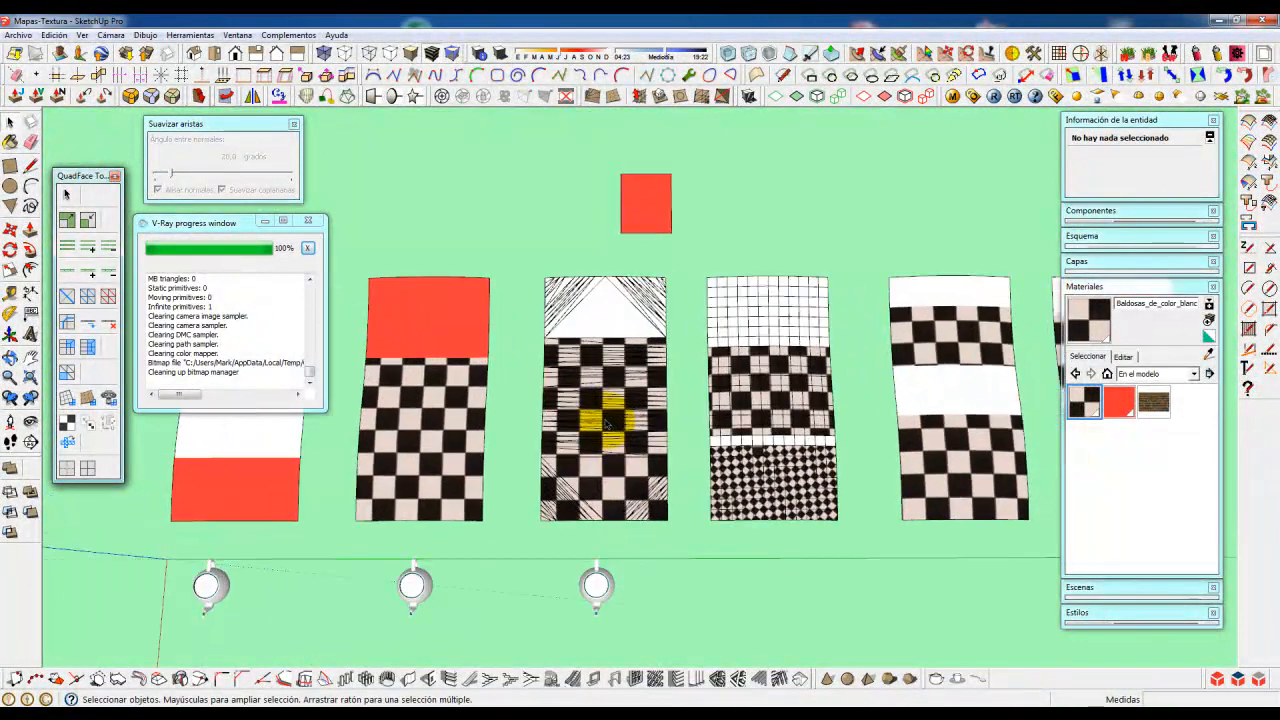
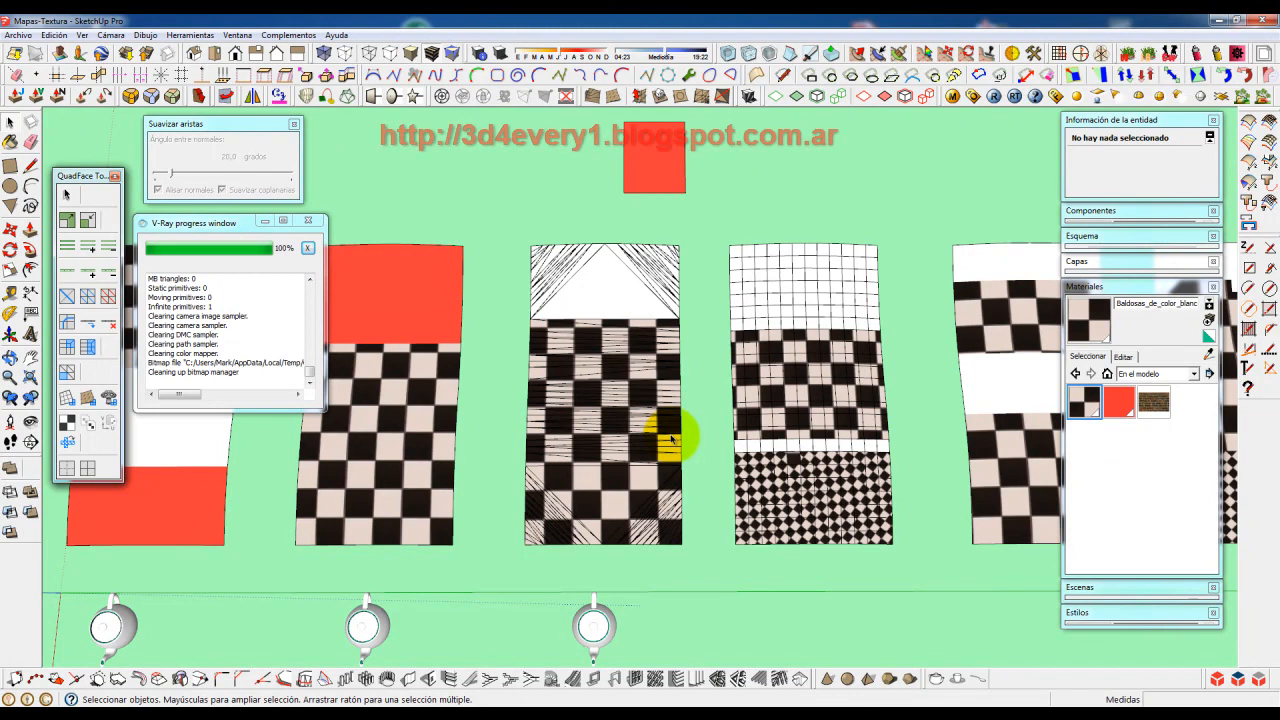
{"action": "scroll", "coordinate": [671, 438], "scroll_direction": "up", "scroll_amount": 1}
{"action": "scroll", "coordinate": [675, 437], "scroll_direction": "down", "scroll_amount": 1}
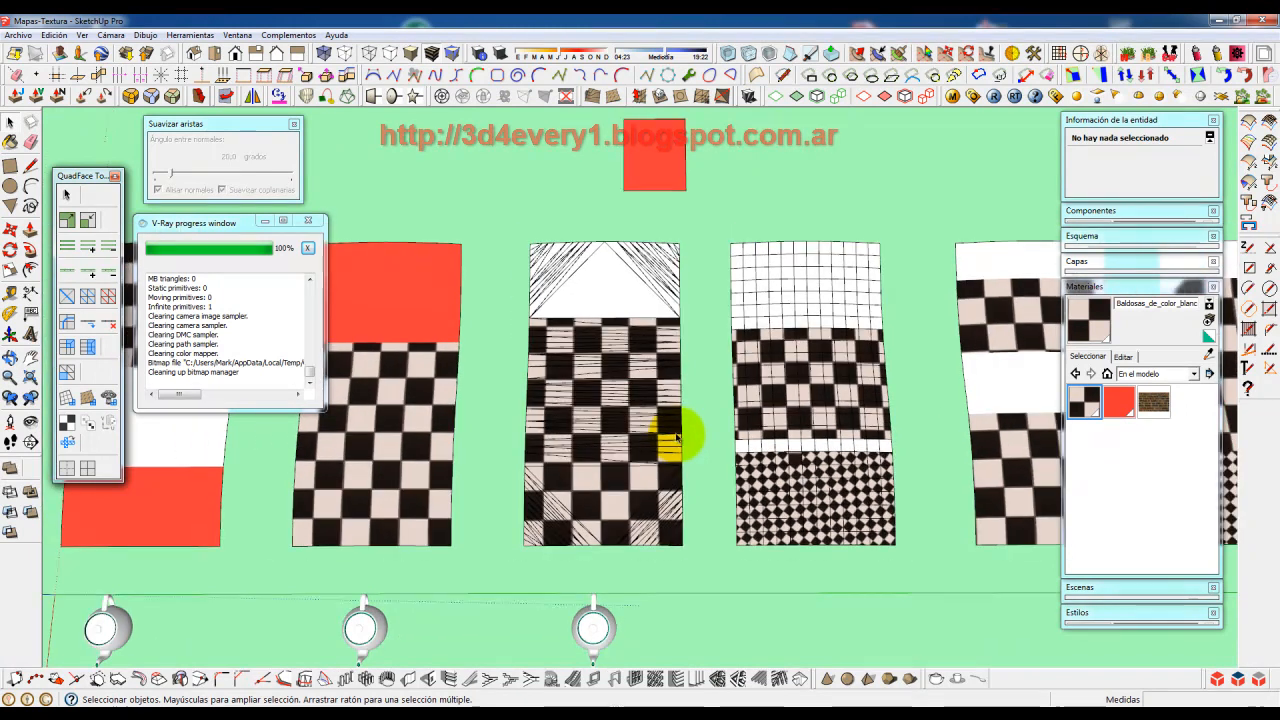
- Select the body surface of one of the white teapots in front of the painted surfaces
{"action": "scroll", "coordinate": [675, 437], "scroll_direction": "down", "scroll_amount": 1}
{"action": "mouse_move", "coordinate": [617, 571]}
{"action": "middle_mouse_down"}
{"action": "mouse_move", "coordinate": [649, 423]}
{"action": "mouse_move", "coordinate": [633, 568]}
{"action": "mouse_move", "coordinate": [680, 443]}
{"action": "mouse_move", "coordinate": [680, 580]}
{"action": "mouse_move", "coordinate": [651, 586]}
{"action": "mouse_move", "coordinate": [725, 497]}
{"action": "mouse_move", "coordinate": [700, 522]}
{"action": "mouse_move", "coordinate": [685, 449]}
{"action": "middle_mouse_up"}
{"action": "scroll", "coordinate": [603, 449], "scroll_direction": "down", "scroll_amount": 1}
{"action": "scroll", "coordinate": [700, 535], "scroll_direction": "up", "scroll_amount": 2}
{"action": "scroll", "coordinate": [696, 533], "scroll_direction": "up", "scroll_amount": 2}
{"action": "scroll", "coordinate": [706, 523], "scroll_direction": "up", "scroll_amount": 4}
{"action": "middle_click_drag", "start_coordinate": [676, 467], "coordinate": [741, 470]}
{"action": "scroll", "coordinate": [703, 451], "scroll_direction": "up", "scroll_amount": 2}
{"action": "left_click", "coordinate": [682, 427]}
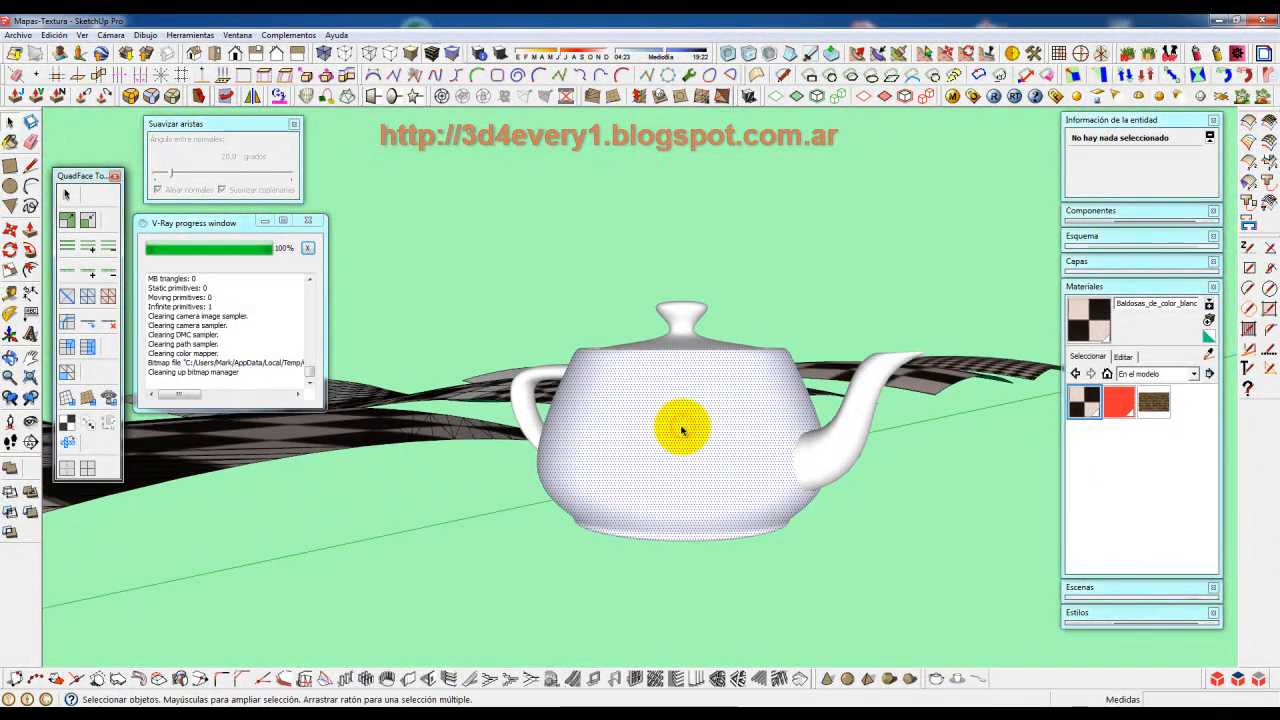
{"action": "middle_click_drag", "start_coordinate": [681, 450], "coordinate": [718, 440]}
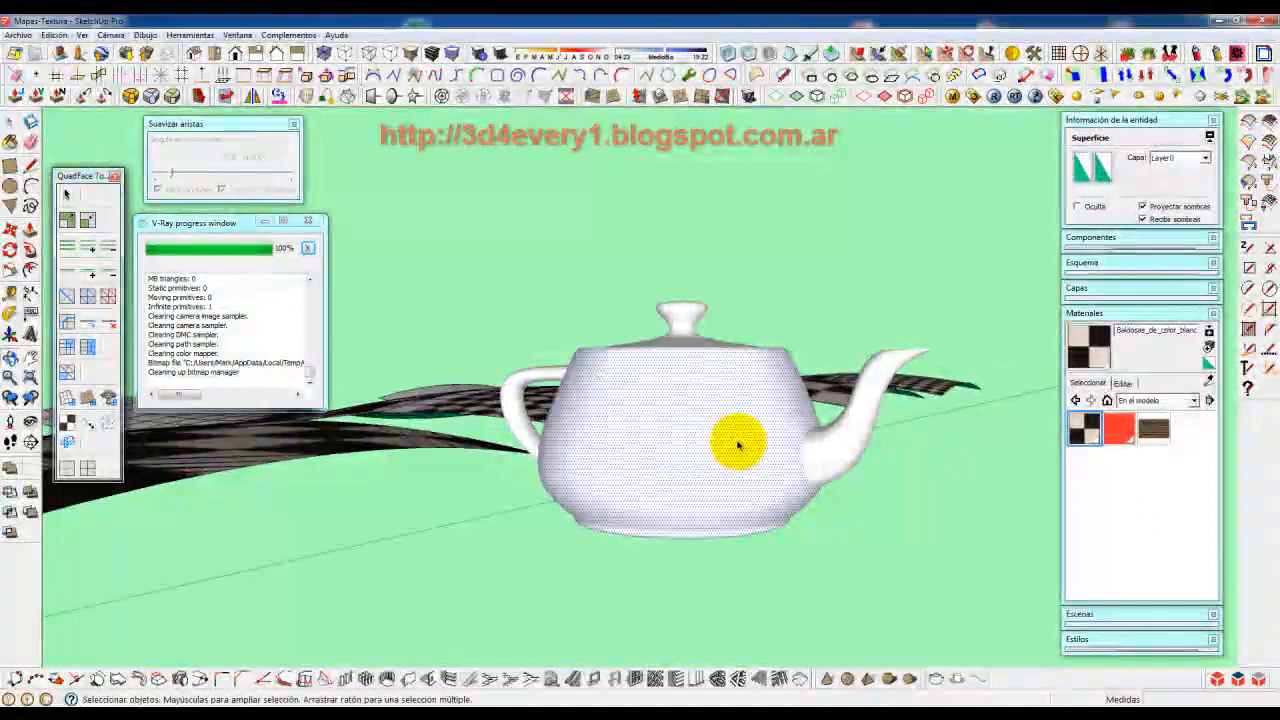
- With the black-and-white tile material and a brush radius of 1.255 m, paint a horizontal band across the selected teapot body
{"action": "left_click", "coordinate": [1088, 345]}
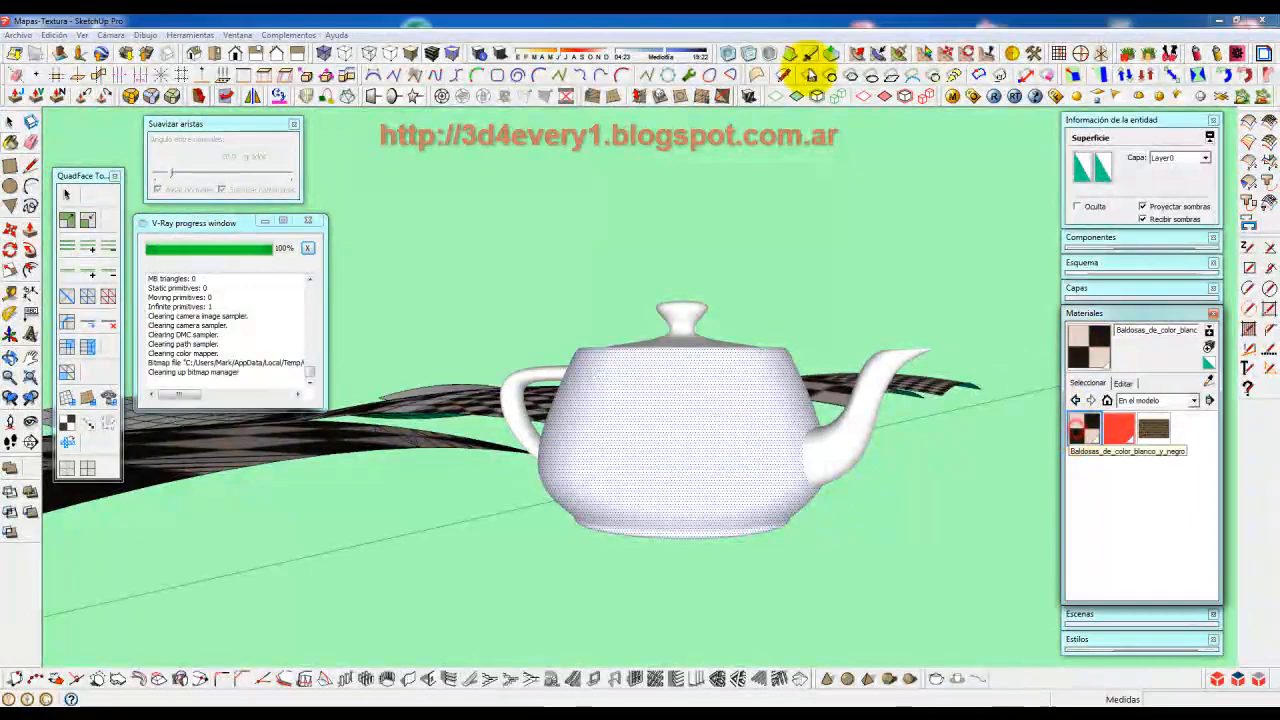
{"action": "left_click", "coordinate": [880, 54]}
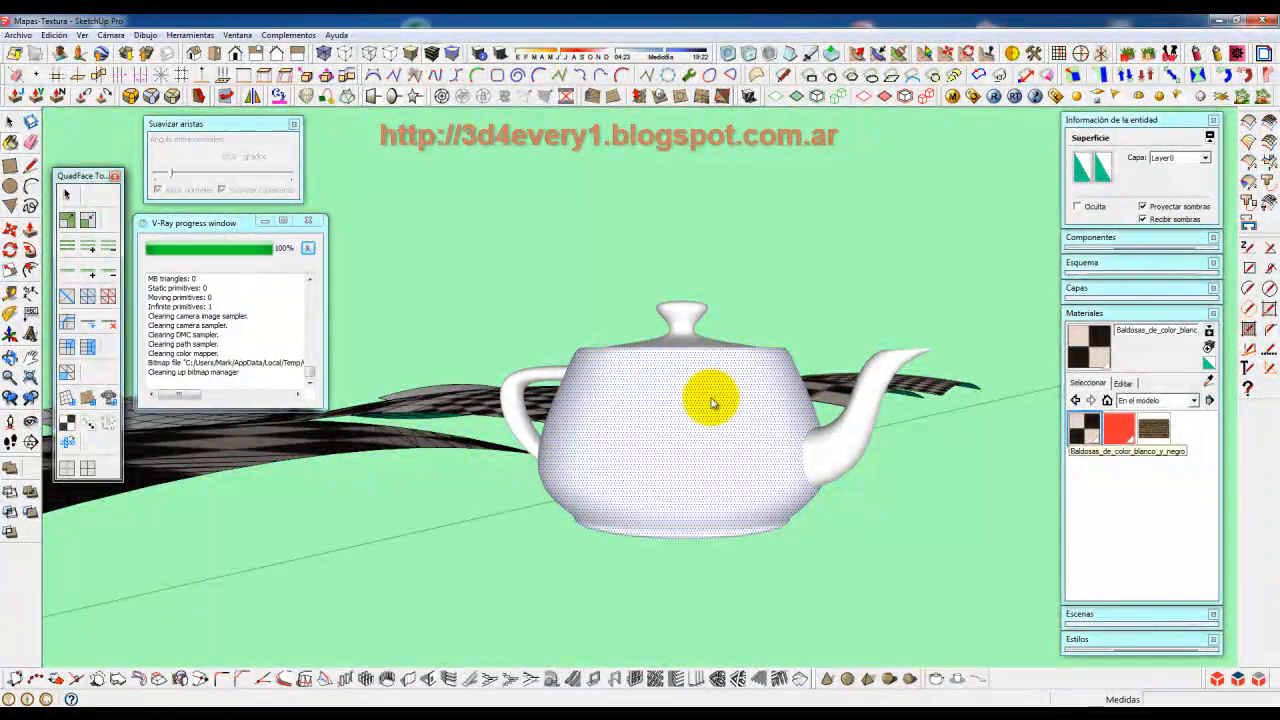
{"action": "key", "text": "Down"}
{"action": "key", "text": "Down"}
{"action": "key", "text": "Down"}
{"action": "key", "text": "Down"}
{"action": "key", "text": "Down"}
{"action": "key", "text": "Down"}
{"action": "key", "text": "Down"}
{"action": "key", "text": "Down"}
{"action": "key", "text": "Down"}
{"action": "key", "text": "Down"}
{"action": "key", "text": "Down"}
{"action": "key", "text": "Down"}
{"action": "key", "text": "Down"}
{"action": "key", "text": "Down"}
{"action": "key", "text": "Down"}
{"action": "key", "text": "Down"}
{"action": "key", "text": "Down"}
{"action": "key", "text": "Down"}
{"action": "key", "text": "Down"}
{"action": "key", "text": "Down"}
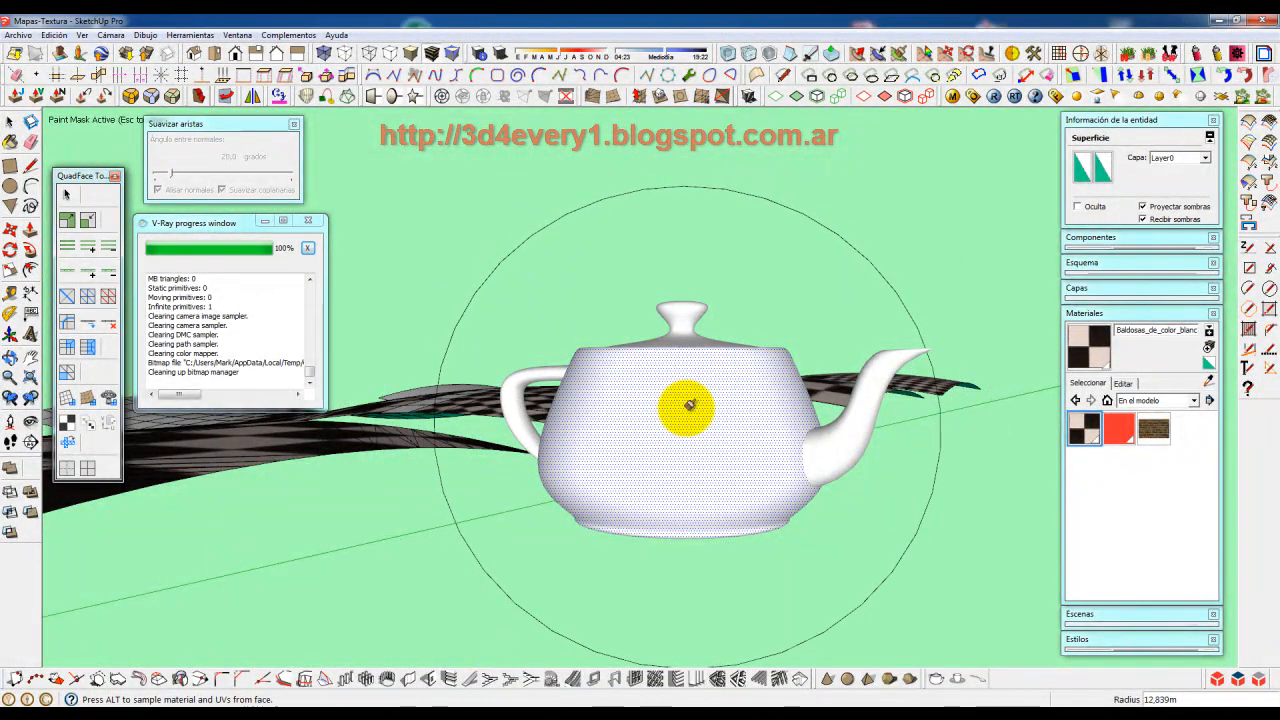
{"action": "key", "text": "Down"}
{"action": "key", "text": "Down"}
{"action": "key", "text": "Down"}
{"action": "key", "text": "Down"}
{"action": "key", "text": "Down"}
{"action": "key", "text": "Down"}
{"action": "key", "text": "Down"}
{"action": "key", "text": "Down"}
{"action": "key", "text": "Down"}
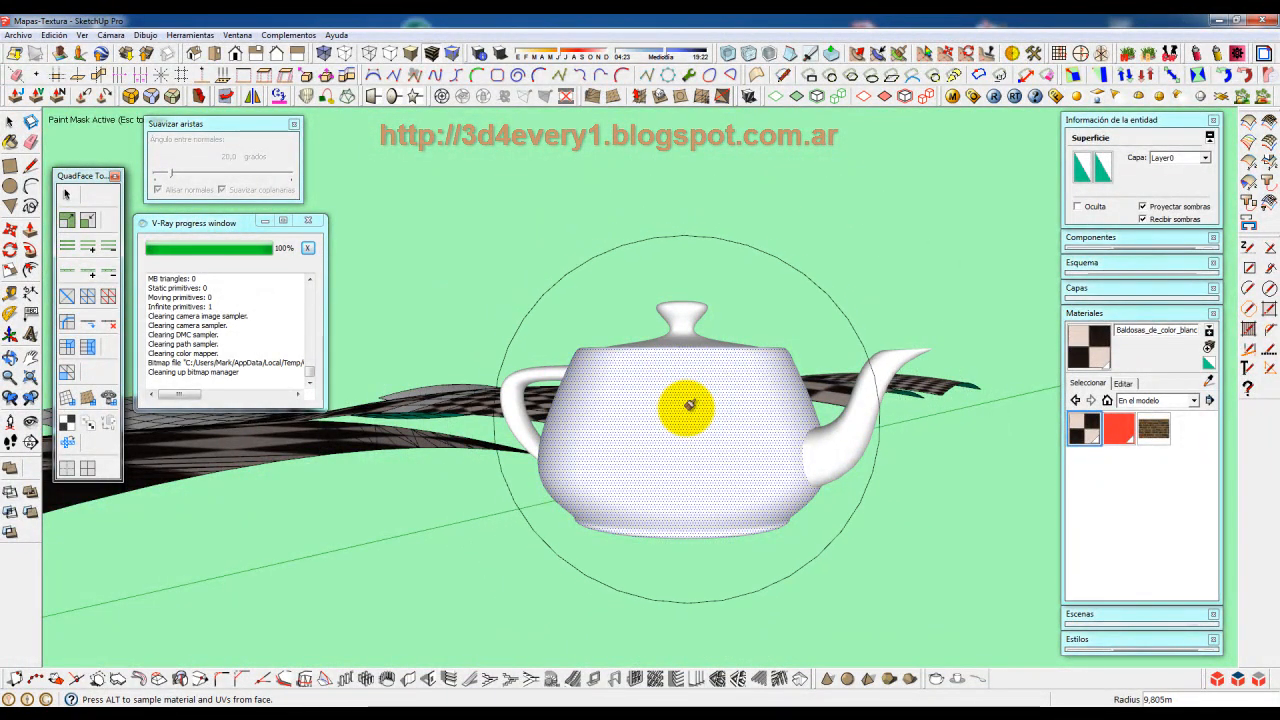
{"action": "key", "text": "Down"}
{"action": "key", "text": "Down"}
{"action": "key", "text": "Down"}
{"action": "key", "text": "Down"}
{"action": "key", "text": "Down"}
{"action": "key", "text": "Down"}
{"action": "key", "text": "Down"}
{"action": "key", "text": "Down"}
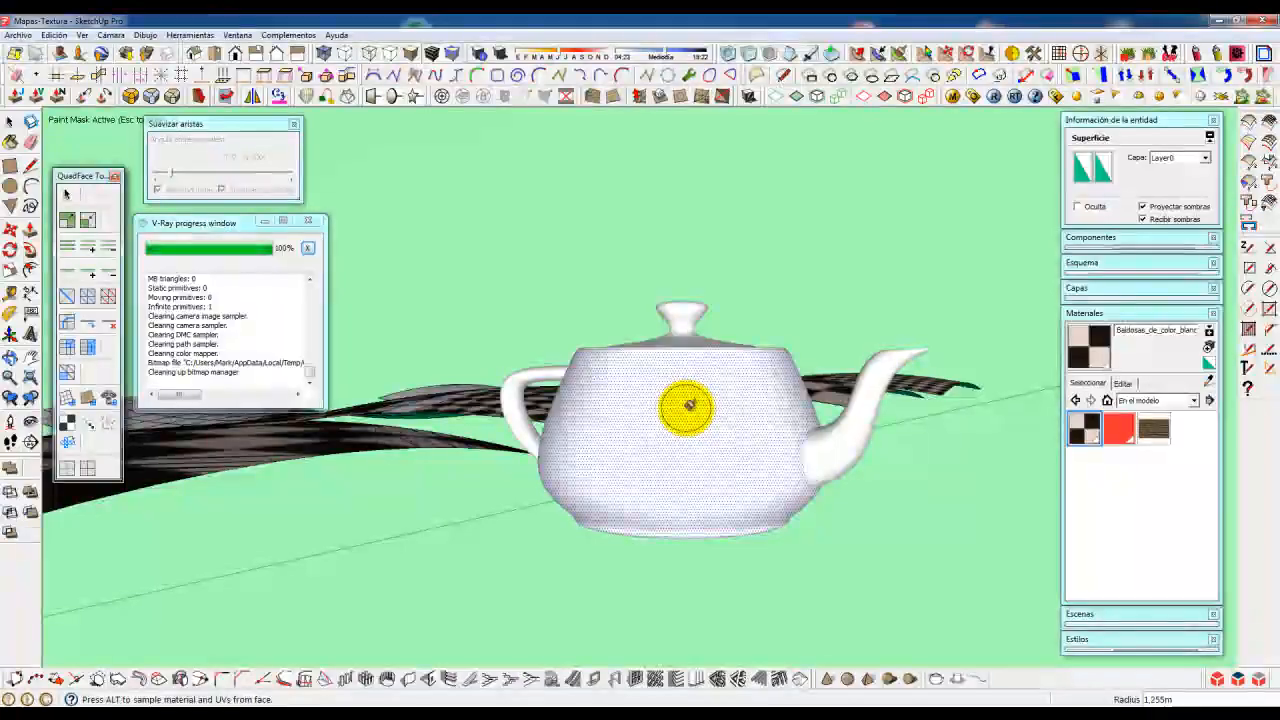
{"action": "key", "text": "Down"}
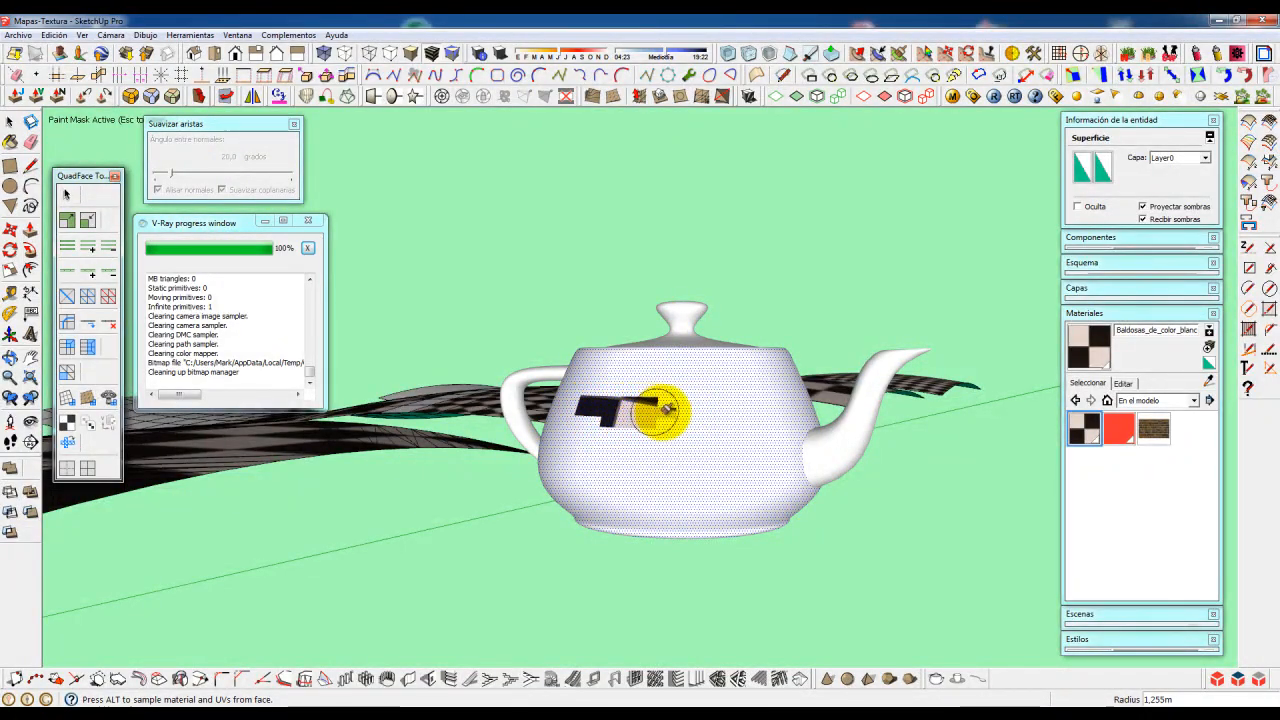
{"action": "left_click_drag", "start_coordinate": [688, 408], "coordinate": [753, 407]}
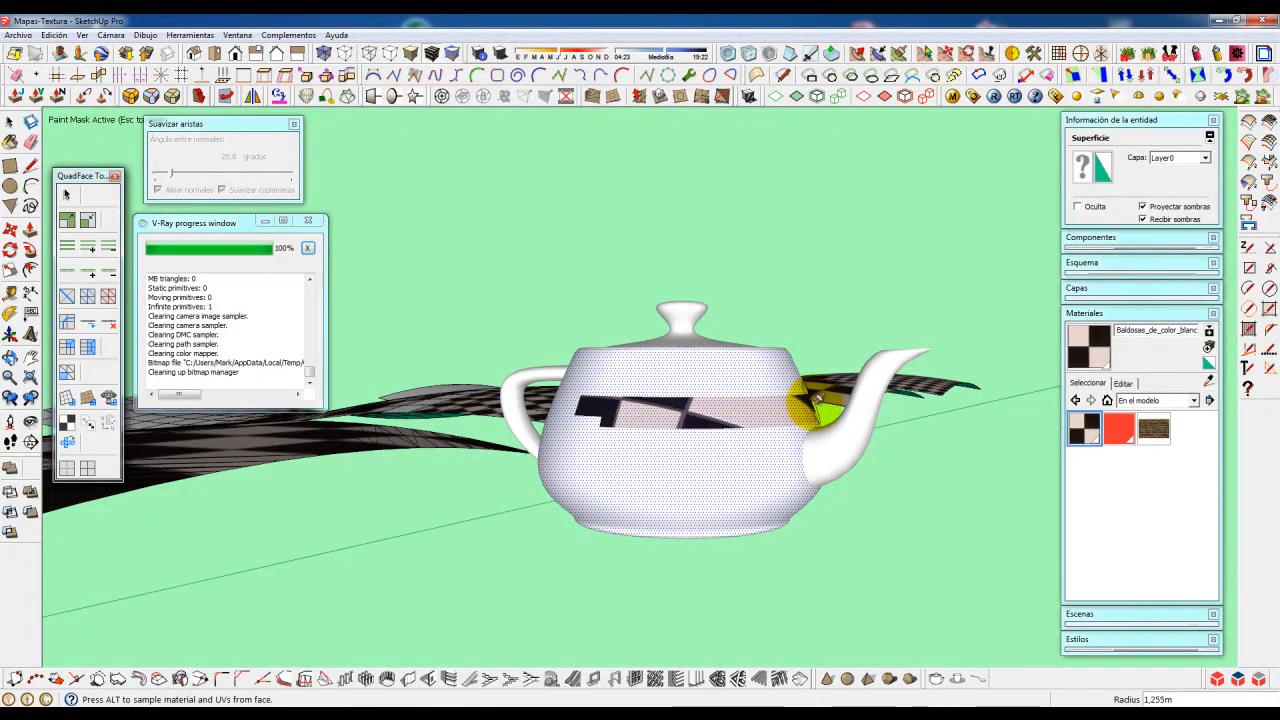
- Set the width of the black-and-white tile material's texture to 1 m, keeping its proportions
{"action": "mouse_move", "coordinate": [768, 406]}
{"action": "middle_mouse_down"}
{"action": "mouse_move", "coordinate": [757, 414]}
{"action": "mouse_move", "coordinate": [771, 417]}
{"action": "mouse_move", "coordinate": [457, 466]}
{"action": "mouse_move", "coordinate": [555, 458]}
{"action": "mouse_move", "coordinate": [800, 386]}
{"action": "mouse_move", "coordinate": [600, 429]}
{"action": "mouse_move", "coordinate": [643, 420]}
{"action": "middle_mouse_up"}
{"action": "scroll", "coordinate": [630, 418], "scroll_direction": "up", "scroll_amount": 3}
{"action": "scroll", "coordinate": [628, 413], "scroll_direction": "up", "scroll_amount": 1}
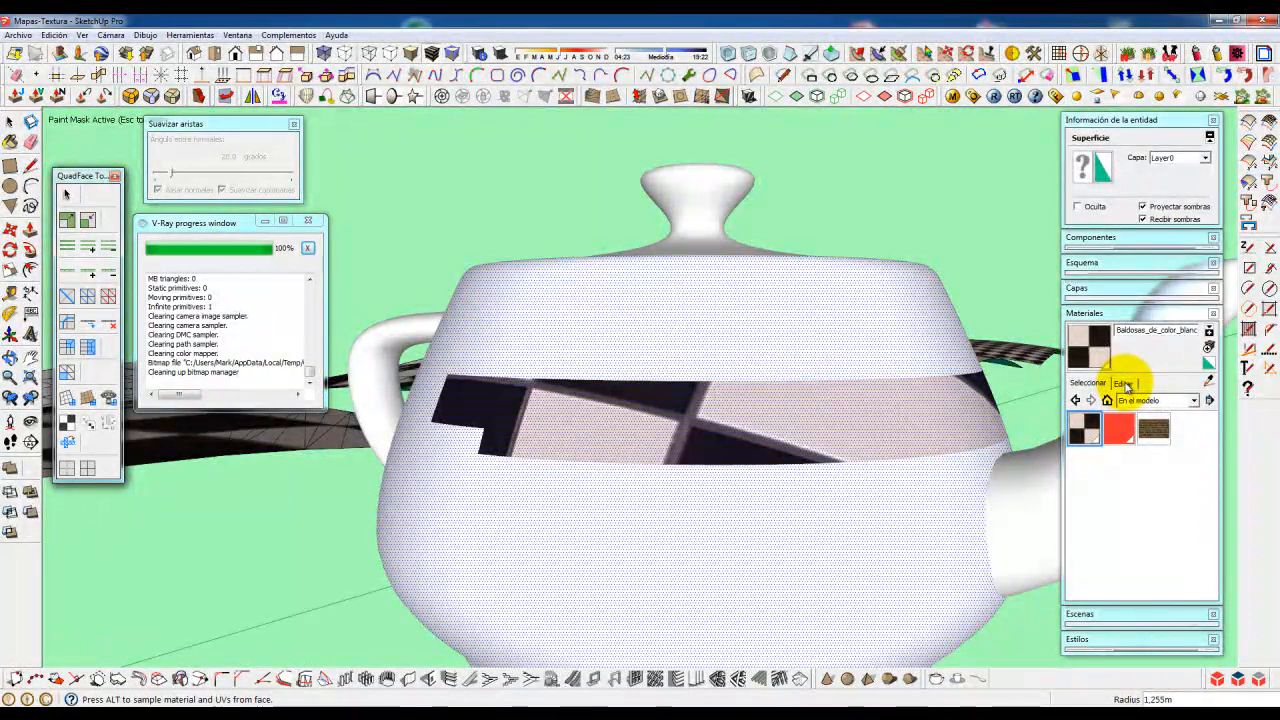
{"action": "left_click", "coordinate": [1123, 383]}
{"action": "double_click", "coordinate": [1104, 536]}
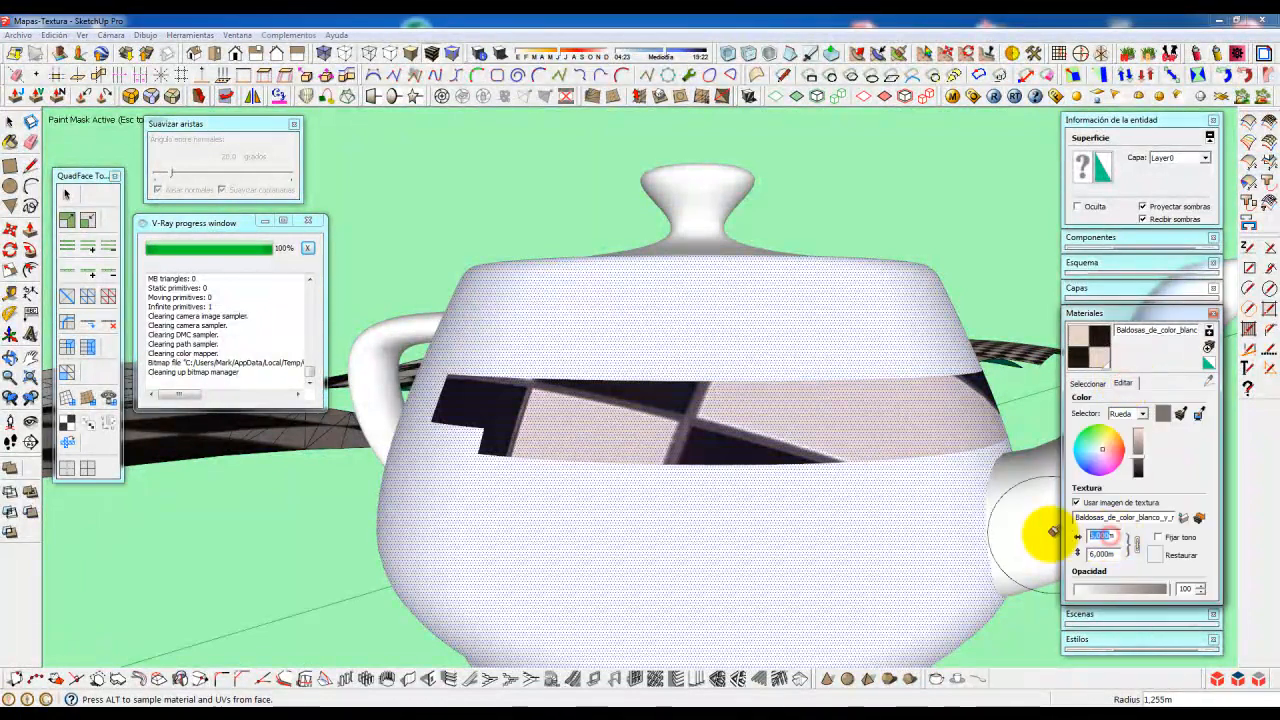
{"action": "type", "text": "1m"}
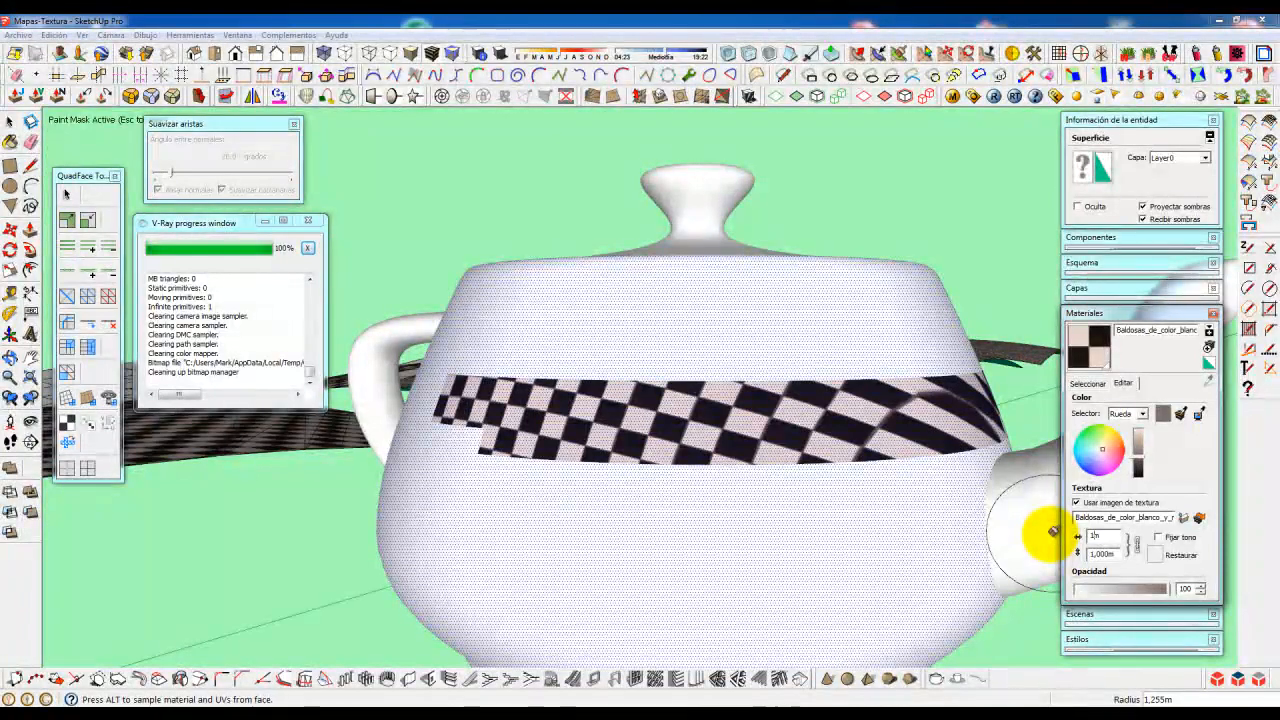
- Brush a patch of tile over the middle of the band and just below it on the teapot body
{"action": "middle_click_drag", "start_coordinate": [846, 460], "coordinate": [853, 466]}
{"action": "middle_click_drag", "start_coordinate": [945, 403], "coordinate": [666, 429]}
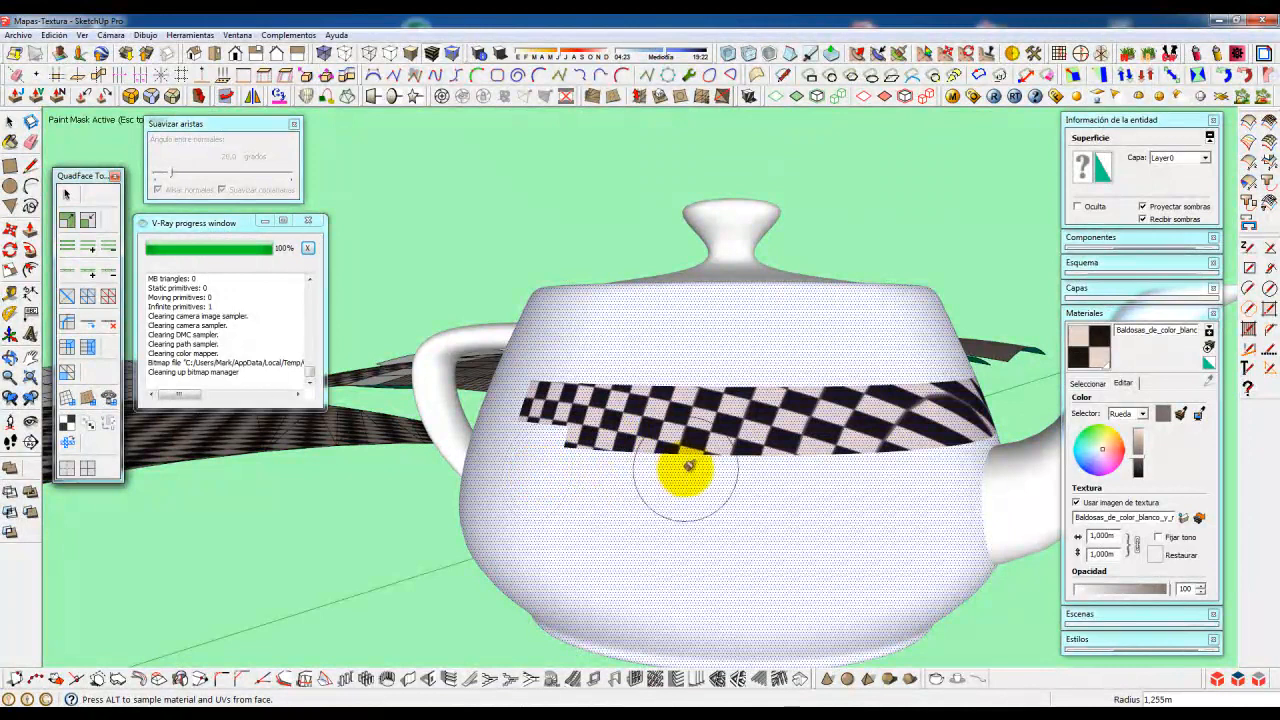
{"action": "mouse_move", "coordinate": [705, 484]}
{"action": "left_mouse_down"}
{"action": "mouse_move", "coordinate": [762, 482]}
{"action": "mouse_move", "coordinate": [782, 467]}
{"action": "left_mouse_up"}
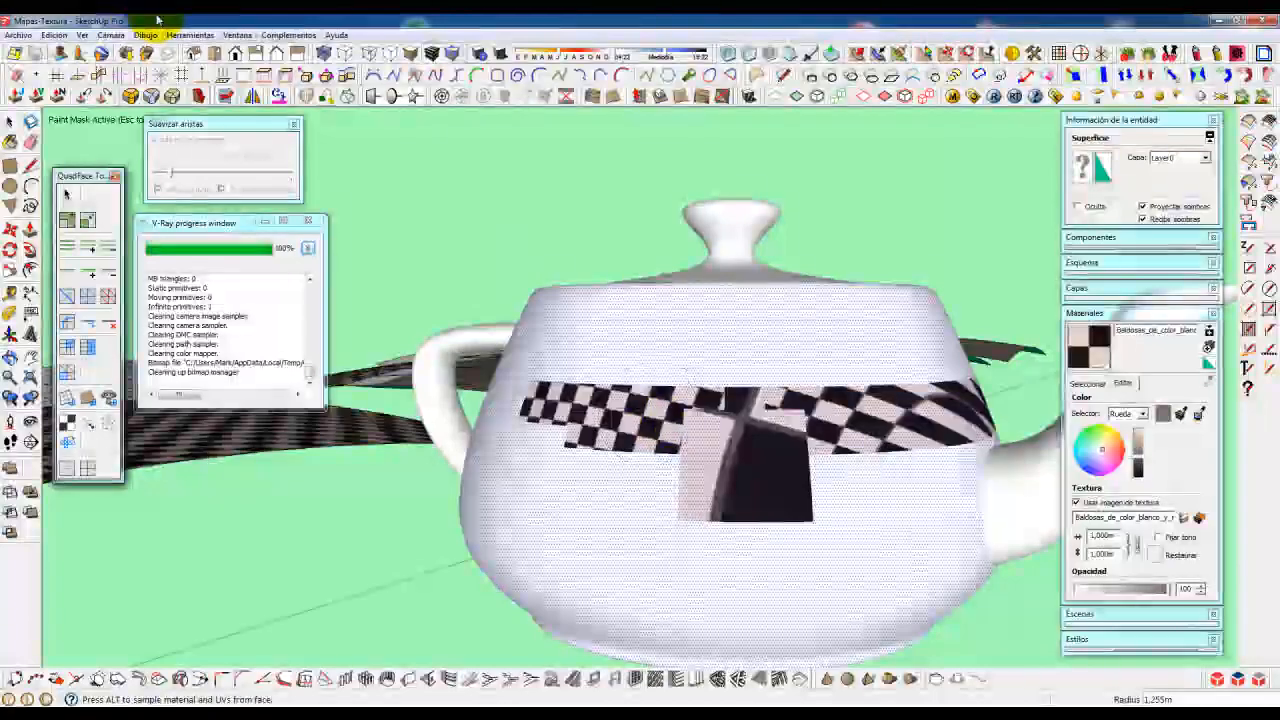
- Turn on the display of hidden geometry and reposition the tile texture on one face of the band, rotating and scaling it to fit the mesh
{"action": "left_click", "coordinate": [82, 35]}
{"action": "left_click", "coordinate": [110, 86]}
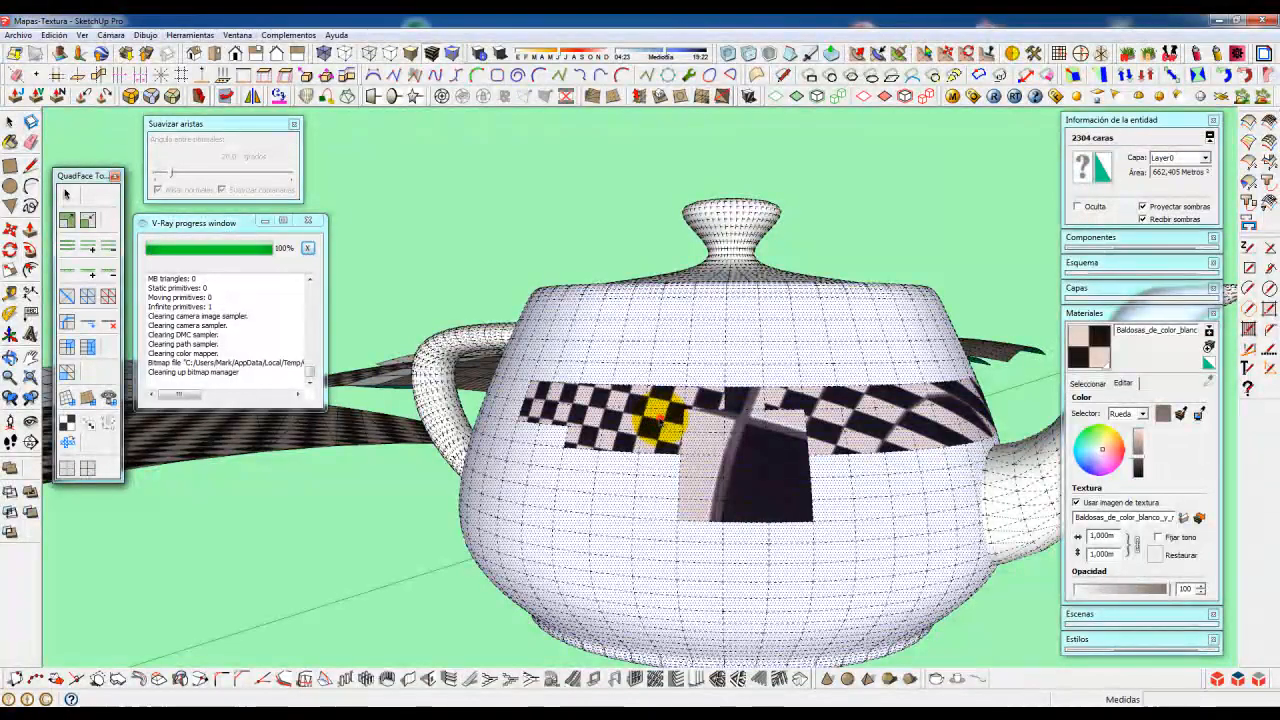
{"action": "right_click", "coordinate": [658, 415]}
{"action": "mouse_move", "coordinate": [724, 463]}
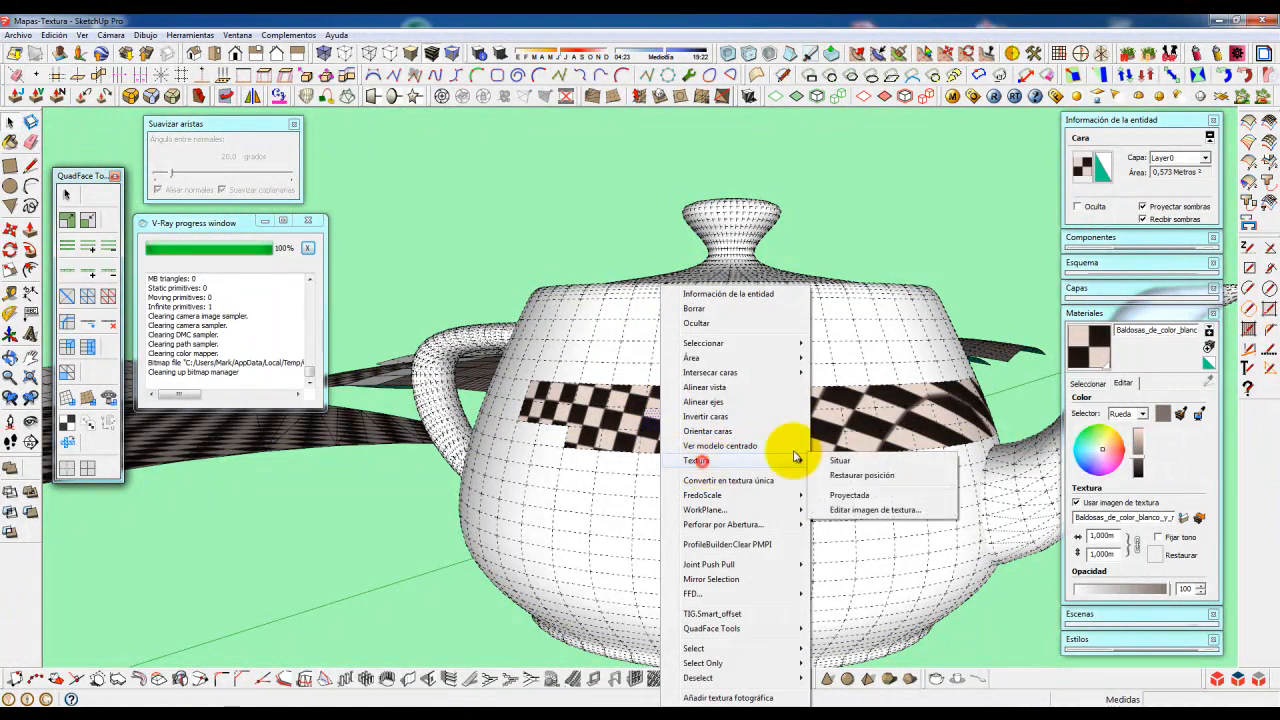
{"action": "left_click", "coordinate": [838, 461]}
{"action": "mouse_move", "coordinate": [674, 445]}
{"action": "left_mouse_down"}
{"action": "mouse_move", "coordinate": [731, 438]}
{"action": "mouse_move", "coordinate": [687, 437]}
{"action": "left_mouse_up"}
{"action": "scroll", "coordinate": [670, 432], "scroll_direction": "up", "scroll_amount": 5}
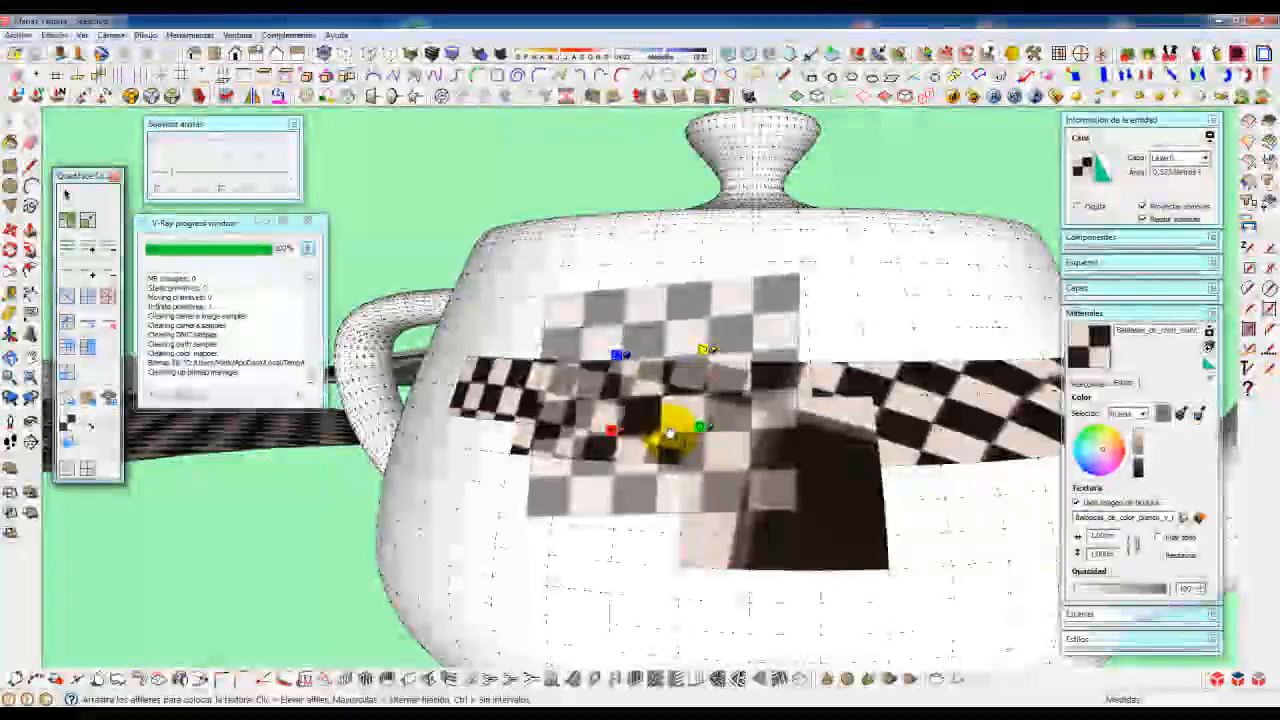
{"action": "scroll", "coordinate": [670, 432], "scroll_direction": "up", "scroll_amount": 1}
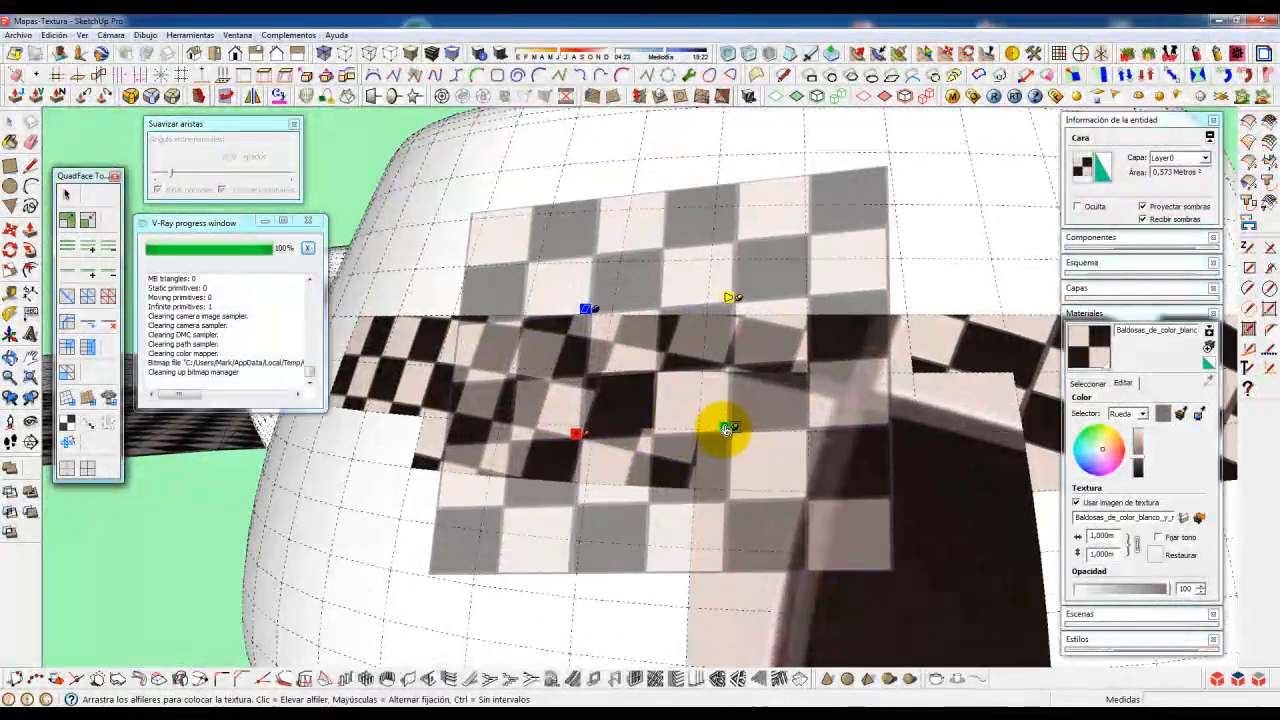
{"action": "left_click_drag", "start_coordinate": [722, 437], "coordinate": [700, 441]}
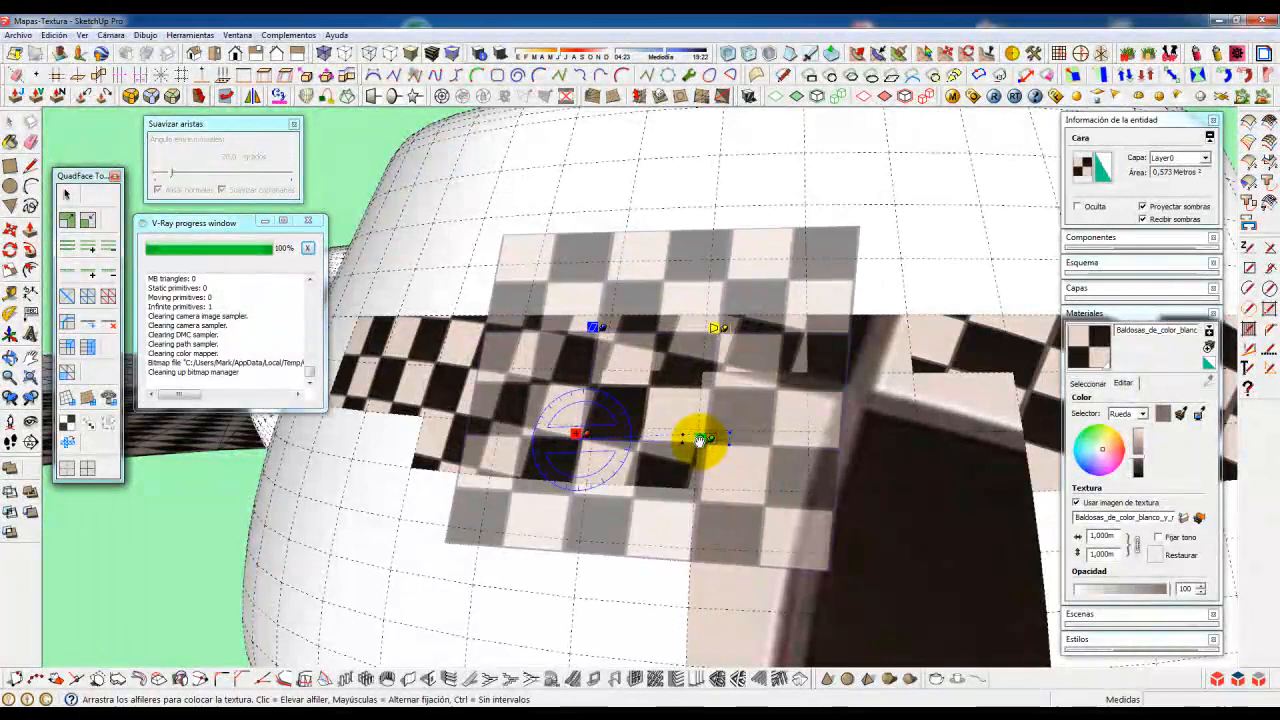
{"action": "left_click", "coordinate": [656, 419]}
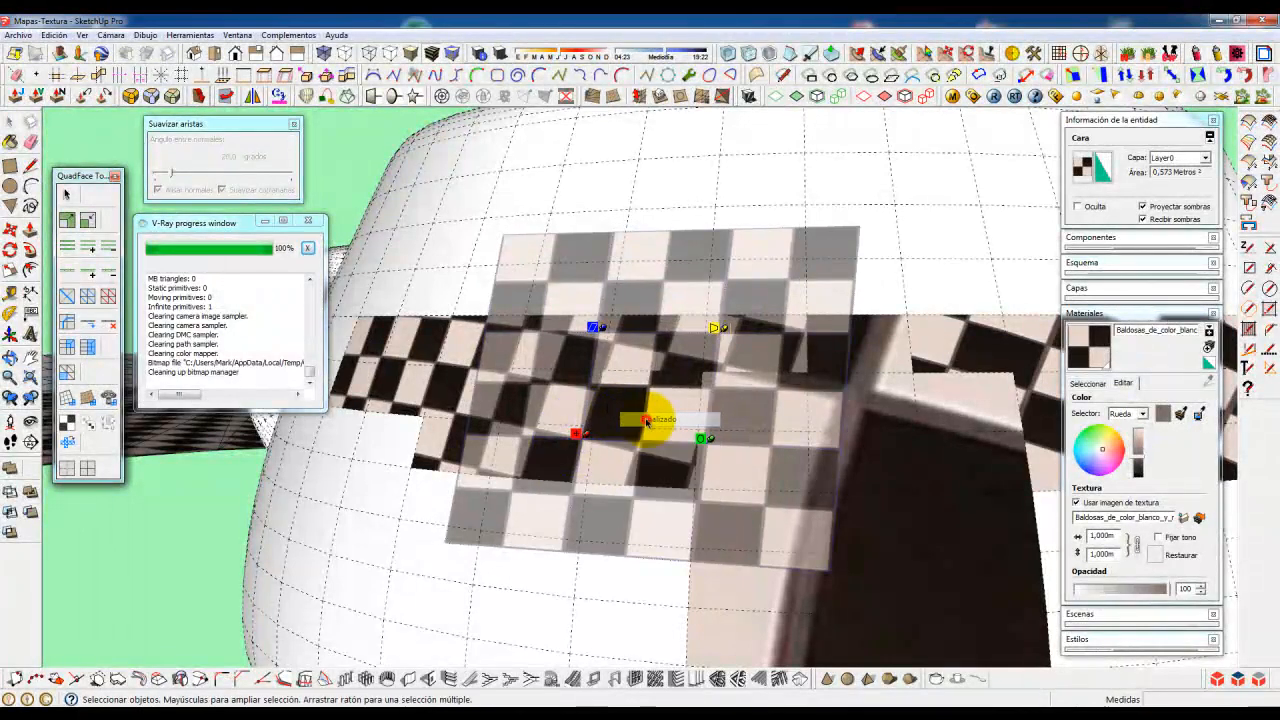
{"action": "scroll", "coordinate": [652, 407], "scroll_direction": "down", "scroll_amount": 3}
{"action": "scroll", "coordinate": [650, 405], "scroll_direction": "down", "scroll_amount": 2}
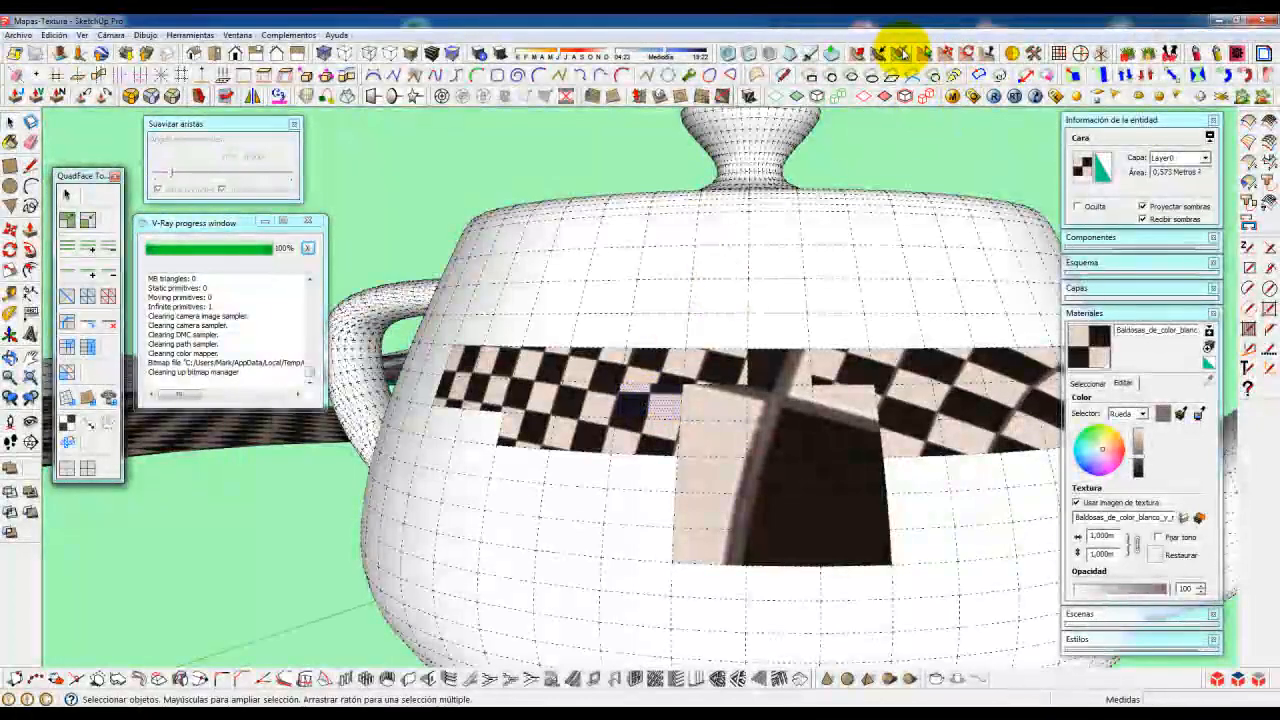
{"action": "left_click", "coordinate": [898, 52]}
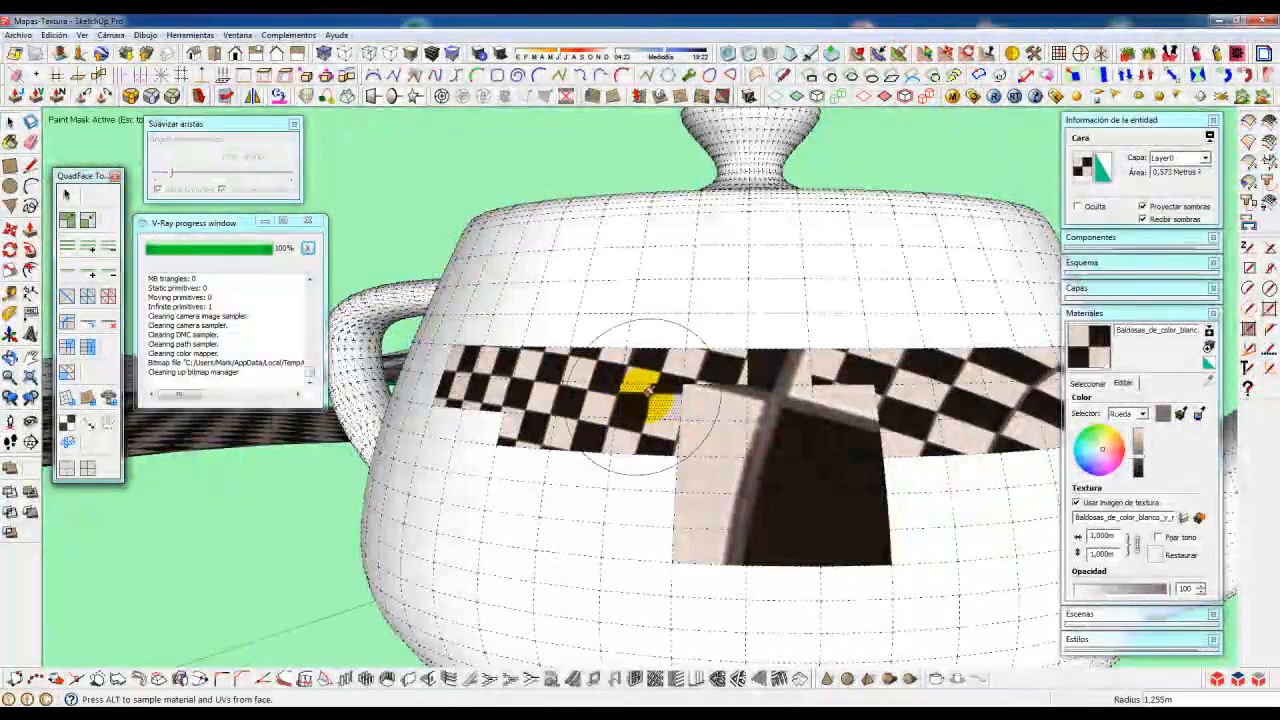
{"action": "left_click", "coordinate": [456, 370]}
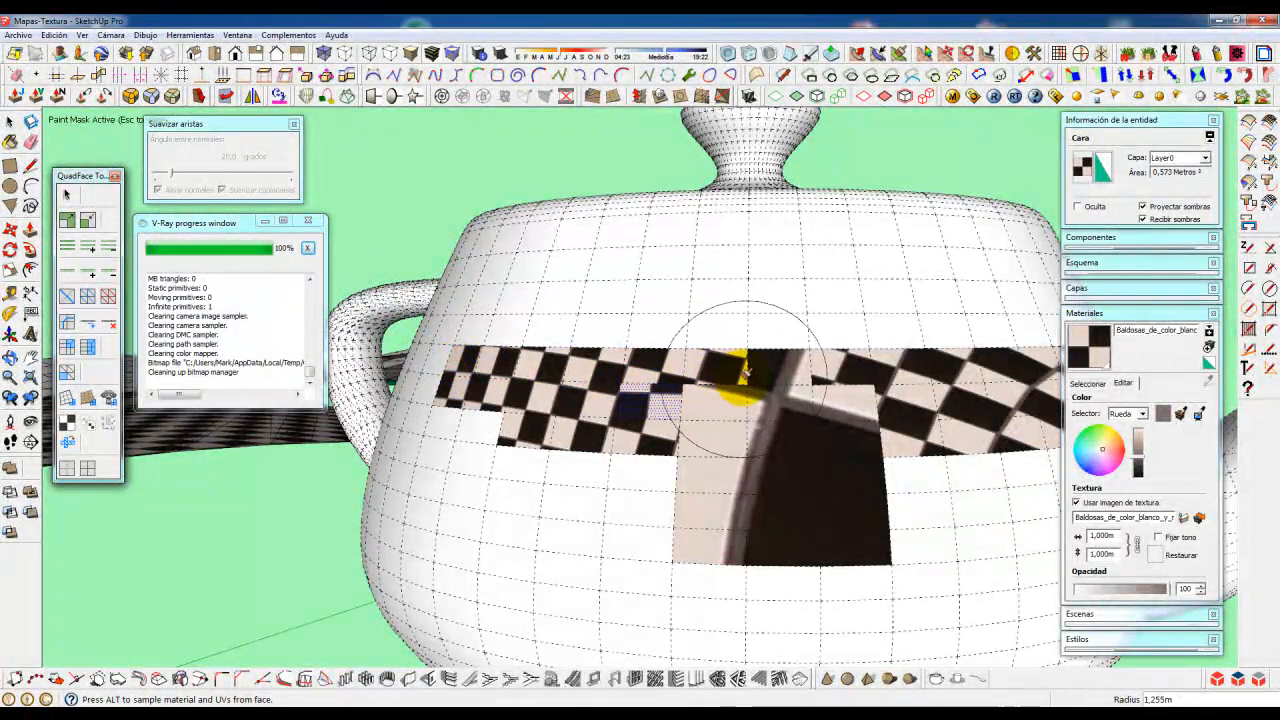
{"action": "scroll", "coordinate": [716, 402], "scroll_direction": "down", "scroll_amount": 5}
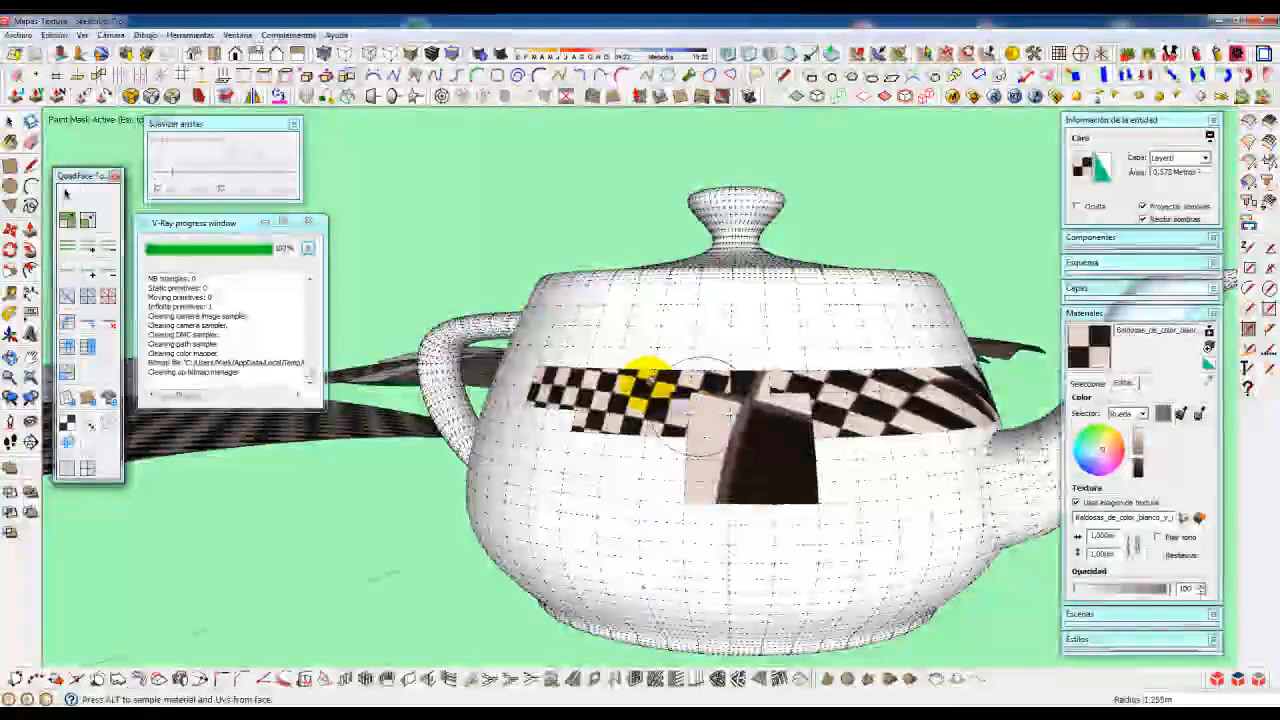
- Clear the selection and brush the tile from the repositioned face across the middle of the teapot body and up to its rim
{"action": "key", "text": "space"}
{"action": "left_click", "coordinate": [634, 237]}
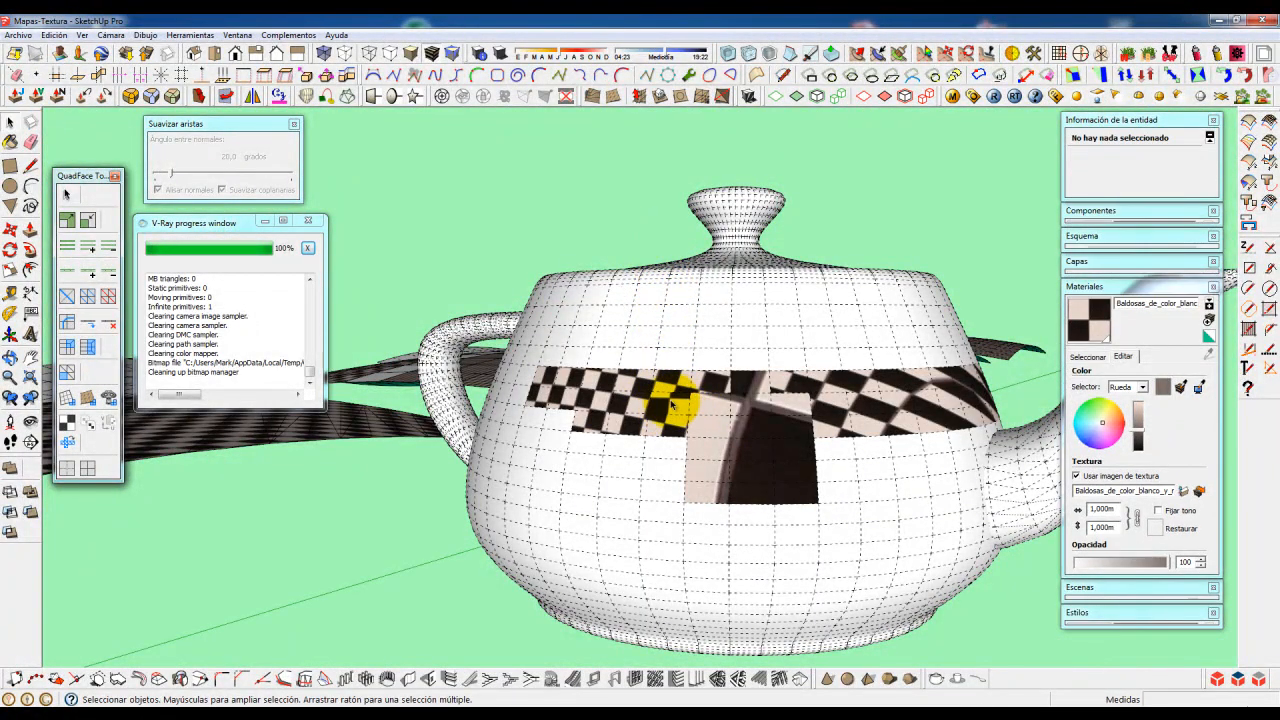
{"action": "left_click", "coordinate": [898, 54]}
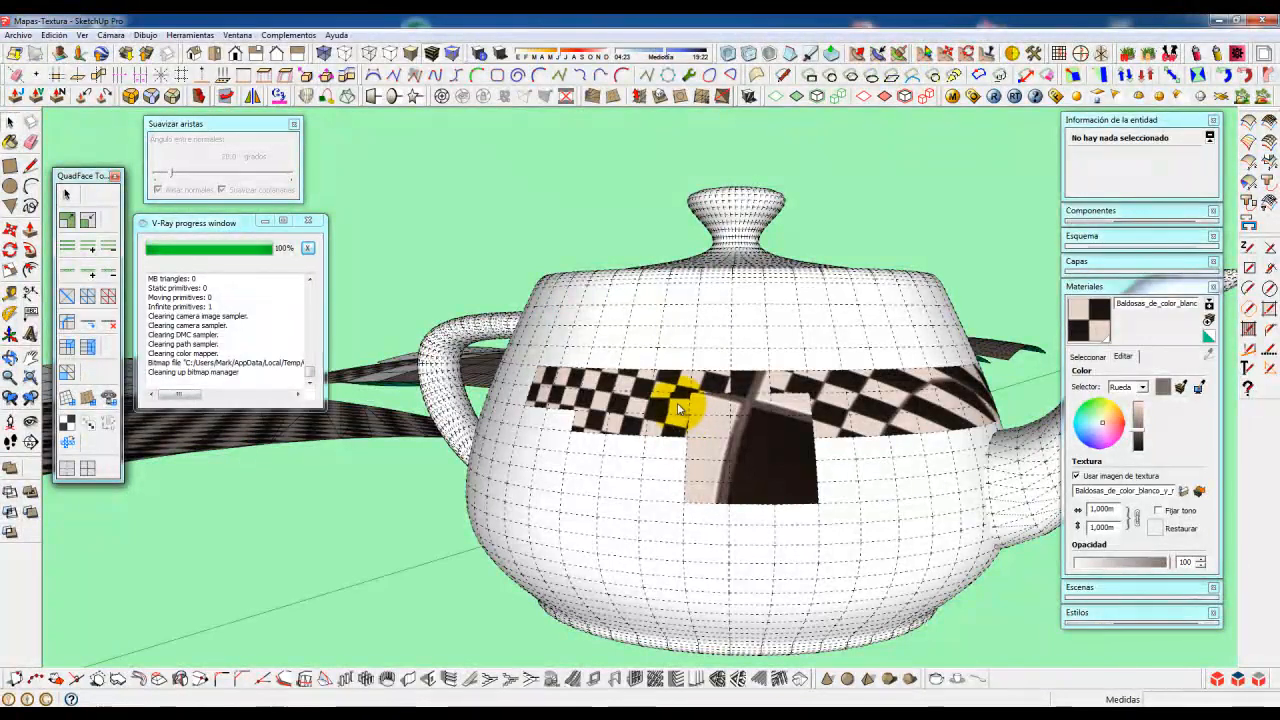
{"action": "mouse_move", "coordinate": [660, 400]}
{"action": "left_mouse_down"}
{"action": "mouse_move", "coordinate": [549, 377]}
{"action": "mouse_move", "coordinate": [788, 385]}
{"action": "mouse_move", "coordinate": [909, 366]}
{"action": "mouse_move", "coordinate": [903, 386]}
{"action": "mouse_move", "coordinate": [951, 434]}
{"action": "mouse_move", "coordinate": [777, 423]}
{"action": "mouse_move", "coordinate": [751, 437]}
{"action": "mouse_move", "coordinate": [533, 433]}
{"action": "left_mouse_up"}
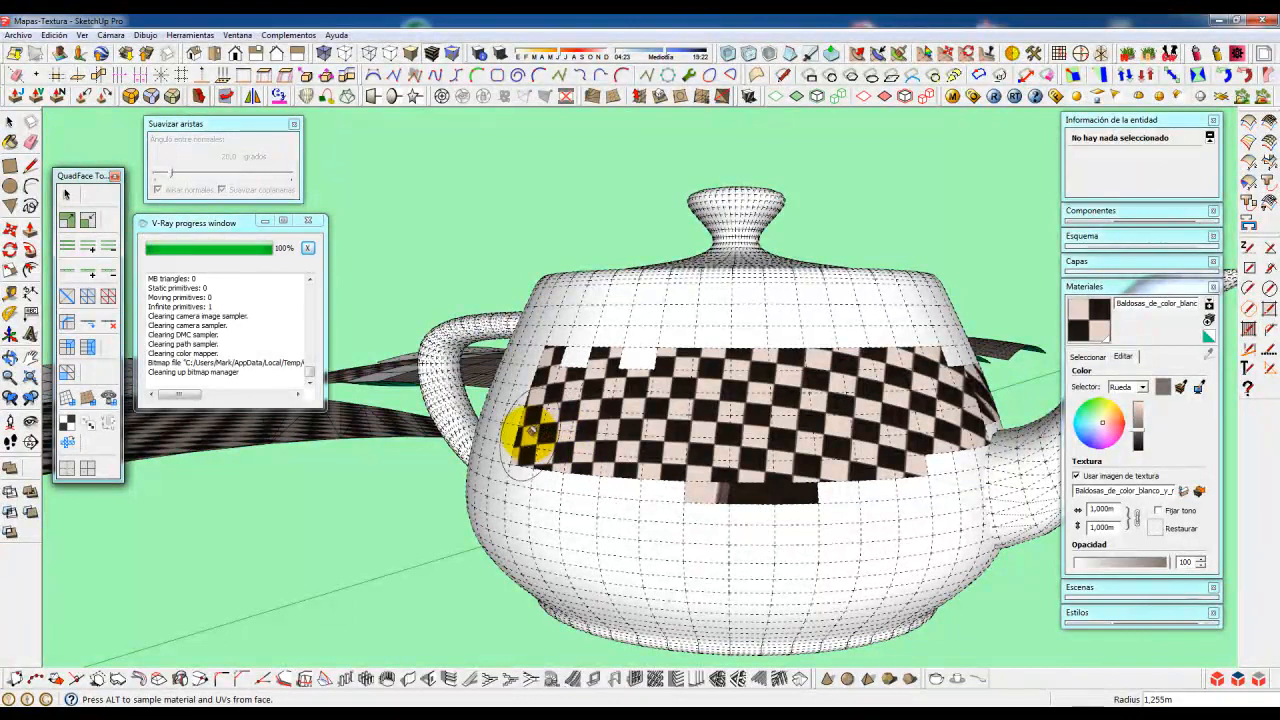
{"action": "mouse_move", "coordinate": [592, 352]}
{"action": "left_mouse_down"}
{"action": "mouse_move", "coordinate": [958, 339]}
{"action": "mouse_move", "coordinate": [851, 286]}
{"action": "mouse_move", "coordinate": [533, 292]}
{"action": "mouse_move", "coordinate": [540, 340]}
{"action": "left_mouse_up"}
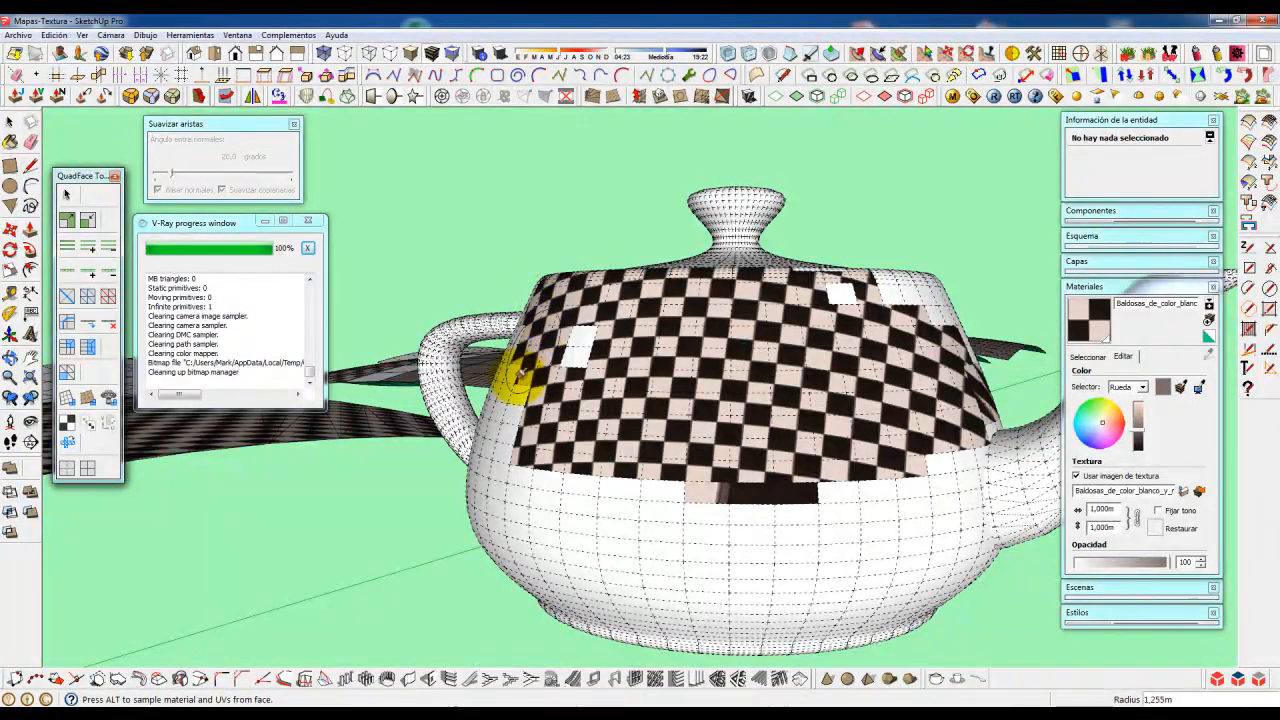
- Brush the tile over the lower teapot body down to the base, and fill the white gaps near the rim on the spout side
{"action": "mouse_move", "coordinate": [497, 440]}
{"action": "left_mouse_down"}
{"action": "mouse_move", "coordinate": [493, 466]}
{"action": "mouse_move", "coordinate": [580, 500]}
{"action": "mouse_move", "coordinate": [674, 514]}
{"action": "mouse_move", "coordinate": [803, 517]}
{"action": "mouse_move", "coordinate": [955, 489]}
{"action": "left_mouse_up"}
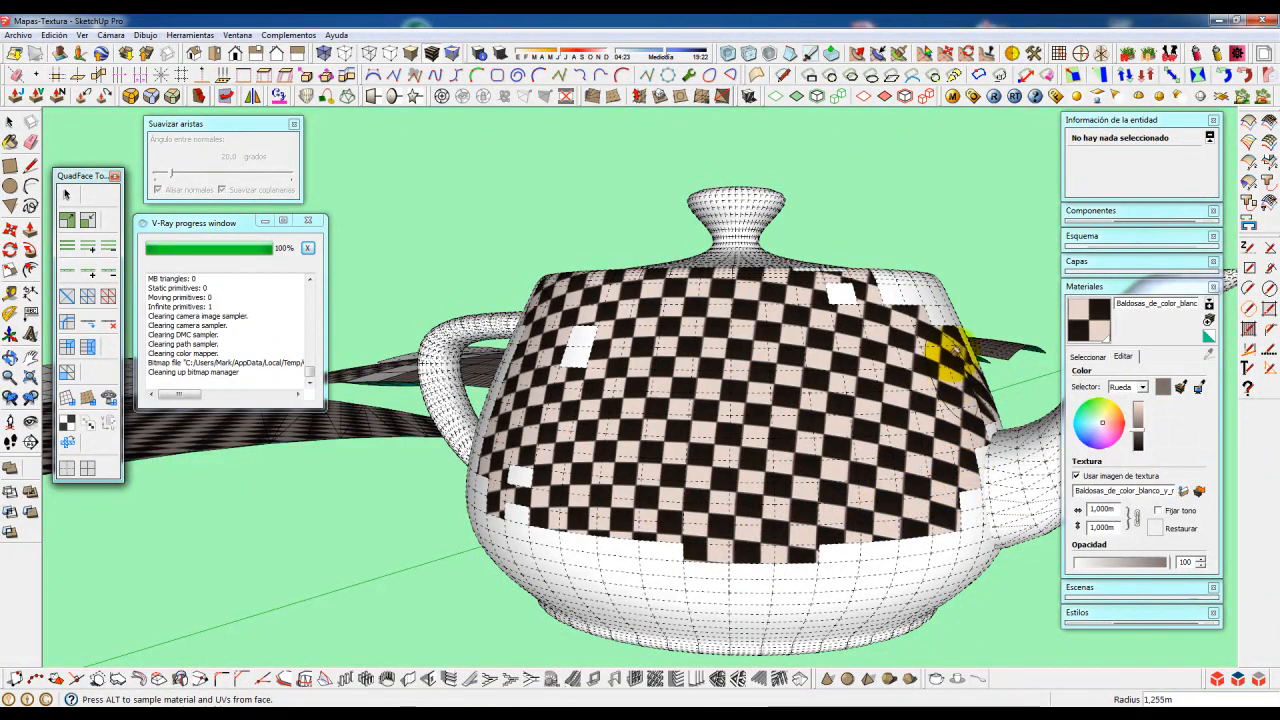
{"action": "left_click_drag", "start_coordinate": [948, 320], "coordinate": [846, 287]}
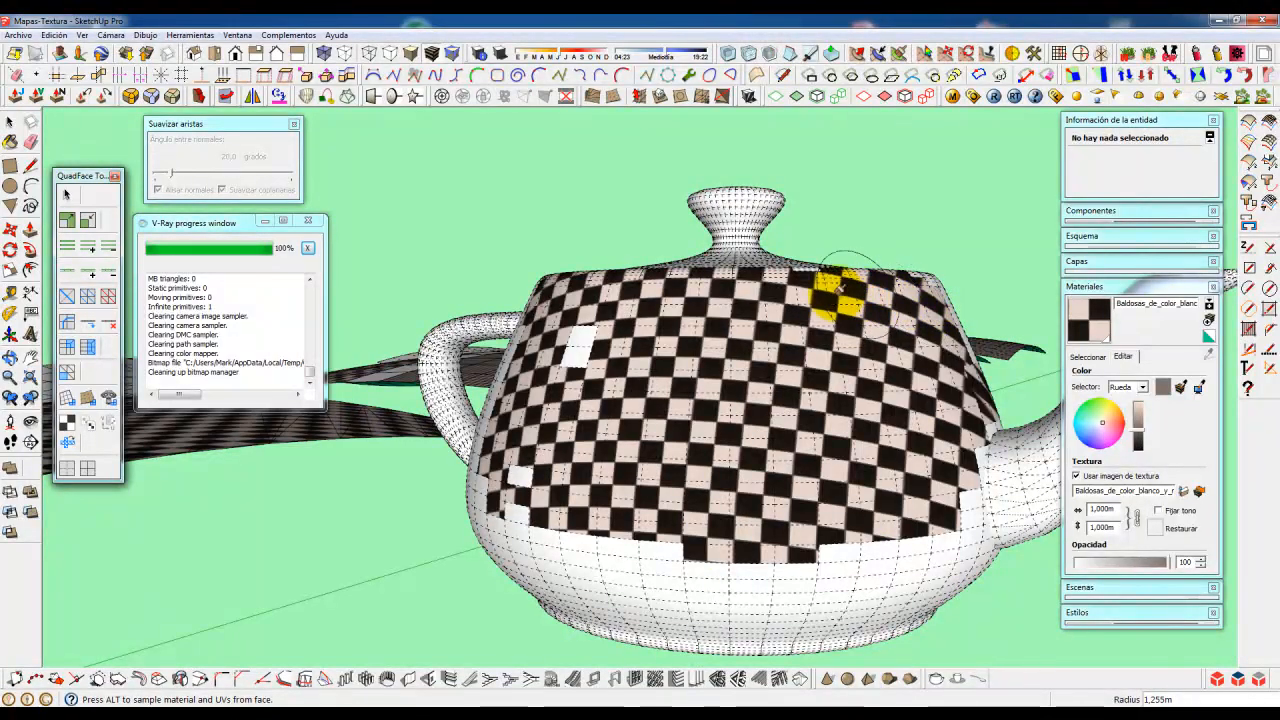
{"action": "mouse_move", "coordinate": [519, 510]}
{"action": "left_mouse_down"}
{"action": "mouse_move", "coordinate": [671, 557]}
{"action": "mouse_move", "coordinate": [771, 563]}
{"action": "mouse_move", "coordinate": [920, 545]}
{"action": "mouse_move", "coordinate": [975, 520]}
{"action": "left_mouse_up"}
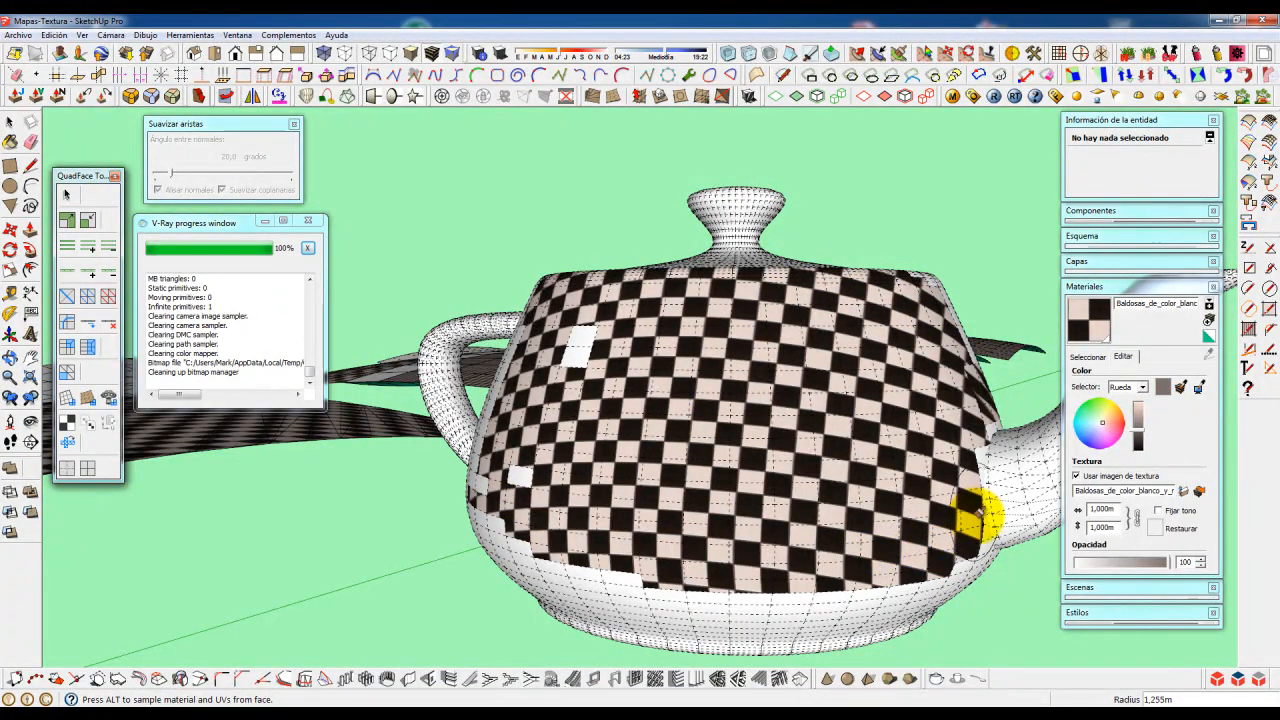
{"action": "mouse_move", "coordinate": [877, 591]}
{"action": "left_mouse_down"}
{"action": "mouse_move", "coordinate": [714, 614]}
{"action": "mouse_move", "coordinate": [543, 591]}
{"action": "mouse_move", "coordinate": [515, 575]}
{"action": "mouse_move", "coordinate": [557, 571]}
{"action": "mouse_move", "coordinate": [508, 563]}
{"action": "mouse_move", "coordinate": [585, 572]}
{"action": "left_mouse_up"}
{"action": "mouse_move", "coordinate": [672, 590]}
{"action": "left_mouse_down"}
{"action": "mouse_move", "coordinate": [749, 632]}
{"action": "mouse_move", "coordinate": [908, 618]}
{"action": "mouse_move", "coordinate": [876, 608]}
{"action": "left_mouse_up"}
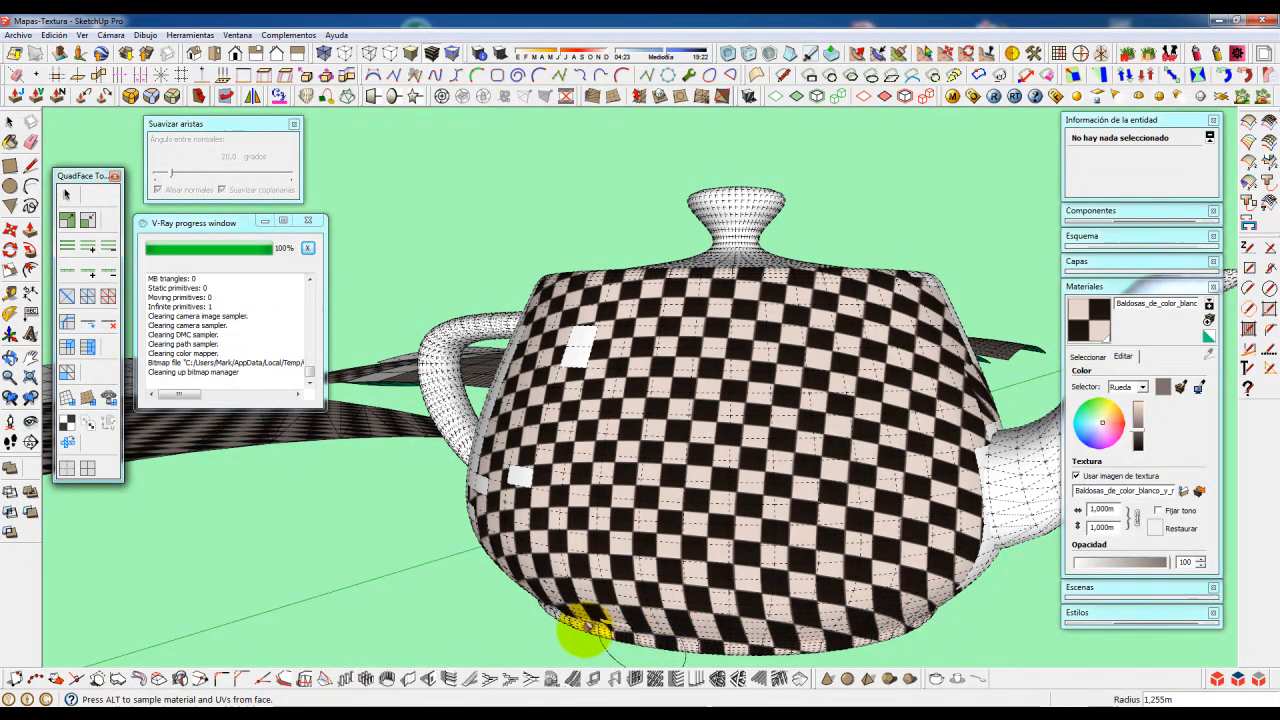
{"action": "left_click_drag", "start_coordinate": [600, 630], "coordinate": [555, 616]}
- Examine the tile mapping on the painted teapot body from several angles and compare it with the curved surfaces behind
{"action": "mouse_move", "coordinate": [578, 568]}
{"action": "middle_mouse_down"}
{"action": "mouse_move", "coordinate": [623, 586]}
{"action": "mouse_move", "coordinate": [700, 534]}
{"action": "mouse_move", "coordinate": [677, 629]}
{"action": "mouse_move", "coordinate": [620, 563]}
{"action": "mouse_move", "coordinate": [529, 543]}
{"action": "mouse_move", "coordinate": [795, 548]}
{"action": "mouse_move", "coordinate": [686, 517]}
{"action": "mouse_move", "coordinate": [840, 516]}
{"action": "mouse_move", "coordinate": [697, 517]}
{"action": "mouse_move", "coordinate": [651, 537]}
{"action": "mouse_move", "coordinate": [589, 526]}
{"action": "mouse_move", "coordinate": [620, 537]}
{"action": "mouse_move", "coordinate": [633, 455]}
{"action": "middle_mouse_up"}
{"action": "scroll", "coordinate": [724, 519], "scroll_direction": "down", "scroll_amount": 2}
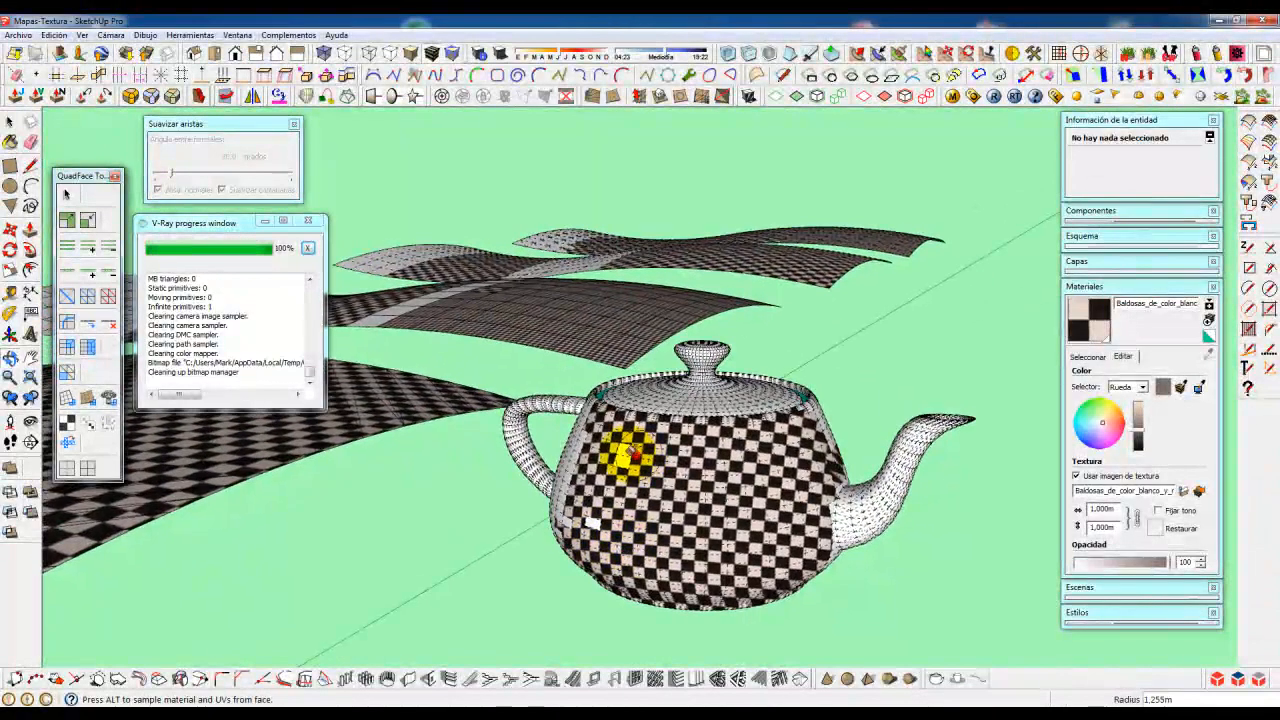
{"action": "mouse_move", "coordinate": [678, 521]}
{"action": "middle_mouse_down"}
{"action": "mouse_move", "coordinate": [651, 509]}
{"action": "mouse_move", "coordinate": [663, 514]}
{"action": "mouse_move", "coordinate": [640, 537]}
{"action": "mouse_move", "coordinate": [651, 423]}
{"action": "middle_mouse_up"}
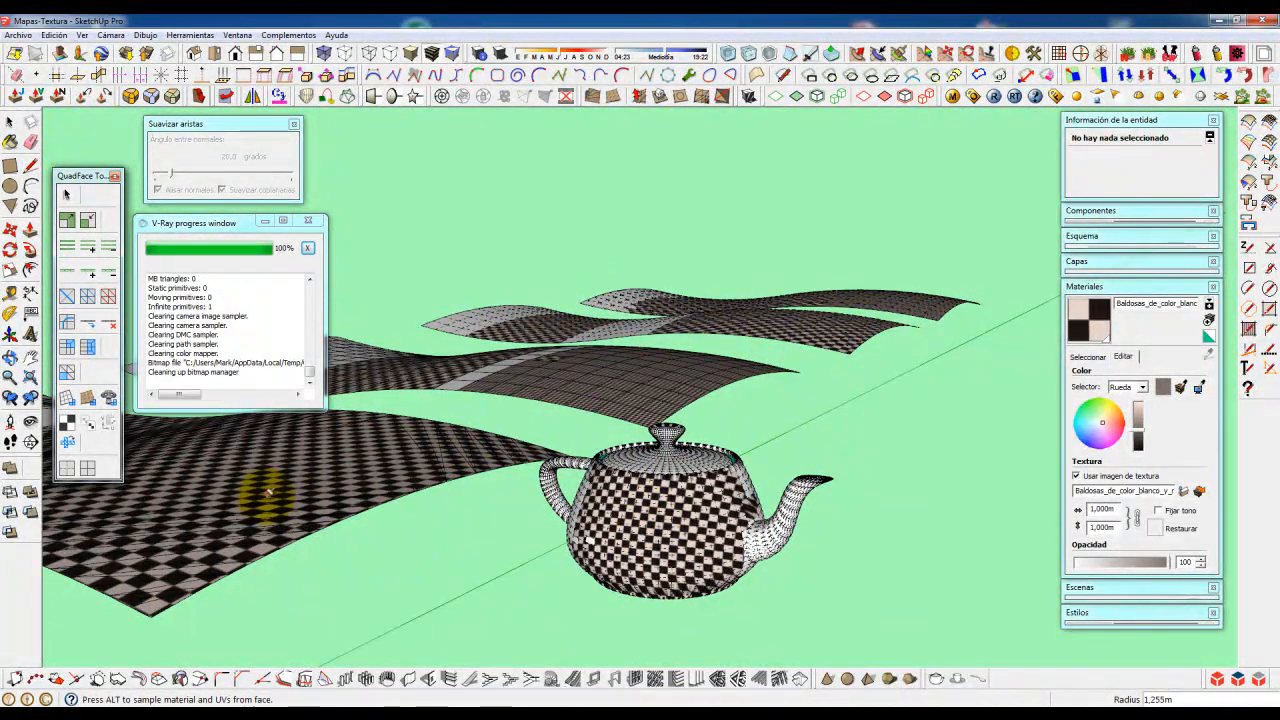
{"action": "middle_click_drag", "start_coordinate": [657, 412], "coordinate": [648, 425]}
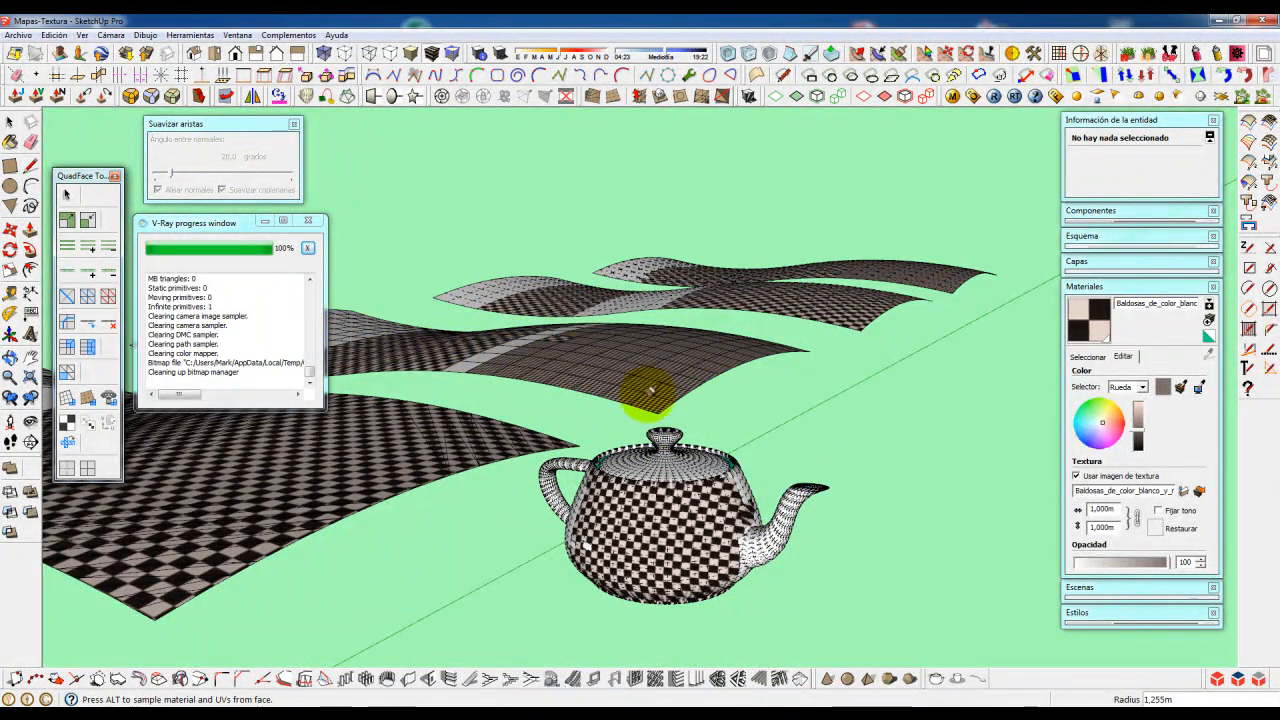
{"action": "middle_click_drag", "start_coordinate": [449, 395], "coordinate": [640, 510]}
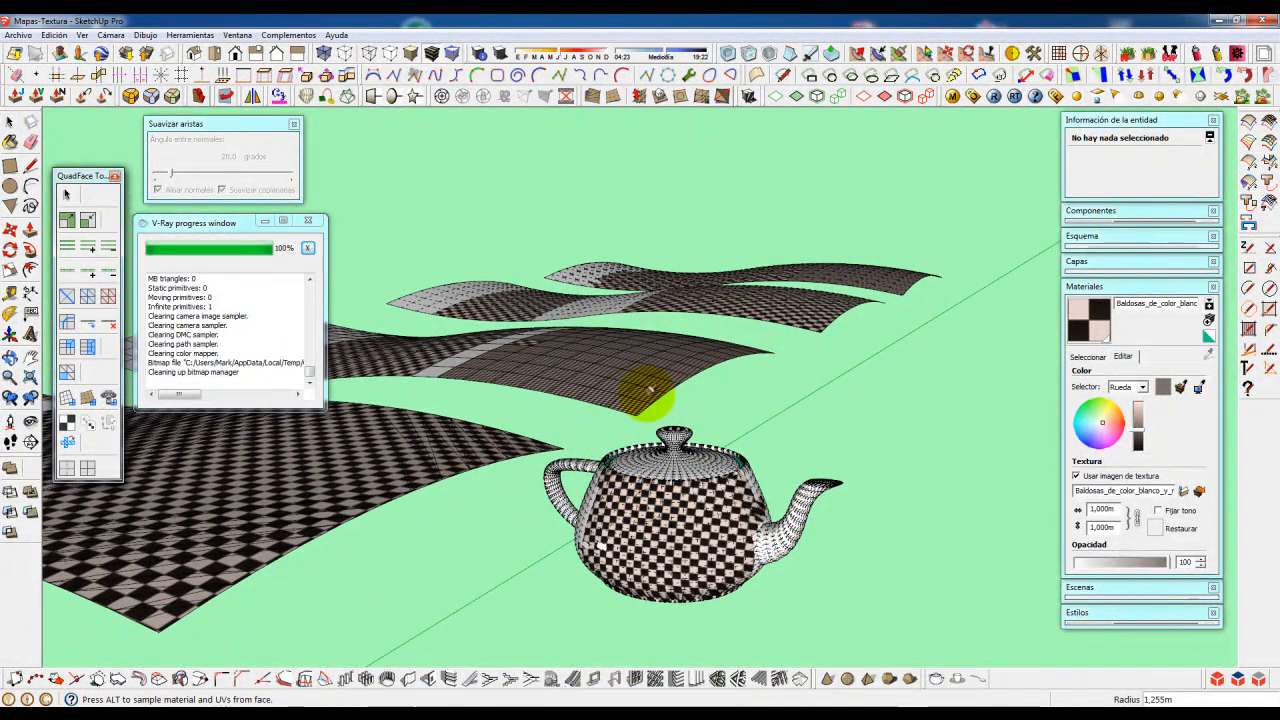
{"action": "mouse_move", "coordinate": [674, 381]}
{"action": "middle_mouse_down"}
{"action": "mouse_move", "coordinate": [677, 407]}
{"action": "mouse_move", "coordinate": [751, 363]}
{"action": "mouse_move", "coordinate": [701, 388]}
{"action": "mouse_move", "coordinate": [660, 449]}
{"action": "mouse_move", "coordinate": [640, 403]}
{"action": "mouse_move", "coordinate": [646, 346]}
{"action": "mouse_move", "coordinate": [650, 510]}
{"action": "mouse_move", "coordinate": [643, 494]}
{"action": "middle_mouse_up"}
{"action": "mouse_move", "coordinate": [649, 491]}
{"action": "middle_mouse_down"}
{"action": "mouse_move", "coordinate": [694, 476]}
{"action": "mouse_move", "coordinate": [686, 463]}
{"action": "mouse_move", "coordinate": [766, 449]}
{"action": "middle_mouse_up"}
{"action": "scroll", "coordinate": [668, 489], "scroll_direction": "up", "scroll_amount": 4}
{"action": "scroll", "coordinate": [670, 488], "scroll_direction": "up", "scroll_amount": 2}
{"action": "scroll", "coordinate": [688, 468], "scroll_direction": "down", "scroll_amount": 3}
{"action": "key", "text": "b"}
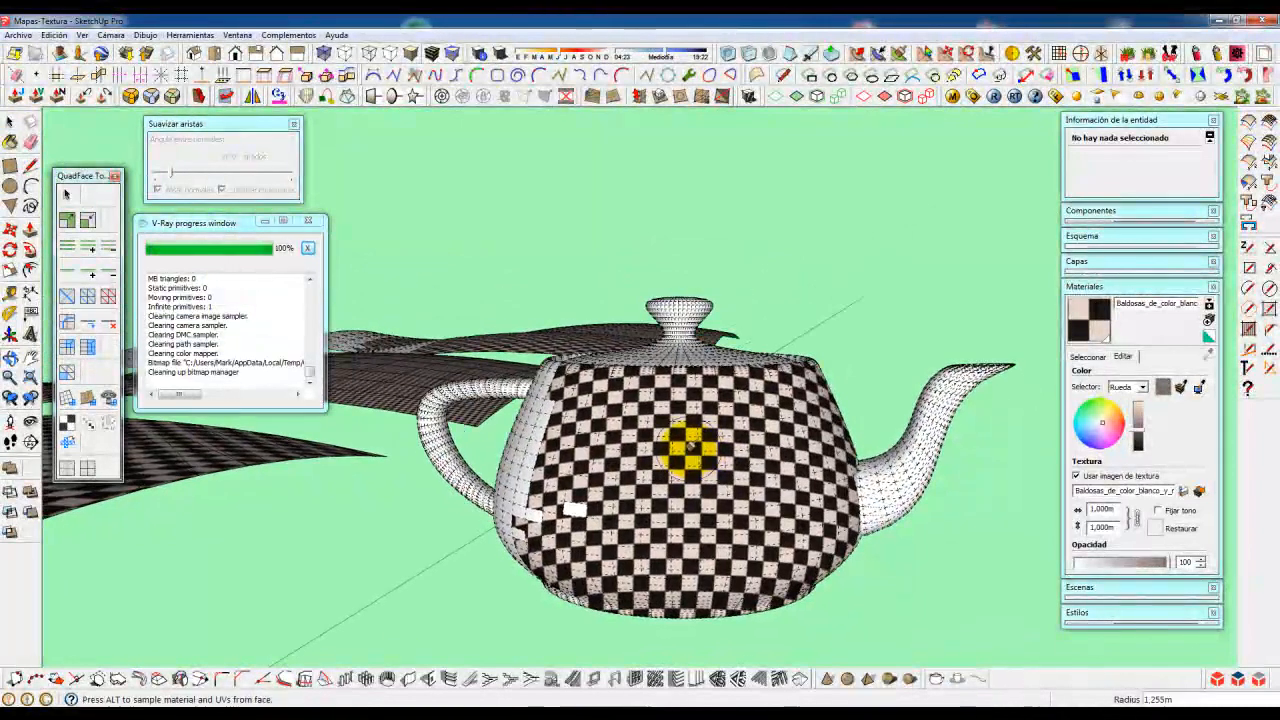
- Brush a rectangular patch of the dark brick material (Ladrillos_oscuros) onto the middle of the checkered teapot body
{"action": "left_click", "coordinate": [1088, 357]}
{"action": "left_click", "coordinate": [1154, 401]}
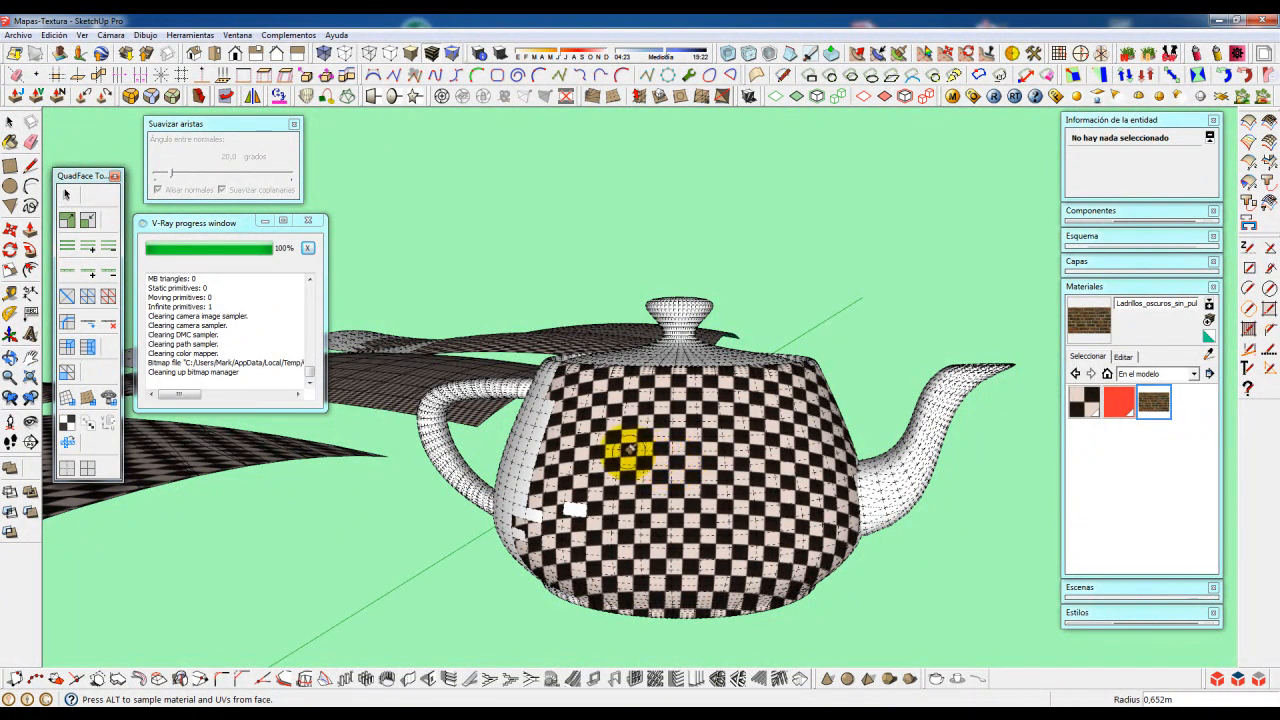
{"action": "left_click_drag", "start_coordinate": [637, 450], "coordinate": [735, 455]}
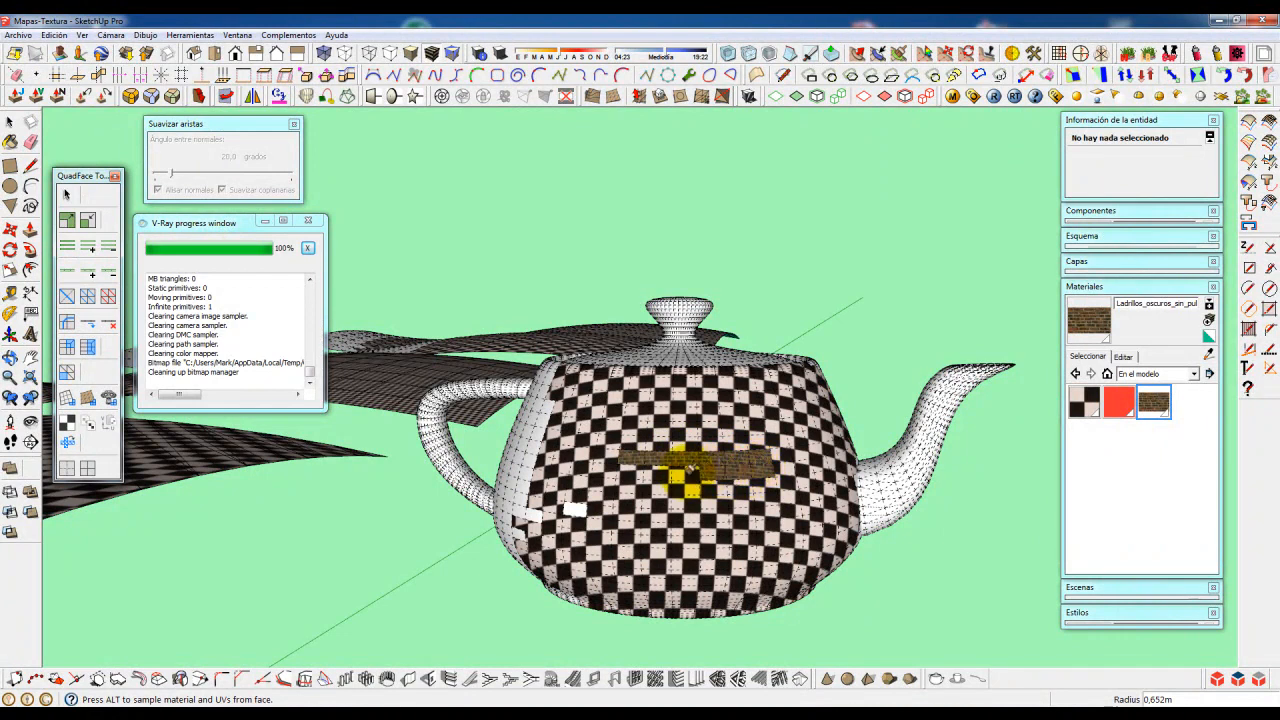
{"action": "left_click_drag", "start_coordinate": [628, 488], "coordinate": [762, 484]}
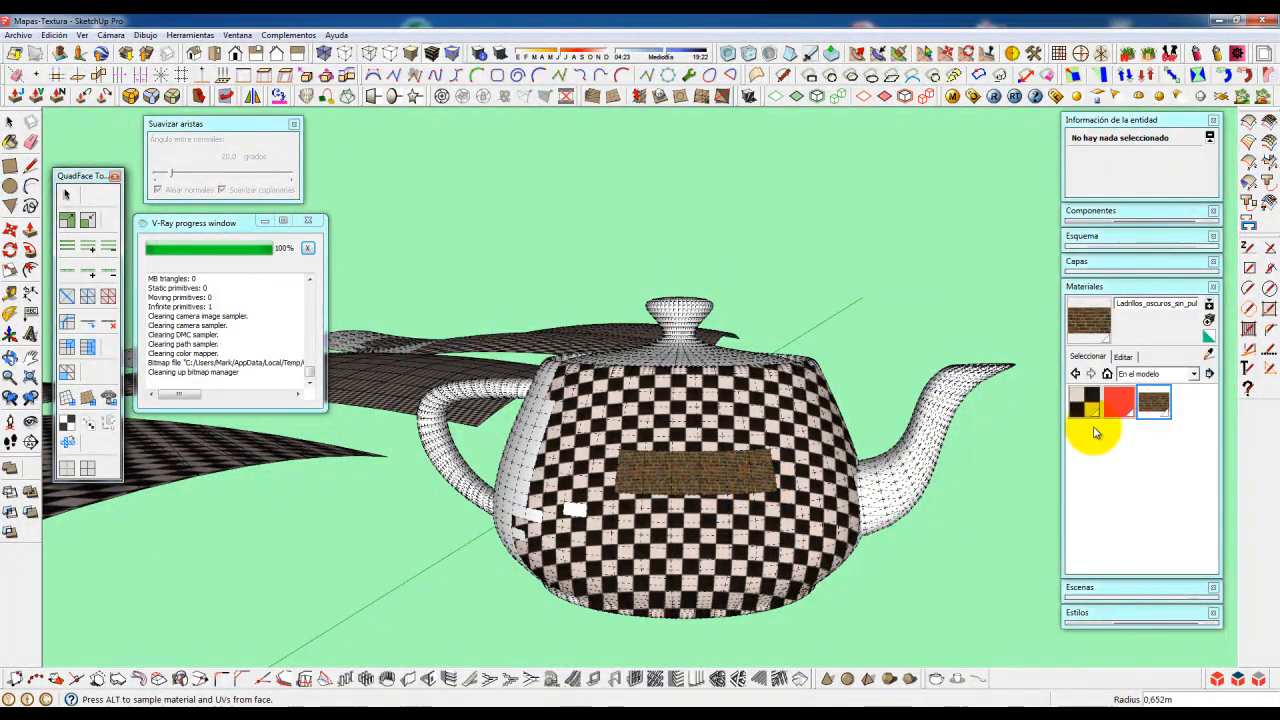
- Brush a red Color_A02 frame around all four sides of the brick patch on the teapot body
{"action": "left_click", "coordinate": [1117, 403]}
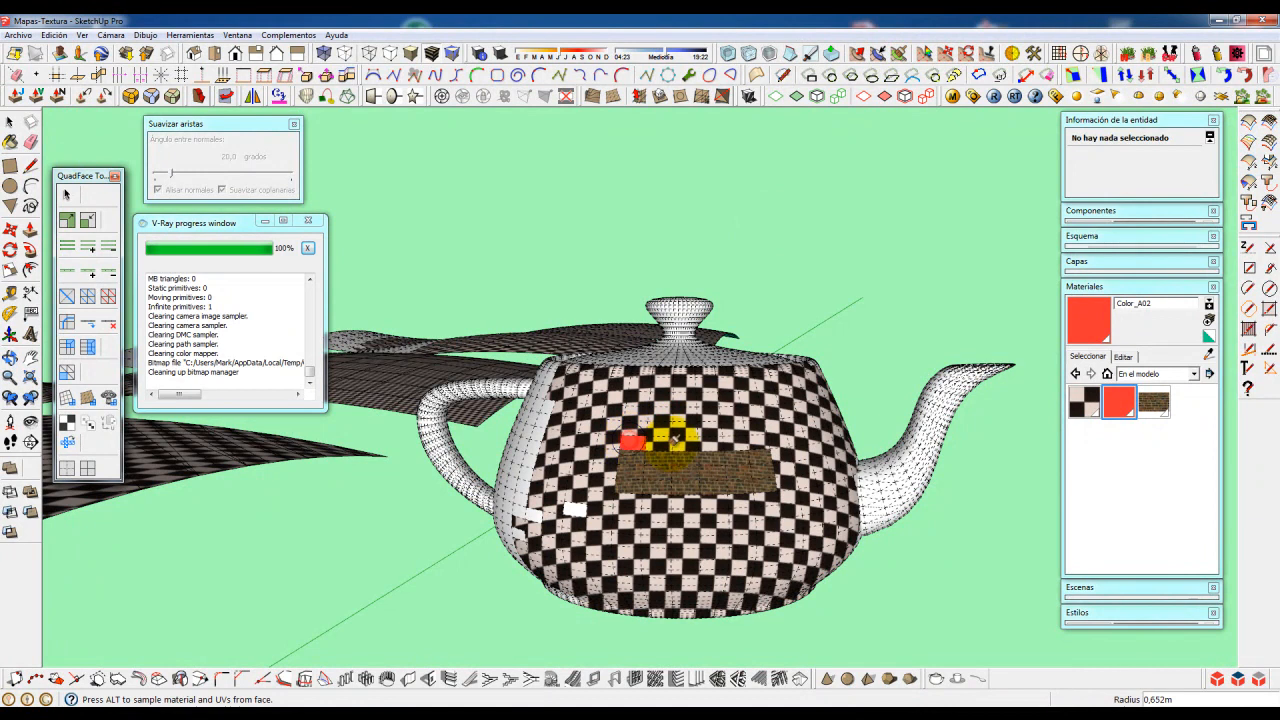
{"action": "mouse_move", "coordinate": [772, 440]}
{"action": "left_mouse_down"}
{"action": "mouse_move", "coordinate": [787, 470]}
{"action": "mouse_move", "coordinate": [748, 505]}
{"action": "mouse_move", "coordinate": [691, 498]}
{"action": "left_mouse_up"}
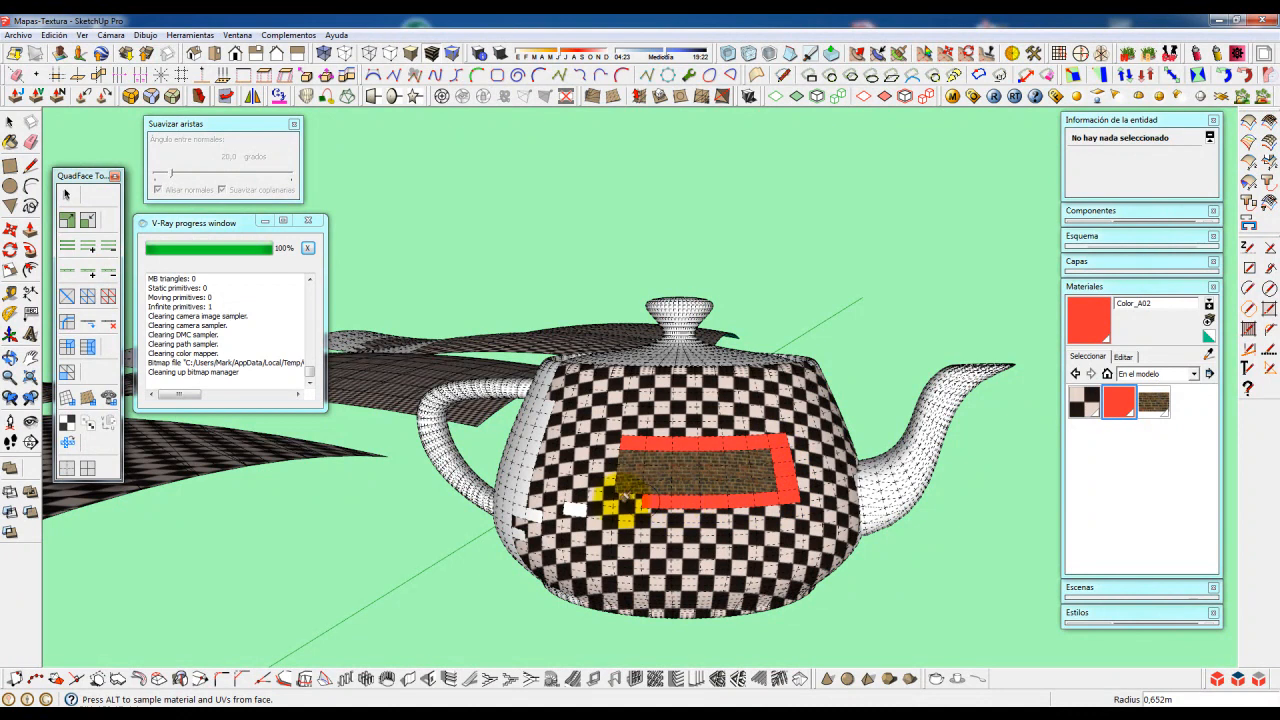
{"action": "left_click_drag", "start_coordinate": [611, 497], "coordinate": [605, 452]}
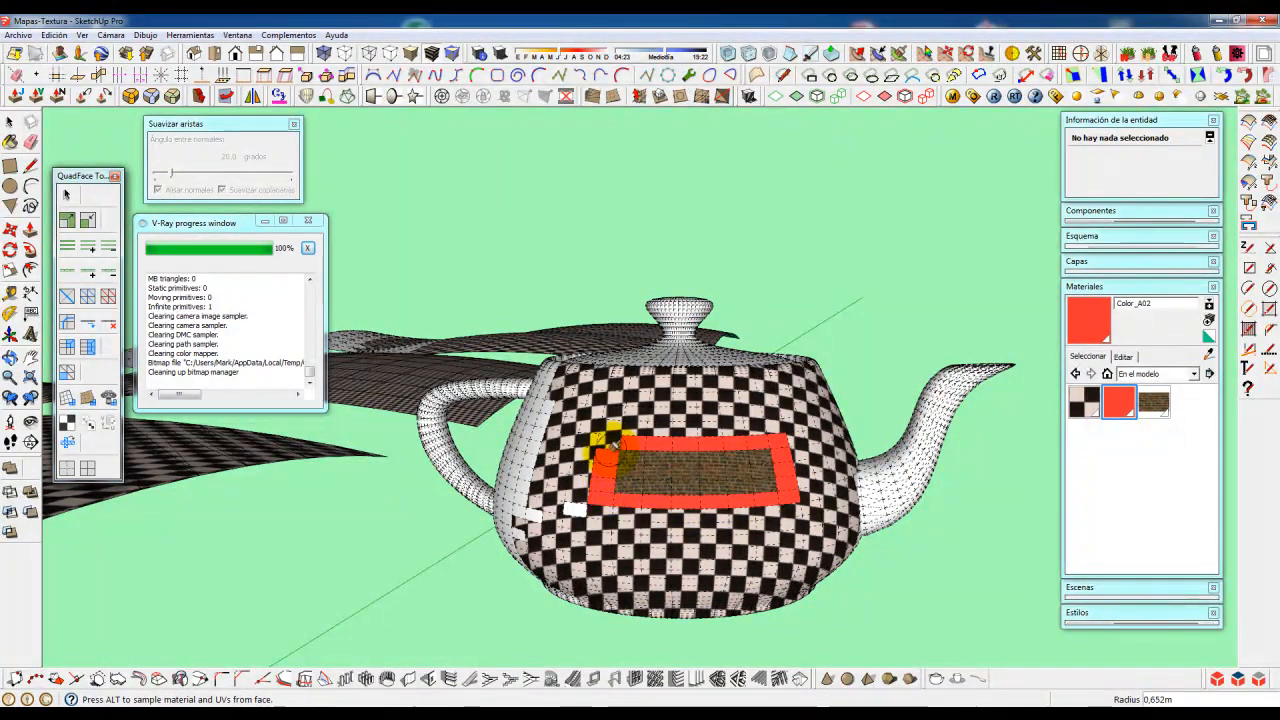
- Examine the painted teapot alongside the row of six curved surfaces, comparing their texture mapping from several angles and distances
{"action": "middle_click_drag", "start_coordinate": [612, 440], "coordinate": [690, 348]}
{"action": "scroll", "coordinate": [700, 345], "scroll_direction": "down", "scroll_amount": 6}
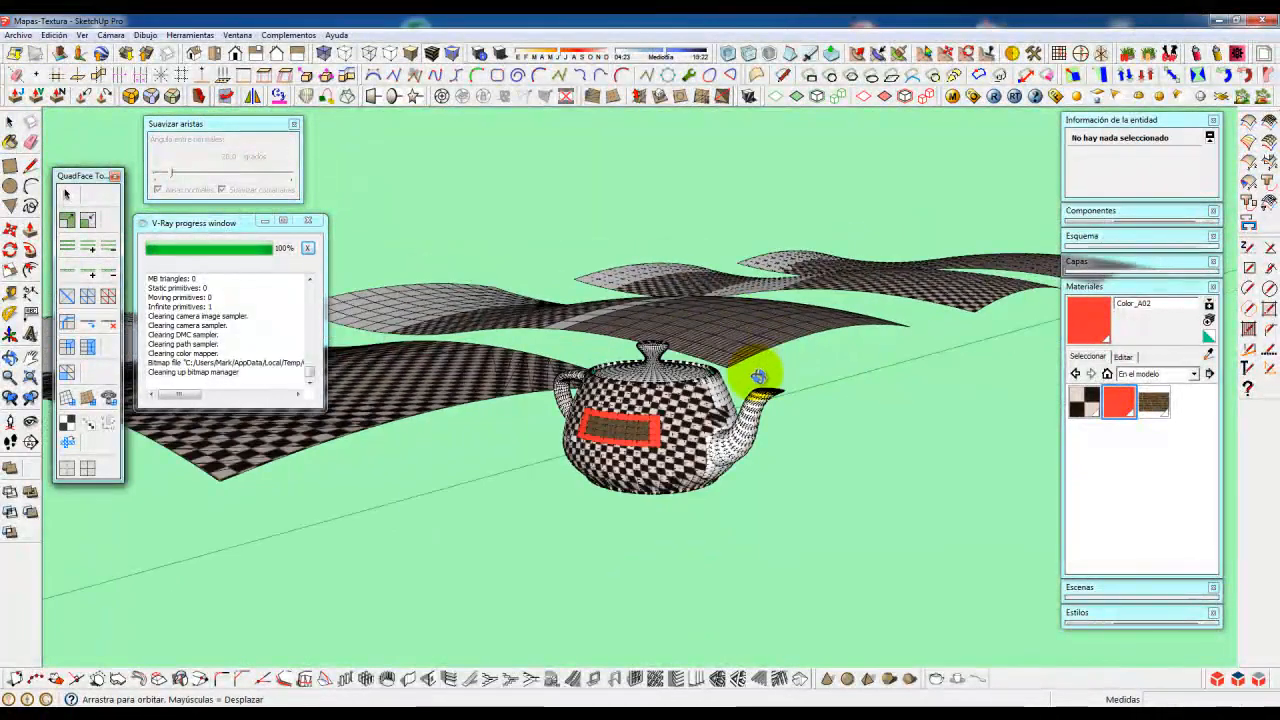
{"action": "scroll", "coordinate": [735, 355], "scroll_direction": "down", "scroll_amount": 2}
{"action": "middle_click_drag", "start_coordinate": [723, 363], "coordinate": [571, 386]}
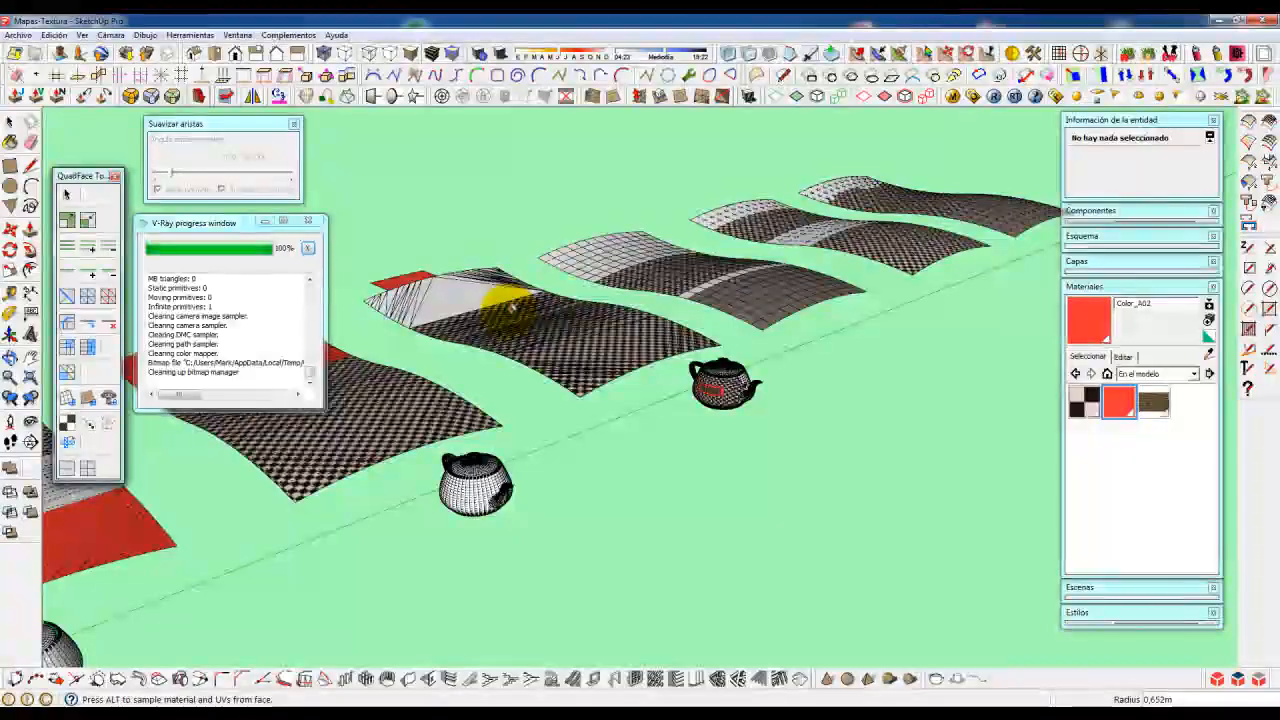
{"action": "mouse_move", "coordinate": [634, 308]}
{"action": "middle_mouse_down"}
{"action": "mouse_move", "coordinate": [648, 318]}
{"action": "mouse_move", "coordinate": [713, 281]}
{"action": "middle_mouse_up"}
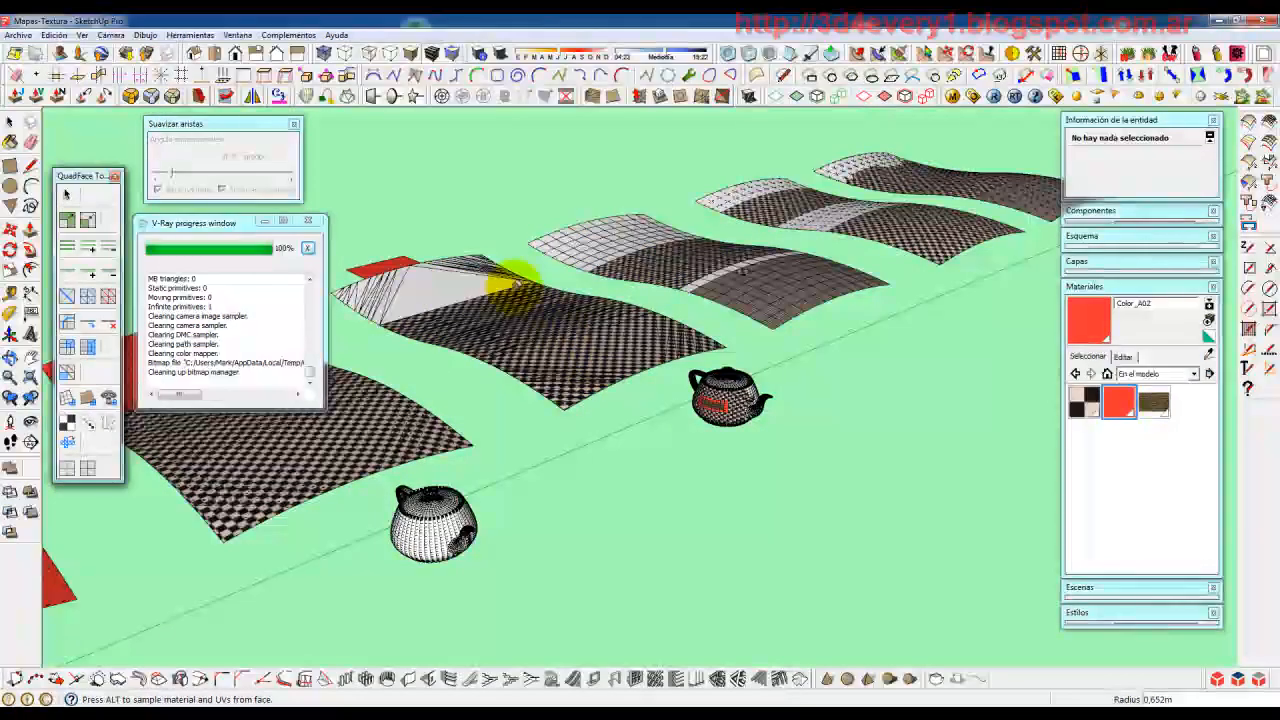
{"action": "scroll", "coordinate": [407, 286], "scroll_direction": "down", "scroll_amount": 3}
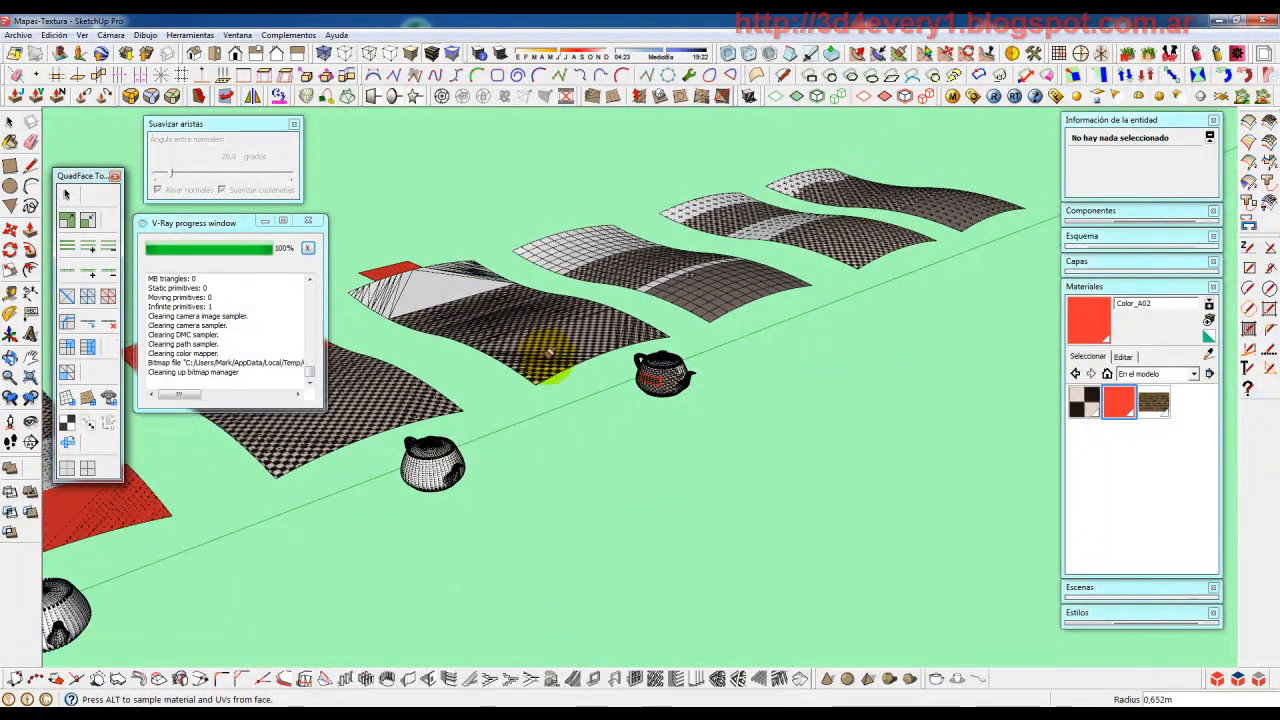
{"action": "middle_click_drag", "start_coordinate": [609, 394], "coordinate": [665, 510]}
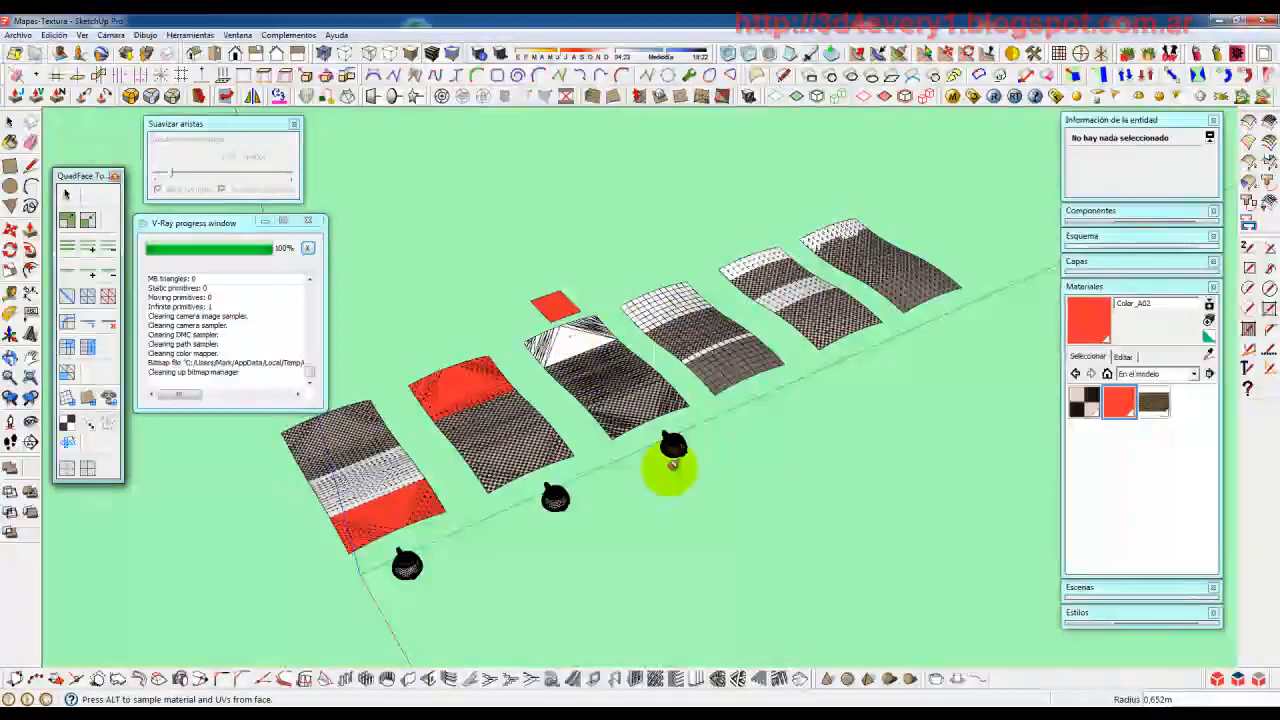
{"action": "scroll", "coordinate": [678, 445], "scroll_direction": "up", "scroll_amount": 4}
{"action": "scroll", "coordinate": [678, 445], "scroll_direction": "up", "scroll_amount": 5}
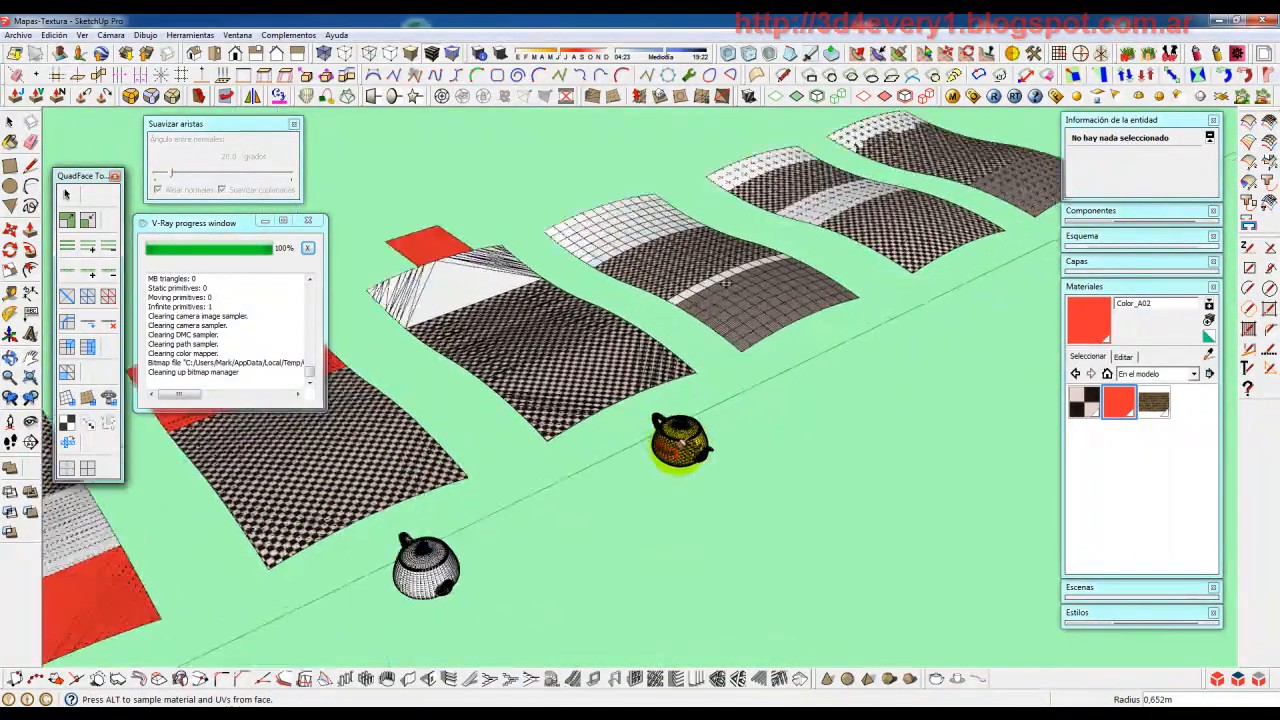
{"action": "scroll", "coordinate": [678, 445], "scroll_direction": "up", "scroll_amount": 5}
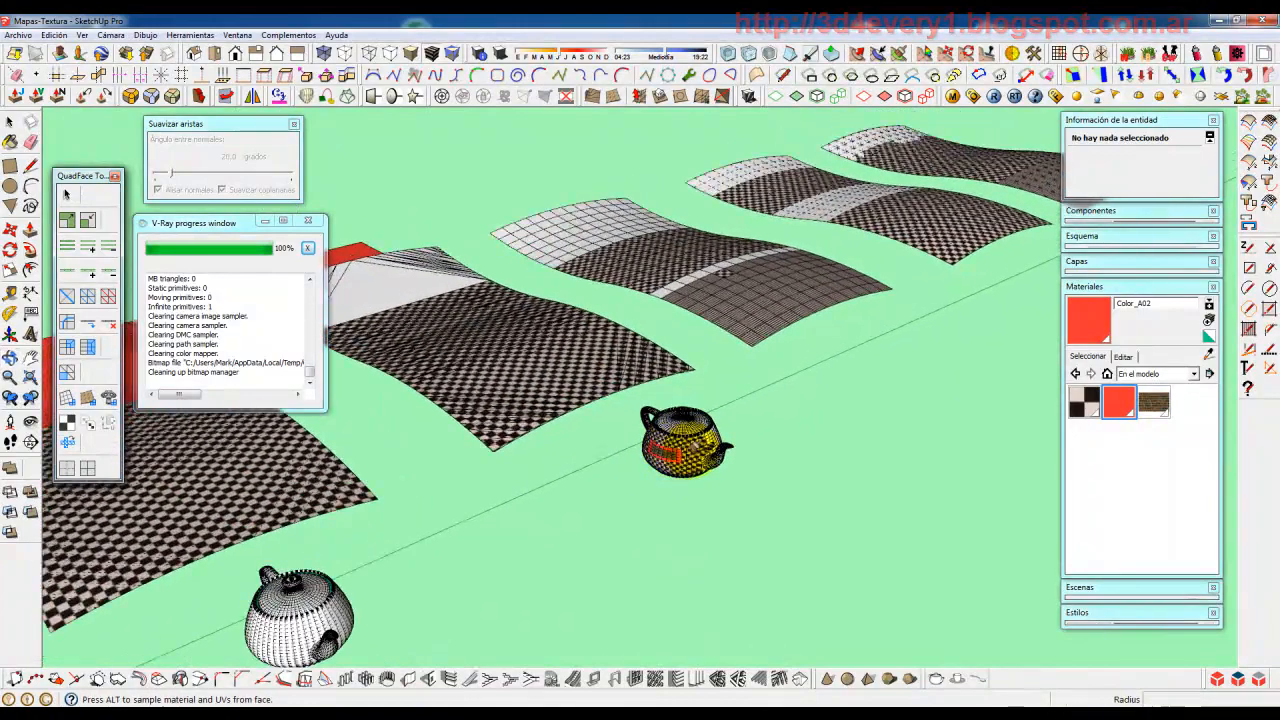
- Examine the checkered teapot with the red-framed patch and the untextured teapot in front of it
{"action": "scroll", "coordinate": [678, 445], "scroll_direction": "up", "scroll_amount": 4}
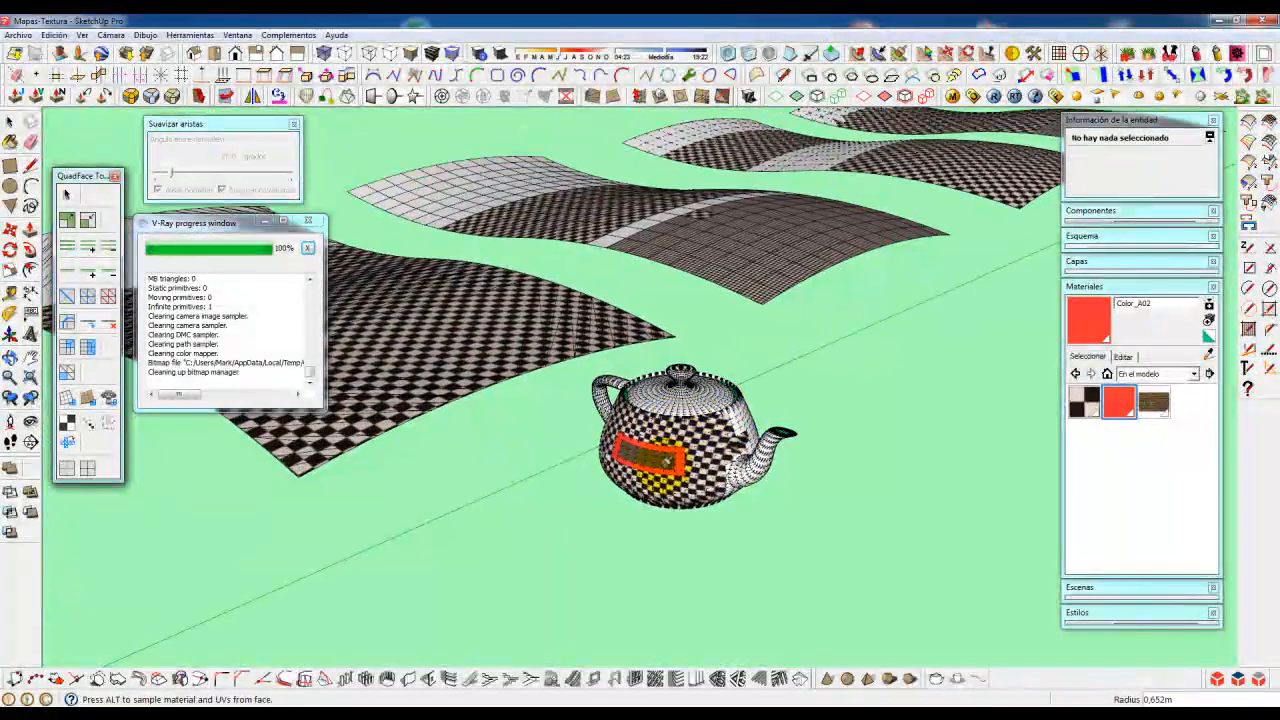
{"action": "middle_click_drag", "start_coordinate": [666, 466], "coordinate": [608, 414]}
{"action": "middle_click_drag", "start_coordinate": [787, 470], "coordinate": [642, 520]}
{"action": "scroll", "coordinate": [645, 525], "scroll_direction": "down", "scroll_amount": 1}
{"action": "key", "text": "space"}
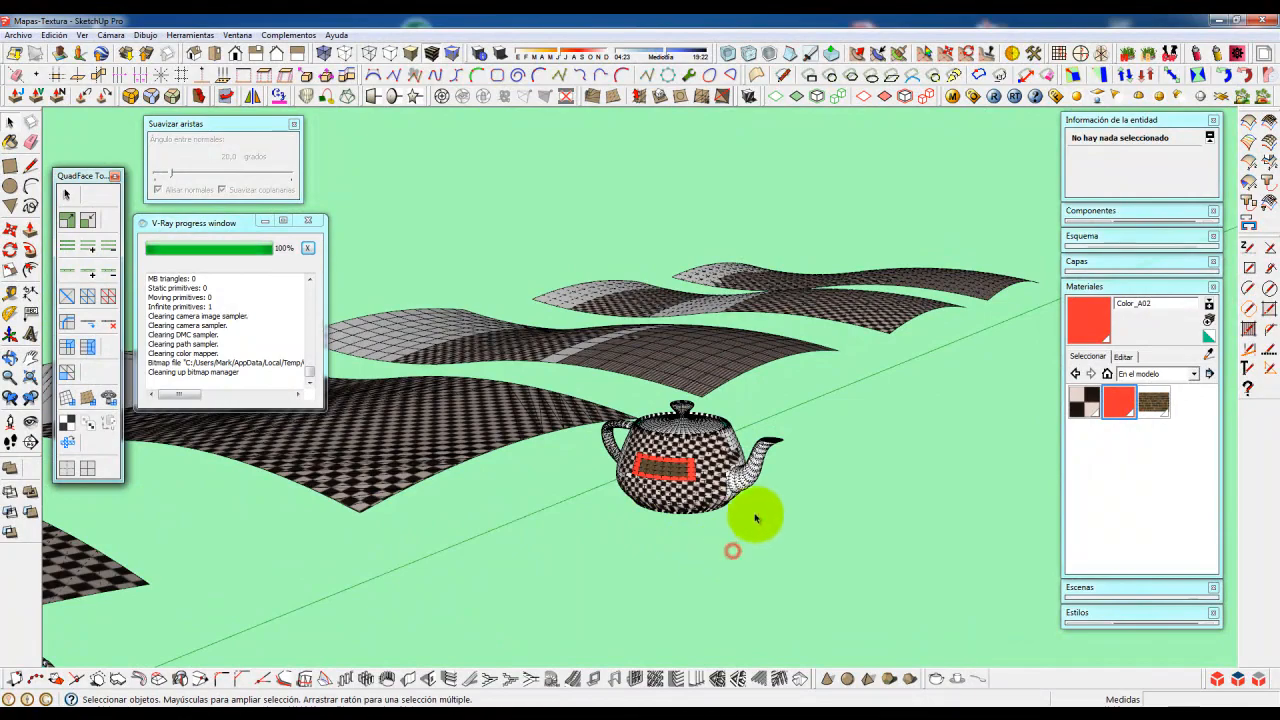
{"action": "scroll", "coordinate": [705, 515], "scroll_direction": "down", "scroll_amount": 2}
{"action": "middle_click_drag", "start_coordinate": [643, 537], "coordinate": [686, 523]}
{"action": "key", "text": "space"}
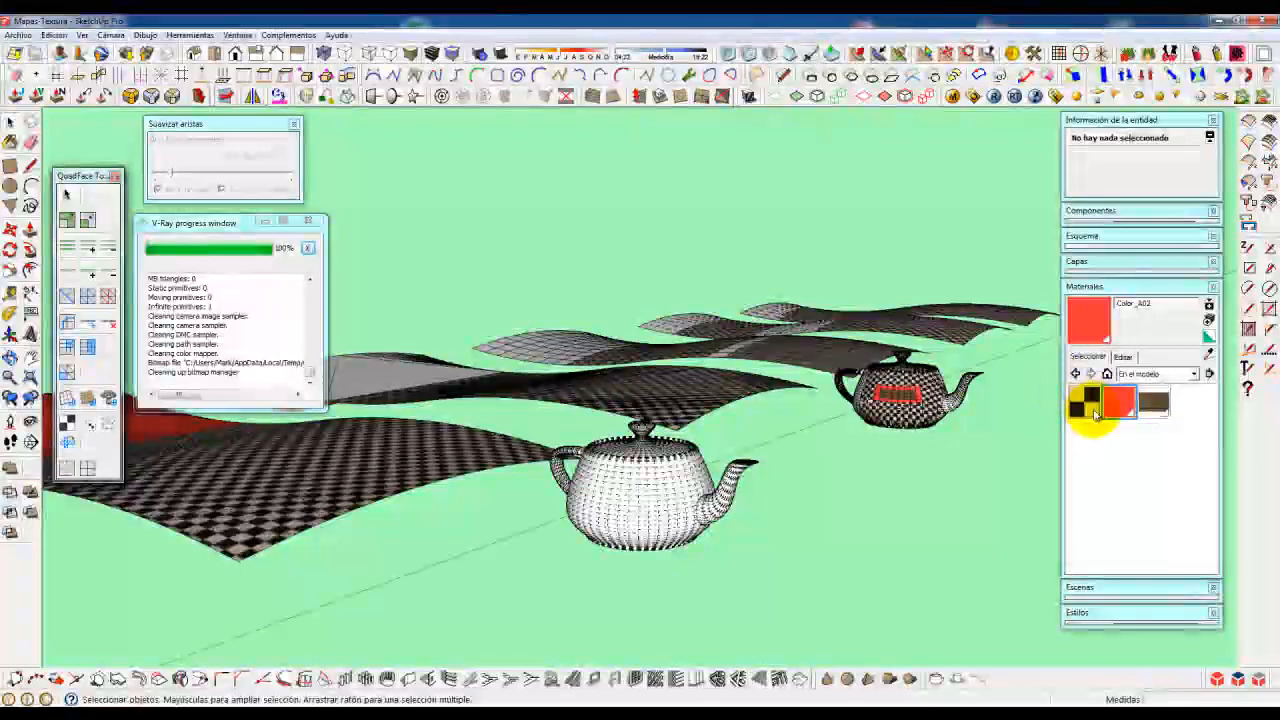
- Choose the Baldosas_de_color_blanco_y_negro material, move the QuadFace Tools toolbar higher and start UV mapping on the untextured teapot's body
{"action": "left_click", "coordinate": [1091, 410]}
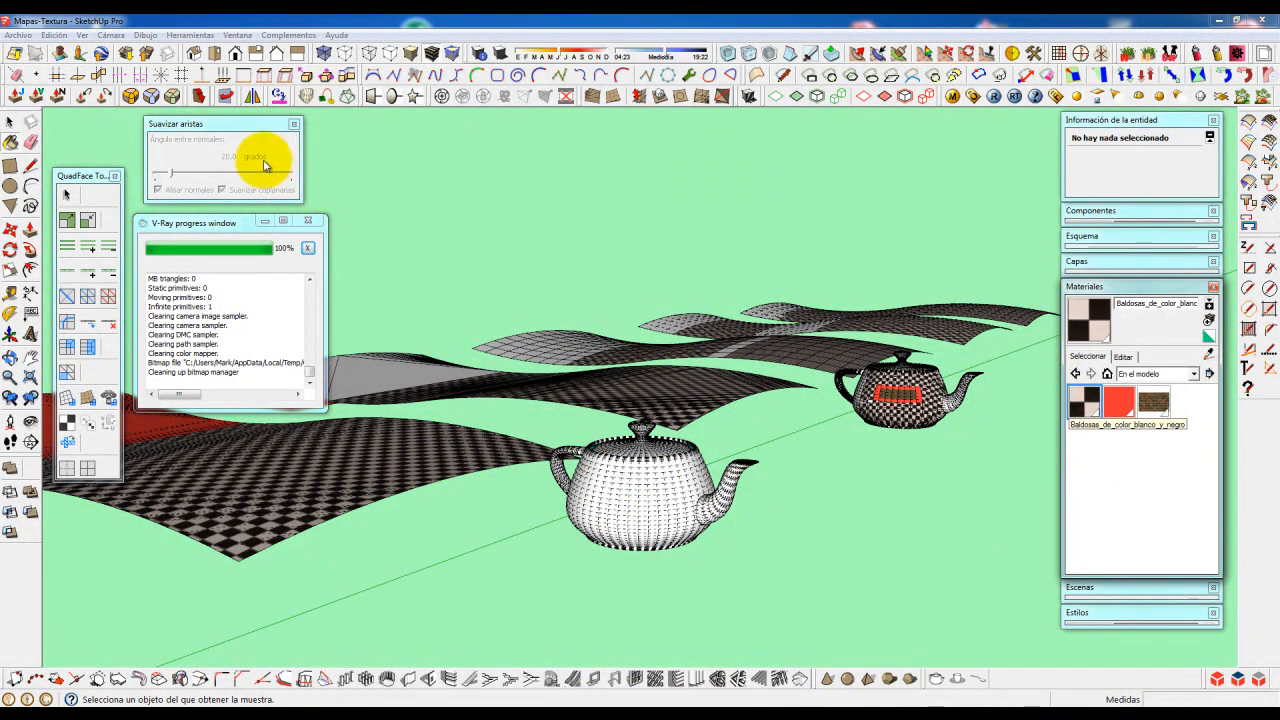
{"action": "left_click_drag", "start_coordinate": [92, 176], "coordinate": [89, 132]}
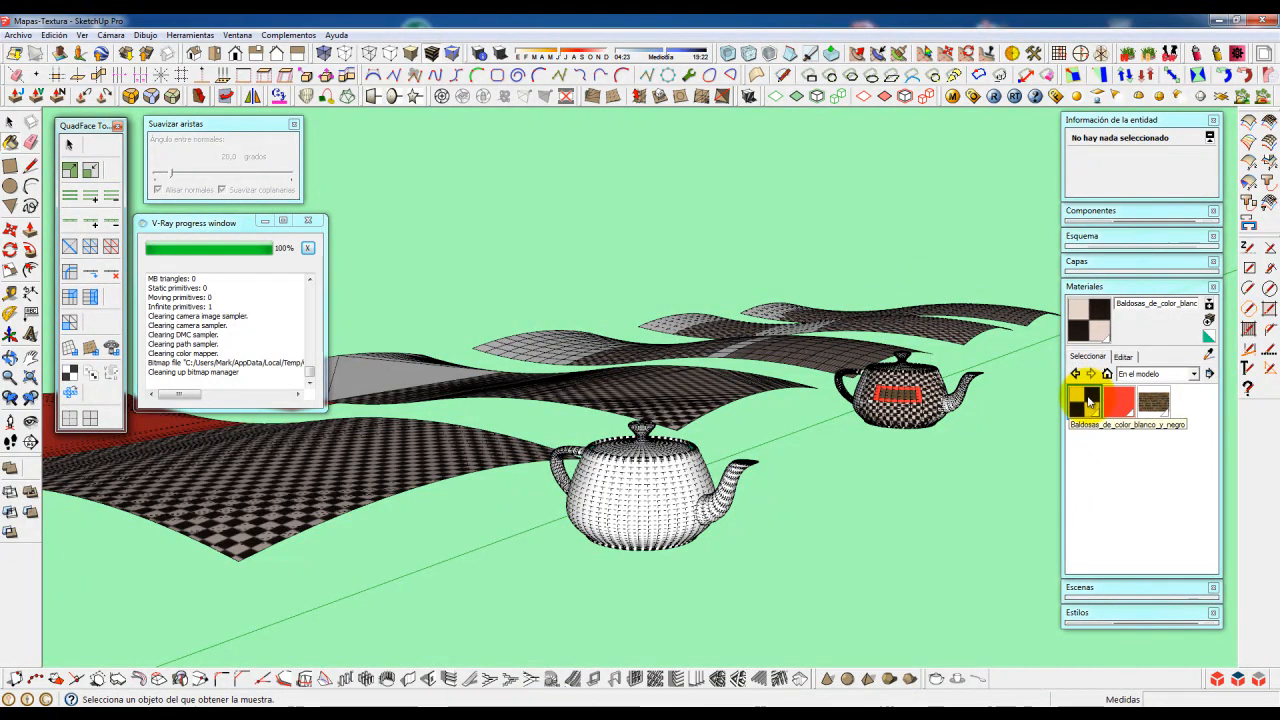
{"action": "left_click", "coordinate": [73, 373]}
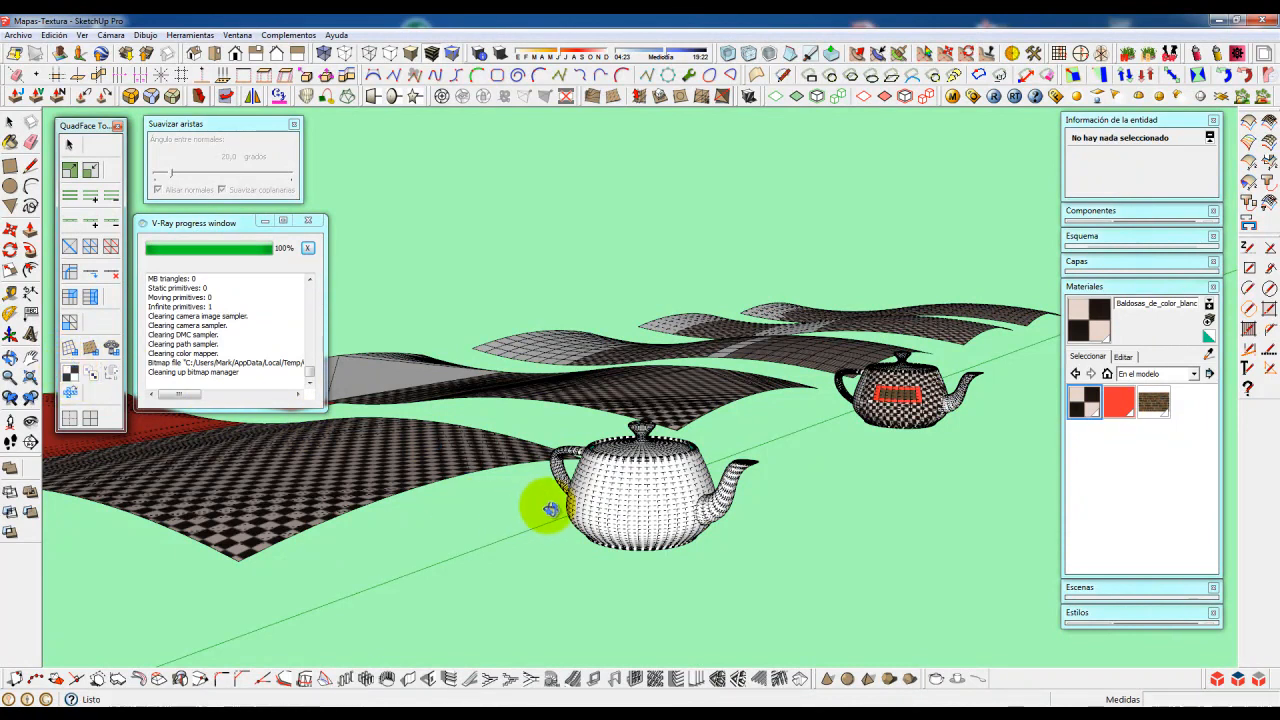
{"action": "middle_click_drag", "start_coordinate": [543, 509], "coordinate": [570, 488]}
{"action": "scroll", "coordinate": [655, 470], "scroll_direction": "up", "scroll_amount": 4}
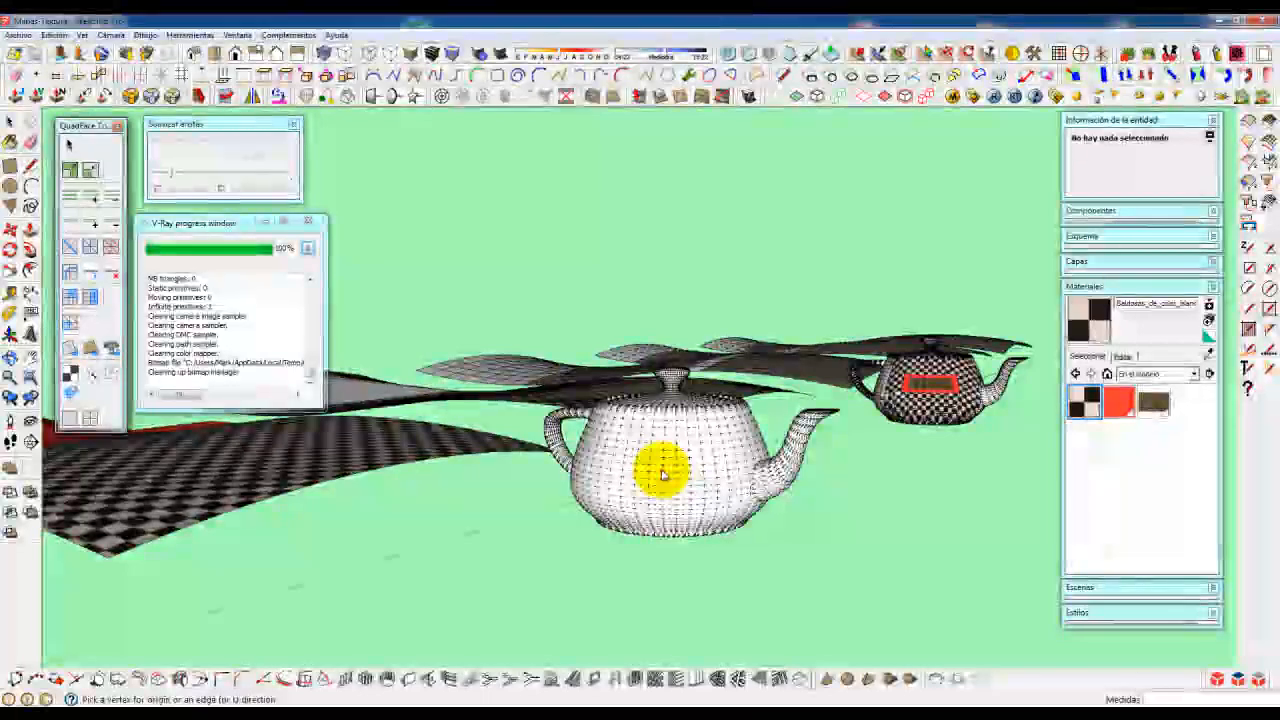
{"action": "scroll", "coordinate": [660, 478], "scroll_direction": "up", "scroll_amount": 5}
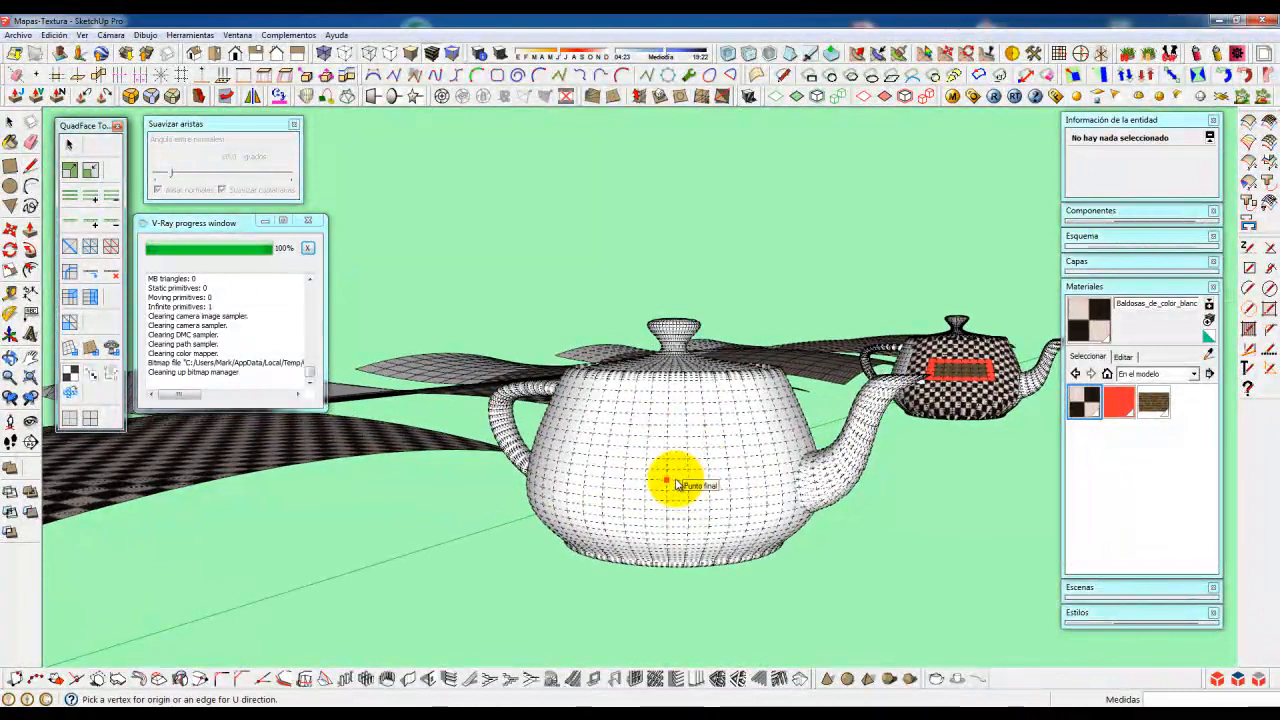
{"action": "scroll", "coordinate": [676, 483], "scroll_direction": "up", "scroll_amount": 1}
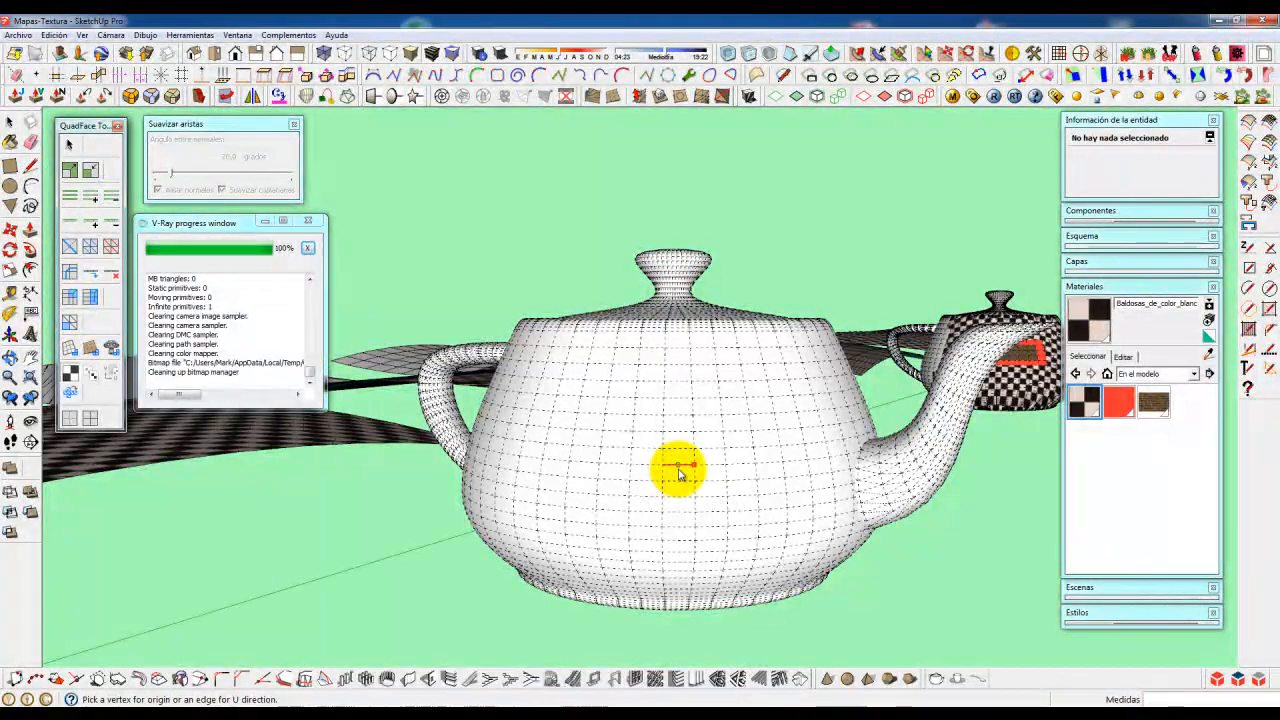
{"action": "left_click", "coordinate": [692, 430]}
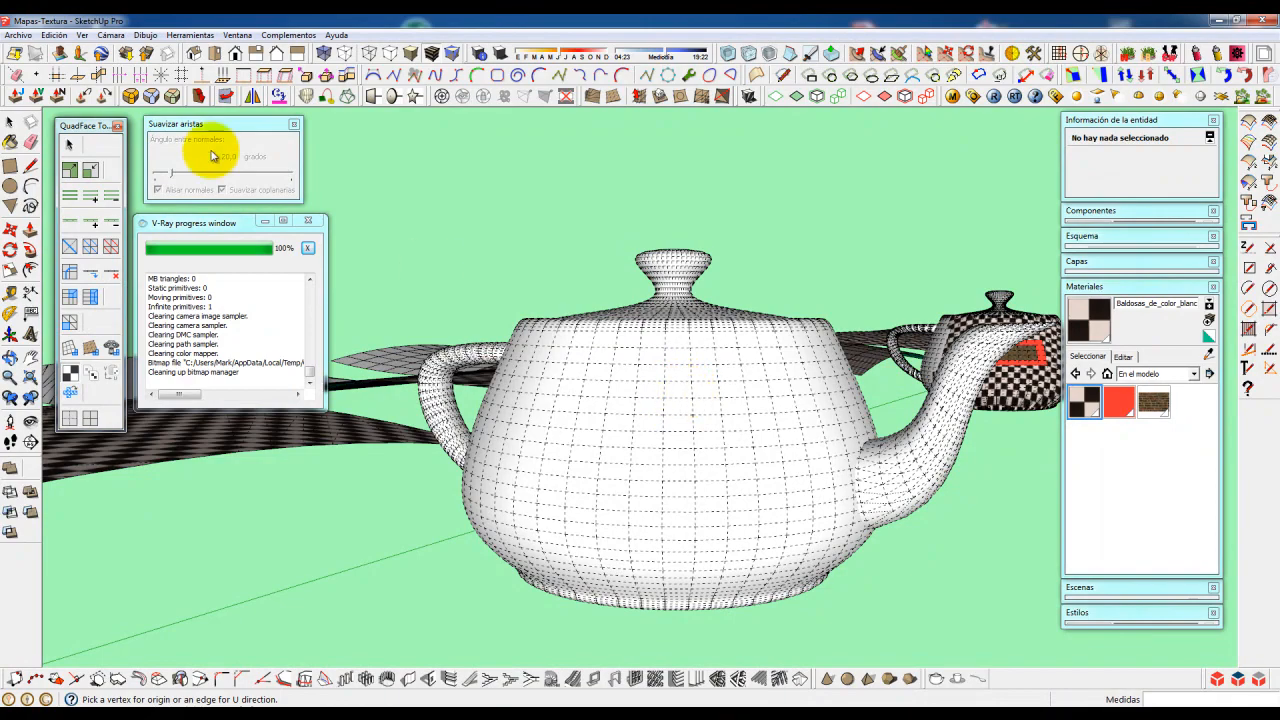
- Turn the display of hidden geometry off and back on to compare the teapot's smooth surface with its quad mesh
{"action": "left_click", "coordinate": [83, 35]}
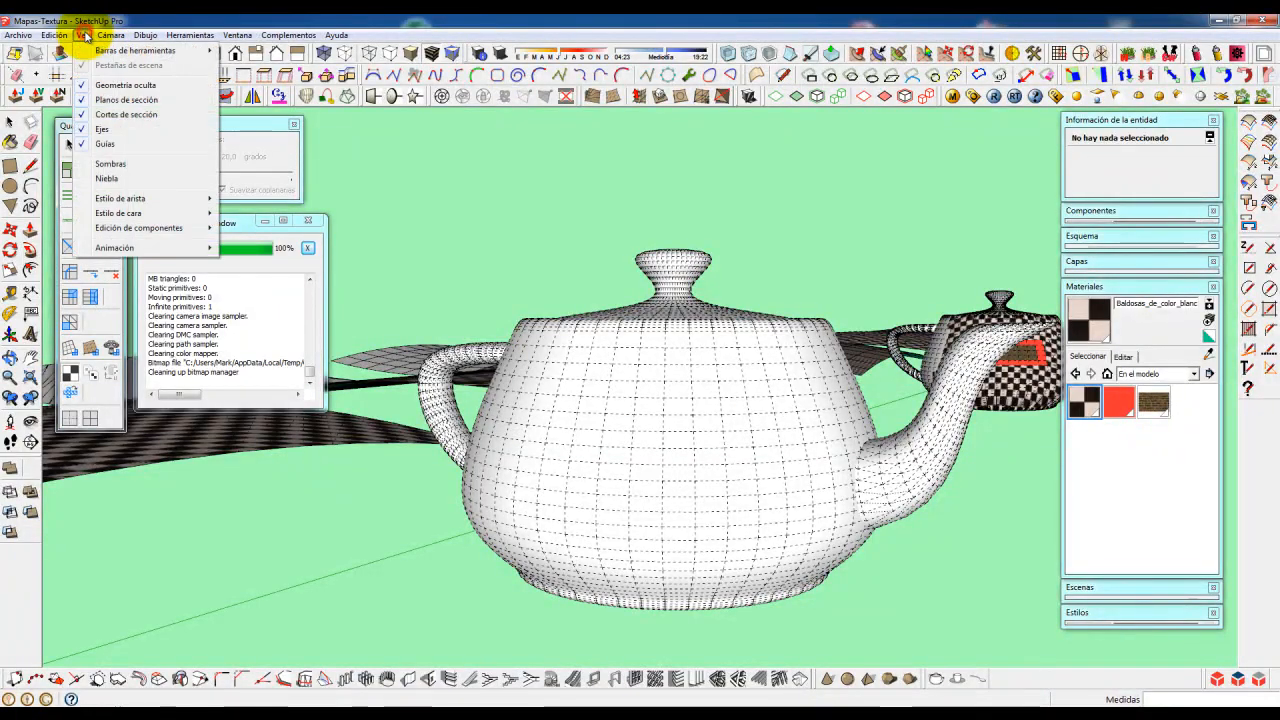
{"action": "left_click", "coordinate": [82, 86]}
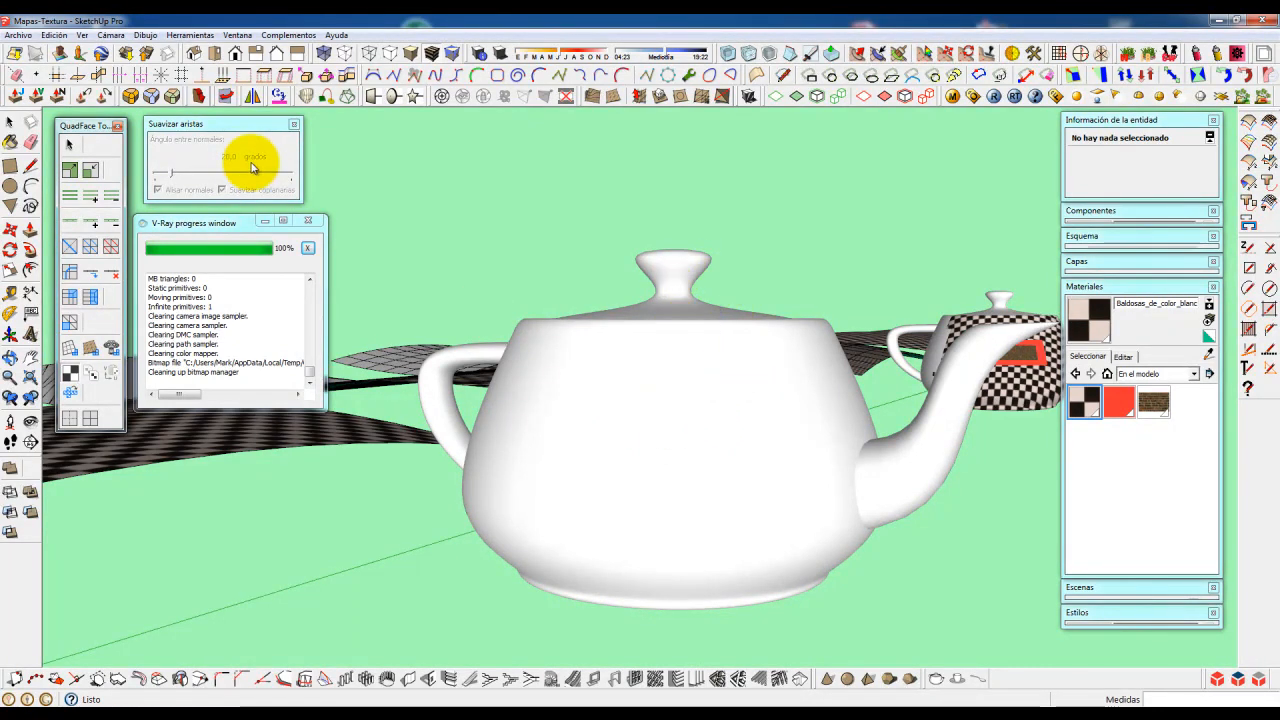
{"action": "left_click", "coordinate": [82, 36]}
{"action": "left_click", "coordinate": [76, 80]}
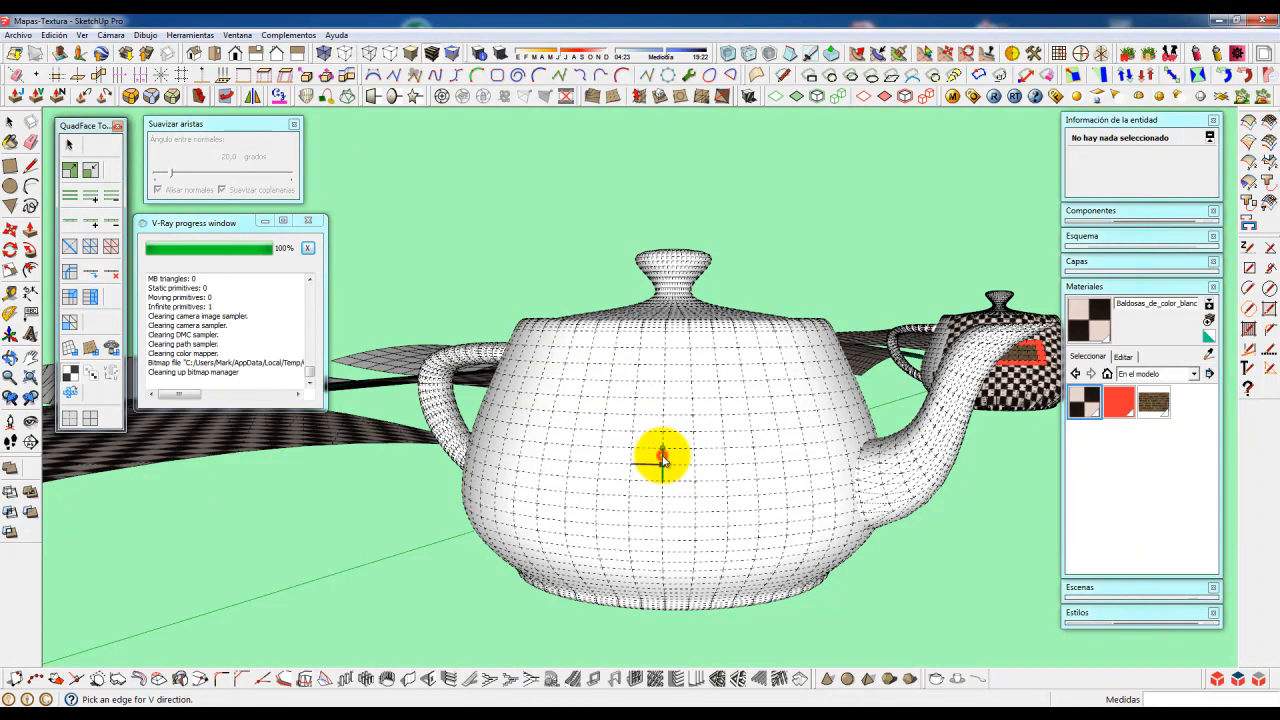
- Set the V direction along the vertical edge at the mapping origin, mapping the black-and-white tile material over the teapot's body
{"action": "scroll", "coordinate": [662, 460], "scroll_direction": "up", "scroll_amount": 3}
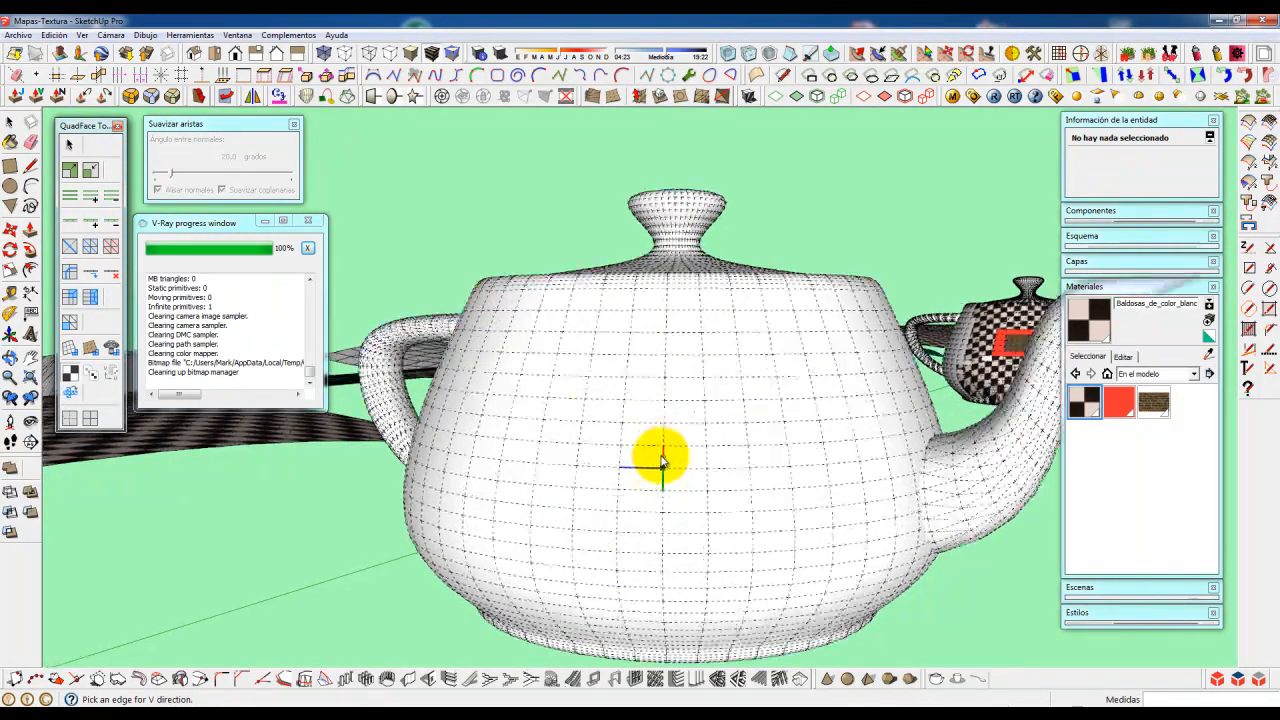
{"action": "left_click", "coordinate": [662, 460]}
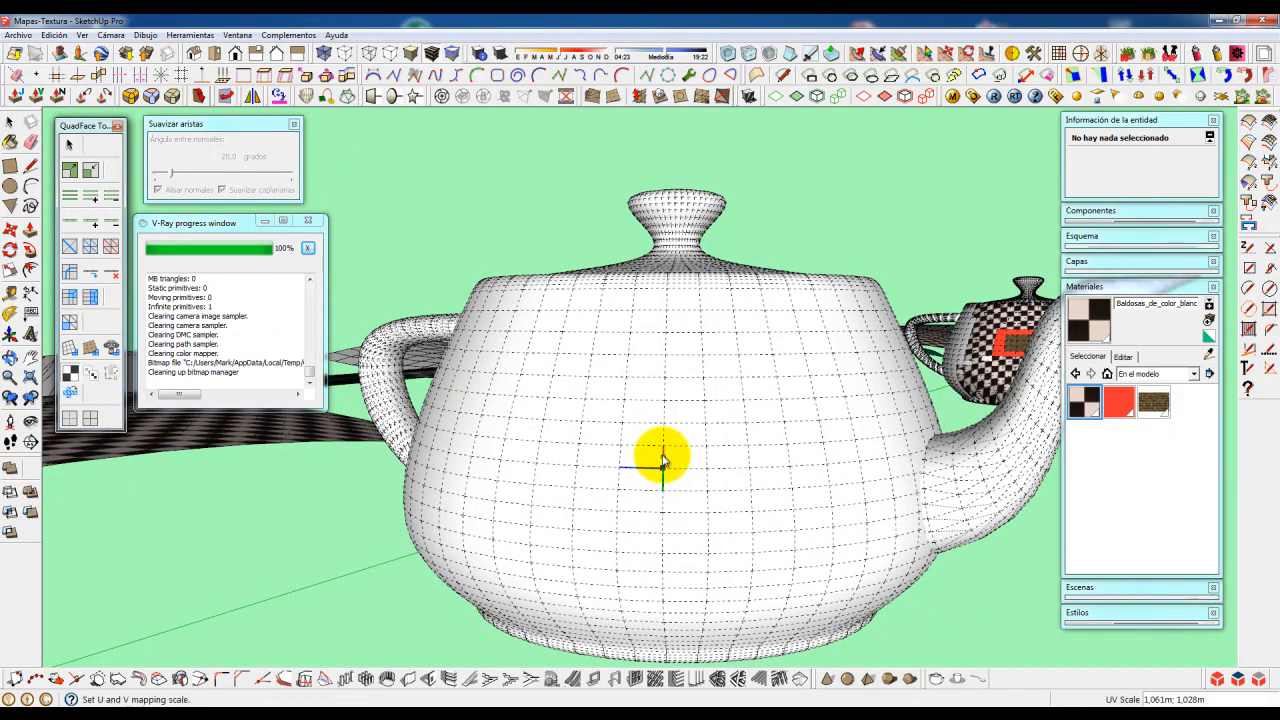
{"action": "middle_click_drag", "start_coordinate": [663, 443], "coordinate": [797, 414]}
{"action": "scroll", "coordinate": [730, 426], "scroll_direction": "down", "scroll_amount": 2}
{"action": "left_click", "coordinate": [1088, 402]}
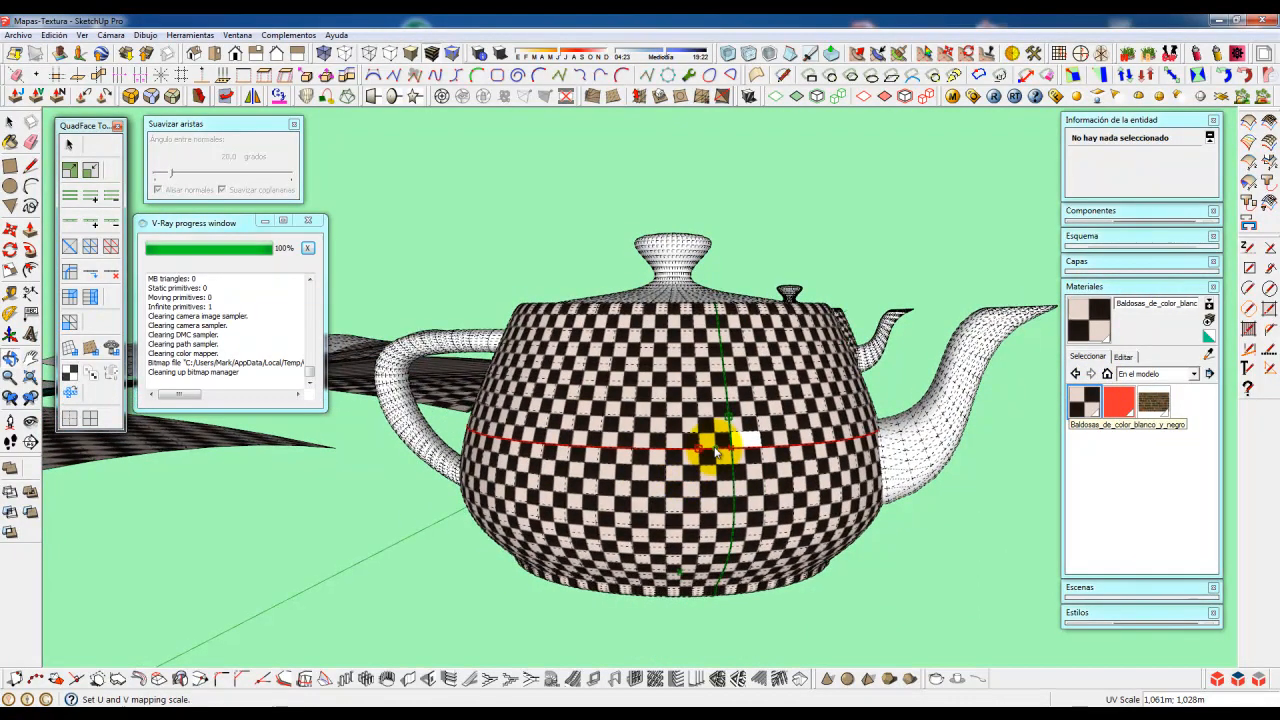
- Stretch the teapot's tile mapping to a UV scale of about 2.39 m in U and 2.237 m in V
{"action": "scroll", "coordinate": [730, 418], "scroll_direction": "up", "scroll_amount": 2}
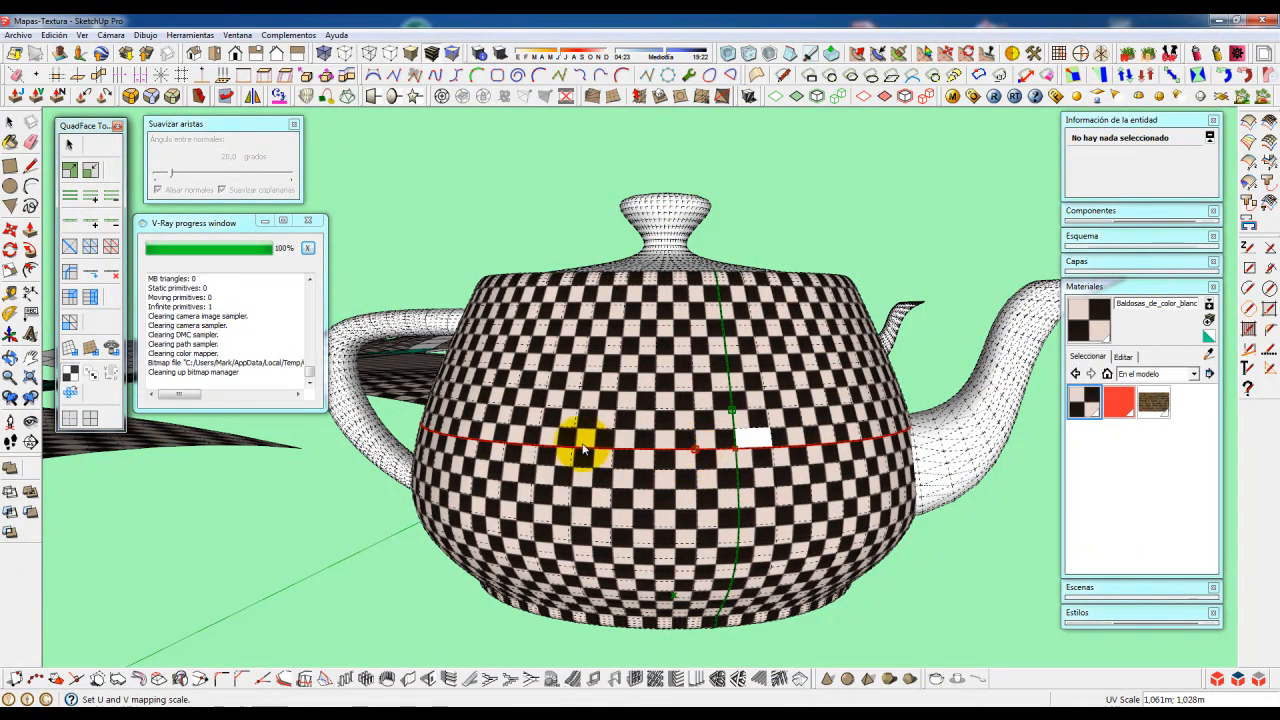
{"action": "mouse_move", "coordinate": [682, 466]}
{"action": "middle_mouse_down"}
{"action": "mouse_move", "coordinate": [586, 445]}
{"action": "mouse_move", "coordinate": [366, 466]}
{"action": "mouse_move", "coordinate": [703, 457]}
{"action": "middle_mouse_up"}
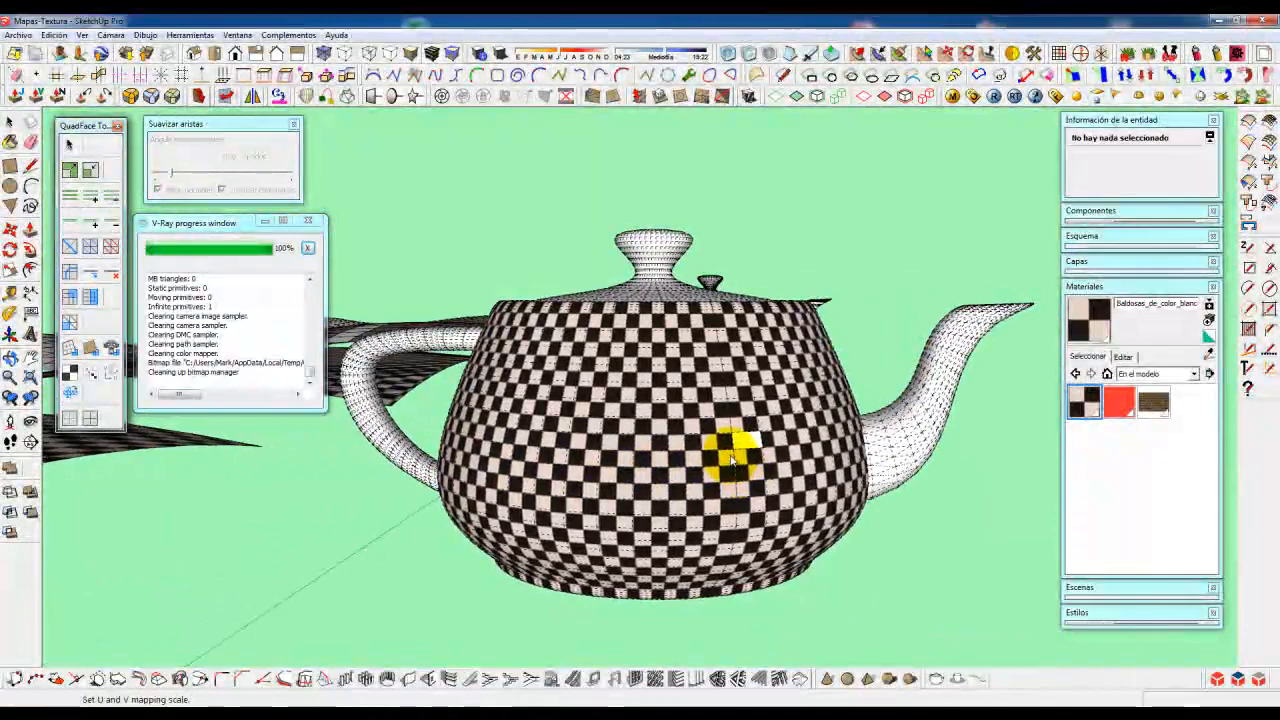
{"action": "scroll", "coordinate": [705, 455], "scroll_direction": "up", "scroll_amount": 4}
{"action": "left_click", "coordinate": [686, 455]}
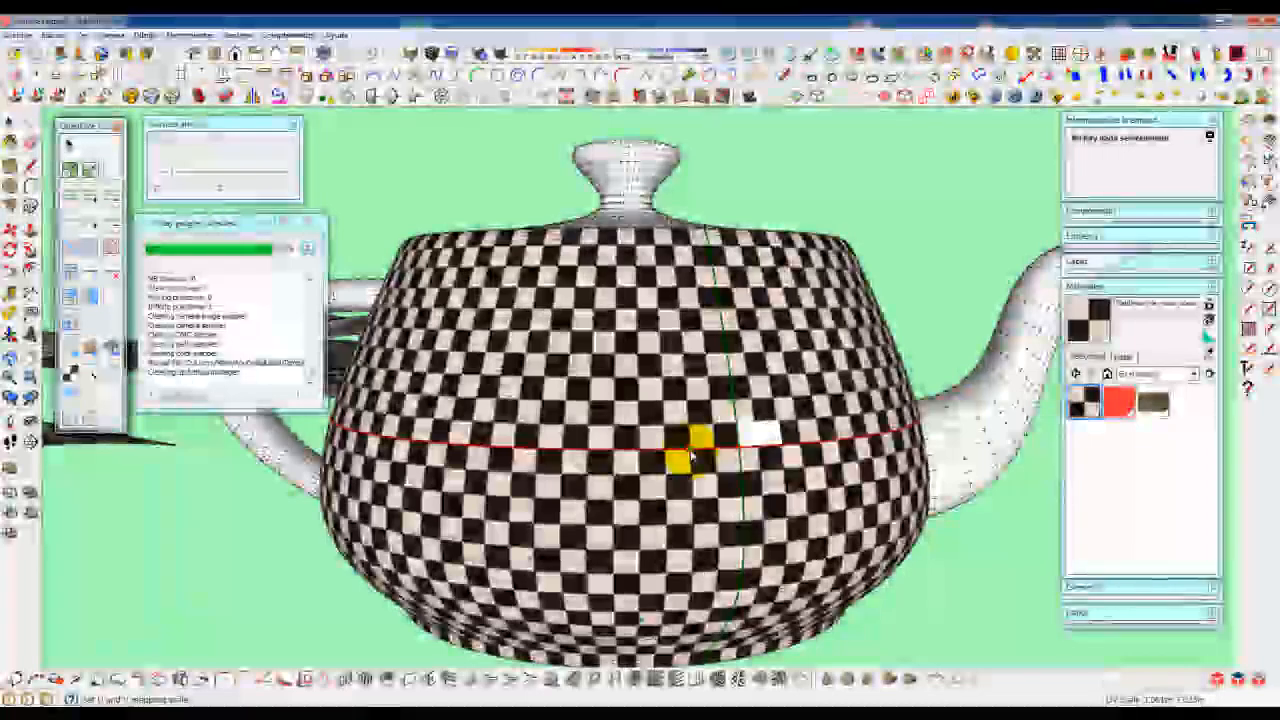
{"action": "left_click_drag", "start_coordinate": [682, 450], "coordinate": [673, 451]}
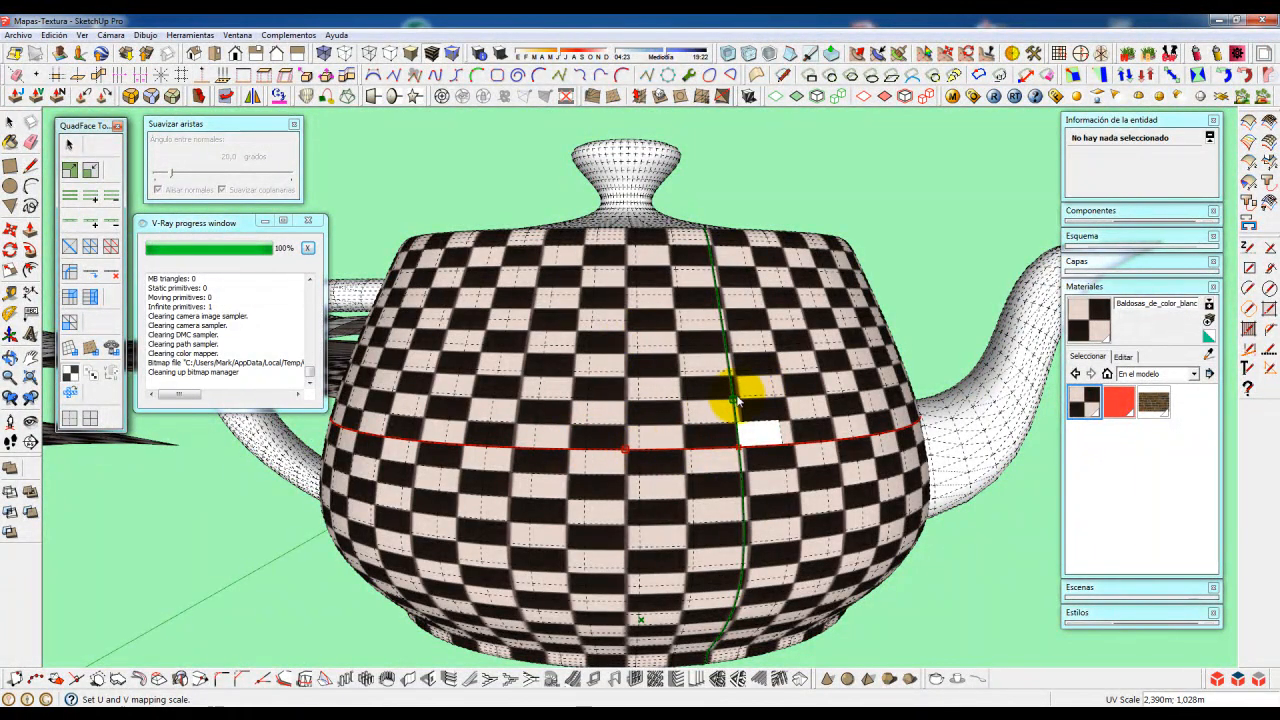
{"action": "left_click", "coordinate": [725, 362]}
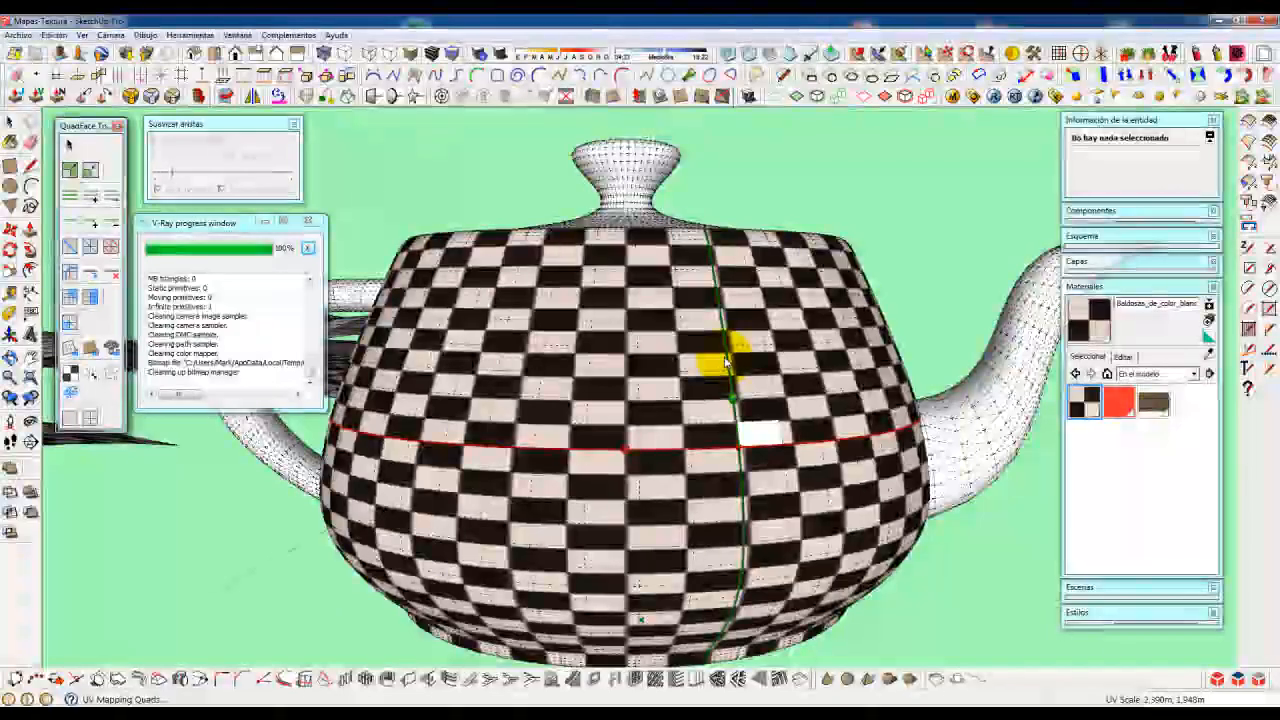
{"action": "left_click_drag", "start_coordinate": [724, 357], "coordinate": [724, 350]}
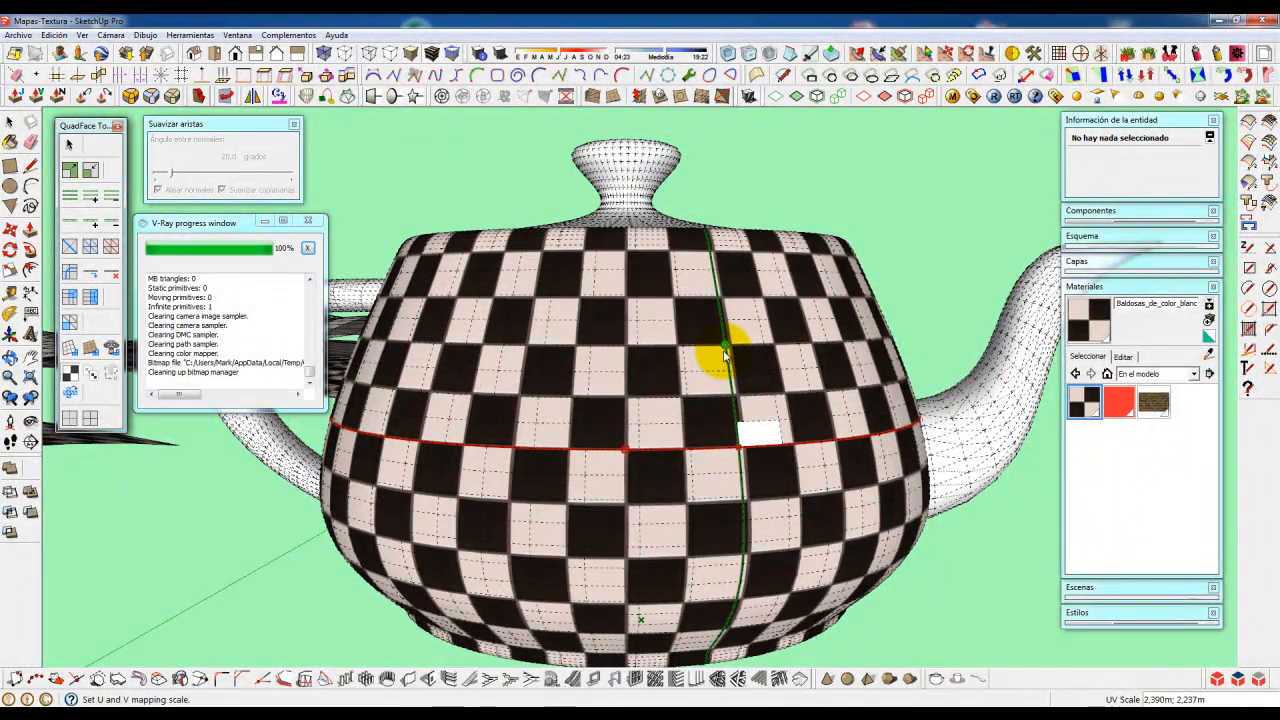
- Enable Scale Proportionally and shrink the teapot's mapping along U to a UV scale of about 1.047 by 0.98 m
{"action": "right_click", "coordinate": [656, 453]}
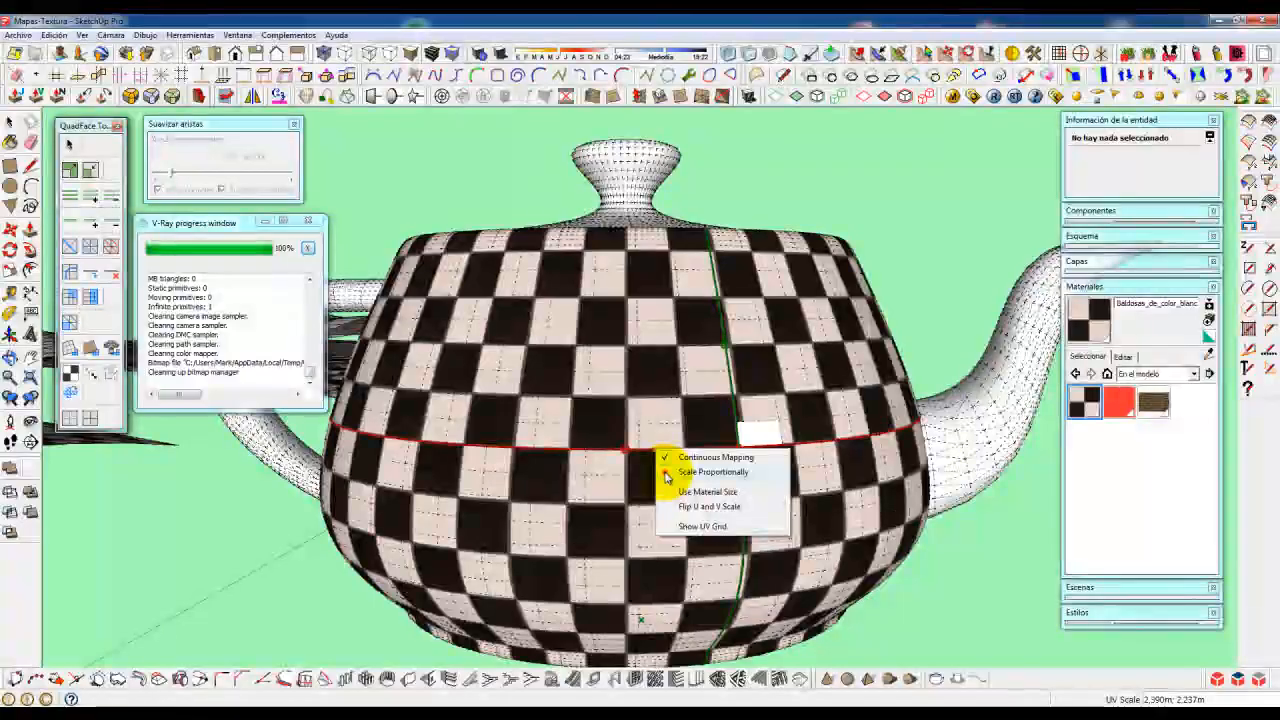
{"action": "left_click", "coordinate": [668, 472]}
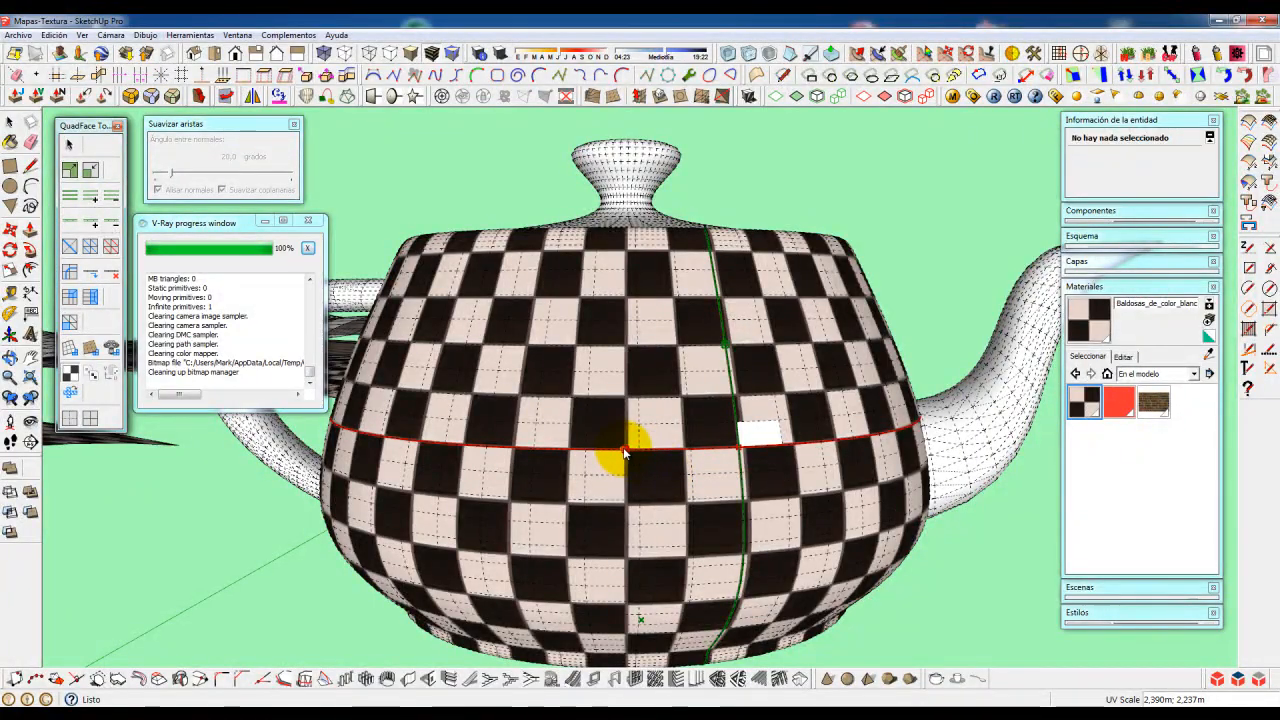
{"action": "left_click", "coordinate": [694, 452]}
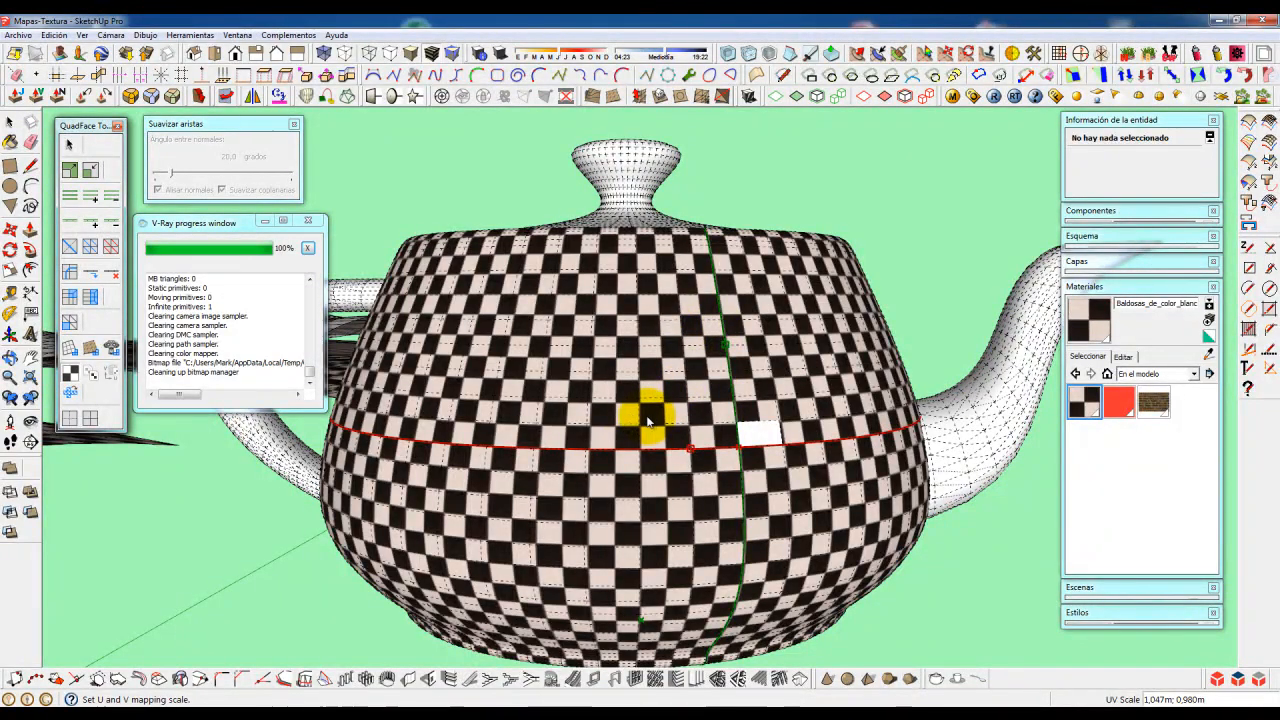
- Show the colored UV grid on the teapot to inspect the mapping, and hide it again
{"action": "right_click", "coordinate": [702, 447]}
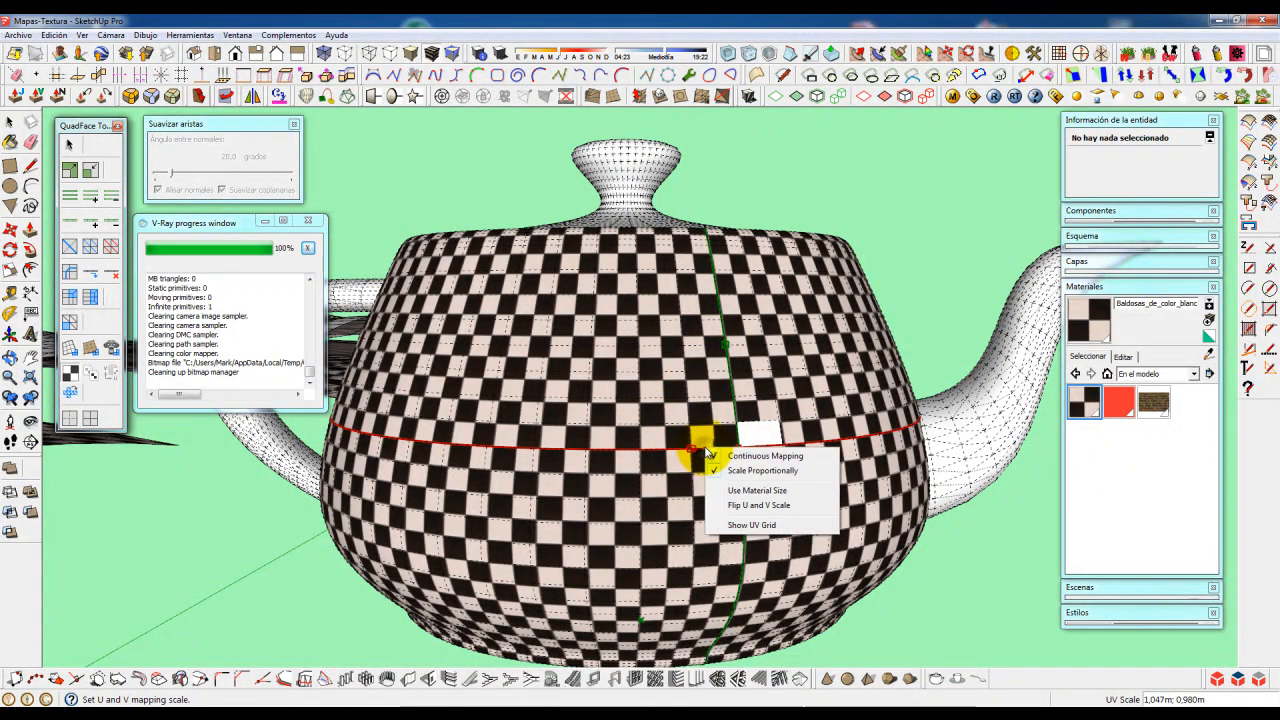
{"action": "left_click", "coordinate": [750, 525]}
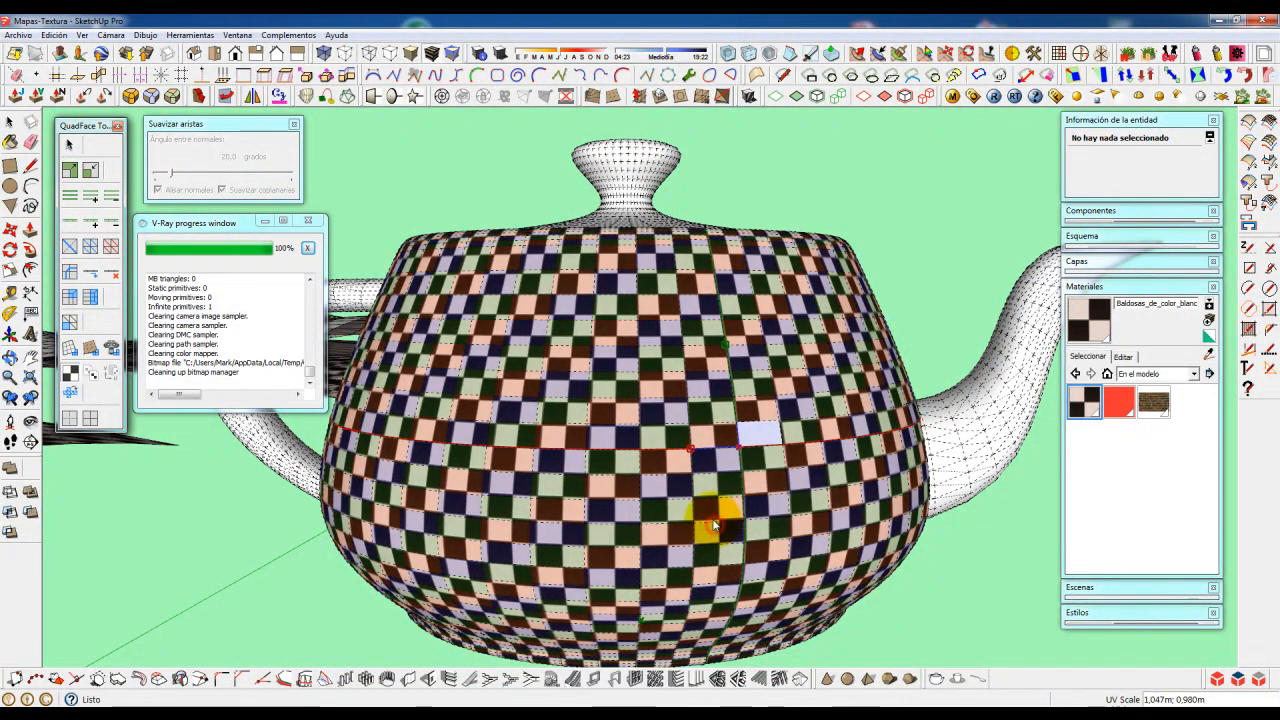
{"action": "scroll", "coordinate": [663, 447], "scroll_direction": "up", "scroll_amount": 3}
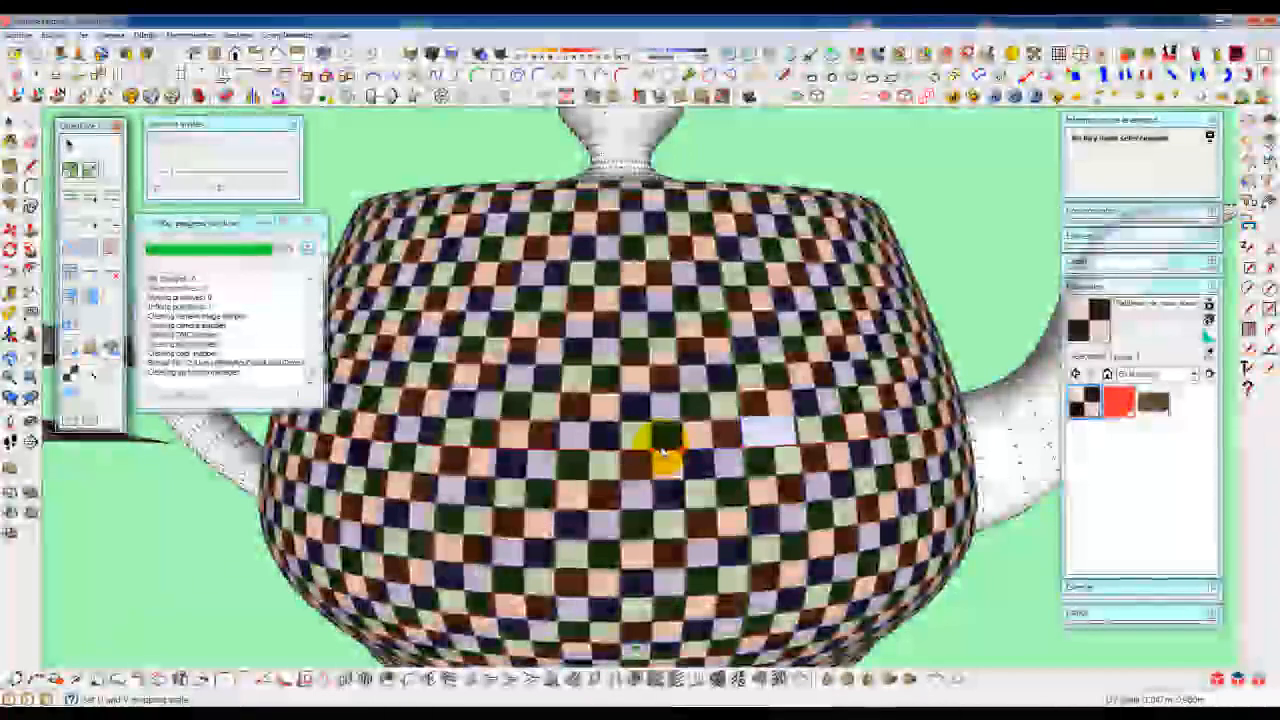
{"action": "mouse_move", "coordinate": [649, 446]}
{"action": "middle_mouse_down"}
{"action": "mouse_move", "coordinate": [580, 449]}
{"action": "mouse_move", "coordinate": [636, 428]}
{"action": "middle_mouse_up"}
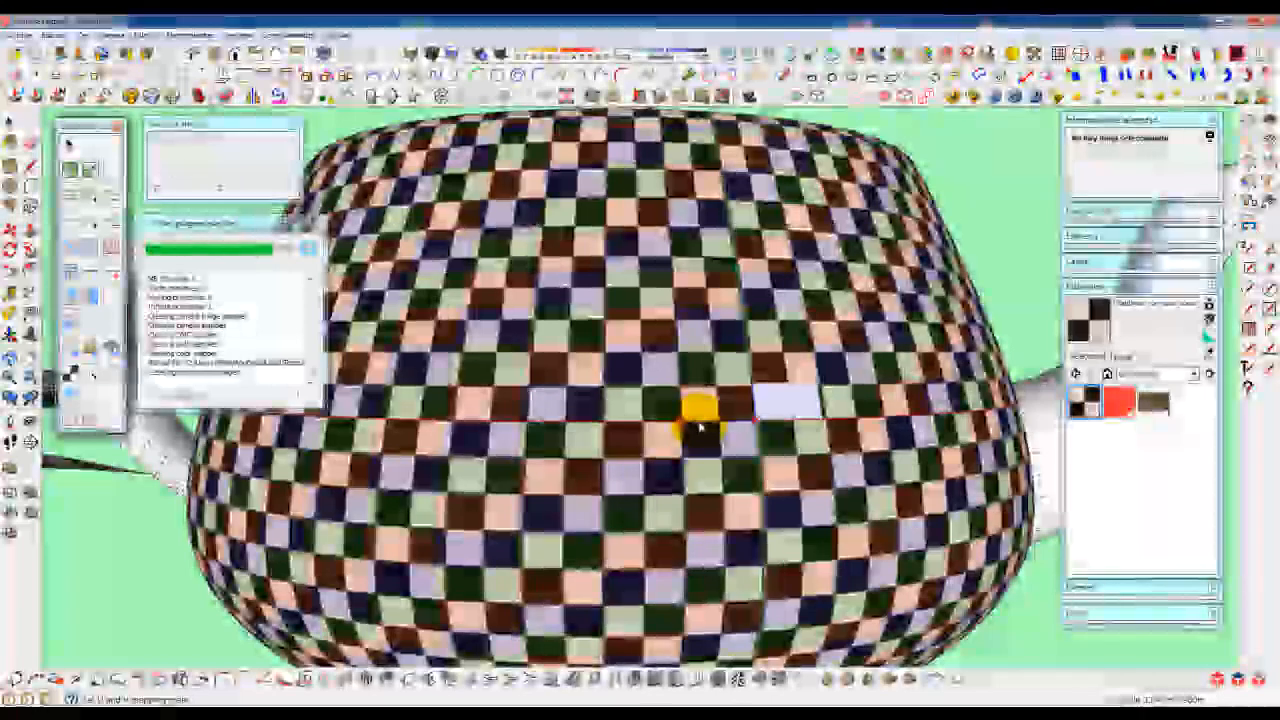
{"action": "right_click", "coordinate": [699, 424]}
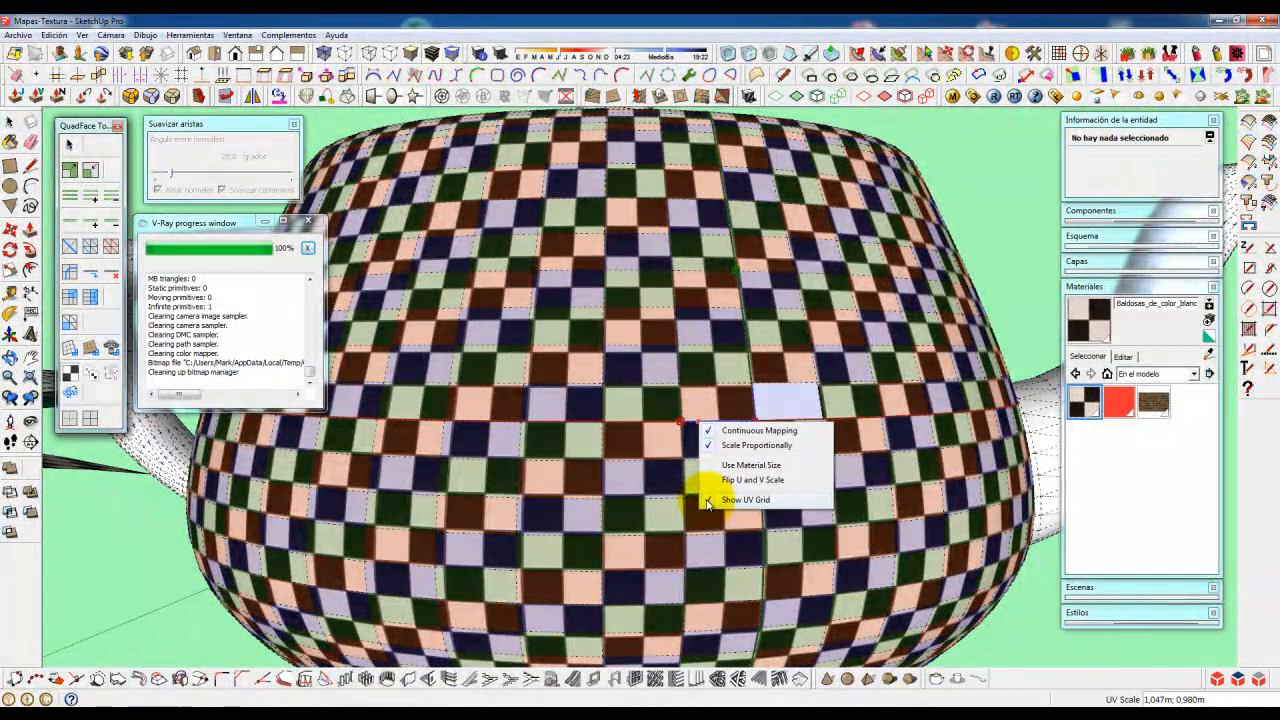
{"action": "left_click", "coordinate": [745, 500]}
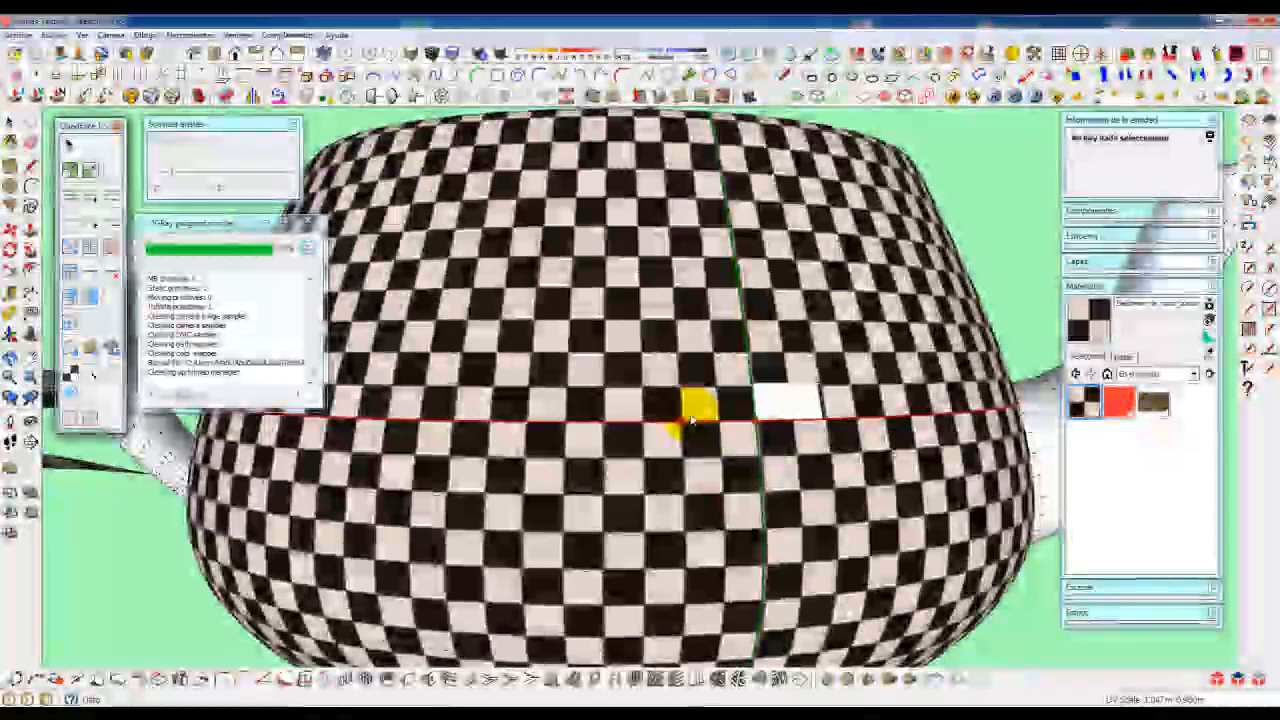
- Open the tile material's edit settings and apply Use Material Size to the teapot's UV mapping
{"action": "right_click", "coordinate": [699, 425]}
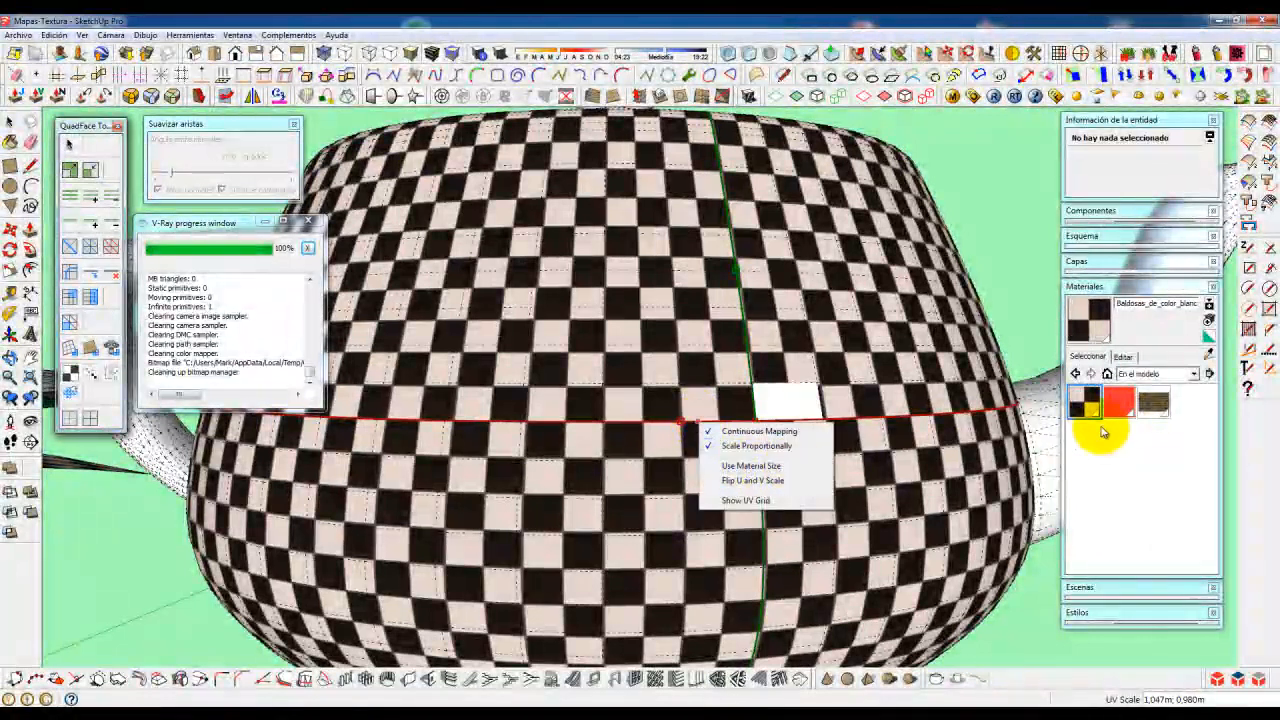
{"action": "left_click", "coordinate": [1123, 357]}
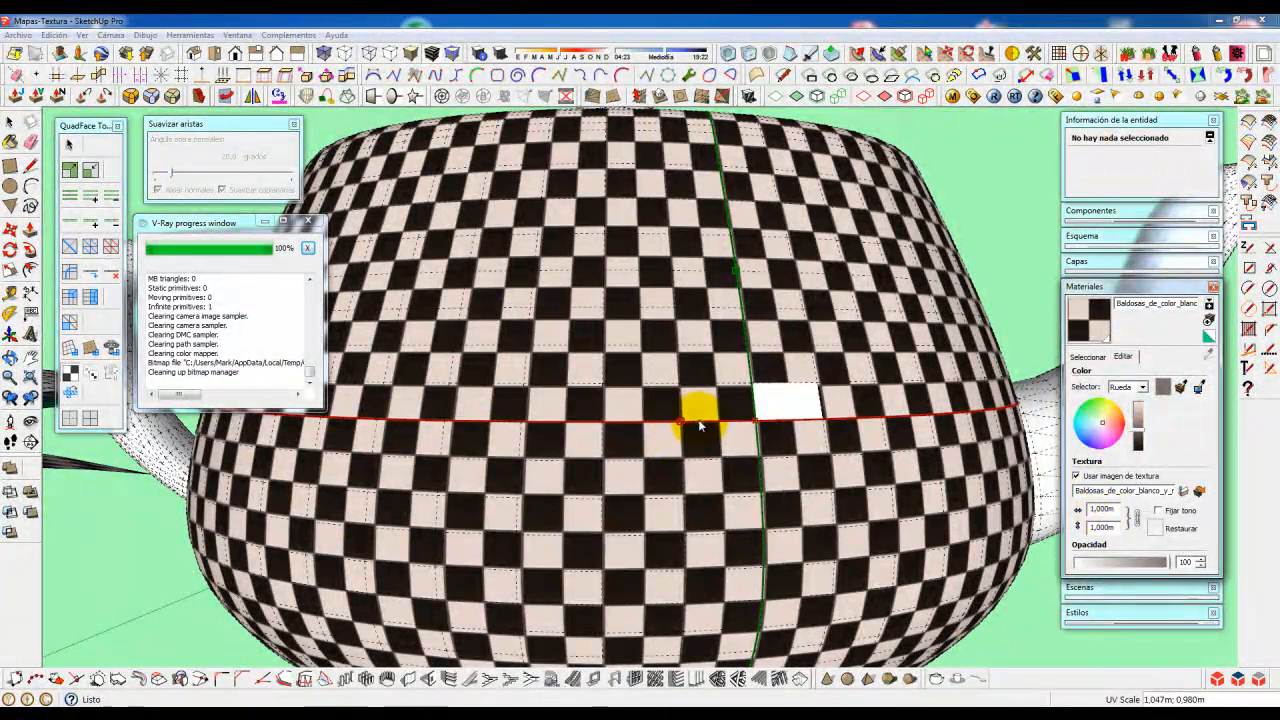
{"action": "right_click", "coordinate": [699, 426]}
{"action": "left_click", "coordinate": [706, 460]}
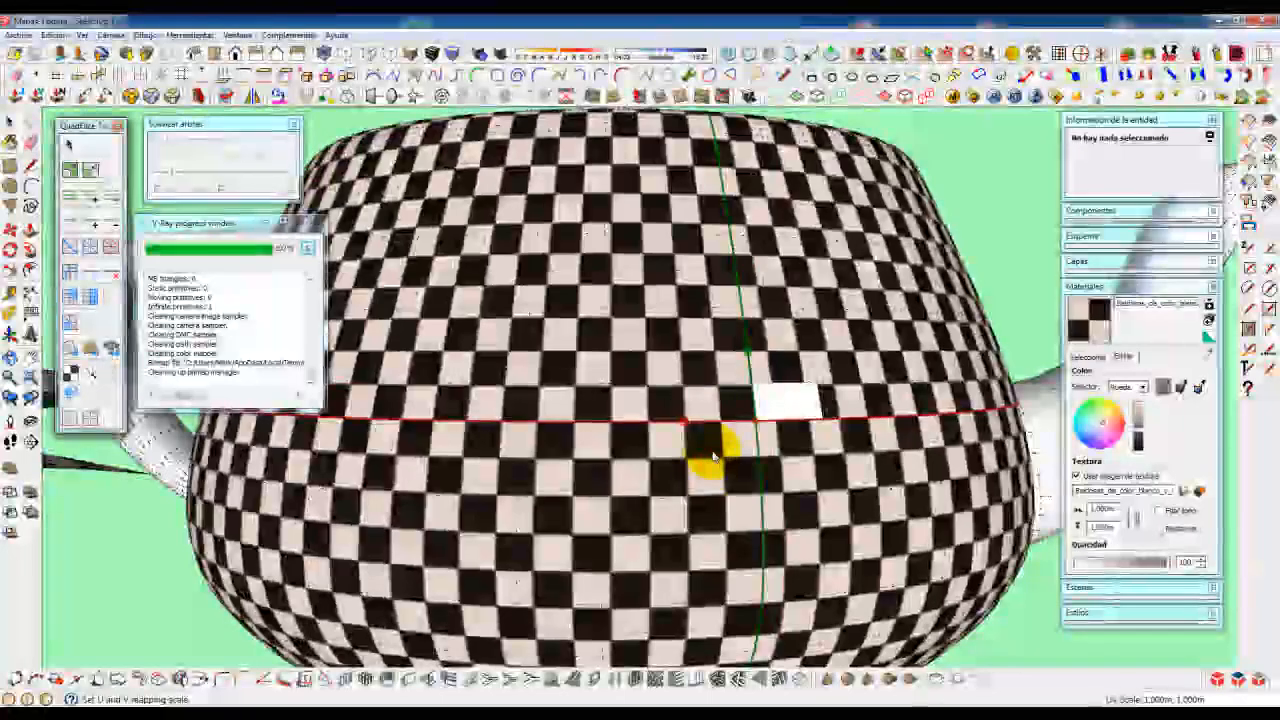
- Set the tile material's texture width to 2 m with its proportions locked
{"action": "left_click", "coordinate": [1097, 509]}
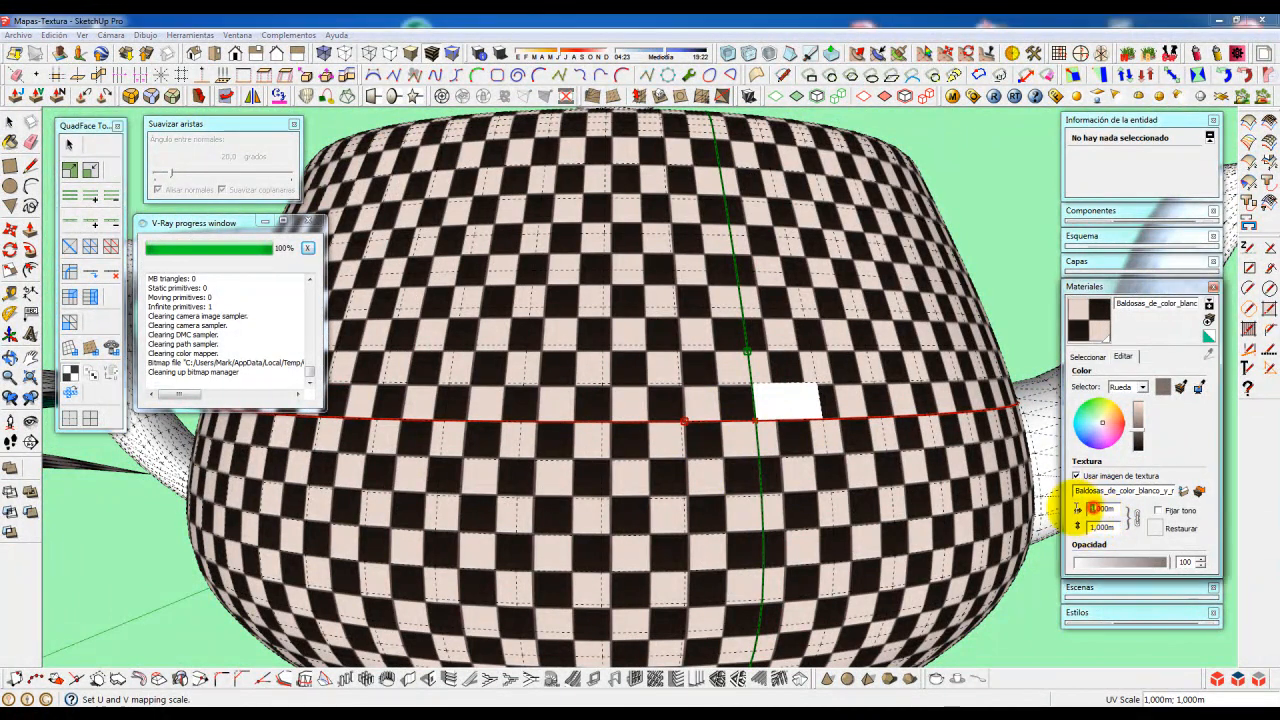
{"action": "type", "text": "2"}
{"action": "key", "text": "Return"}
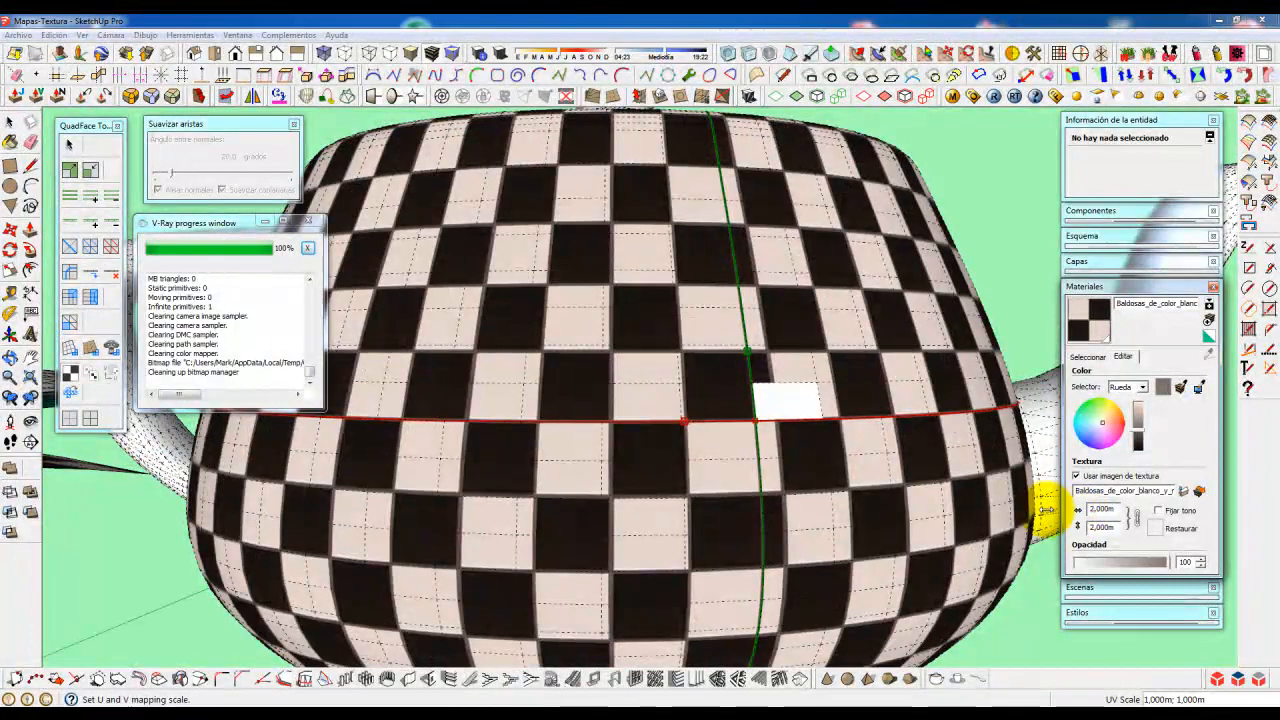
{"action": "scroll", "coordinate": [822, 449], "scroll_direction": "down", "scroll_amount": 2}
{"action": "scroll", "coordinate": [820, 449], "scroll_direction": "down", "scroll_amount": 2}
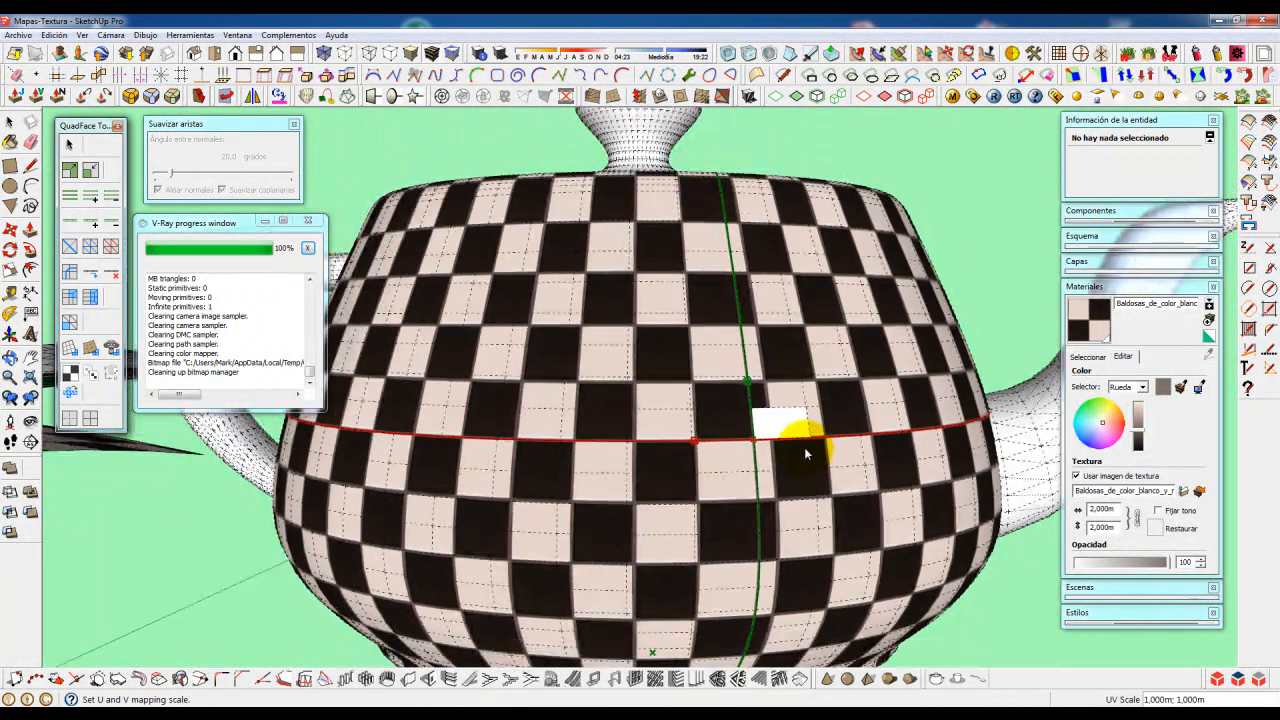
{"action": "middle_click_drag", "start_coordinate": [712, 438], "coordinate": [701, 446]}
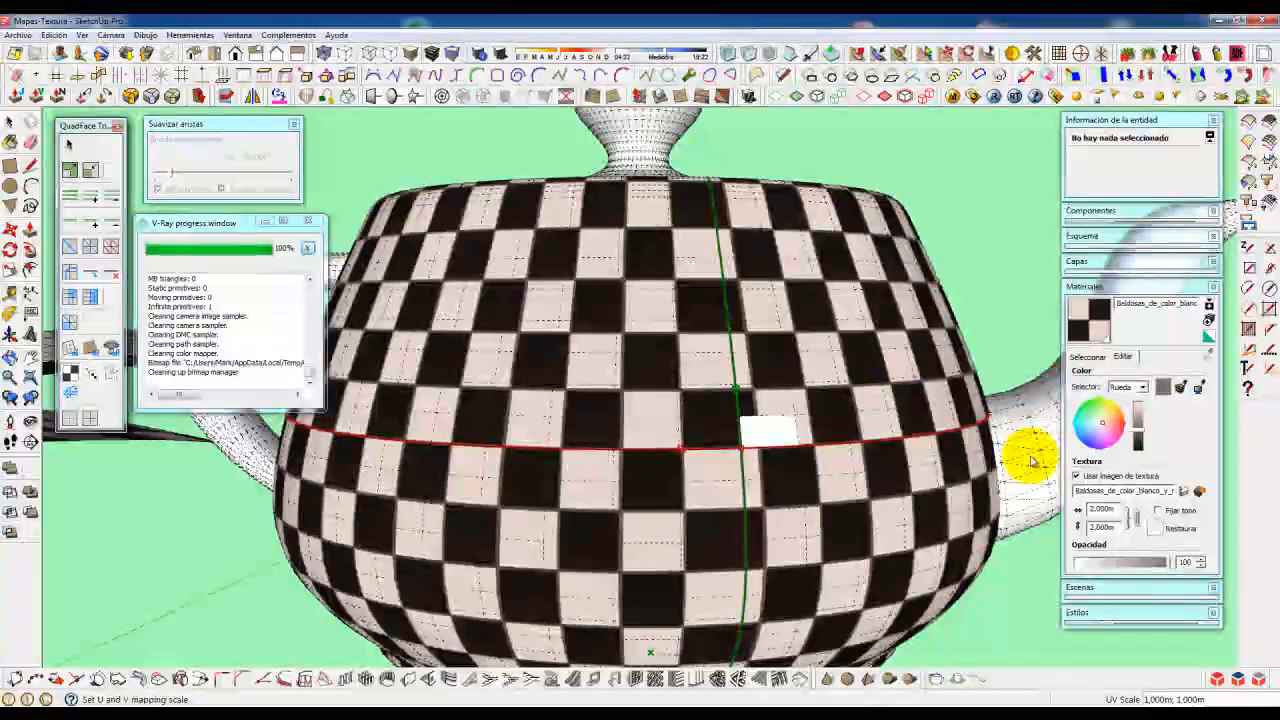
- Unlock the tile texture's proportions and set its height alone to 1 m
{"action": "left_click", "coordinate": [1137, 522]}
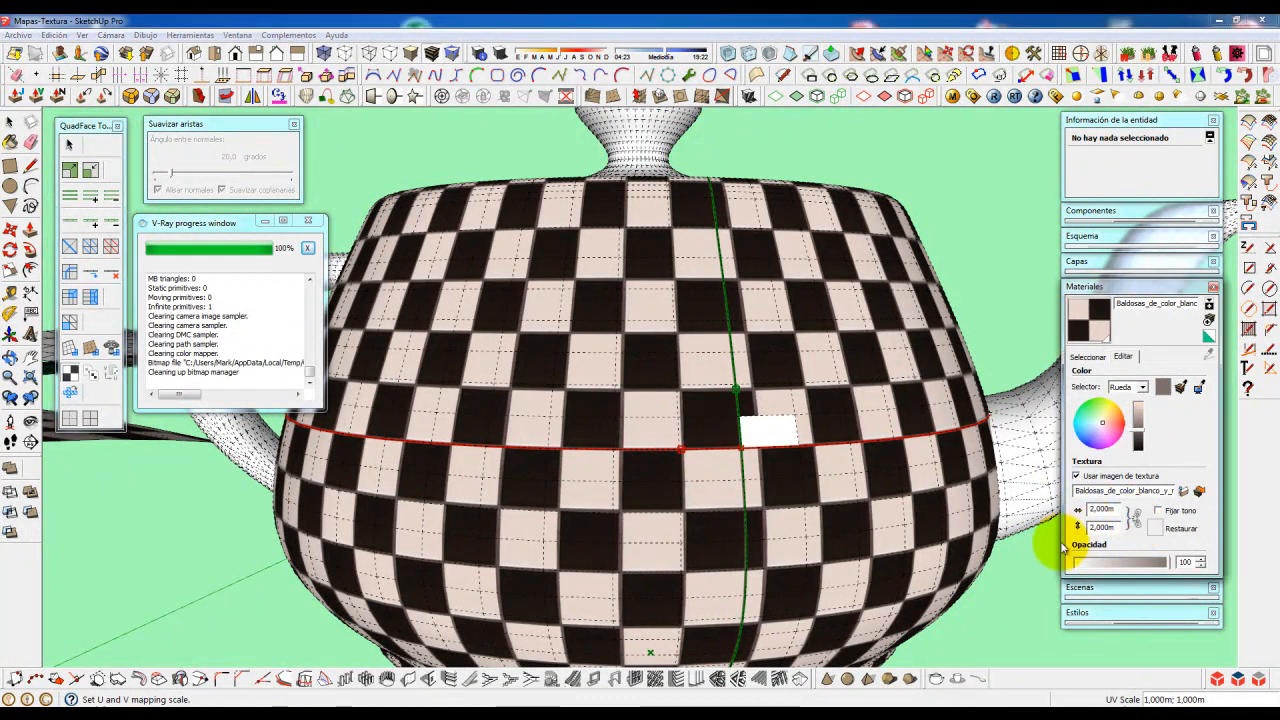
{"action": "left_click", "coordinate": [1091, 528]}
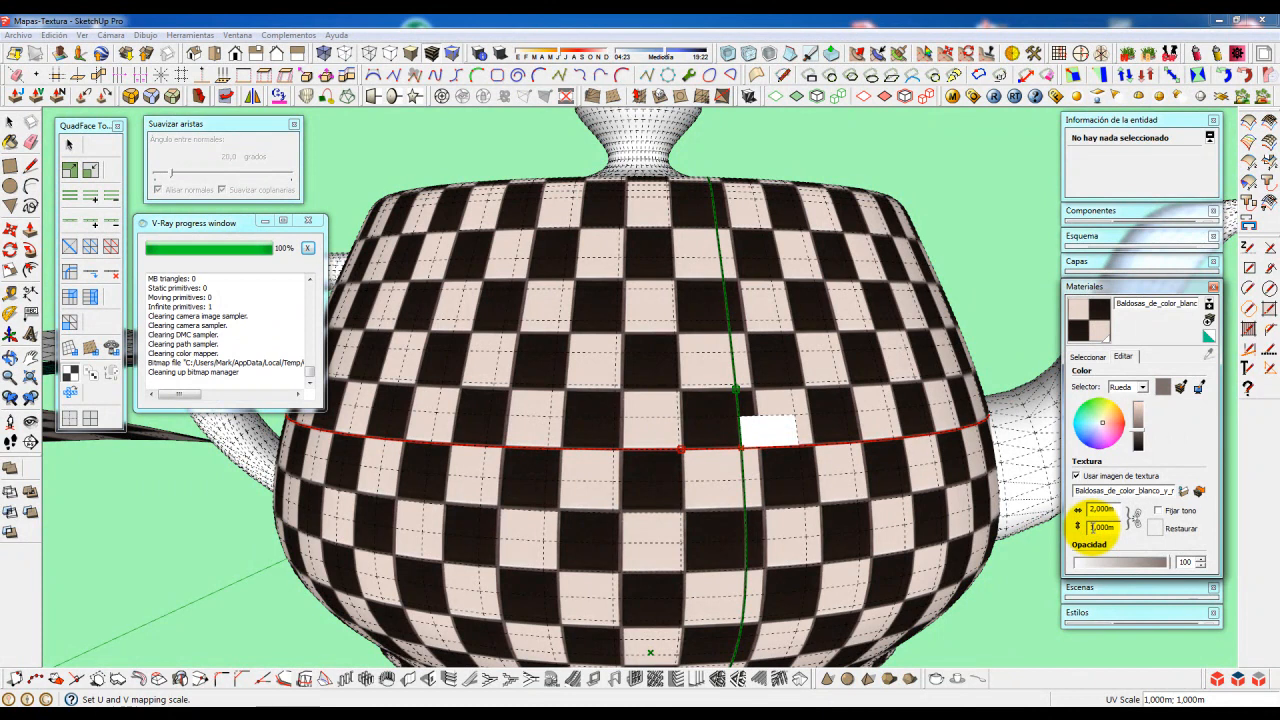
{"action": "type", "text": "1"}
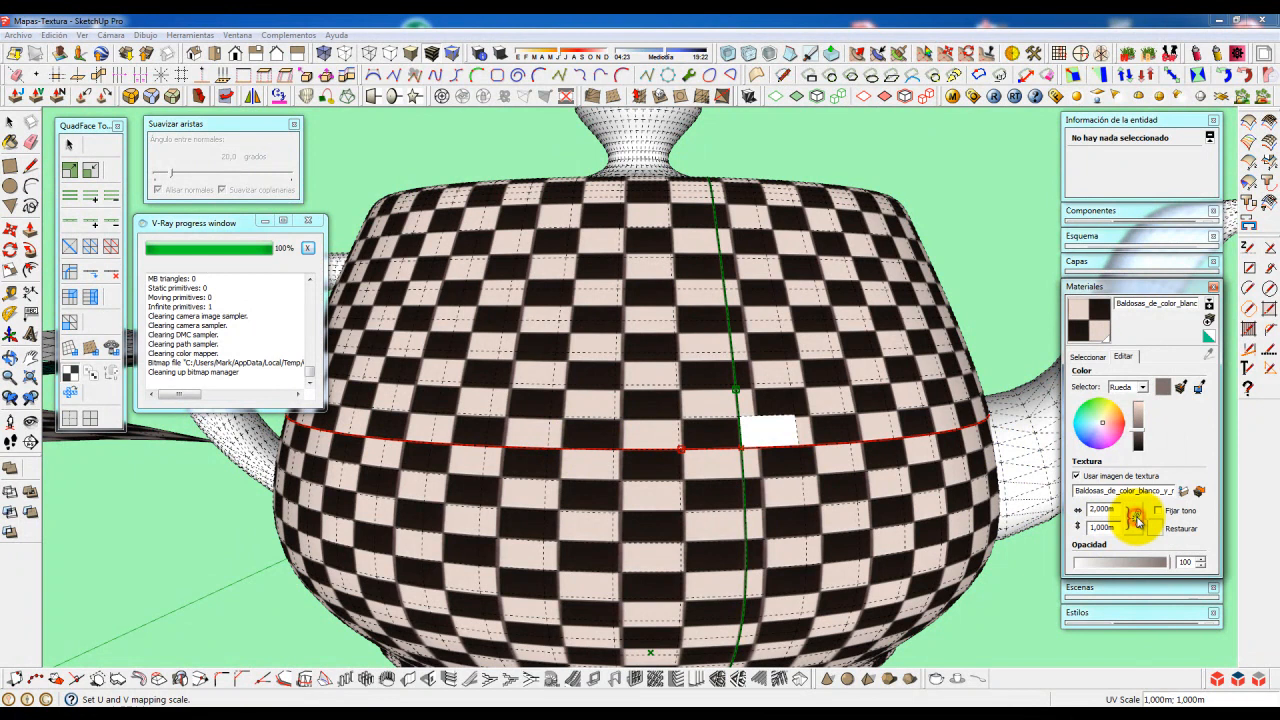
- Lock the texture's width-to-height ratio again and set the height to 2 m, scaling the width to 4 m
{"action": "left_click", "coordinate": [1095, 529]}
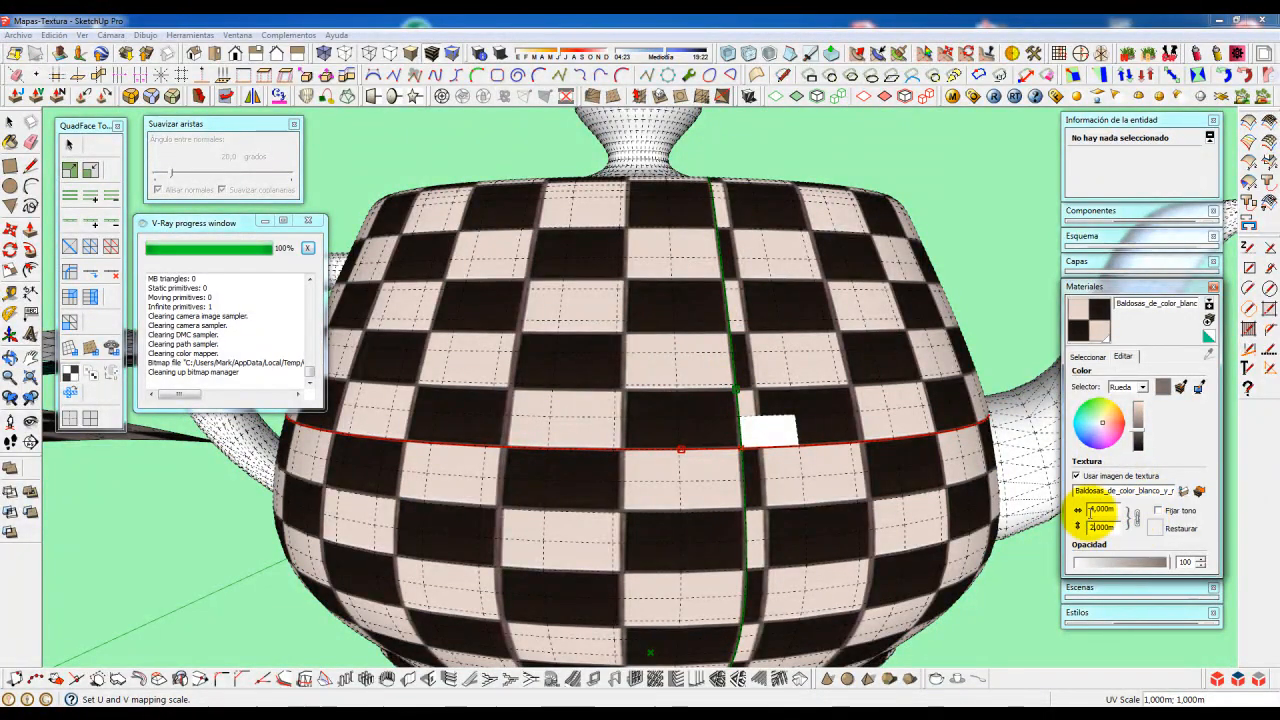
{"action": "left_click", "coordinate": [1138, 528]}
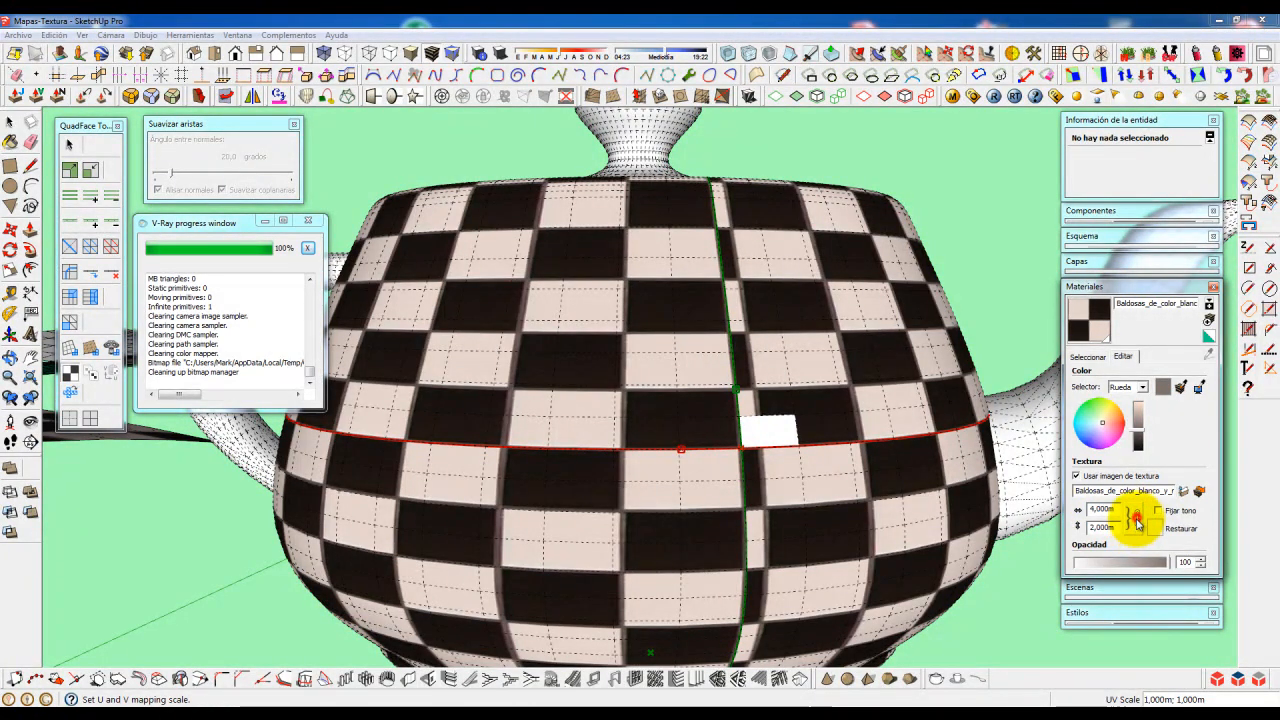
{"action": "left_click", "coordinate": [1137, 520]}
{"action": "left_click", "coordinate": [1137, 520]}
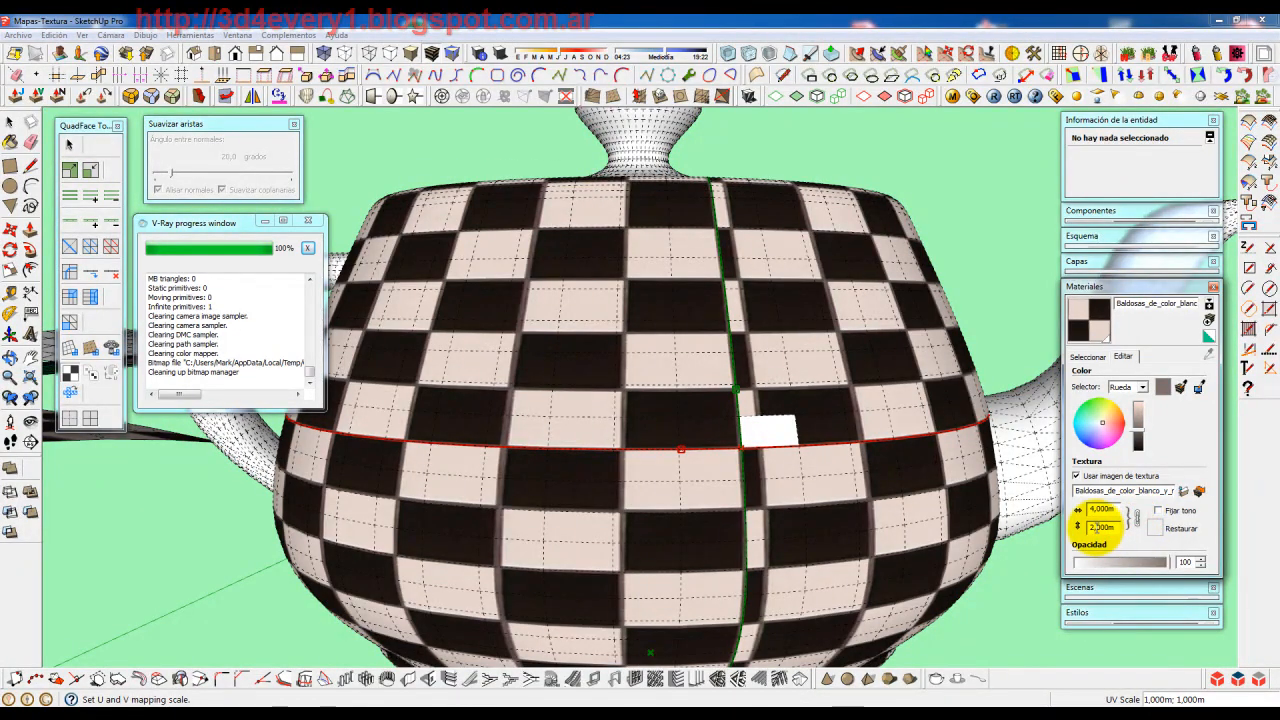
- Set the tile texture's height to 4 m in proportion, and return the texture size to 1 by 1 m
{"action": "left_click_drag", "start_coordinate": [1094, 527], "coordinate": [1080, 529]}
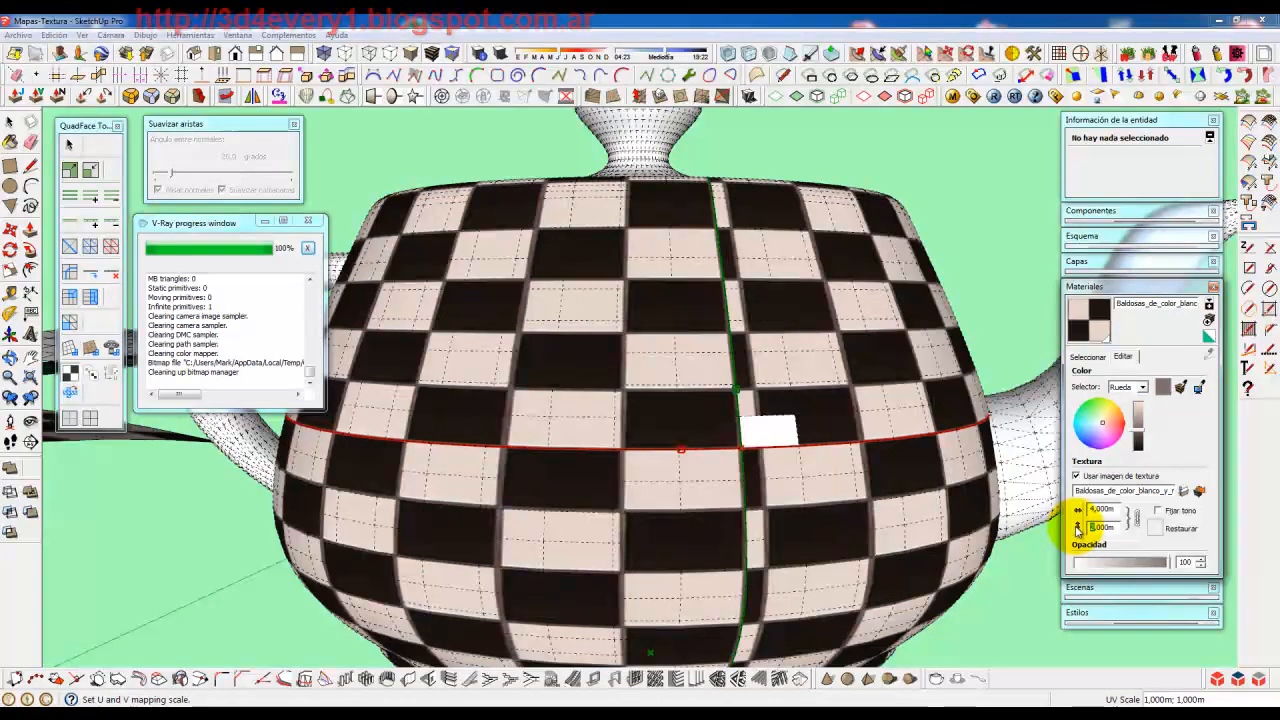
{"action": "type", "text": "4"}
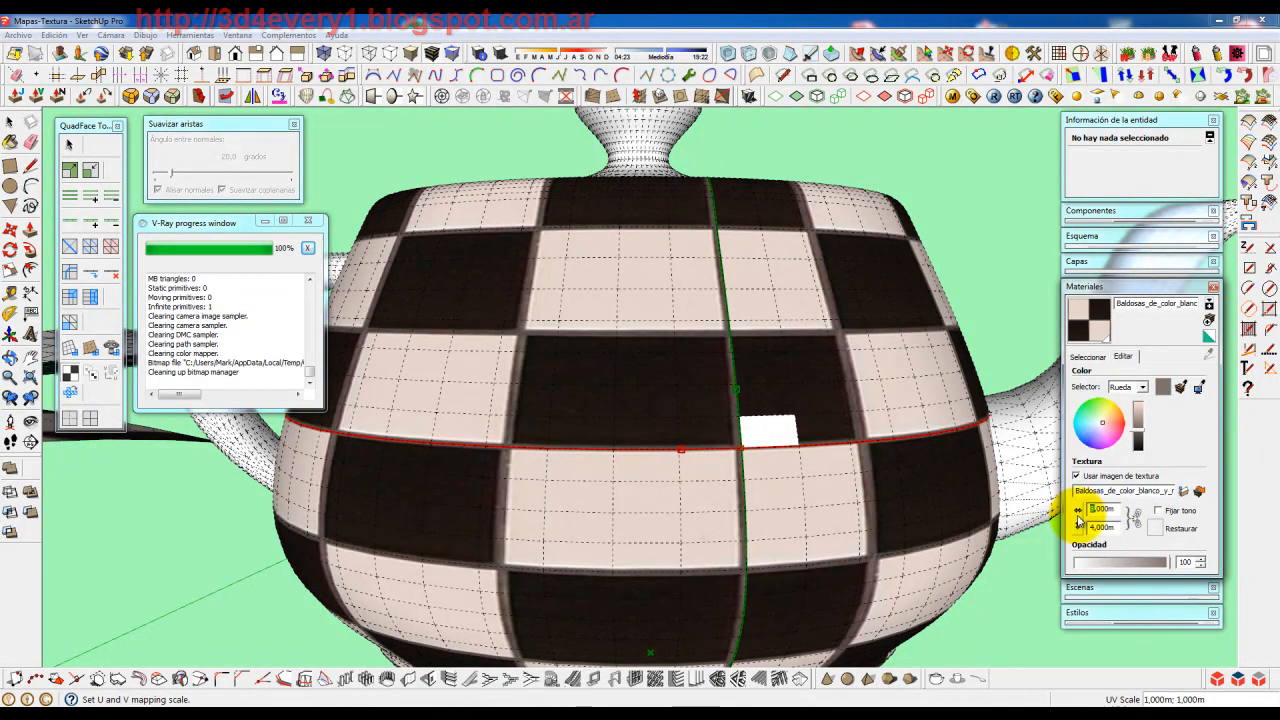
{"action": "left_click", "coordinate": [1078, 516]}
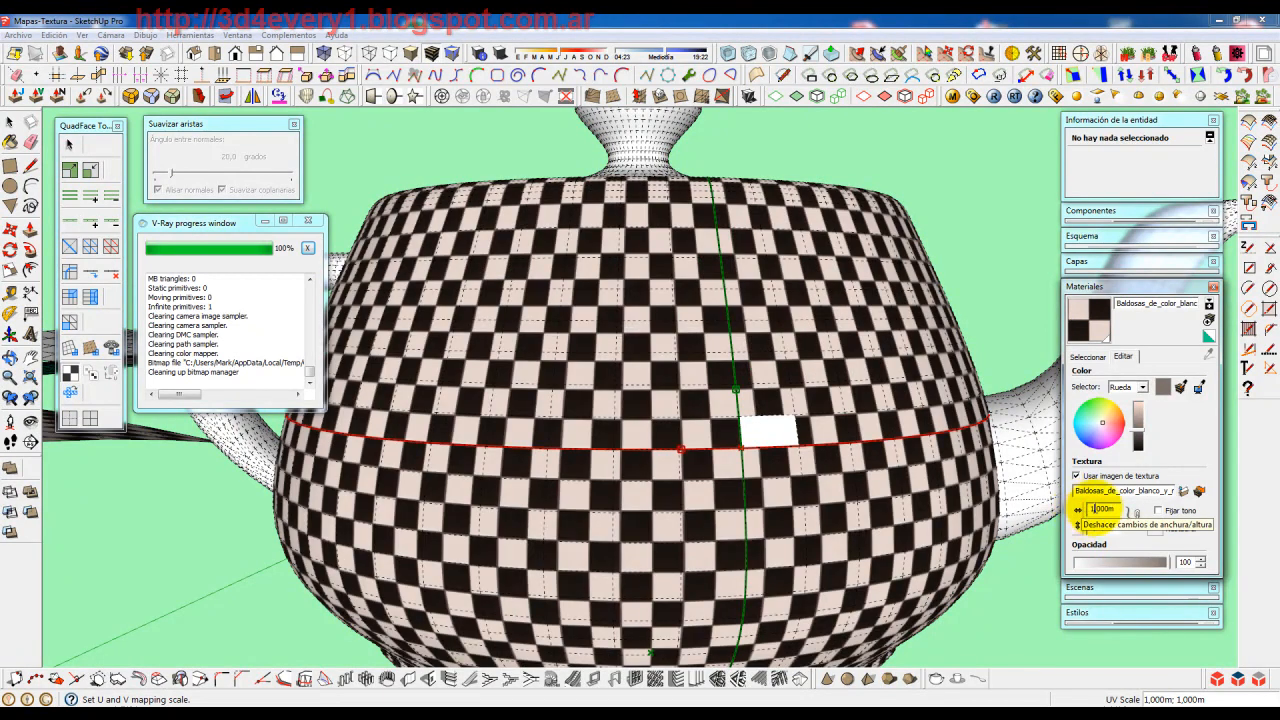
- Examine the tile mapping around the teapot body for unpainted faces, including the handle and spout joints
{"action": "scroll", "coordinate": [849, 429], "scroll_direction": "down", "scroll_amount": 3}
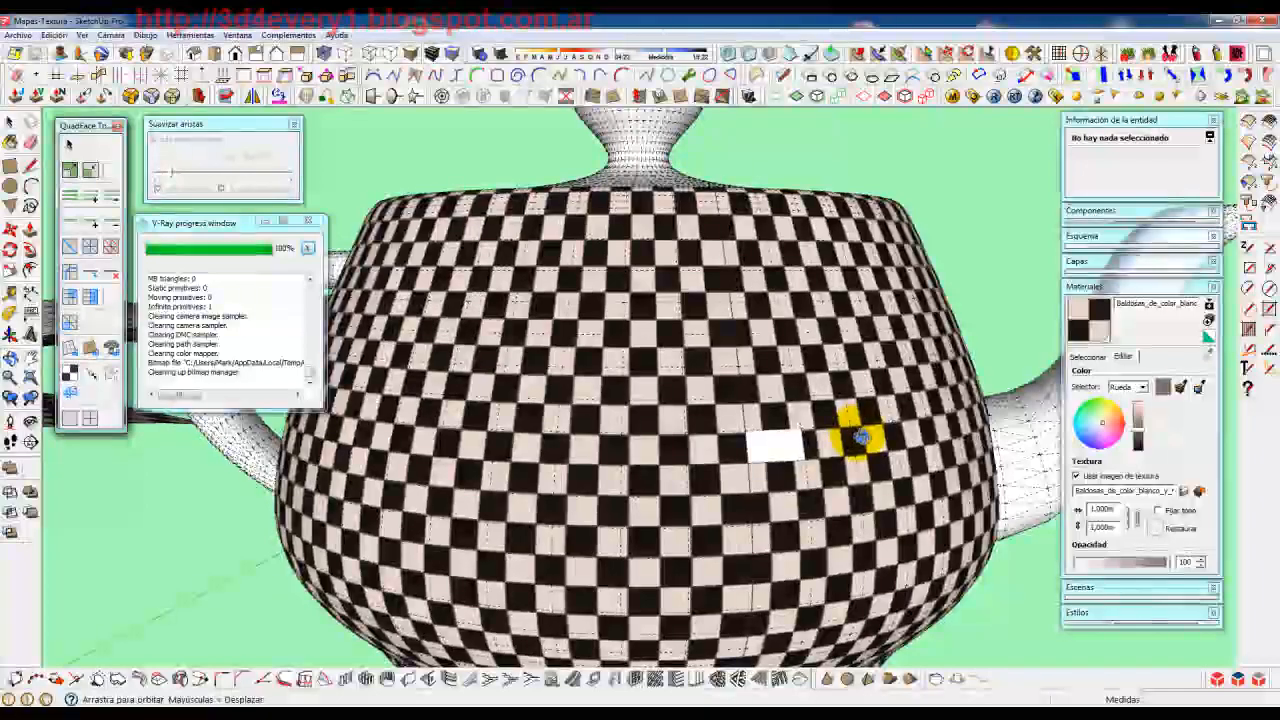
{"action": "scroll", "coordinate": [851, 420], "scroll_direction": "down", "scroll_amount": 2}
{"action": "middle_click_drag", "start_coordinate": [851, 420], "coordinate": [755, 412]}
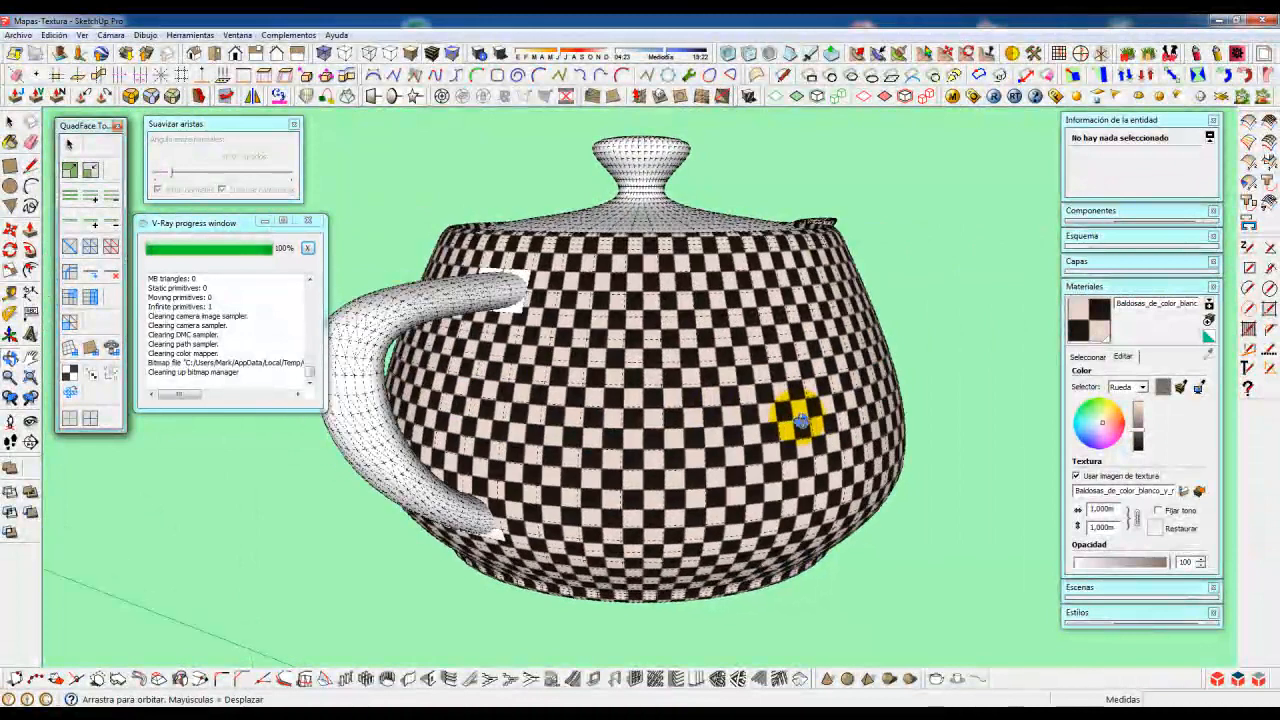
{"action": "scroll", "coordinate": [530, 280], "scroll_direction": "up", "scroll_amount": 2}
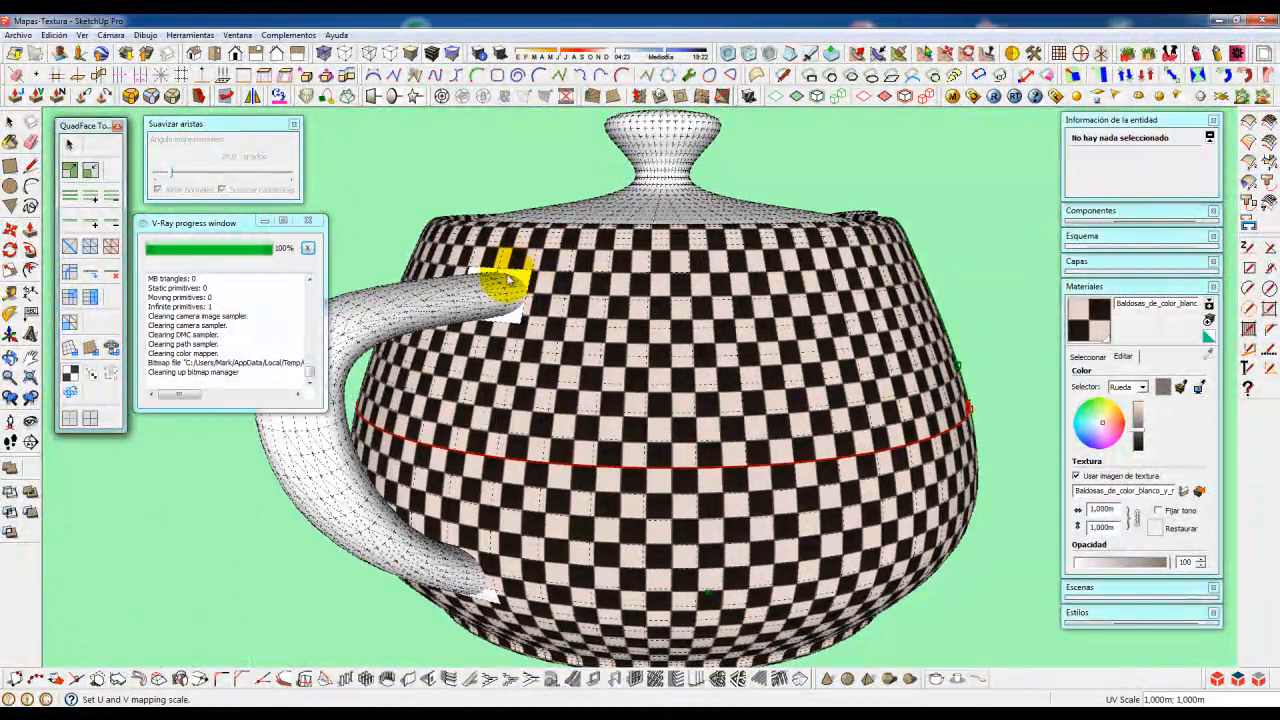
{"action": "scroll", "coordinate": [515, 318], "scroll_direction": "down", "scroll_amount": 2}
{"action": "mouse_move", "coordinate": [726, 366]}
{"action": "middle_mouse_down"}
{"action": "mouse_move", "coordinate": [563, 371]}
{"action": "mouse_move", "coordinate": [714, 394]}
{"action": "mouse_move", "coordinate": [634, 394]}
{"action": "mouse_move", "coordinate": [662, 422]}
{"action": "middle_mouse_up"}
{"action": "middle_click_drag", "start_coordinate": [735, 438], "coordinate": [683, 450]}
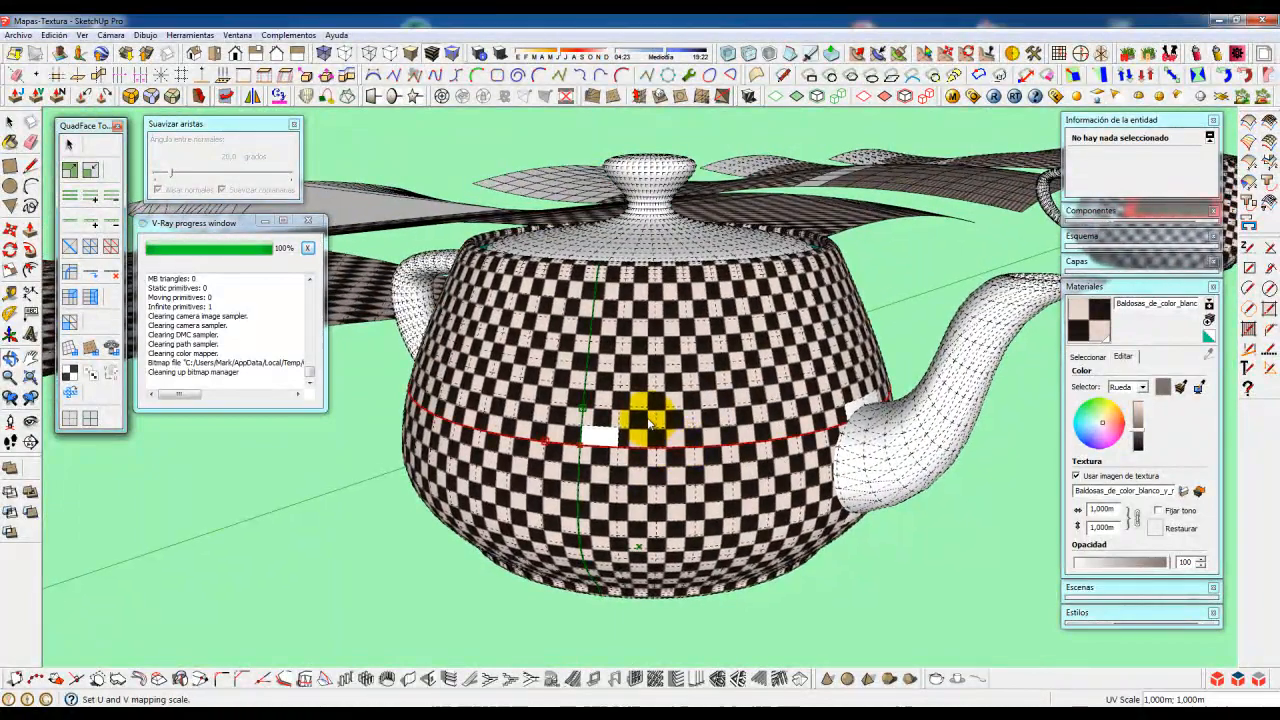
{"action": "scroll", "coordinate": [651, 425], "scroll_direction": "up", "scroll_amount": 2}
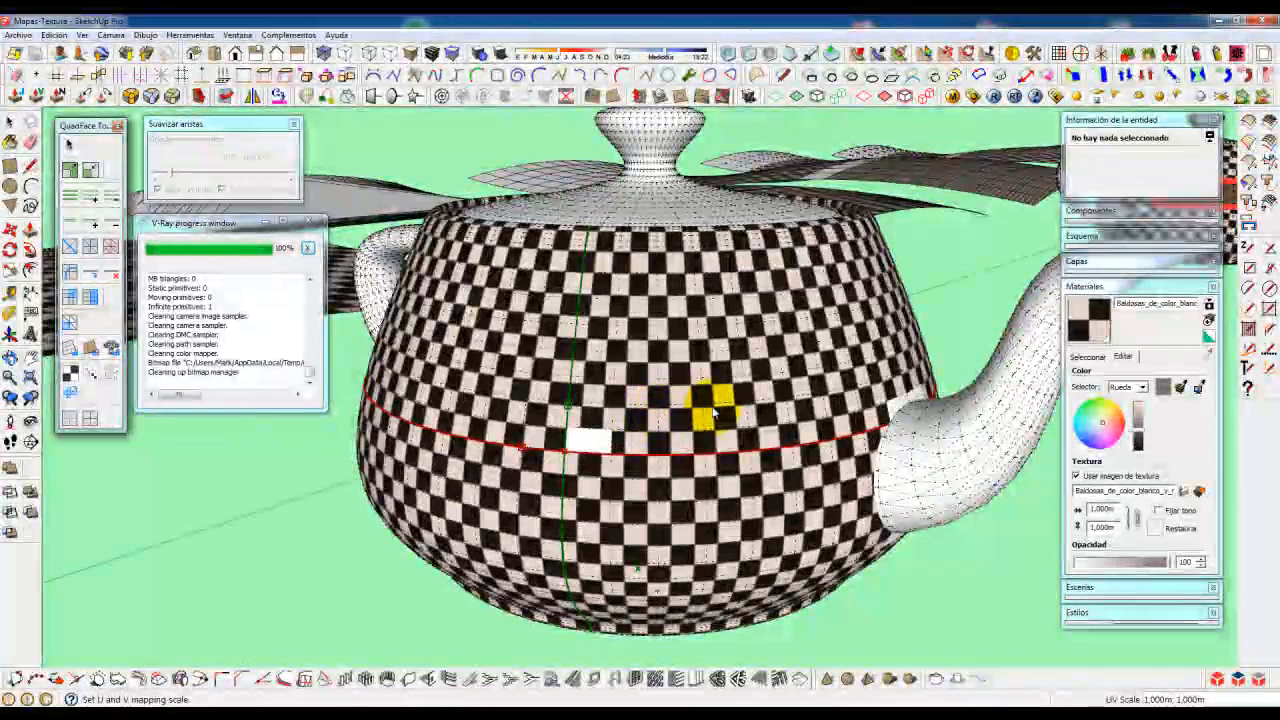
- Sample the mapped tile material from a neighbouring face and paint the blank face on the teapot's side
{"action": "left_click", "coordinate": [12, 120]}
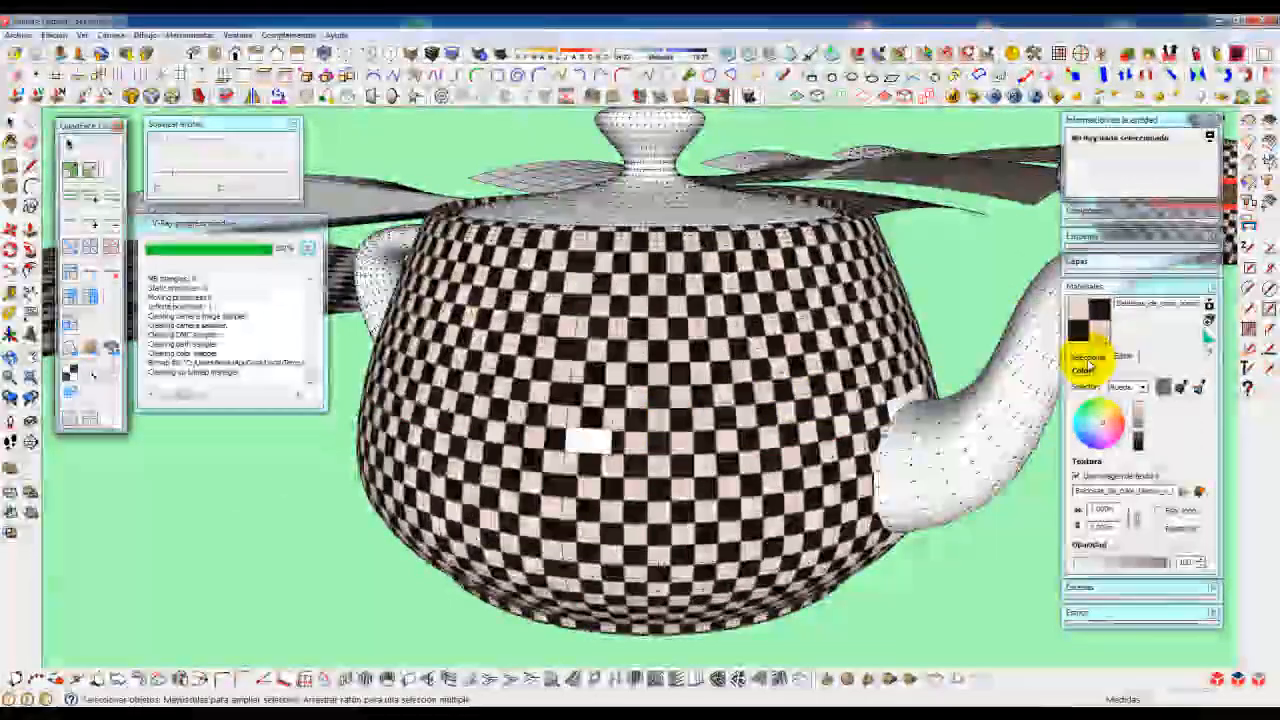
{"action": "left_click", "coordinate": [1087, 356]}
{"action": "left_click", "coordinate": [1208, 354]}
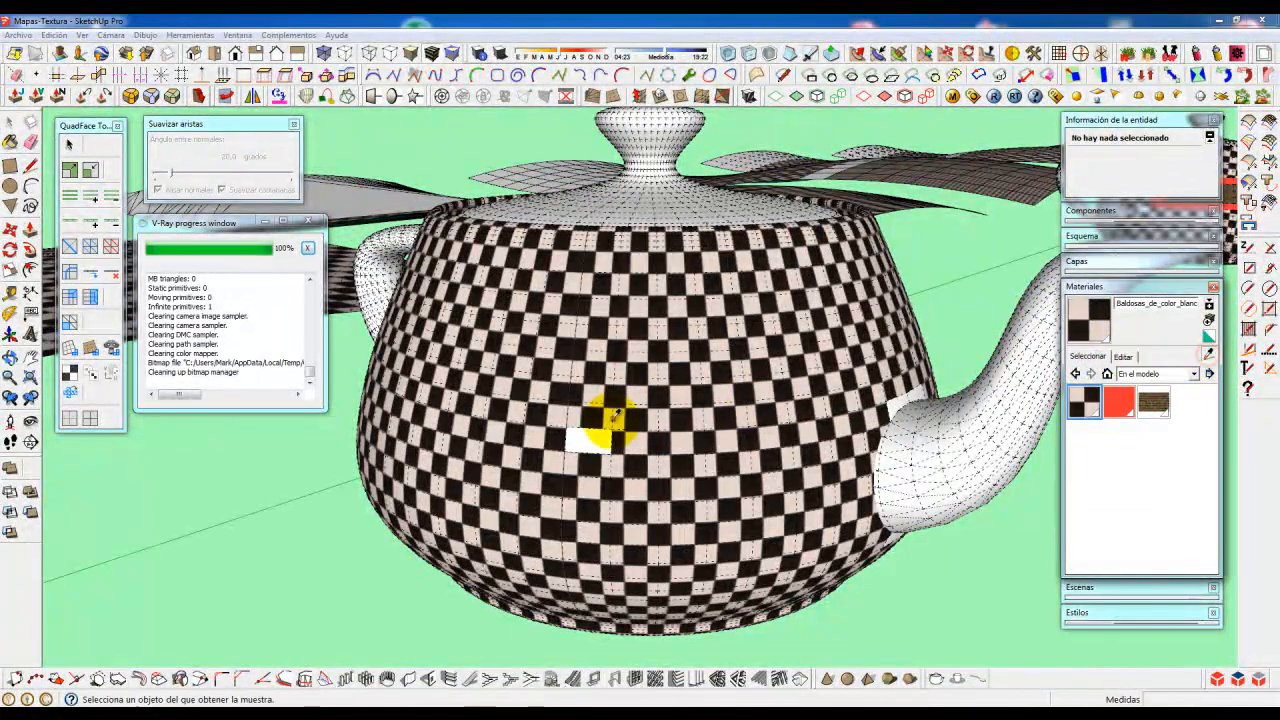
{"action": "left_click", "coordinate": [593, 412]}
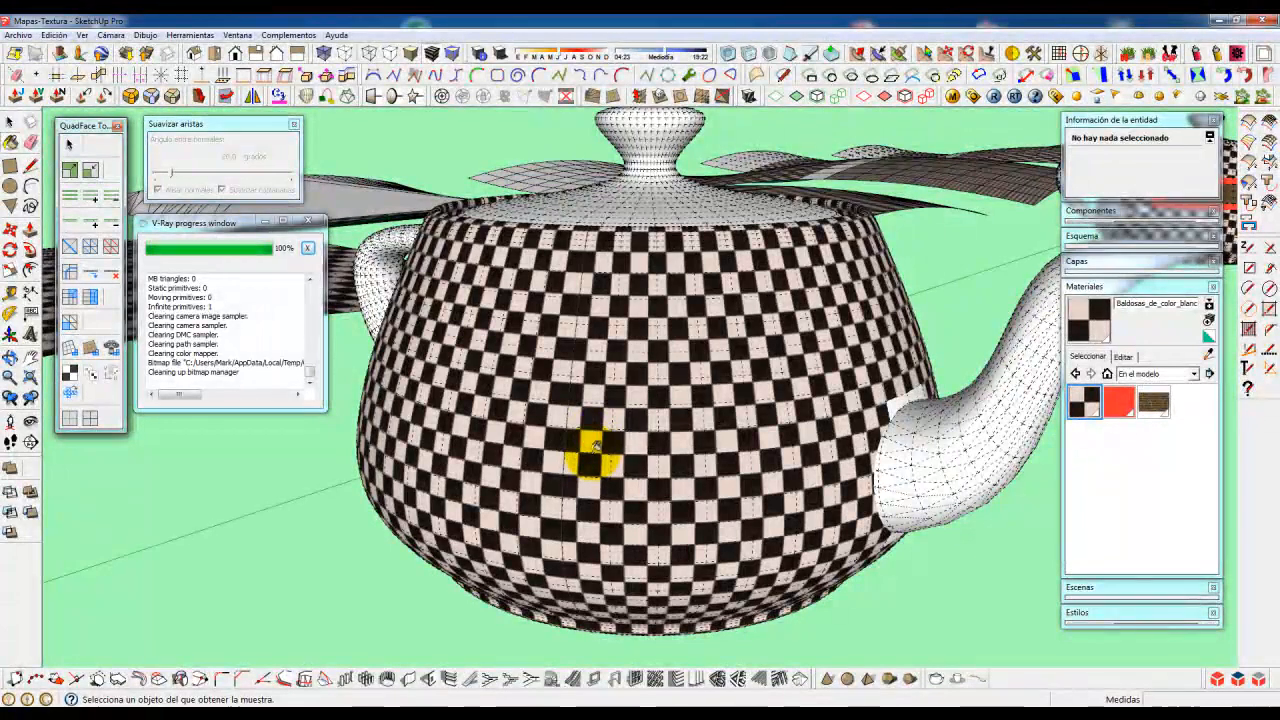
- Fill the blank faces around the teapot's spout and handle with tile texture sampled from adjacent faces
{"action": "middle_click_drag", "start_coordinate": [695, 440], "coordinate": [837, 423]}
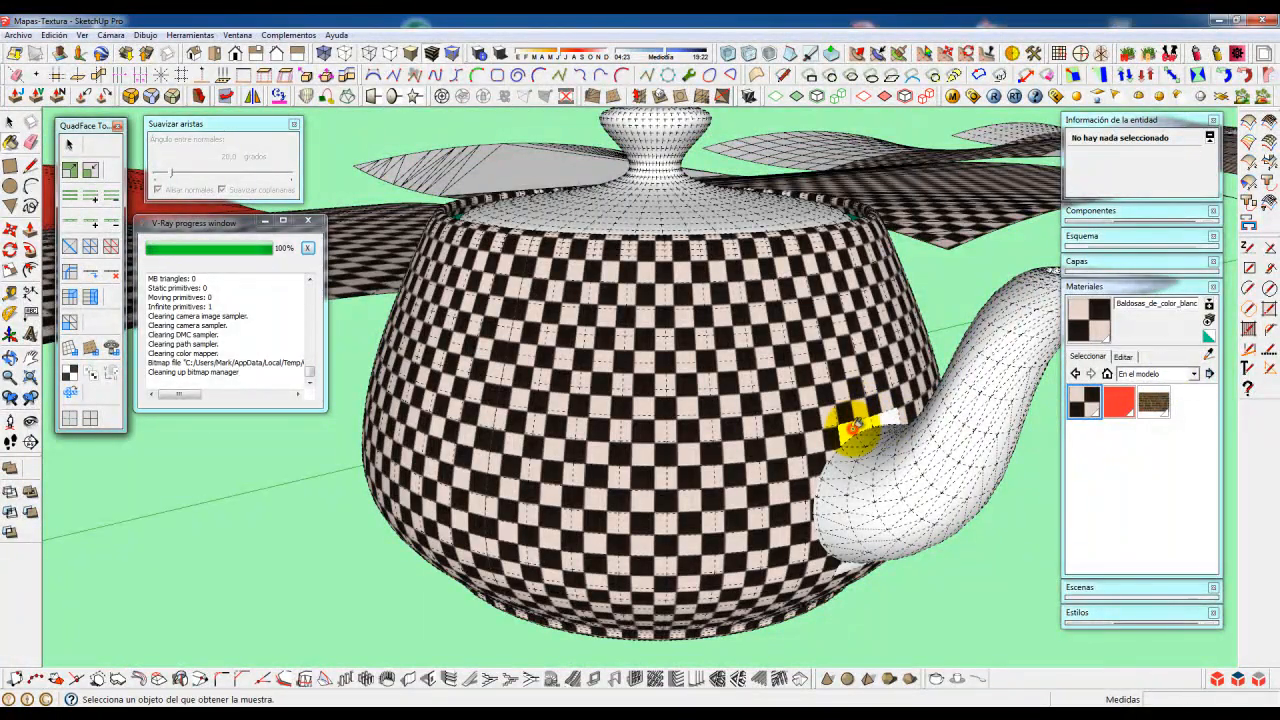
{"action": "middle_click_drag", "start_coordinate": [864, 422], "coordinate": [586, 471]}
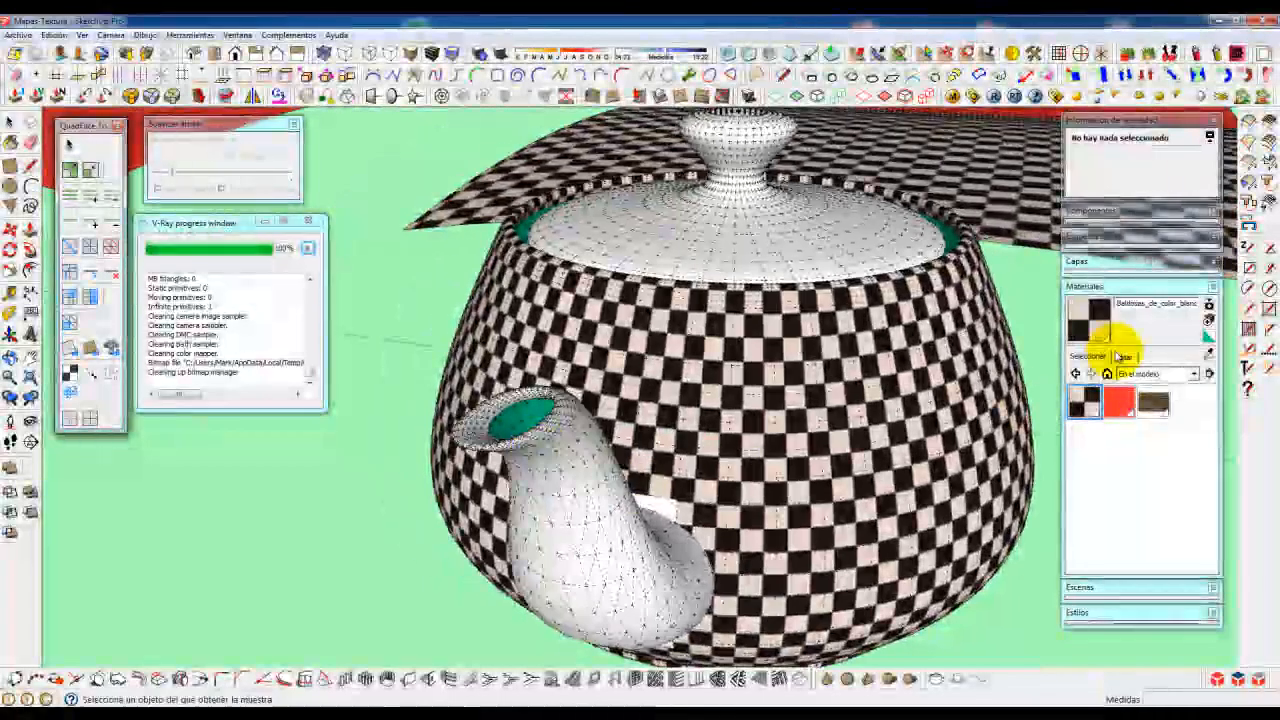
{"action": "left_click", "coordinate": [1204, 354]}
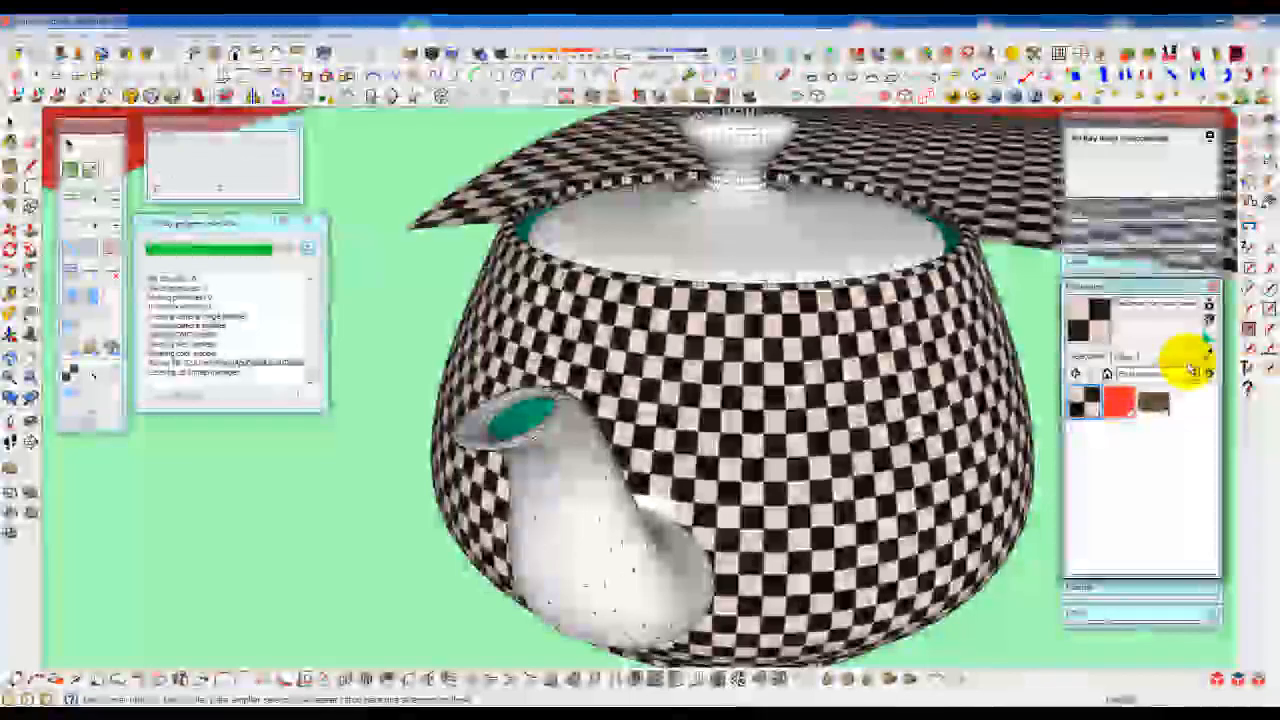
{"action": "left_click", "coordinate": [1207, 353]}
{"action": "left_click", "coordinate": [661, 487]}
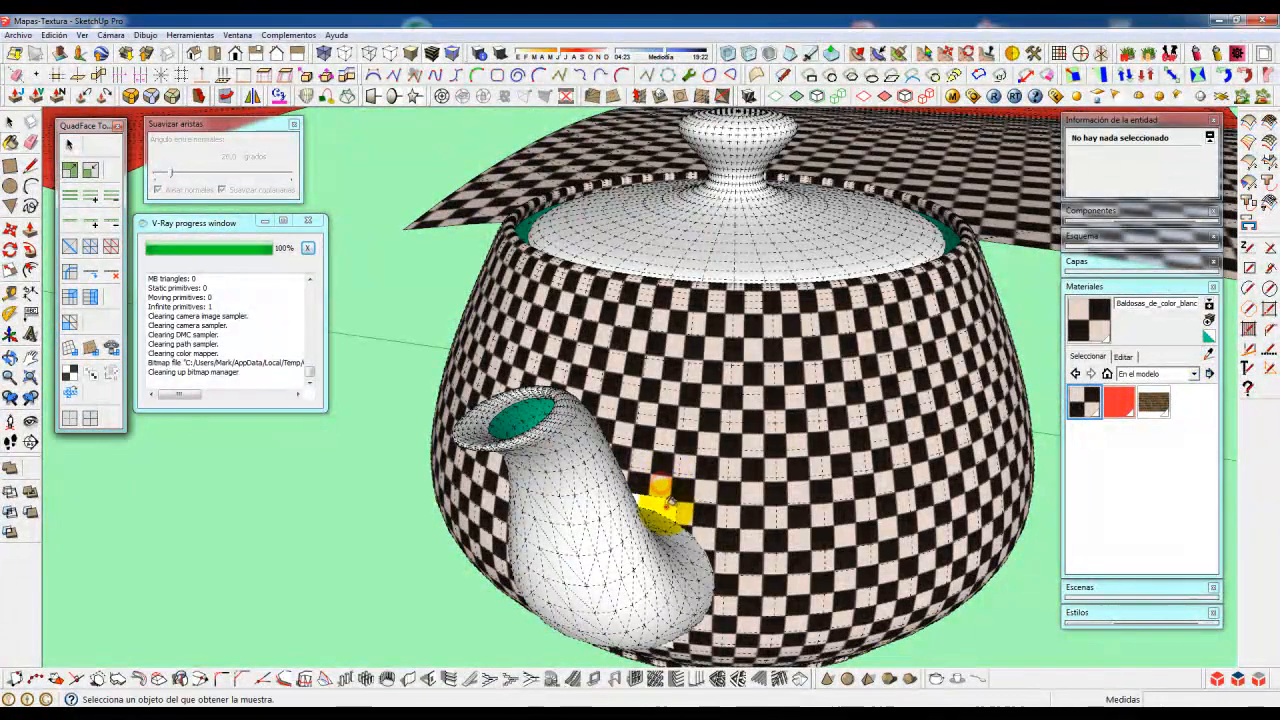
{"action": "mouse_move", "coordinate": [745, 443]}
{"action": "middle_mouse_down"}
{"action": "mouse_move", "coordinate": [729, 423]}
{"action": "mouse_move", "coordinate": [775, 405]}
{"action": "mouse_move", "coordinate": [677, 423]}
{"action": "mouse_move", "coordinate": [770, 410]}
{"action": "mouse_move", "coordinate": [609, 409]}
{"action": "mouse_move", "coordinate": [736, 422]}
{"action": "middle_mouse_up"}
{"action": "middle_click_drag", "start_coordinate": [656, 406], "coordinate": [674, 414]}
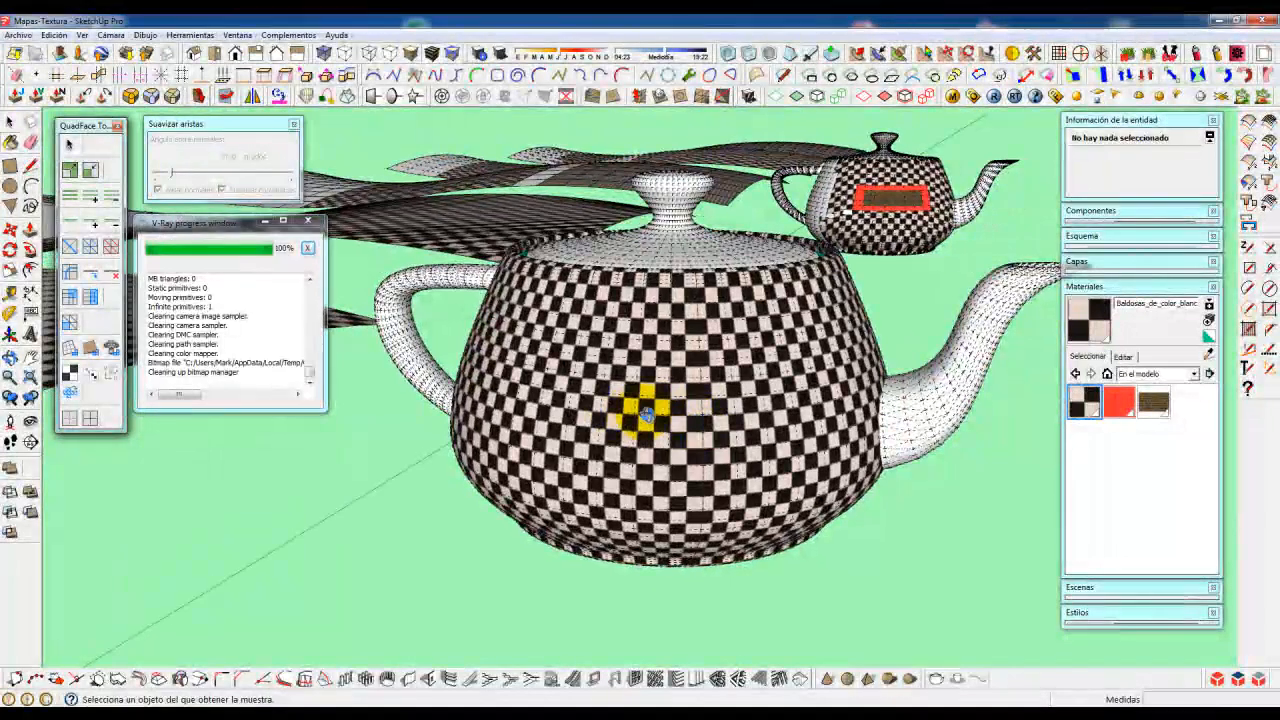
- Examine the tile alignment along the vertical seam on the teapot's side, up close to the rim
{"action": "mouse_move", "coordinate": [694, 420]}
{"action": "middle_mouse_down"}
{"action": "mouse_move", "coordinate": [697, 356]}
{"action": "mouse_move", "coordinate": [740, 265]}
{"action": "middle_mouse_up"}
{"action": "scroll", "coordinate": [703, 370], "scroll_direction": "up", "scroll_amount": 3}
{"action": "scroll", "coordinate": [719, 249], "scroll_direction": "up", "scroll_amount": 1}
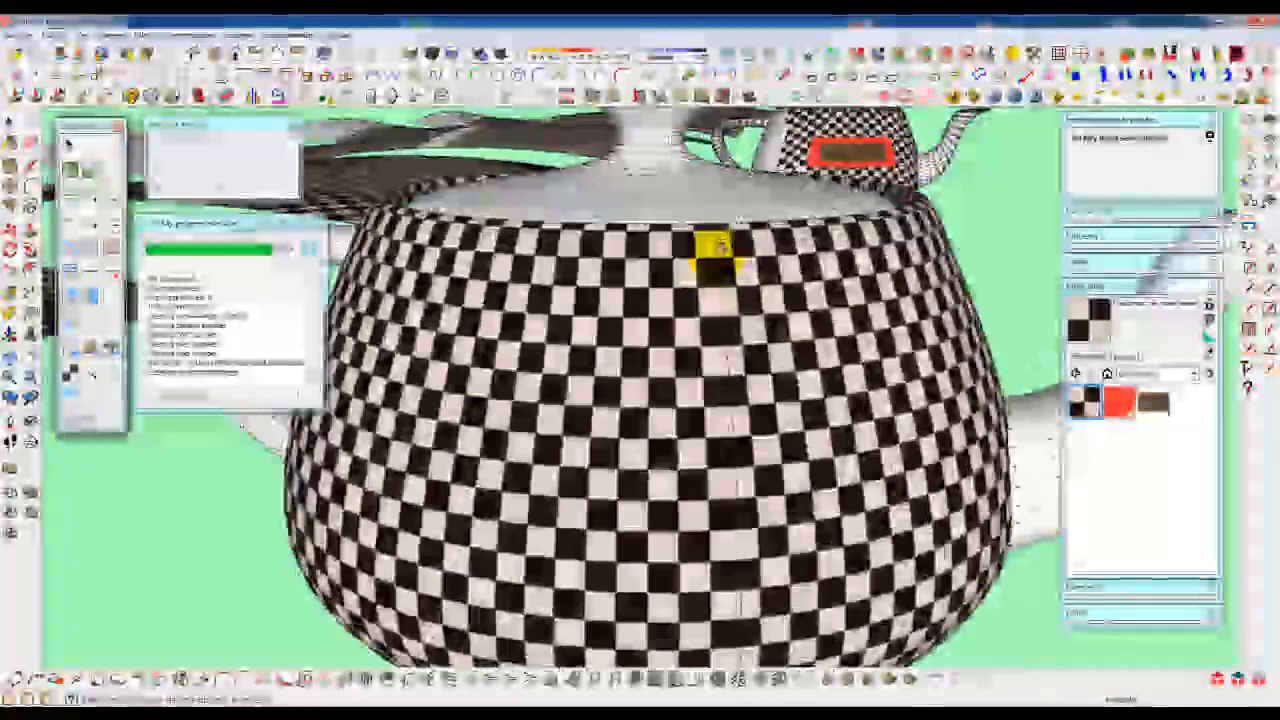
{"action": "middle_click_drag", "start_coordinate": [711, 309], "coordinate": [711, 305]}
{"action": "scroll", "coordinate": [690, 309], "scroll_direction": "up", "scroll_amount": 1}
{"action": "scroll", "coordinate": [695, 313], "scroll_direction": "up", "scroll_amount": 1}
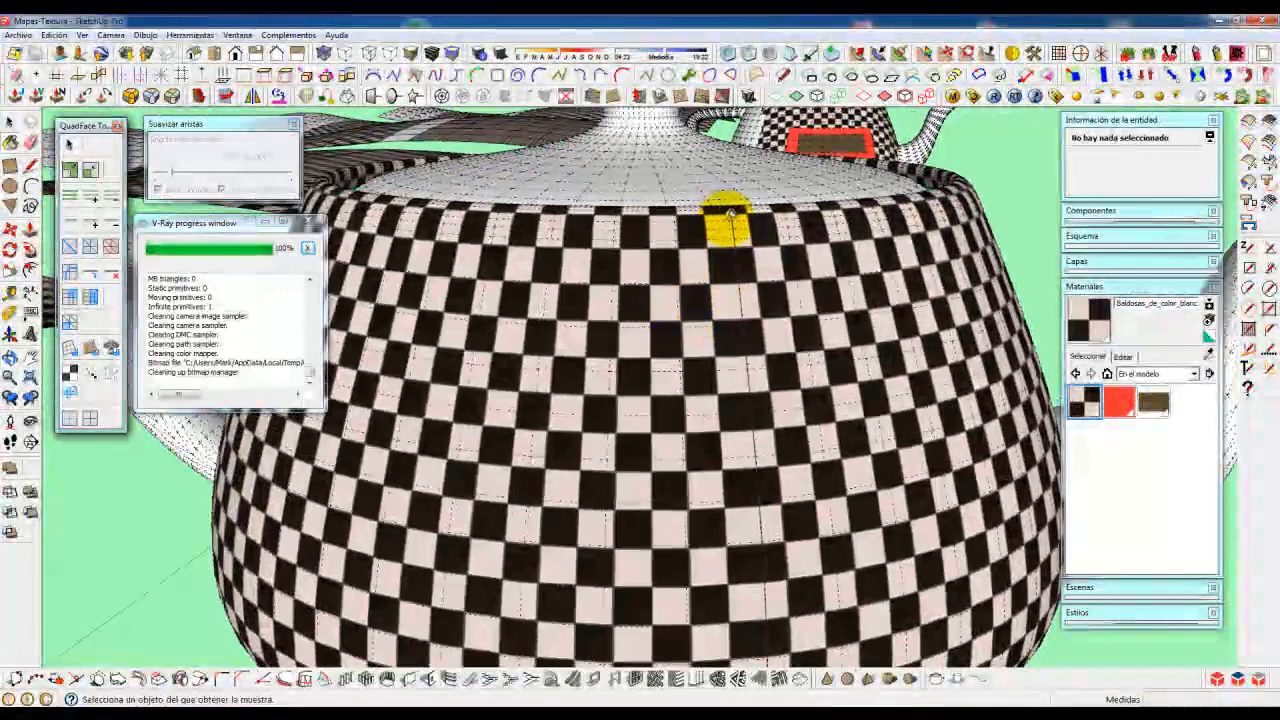
{"action": "mouse_move", "coordinate": [743, 274]}
{"action": "middle_mouse_down"}
{"action": "mouse_move", "coordinate": [748, 349]}
{"action": "mouse_move", "coordinate": [731, 296]}
{"action": "middle_mouse_up"}
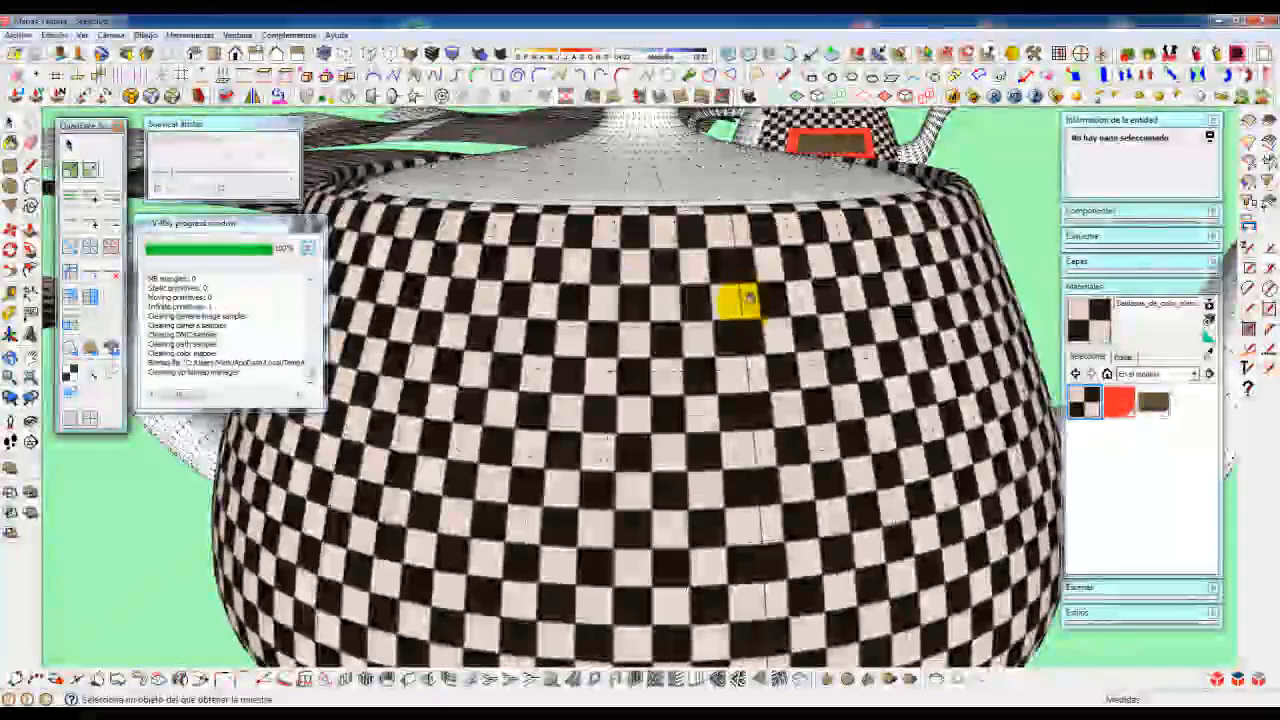
{"action": "scroll", "coordinate": [664, 305], "scroll_direction": "up", "scroll_amount": 2}
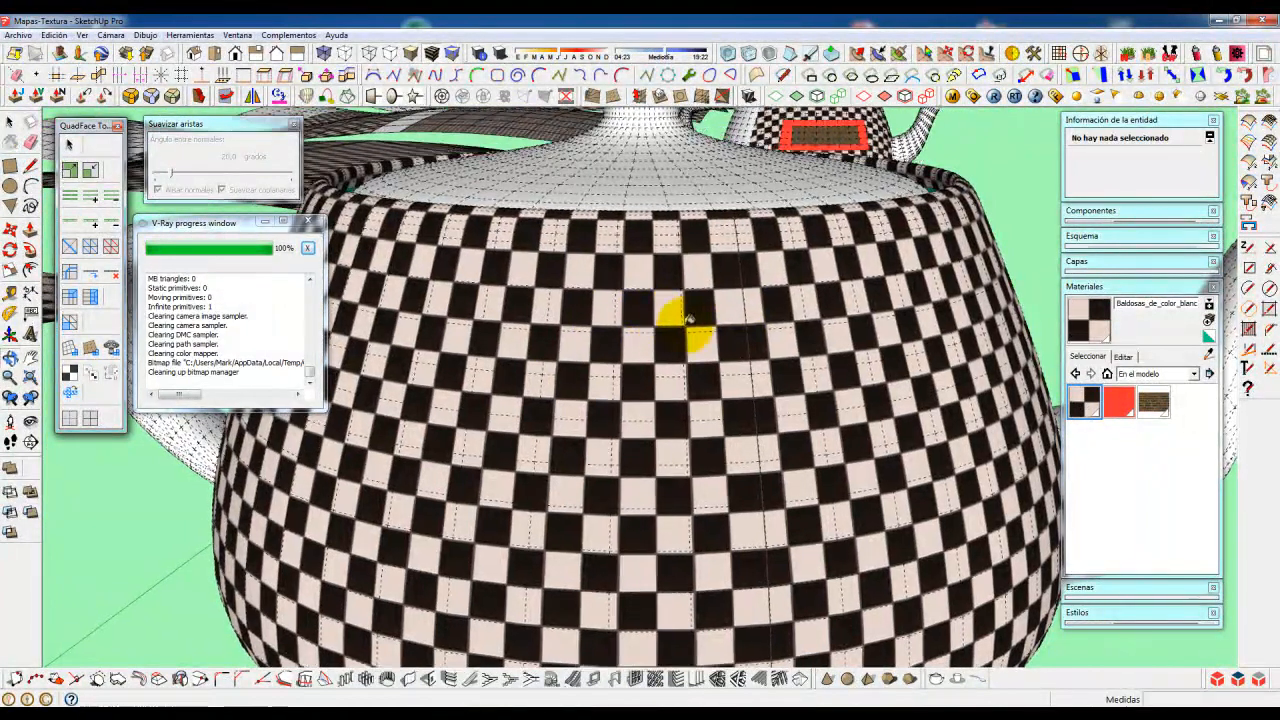
{"action": "scroll", "coordinate": [737, 300], "scroll_direction": "up", "scroll_amount": 2}
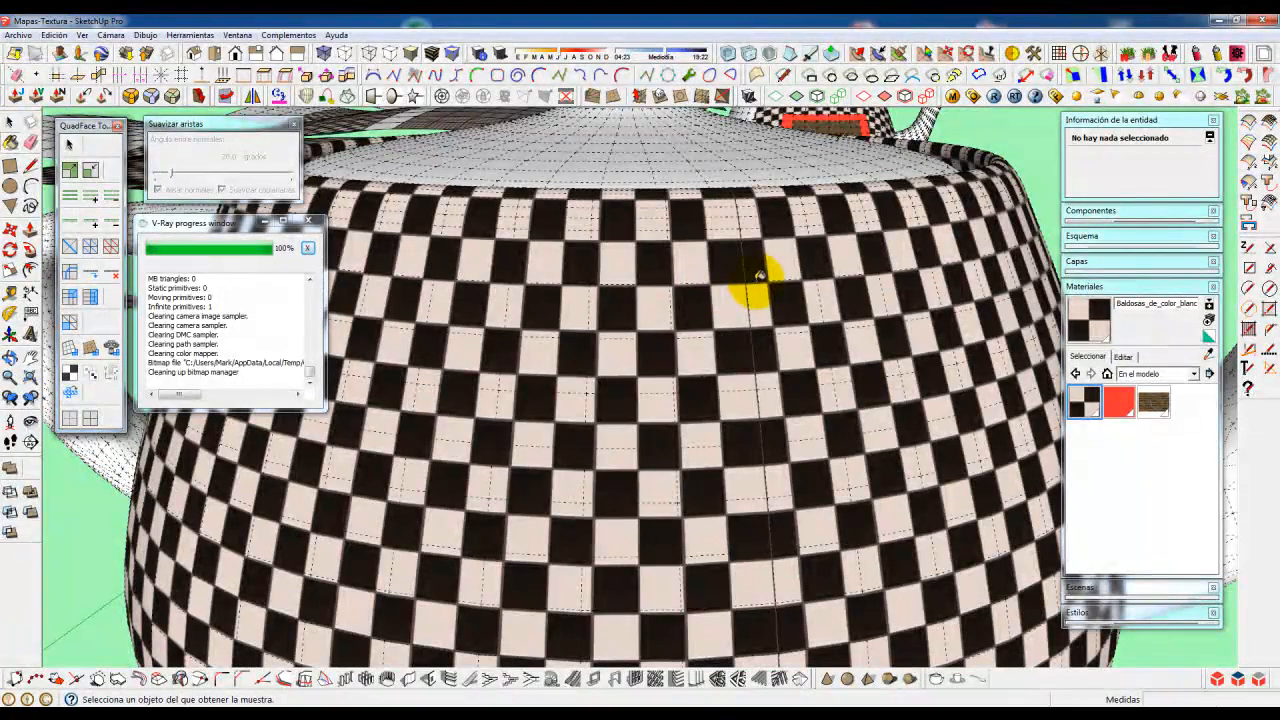
{"action": "scroll", "coordinate": [760, 275], "scroll_direction": "down", "scroll_amount": 5}
- Map the dark brick material Ladrillos_oscuros onto the teapot's lid with UV mapping, using the material's own size
{"action": "middle_click_drag", "start_coordinate": [657, 326], "coordinate": [806, 362]}
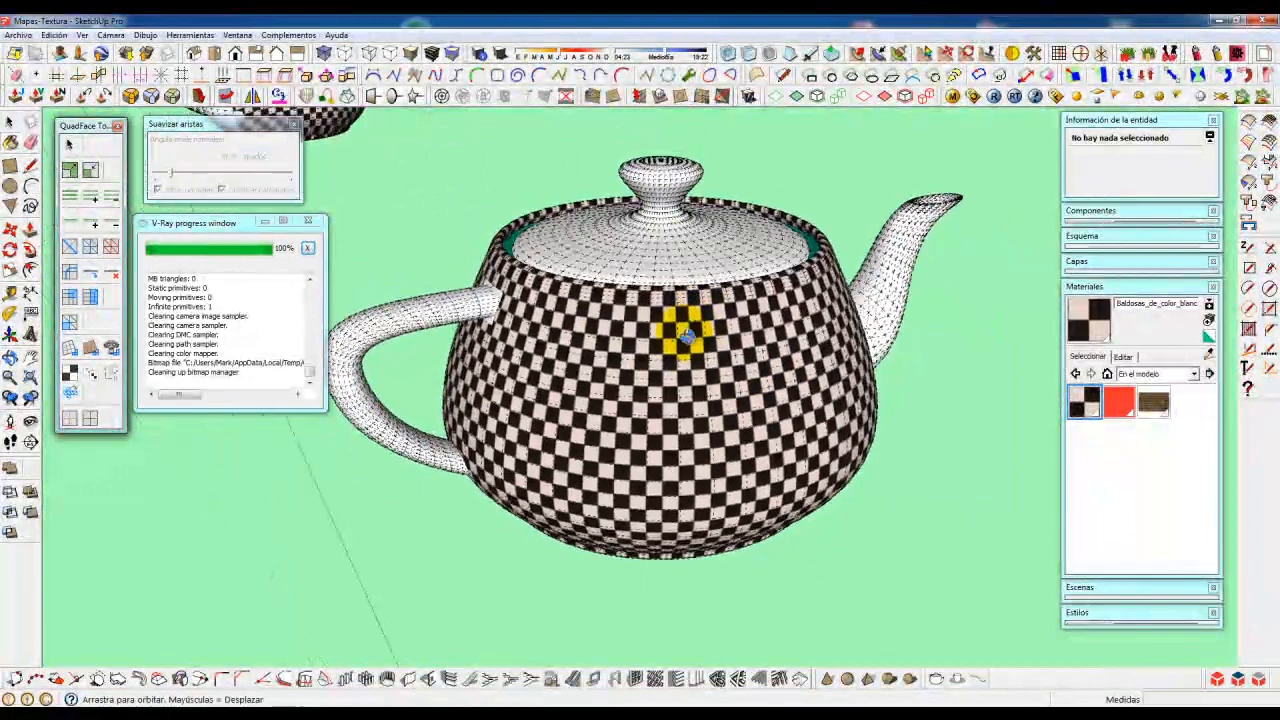
{"action": "middle_click_drag", "start_coordinate": [677, 358], "coordinate": [648, 398]}
{"action": "middle_click_drag", "start_coordinate": [660, 345], "coordinate": [652, 385]}
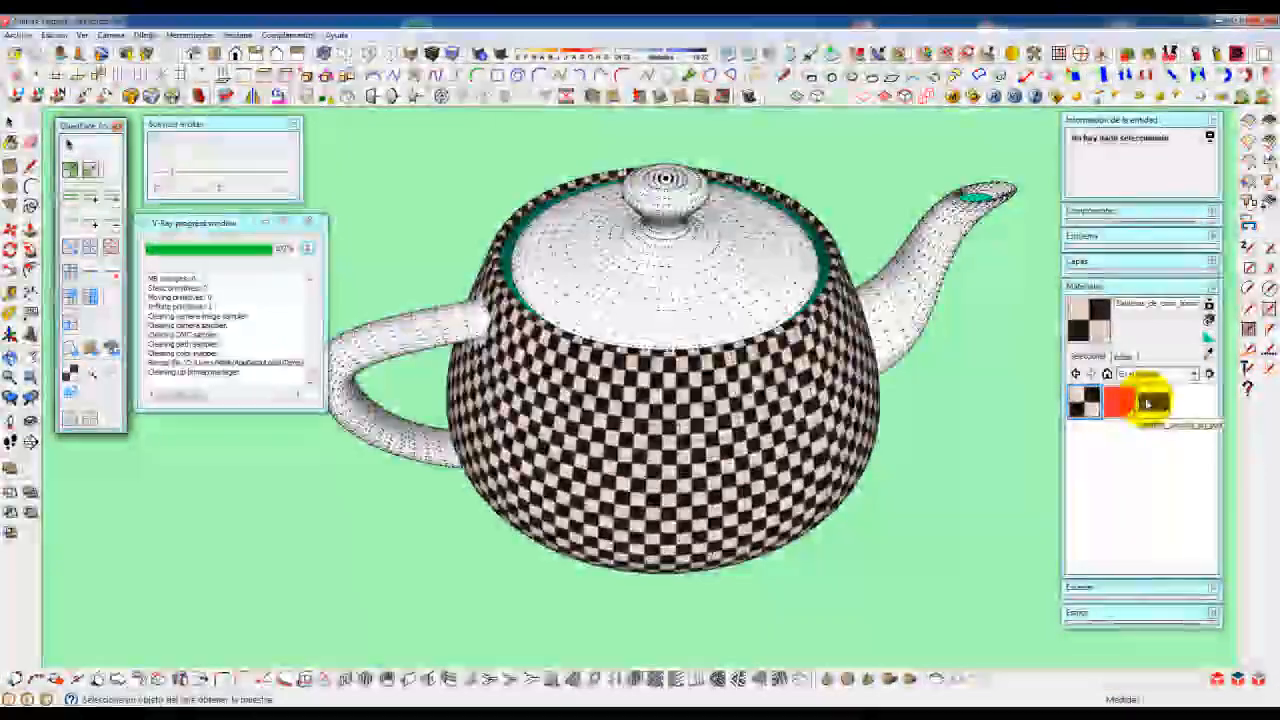
{"action": "left_click", "coordinate": [1152, 401]}
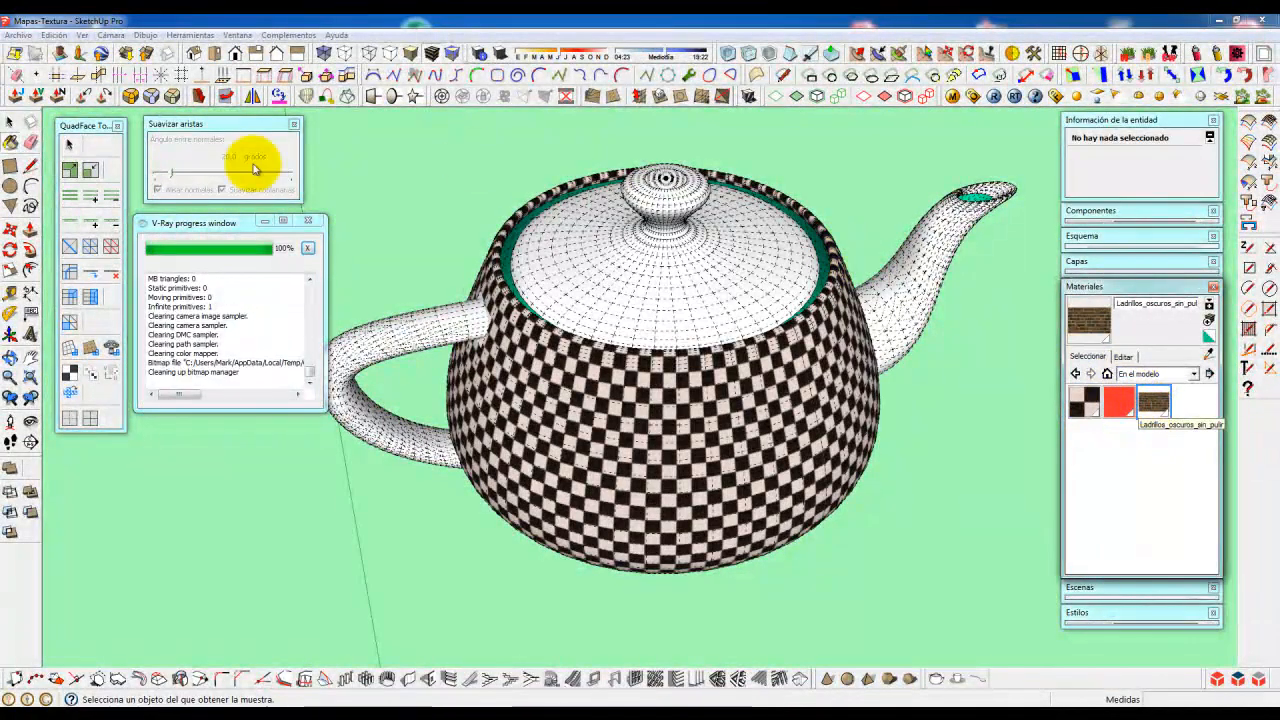
{"action": "left_click", "coordinate": [74, 372]}
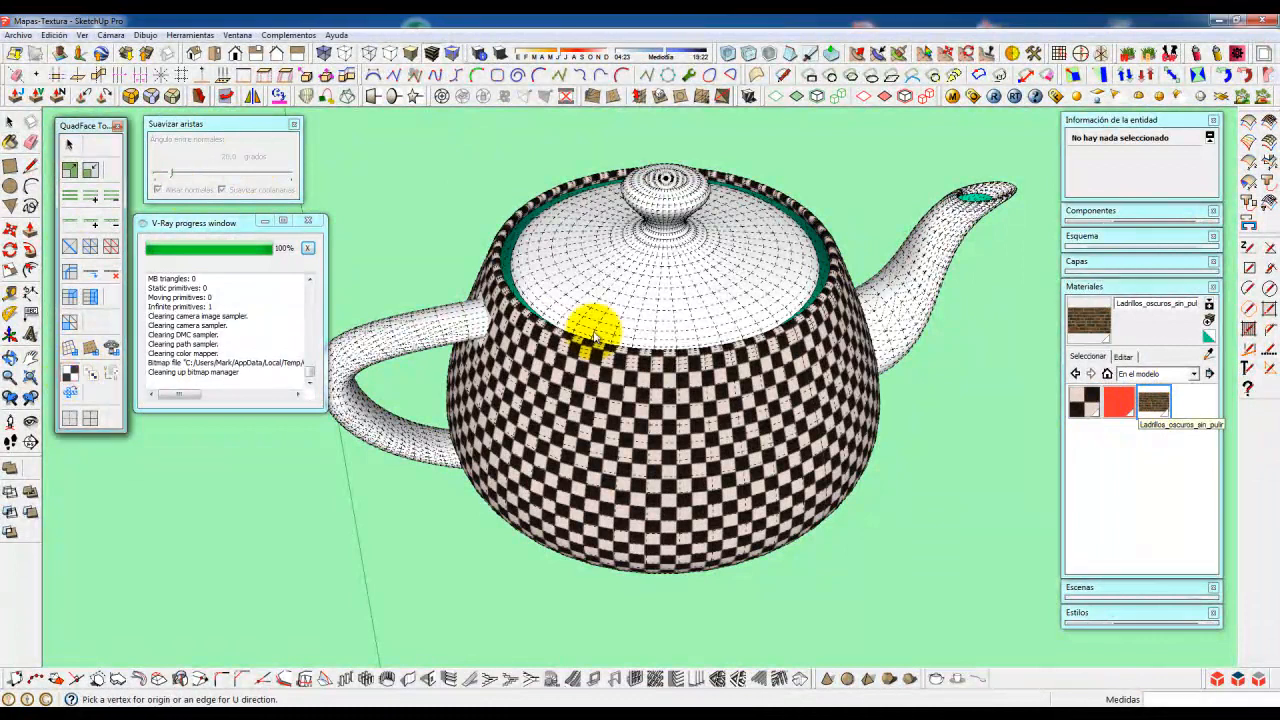
{"action": "scroll", "coordinate": [674, 336], "scroll_direction": "up", "scroll_amount": 4}
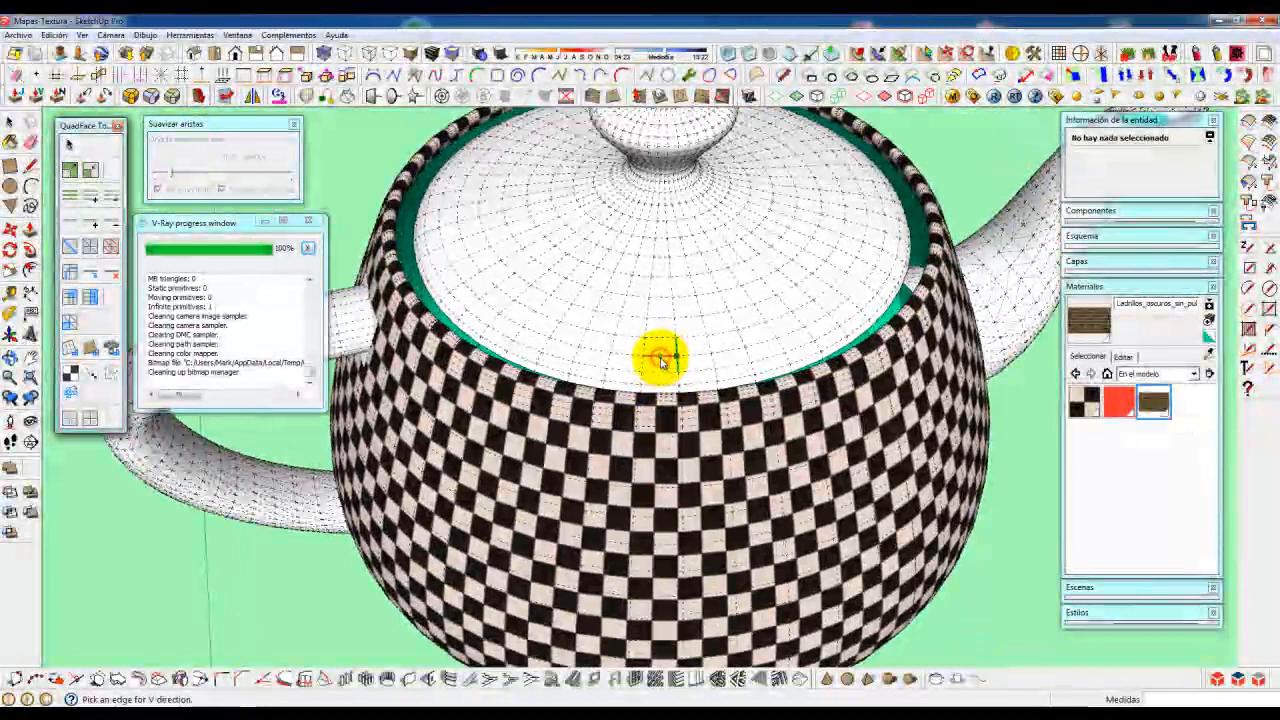
{"action": "scroll", "coordinate": [675, 352], "scroll_direction": "up", "scroll_amount": 2}
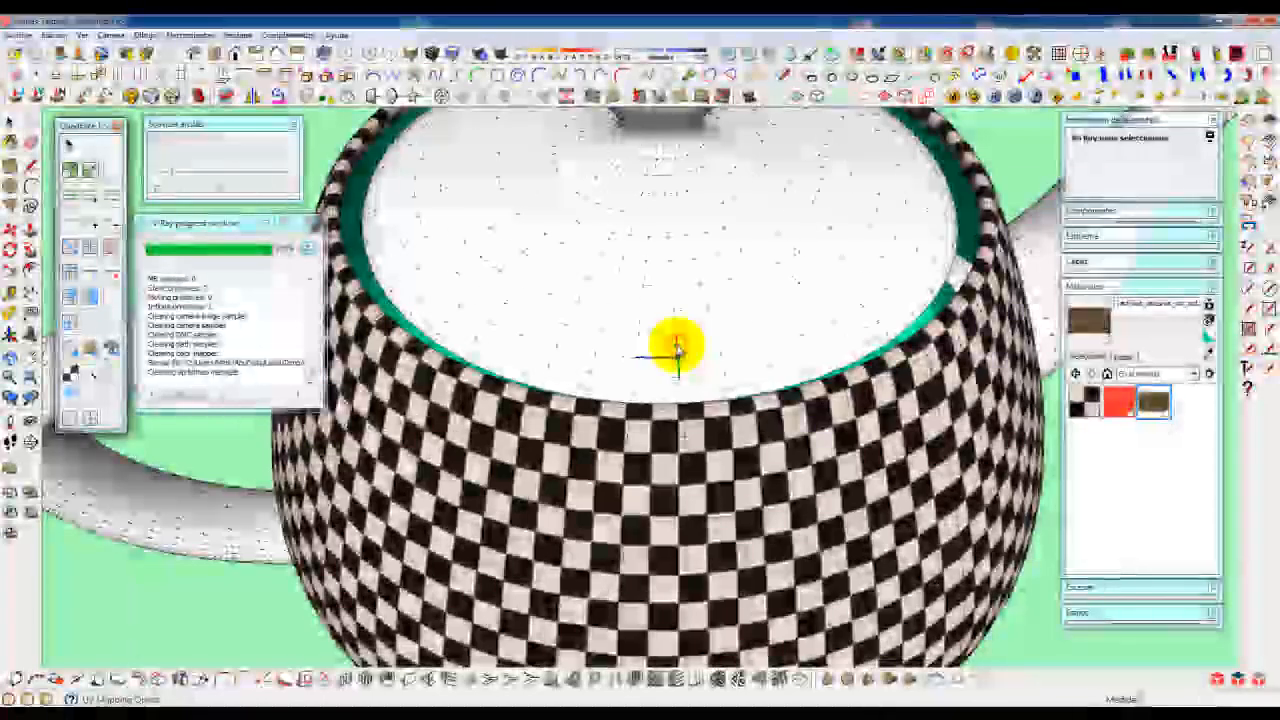
{"action": "left_click", "coordinate": [676, 345]}
{"action": "middle_click_drag", "start_coordinate": [578, 319], "coordinate": [605, 322]}
{"action": "right_click", "coordinate": [680, 290]}
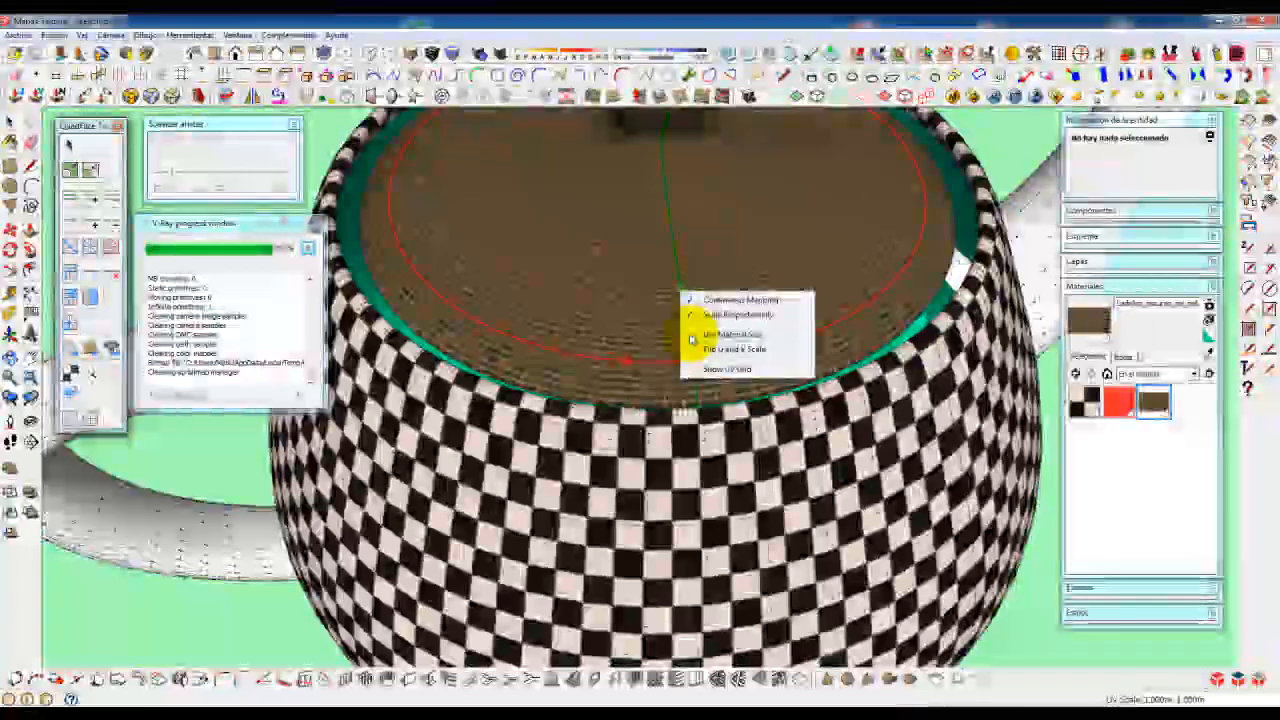
{"action": "left_click", "coordinate": [690, 336]}
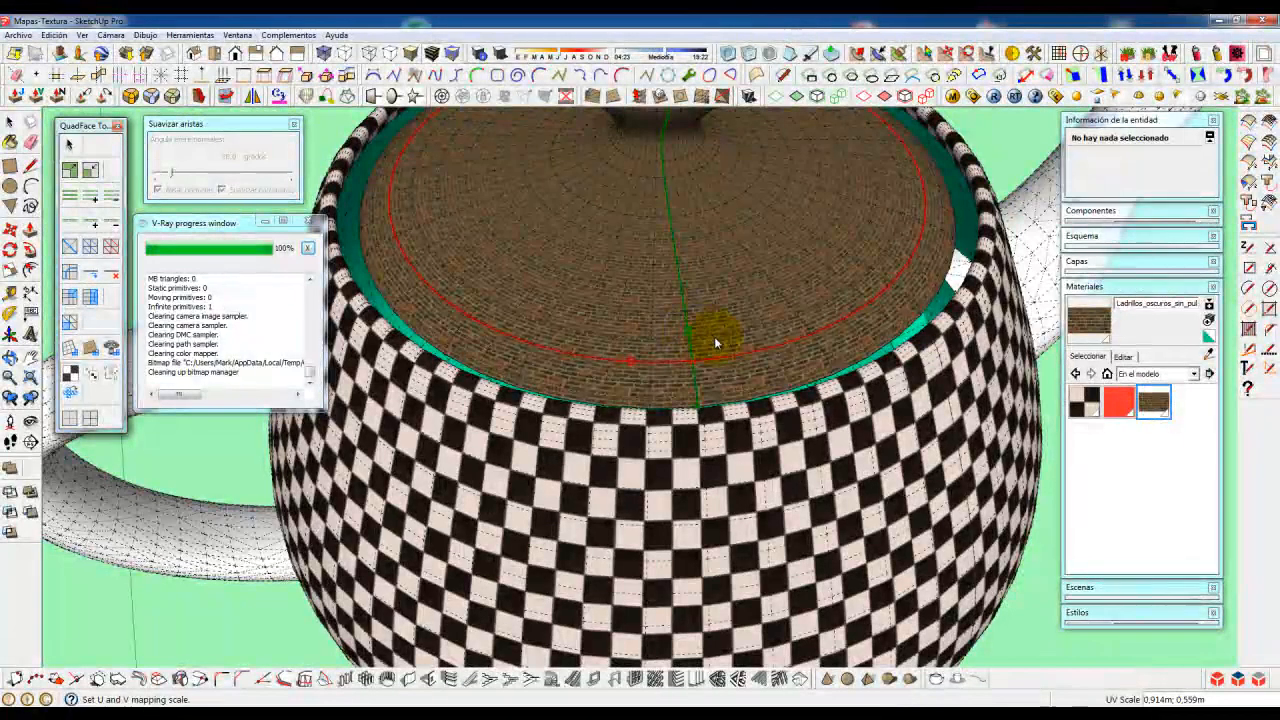
- Set the brick texture's width to 2 m with proportional height and leave the UV mapping command
{"action": "left_click", "coordinate": [1126, 357]}
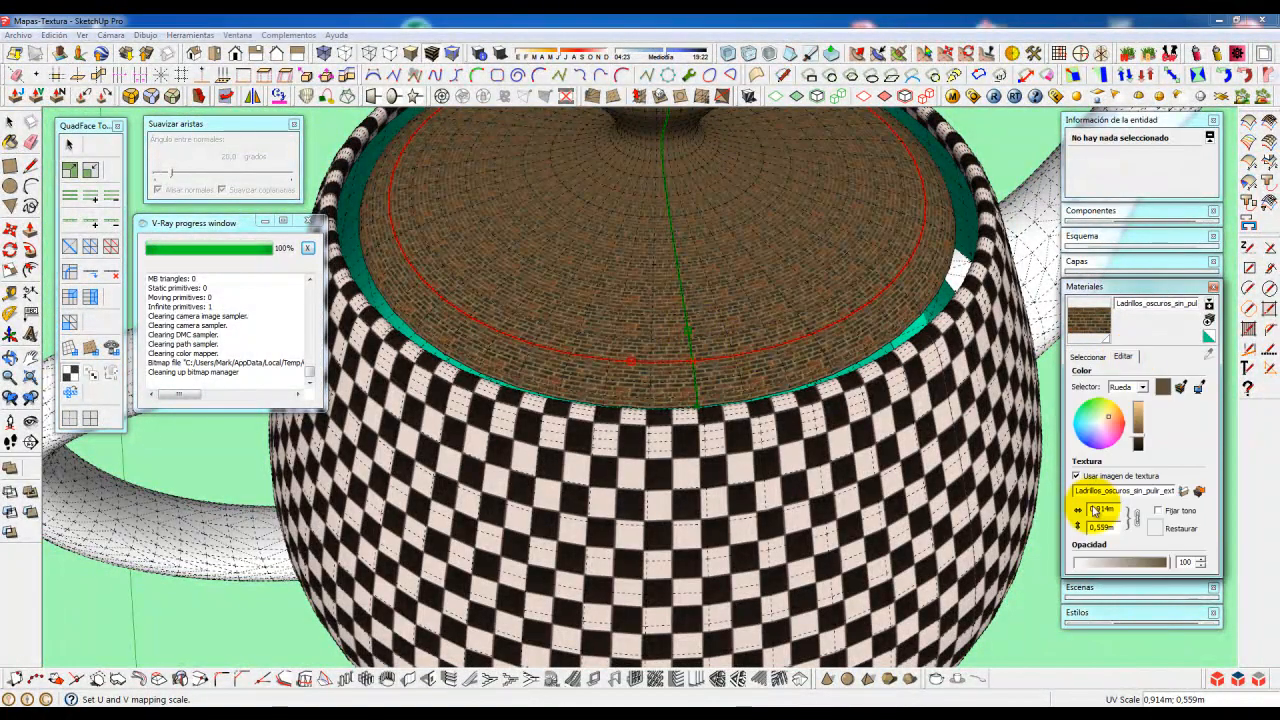
{"action": "type", "text": "2"}
{"action": "key", "text": "Return"}
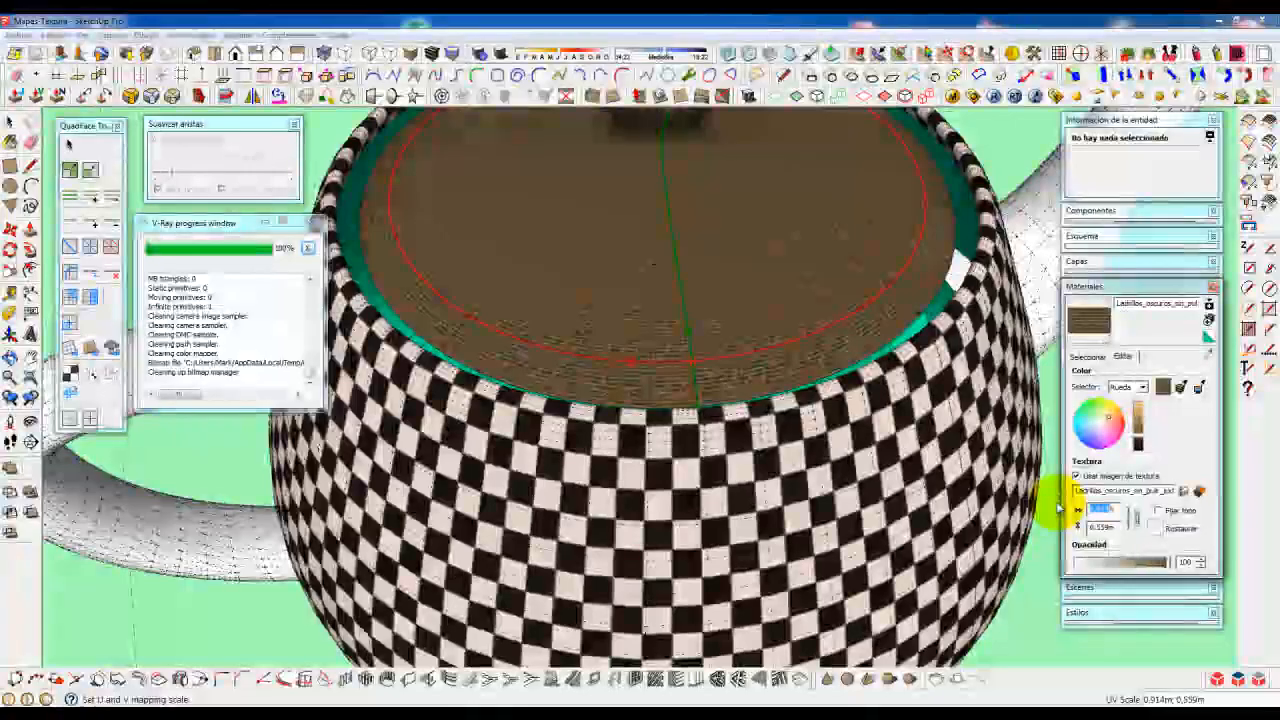
{"action": "middle_click_drag", "start_coordinate": [804, 318], "coordinate": [829, 363]}
{"action": "scroll", "coordinate": [766, 305], "scroll_direction": "down", "scroll_amount": 3}
{"action": "key", "text": "space"}
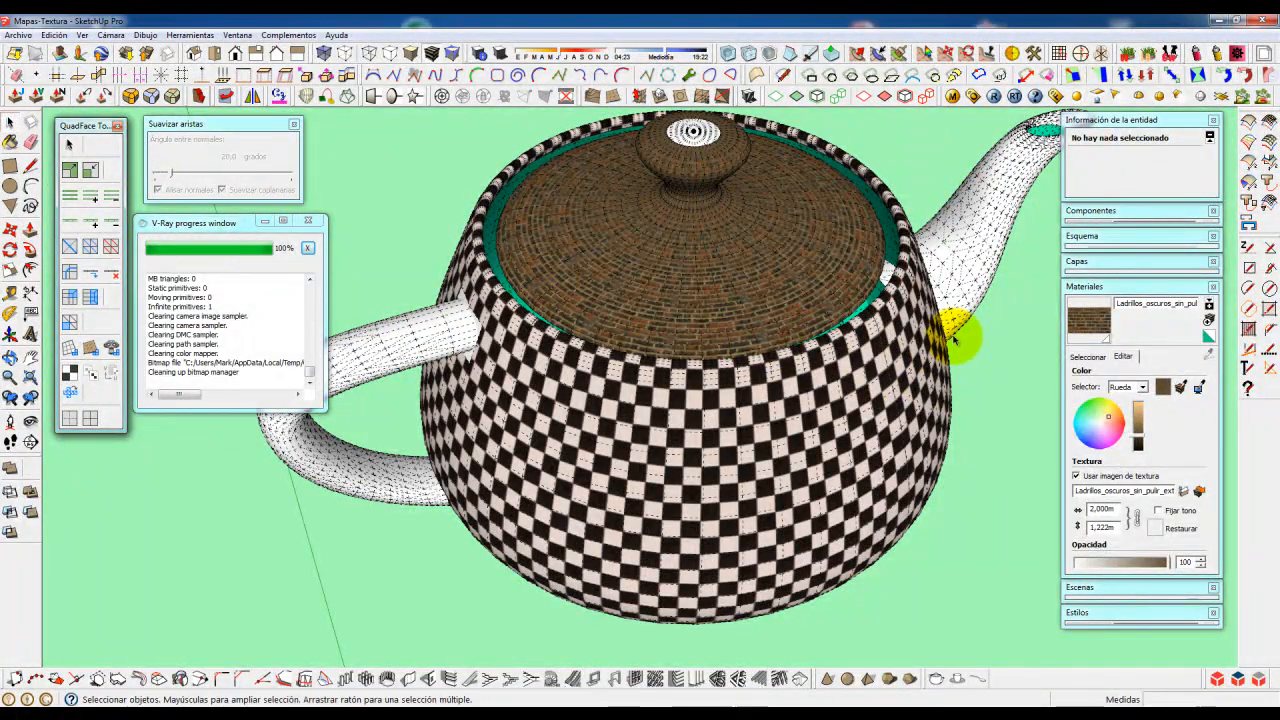
- Examine the brick mapping on the lid up close and the whole teapot alongside the other mapped models
{"action": "scroll", "coordinate": [700, 265], "scroll_direction": "up", "scroll_amount": 5}
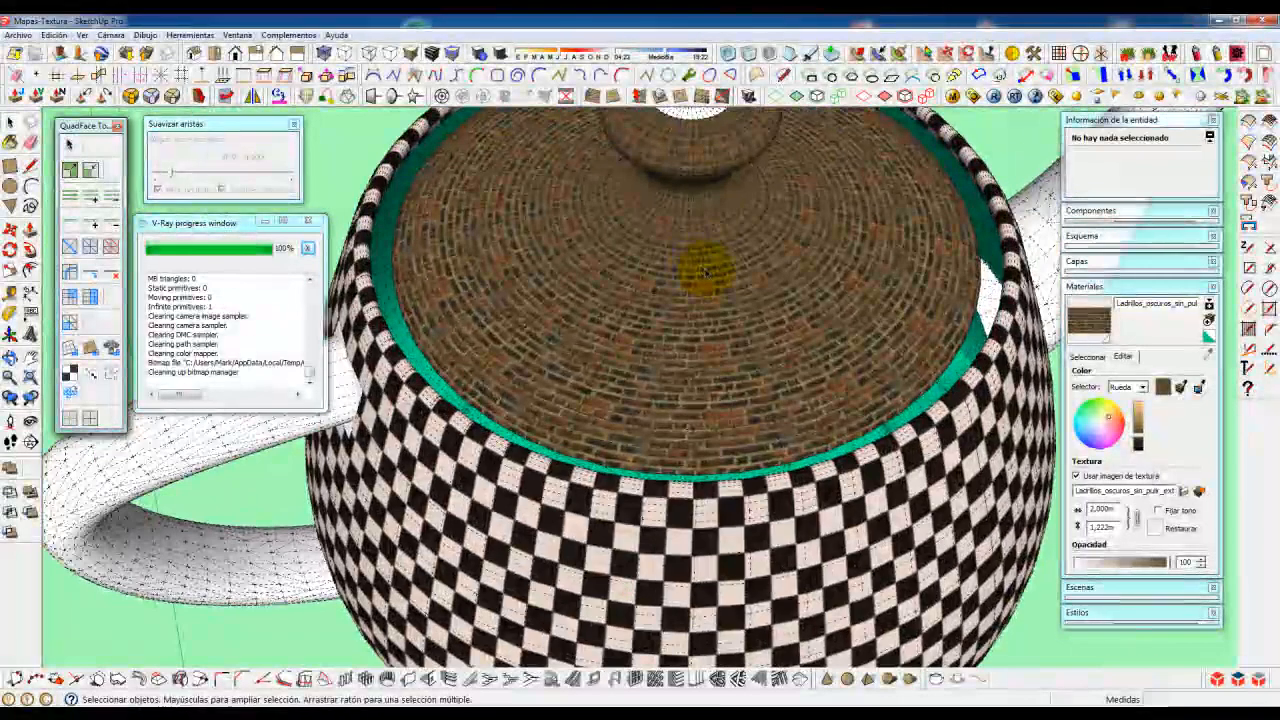
{"action": "mouse_move", "coordinate": [705, 272]}
{"action": "middle_mouse_down"}
{"action": "mouse_move", "coordinate": [710, 287]}
{"action": "mouse_move", "coordinate": [749, 286]}
{"action": "mouse_move", "coordinate": [594, 331]}
{"action": "mouse_move", "coordinate": [580, 362]}
{"action": "mouse_move", "coordinate": [563, 363]}
{"action": "mouse_move", "coordinate": [680, 328]}
{"action": "mouse_move", "coordinate": [634, 297]}
{"action": "mouse_move", "coordinate": [677, 309]}
{"action": "mouse_move", "coordinate": [746, 266]}
{"action": "mouse_move", "coordinate": [697, 266]}
{"action": "mouse_move", "coordinate": [690, 305]}
{"action": "mouse_move", "coordinate": [694, 276]}
{"action": "mouse_move", "coordinate": [682, 275]}
{"action": "middle_mouse_up"}
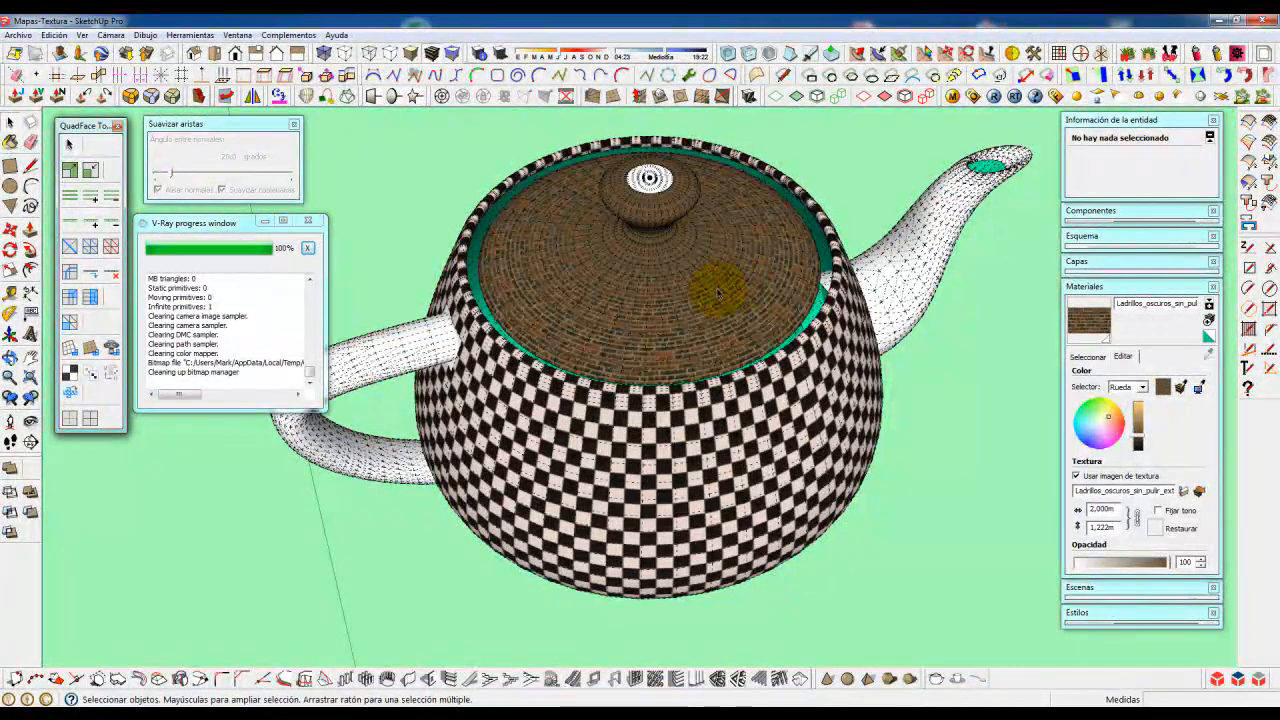
{"action": "middle_click_drag", "start_coordinate": [695, 298], "coordinate": [656, 284]}
{"action": "scroll", "coordinate": [654, 311], "scroll_direction": "down", "scroll_amount": 3}
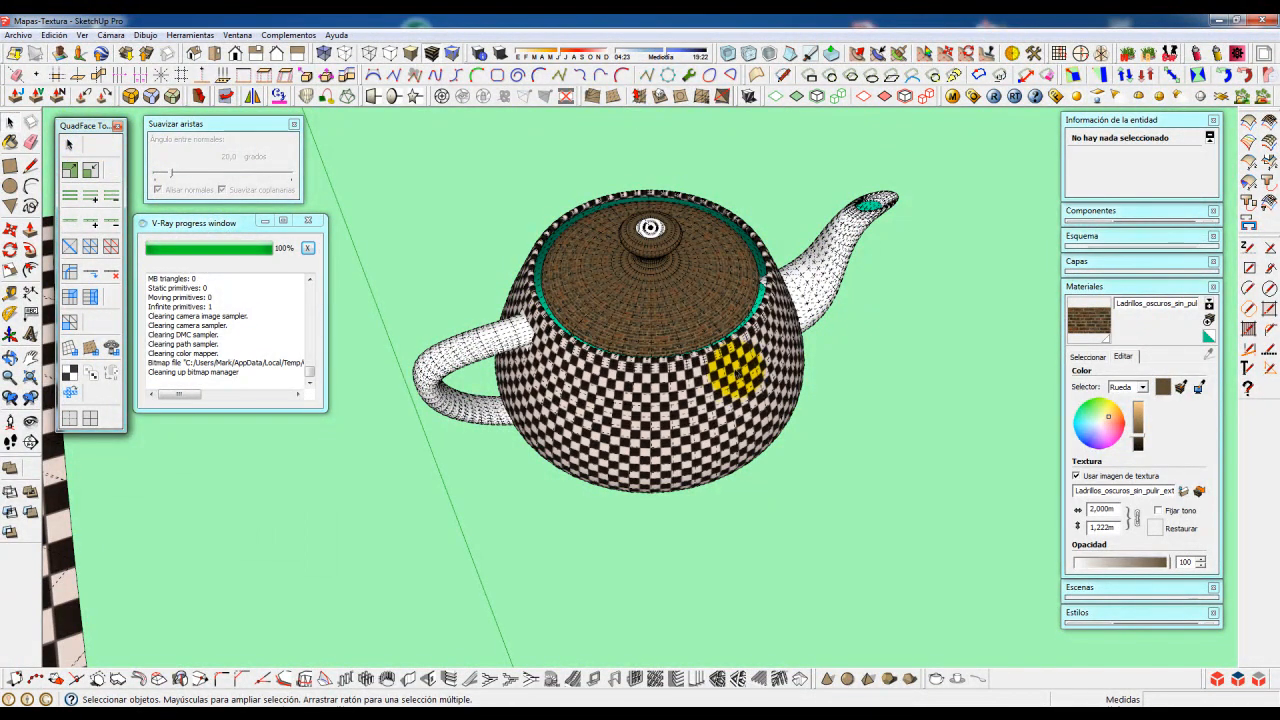
{"action": "middle_click_drag", "start_coordinate": [734, 386], "coordinate": [663, 406]}
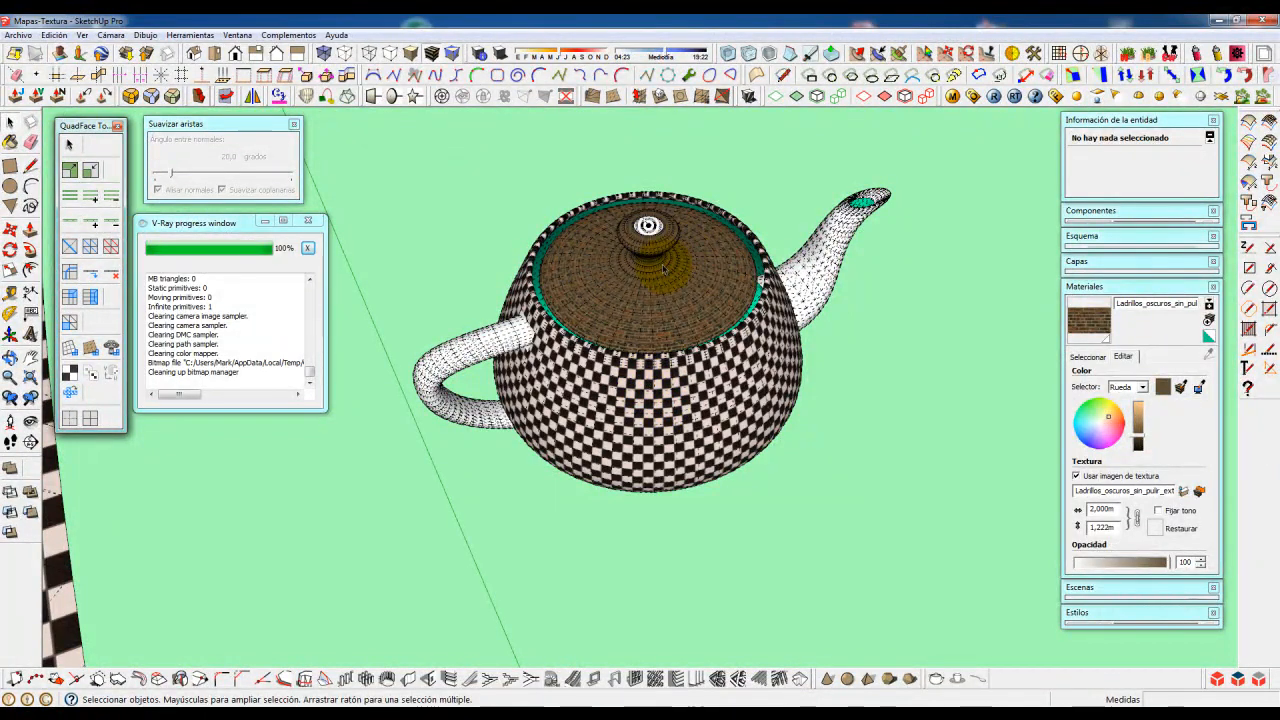
{"action": "middle_click_drag", "start_coordinate": [662, 266], "coordinate": [714, 360]}
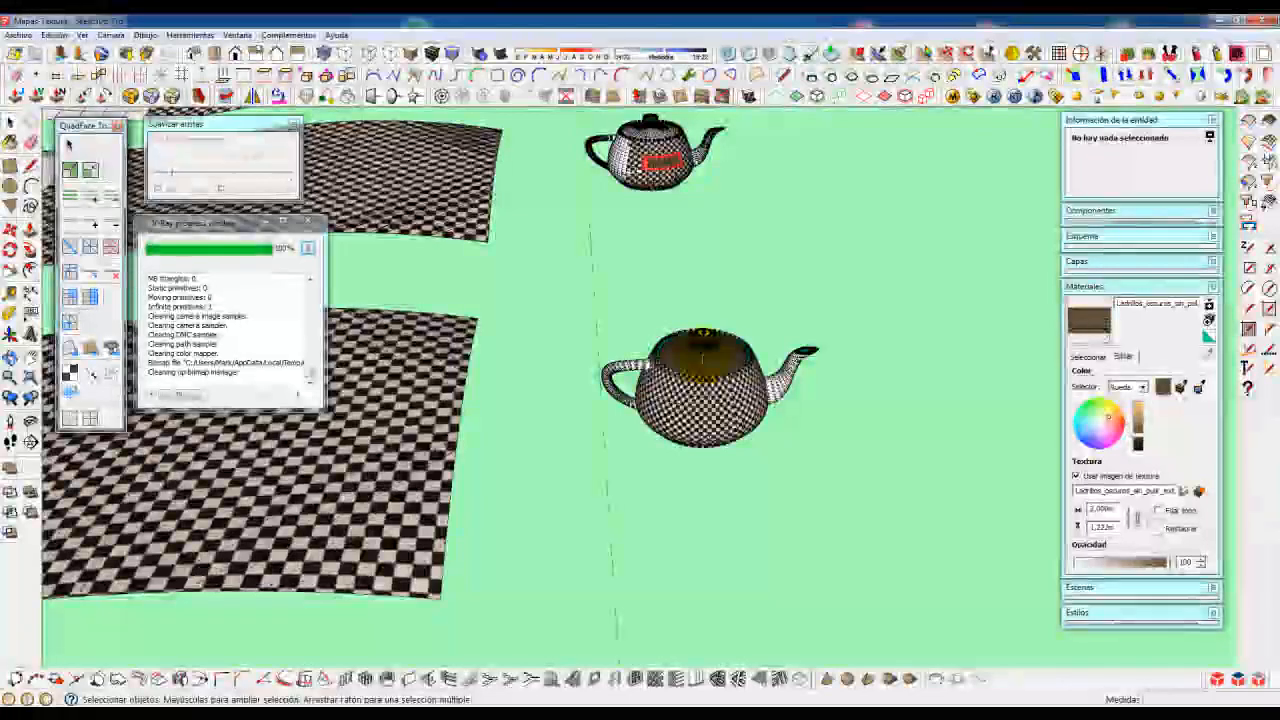
{"action": "scroll", "coordinate": [704, 358], "scroll_direction": "up", "scroll_amount": 2}
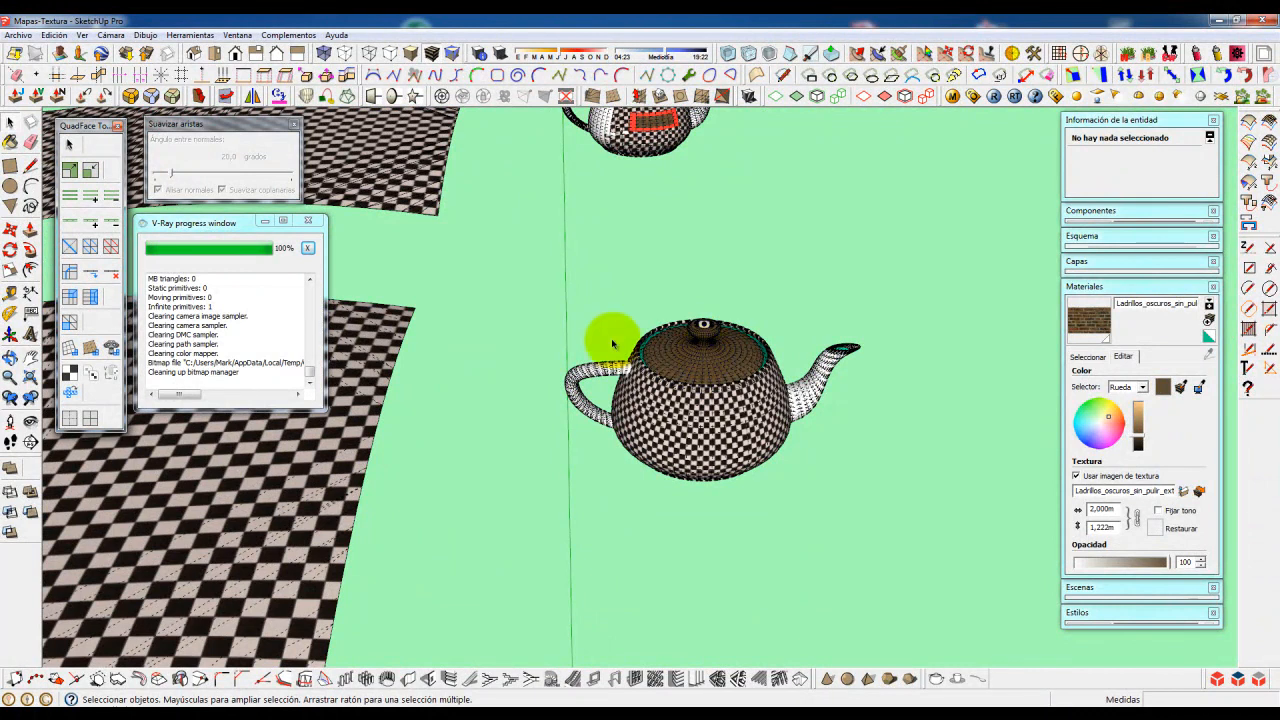
{"action": "scroll", "coordinate": [811, 178], "scroll_direction": "down", "scroll_amount": 2}
{"action": "middle_click_drag", "start_coordinate": [800, 245], "coordinate": [651, 329]}
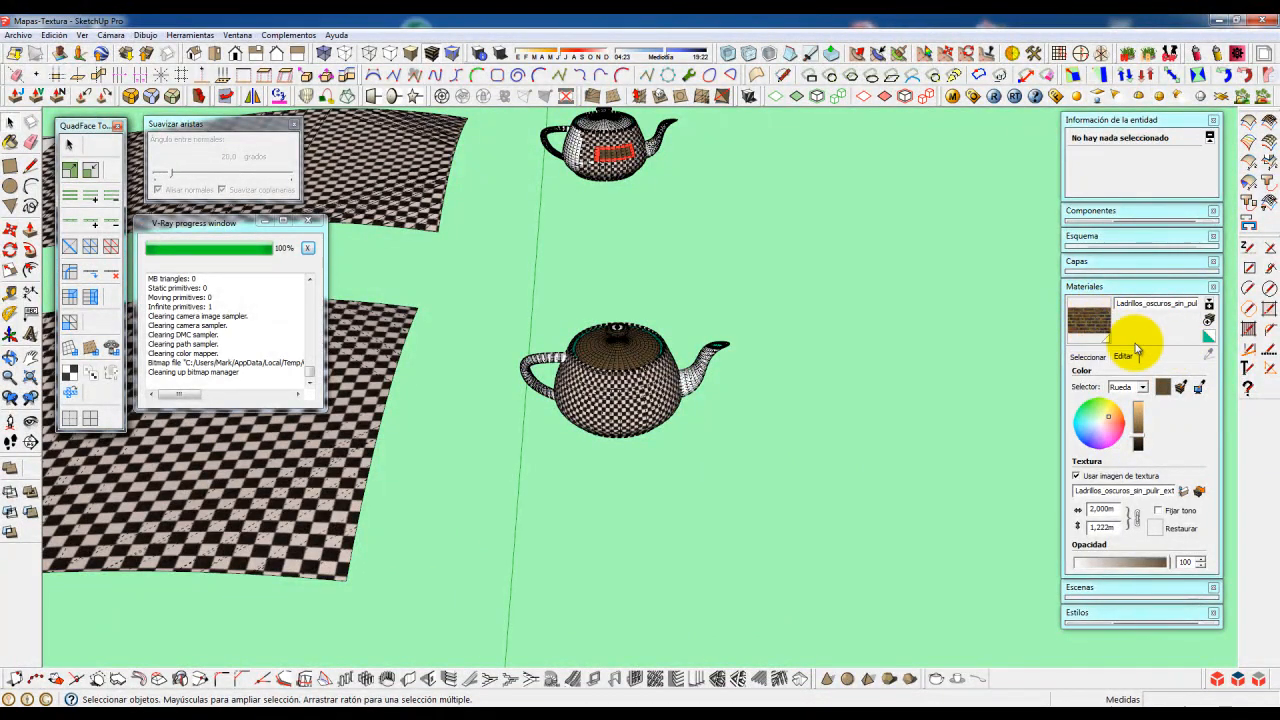
- Return to the model's material list and turn off the display of hidden geometry for the teapot
{"action": "left_click", "coordinate": [1092, 356]}
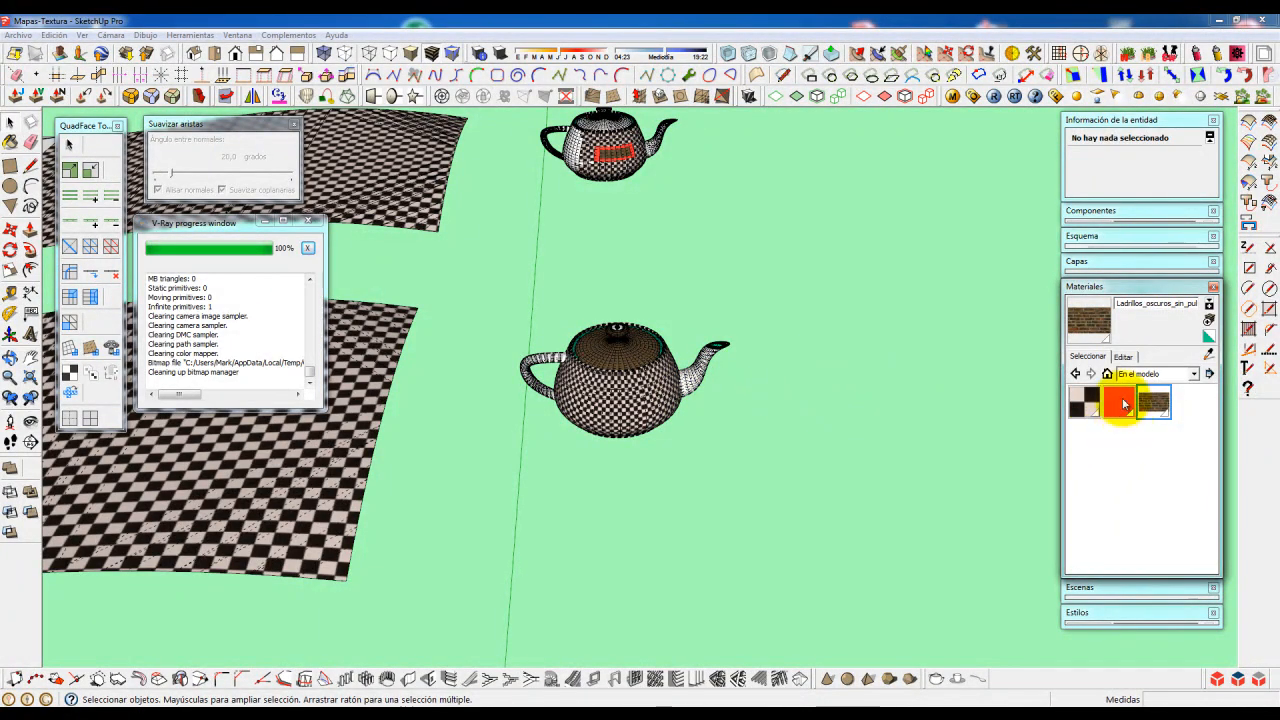
{"action": "left_click", "coordinate": [706, 368]}
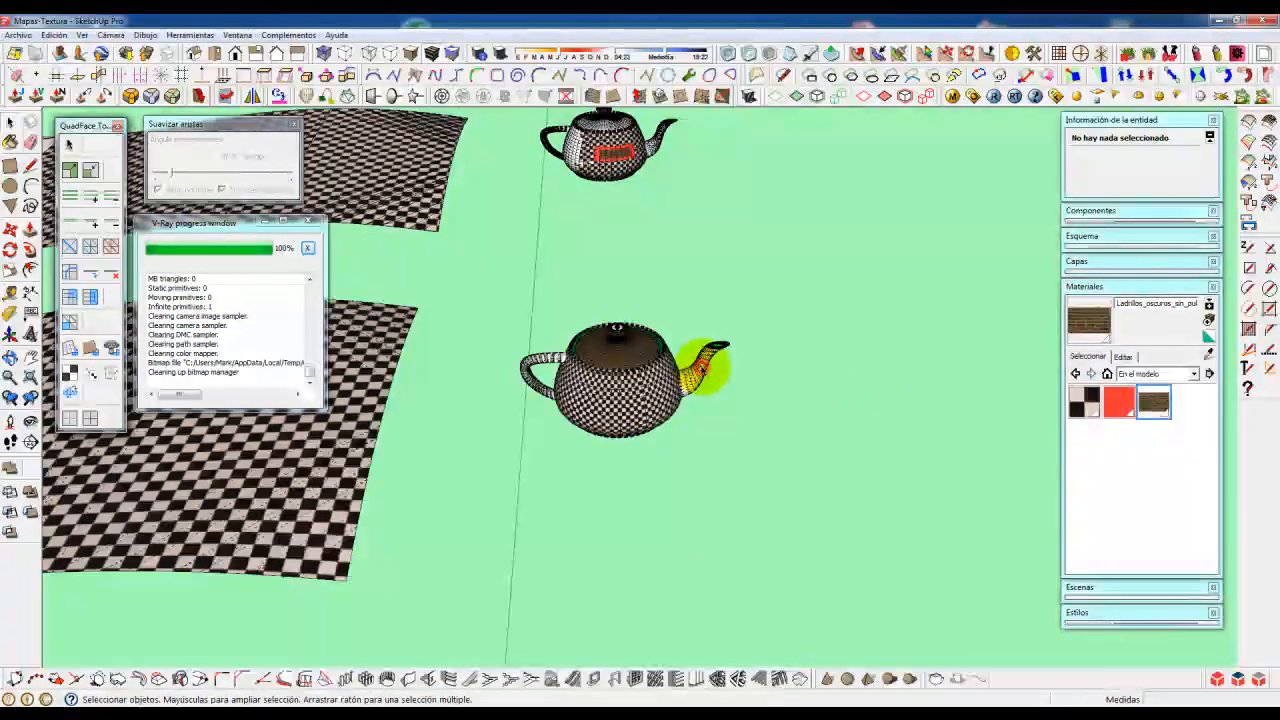
{"action": "scroll", "coordinate": [706, 366], "scroll_direction": "up", "scroll_amount": 2}
{"action": "double_click", "coordinate": [706, 368]}
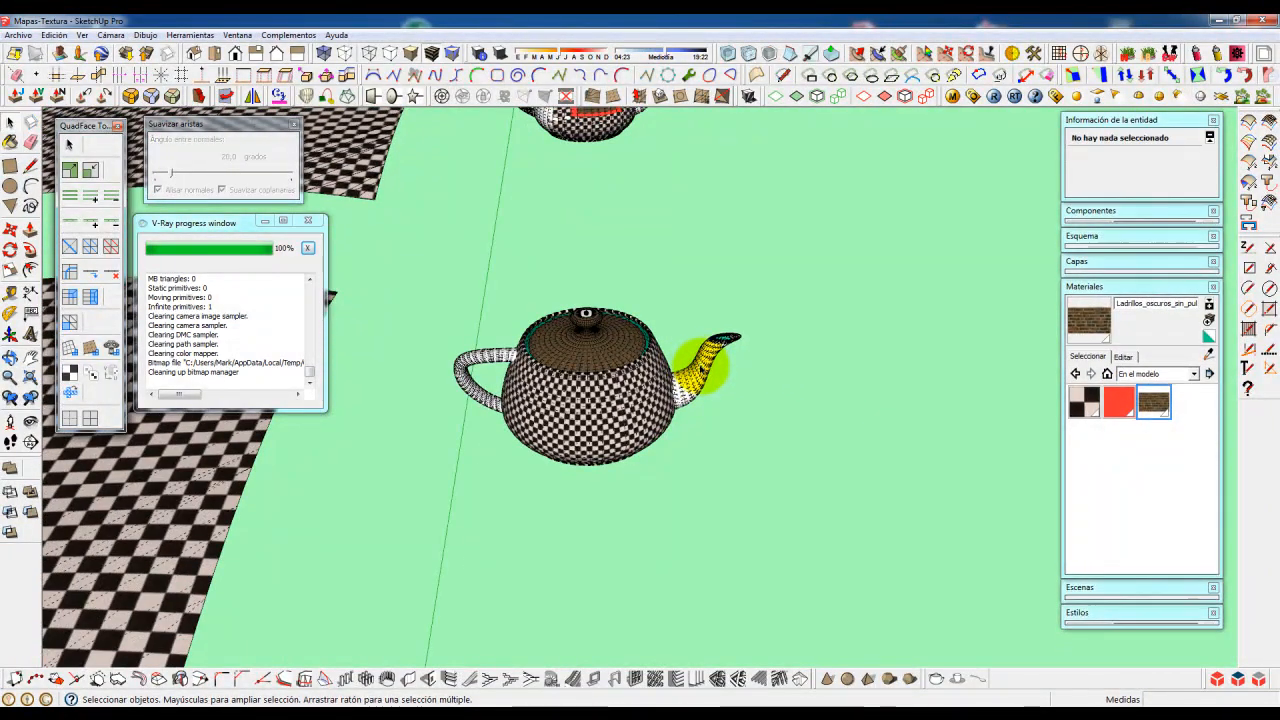
{"action": "left_click", "coordinate": [84, 35]}
{"action": "left_click", "coordinate": [96, 83]}
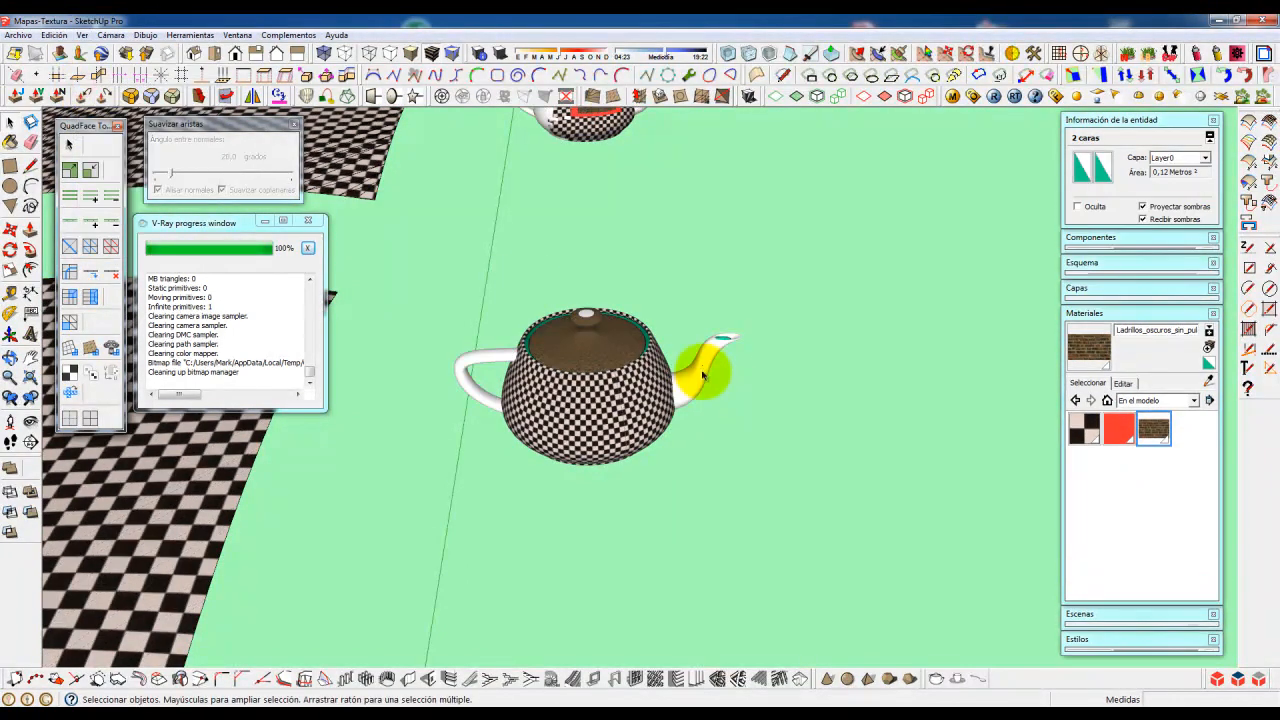
- Paint the teapot's entire spout surface with the red Color_A02 material and clear the selection
{"action": "scroll", "coordinate": [714, 369], "scroll_direction": "up", "scroll_amount": 1}
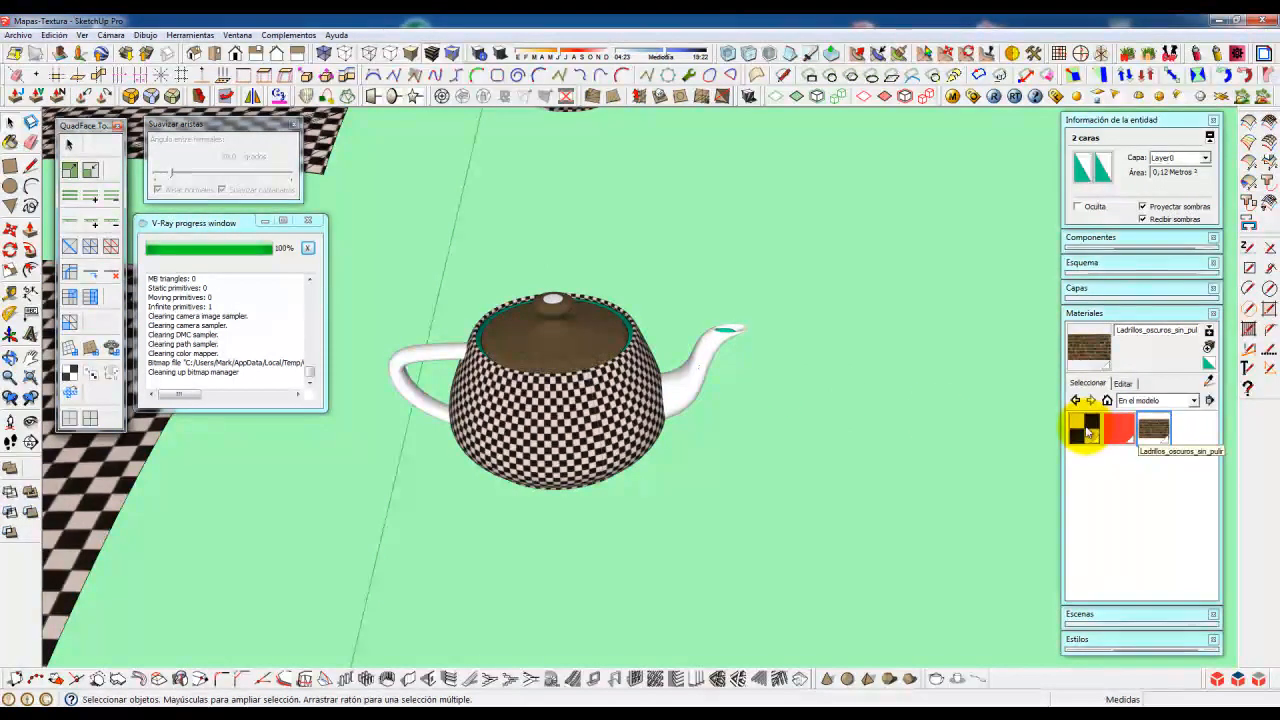
{"action": "left_click", "coordinate": [708, 366]}
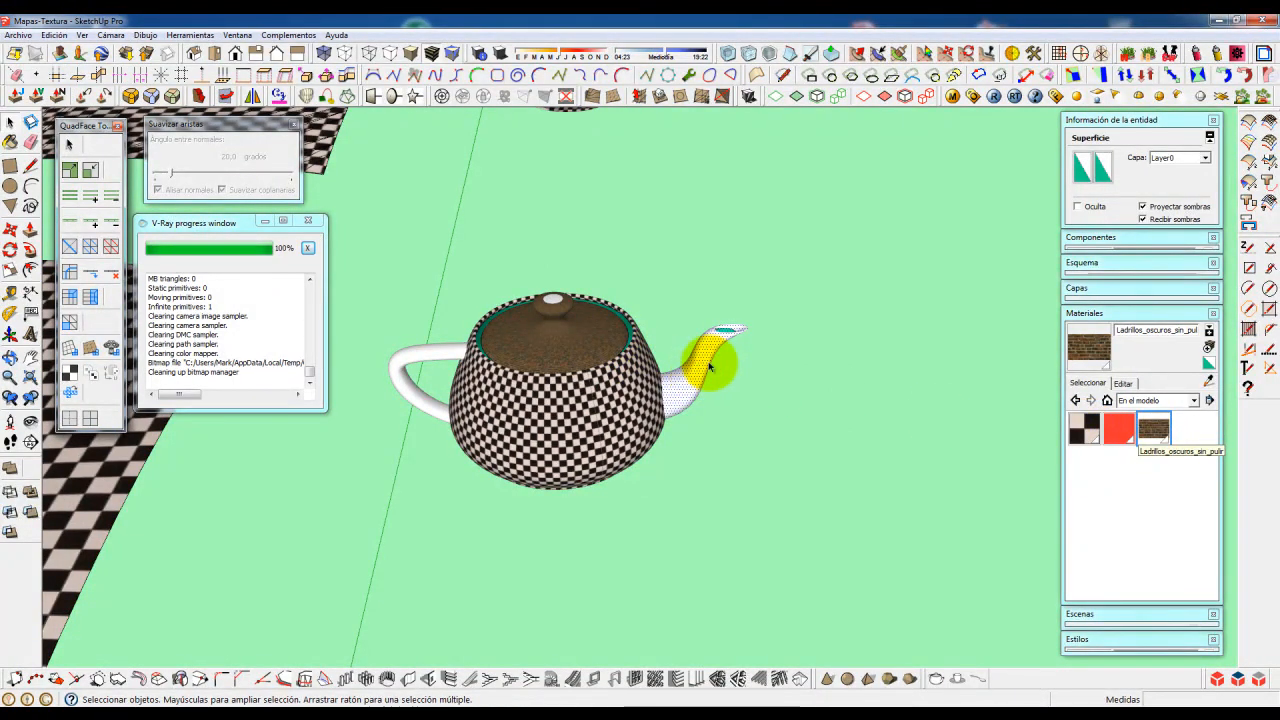
{"action": "left_click", "coordinate": [1122, 428]}
{"action": "left_click", "coordinate": [688, 368]}
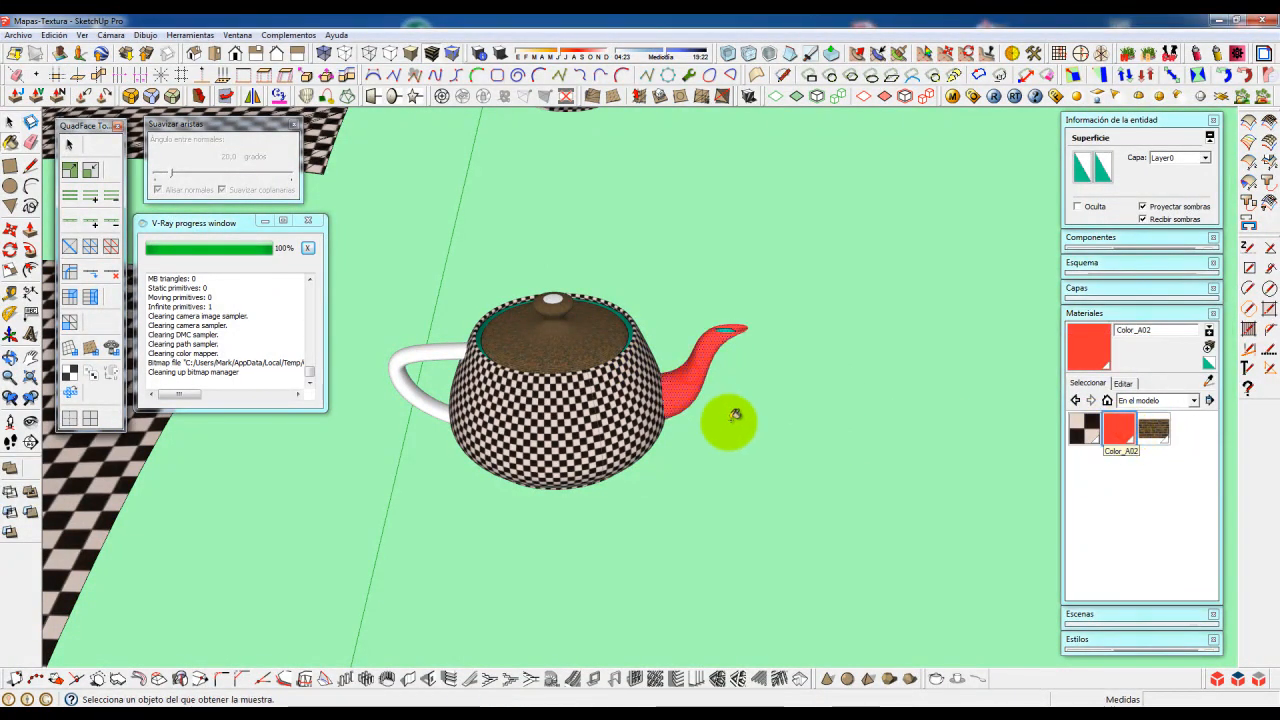
{"action": "key", "text": "space"}
{"action": "left_click", "coordinate": [740, 429]}
- Examine the painted spout and the unpainted handle of the teapot from different angles
{"action": "mouse_move", "coordinate": [811, 415]}
{"action": "middle_mouse_down"}
{"action": "mouse_move", "coordinate": [528, 433]}
{"action": "mouse_move", "coordinate": [663, 429]}
{"action": "middle_mouse_up"}
{"action": "scroll", "coordinate": [680, 422], "scroll_direction": "up", "scroll_amount": 2}
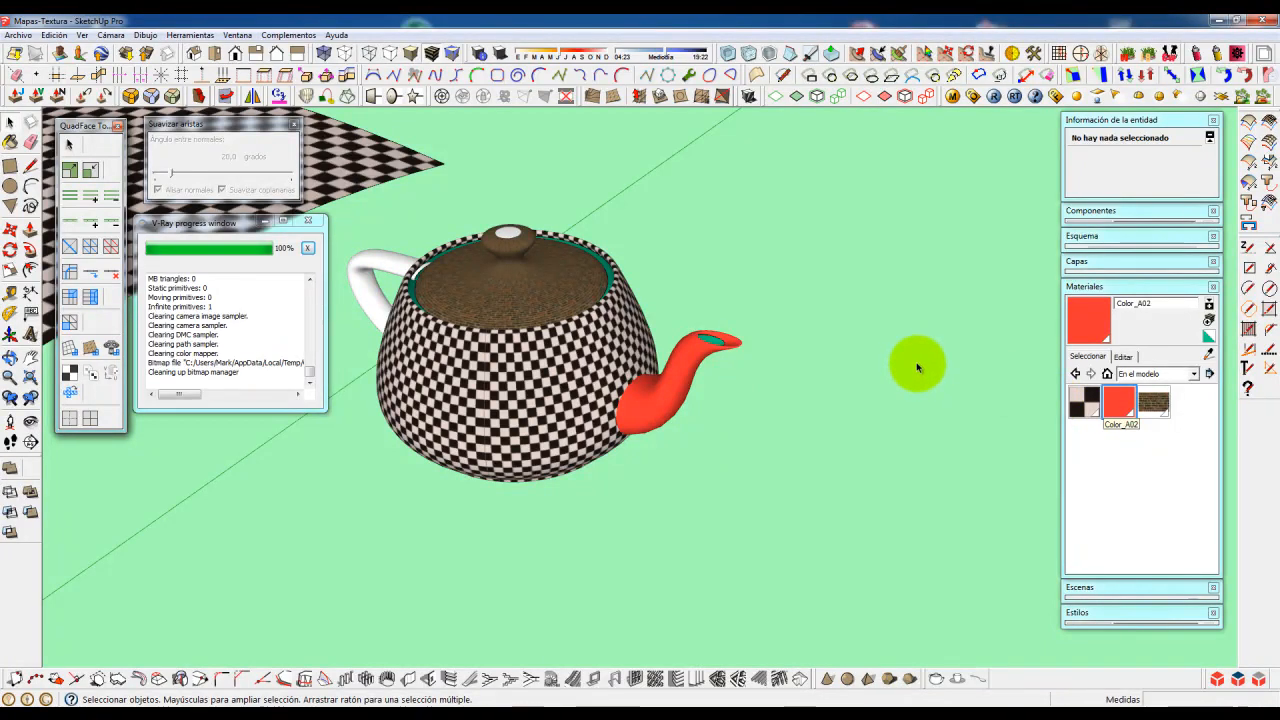
{"action": "scroll", "coordinate": [915, 360], "scroll_direction": "down", "scroll_amount": 3}
{"action": "middle_click_drag", "start_coordinate": [915, 360], "coordinate": [794, 391]}
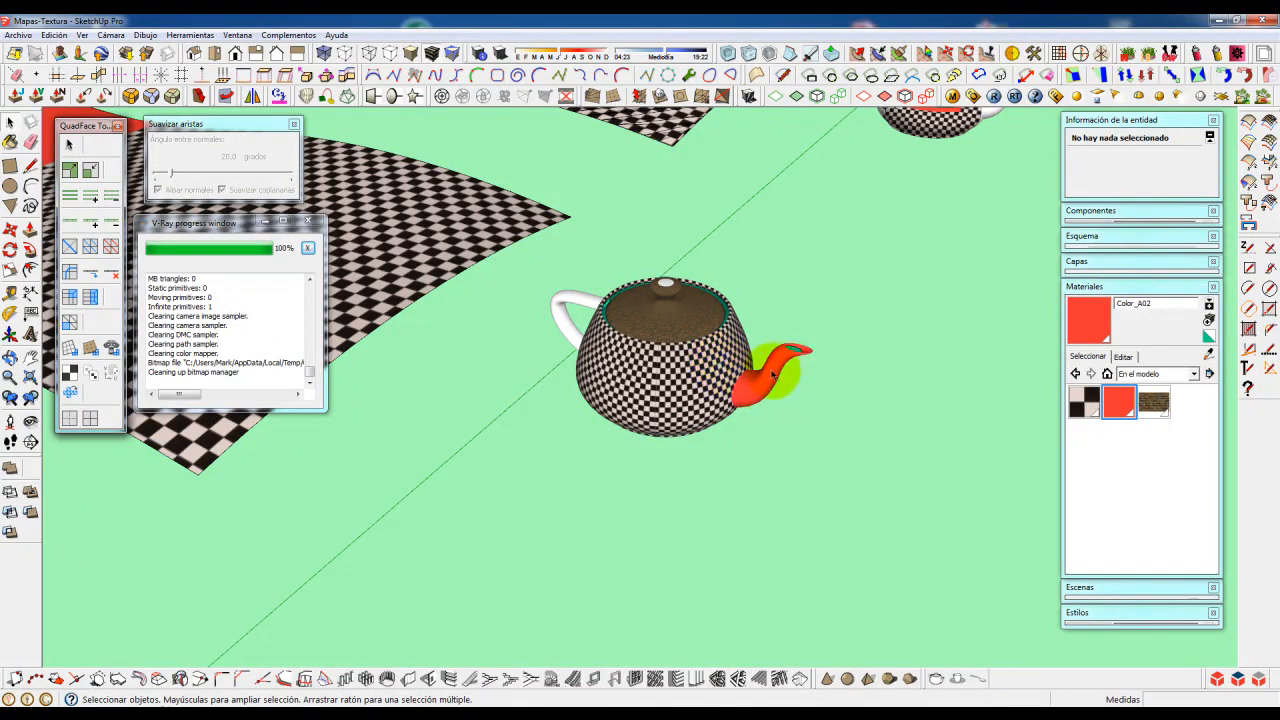
{"action": "scroll", "coordinate": [772, 368], "scroll_direction": "up", "scroll_amount": 2}
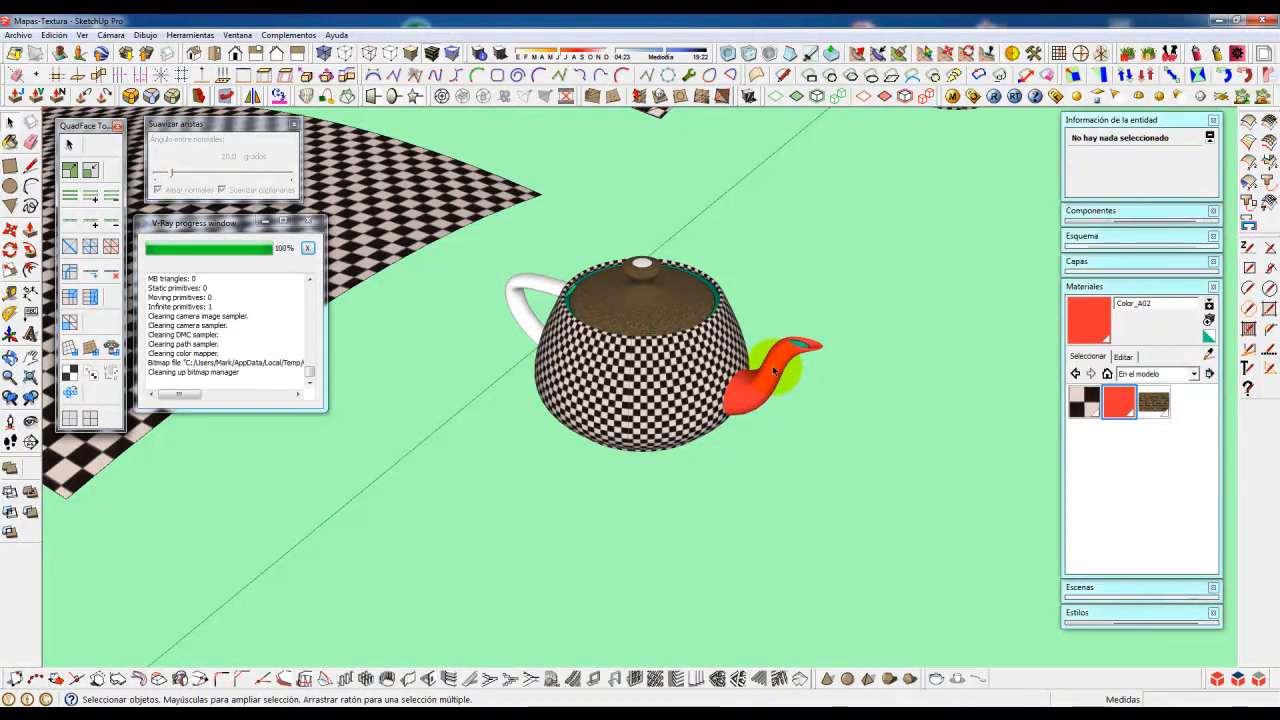
{"action": "scroll", "coordinate": [750, 407], "scroll_direction": "up", "scroll_amount": 2}
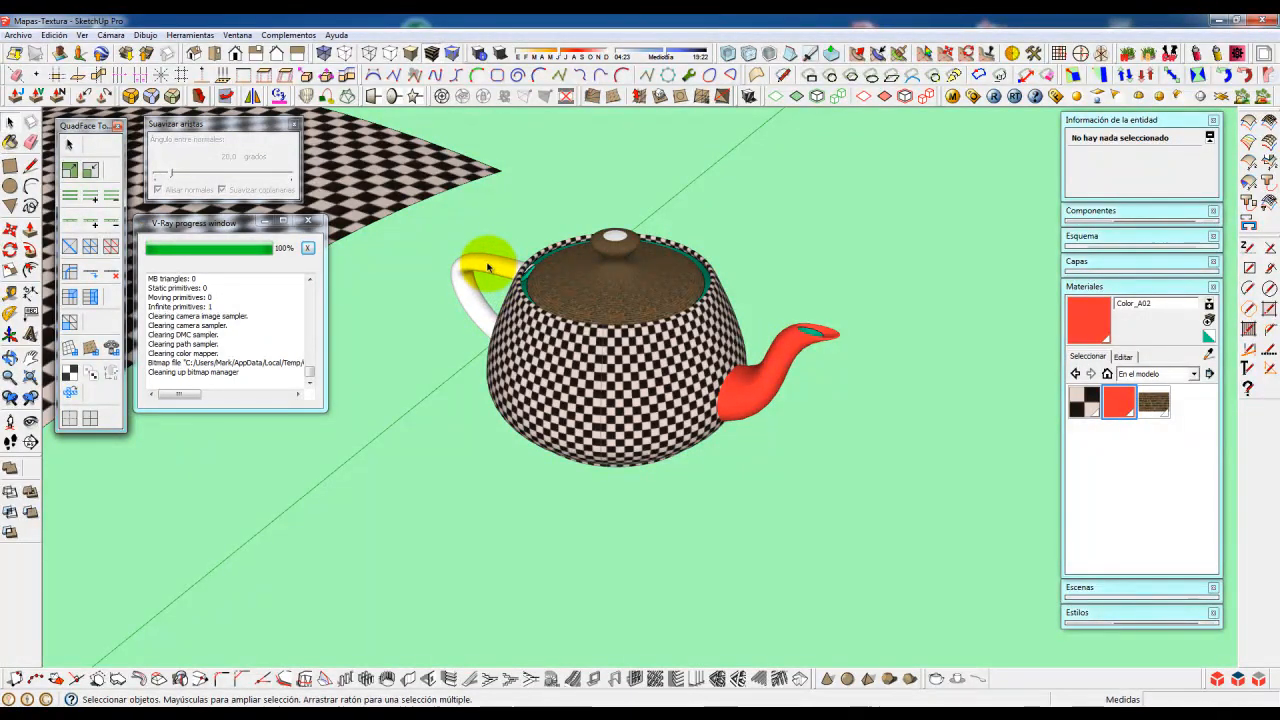
{"action": "scroll", "coordinate": [488, 265], "scroll_direction": "up", "scroll_amount": 1}
{"action": "scroll", "coordinate": [486, 271], "scroll_direction": "up", "scroll_amount": 1}
- Select the handle's surface and turn on hidden geometry to show its mesh edges
{"action": "middle_click_drag", "start_coordinate": [486, 271], "coordinate": [587, 327], "text": "shift"}
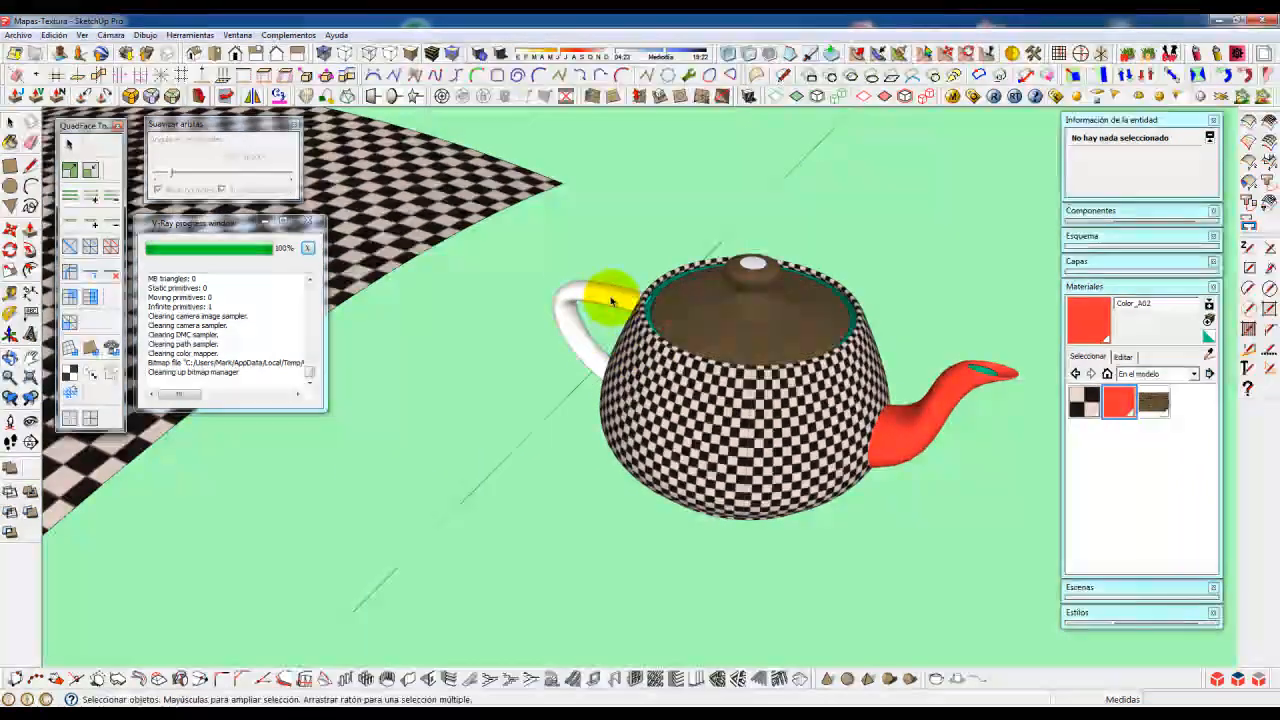
{"action": "scroll", "coordinate": [606, 297], "scroll_direction": "up", "scroll_amount": 1}
{"action": "left_click", "coordinate": [597, 293]}
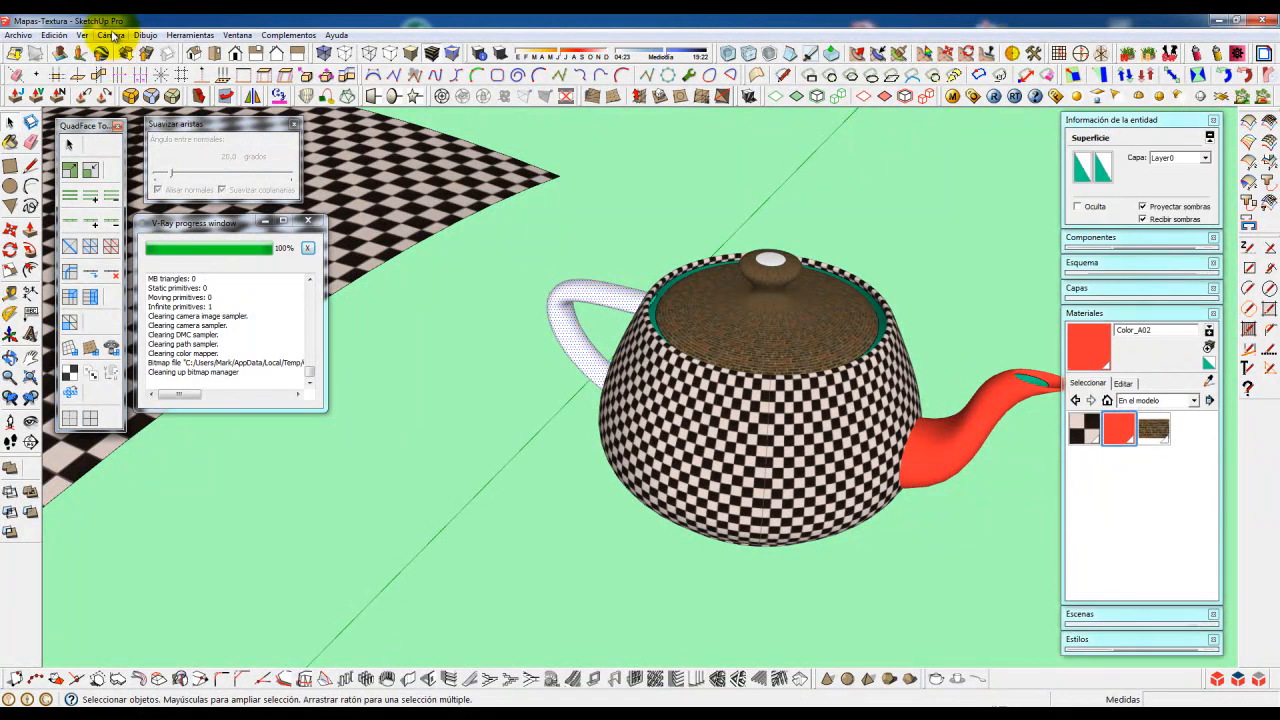
{"action": "left_click", "coordinate": [82, 35]}
{"action": "left_click", "coordinate": [82, 87]}
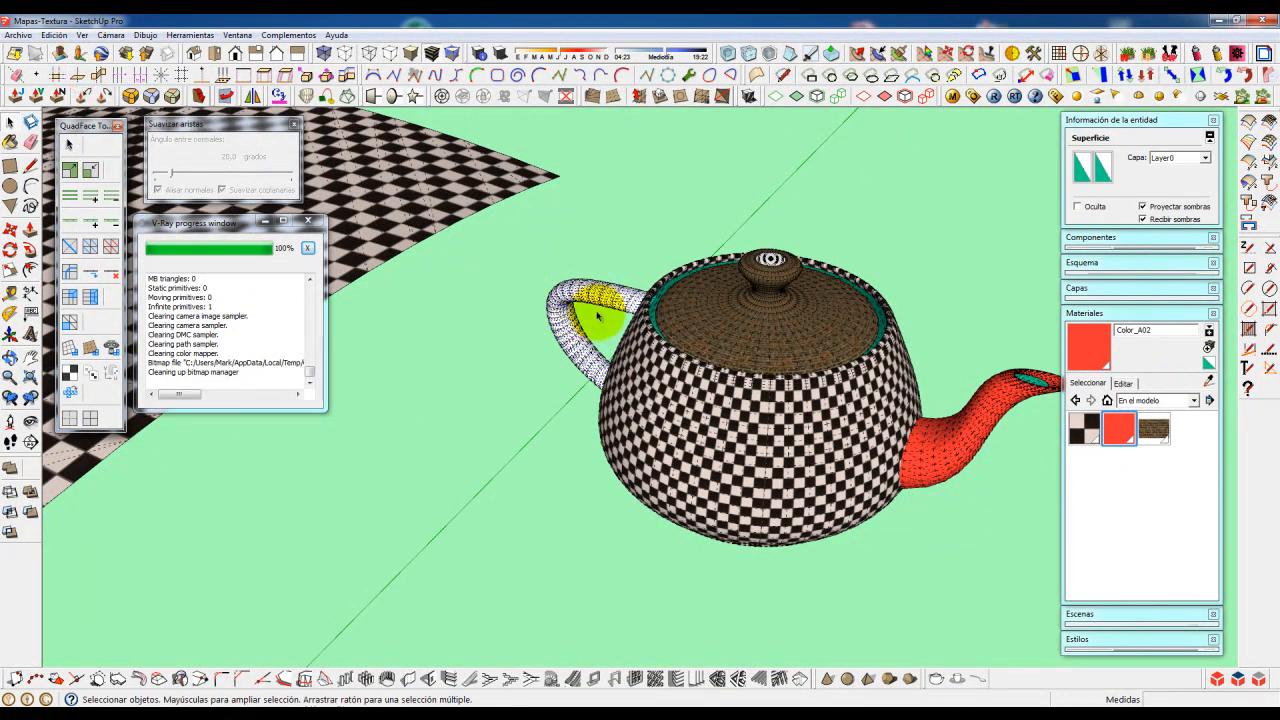
{"action": "scroll", "coordinate": [600, 293], "scroll_direction": "up", "scroll_amount": 3}
{"action": "scroll", "coordinate": [606, 297], "scroll_direction": "up", "scroll_amount": 3}
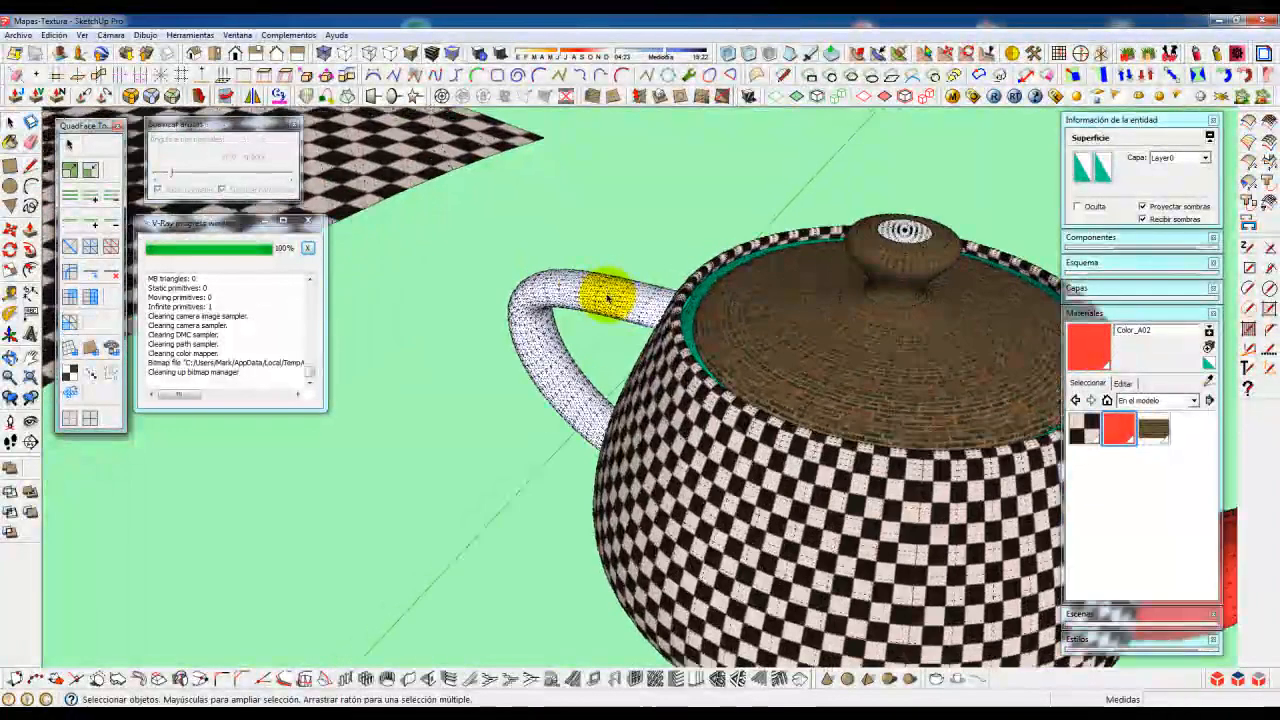
- Select a single mesh edge on the upper part of the handle and turn off hidden geometry
{"action": "left_click", "coordinate": [607, 300]}
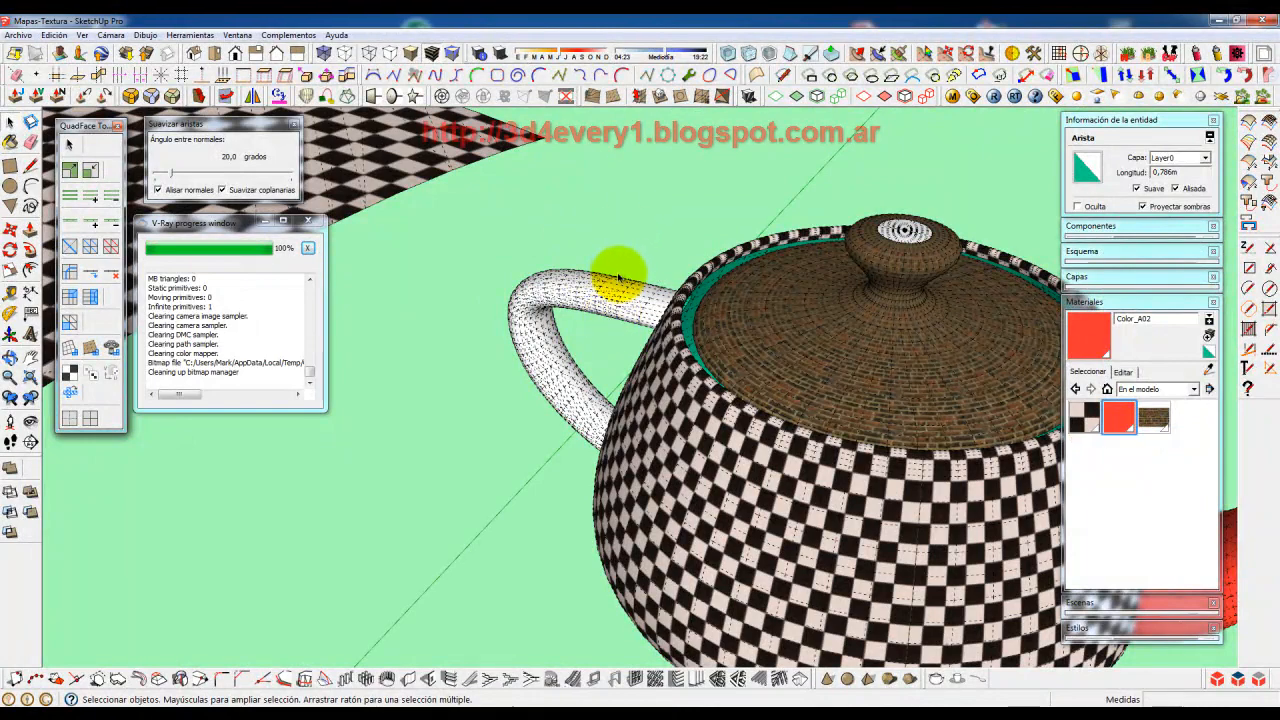
{"action": "left_click", "coordinate": [82, 35]}
{"action": "left_click", "coordinate": [82, 88]}
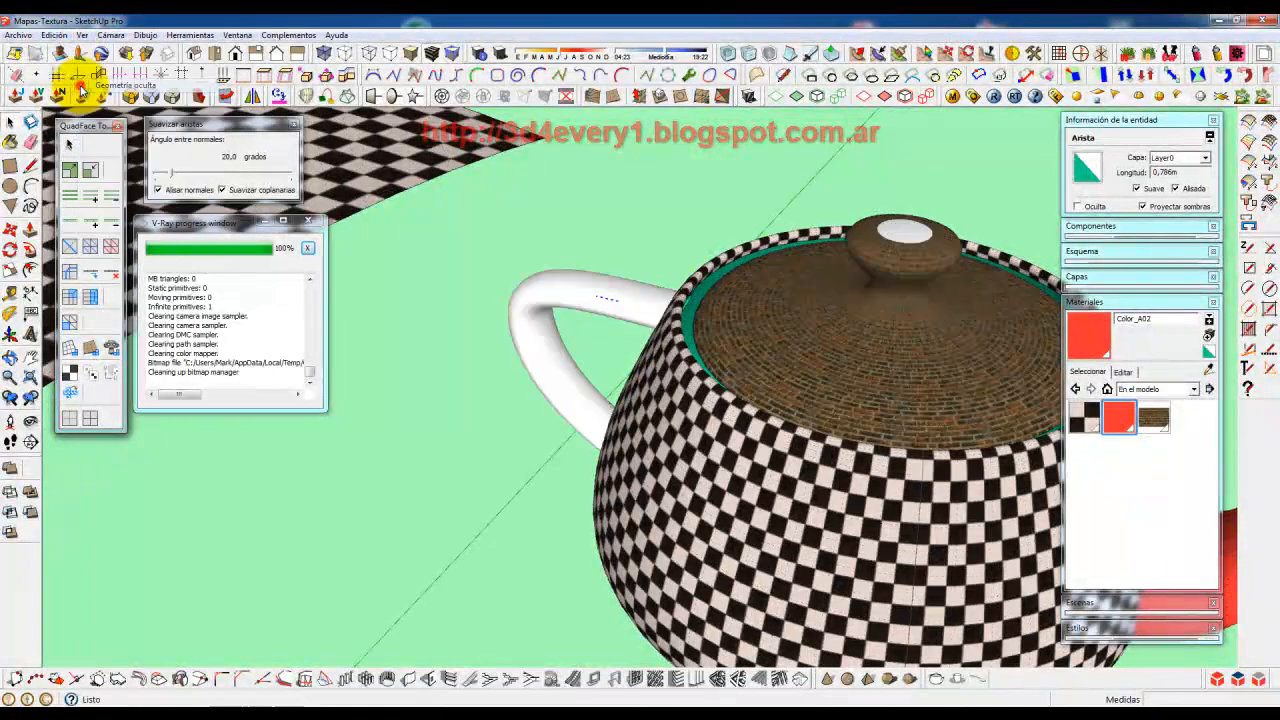
- Paint the teapot's entire handle surface with the red Color_A02 material and clear the selection
{"action": "left_click", "coordinate": [595, 332]}
{"action": "left_click", "coordinate": [607, 300]}
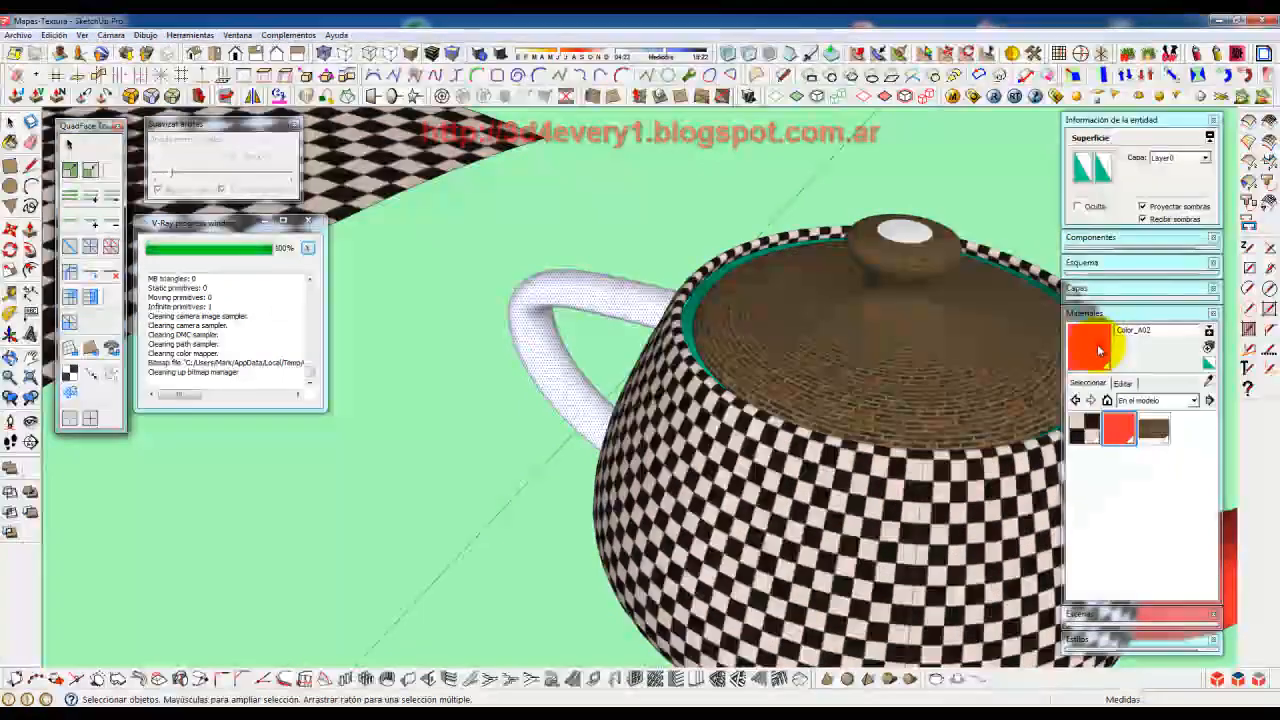
{"action": "key", "text": "b"}
{"action": "scroll", "coordinate": [577, 293], "scroll_direction": "down", "scroll_amount": 1}
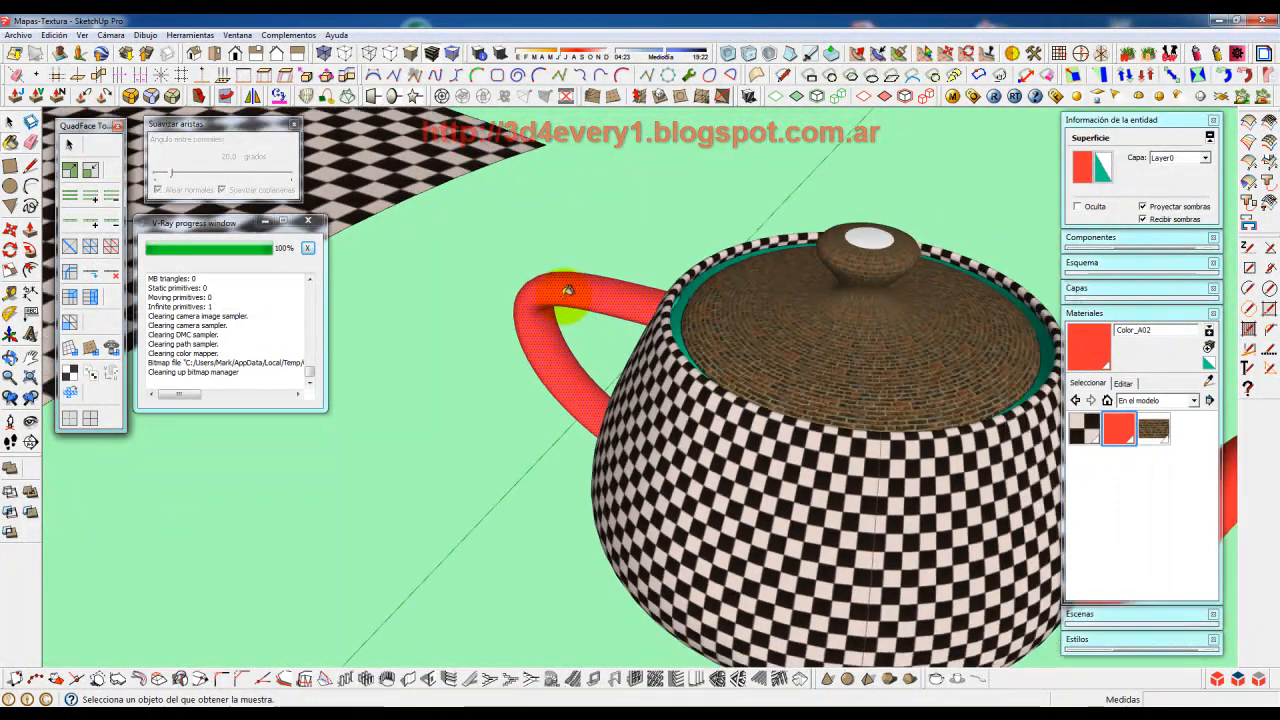
{"action": "key", "text": "space"}
{"action": "left_click", "coordinate": [483, 238]}
- Select the lid's surface at the knob and turn on hidden geometry to show its mesh edges
{"action": "middle_click_drag", "start_coordinate": [503, 274], "coordinate": [544, 276]}
{"action": "scroll", "coordinate": [545, 277], "scroll_direction": "down", "scroll_amount": 4}
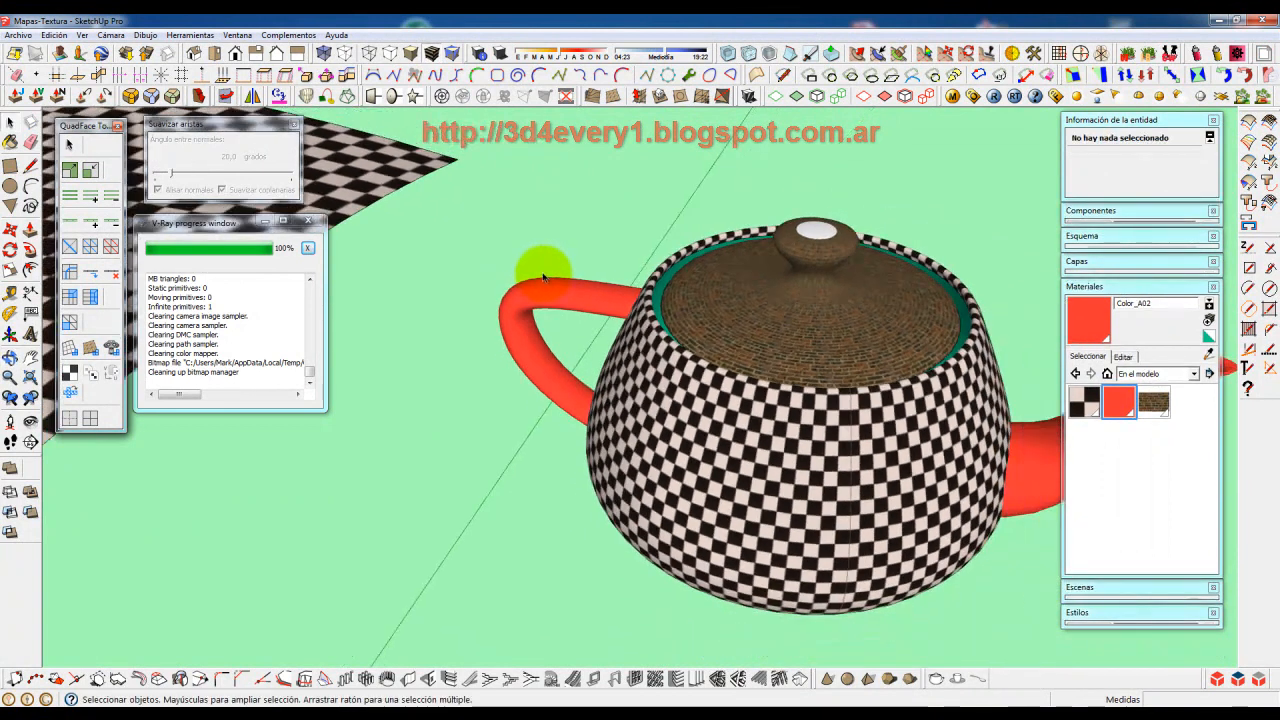
{"action": "middle_click_drag", "start_coordinate": [640, 338], "coordinate": [645, 345]}
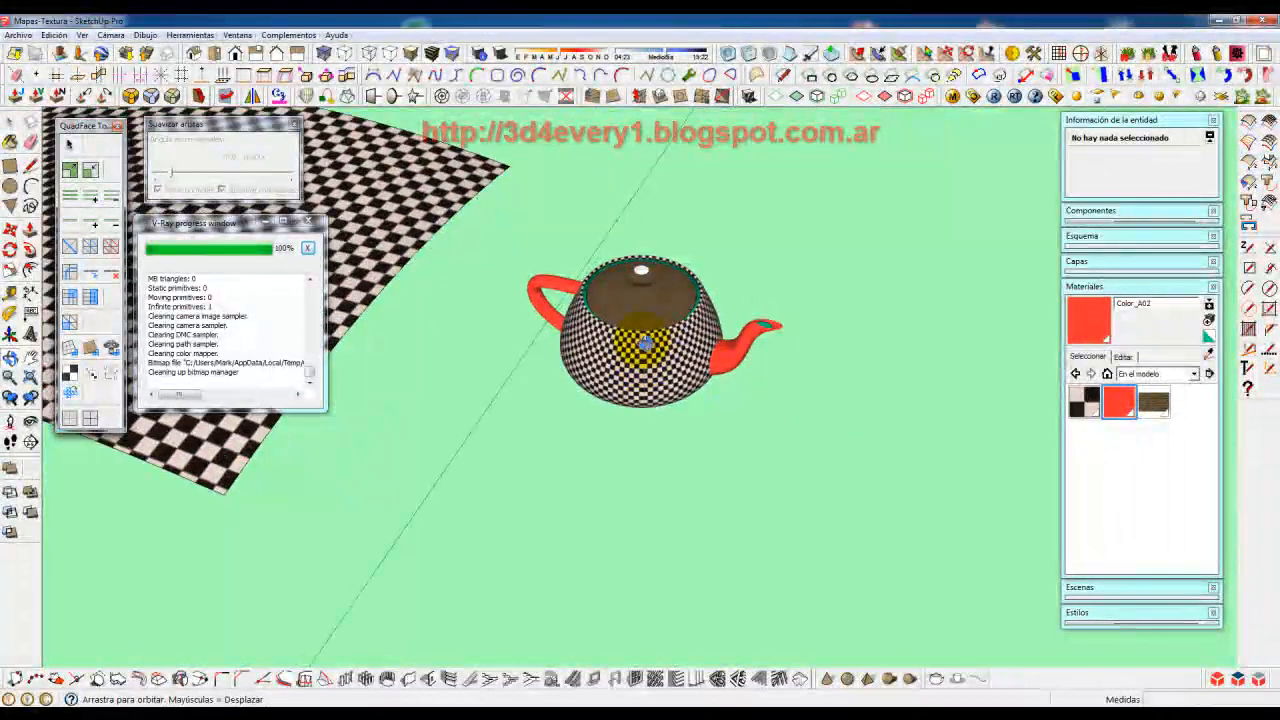
{"action": "scroll", "coordinate": [644, 285], "scroll_direction": "up", "scroll_amount": 5}
{"action": "mouse_move", "coordinate": [644, 288]}
{"action": "middle_mouse_down"}
{"action": "mouse_move", "coordinate": [646, 322]}
{"action": "mouse_move", "coordinate": [632, 296]}
{"action": "mouse_move", "coordinate": [643, 311]}
{"action": "middle_mouse_up"}
{"action": "scroll", "coordinate": [637, 280], "scroll_direction": "up", "scroll_amount": 2}
{"action": "scroll", "coordinate": [640, 294], "scroll_direction": "up", "scroll_amount": 2}
{"action": "scroll", "coordinate": [643, 311], "scroll_direction": "up", "scroll_amount": 1}
{"action": "scroll", "coordinate": [651, 308], "scroll_direction": "up", "scroll_amount": 3}
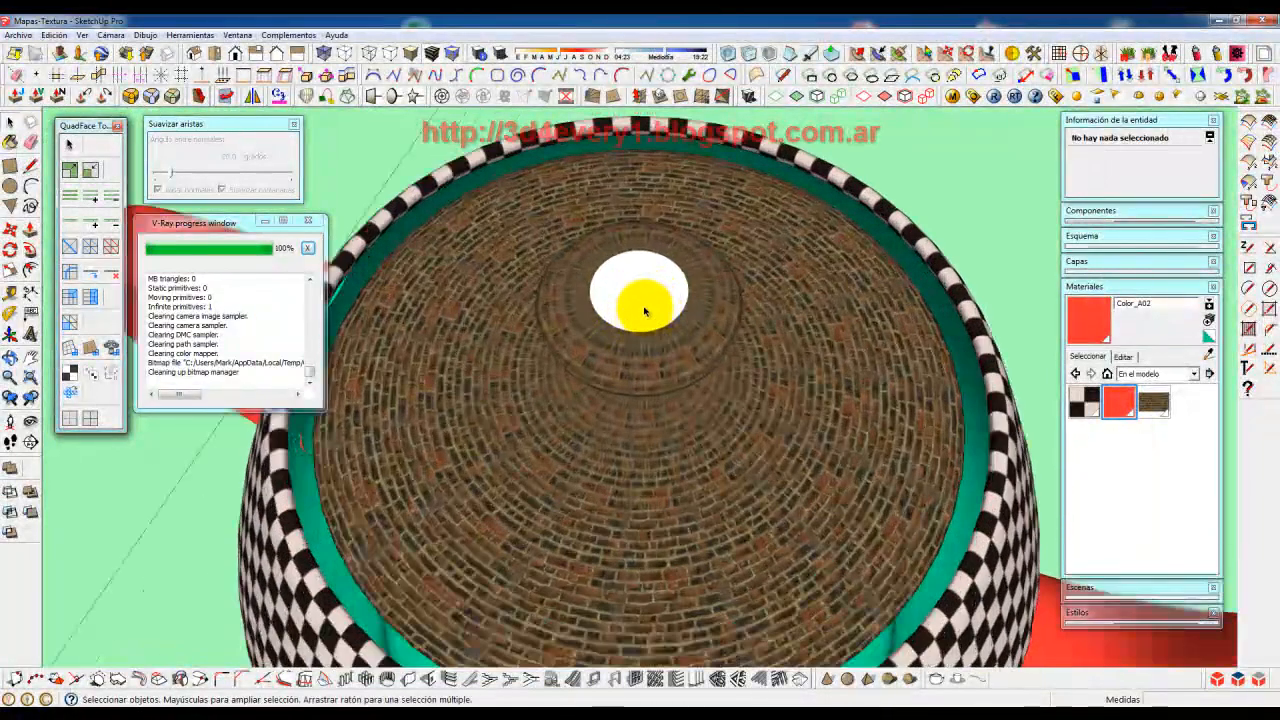
{"action": "scroll", "coordinate": [663, 343], "scroll_direction": "up", "scroll_amount": 3}
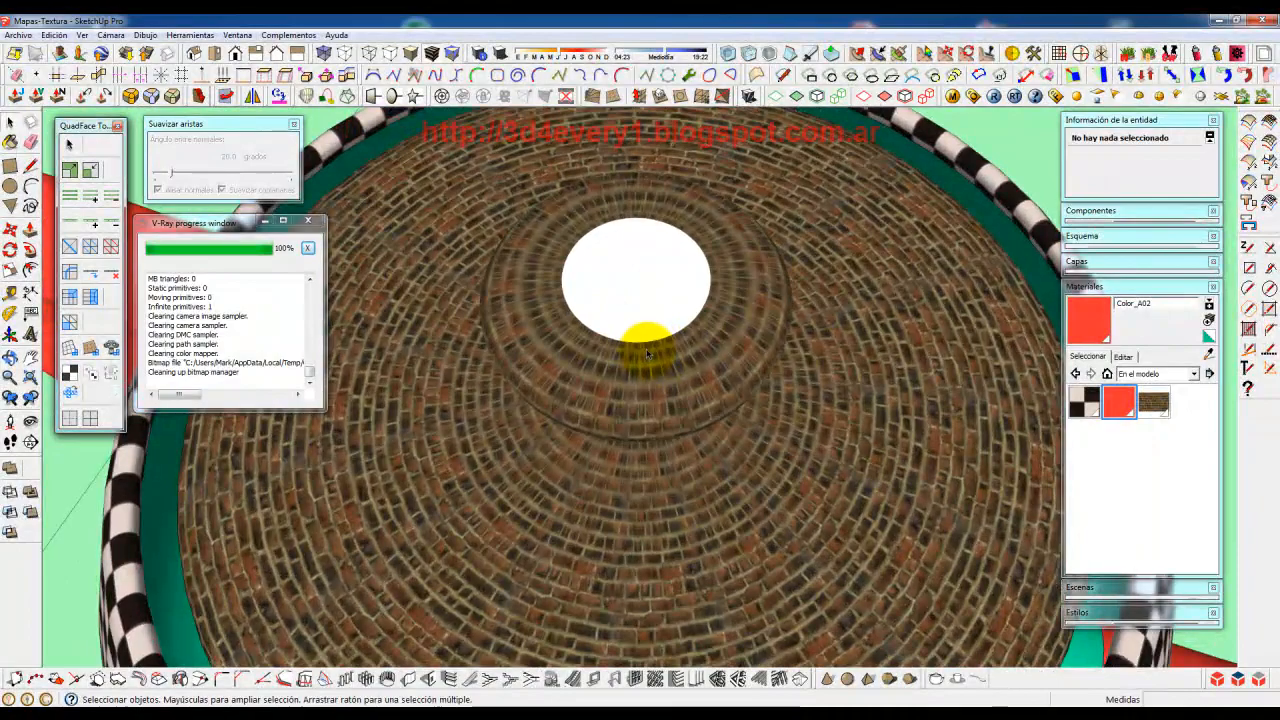
{"action": "scroll", "coordinate": [648, 345], "scroll_direction": "up", "scroll_amount": 2}
{"action": "scroll", "coordinate": [651, 363], "scroll_direction": "up", "scroll_amount": 1}
{"action": "left_click", "coordinate": [653, 365]}
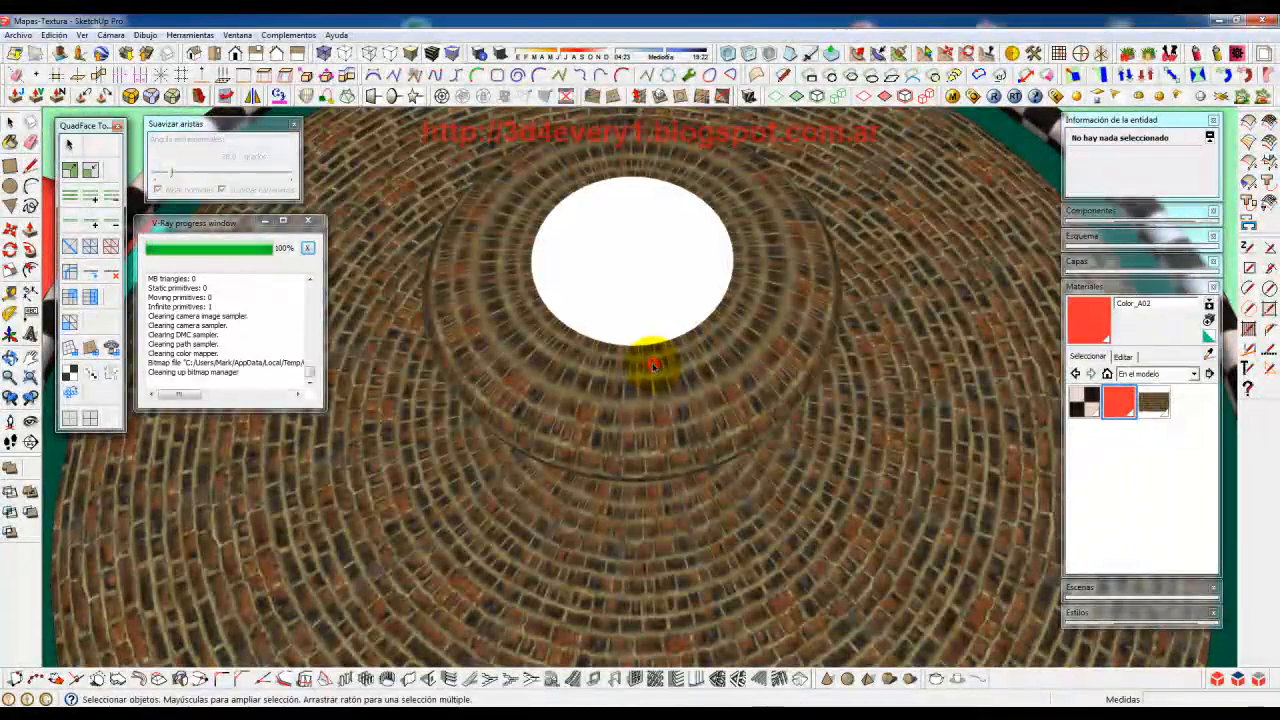
{"action": "left_click", "coordinate": [82, 37]}
{"action": "left_click", "coordinate": [87, 84]}
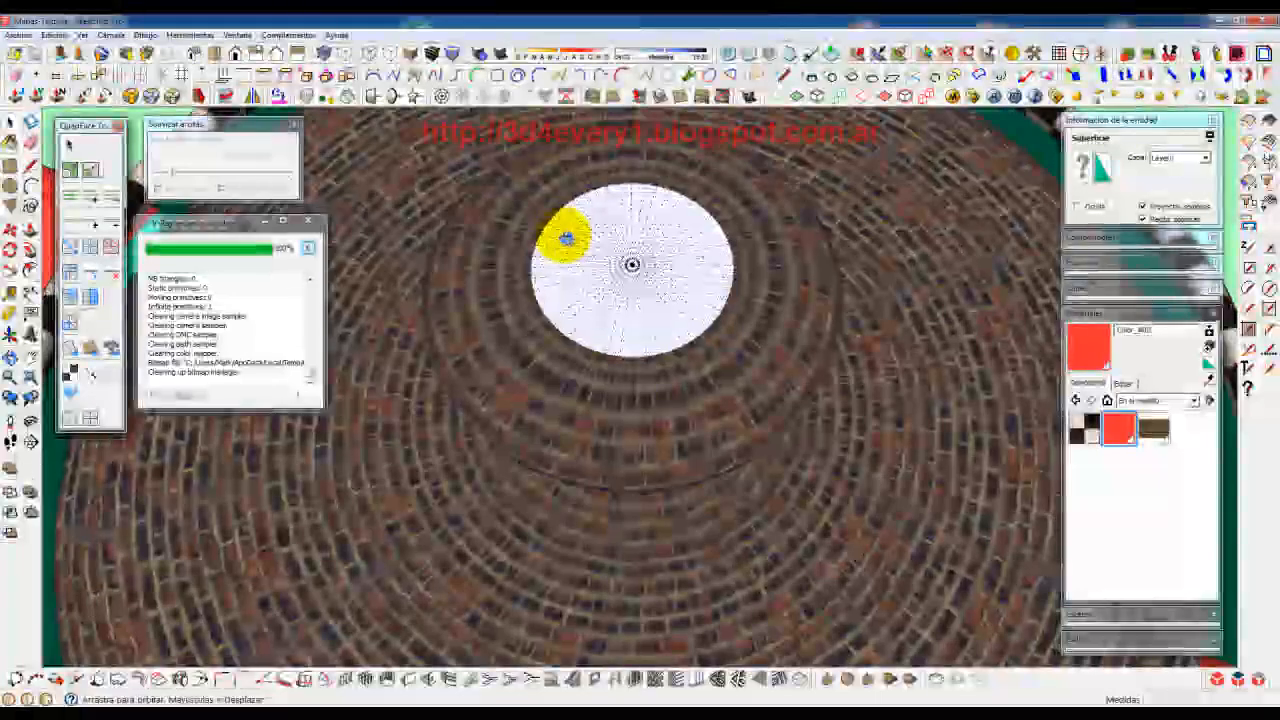
- Sample the dark brick material Ladrillos_oscuros_sin_pul from the bricks around the knob's unpainted top
{"action": "scroll", "coordinate": [600, 270], "scroll_direction": "up", "scroll_amount": 3}
{"action": "scroll", "coordinate": [663, 338], "scroll_direction": "up", "scroll_amount": 2}
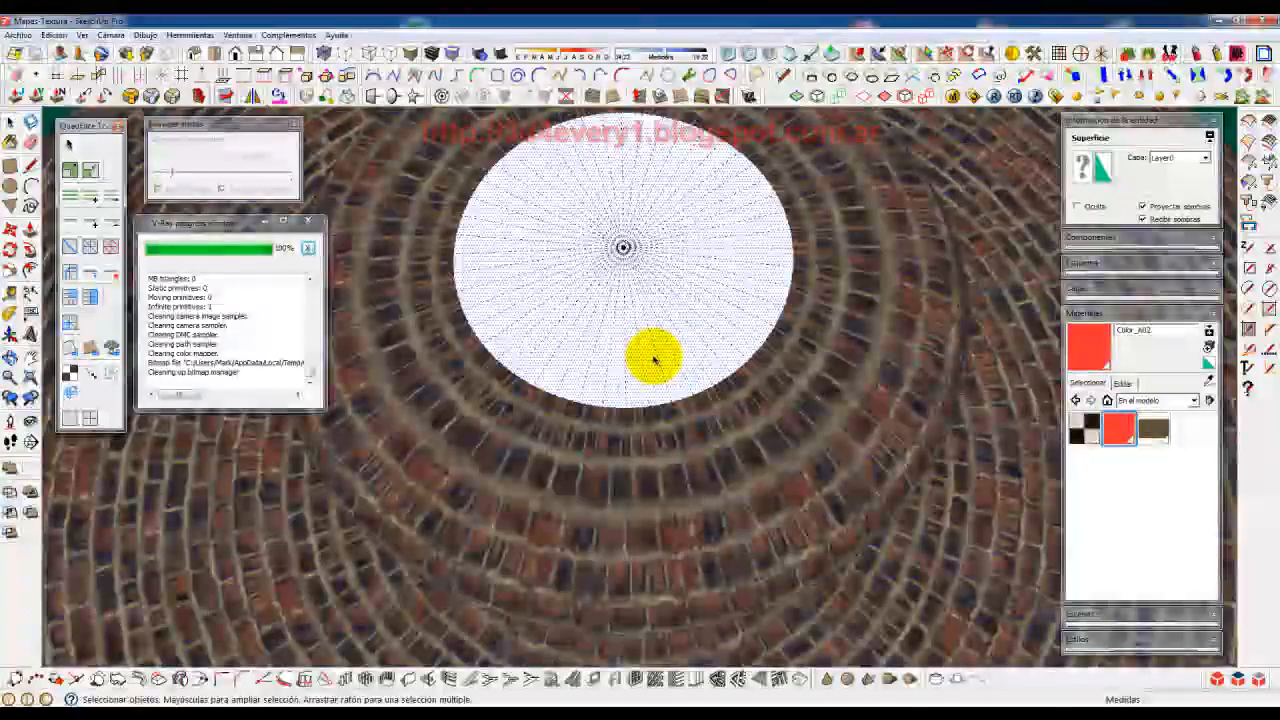
{"action": "scroll", "coordinate": [700, 315], "scroll_direction": "down", "scroll_amount": 3}
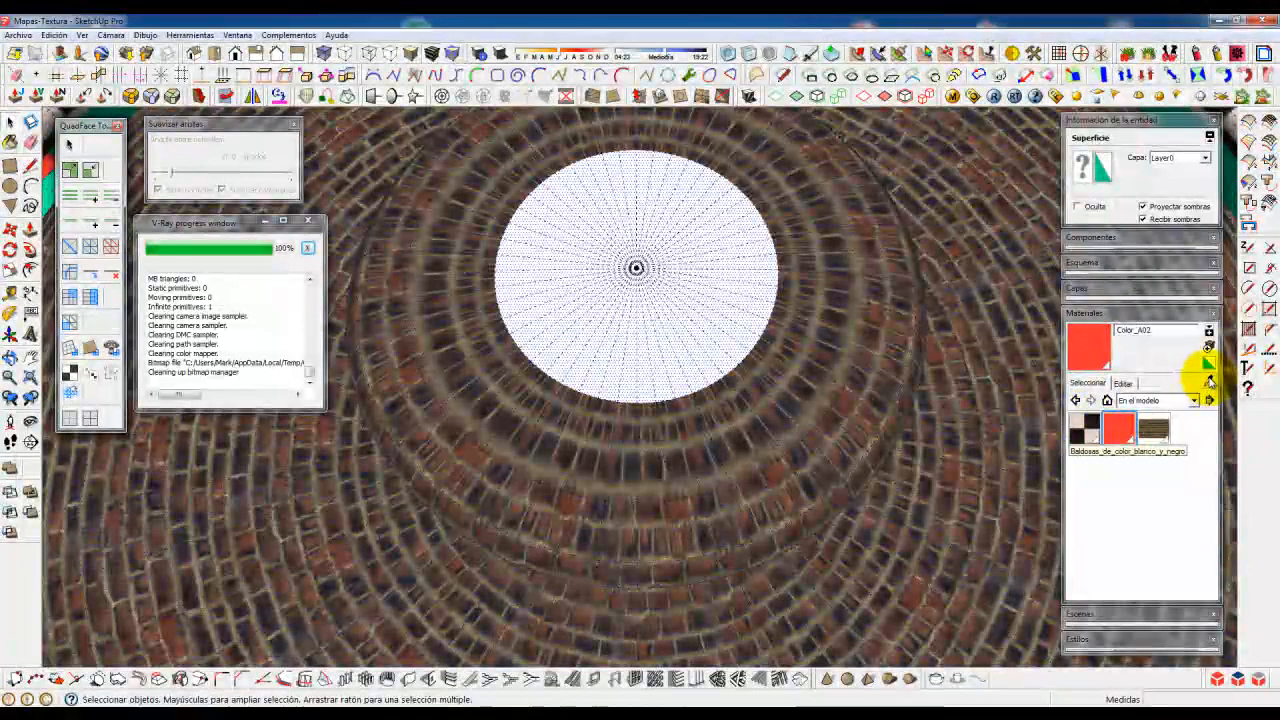
{"action": "left_click", "coordinate": [668, 405]}
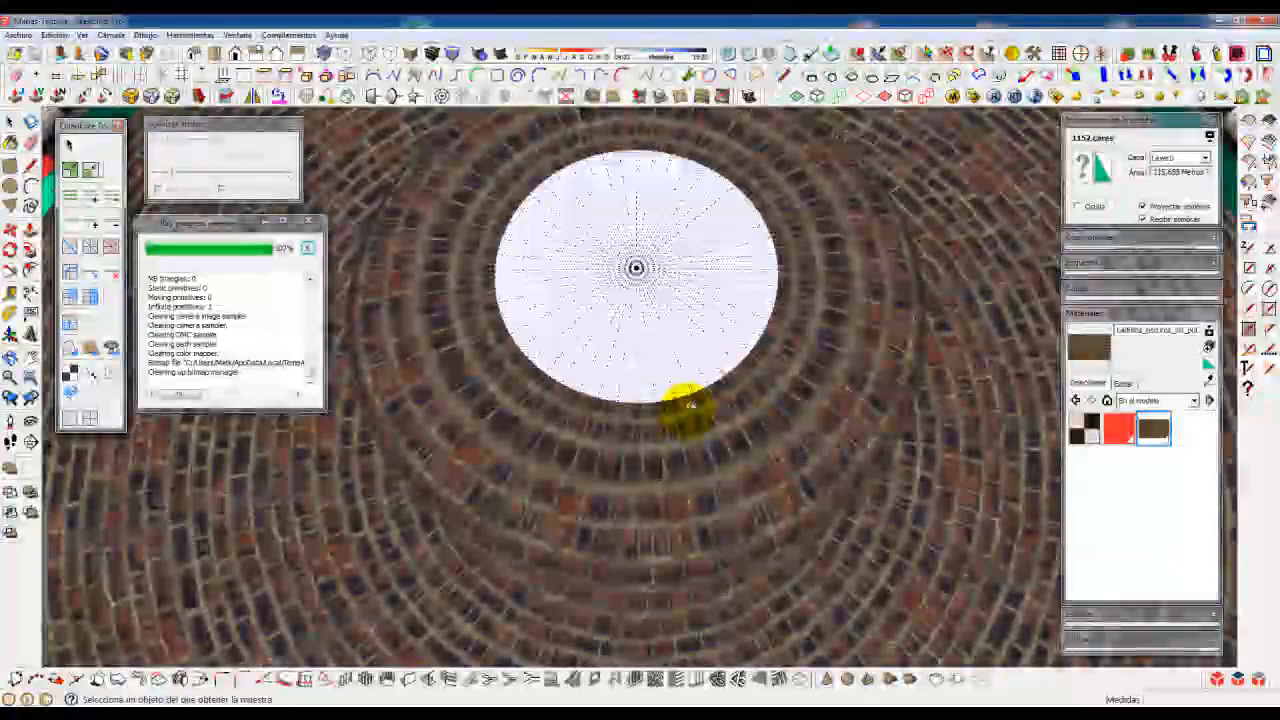
{"action": "left_click", "coordinate": [790, 403]}
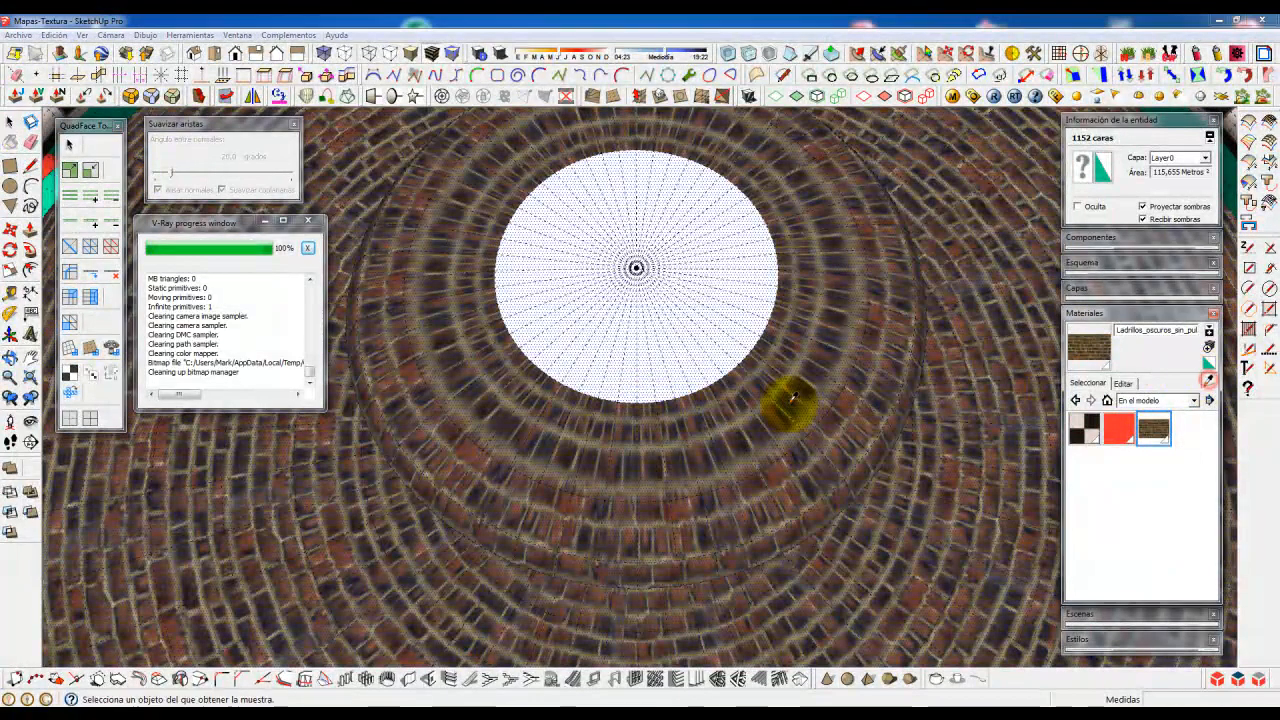
- Try to paint all the selected lid faces with the sampled brick material, and undo the fill
{"action": "left_click", "coordinate": [649, 406]}
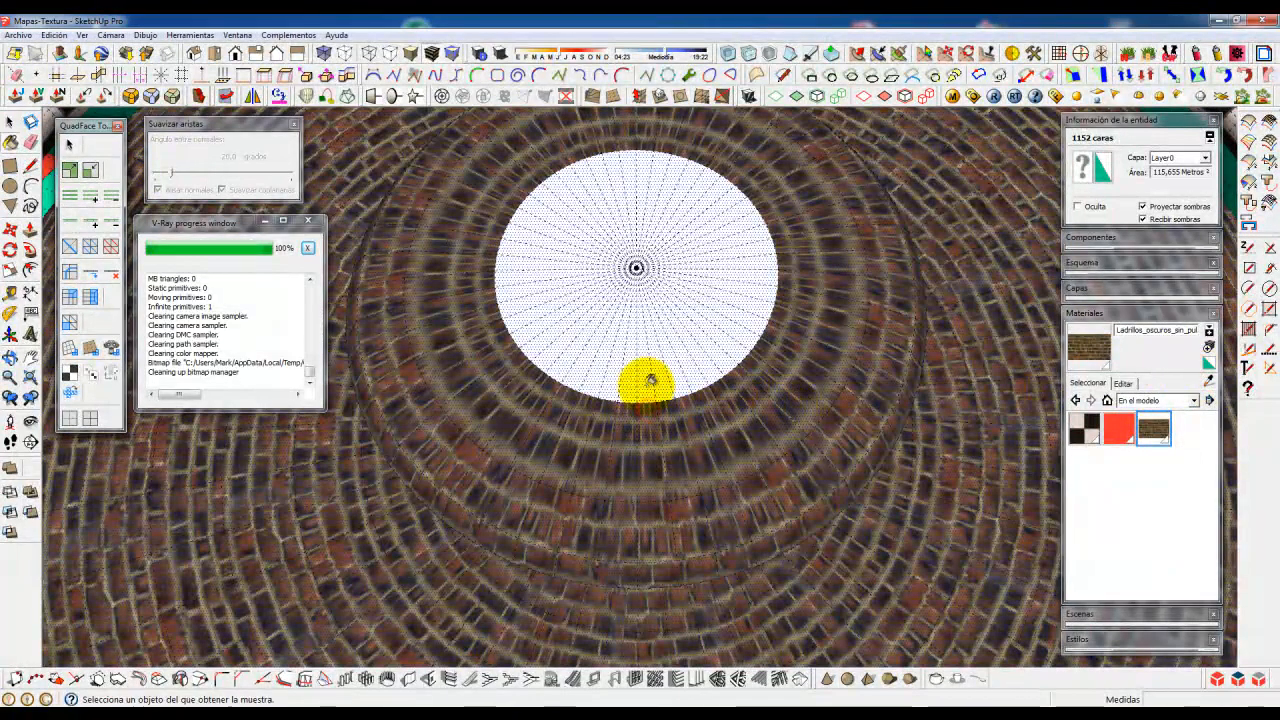
{"action": "left_click", "coordinate": [651, 380]}
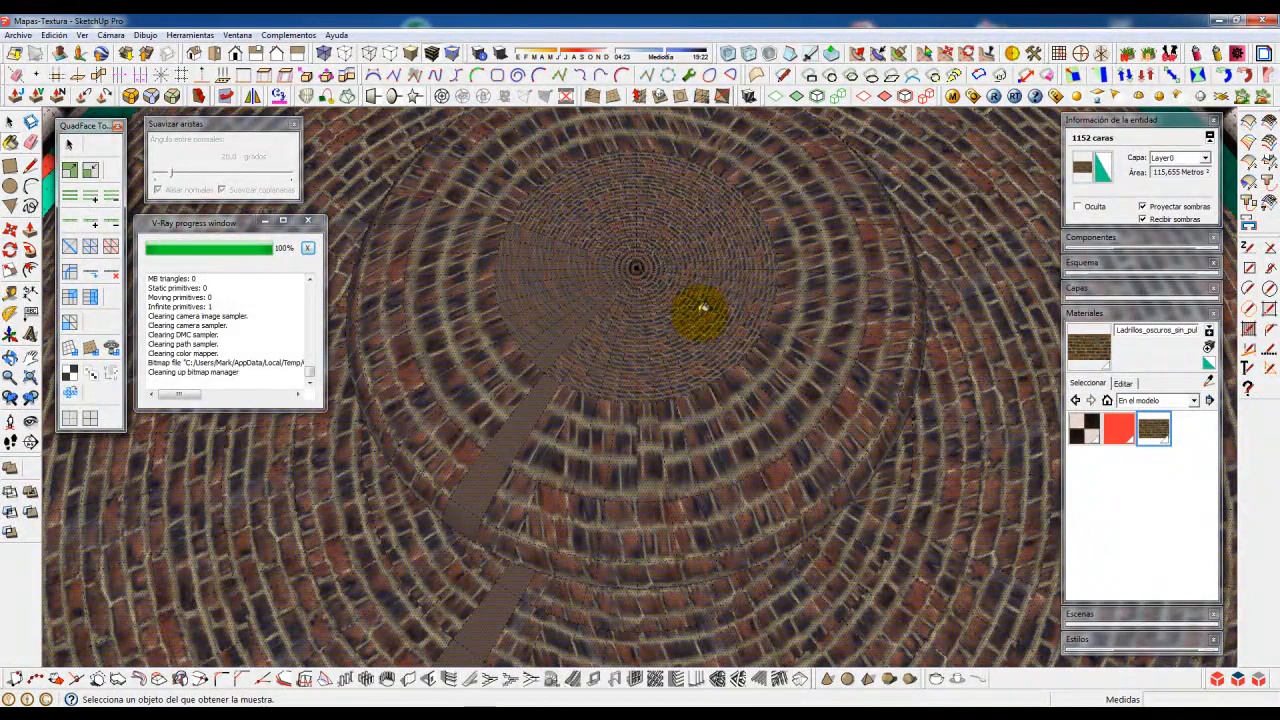
{"action": "key", "text": "ctrl+z"}
- Select a single wedge-shaped face on the knob's white top and paint it with the dark brick material
{"action": "middle_click_drag", "start_coordinate": [666, 314], "coordinate": [655, 330]}
{"action": "scroll", "coordinate": [654, 331], "scroll_direction": "up", "scroll_amount": 1}
{"action": "key", "text": "space"}
{"action": "left_click", "coordinate": [645, 374]}
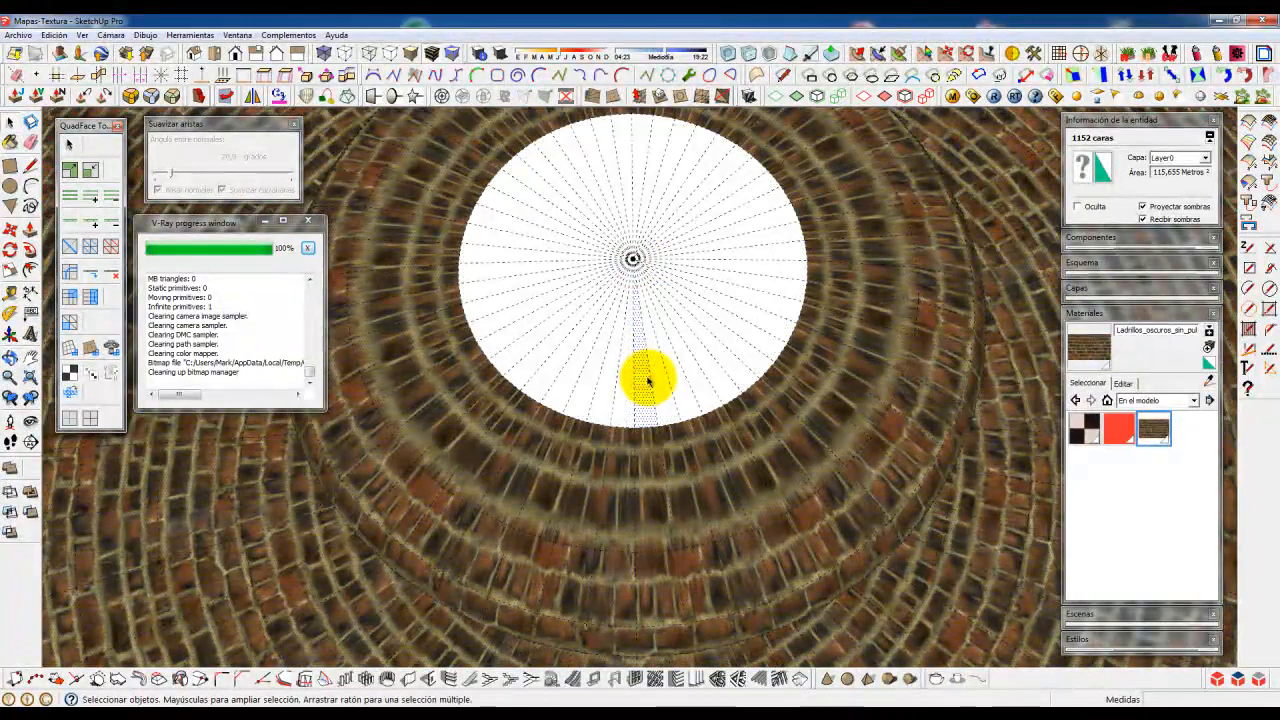
{"action": "scroll", "coordinate": [645, 432], "scroll_direction": "up", "scroll_amount": 1}
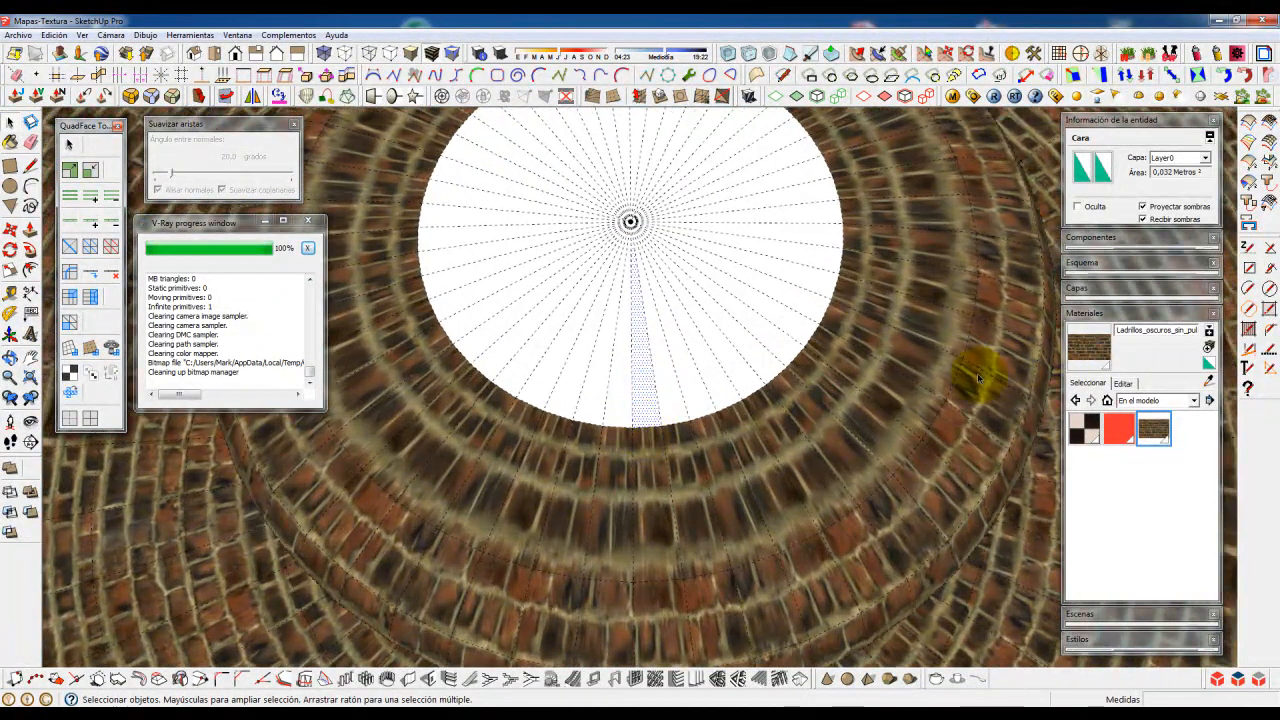
{"action": "left_click", "coordinate": [648, 441]}
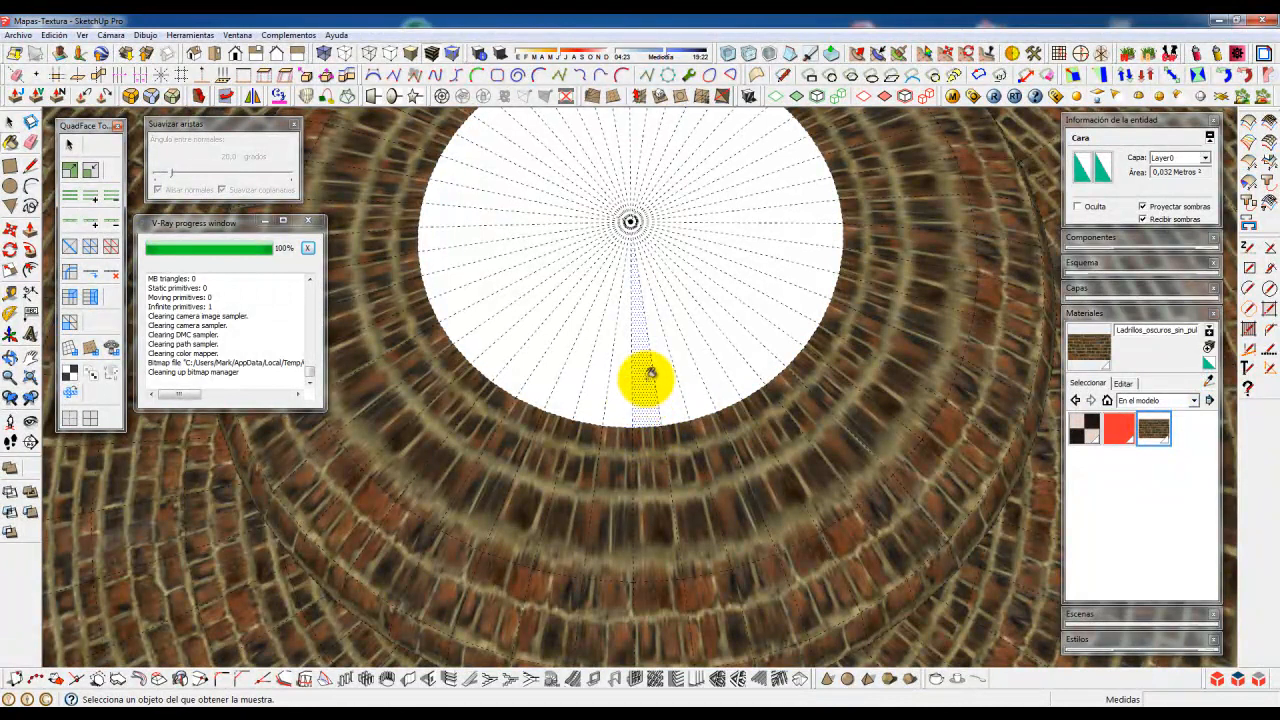
{"action": "mouse_move", "coordinate": [652, 438]}
{"action": "middle_mouse_down"}
{"action": "mouse_move", "coordinate": [680, 449]}
{"action": "mouse_move", "coordinate": [686, 427]}
{"action": "middle_mouse_up"}
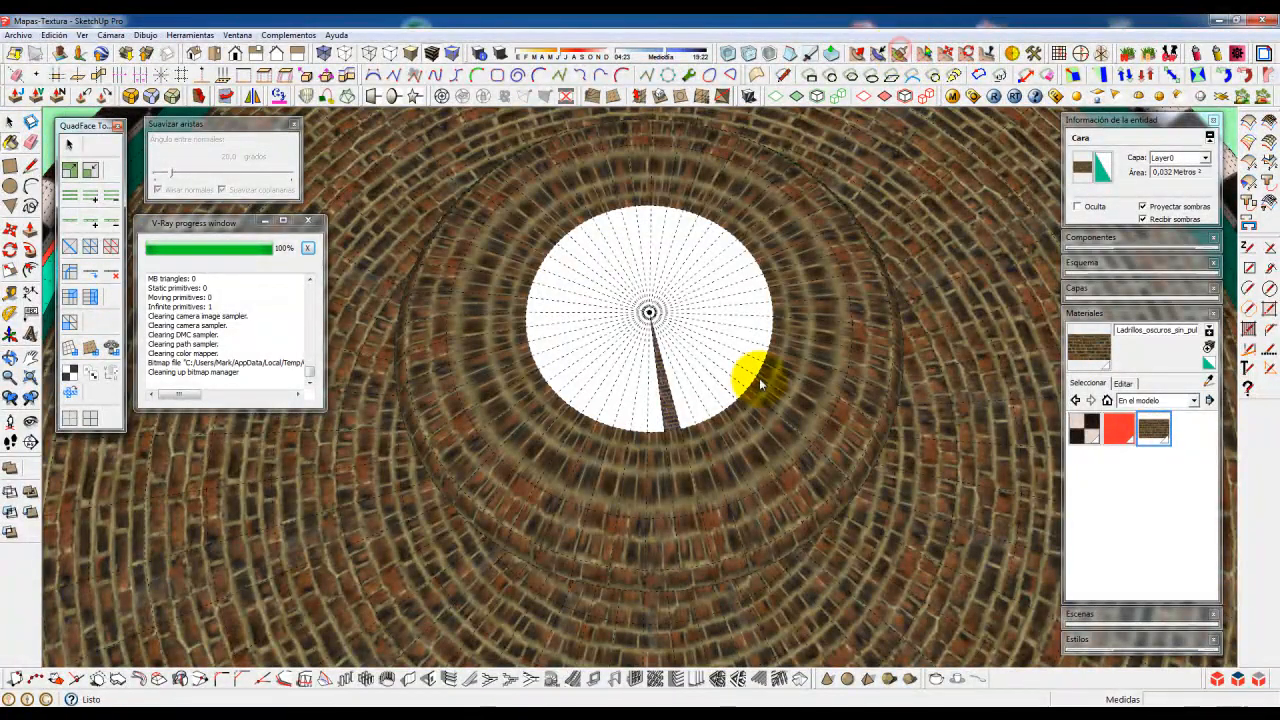
- Sample the material and UVs from a brick face with the paint brush tool and clear the face selection
{"action": "left_click", "coordinate": [692, 434], "text": "alt"}
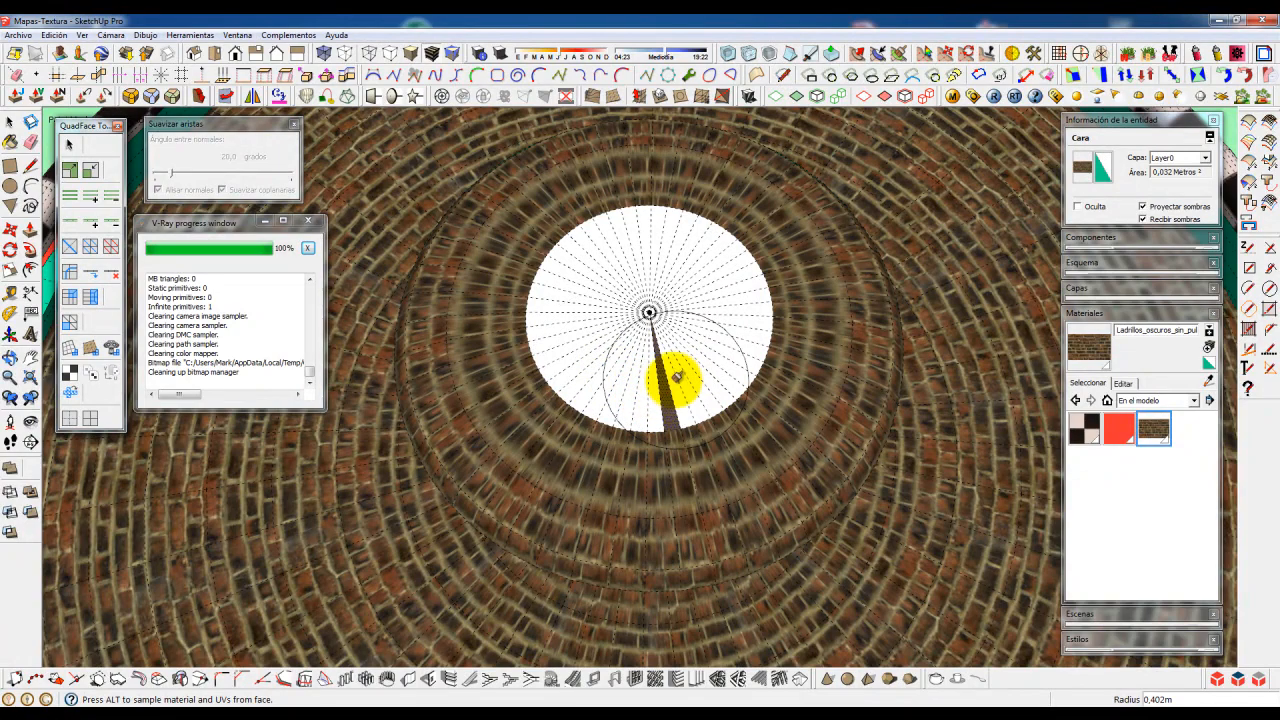
{"action": "key", "text": "space"}
{"action": "scroll", "coordinate": [714, 337], "scroll_direction": "down", "scroll_amount": 5}
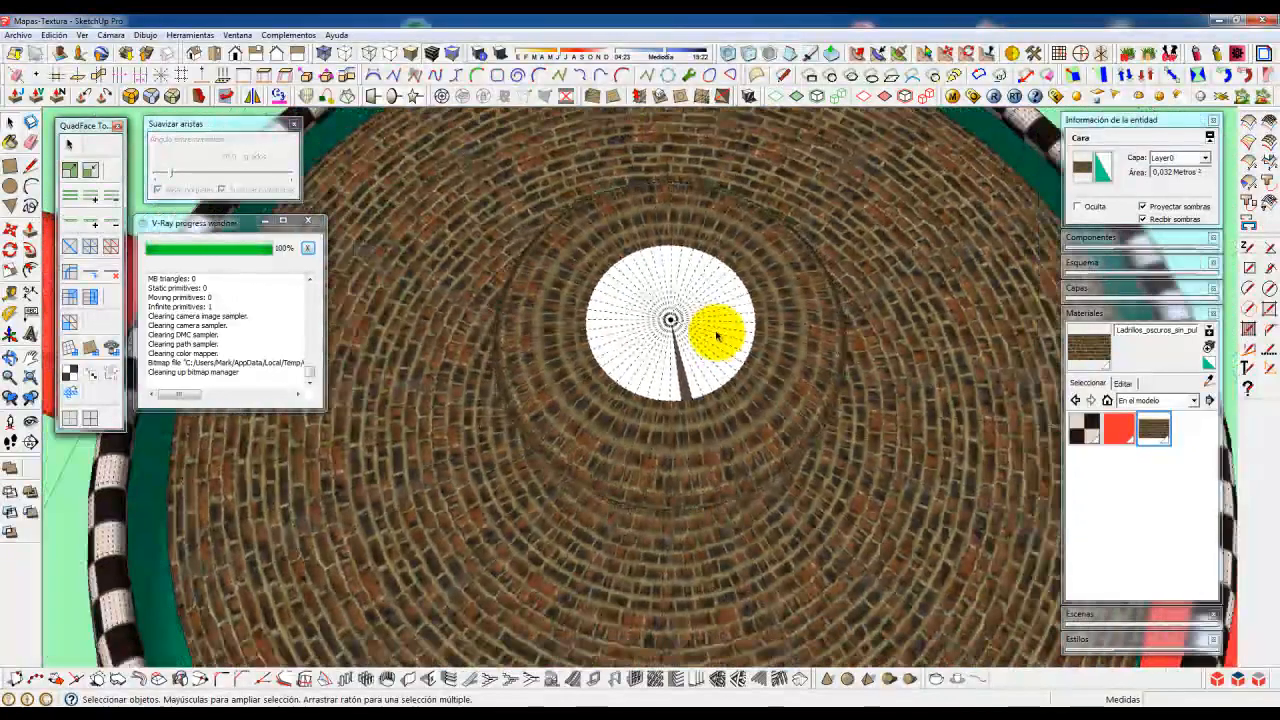
{"action": "scroll", "coordinate": [716, 336], "scroll_direction": "down", "scroll_amount": 2}
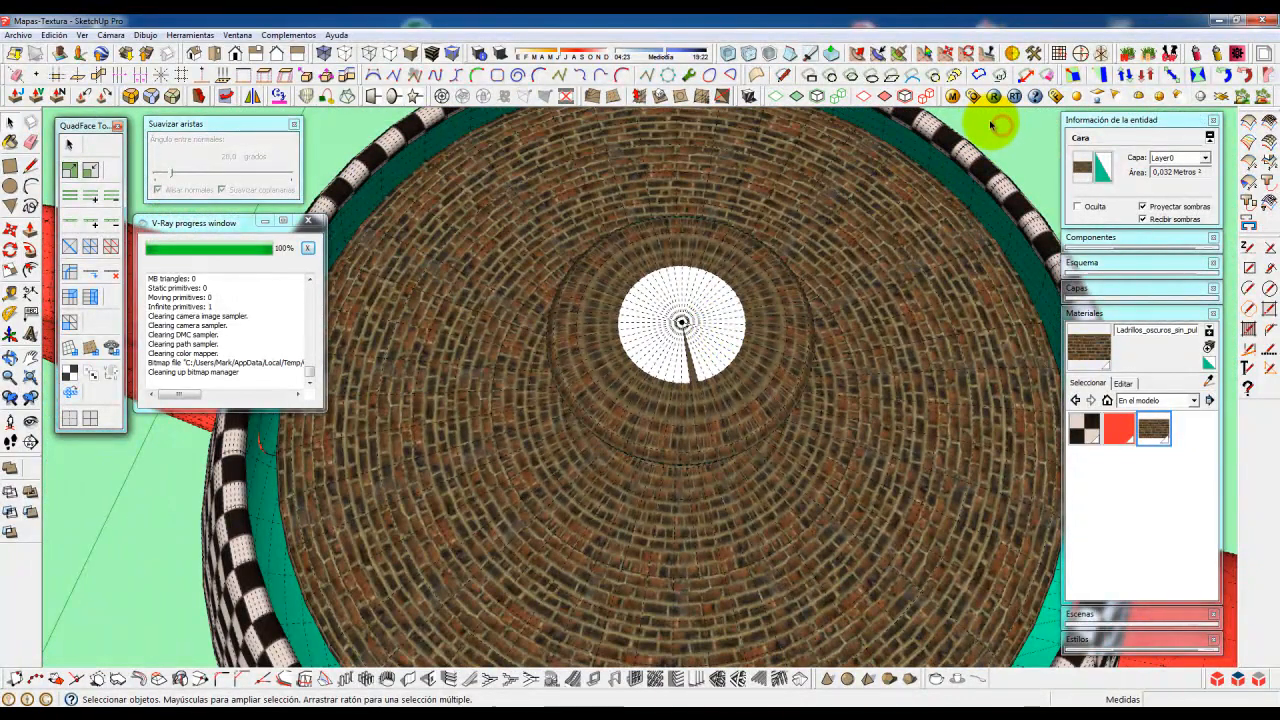
{"action": "left_click", "coordinate": [650, 386]}
- Brush the brick material with its UVs over all remaining white wedges of the knob's top
{"action": "scroll", "coordinate": [695, 365], "scroll_direction": "up", "scroll_amount": 4}
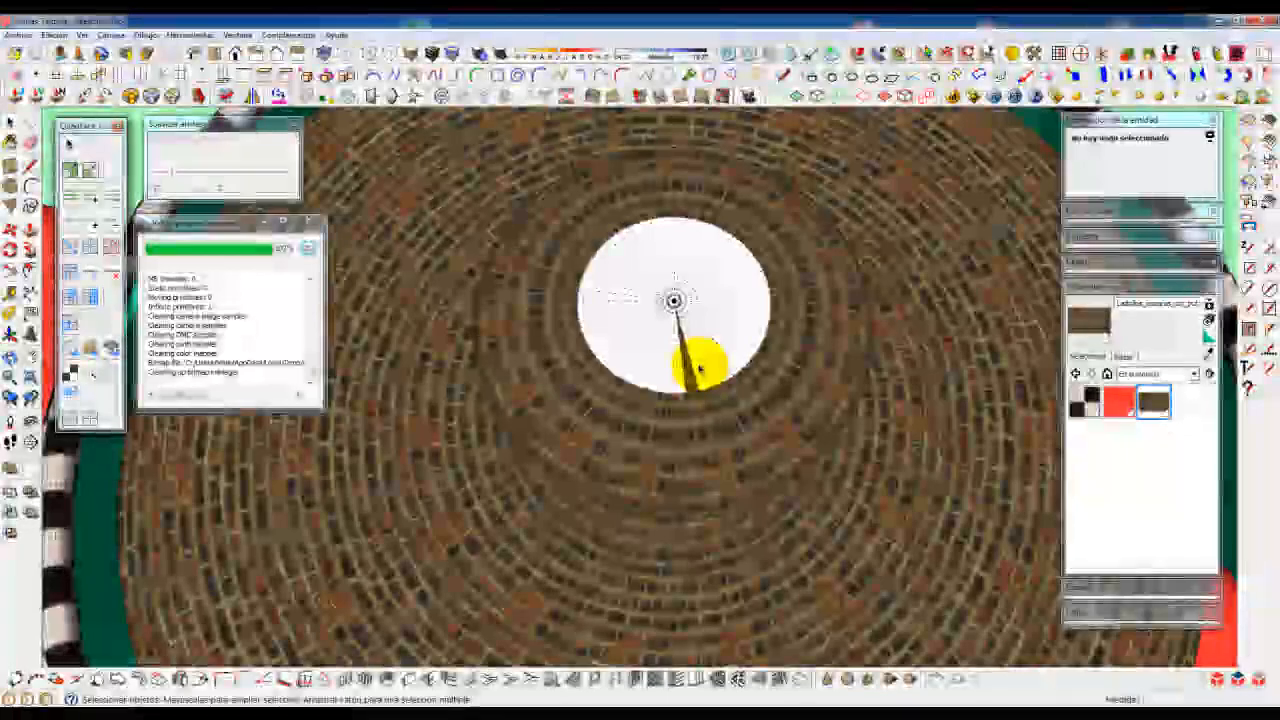
{"action": "scroll", "coordinate": [693, 370], "scroll_direction": "up", "scroll_amount": 1}
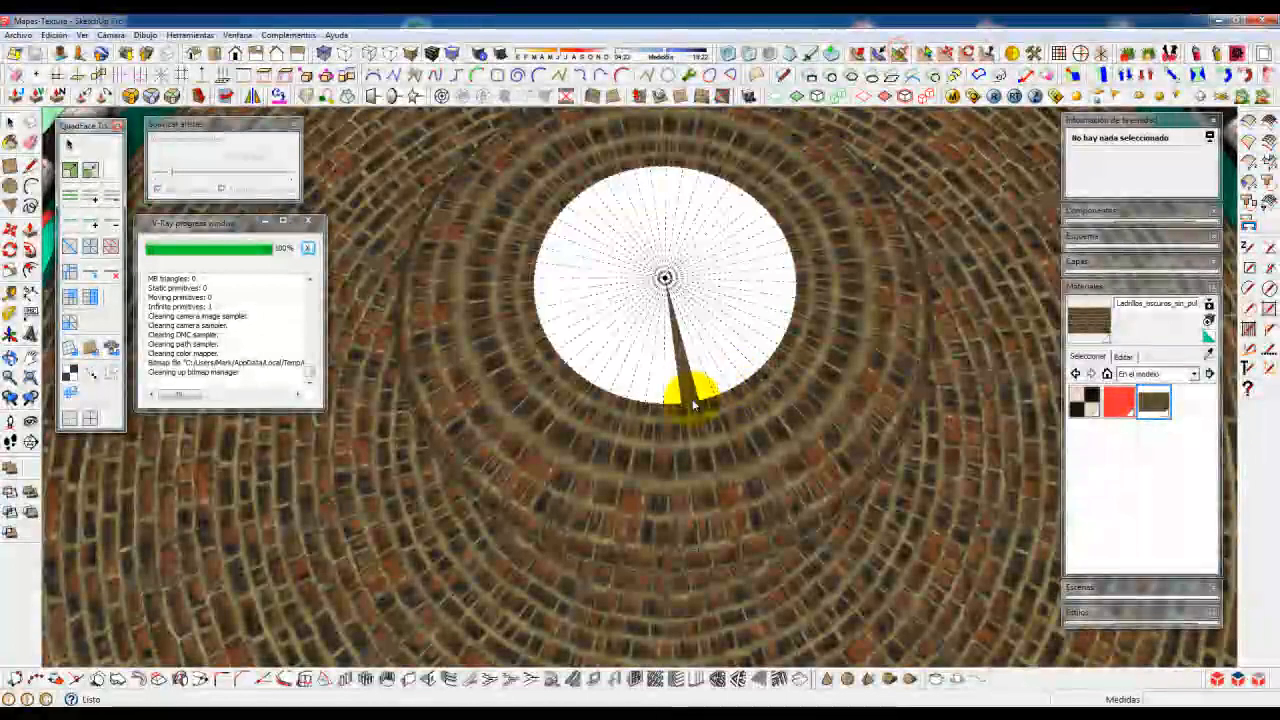
{"action": "left_click", "coordinate": [900, 52]}
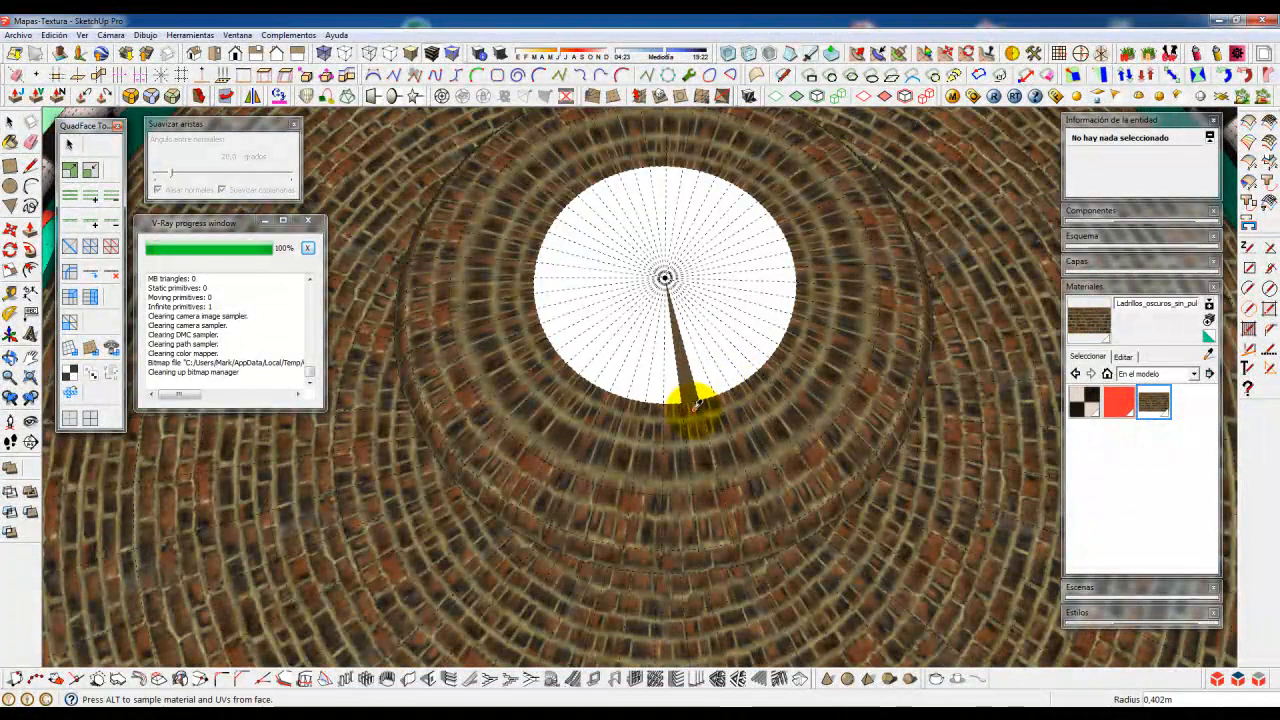
{"action": "mouse_move", "coordinate": [708, 368]}
{"action": "left_mouse_down"}
{"action": "mouse_move", "coordinate": [723, 323]}
{"action": "mouse_move", "coordinate": [706, 246]}
{"action": "mouse_move", "coordinate": [677, 217]}
{"action": "mouse_move", "coordinate": [612, 243]}
{"action": "left_mouse_up"}
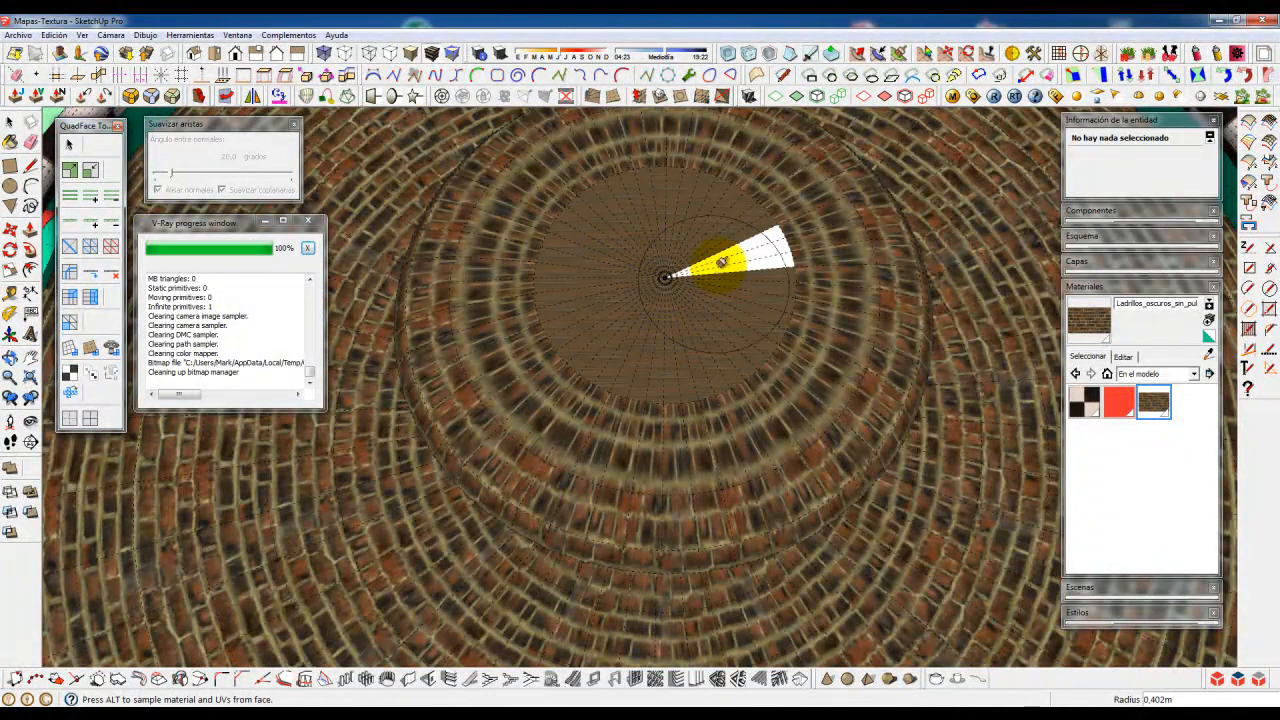
{"action": "middle_click_drag", "start_coordinate": [720, 252], "coordinate": [684, 368]}
{"action": "scroll", "coordinate": [686, 372], "scroll_direction": "down", "scroll_amount": 6}
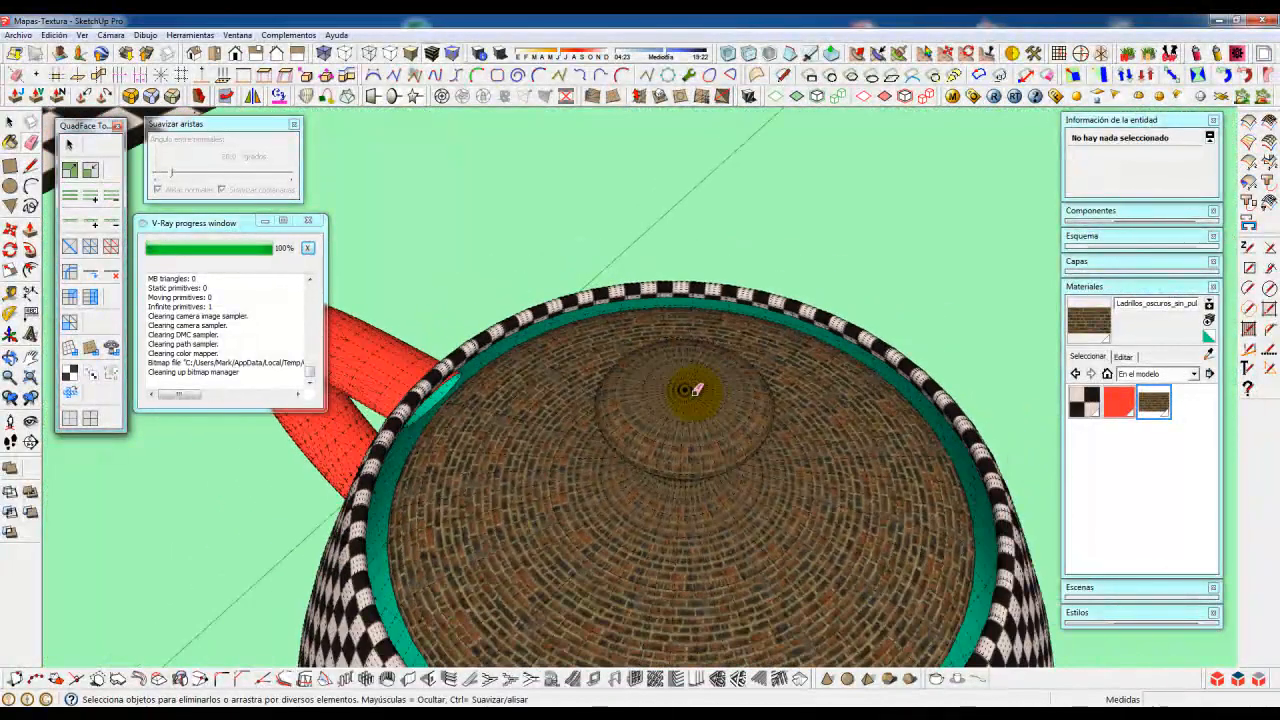
{"action": "key", "text": "space"}
{"action": "left_click", "coordinate": [909, 303]}
- Examine the brick mapping on the lid and its knob from different angles and distances
{"action": "scroll", "coordinate": [605, 400], "scroll_direction": "down", "scroll_amount": 2}
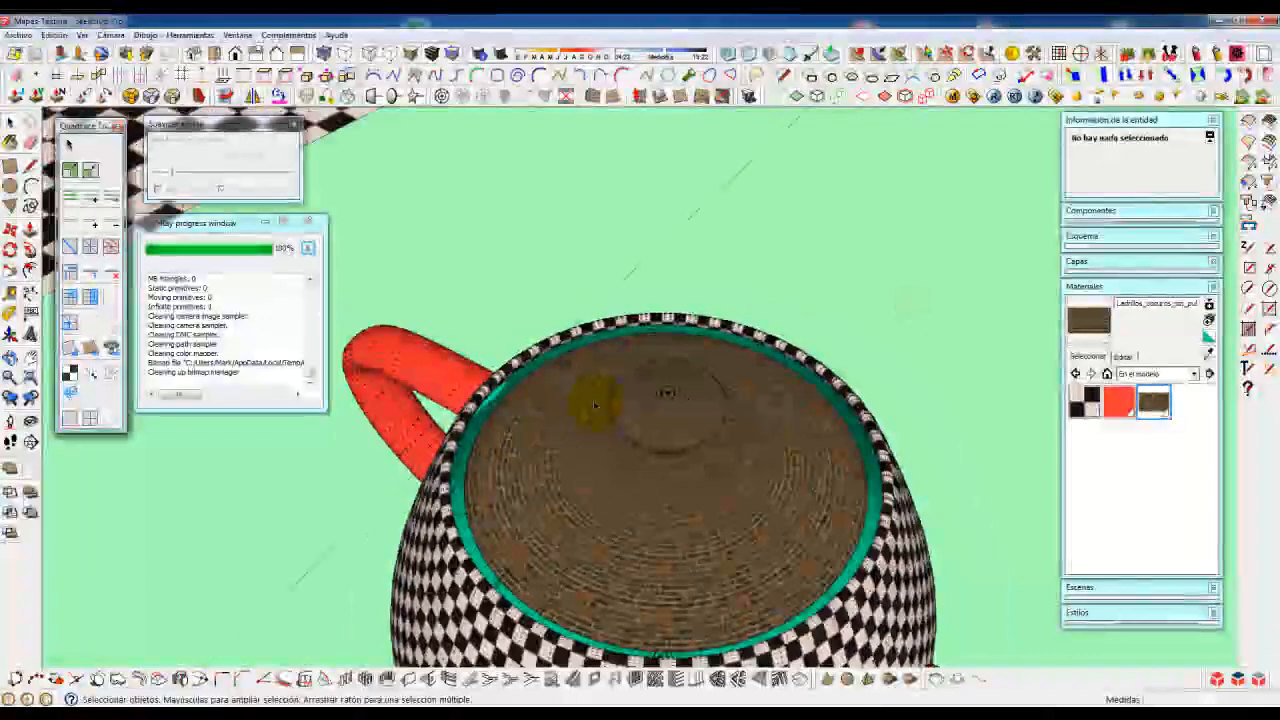
{"action": "middle_click_drag", "start_coordinate": [693, 465], "coordinate": [650, 372]}
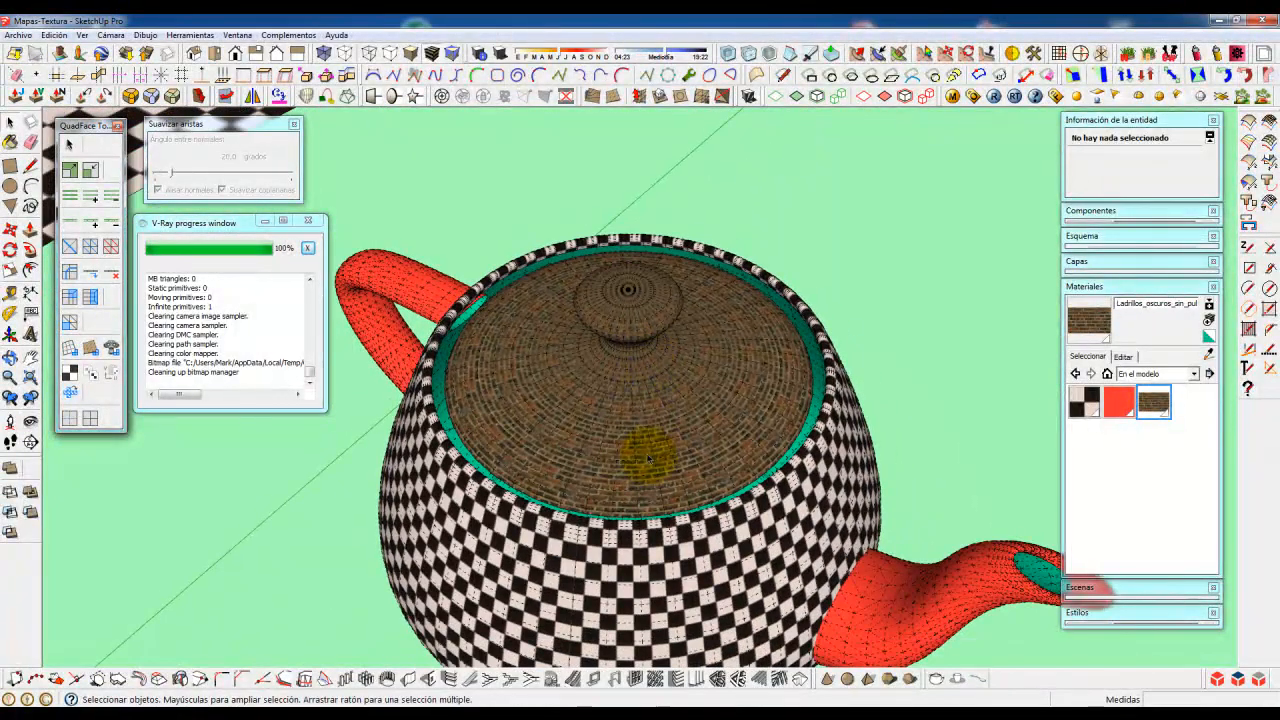
{"action": "scroll", "coordinate": [630, 292], "scroll_direction": "up", "scroll_amount": 4}
{"action": "scroll", "coordinate": [632, 292], "scroll_direction": "up", "scroll_amount": 4}
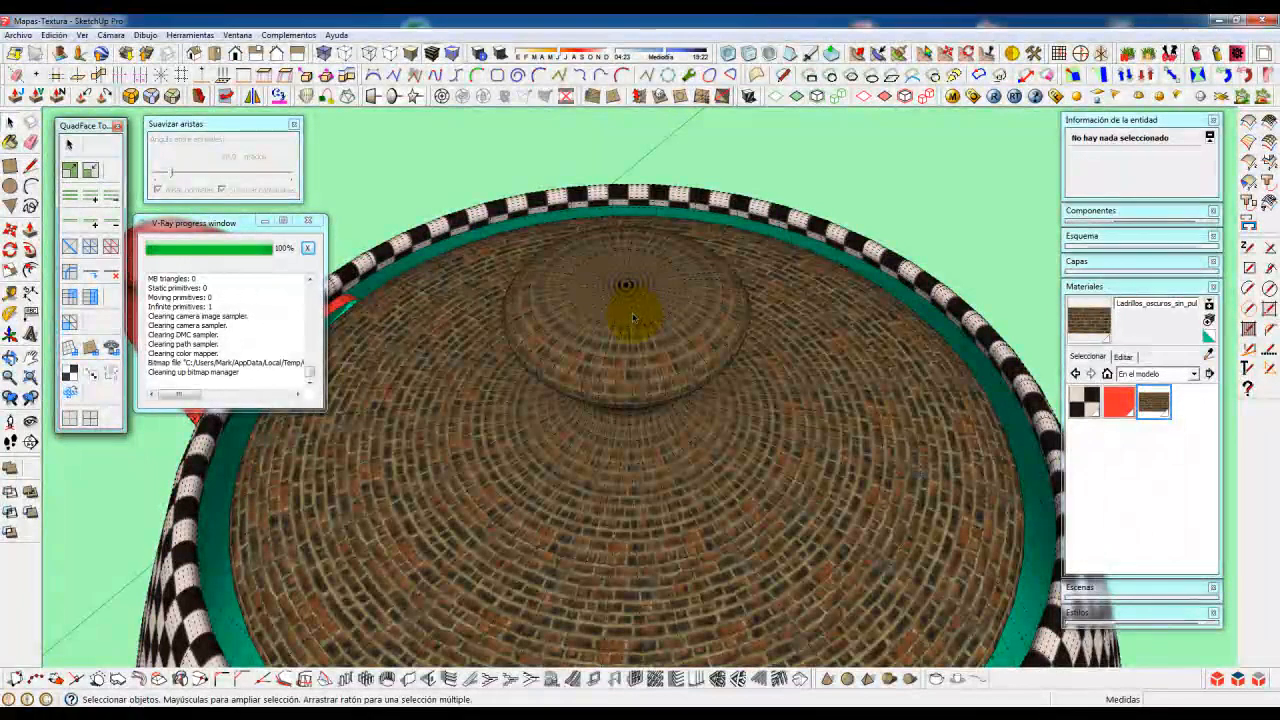
{"action": "scroll", "coordinate": [628, 316], "scroll_direction": "down", "scroll_amount": 3}
{"action": "middle_click_drag", "start_coordinate": [628, 318], "coordinate": [624, 346]}
{"action": "scroll", "coordinate": [622, 348], "scroll_direction": "down", "scroll_amount": 4}
{"action": "middle_click_drag", "start_coordinate": [605, 455], "coordinate": [614, 366]}
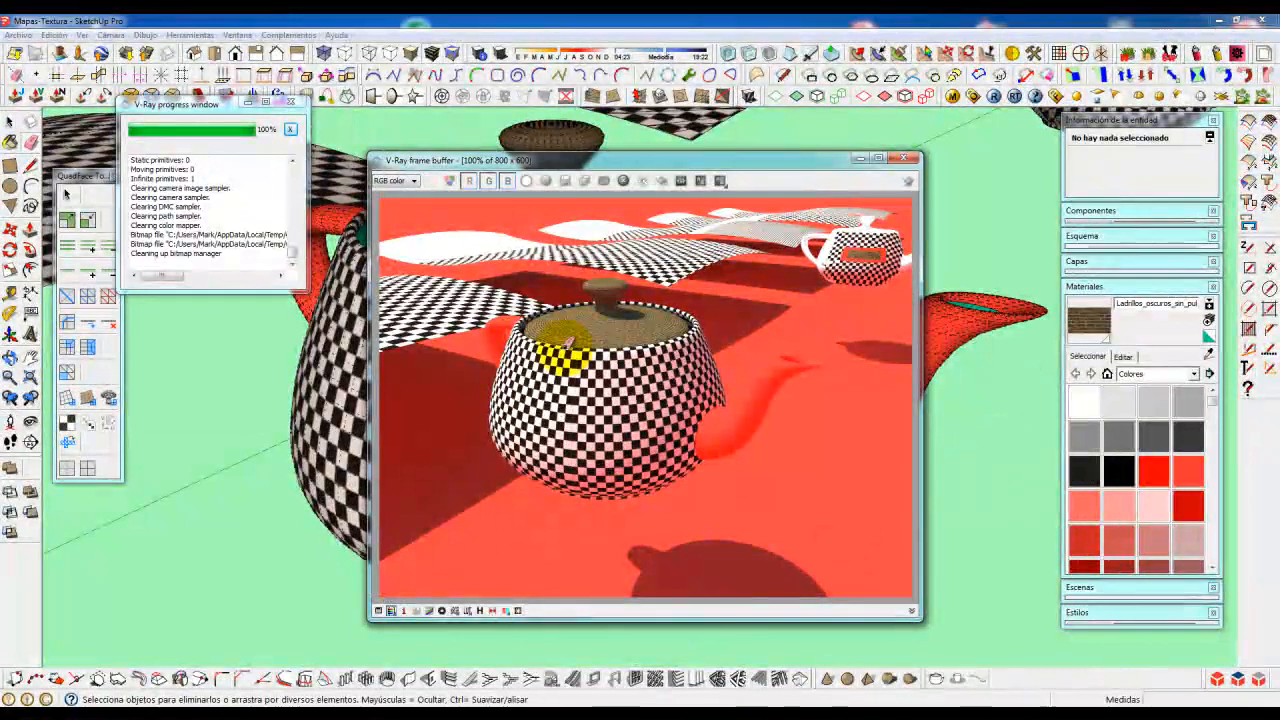
- Close the V-Ray frame buffer with the finished render and examine the tiled teapot body in the model
{"action": "left_click", "coordinate": [9, 121]}
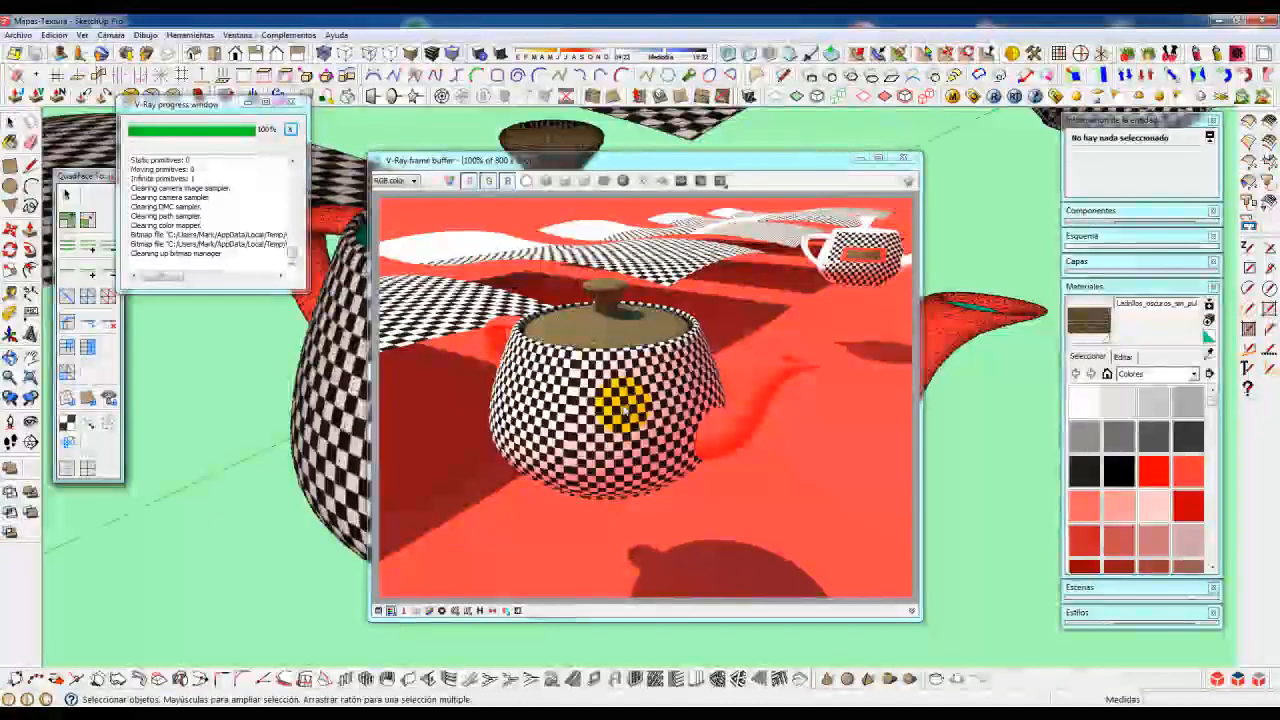
{"action": "left_click_drag", "start_coordinate": [816, 163], "coordinate": [829, 163]}
{"action": "left_click", "coordinate": [918, 155]}
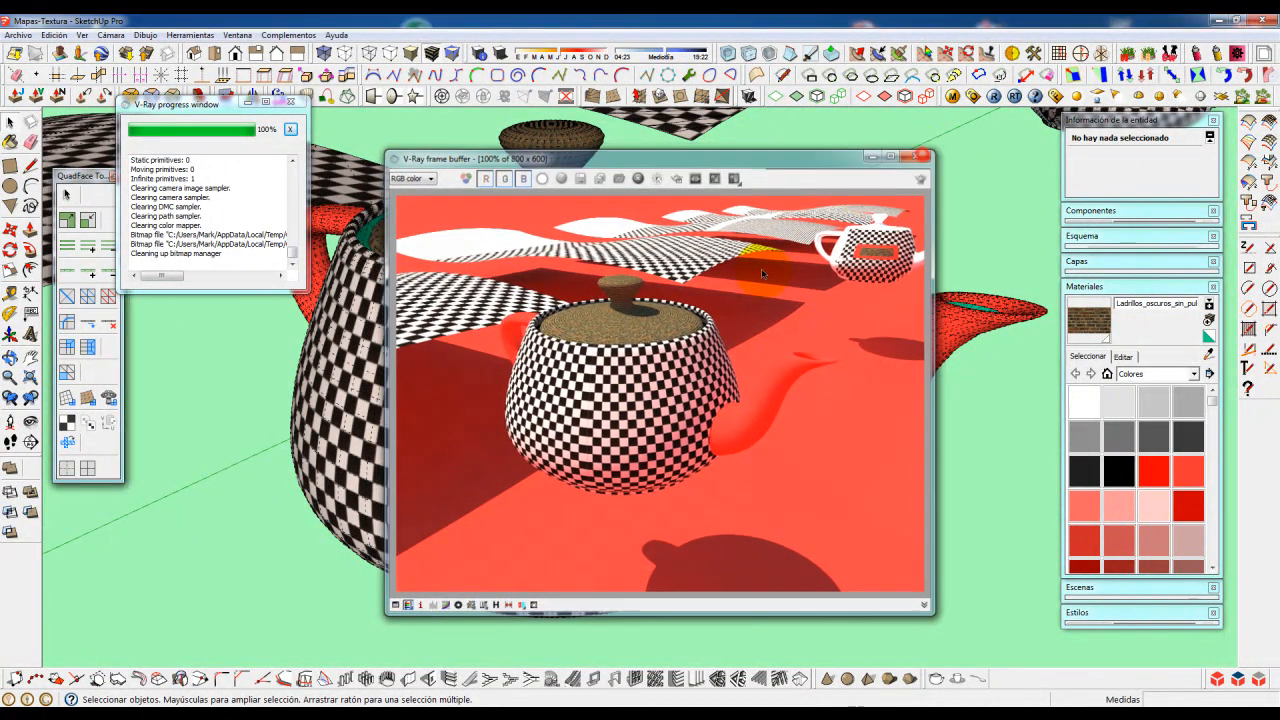
{"action": "middle_click_drag", "start_coordinate": [557, 402], "coordinate": [587, 362]}
{"action": "scroll", "coordinate": [587, 362], "scroll_direction": "up", "scroll_amount": 2}
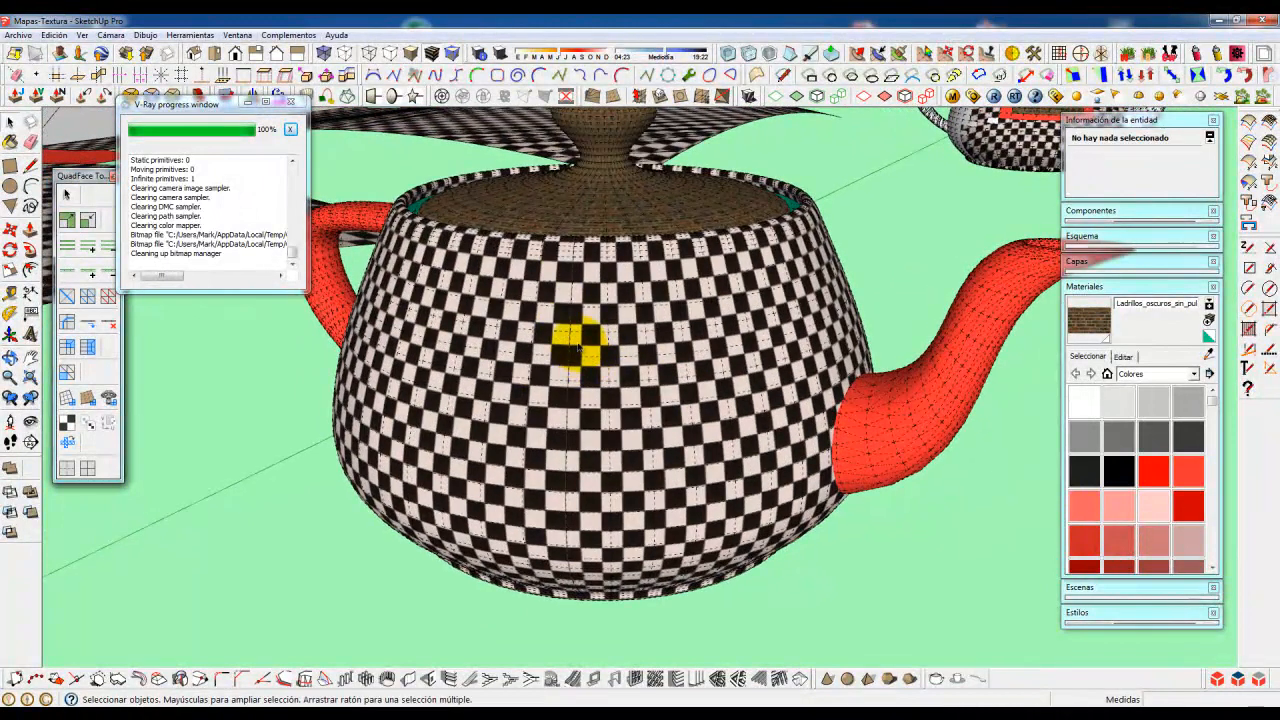
{"action": "scroll", "coordinate": [587, 362], "scroll_direction": "down", "scroll_amount": 1}
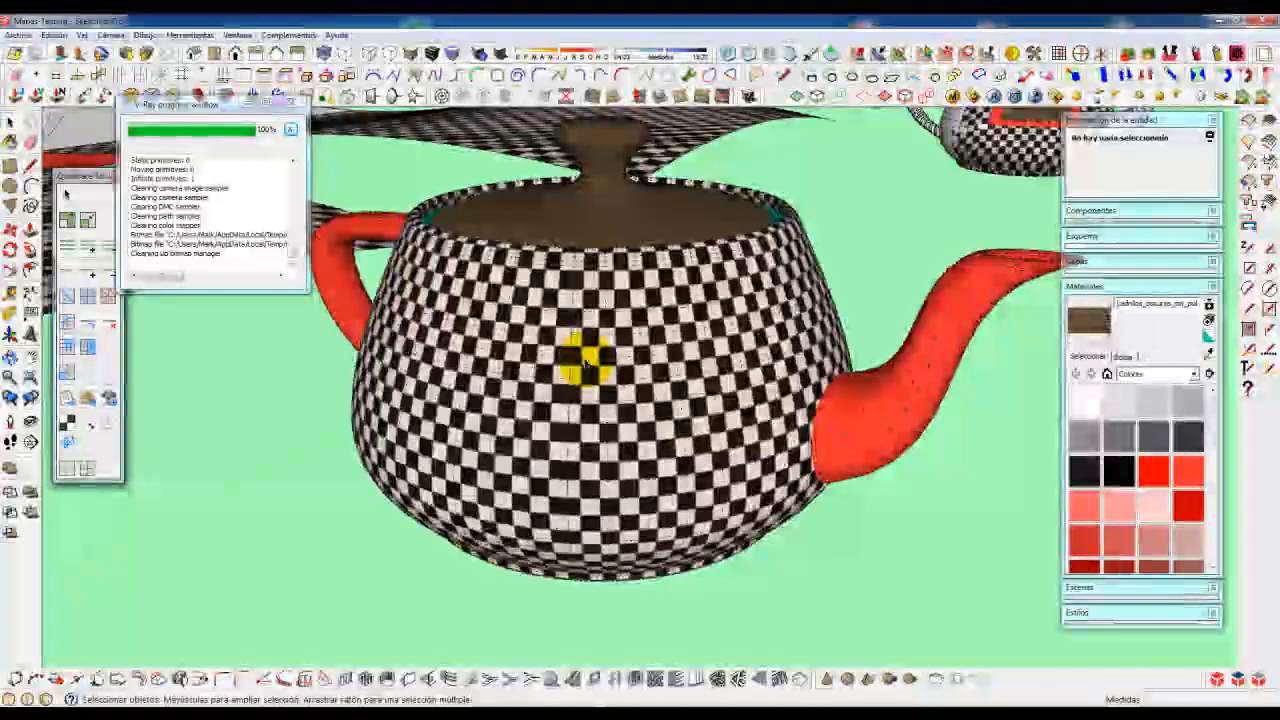
{"action": "mouse_move", "coordinate": [581, 357]}
{"action": "middle_mouse_down"}
{"action": "mouse_move", "coordinate": [609, 352]}
{"action": "mouse_move", "coordinate": [593, 352]}
{"action": "middle_mouse_up"}
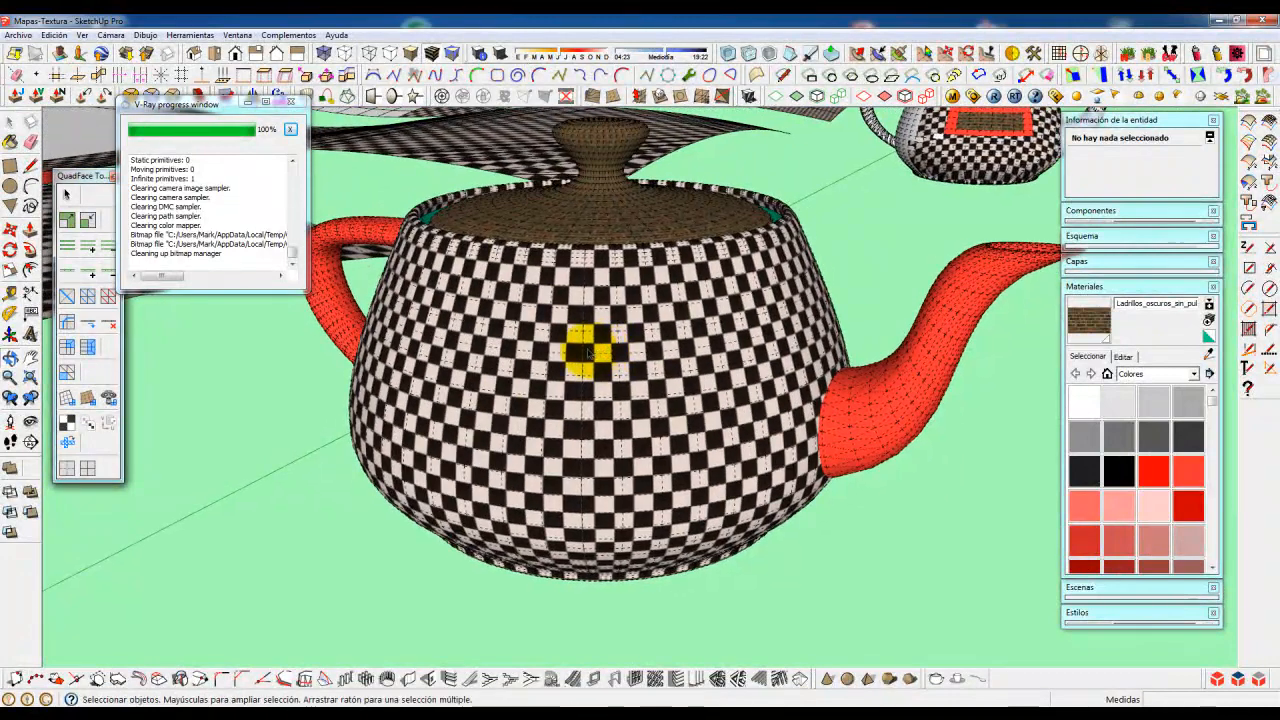
- Select the full ring of vertical edges around the teapot's upper body, and convert it to the quad band it crosses
{"action": "scroll", "coordinate": [590, 370], "scroll_direction": "up", "scroll_amount": 2}
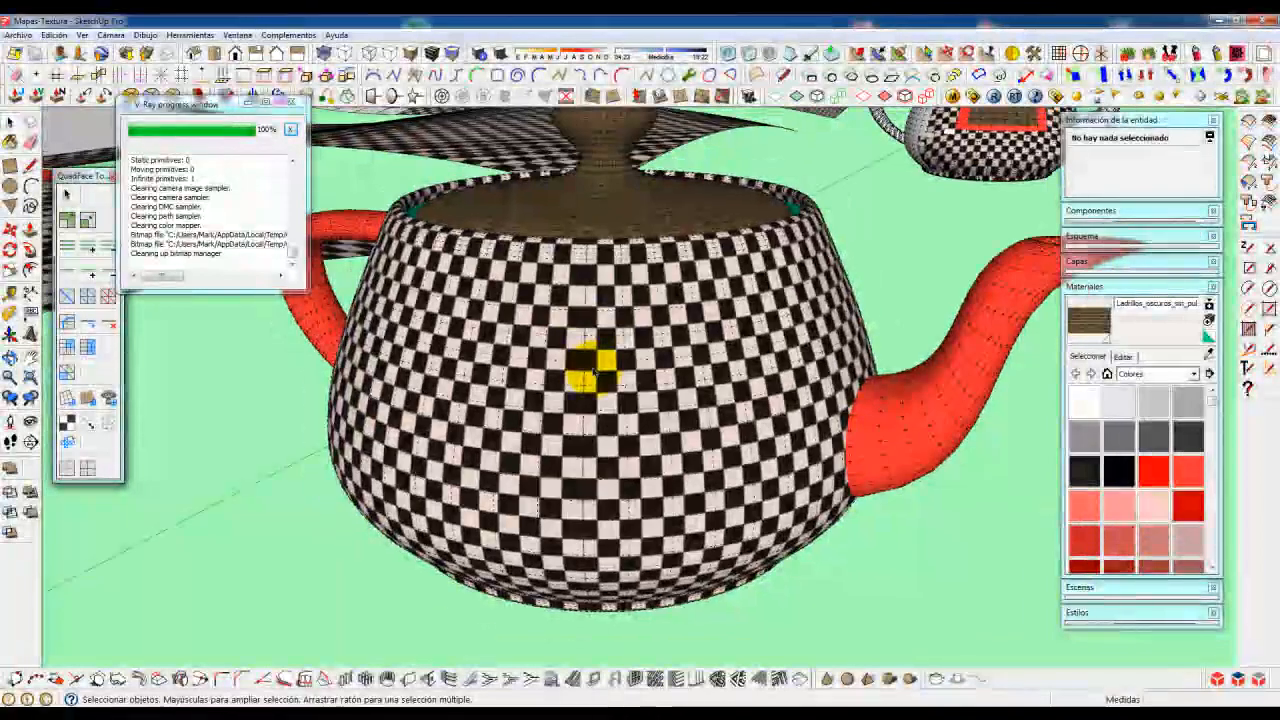
{"action": "middle_click_drag", "start_coordinate": [589, 381], "coordinate": [537, 317]}
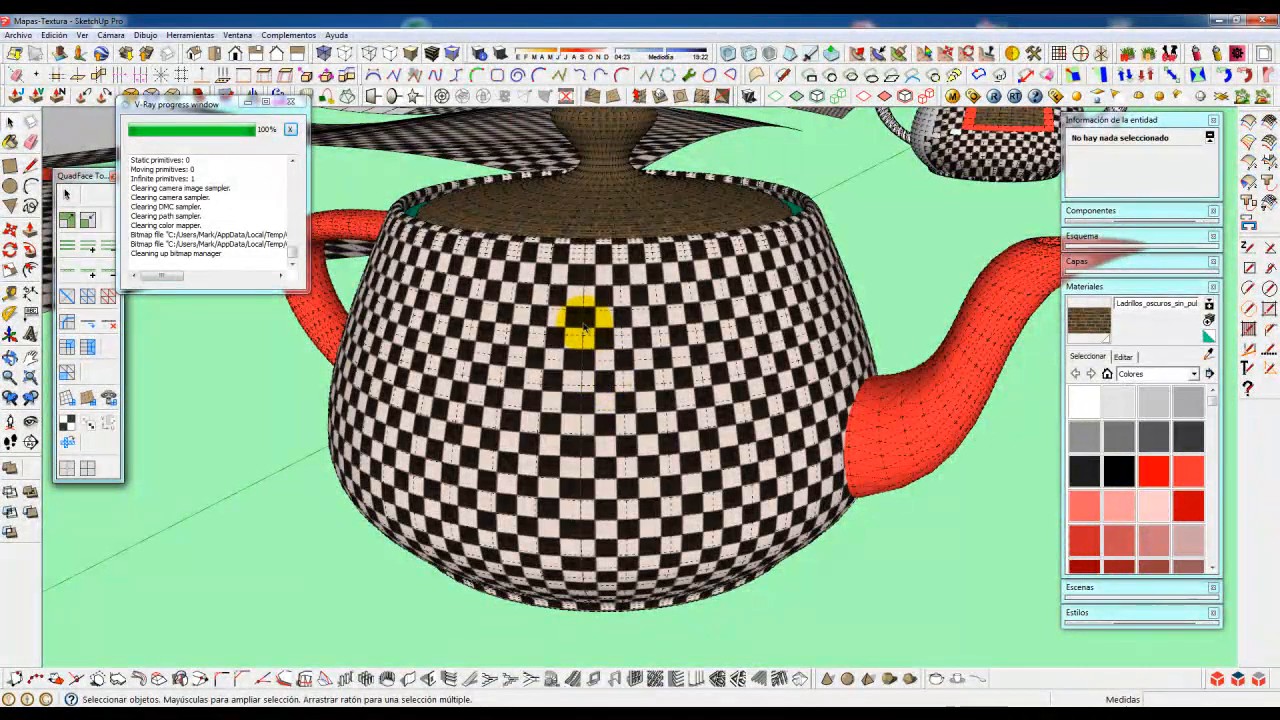
{"action": "left_click", "coordinate": [583, 324]}
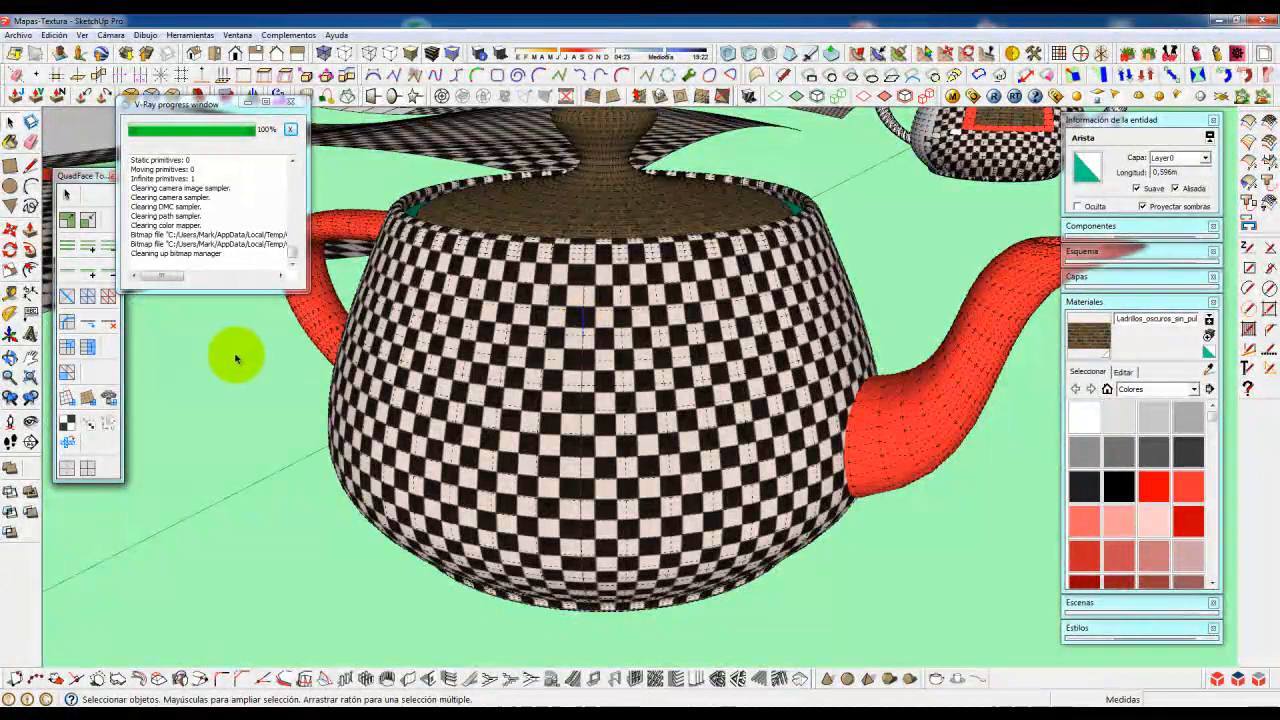
{"action": "left_click", "coordinate": [77, 267]}
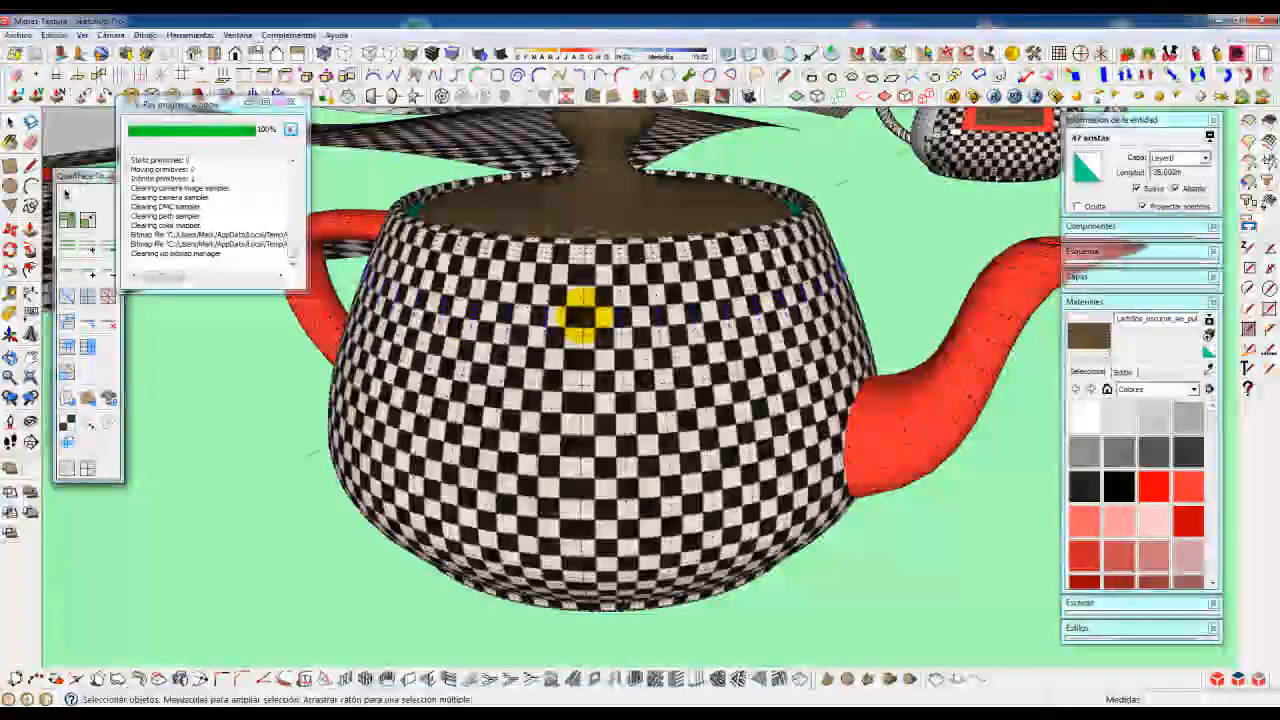
{"action": "right_click", "coordinate": [584, 316]}
{"action": "mouse_move", "coordinate": [651, 447]}
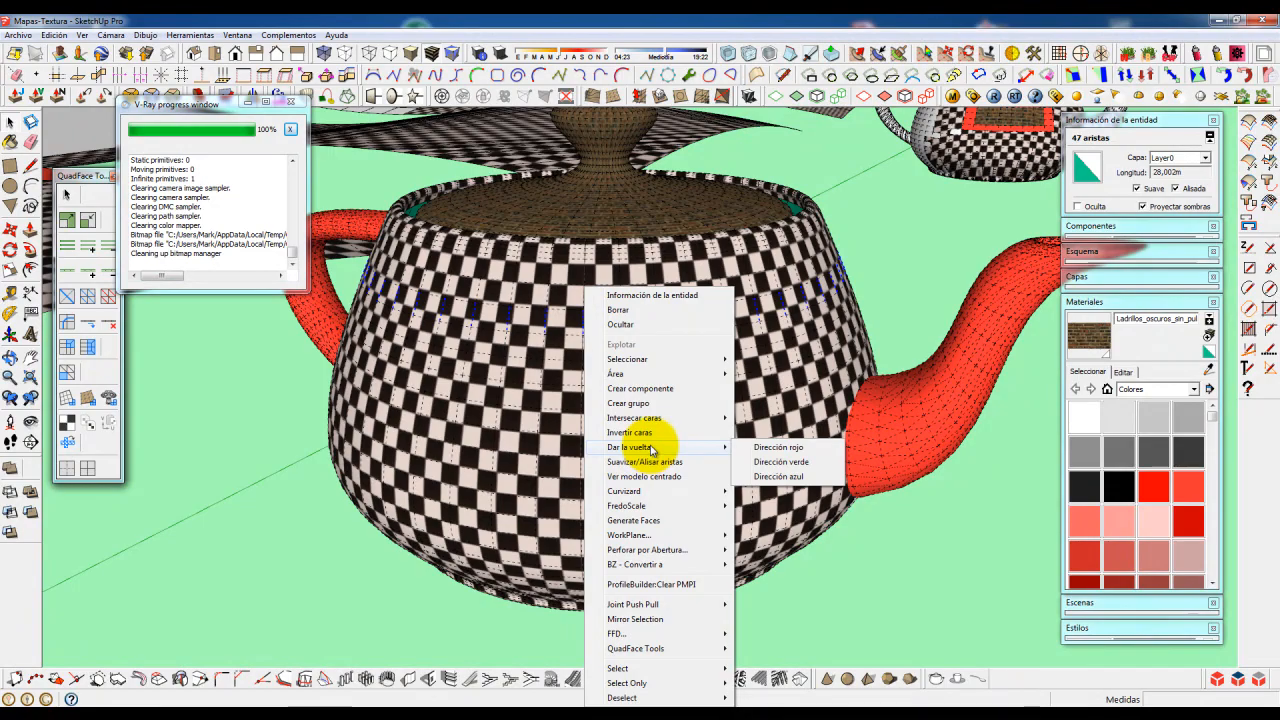
{"action": "mouse_move", "coordinate": [607, 568]}
{"action": "mouse_move", "coordinate": [642, 536]}
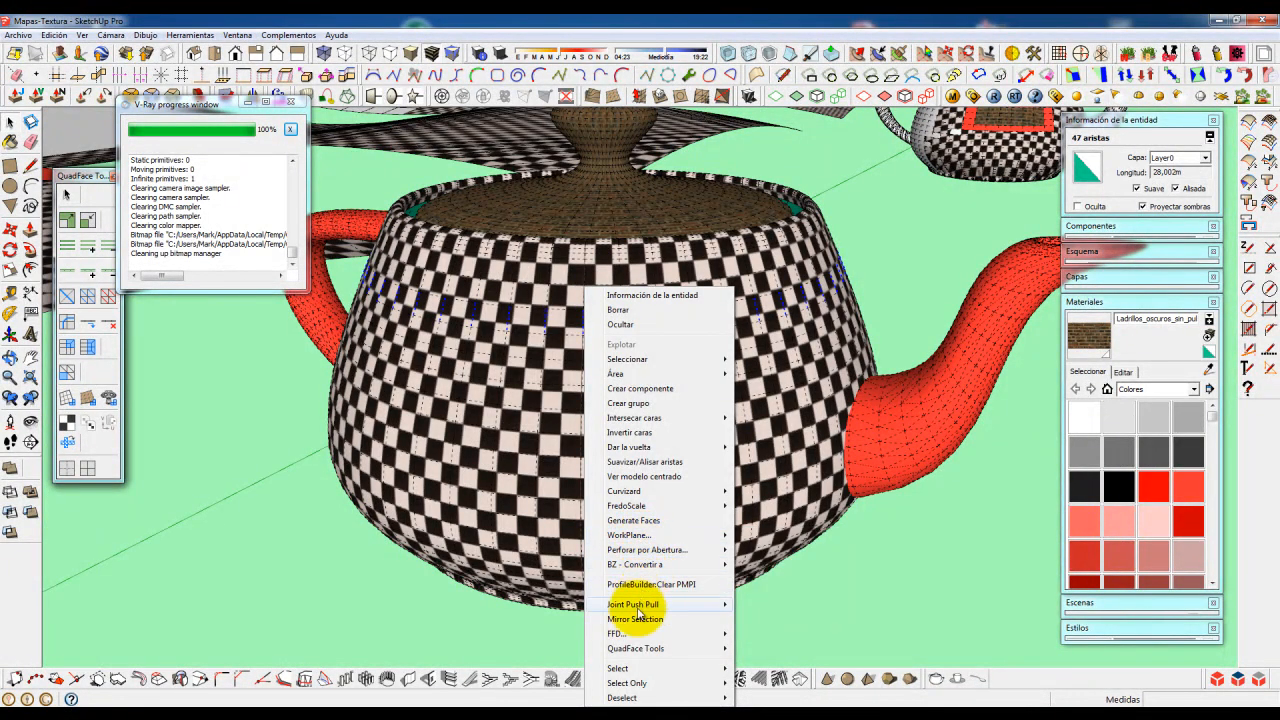
{"action": "mouse_move", "coordinate": [633, 648]}
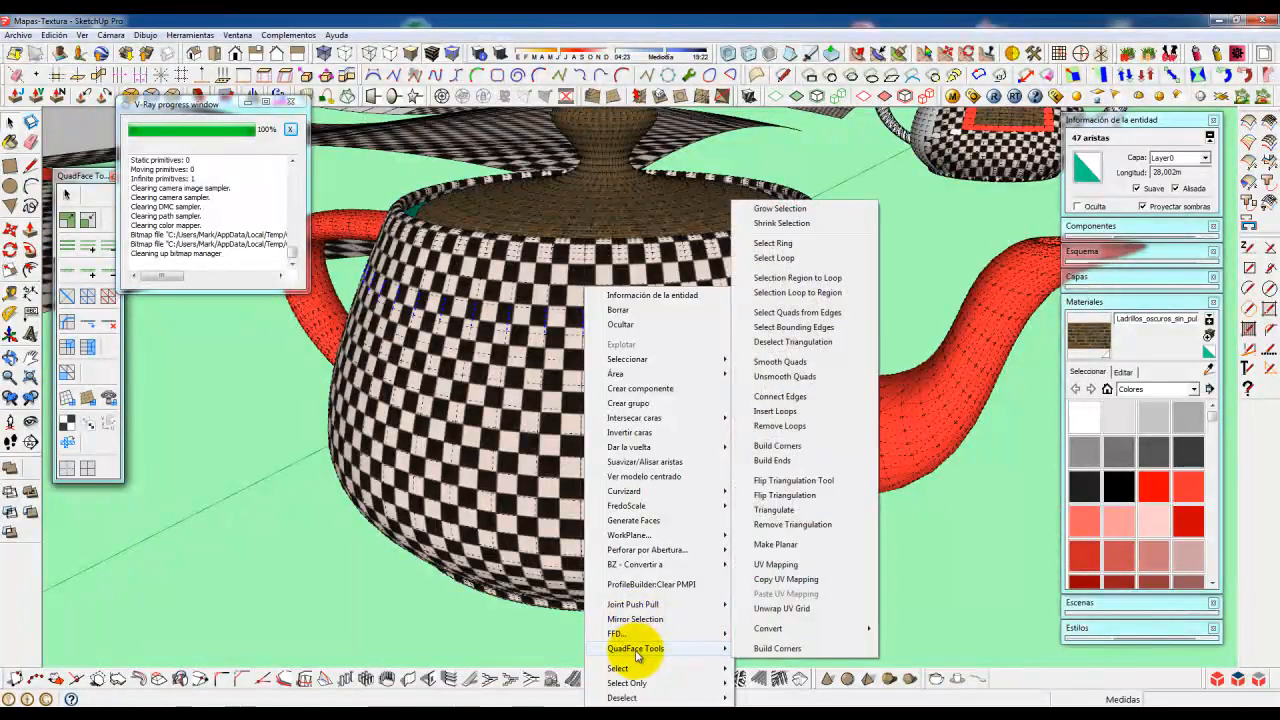
{"action": "left_click", "coordinate": [818, 329]}
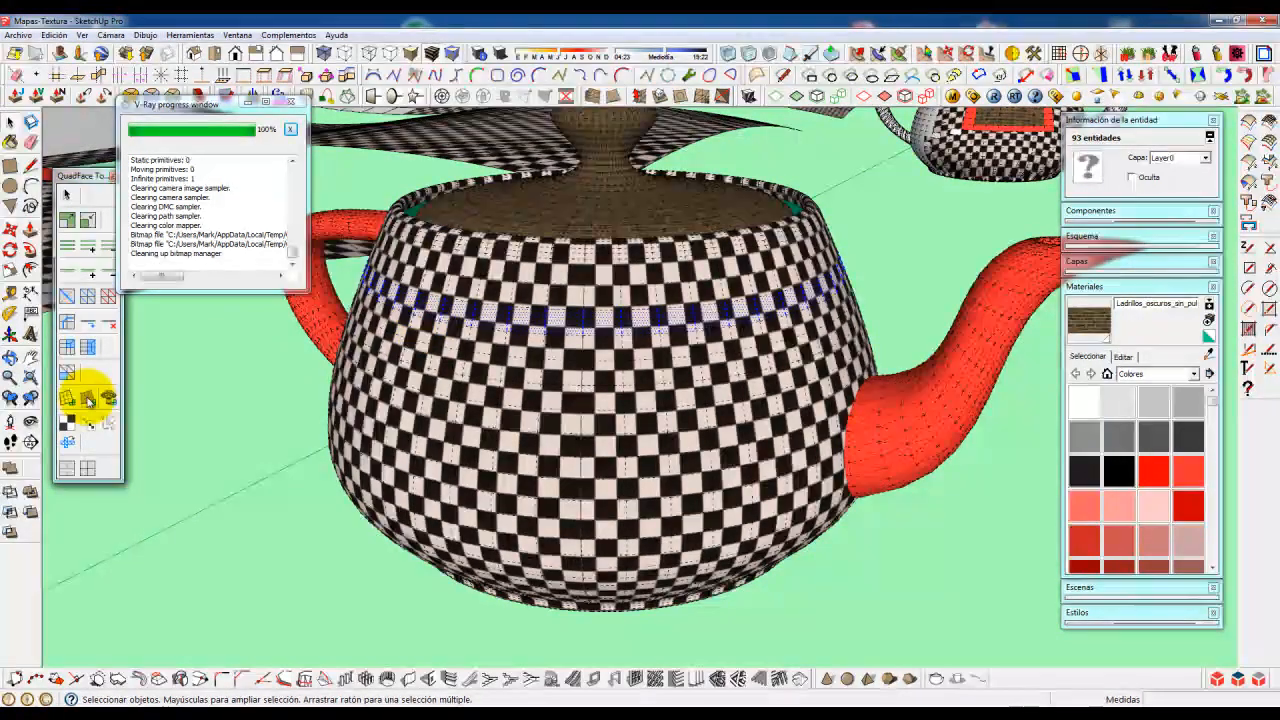
- UV-map the dark brick material onto the selected band, with U along a lower edge and V along a vertical edge
{"action": "left_click", "coordinate": [67, 425]}
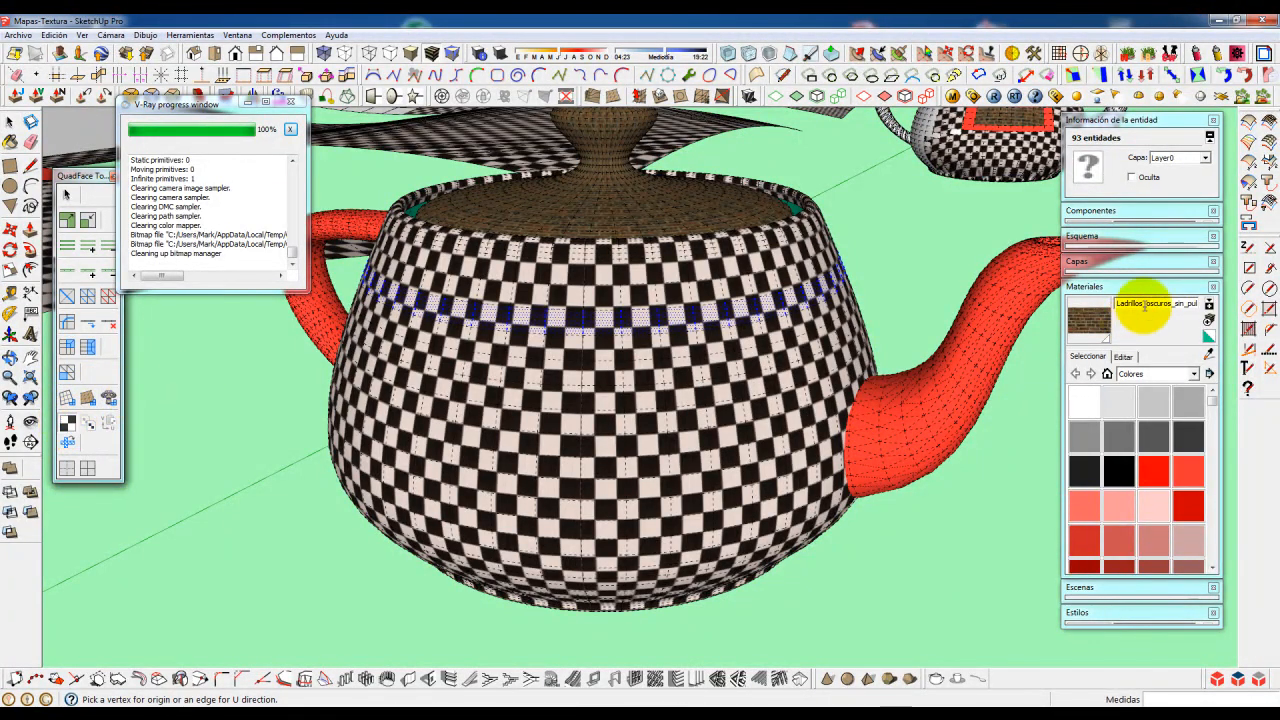
{"action": "left_click", "coordinate": [1107, 371]}
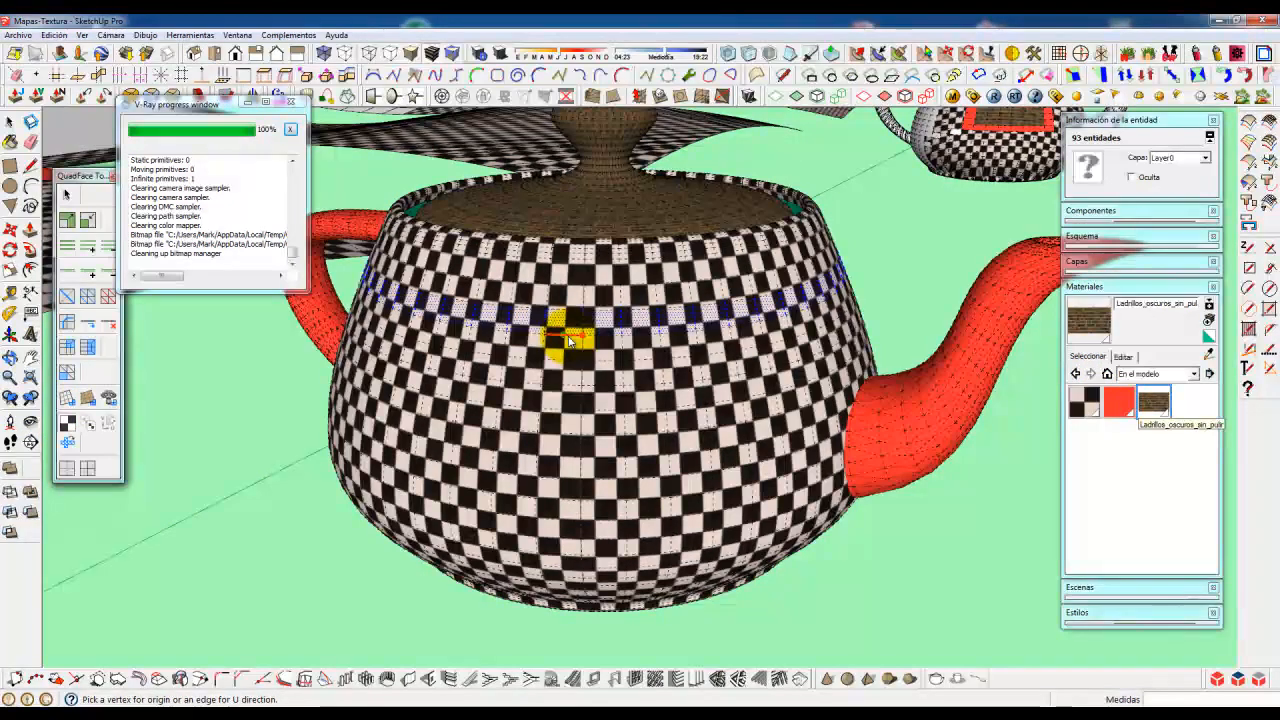
{"action": "left_click", "coordinate": [575, 341]}
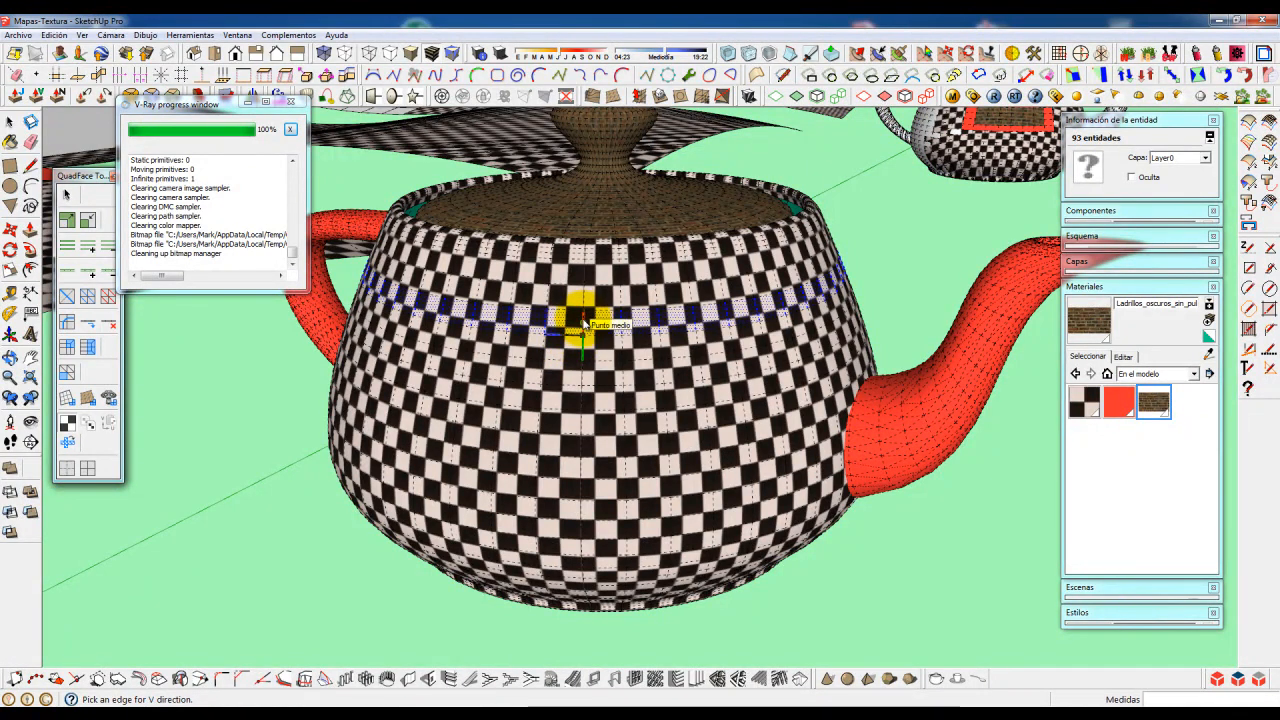
{"action": "left_click", "coordinate": [584, 322]}
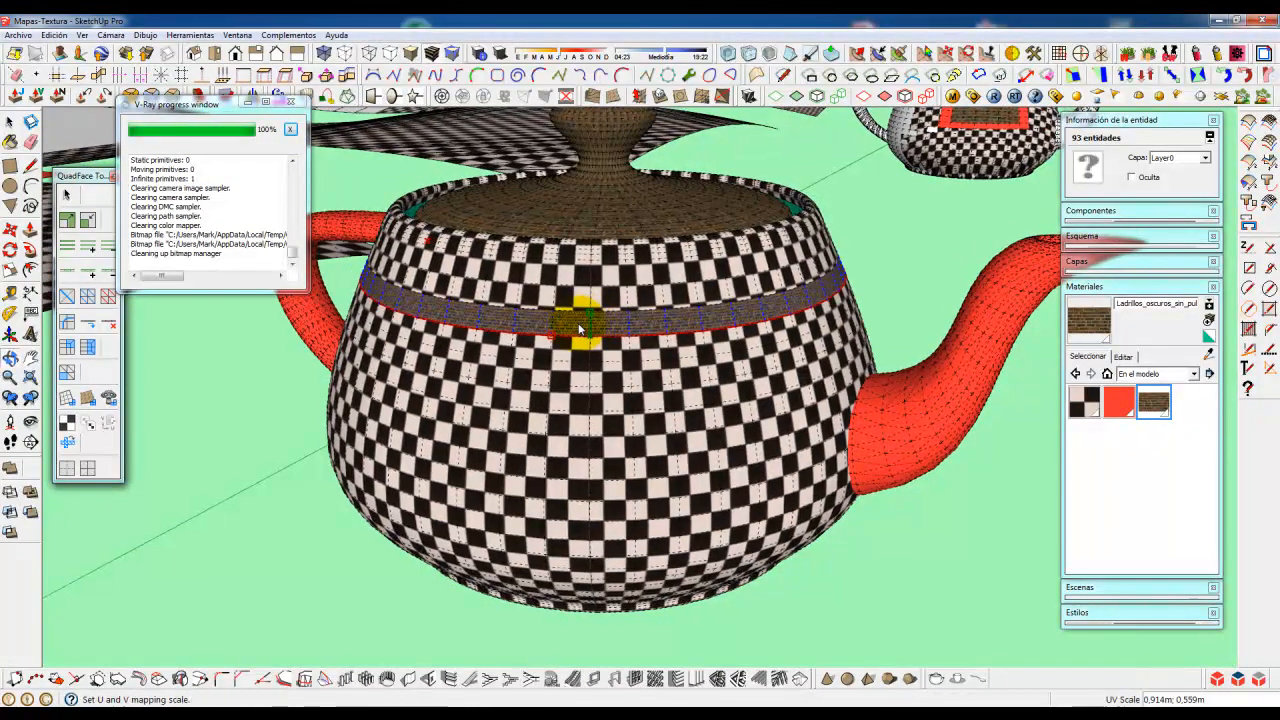
- Rescale the brick mapping on the band to a UV scale of about 0.975 m by 0.596 m
{"action": "scroll", "coordinate": [582, 328], "scroll_direction": "up", "scroll_amount": 5}
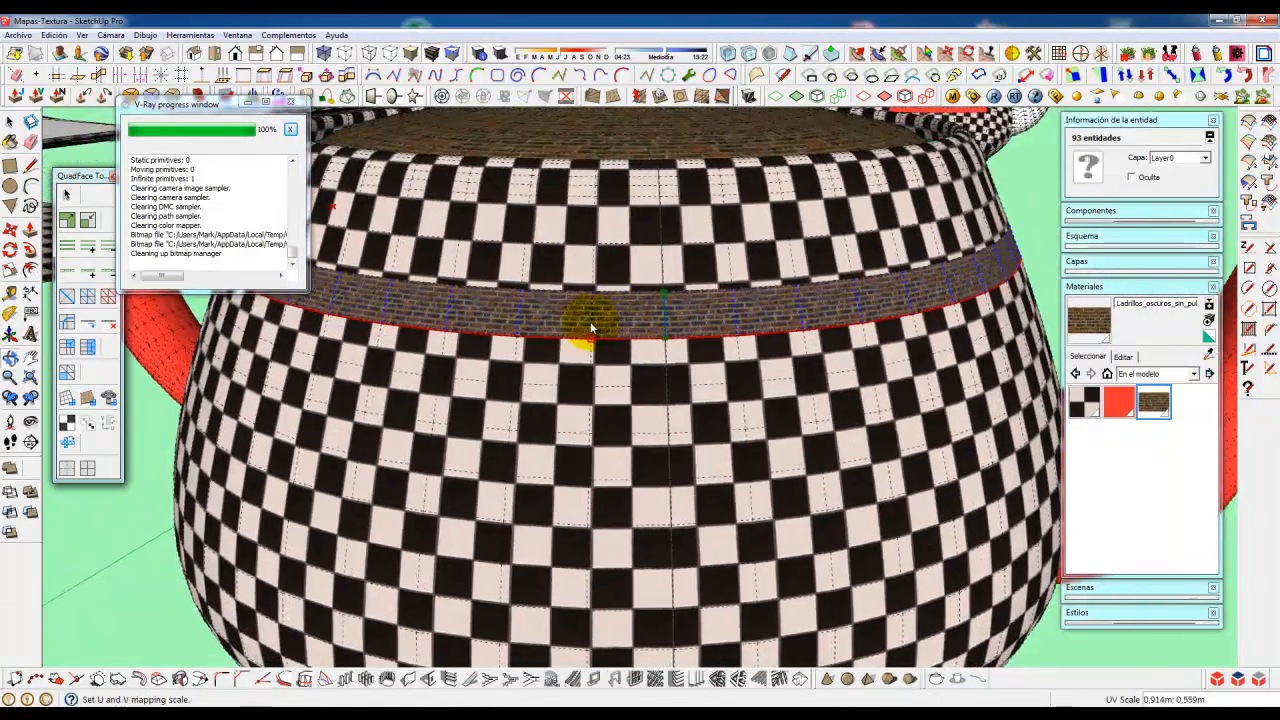
{"action": "scroll", "coordinate": [591, 328], "scroll_direction": "up", "scroll_amount": 5}
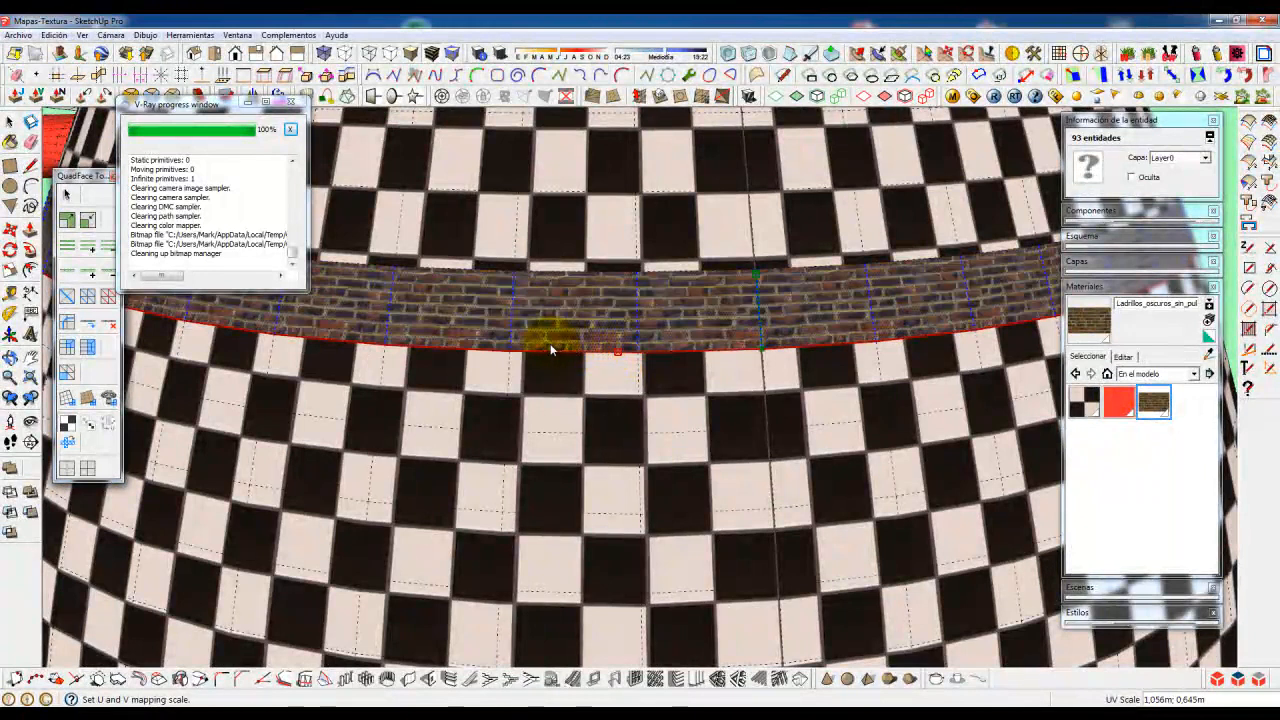
{"action": "left_click_drag", "start_coordinate": [535, 347], "coordinate": [664, 352]}
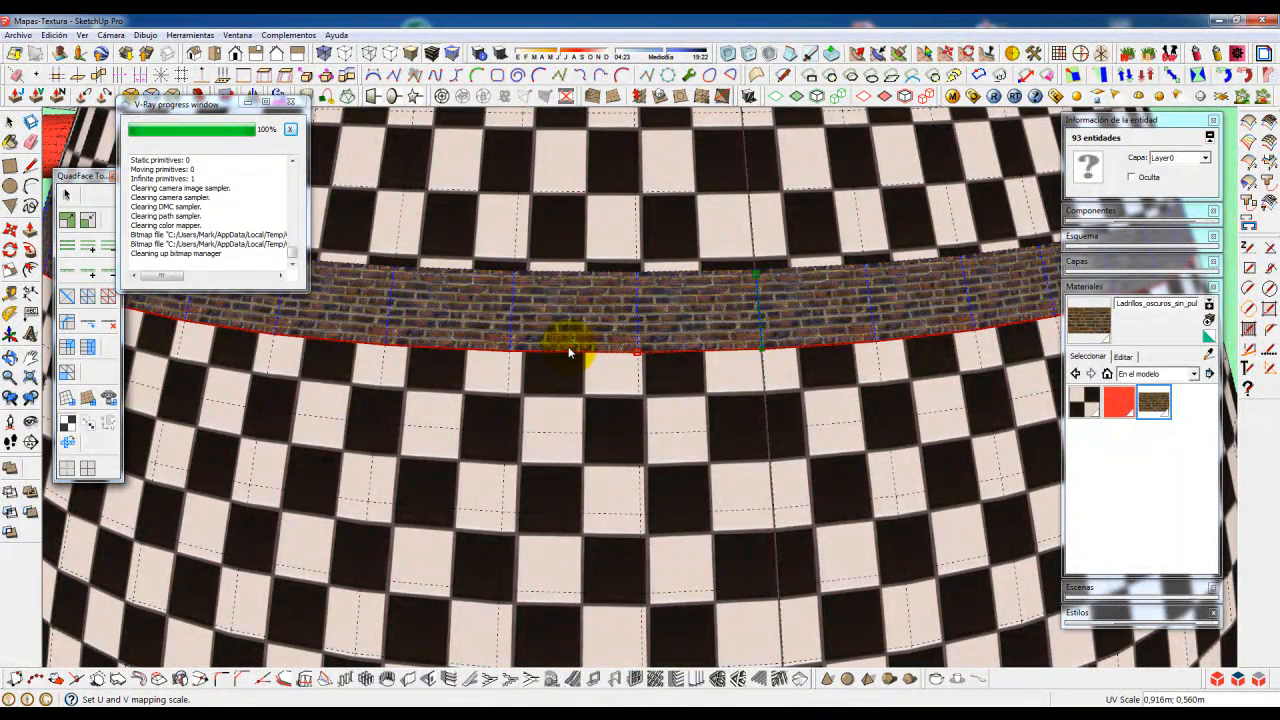
{"action": "left_click", "coordinate": [523, 349]}
{"action": "mouse_move", "coordinate": [716, 320]}
{"action": "middle_mouse_down"}
{"action": "mouse_move", "coordinate": [655, 369]}
{"action": "mouse_move", "coordinate": [629, 357]}
{"action": "mouse_move", "coordinate": [708, 348]}
{"action": "mouse_move", "coordinate": [666, 349]}
{"action": "mouse_move", "coordinate": [666, 363]}
{"action": "middle_mouse_up"}
{"action": "scroll", "coordinate": [700, 349], "scroll_direction": "down", "scroll_amount": 3}
{"action": "scroll", "coordinate": [665, 349], "scroll_direction": "down", "scroll_amount": 3}
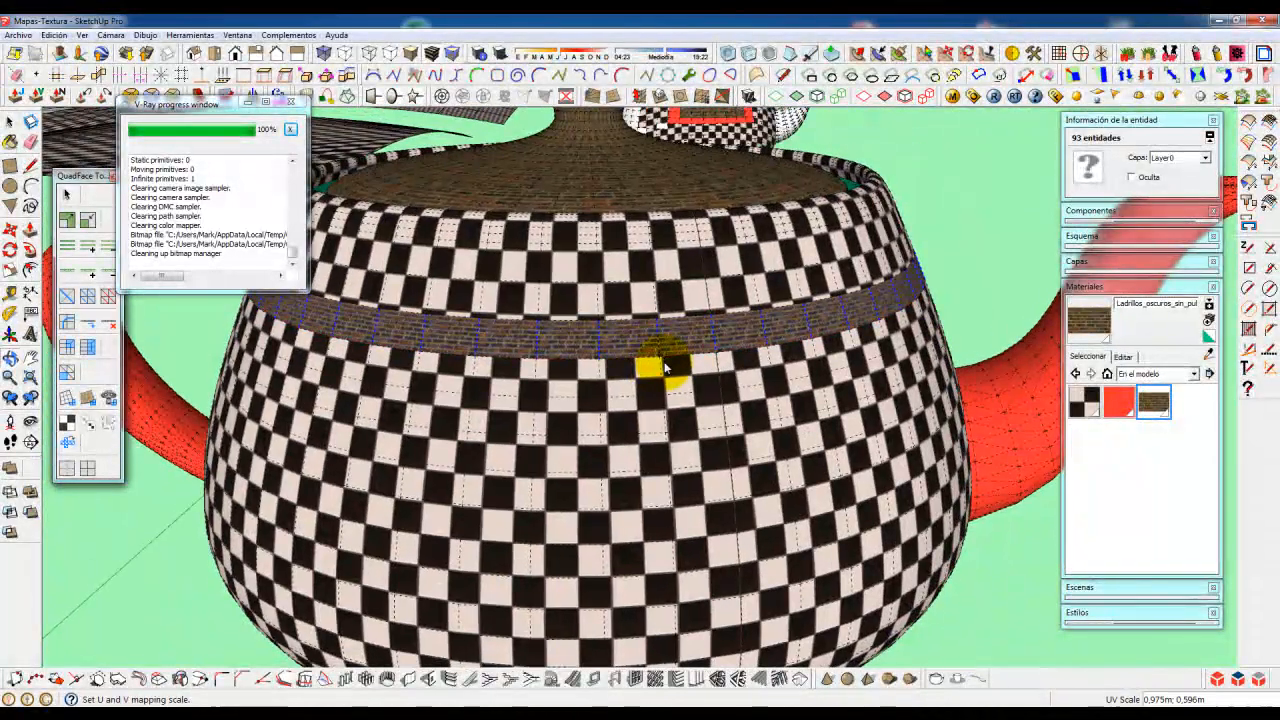
- Pick the tan lap-siding material from the Ladrillos y revestimientos library and return to the in-model materials
{"action": "left_click", "coordinate": [1140, 372]}
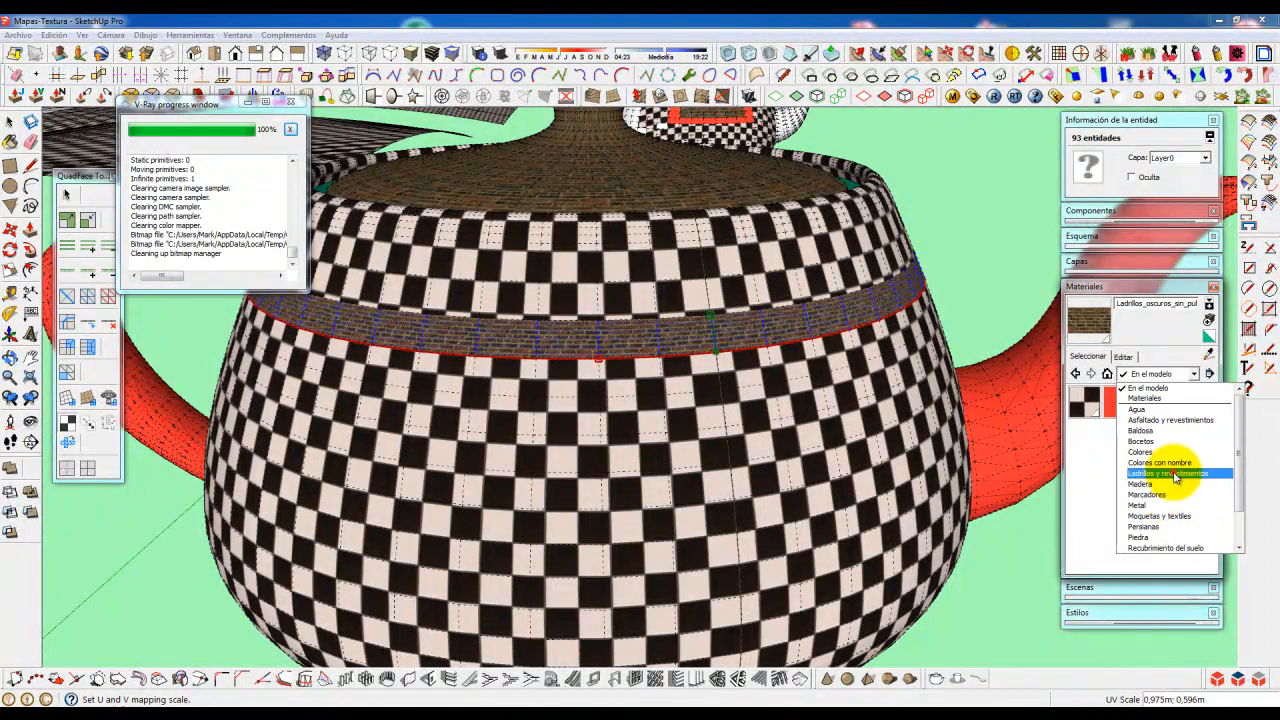
{"action": "left_click", "coordinate": [1166, 473]}
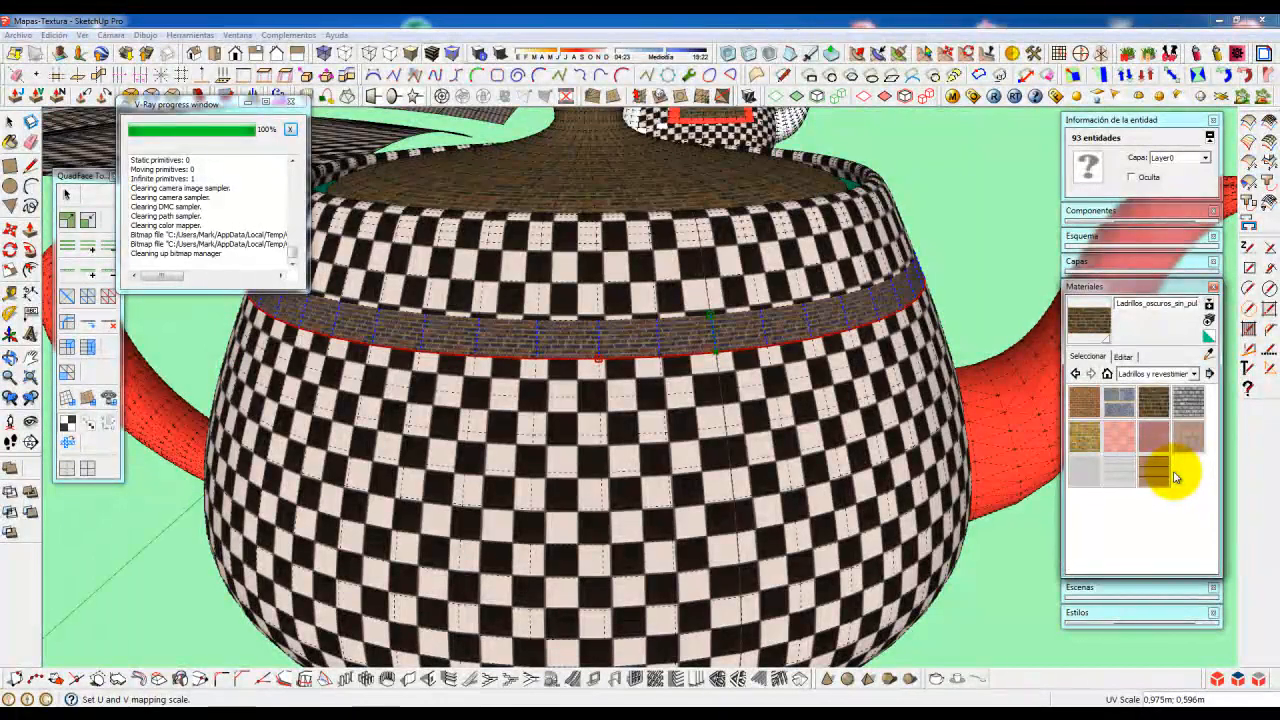
{"action": "left_click", "coordinate": [1155, 468]}
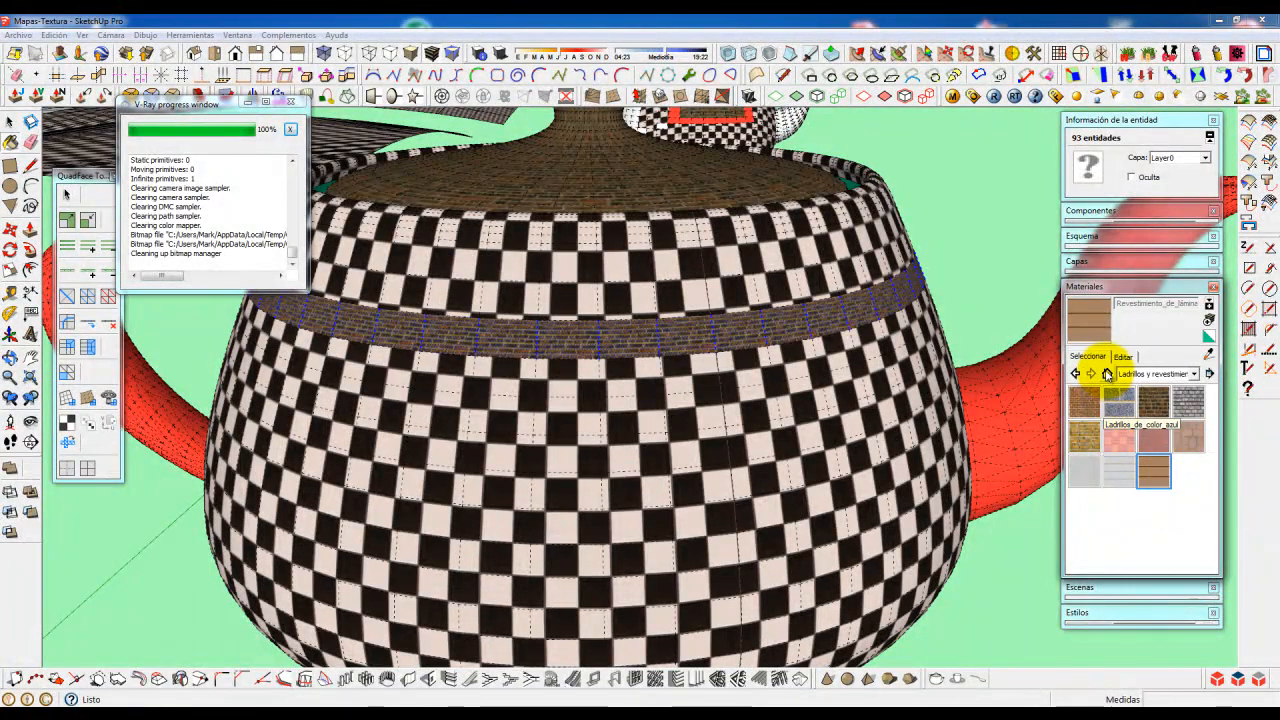
{"action": "left_click", "coordinate": [1107, 374]}
{"action": "left_click", "coordinate": [1178, 396]}
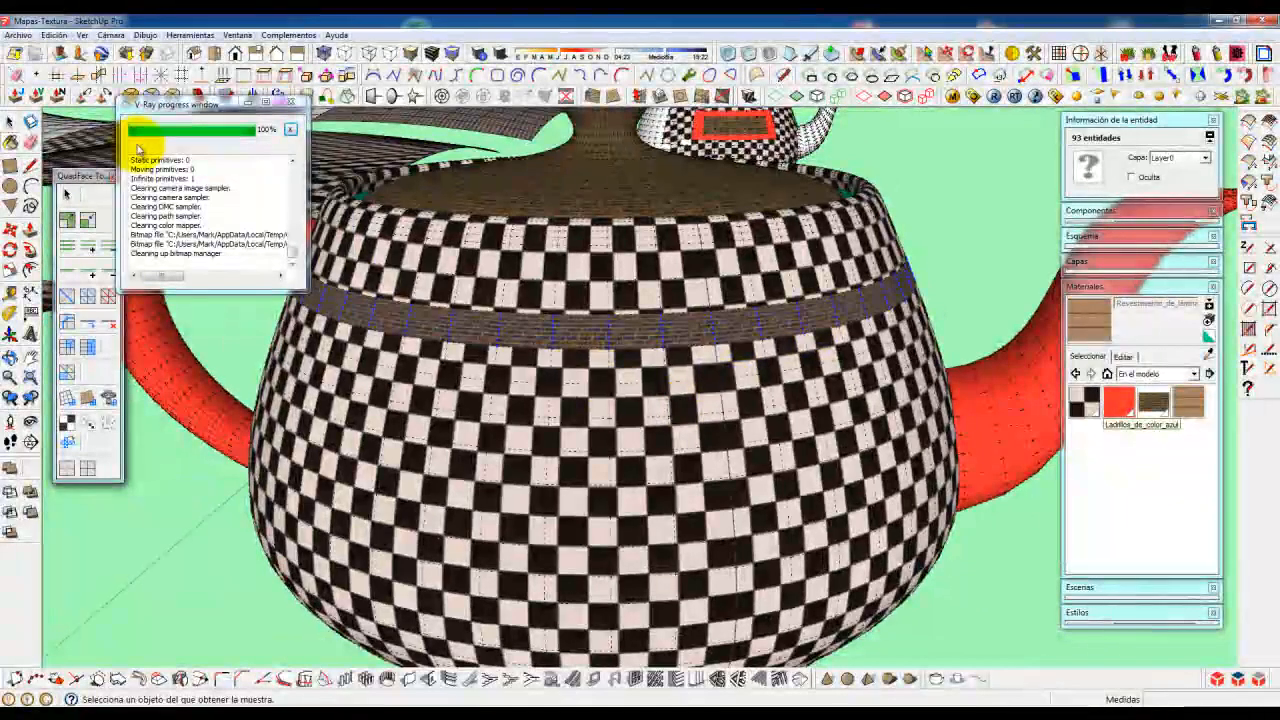
- Select two adjacent edge rings below the brick band and convert them to a two-row band of quads
{"action": "left_click", "coordinate": [10, 120]}
{"action": "middle_click_drag", "start_coordinate": [670, 437], "coordinate": [666, 363]}
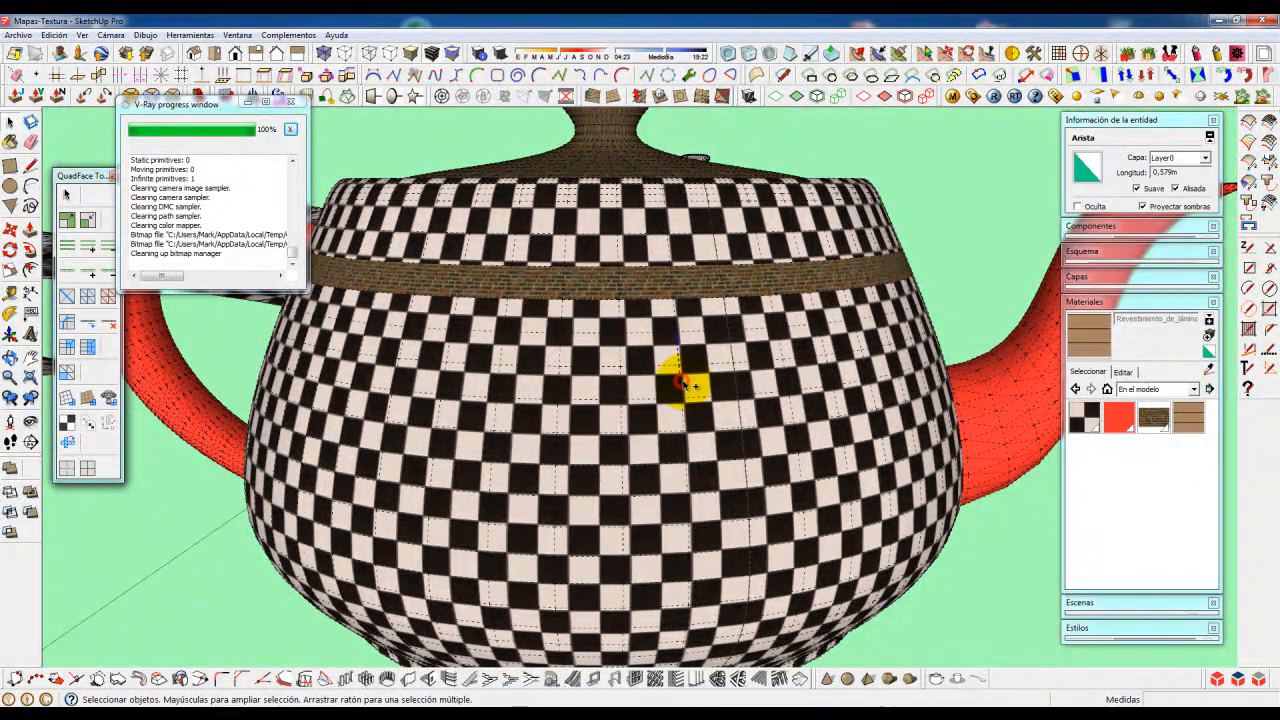
{"action": "left_click", "coordinate": [681, 382], "text": "shift"}
{"action": "left_click", "coordinate": [67, 248]}
{"action": "right_click", "coordinate": [681, 382]}
{"action": "mouse_move", "coordinate": [754, 650]}
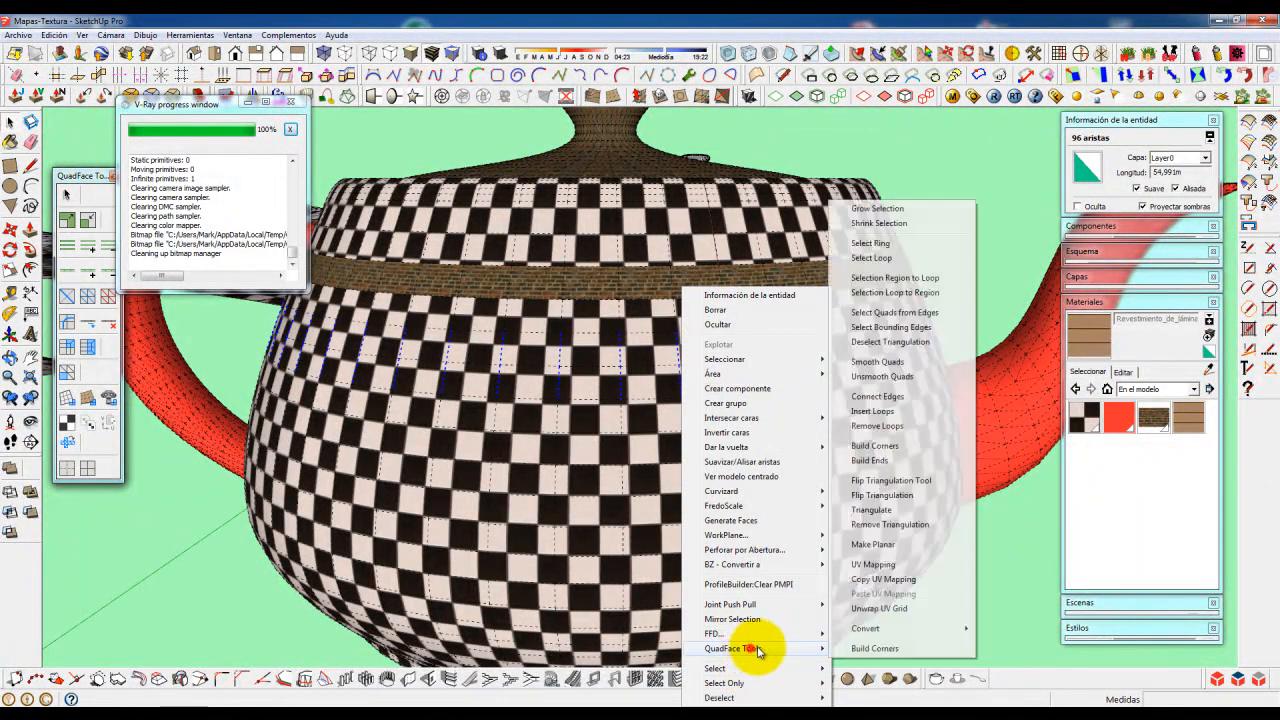
{"action": "left_click", "coordinate": [888, 298]}
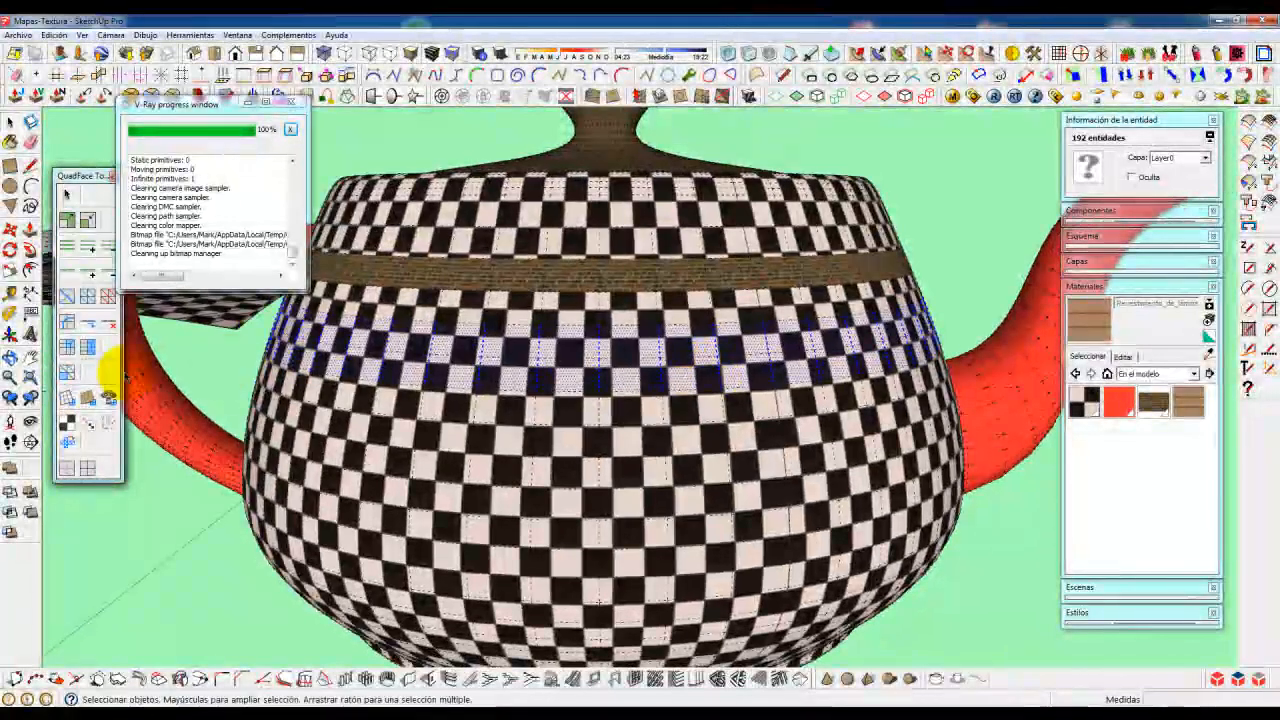
- UV-map the tan lap-siding material around the selected two-row band and clear the selection
{"action": "left_click", "coordinate": [67, 421]}
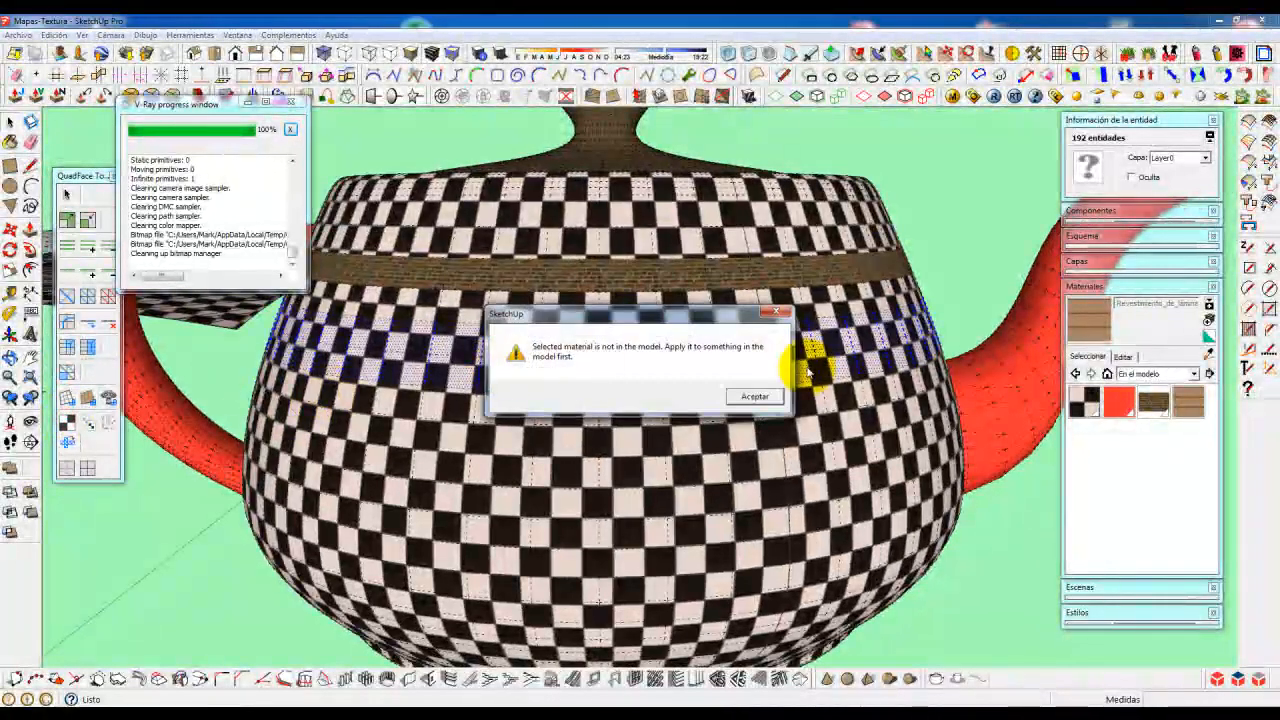
{"action": "left_click", "coordinate": [755, 396]}
{"action": "left_click", "coordinate": [1188, 399]}
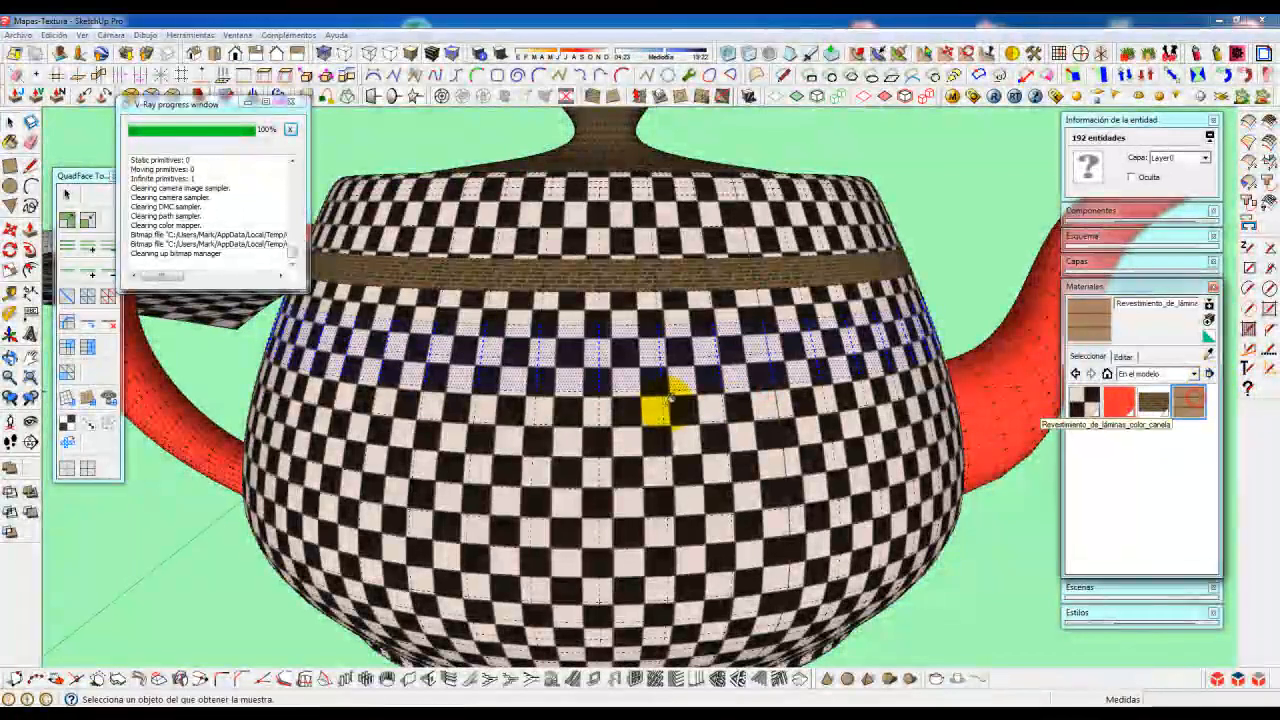
{"action": "left_click", "coordinate": [67, 421]}
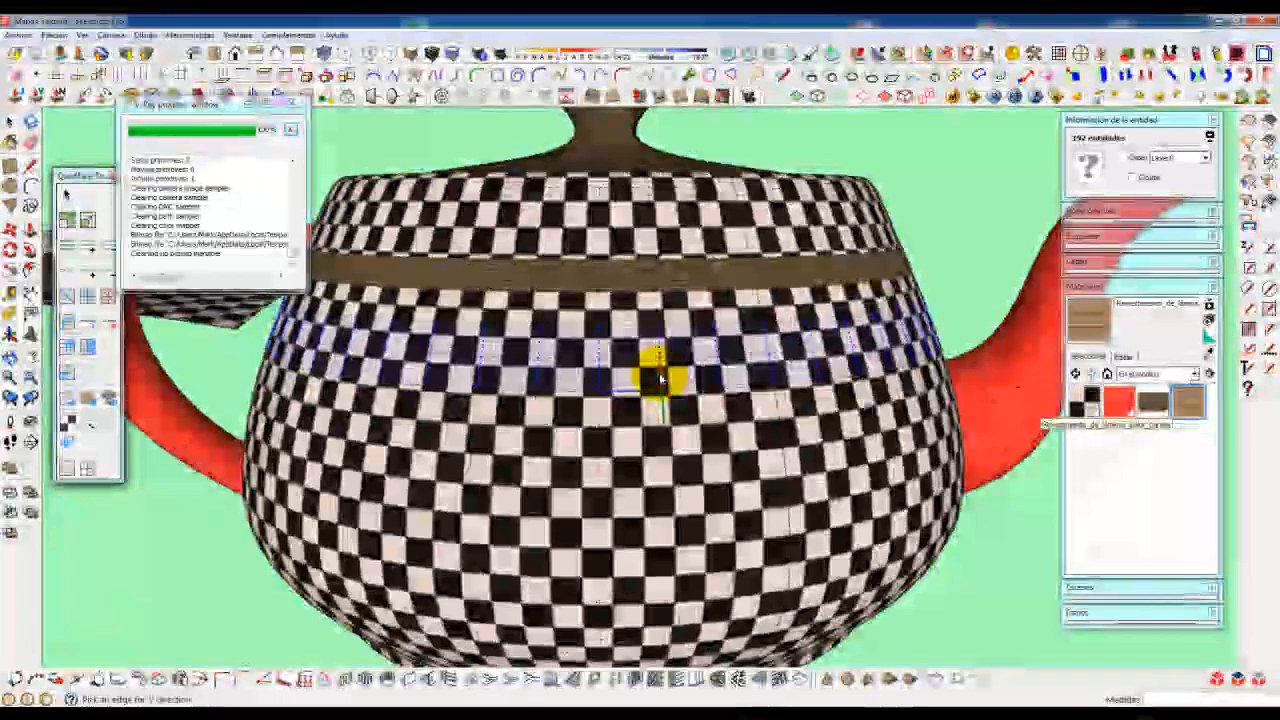
{"action": "left_click", "coordinate": [654, 383]}
{"action": "scroll", "coordinate": [650, 380], "scroll_direction": "up", "scroll_amount": 3}
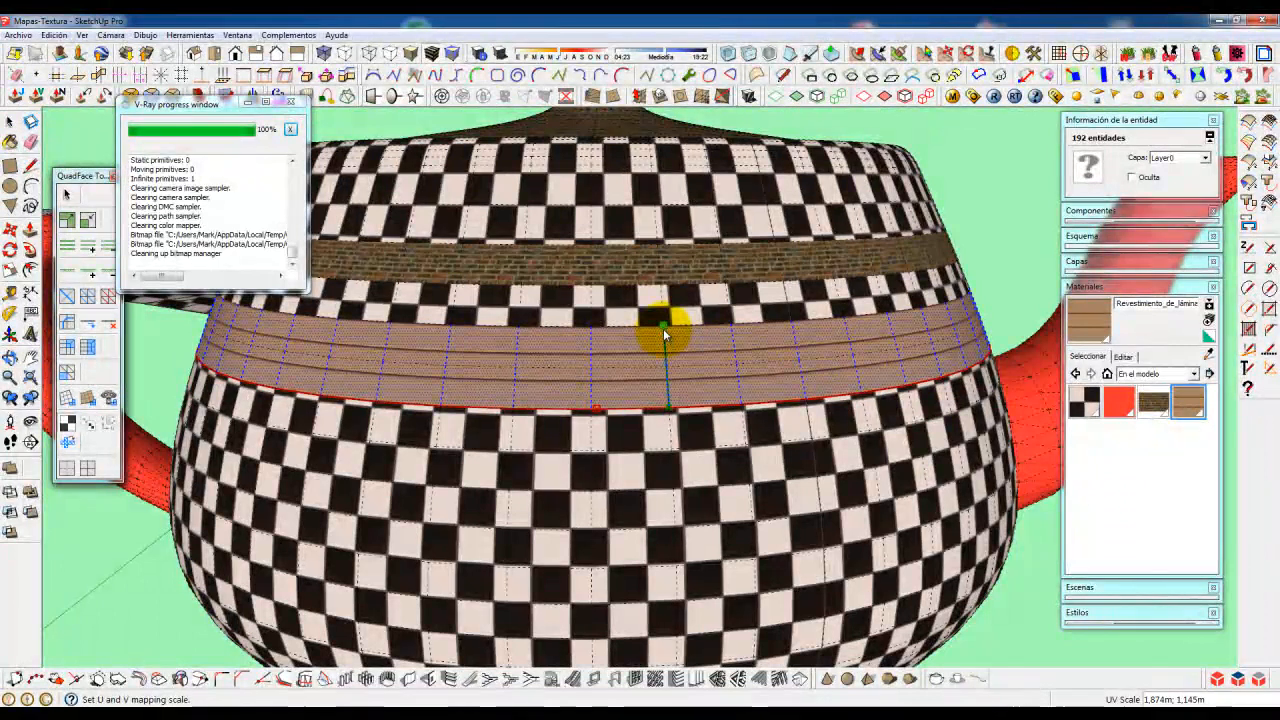
{"action": "scroll", "coordinate": [603, 413], "scroll_direction": "down", "scroll_amount": 5}
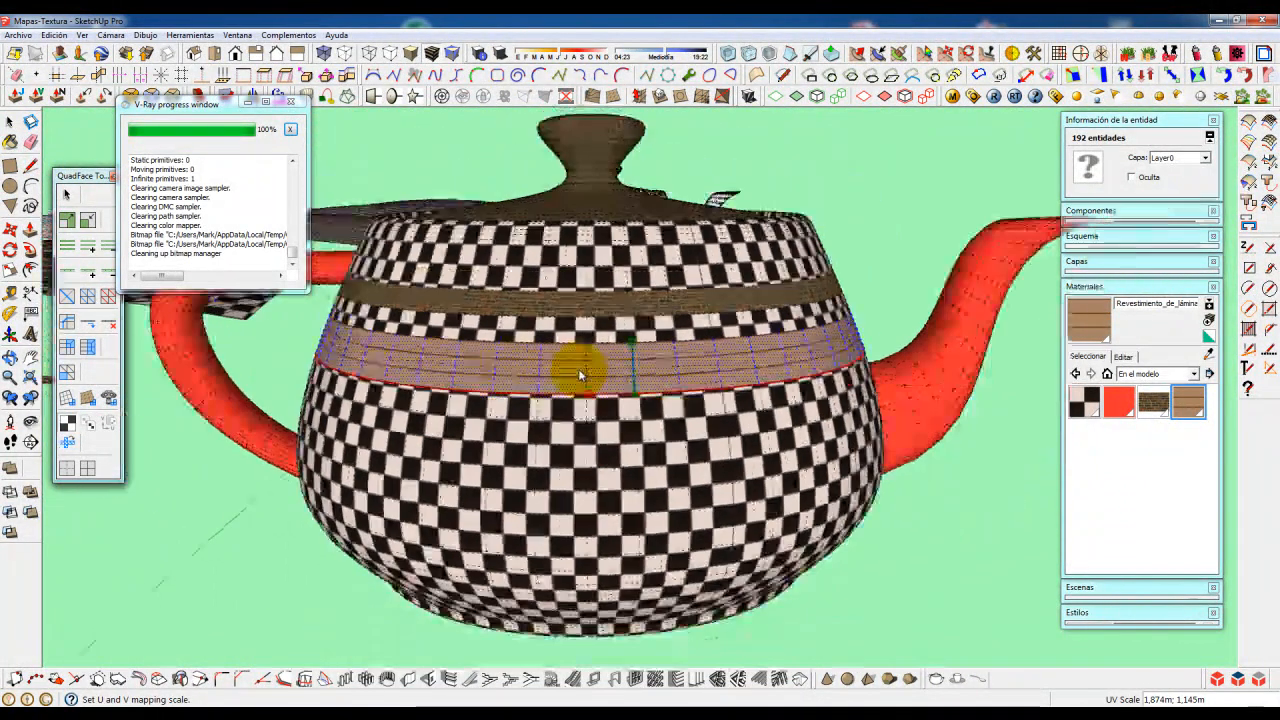
{"action": "key", "text": "space"}
{"action": "left_click", "coordinate": [918, 460]}
{"action": "middle_click_drag", "start_coordinate": [852, 418], "coordinate": [697, 450]}
{"action": "middle_click_drag", "start_coordinate": [797, 431], "coordinate": [855, 420]}
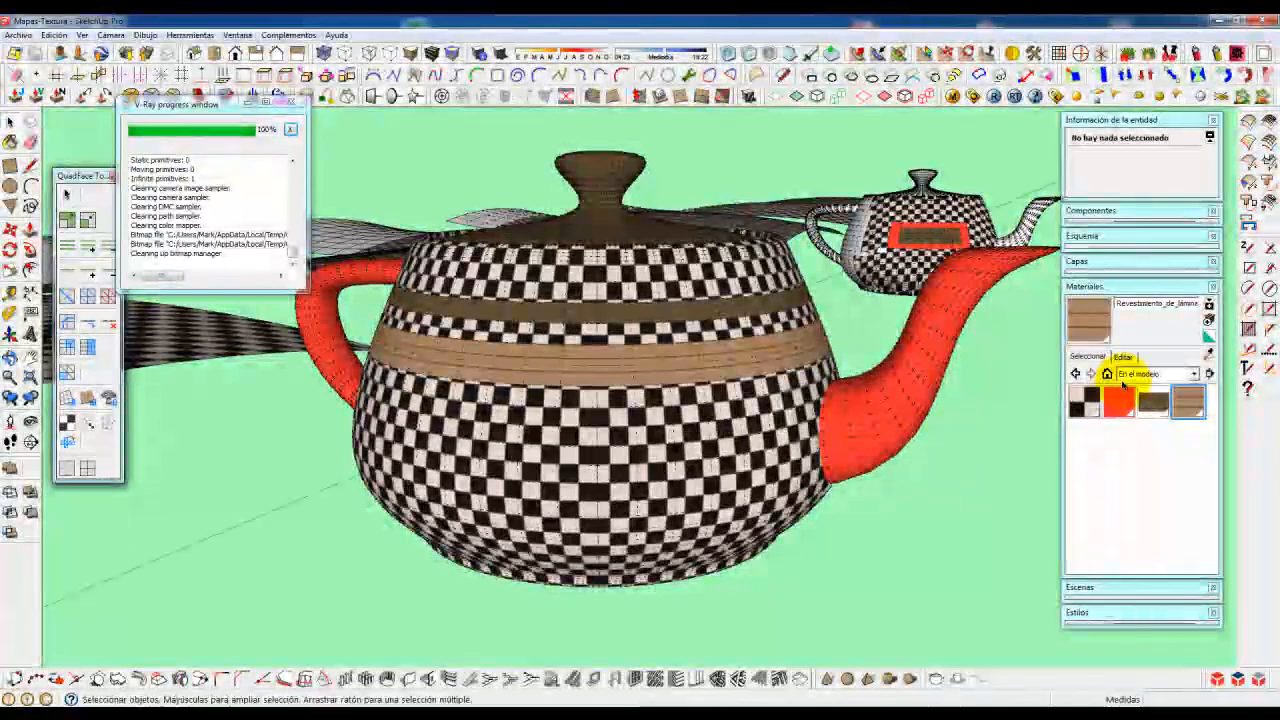
- Pick the greyish mauve Color_A15 from the Colores material library
{"action": "left_click", "coordinate": [1140, 373]}
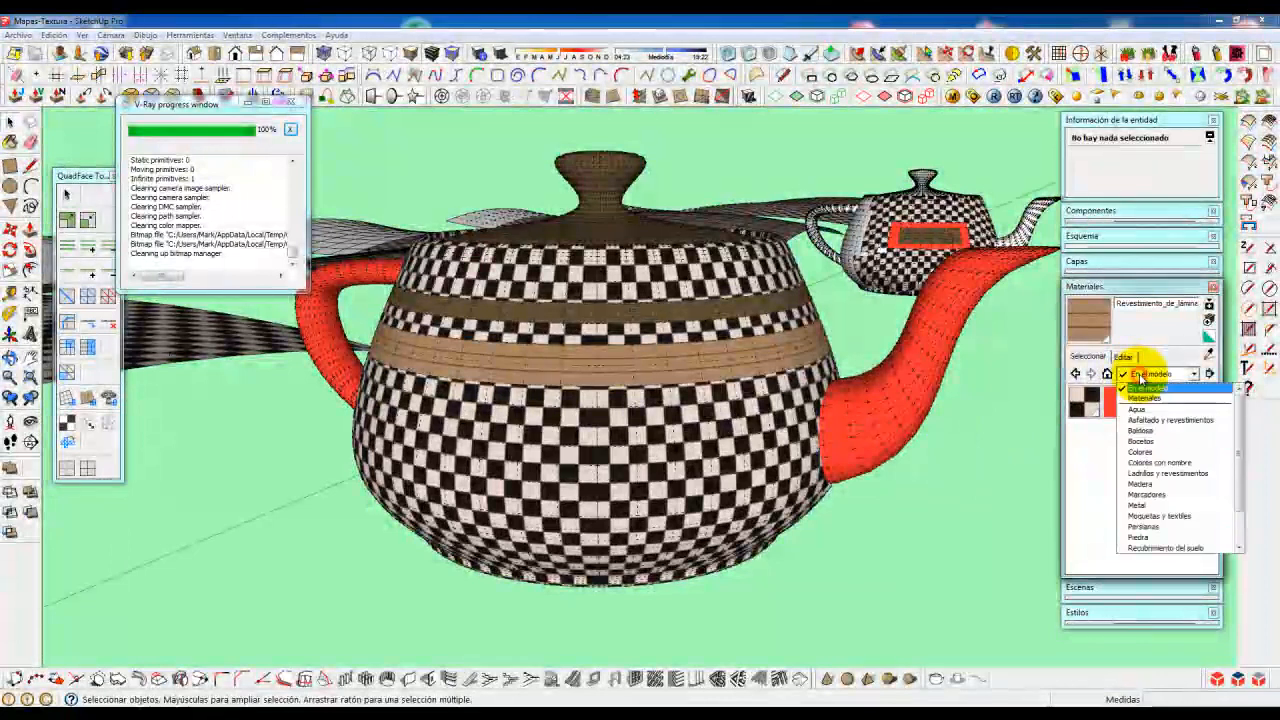
{"action": "left_click", "coordinate": [1140, 452]}
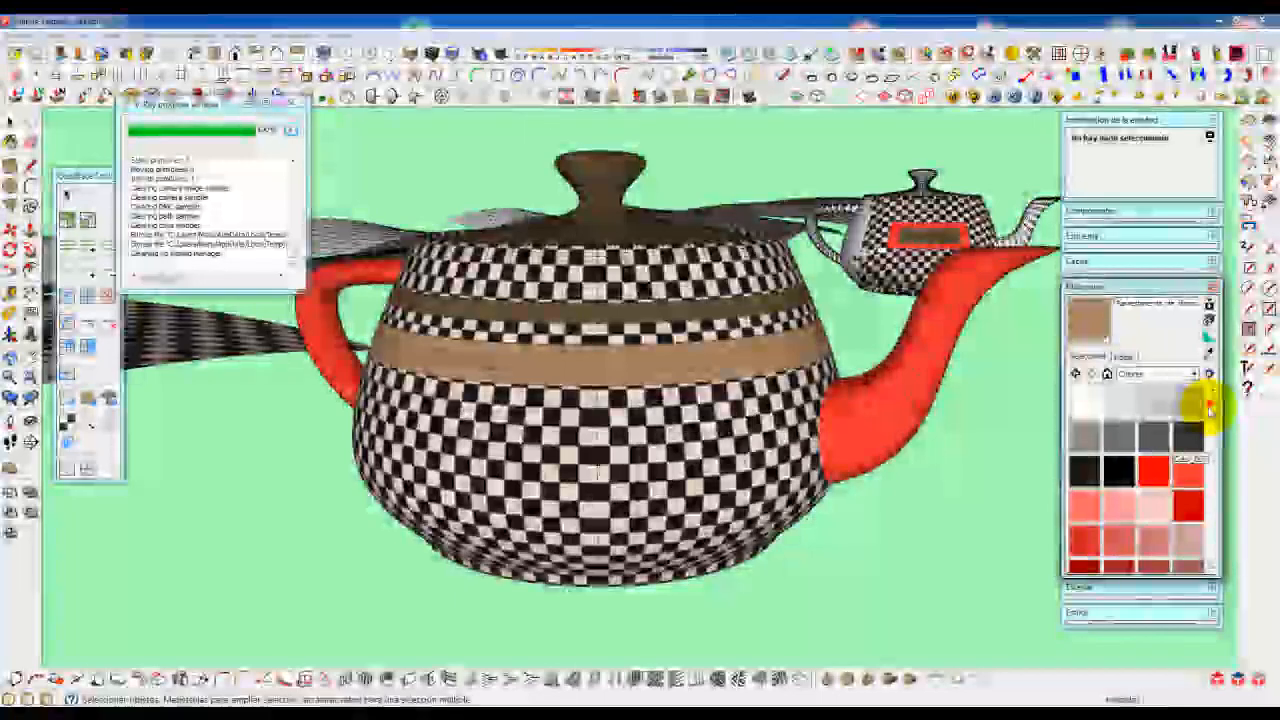
{"action": "scroll", "coordinate": [1206, 425], "scroll_direction": "down", "scroll_amount": 3}
{"action": "scroll", "coordinate": [1208, 425], "scroll_direction": "up", "scroll_amount": 3}
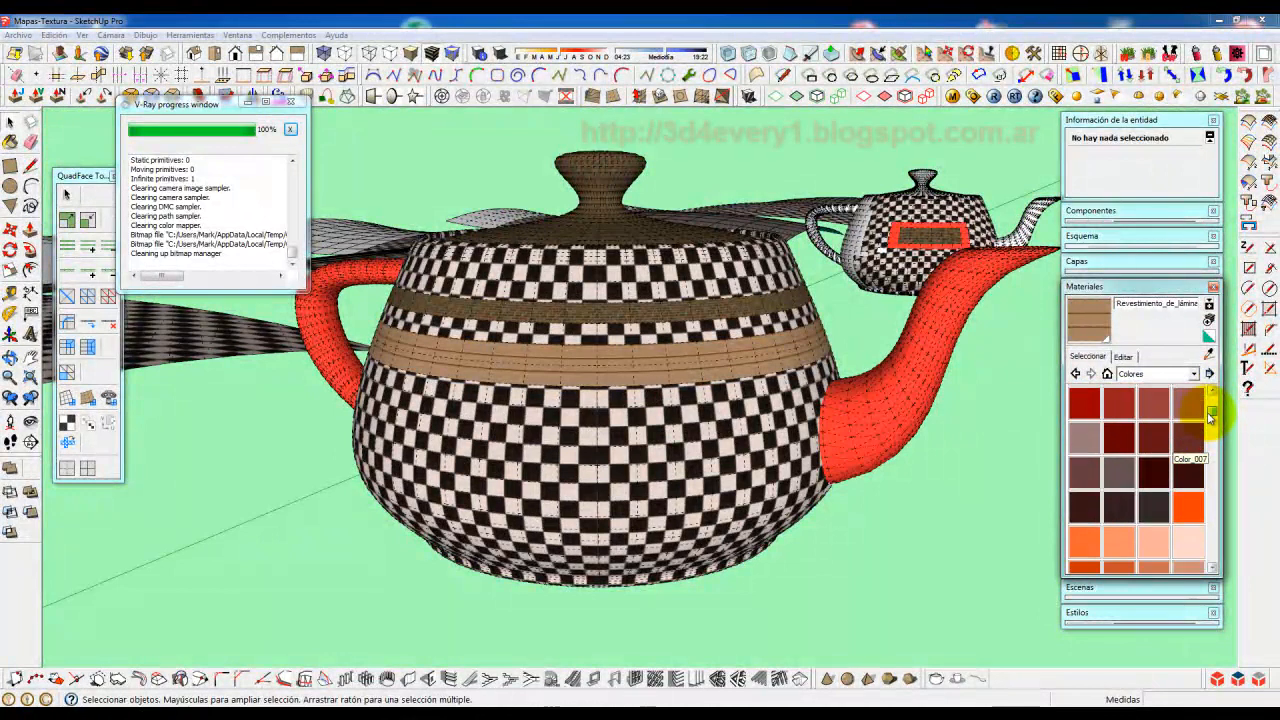
{"action": "left_click", "coordinate": [1086, 445]}
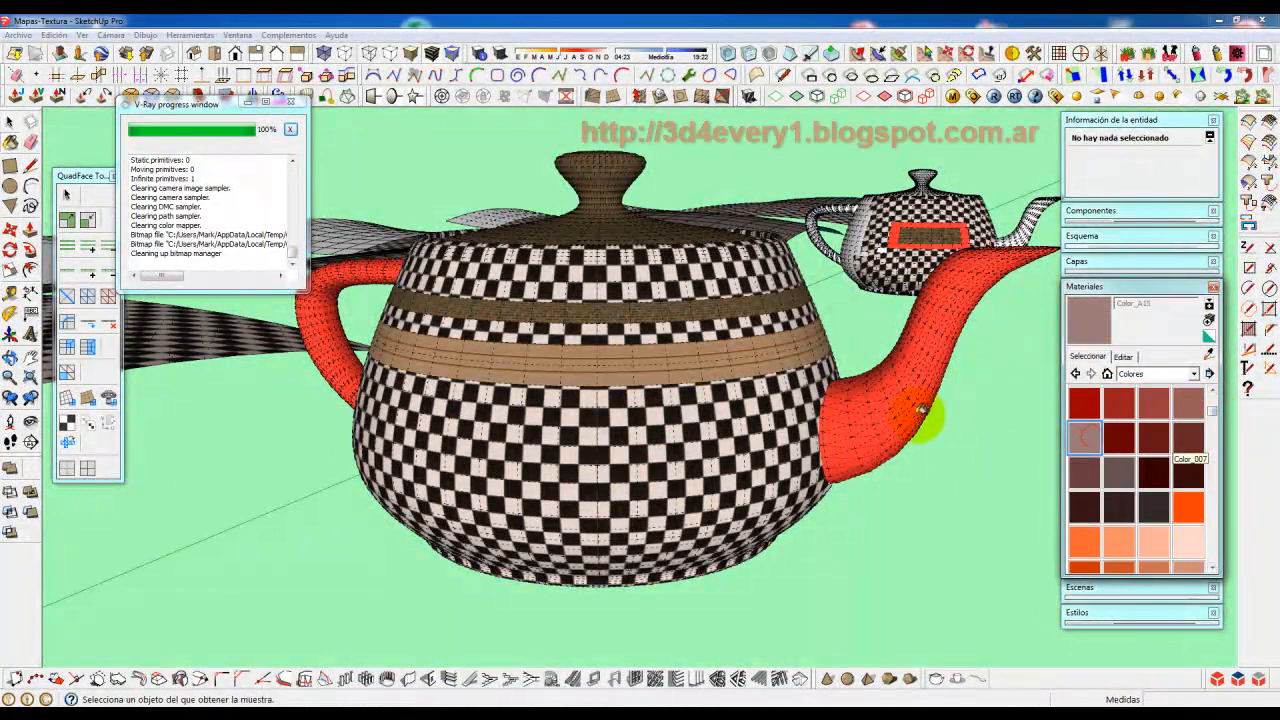
- Turn off hidden geometry display and paint the teapot's spout and handle with Color_A19 from the Colores library
{"action": "left_click", "coordinate": [85, 35]}
{"action": "left_click", "coordinate": [89, 85]}
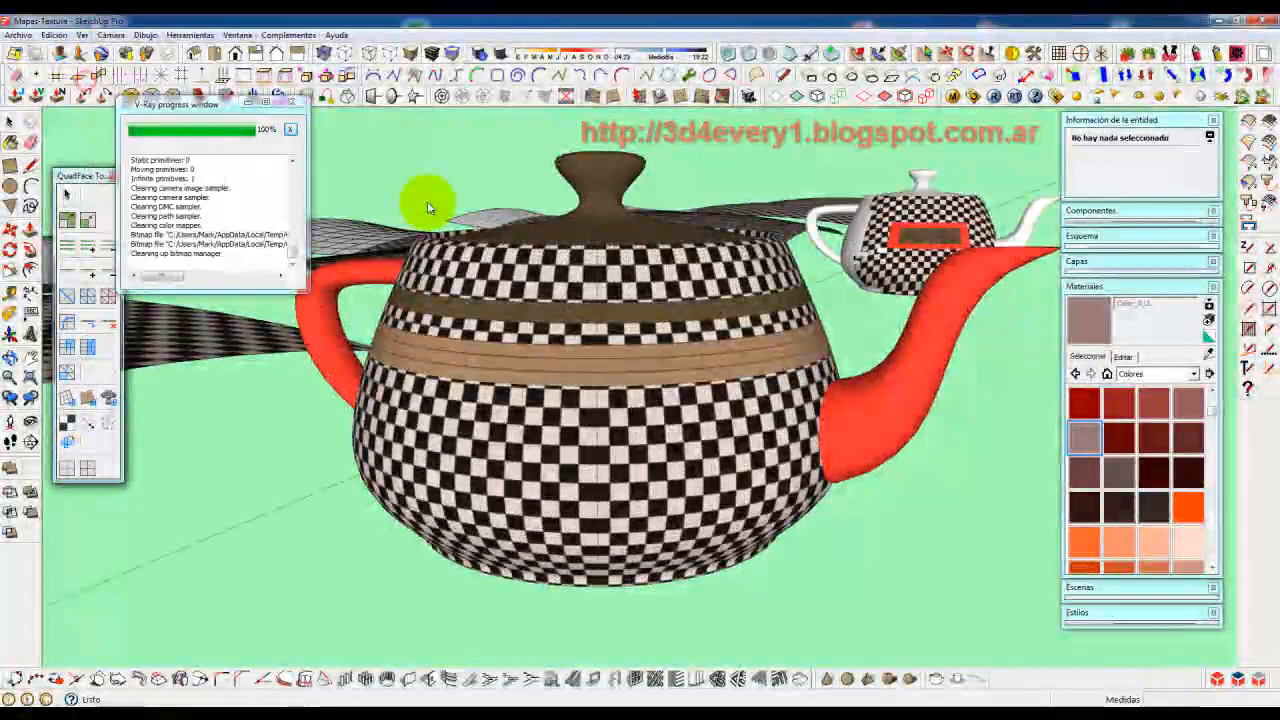
{"action": "left_click", "coordinate": [1084, 470]}
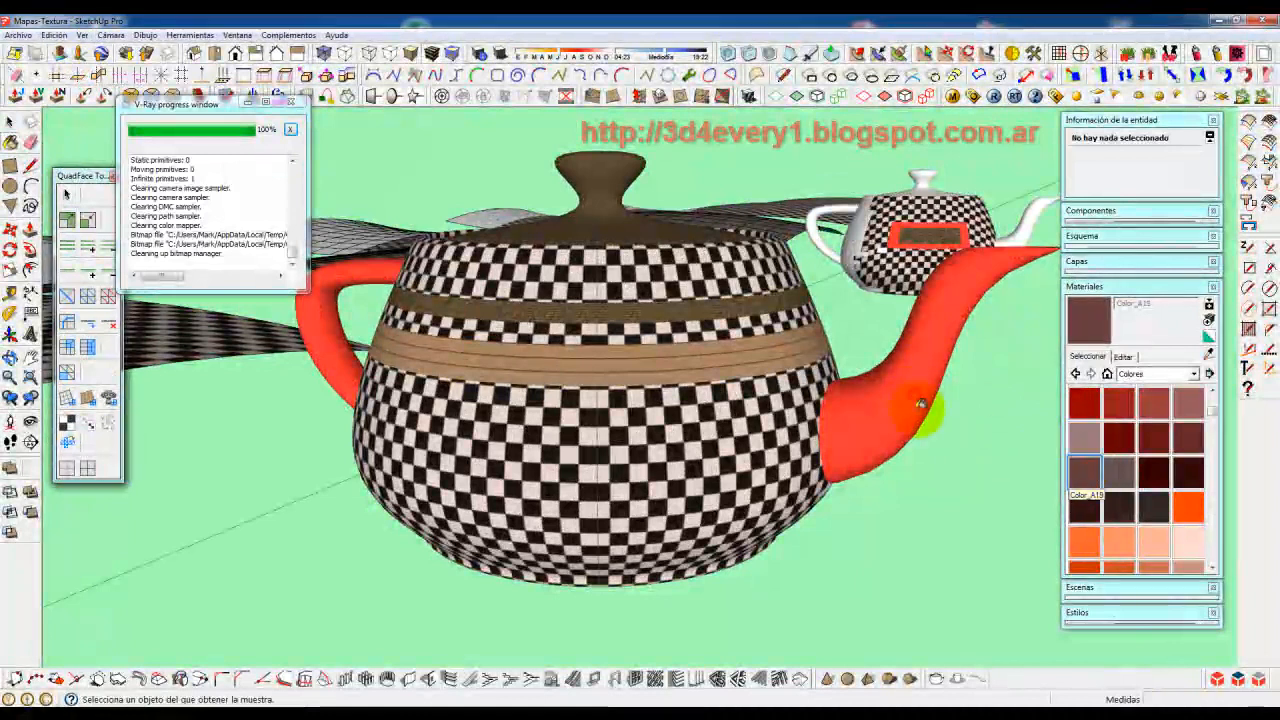
{"action": "left_click", "coordinate": [900, 405]}
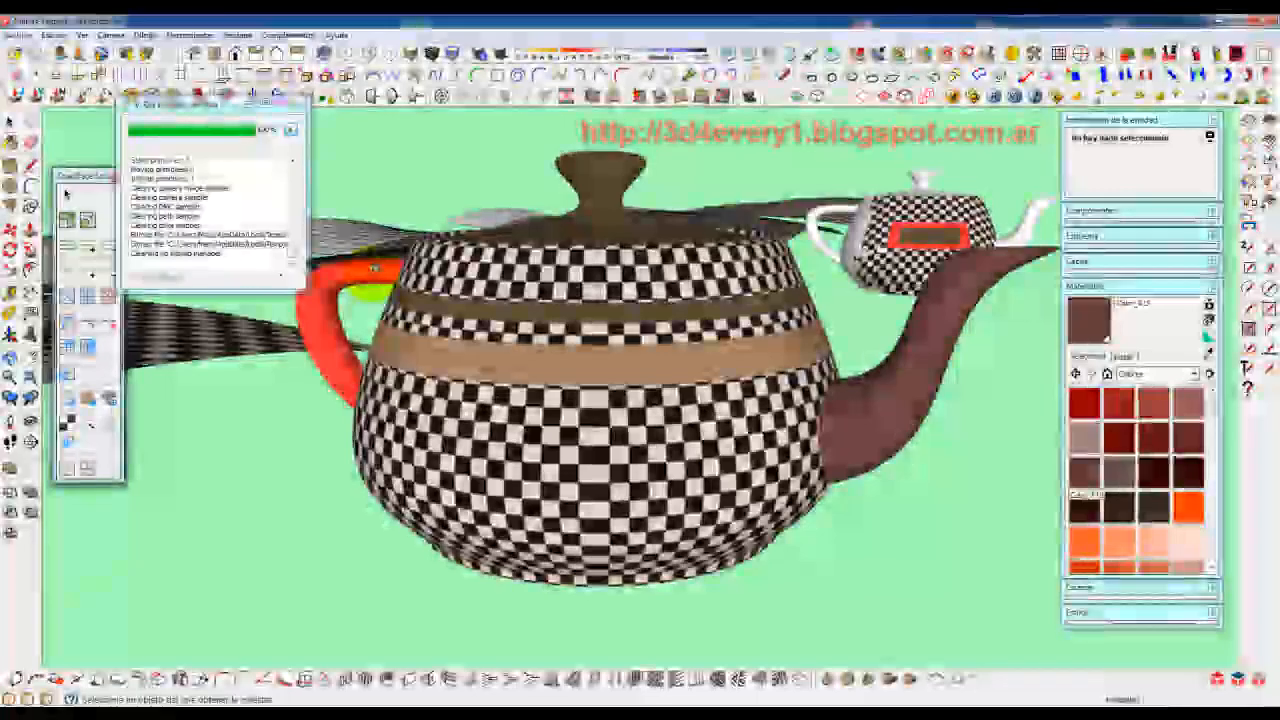
{"action": "left_click", "coordinate": [363, 284]}
{"action": "mouse_move", "coordinate": [365, 310]}
{"action": "middle_mouse_down"}
{"action": "mouse_move", "coordinate": [371, 355]}
{"action": "mouse_move", "coordinate": [368, 338]}
{"action": "middle_mouse_up"}
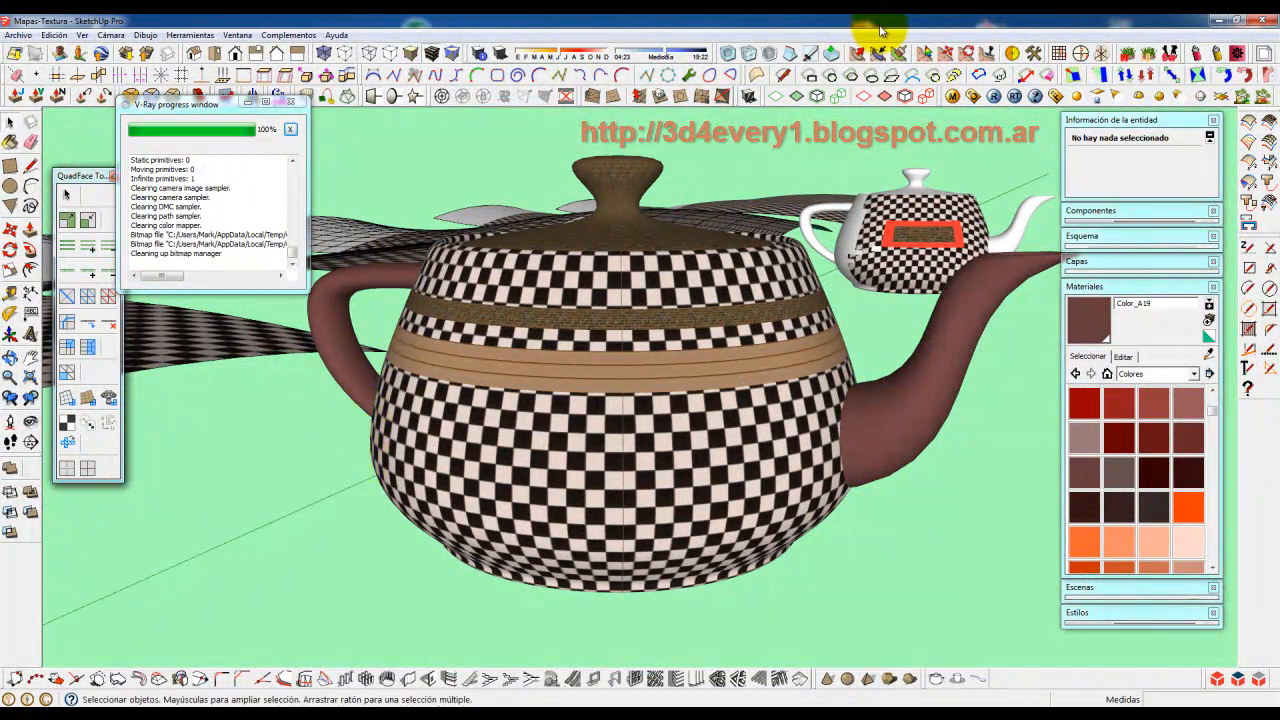
- Render the recoloured teapot with V-Ray and close the frame buffer
{"action": "left_click", "coordinate": [996, 94]}
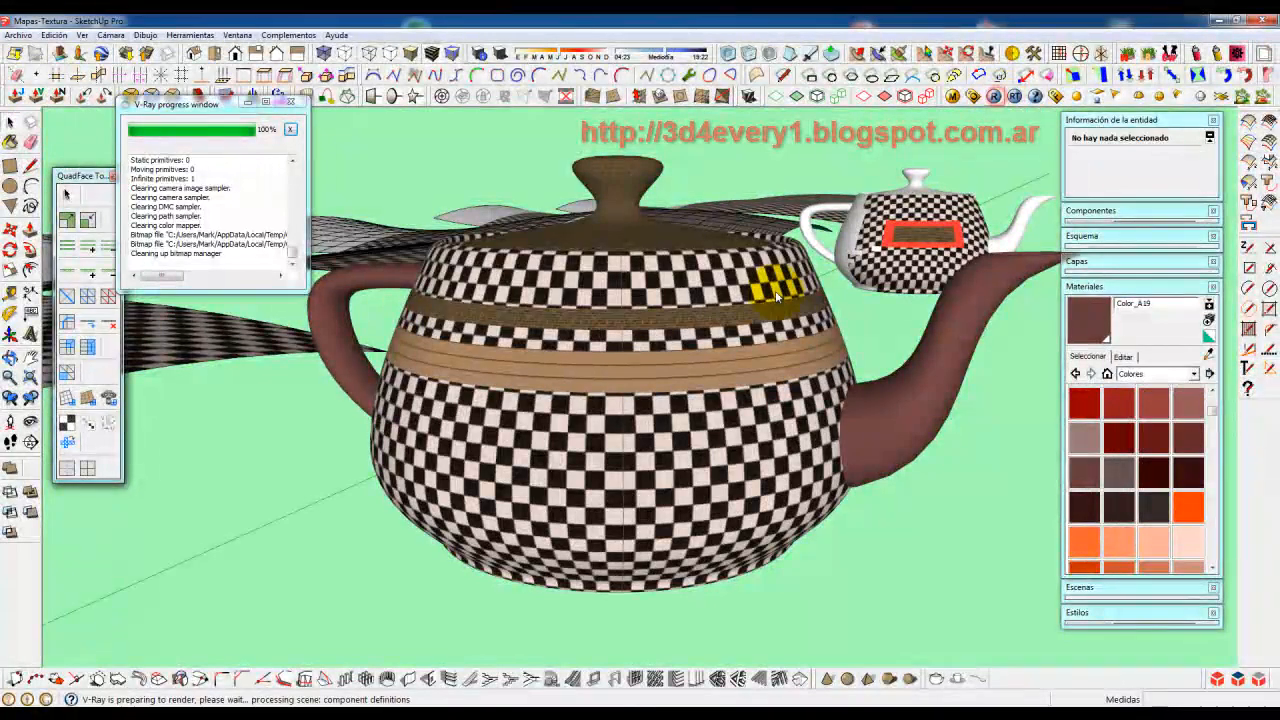
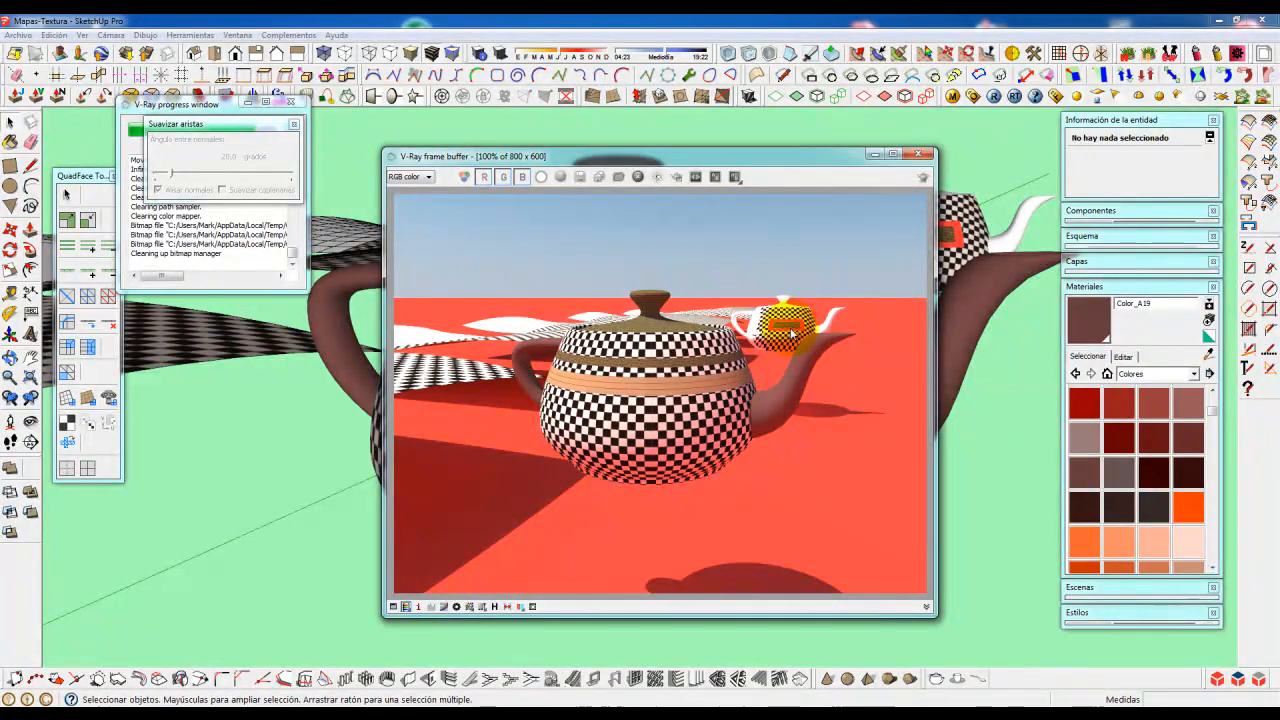
{"action": "left_click", "coordinate": [919, 154]}
{"action": "scroll", "coordinate": [690, 360], "scroll_direction": "up", "scroll_amount": 5}
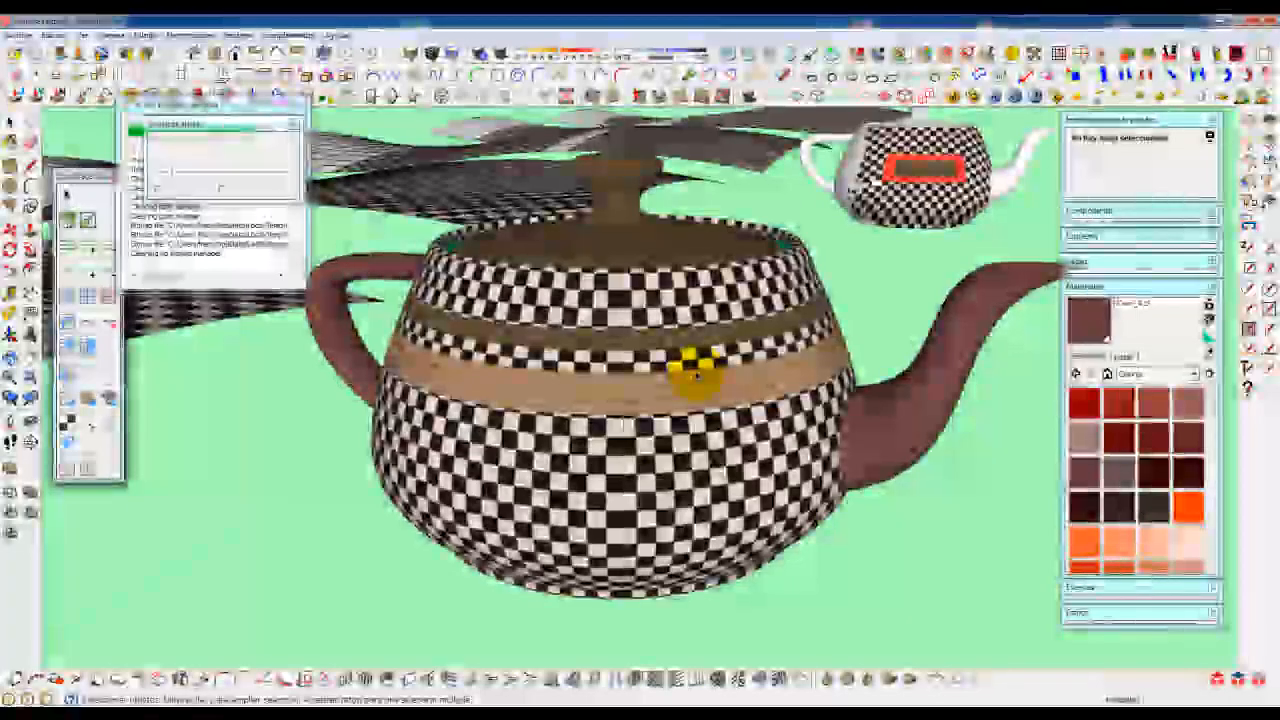
- UV-map the tan lap-siding material over the middle wavy strip, scaled with Use Material Size
{"action": "scroll", "coordinate": [690, 368], "scroll_direction": "down", "scroll_amount": 8}
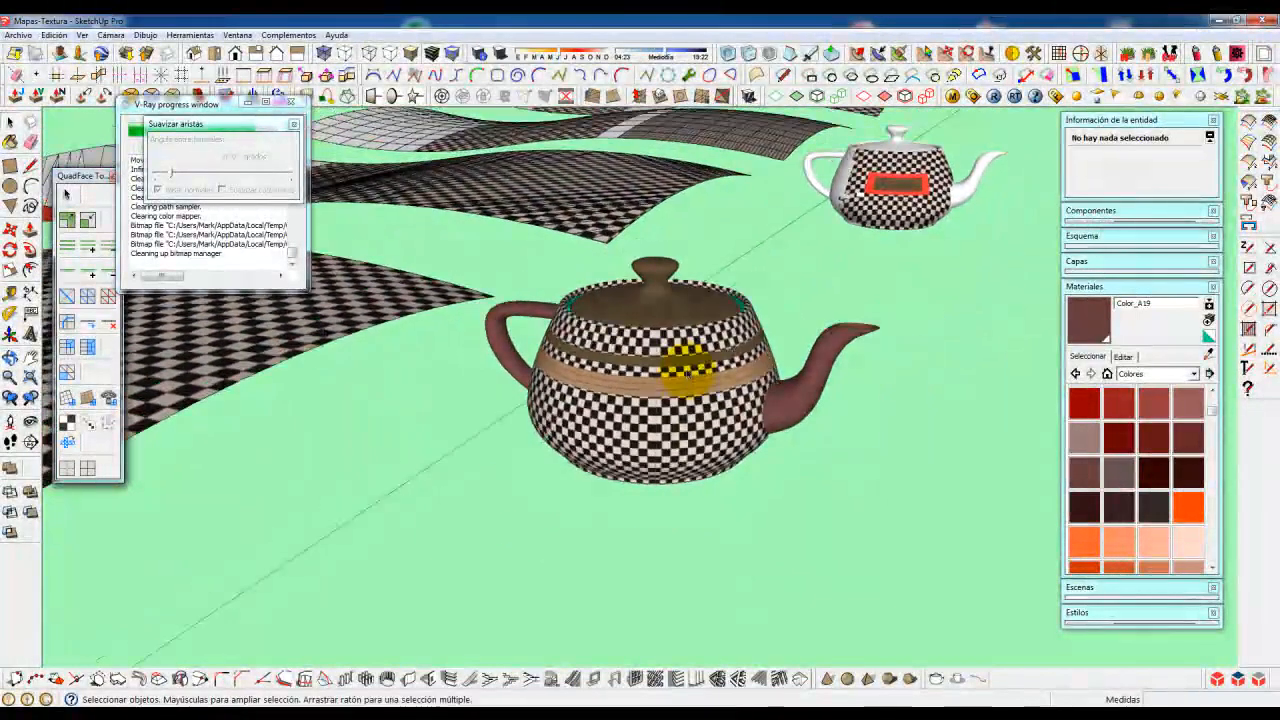
{"action": "scroll", "coordinate": [688, 374], "scroll_direction": "down", "scroll_amount": 6}
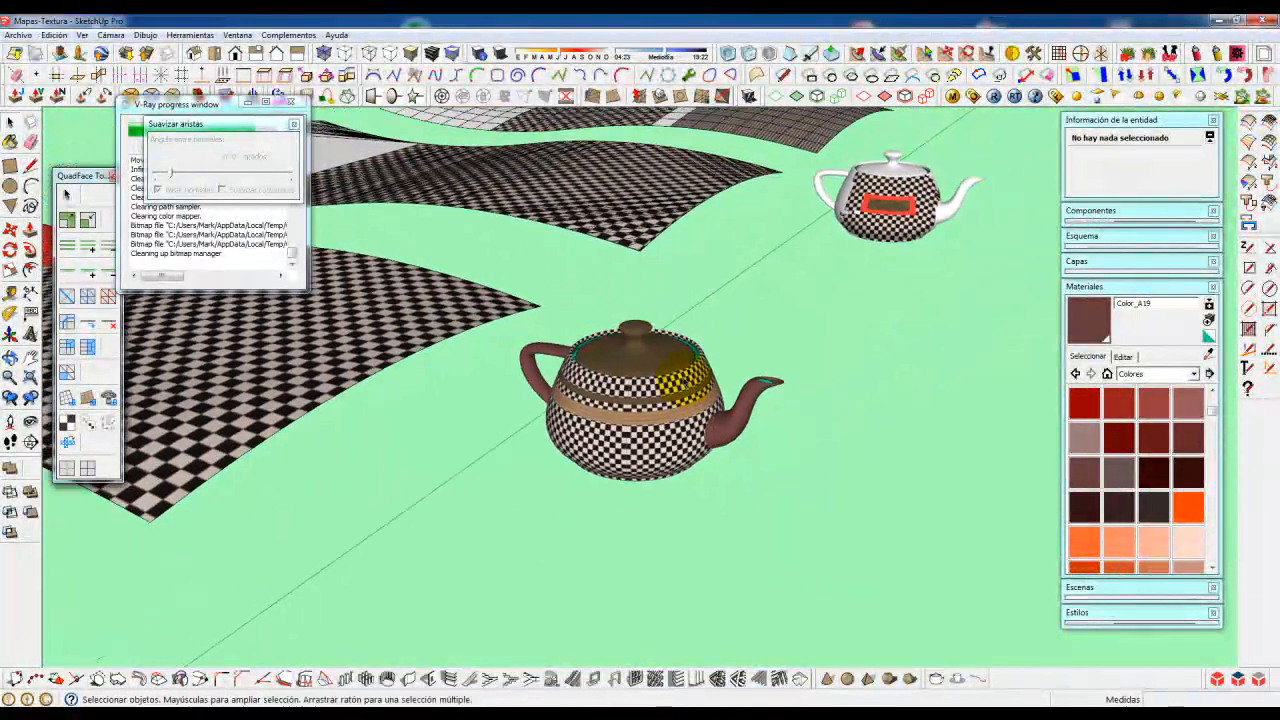
{"action": "scroll", "coordinate": [681, 382], "scroll_direction": "down", "scroll_amount": 1}
{"action": "scroll", "coordinate": [613, 440], "scroll_direction": "down", "scroll_amount": 1}
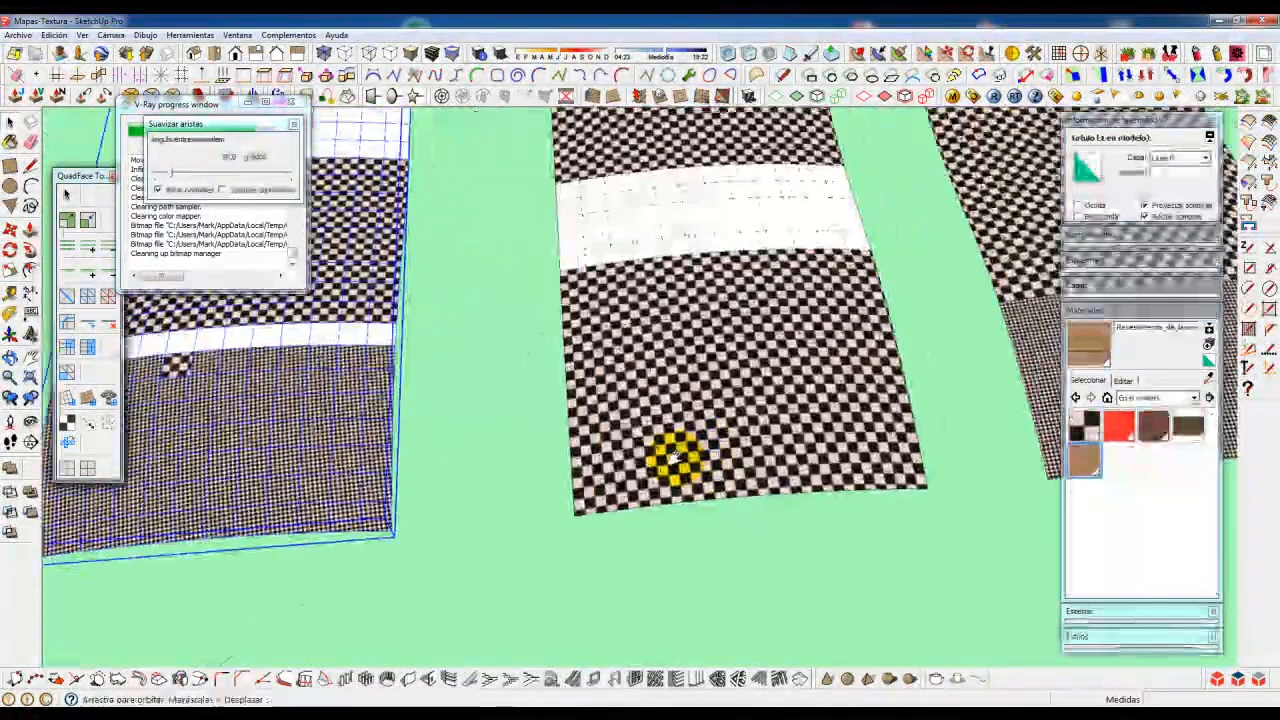
{"action": "mouse_move", "coordinate": [674, 457]}
{"action": "middle_mouse_down", "text": "shift"}
{"action": "mouse_move", "coordinate": [634, 491]}
{"action": "mouse_move", "coordinate": [680, 486]}
{"action": "mouse_move", "coordinate": [612, 524]}
{"action": "middle_mouse_up", "text": "shift"}
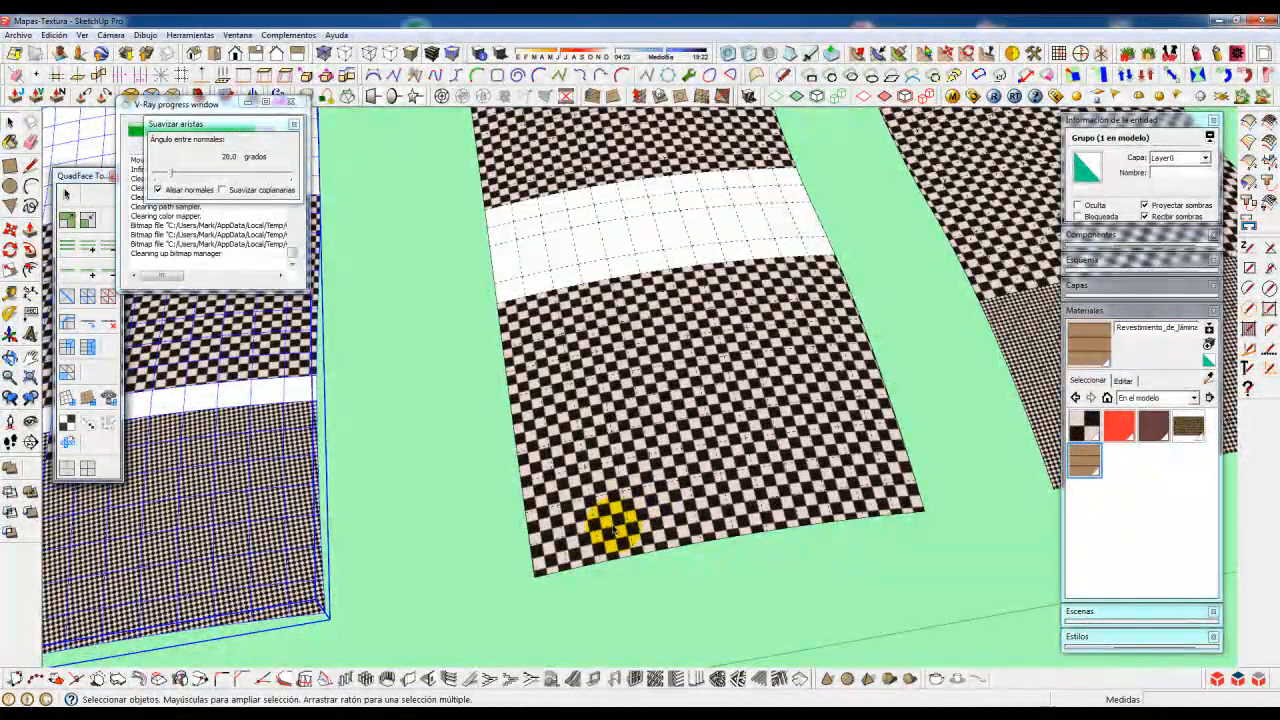
{"action": "left_click", "coordinate": [66, 420]}
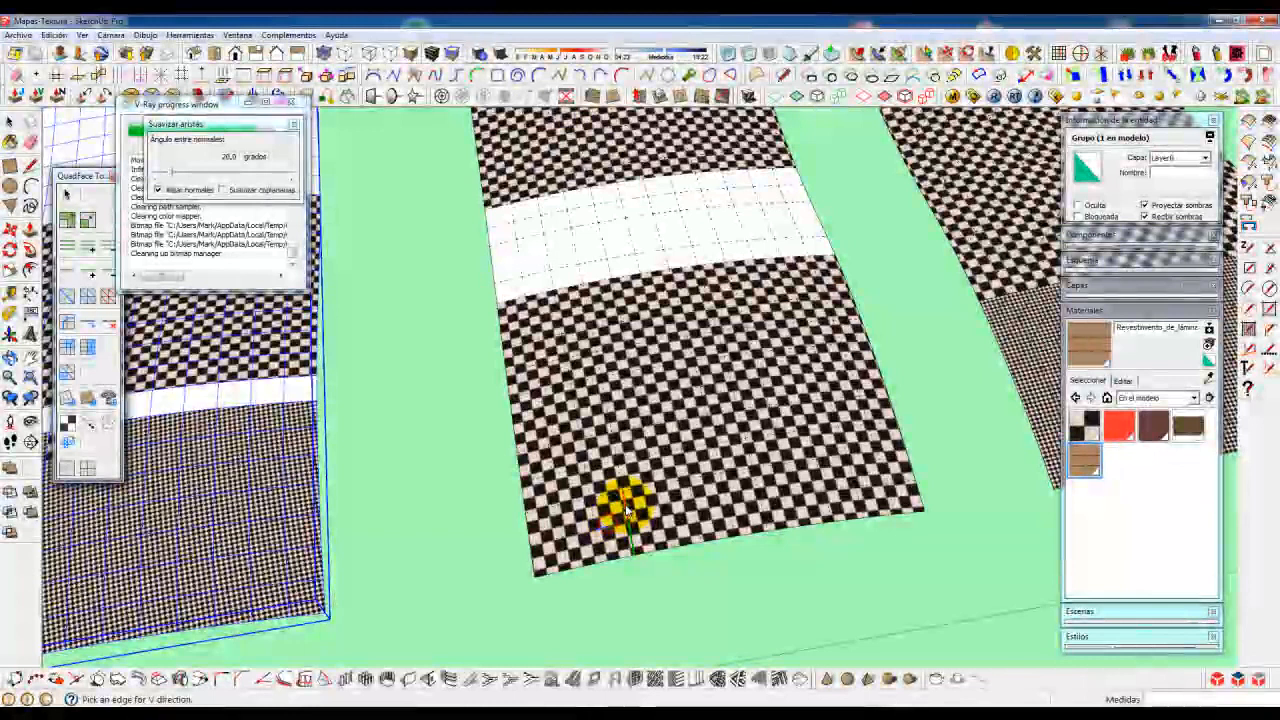
{"action": "left_click", "coordinate": [615, 522]}
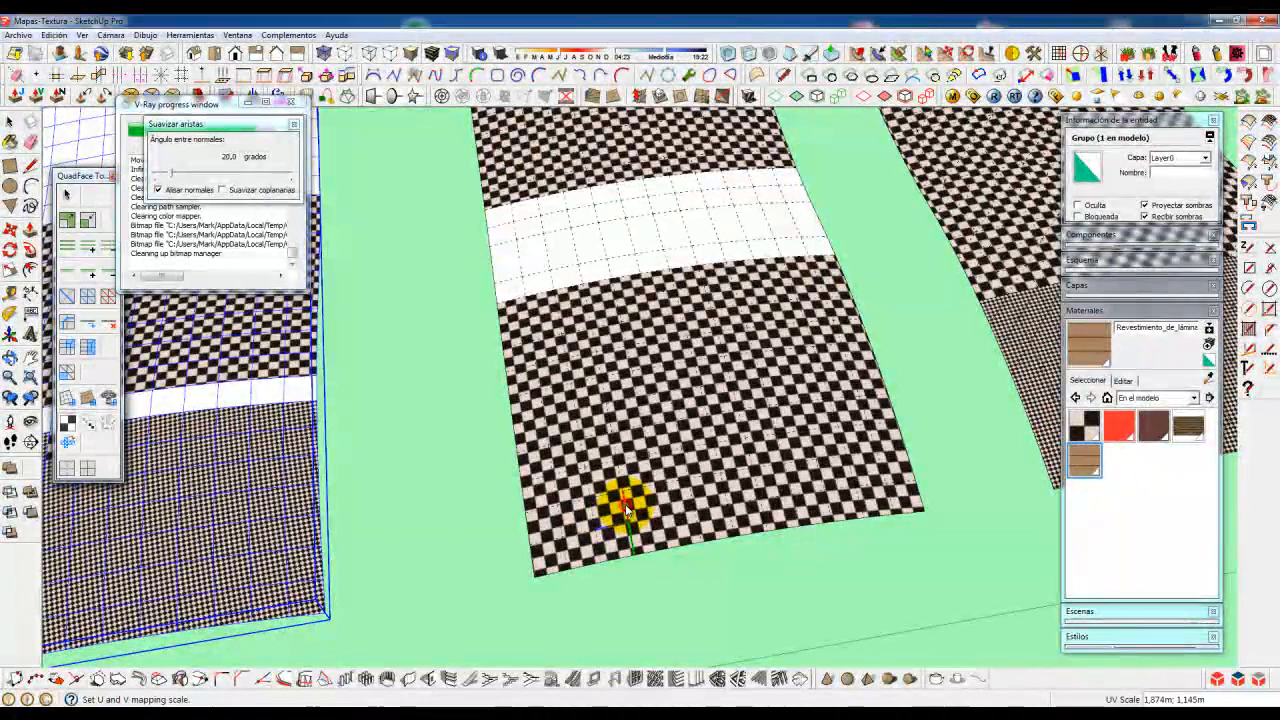
{"action": "scroll", "coordinate": [615, 512], "scroll_direction": "up", "scroll_amount": 4}
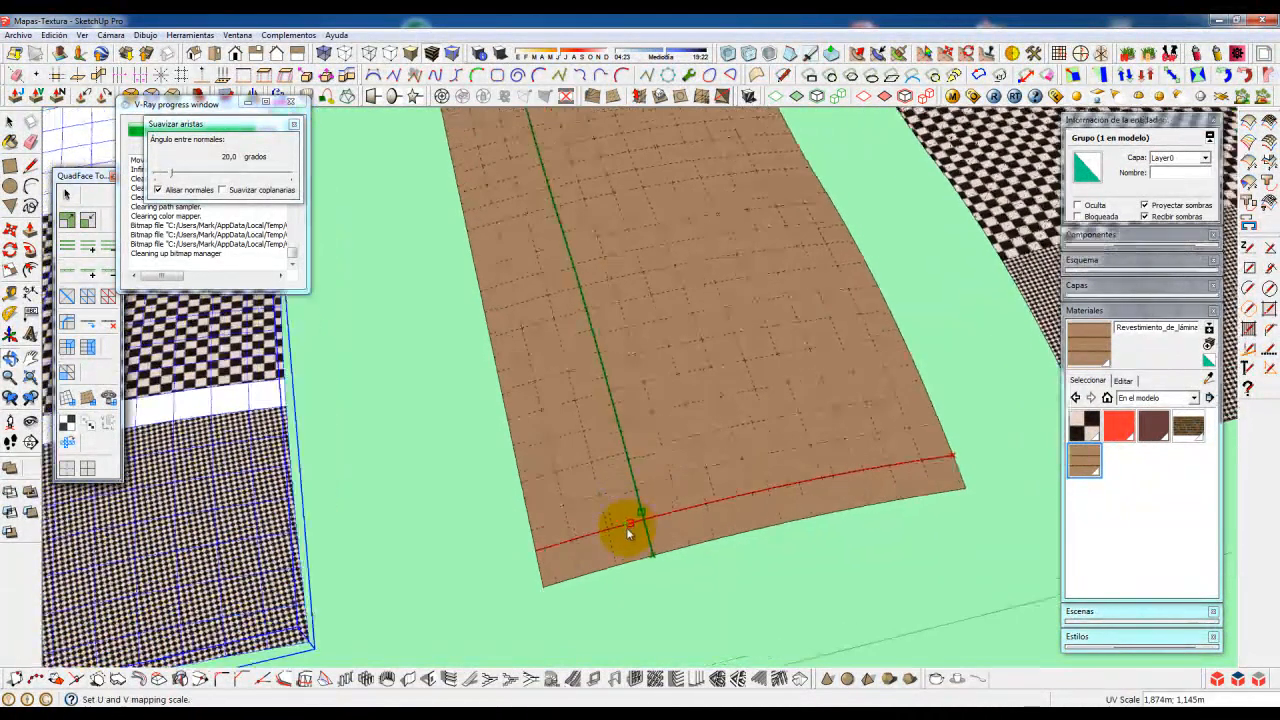
{"action": "right_click", "coordinate": [681, 509]}
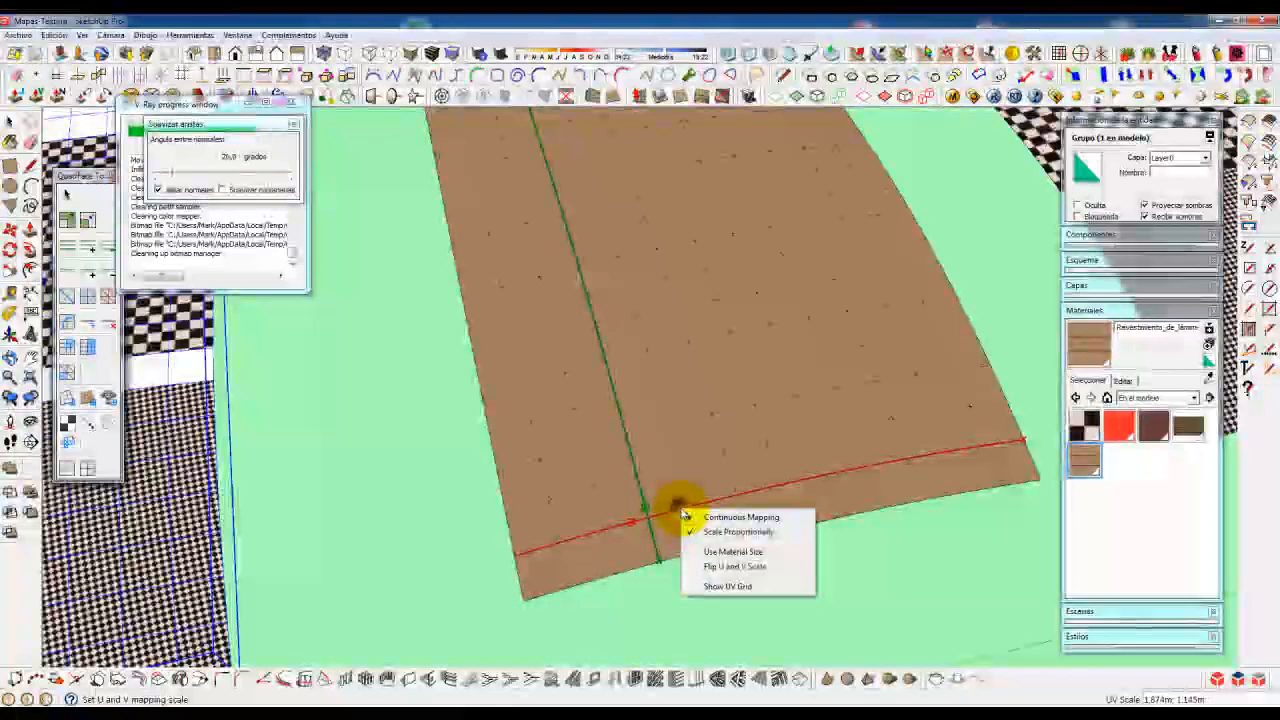
{"action": "left_click", "coordinate": [695, 552]}
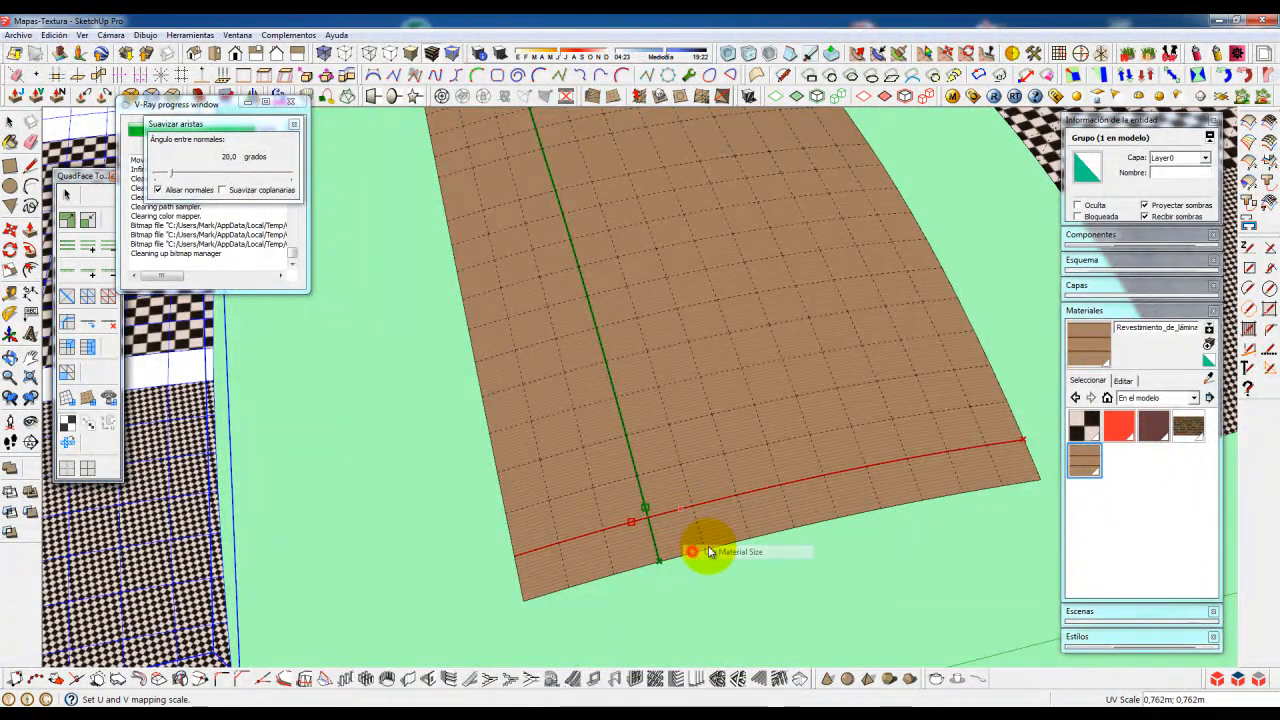
- Set the lap-siding material's texture width and height to 5 m
{"action": "left_click", "coordinate": [1122, 380]}
{"action": "left_click", "coordinate": [1101, 533]}
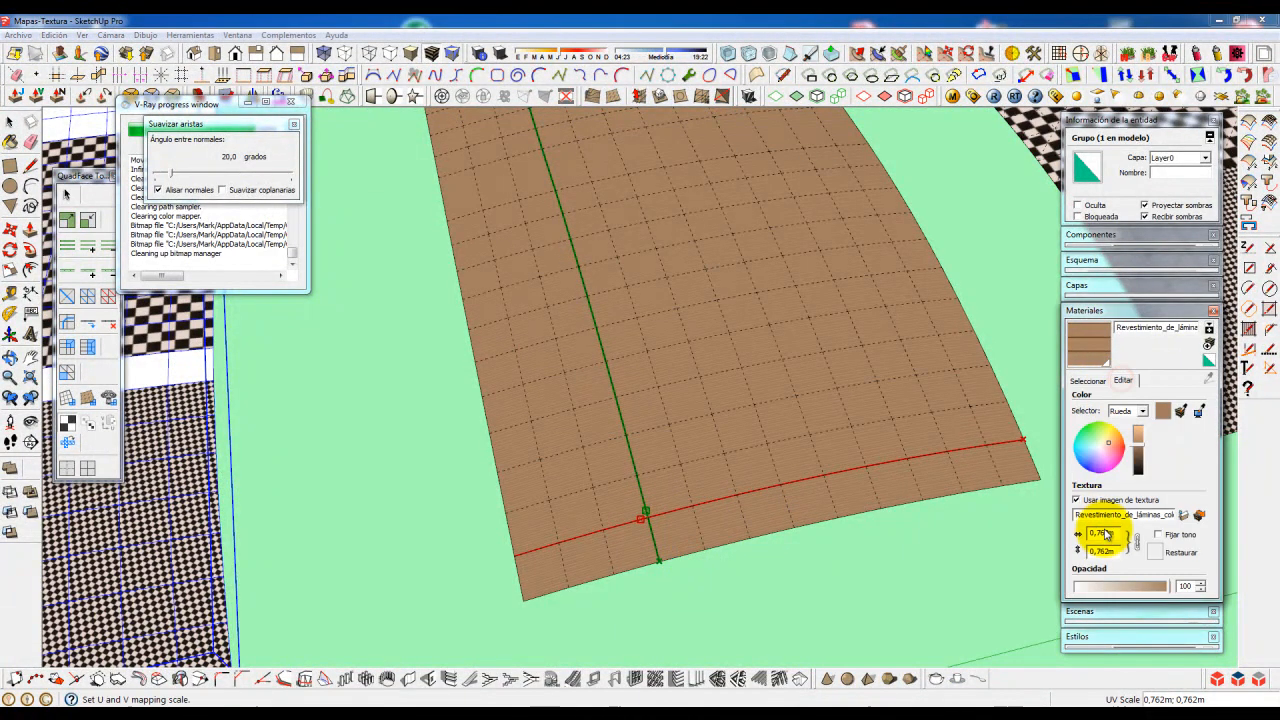
{"action": "left_click_drag", "start_coordinate": [1109, 532], "coordinate": [1043, 533]}
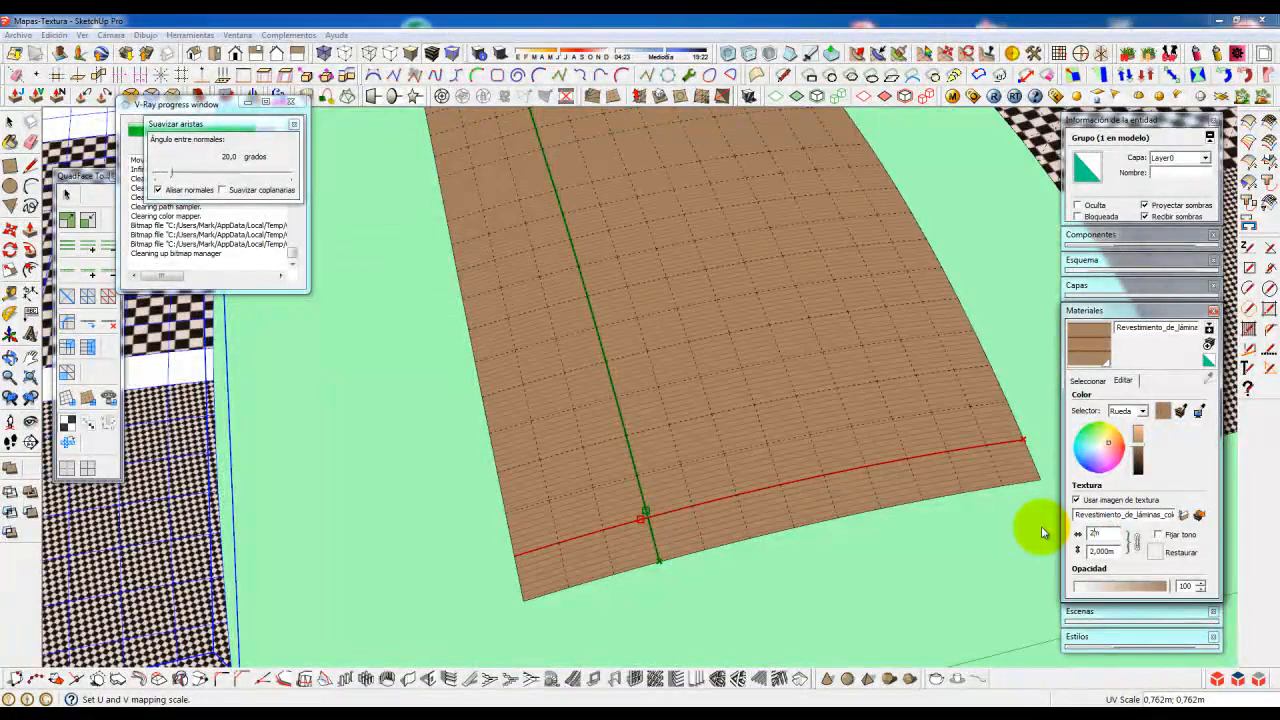
{"action": "type", "text": "2"}
{"action": "left_click", "coordinate": [1095, 551]}
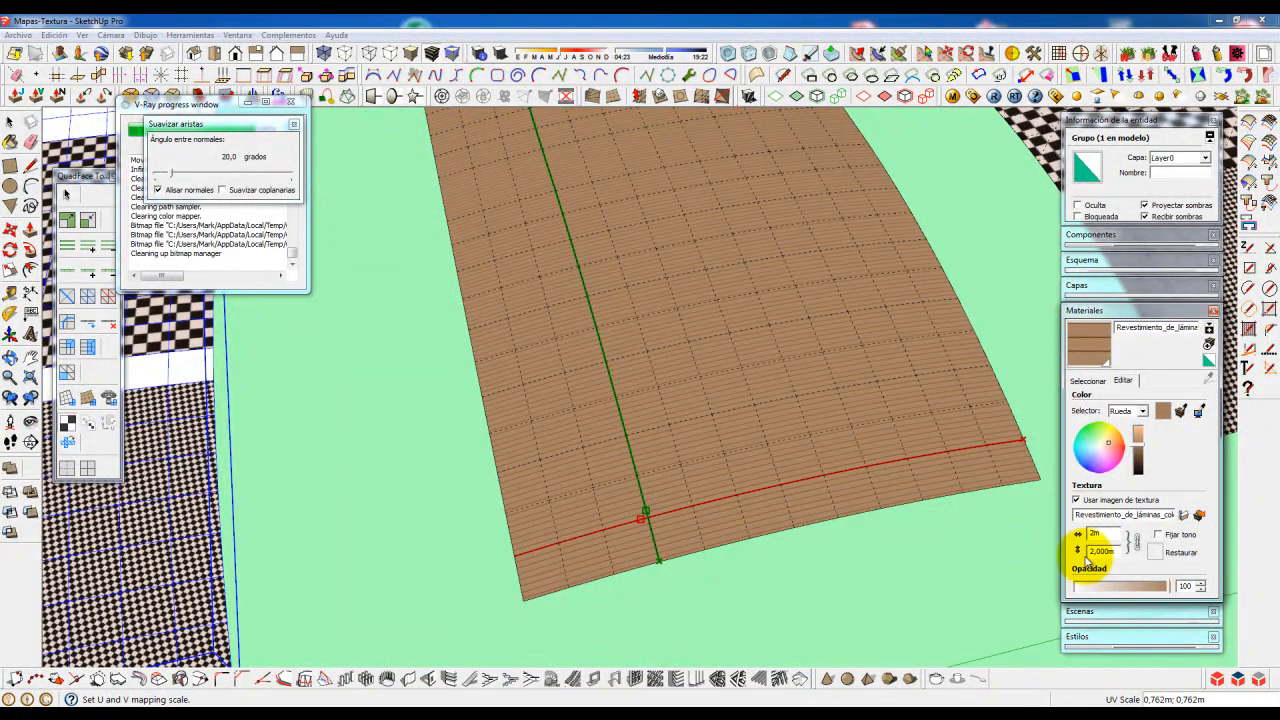
{"action": "type", "text": "5"}
{"action": "key", "text": "Return"}
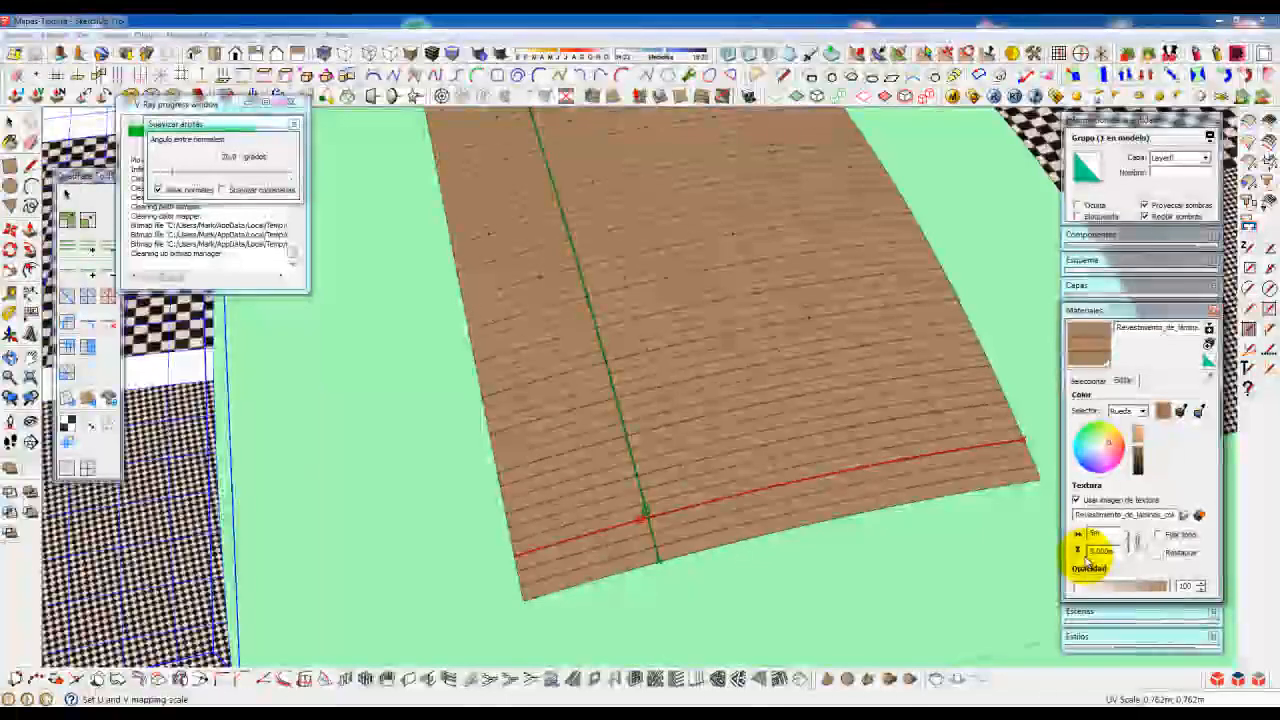
{"action": "type", "text": "6"}
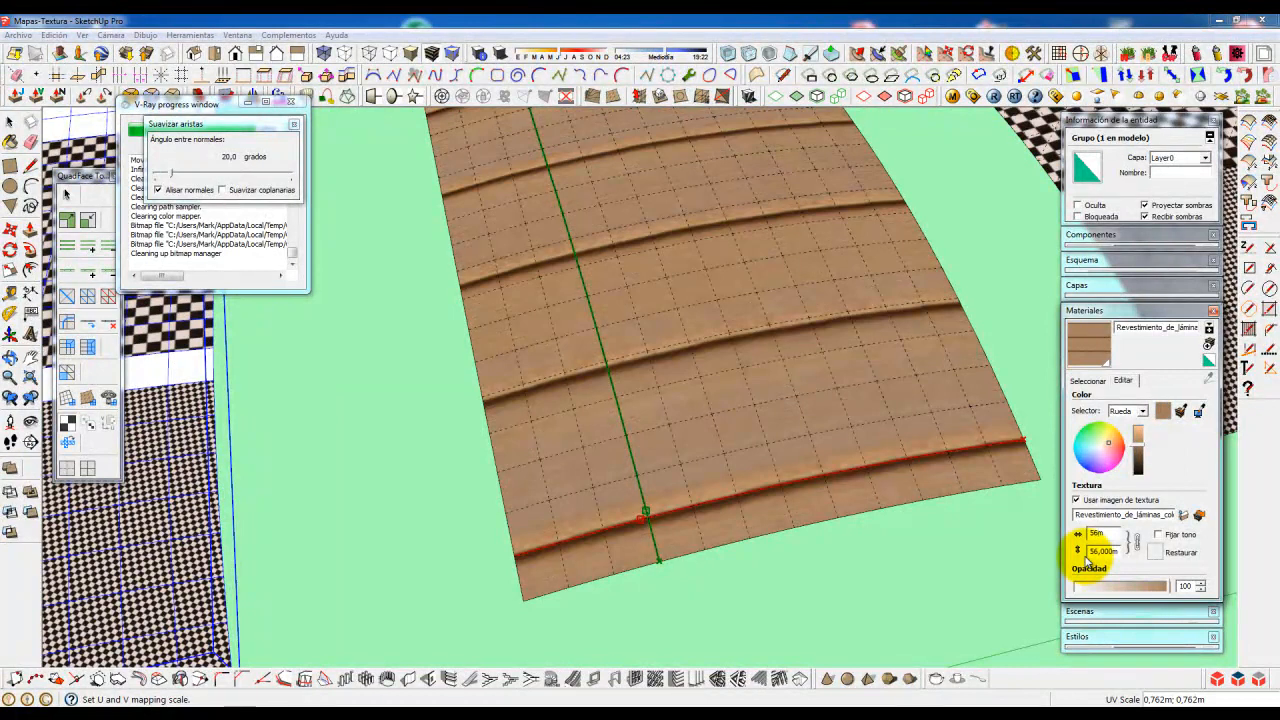
{"action": "key", "text": "BackSpace"}
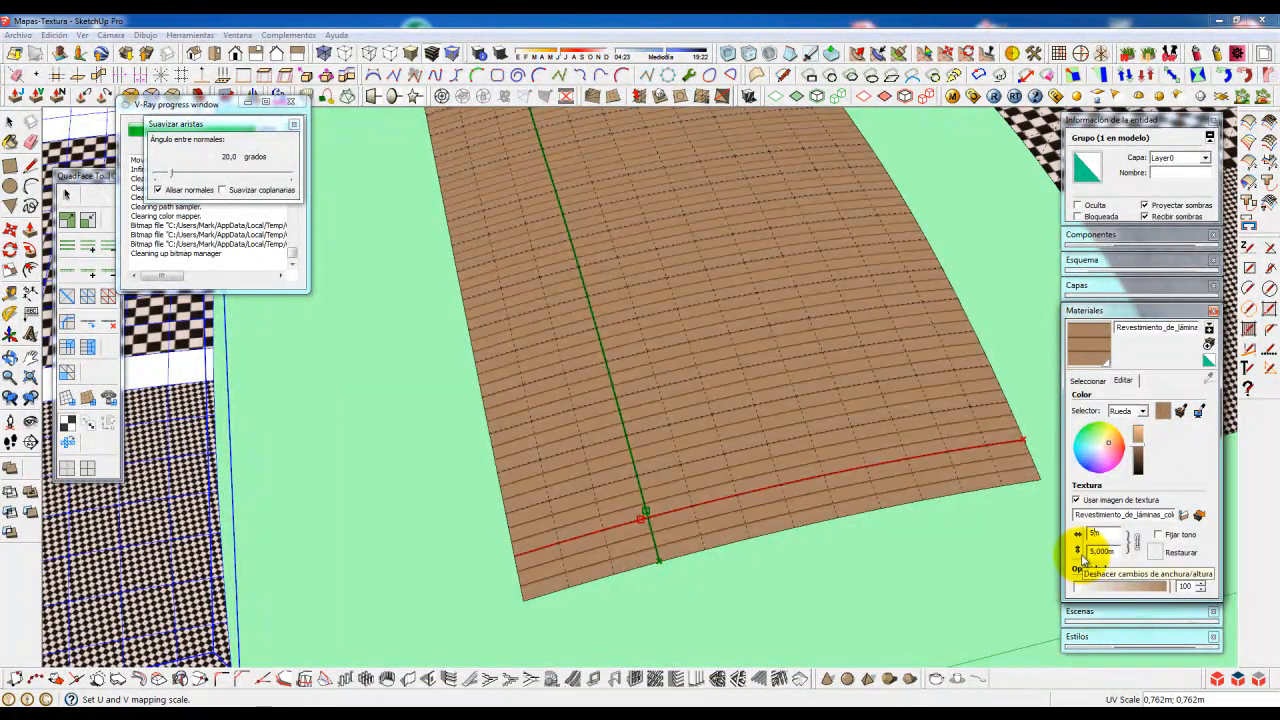
{"action": "left_click", "coordinate": [936, 548]}
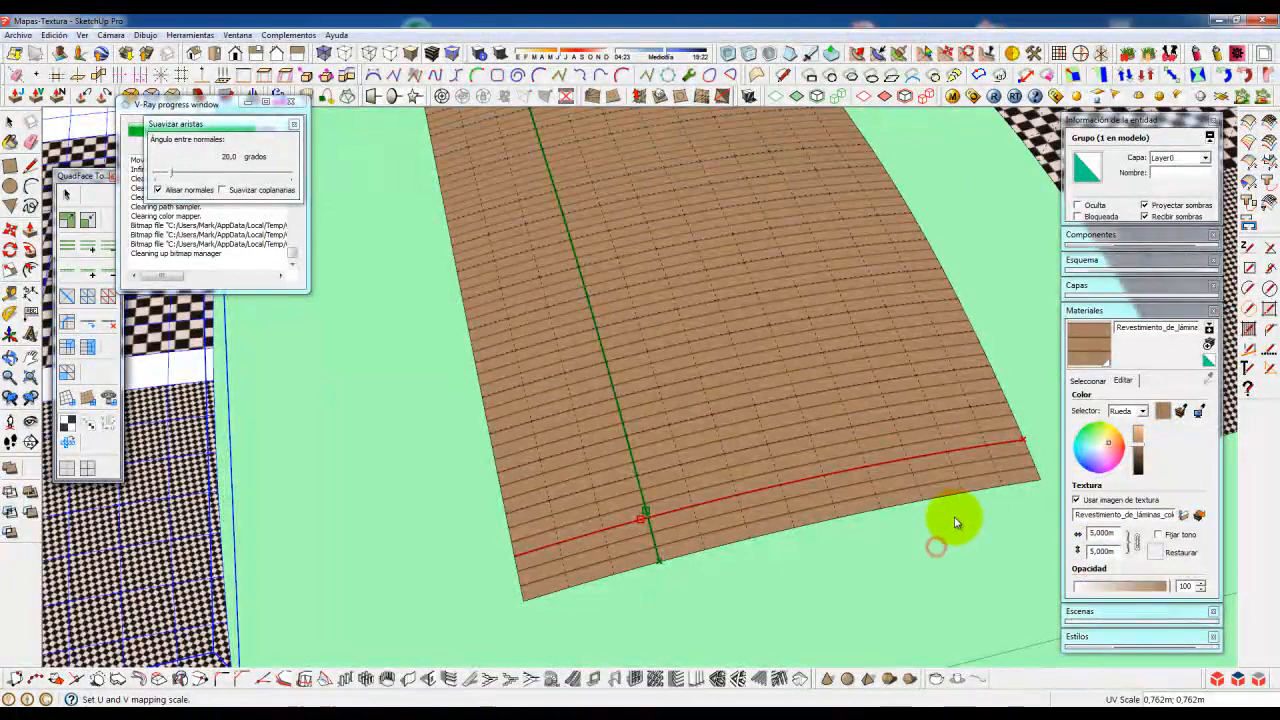
- Add Mampostería_concertada_de_varios_colores from the Piedra library to the model's materials and make it the active material
{"action": "scroll", "coordinate": [842, 508], "scroll_direction": "down", "scroll_amount": 2}
{"action": "scroll", "coordinate": [842, 508], "scroll_direction": "down", "scroll_amount": 2}
{"action": "middle_click_drag", "start_coordinate": [866, 497], "coordinate": [745, 514], "text": "shift"}
{"action": "middle_click_drag", "start_coordinate": [826, 528], "coordinate": [843, 480]}
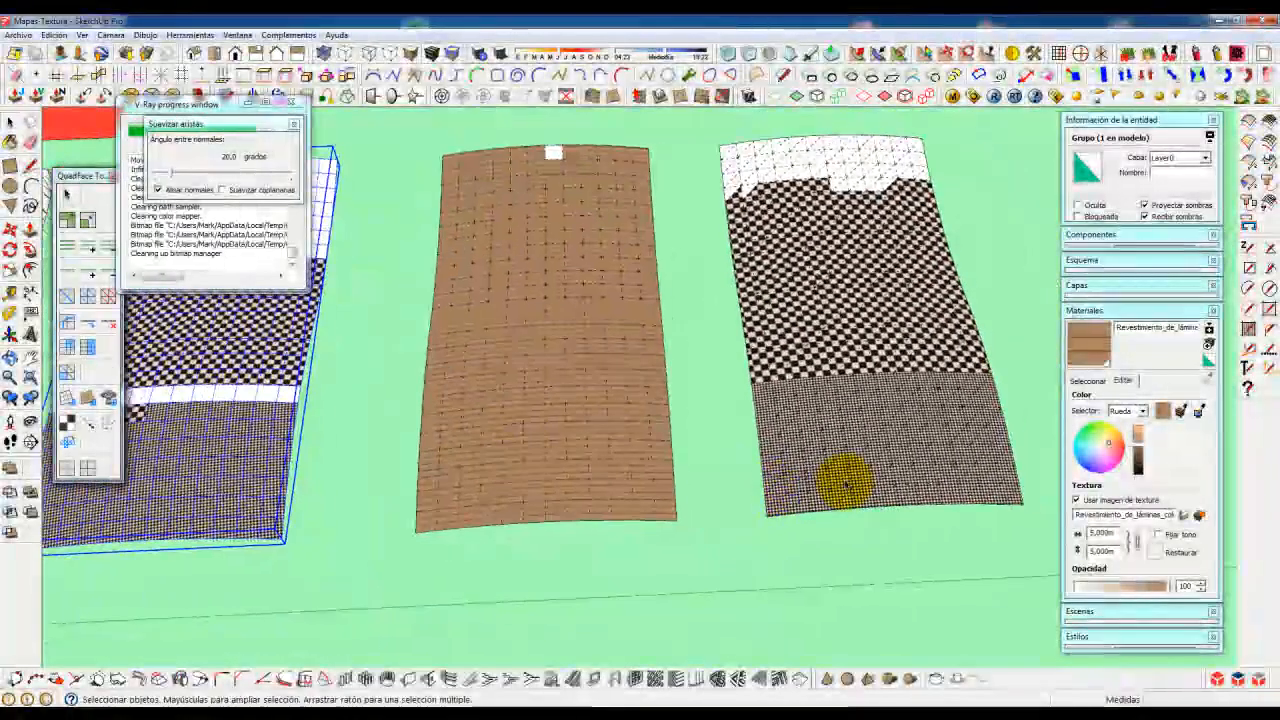
{"action": "scroll", "coordinate": [855, 488], "scroll_direction": "up", "scroll_amount": 1}
{"action": "left_click", "coordinate": [1088, 381]}
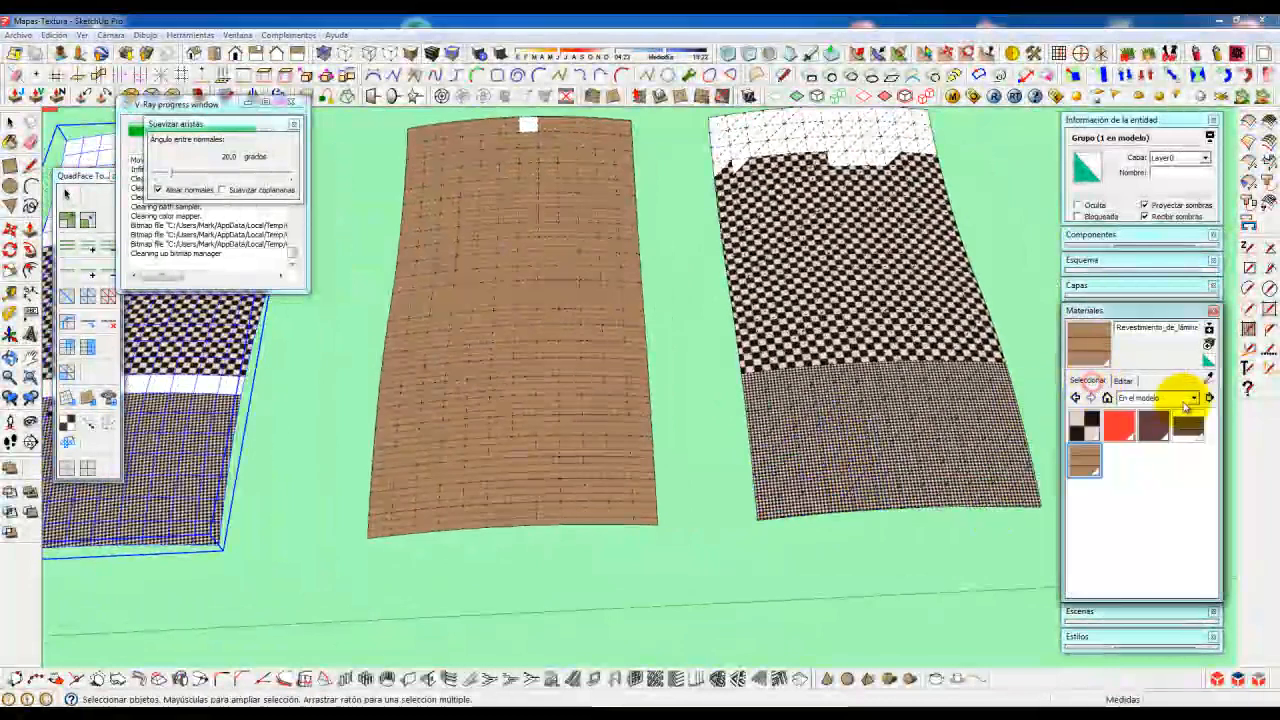
{"action": "left_click", "coordinate": [1184, 398]}
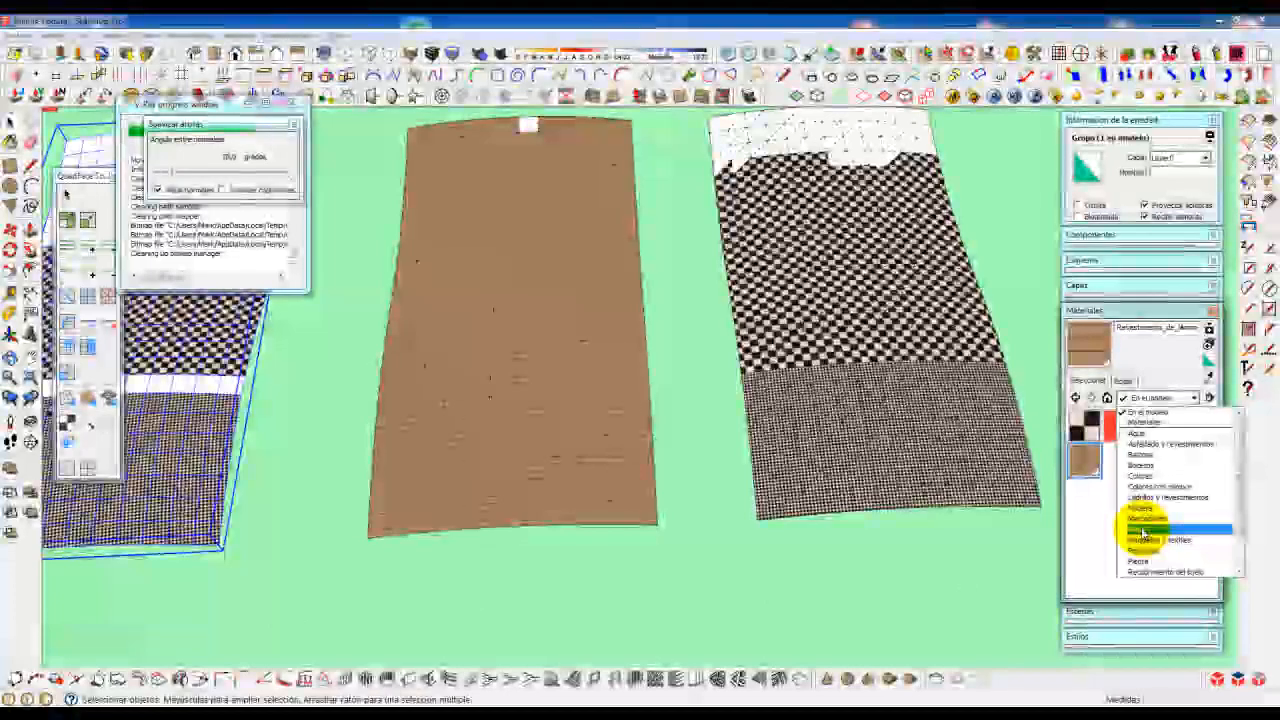
{"action": "left_click", "coordinate": [1177, 498]}
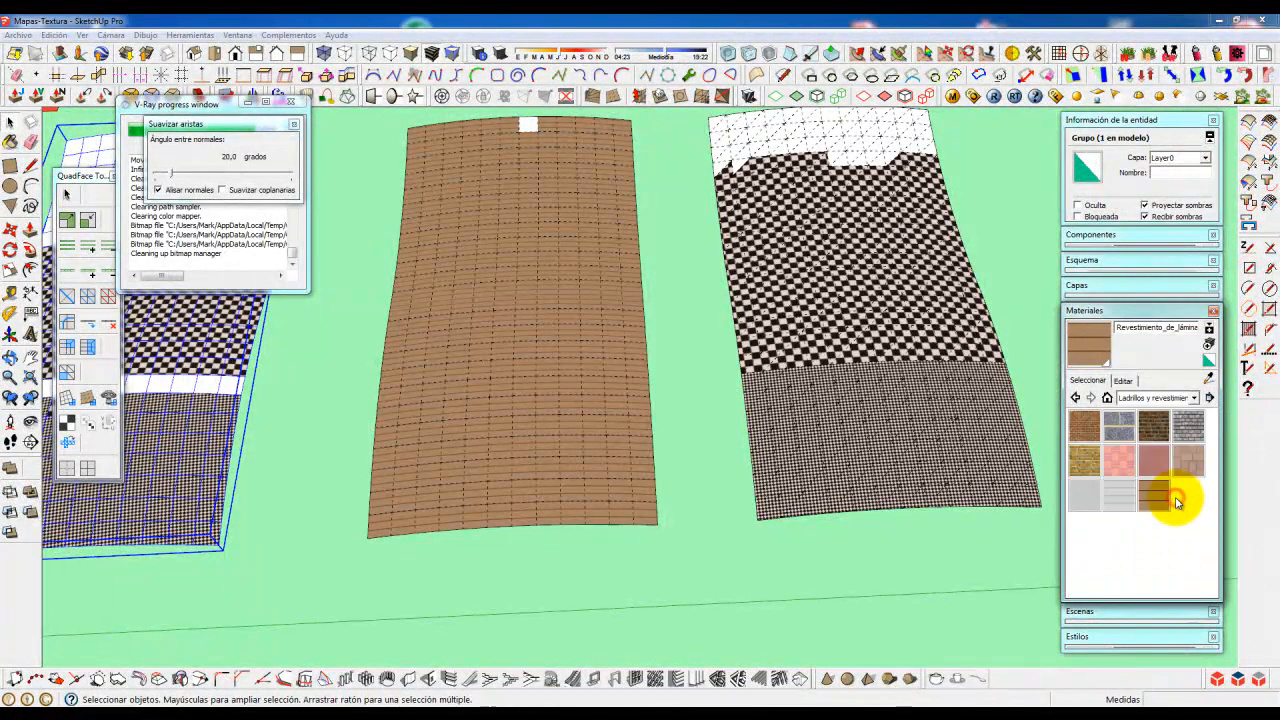
{"action": "left_click", "coordinate": [1158, 397]}
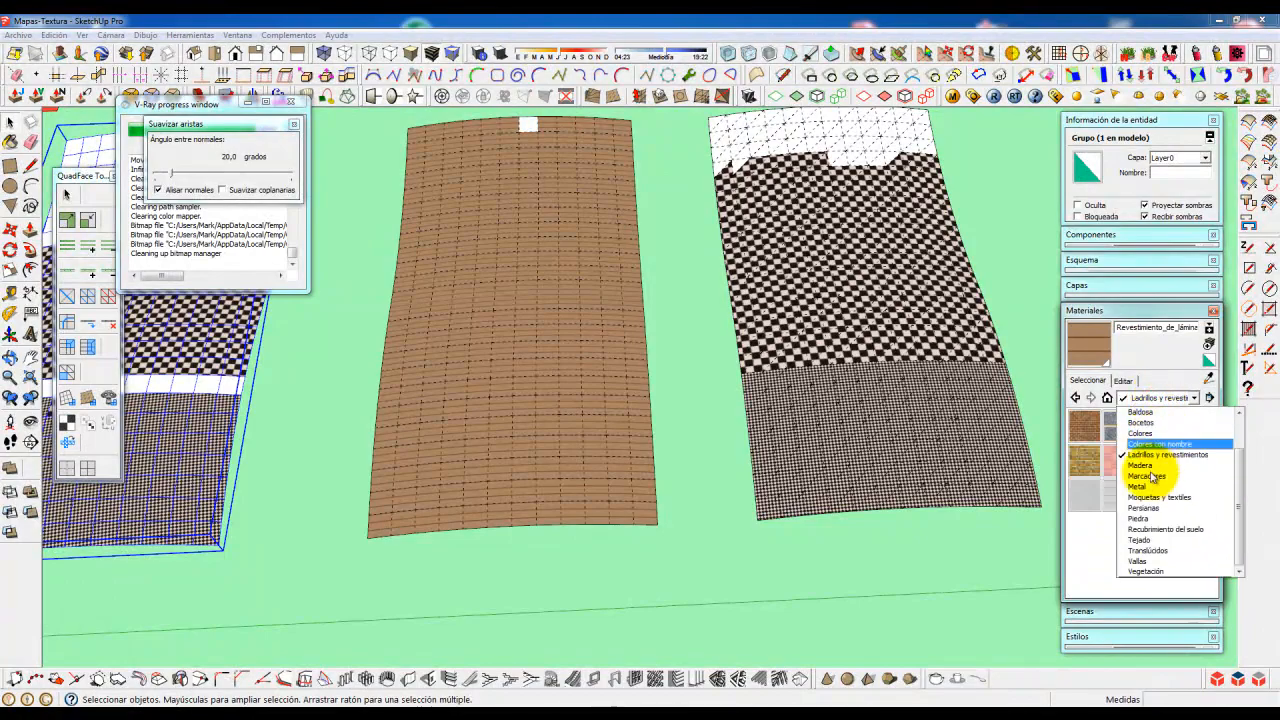
{"action": "left_click", "coordinate": [1141, 519]}
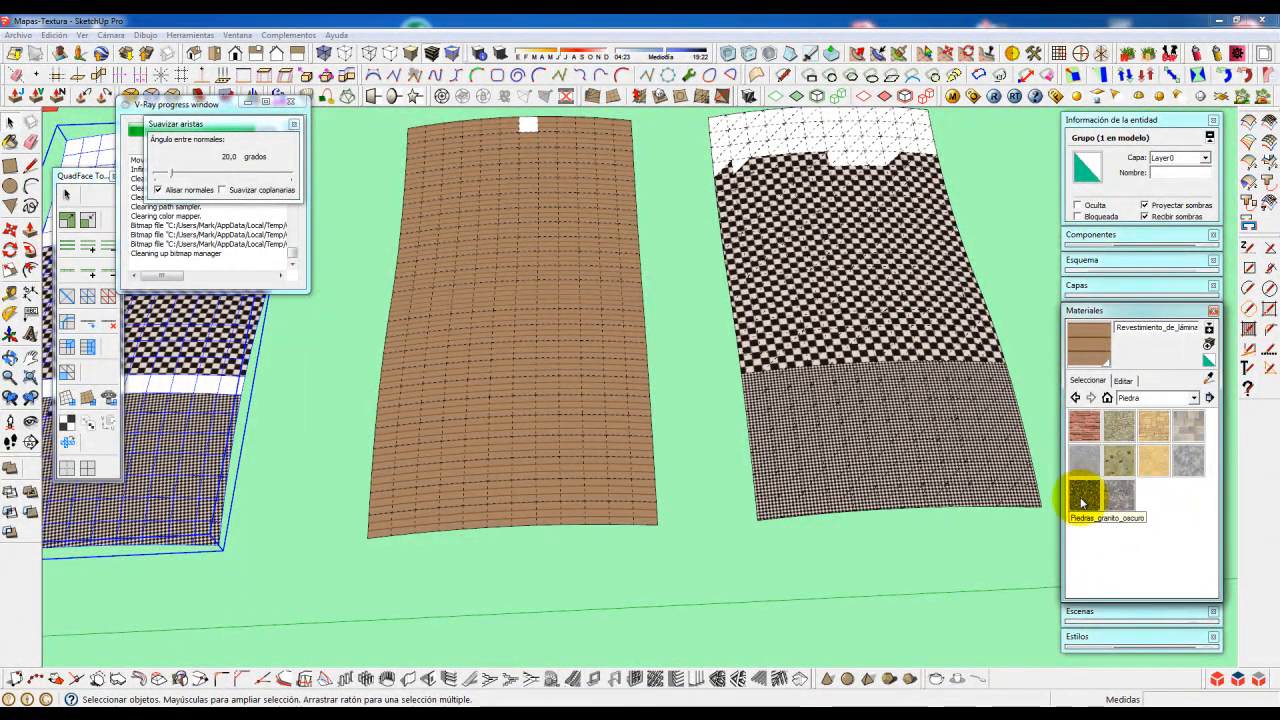
{"action": "left_click", "coordinate": [1188, 425]}
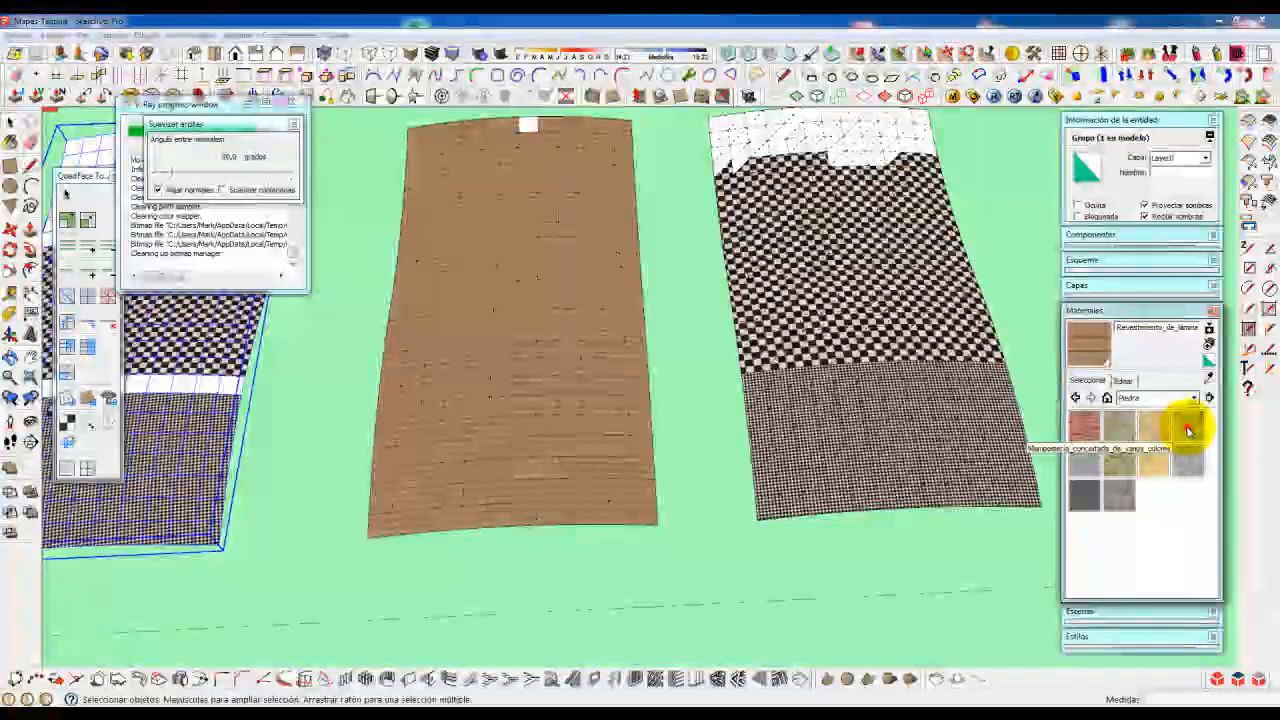
{"action": "right_click", "coordinate": [1188, 428]}
{"action": "left_click", "coordinate": [1210, 452]}
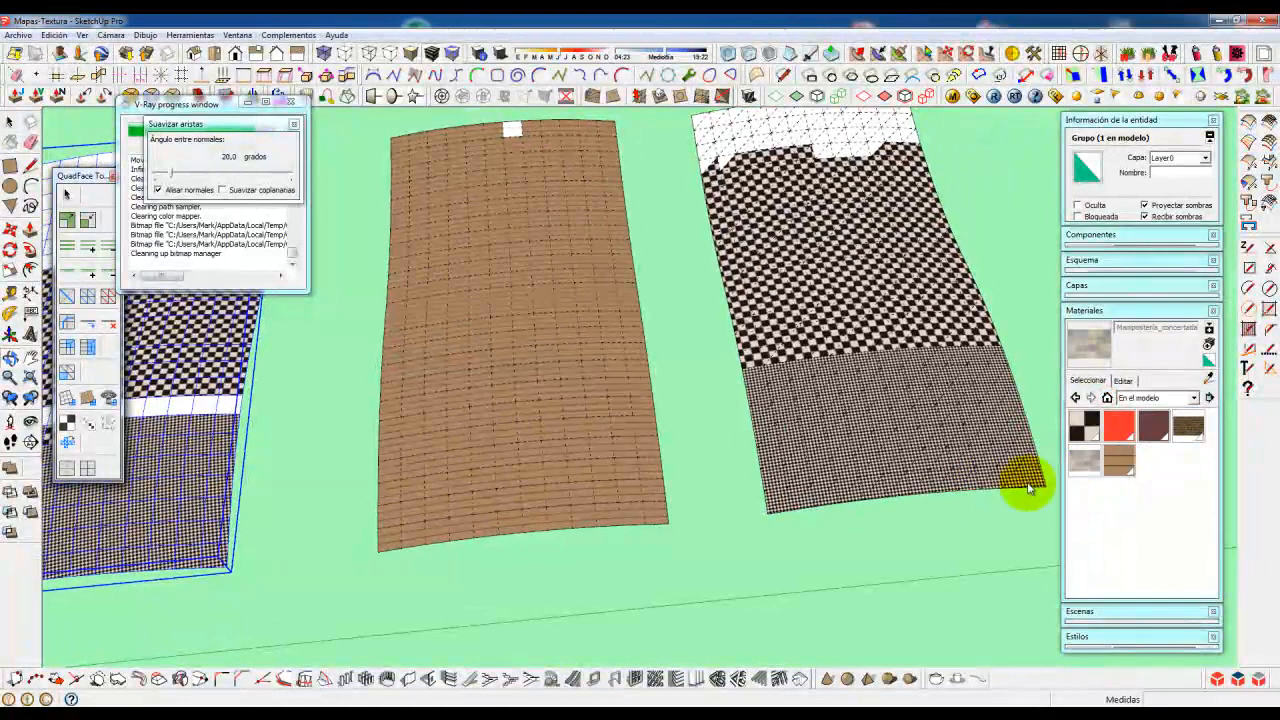
{"action": "left_click", "coordinate": [1087, 466]}
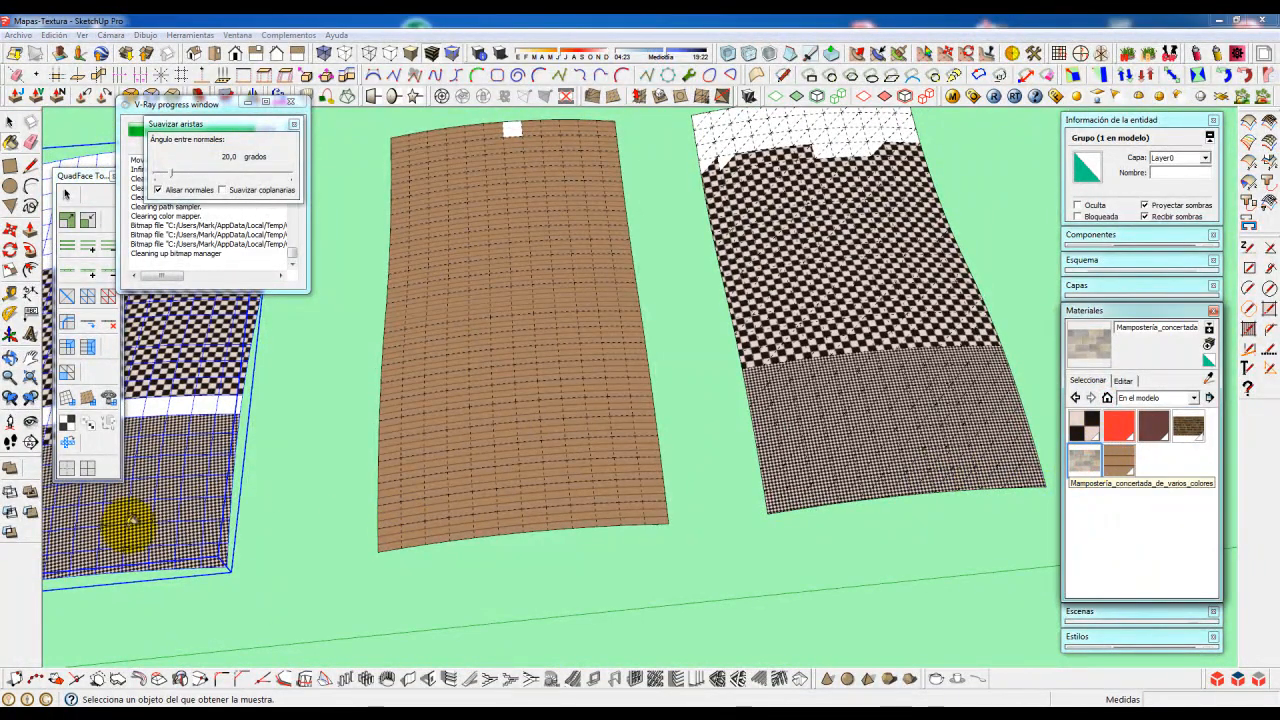
- UV-map the multicoloured masonry material over the triangulated wavy strip beside the siding strip, scaled with Use Material Size
{"action": "left_click", "coordinate": [88, 428]}
{"action": "scroll", "coordinate": [765, 503], "scroll_direction": "up", "scroll_amount": 5}
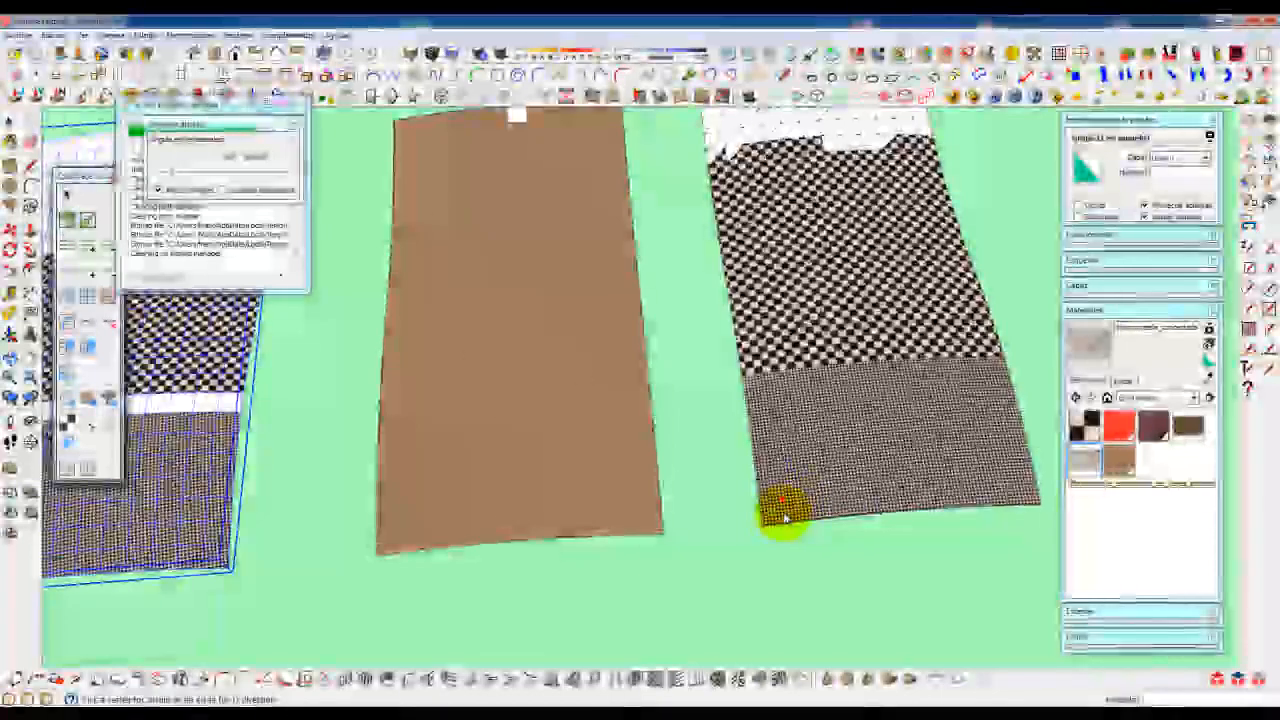
{"action": "left_click", "coordinate": [853, 480]}
{"action": "middle_click_drag", "start_coordinate": [786, 500], "coordinate": [760, 474]}
{"action": "scroll", "coordinate": [765, 476], "scroll_direction": "up", "scroll_amount": 1}
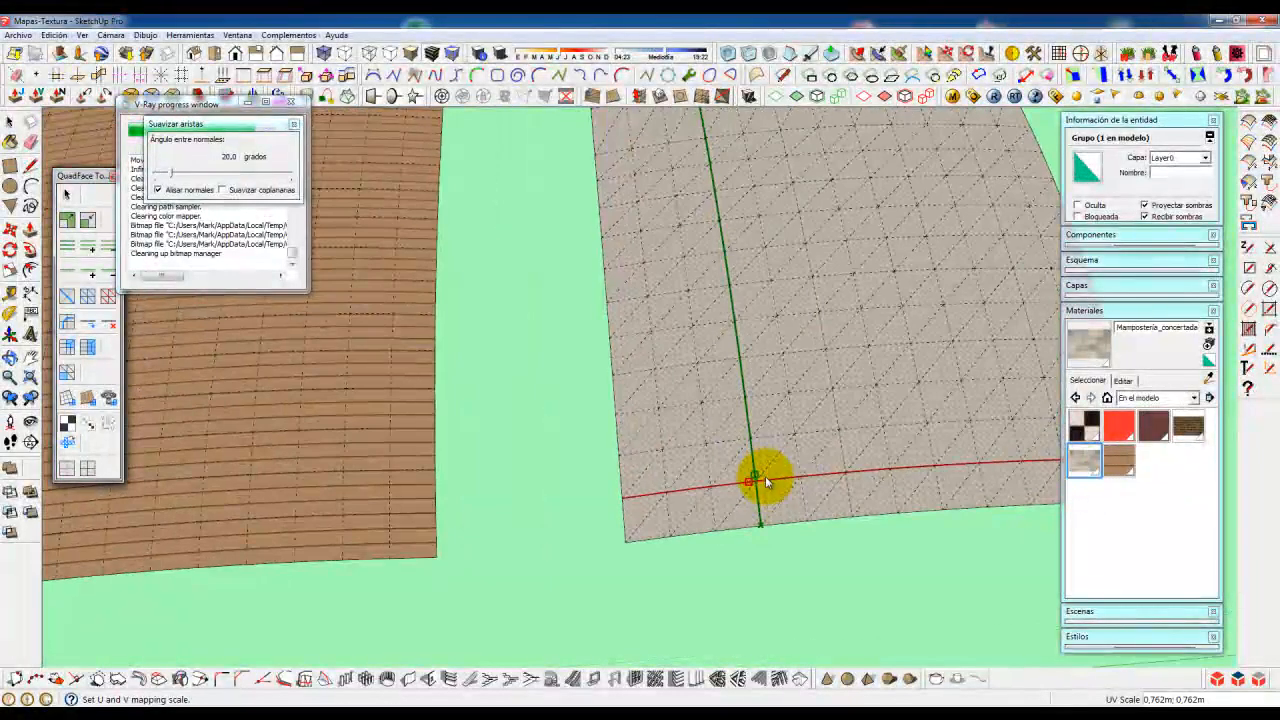
{"action": "right_click", "coordinate": [765, 476]}
{"action": "left_click", "coordinate": [800, 519]}
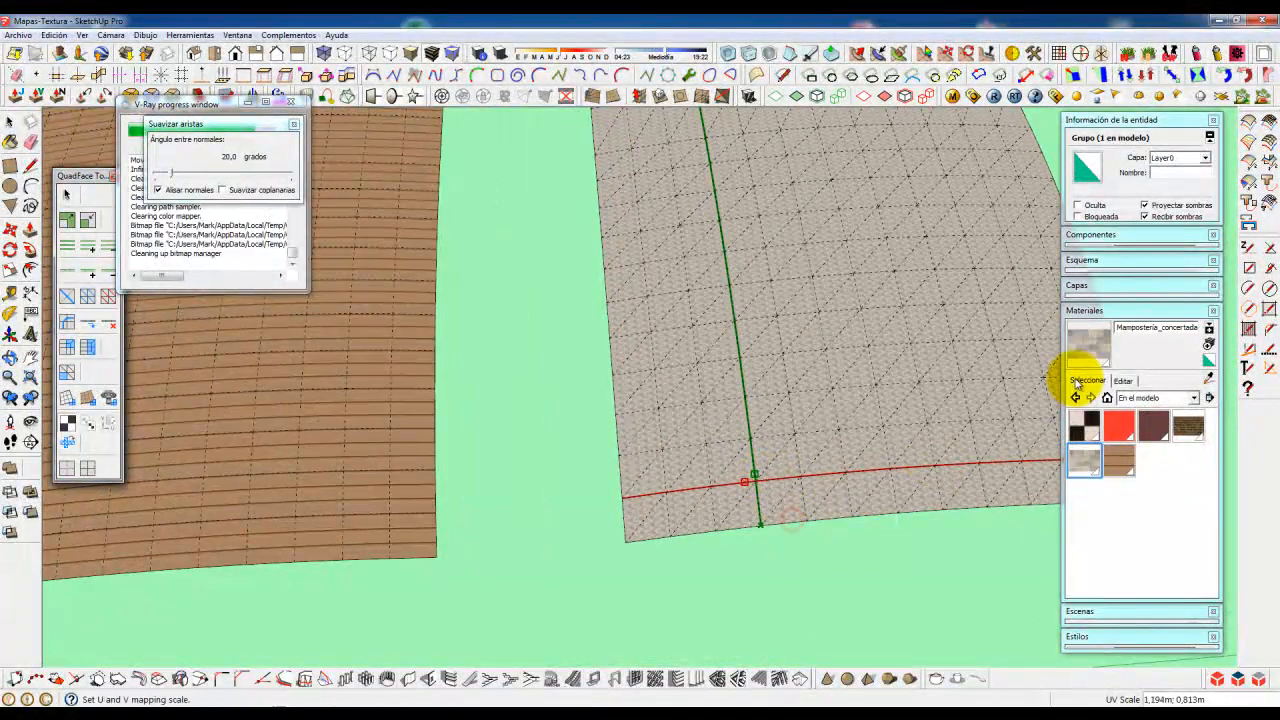
- Set the multicoloured masonry material's texture width to 10 m and clear the selection
{"action": "left_click", "coordinate": [1123, 380]}
{"action": "left_click", "coordinate": [1102, 533]}
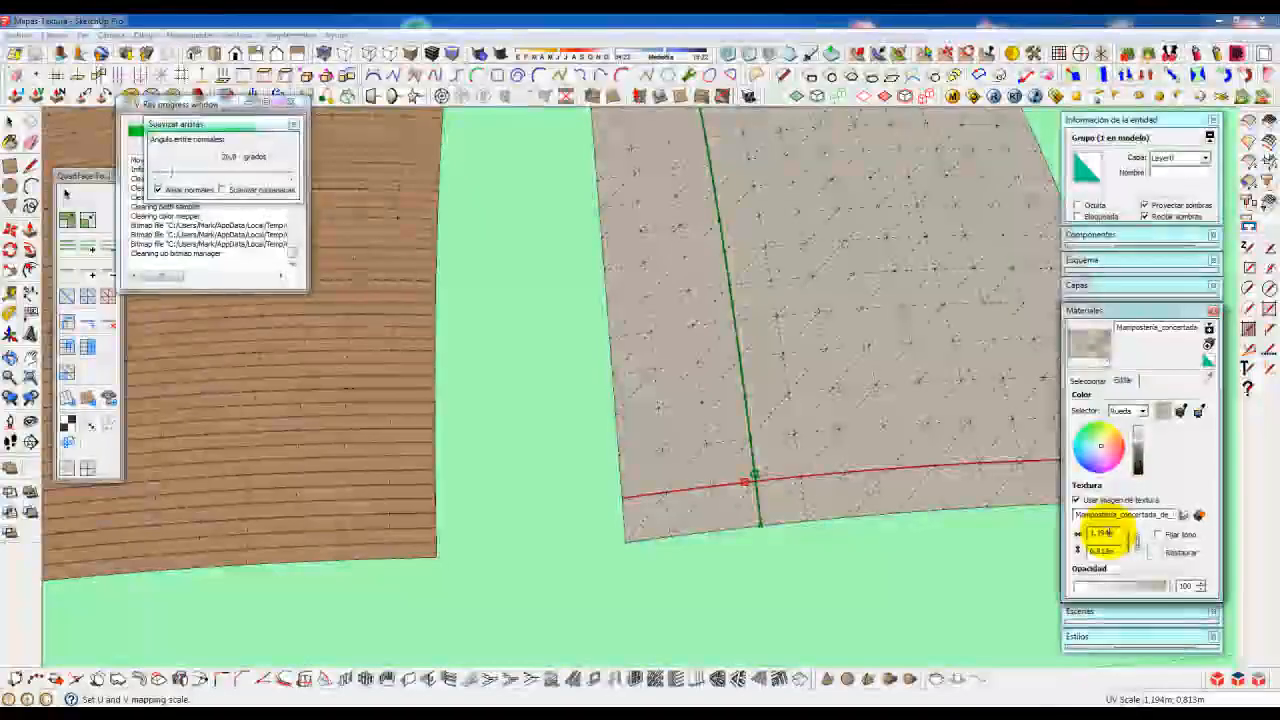
{"action": "type", "text": "6m"}
{"action": "key", "text": "Return"}
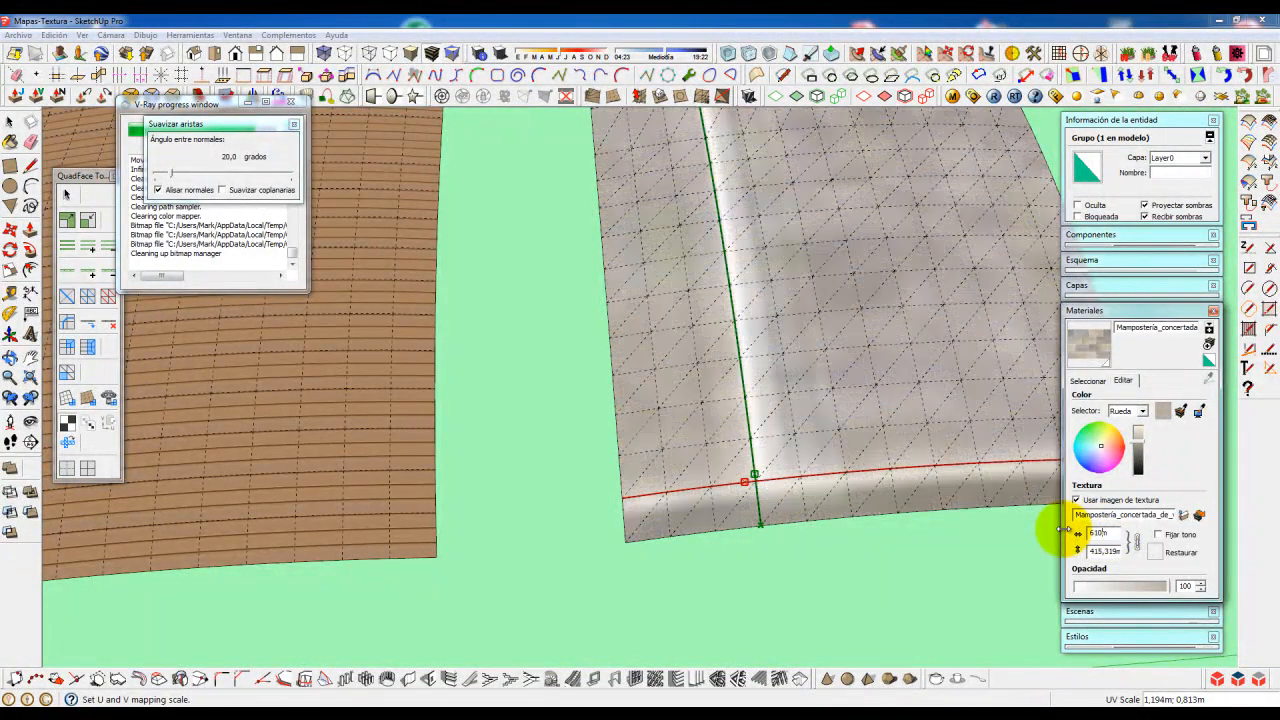
{"action": "key", "text": "BackSpace"}
{"action": "key", "text": "BackSpace"}
{"action": "key", "text": "BackSpace"}
{"action": "type", "text": "1"}
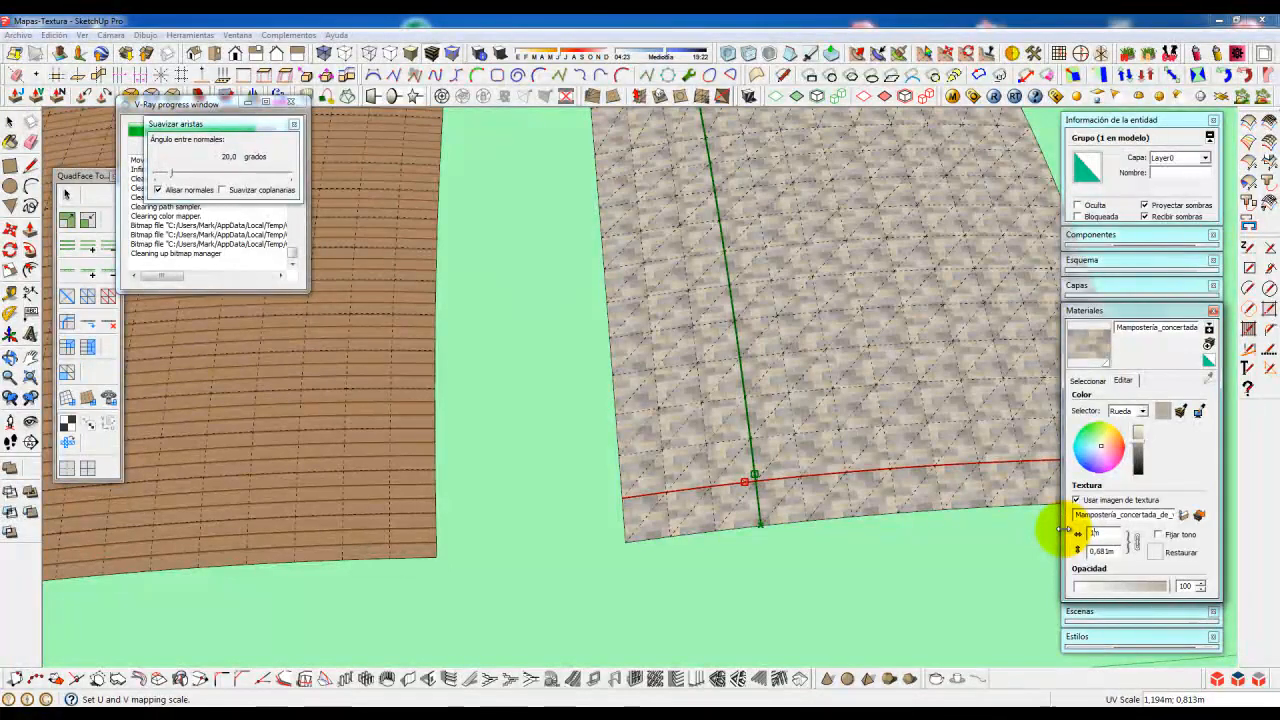
{"action": "type", "text": "0"}
{"action": "key", "text": "Return"}
{"action": "middle_click_drag", "start_coordinate": [880, 522], "coordinate": [815, 513]}
{"action": "left_click", "coordinate": [834, 549]}
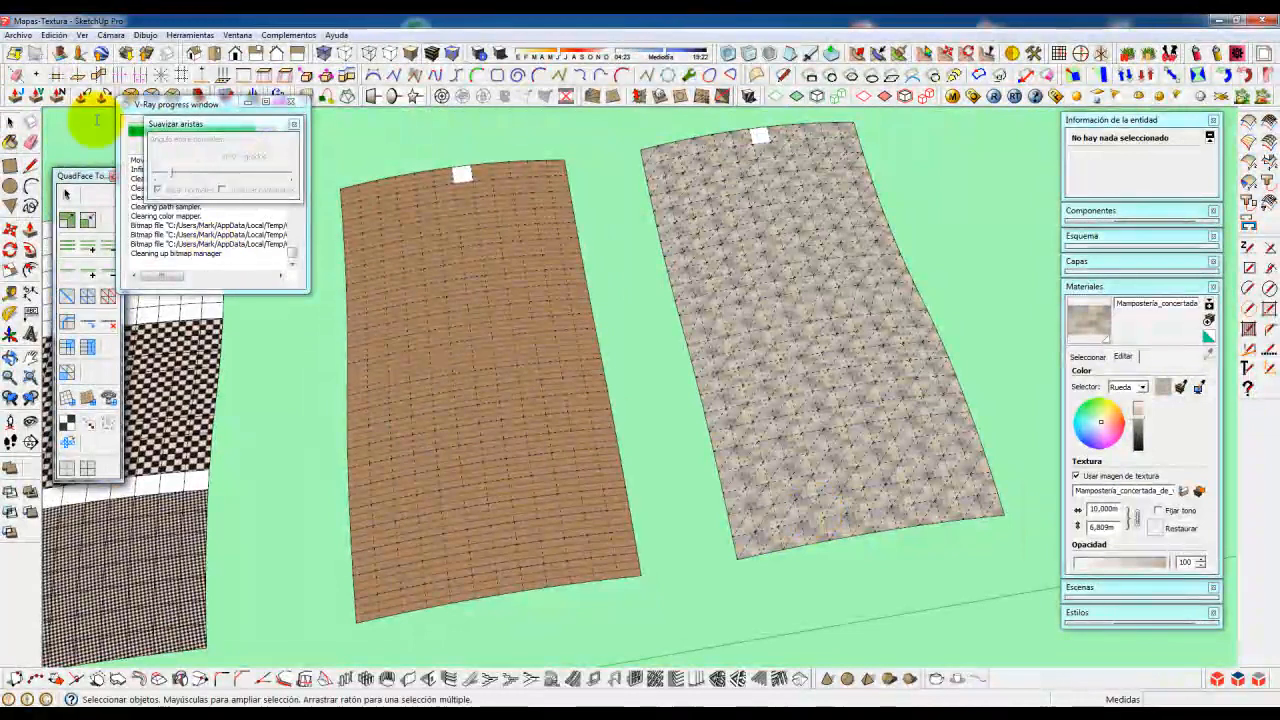
{"action": "left_click", "coordinate": [54, 35]}
{"action": "mouse_move", "coordinate": [84, 36]}
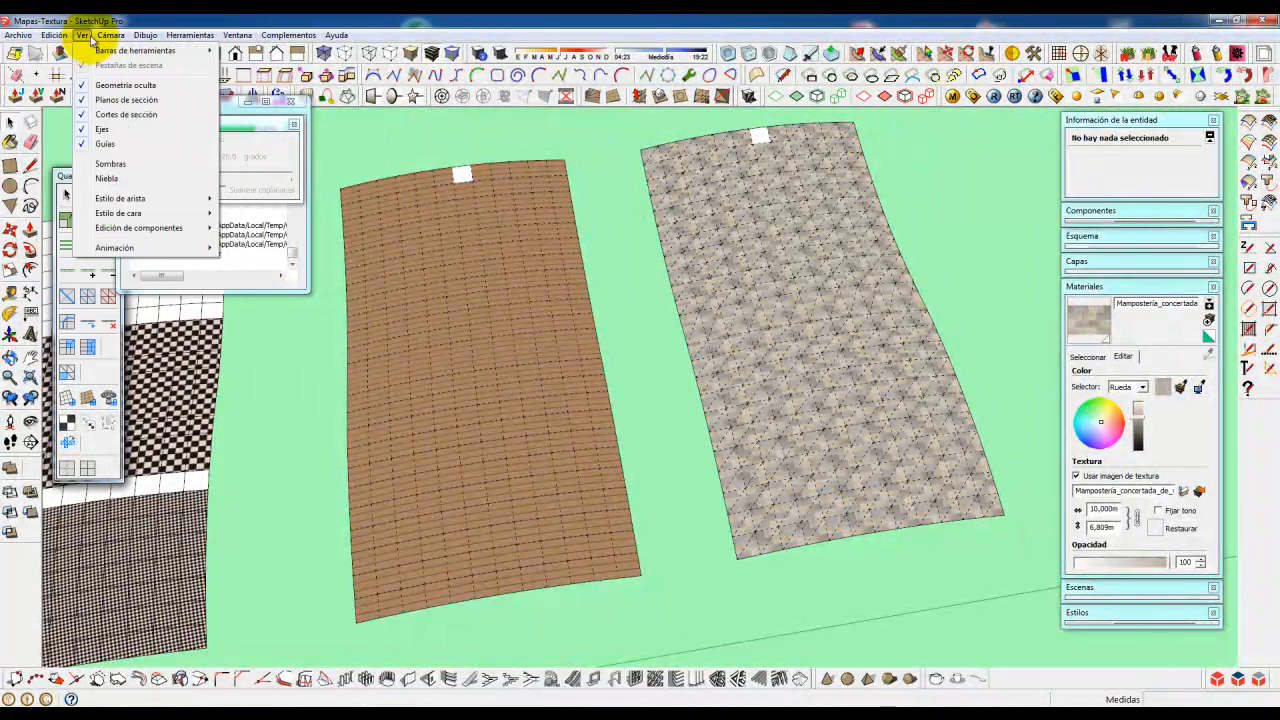
{"action": "left_click", "coordinate": [88, 86]}
{"action": "scroll", "coordinate": [507, 179], "scroll_direction": "up", "scroll_amount": 3}
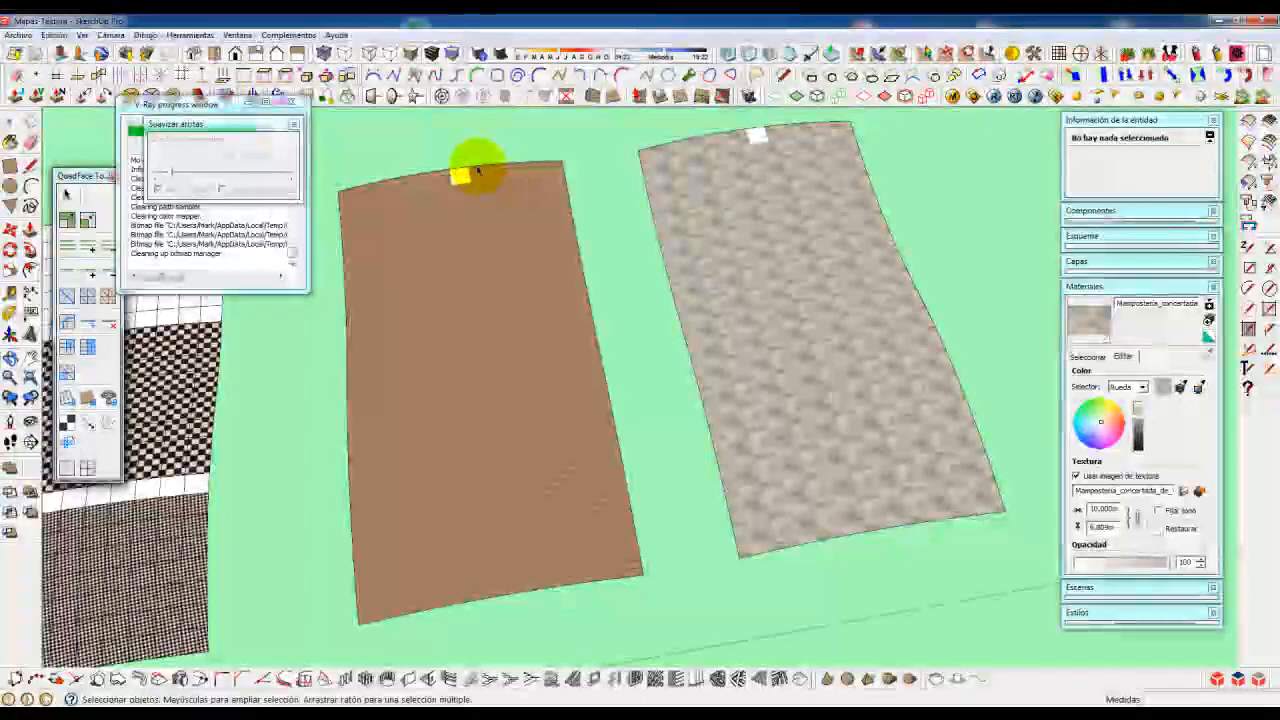
{"action": "left_click", "coordinate": [466, 178]}
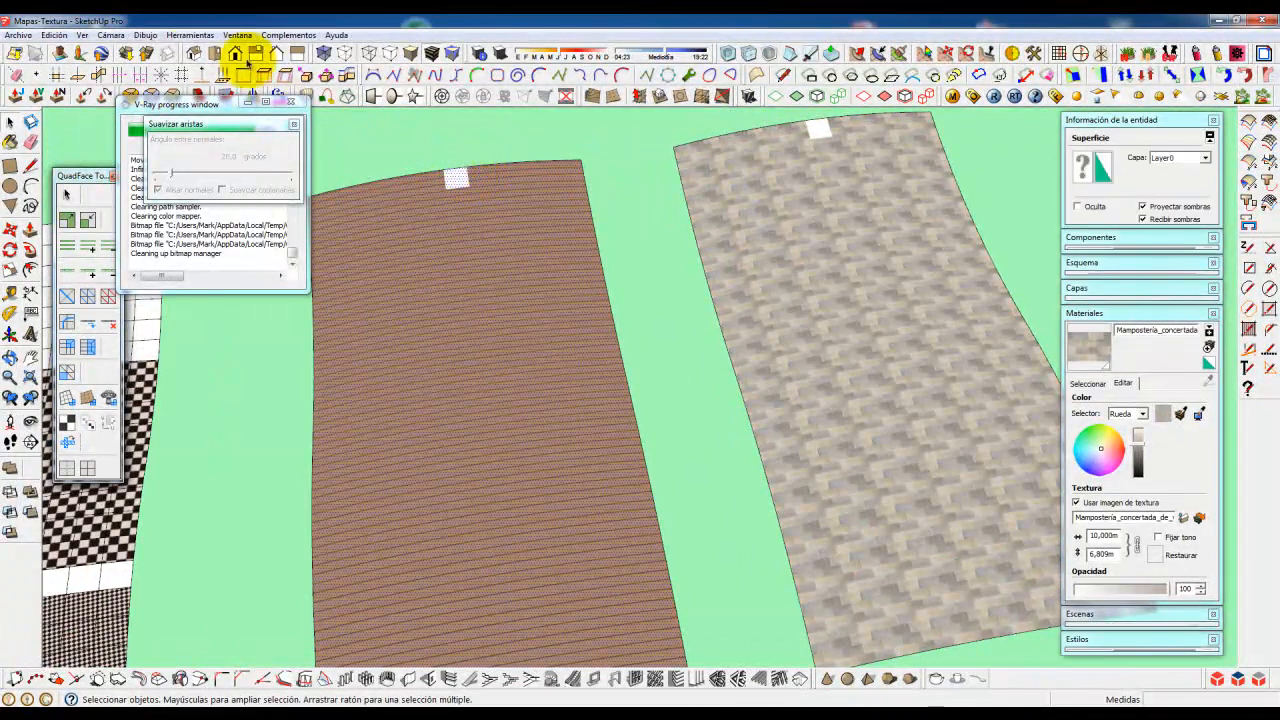
{"action": "left_click", "coordinate": [86, 36]}
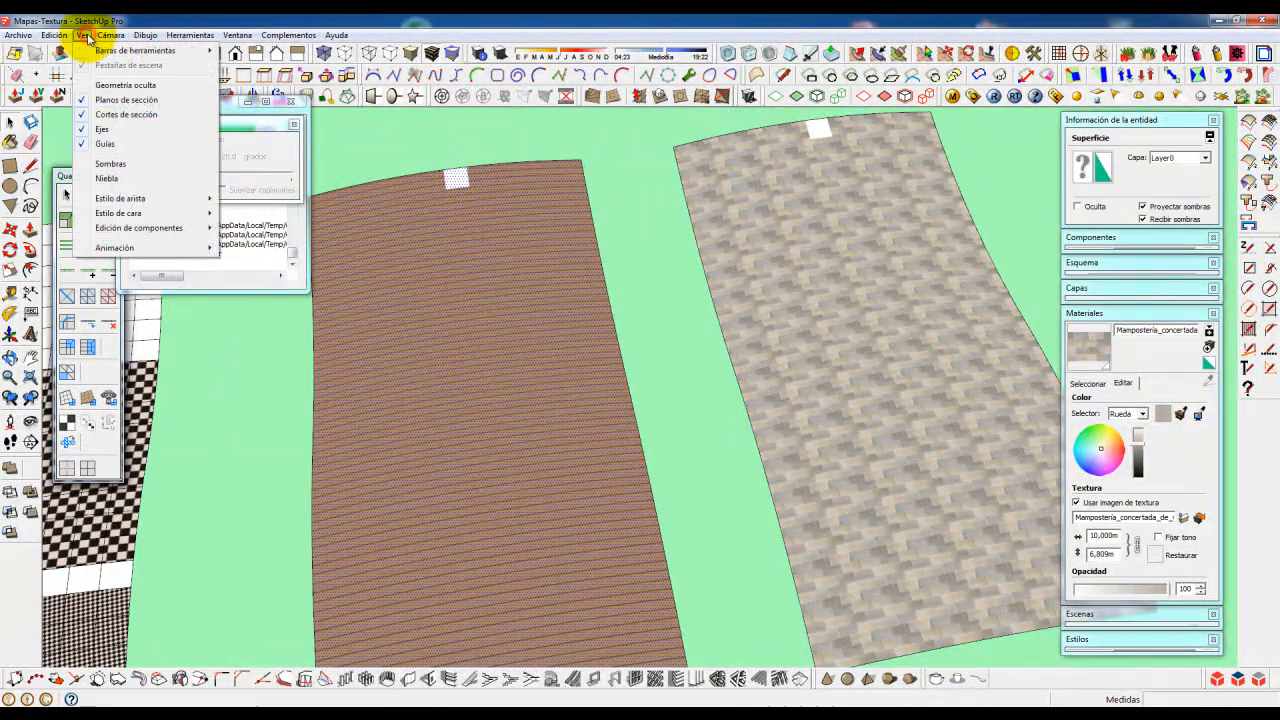
{"action": "left_click", "coordinate": [86, 88]}
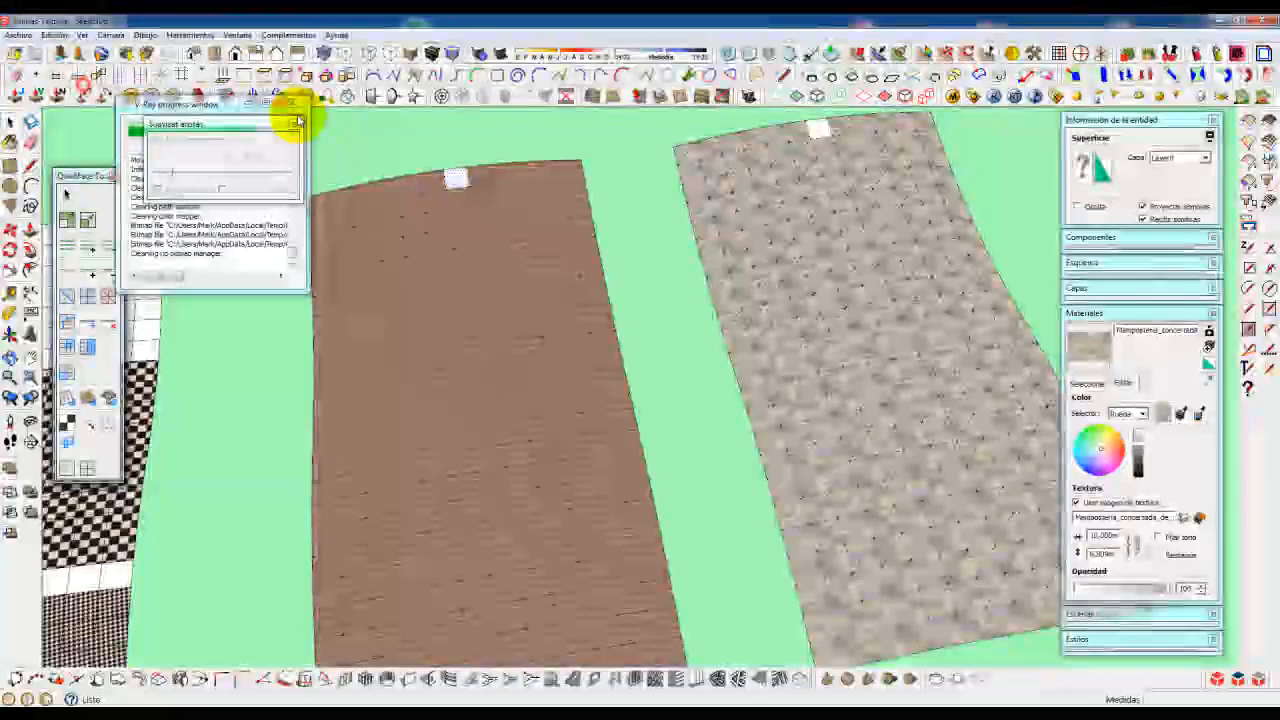
- Sample the siding and masonry materials and fill the white unpainted quad at the far end of each strip with its matching material
{"action": "left_click", "coordinate": [487, 176]}
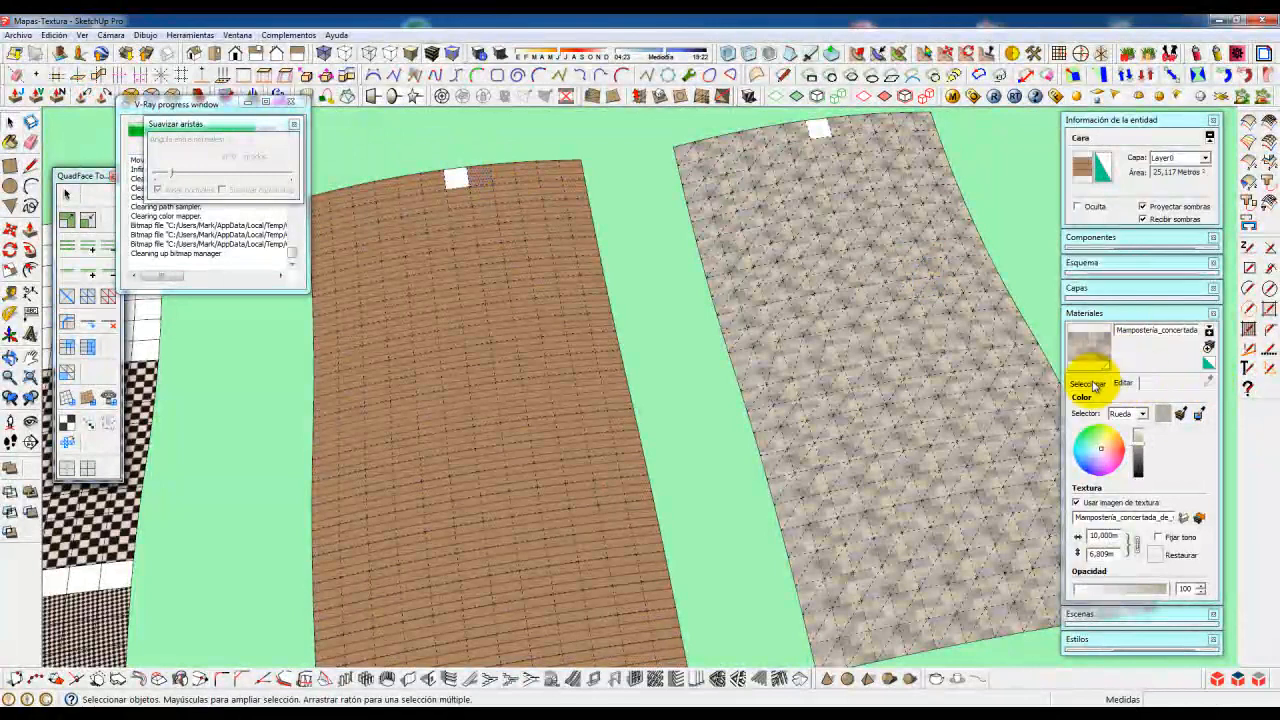
{"action": "left_click", "coordinate": [1090, 383]}
{"action": "left_click", "coordinate": [1208, 380]}
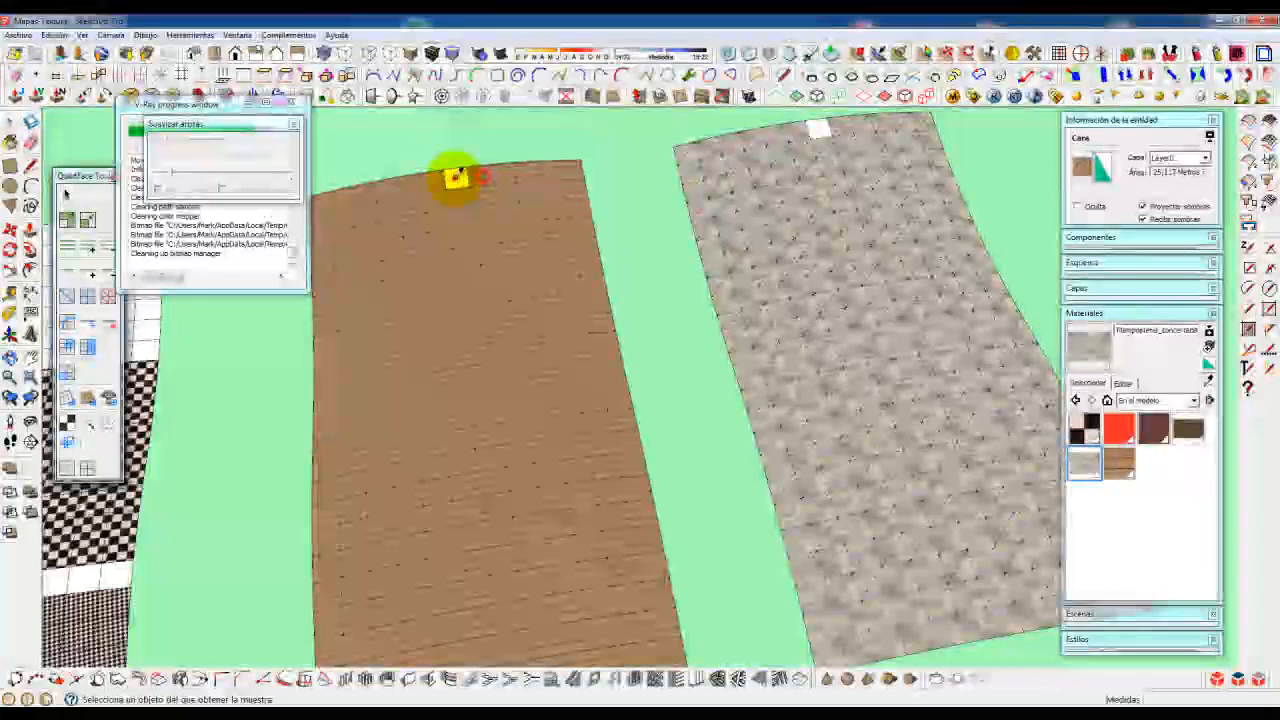
{"action": "left_click", "coordinate": [455, 178]}
{"action": "key", "text": "space"}
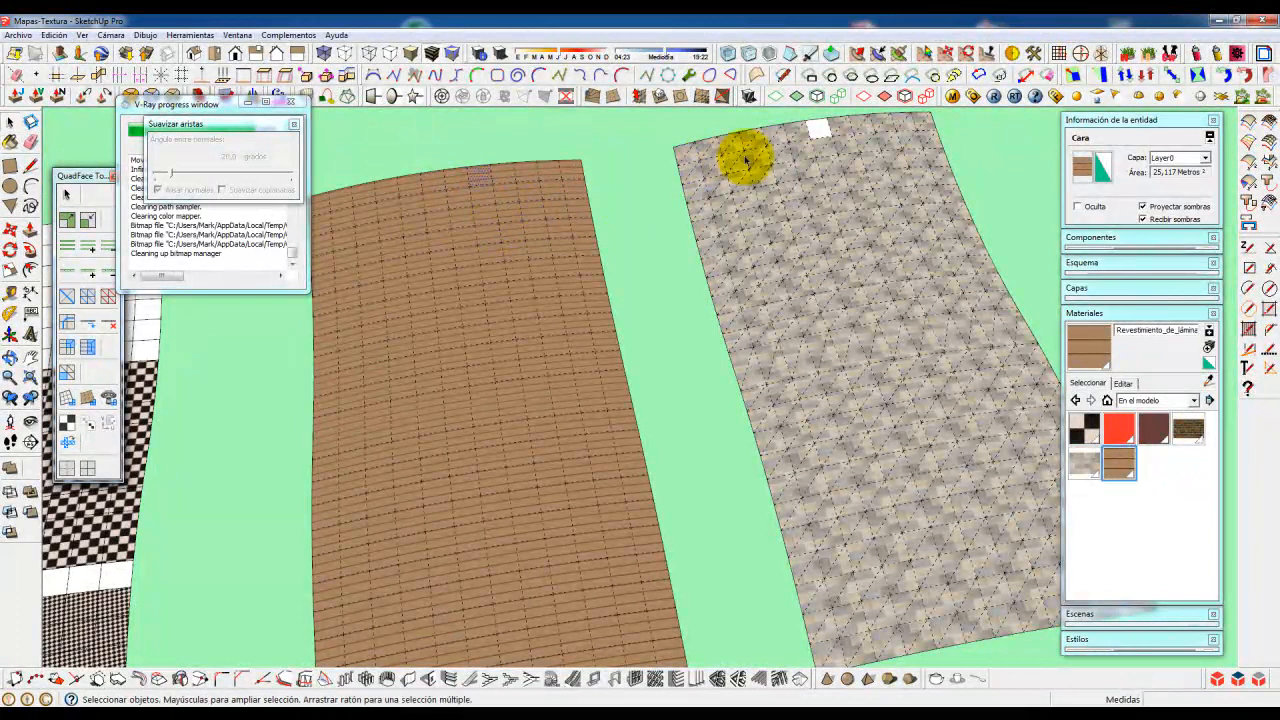
{"action": "left_click", "coordinate": [1209, 383]}
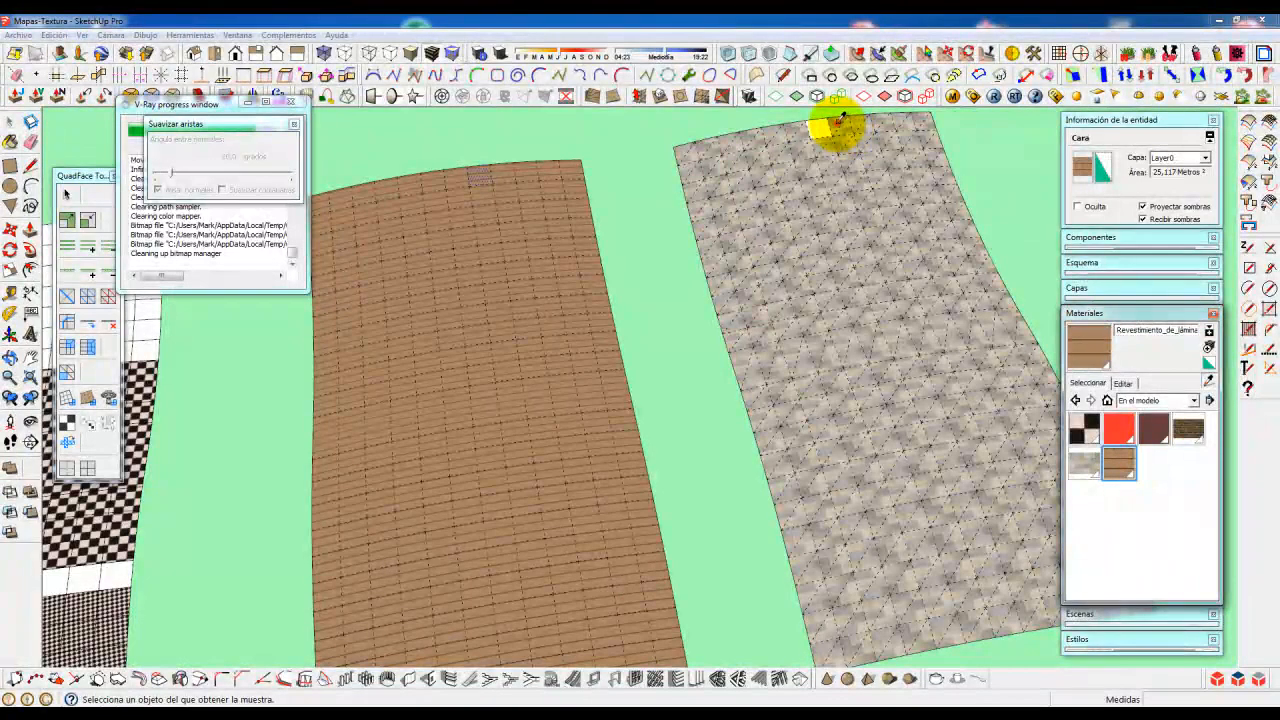
{"action": "left_click", "coordinate": [820, 127]}
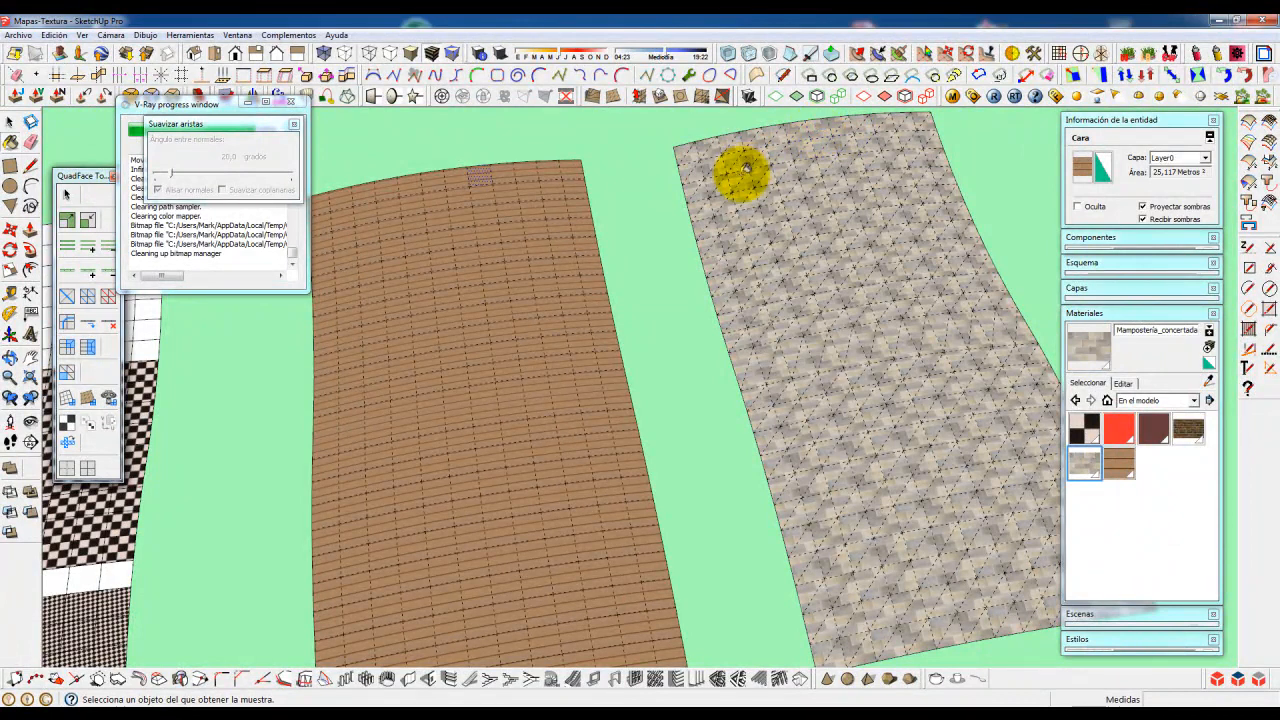
- Turn off the display of hidden geometry and clear the selection
{"action": "left_click", "coordinate": [82, 35]}
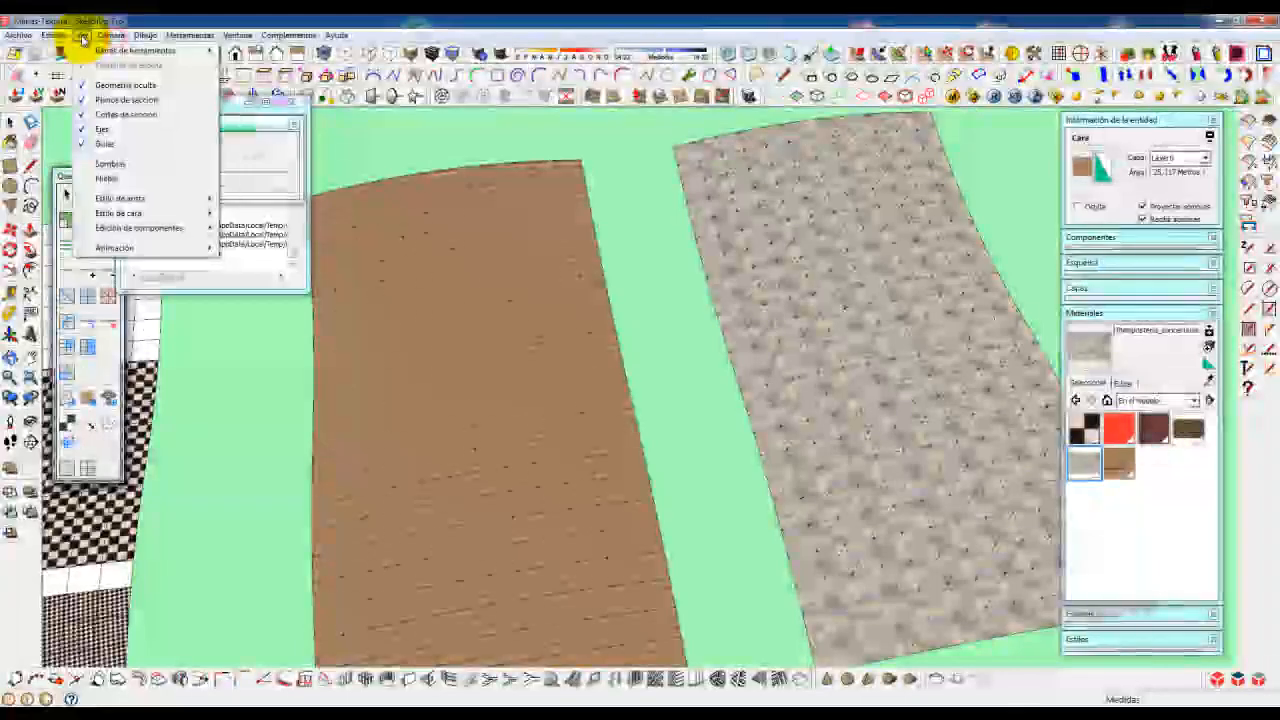
{"action": "left_click", "coordinate": [82, 84]}
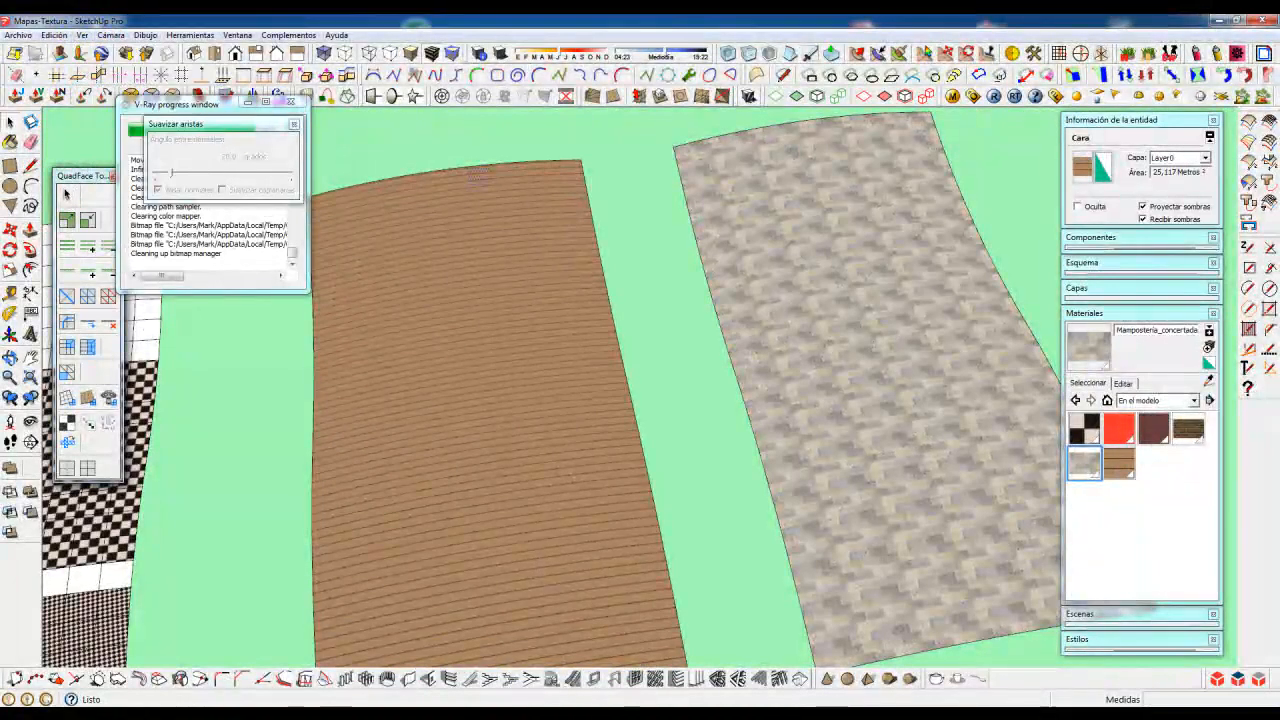
{"action": "left_click", "coordinate": [652, 391]}
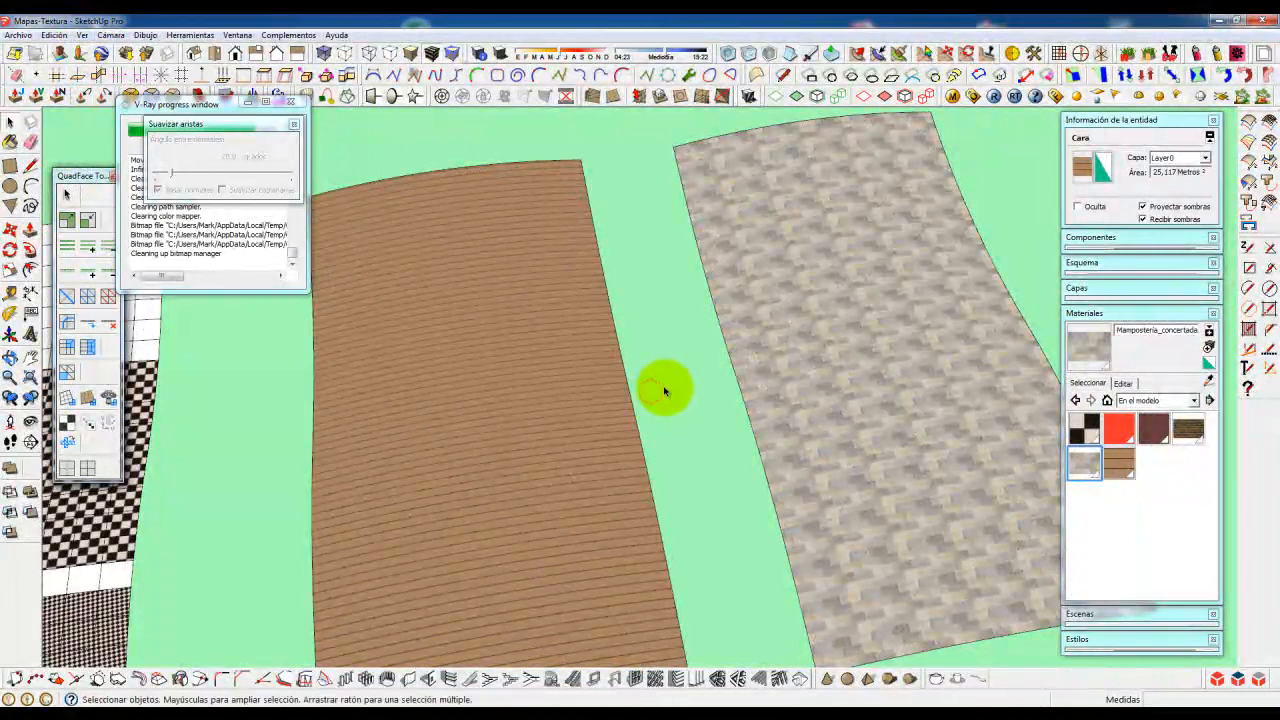
{"action": "scroll", "coordinate": [663, 386], "scroll_direction": "down", "scroll_amount": 1}
{"action": "middle_click_drag", "start_coordinate": [688, 411], "coordinate": [777, 374], "text": "shift"}
{"action": "middle_click_drag", "start_coordinate": [697, 417], "coordinate": [906, 384]}
{"action": "scroll", "coordinate": [920, 380], "scroll_direction": "up", "scroll_amount": 2}
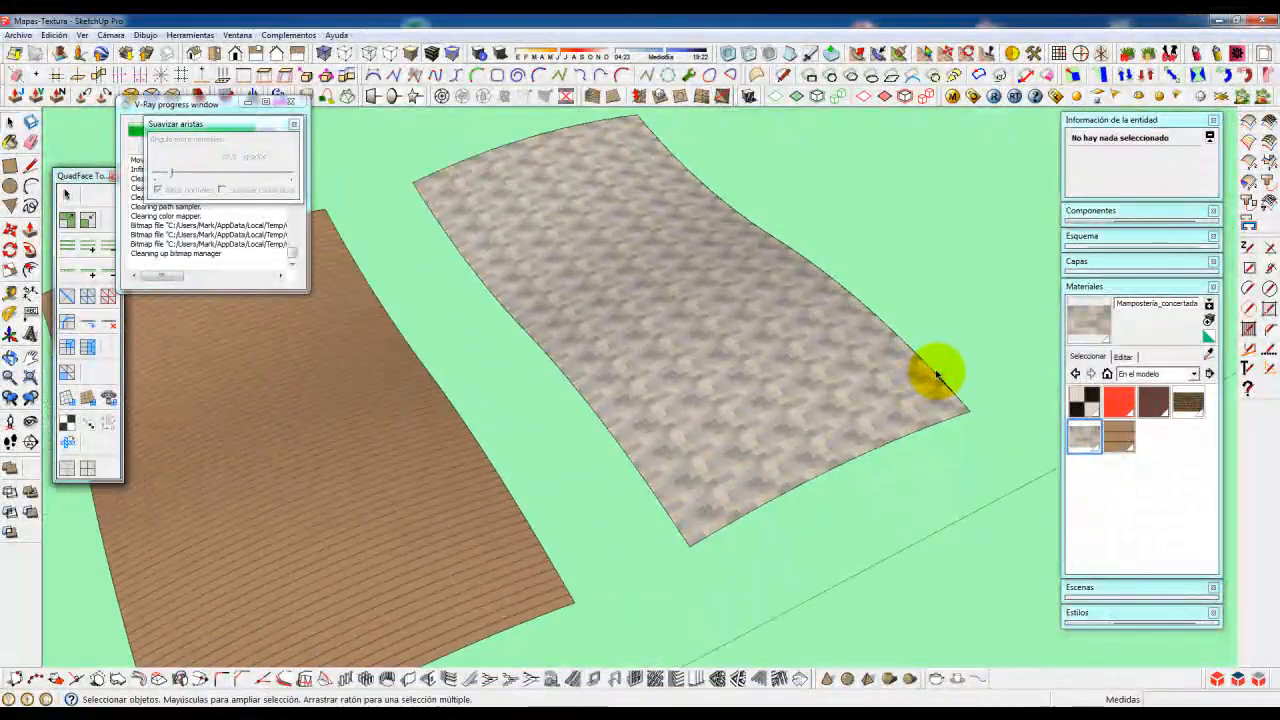
{"action": "left_click", "coordinate": [933, 374]}
{"action": "double_click", "coordinate": [929, 369]}
{"action": "middle_click_drag", "start_coordinate": [929, 369], "coordinate": [720, 349]}
{"action": "scroll", "coordinate": [737, 350], "scroll_direction": "down", "scroll_amount": 1}
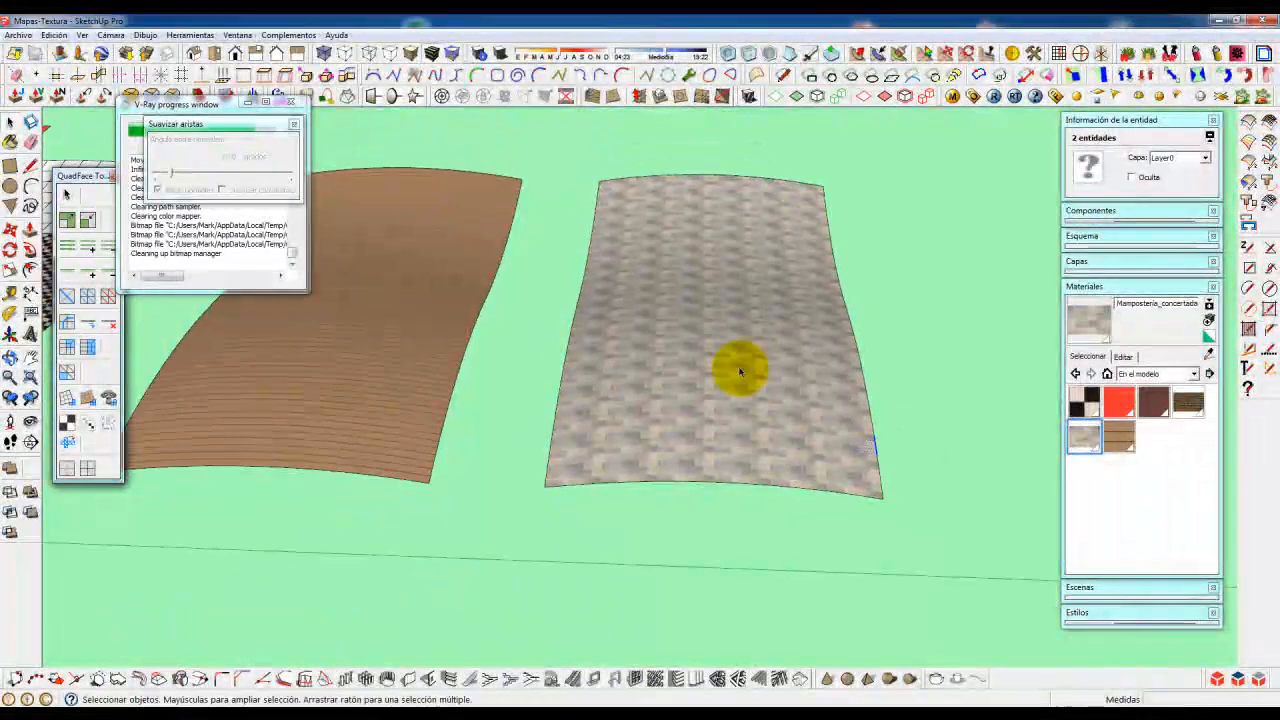
- Copy the siding strip's long edge facing the masonry strip 1 m up the blue axis, repeated 5 times
{"action": "middle_click_drag", "start_coordinate": [609, 383], "coordinate": [796, 378]}
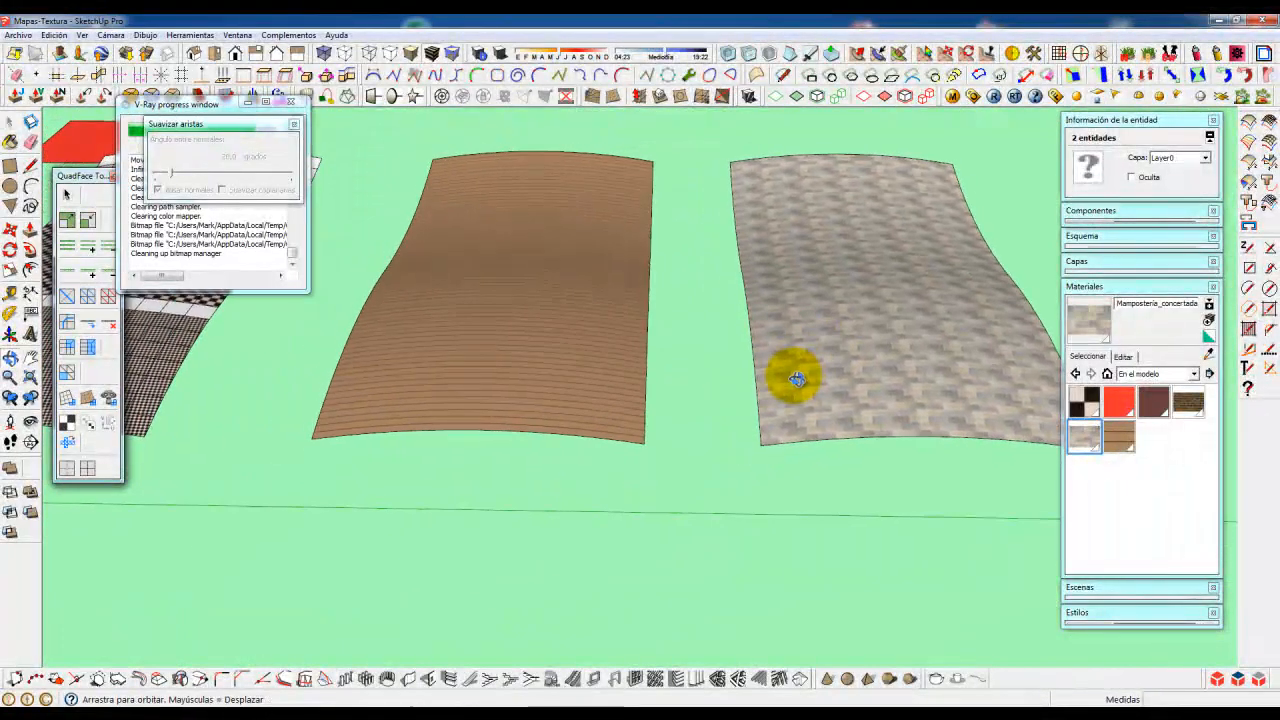
{"action": "middle_click_drag", "start_coordinate": [653, 245], "coordinate": [652, 208]}
{"action": "left_click_drag", "start_coordinate": [632, 148], "coordinate": [688, 456]}
{"action": "middle_click_drag", "start_coordinate": [629, 267], "coordinate": [777, 351]}
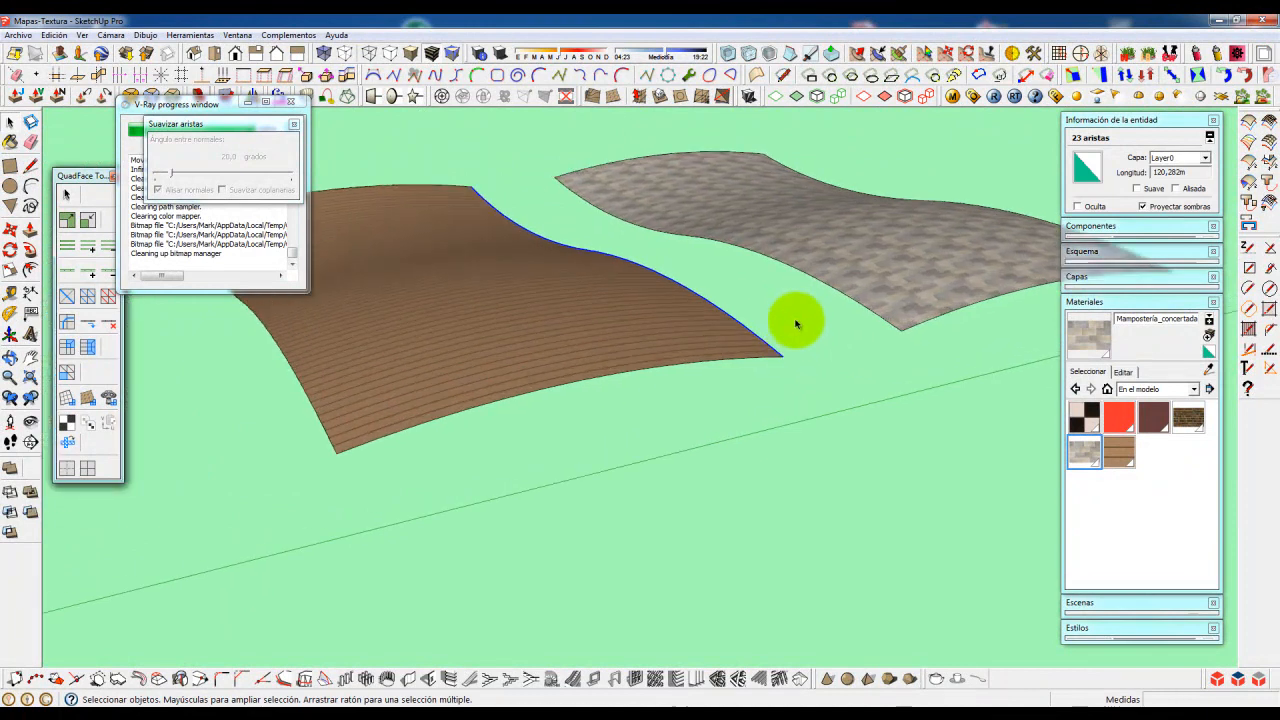
{"action": "scroll", "coordinate": [797, 323], "scroll_direction": "up", "scroll_amount": 2}
{"action": "key", "text": "m"}
{"action": "key", "text": "ctrl"}
{"action": "left_click", "coordinate": [783, 357]}
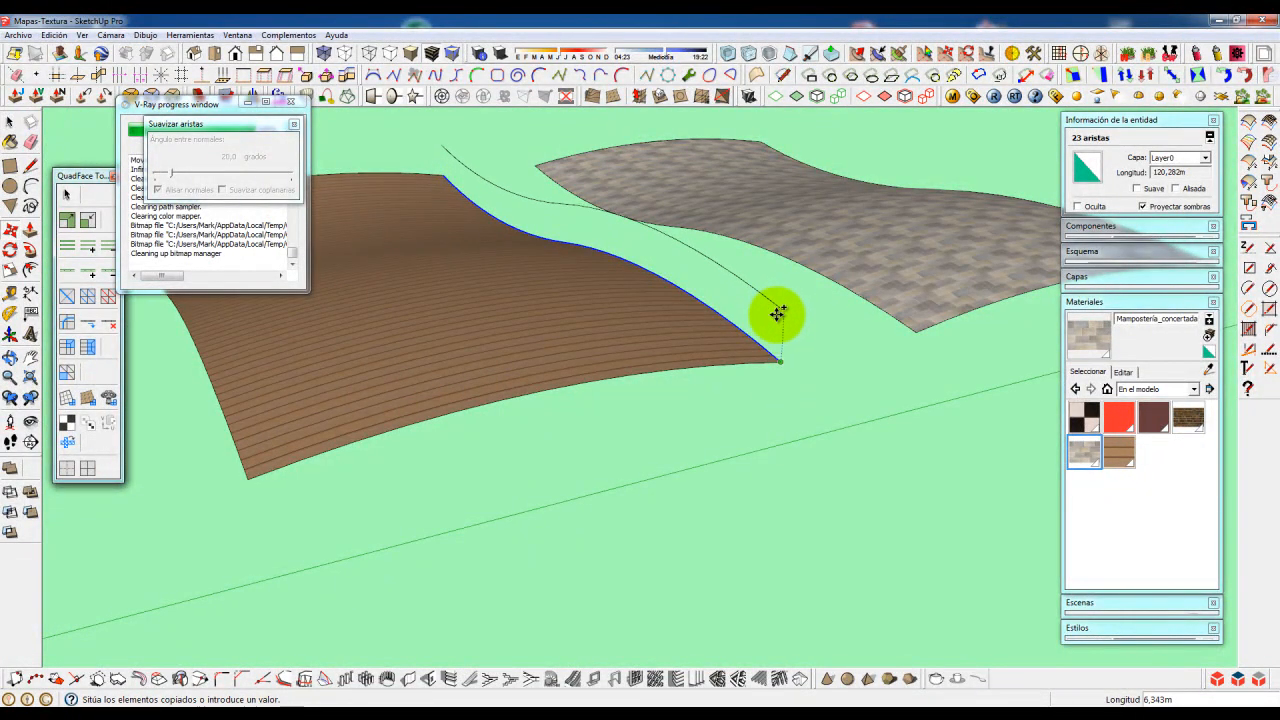
{"action": "type", "text": "1"}
{"action": "key", "text": "Return"}
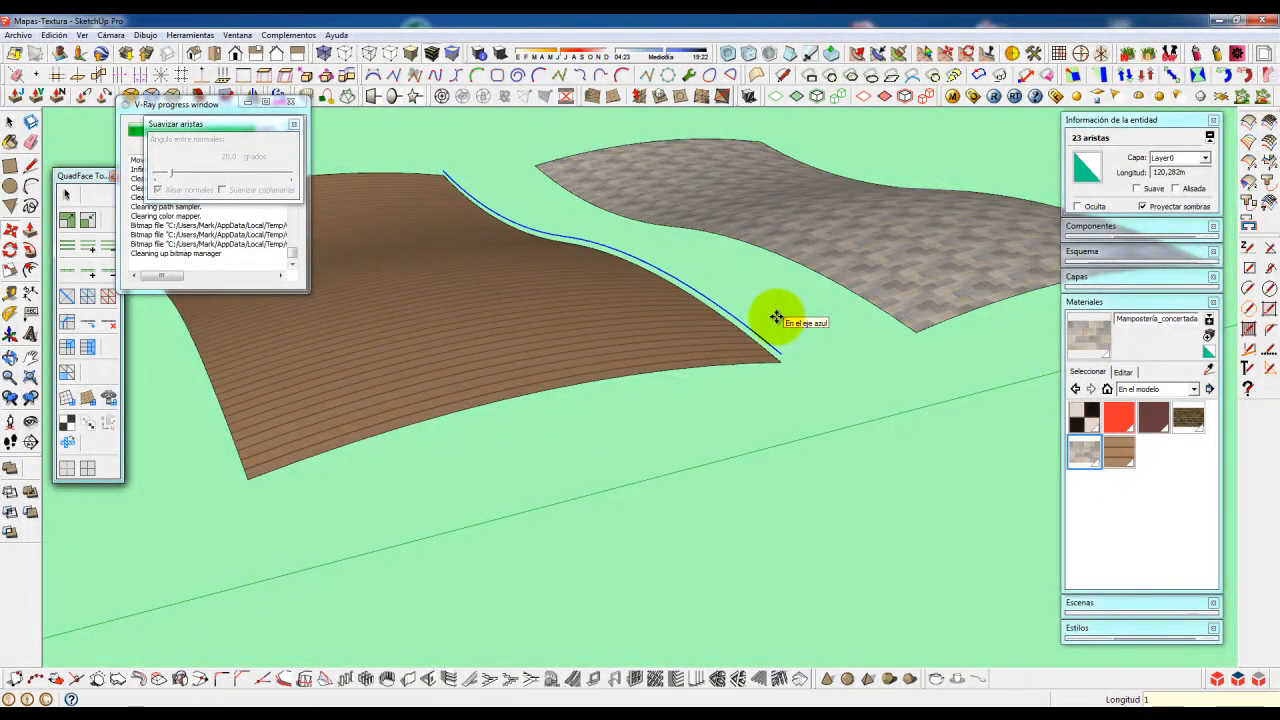
{"action": "type", "text": "5x"}
{"action": "key", "text": "Return"}
- Draw 5 m vertical lines closing both ends of the stacked curve copies
{"action": "key", "text": "l"}
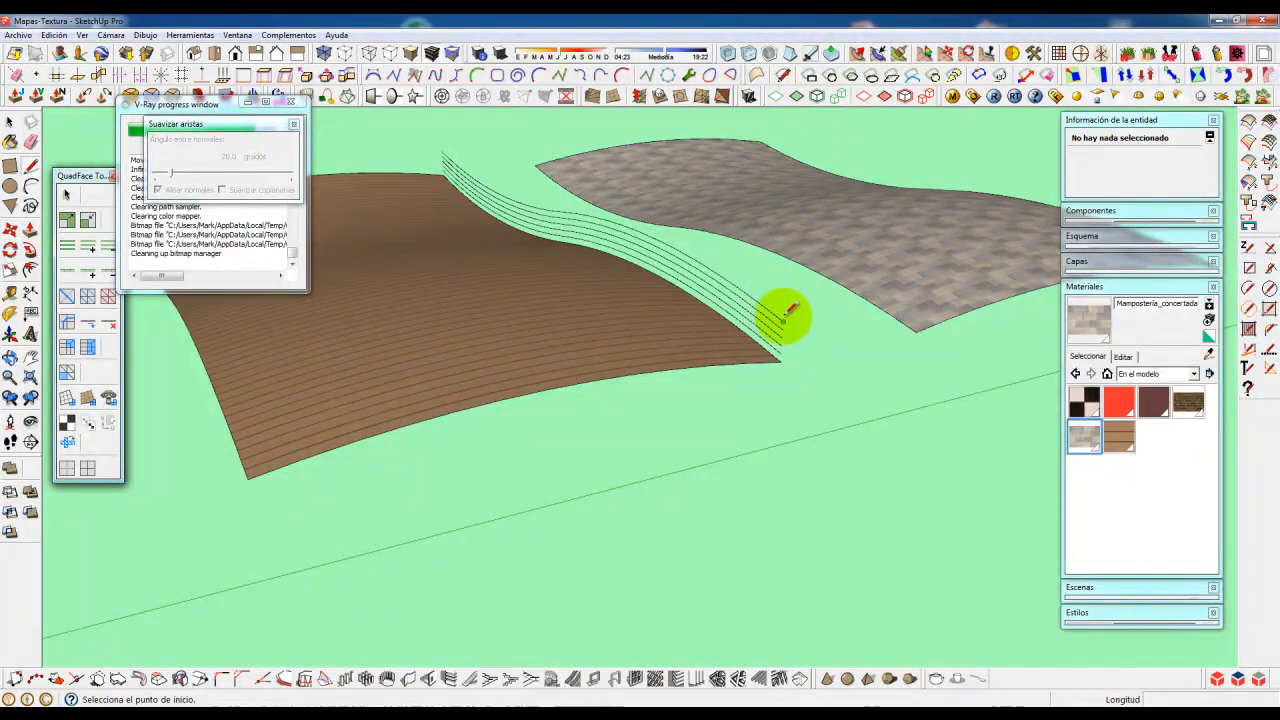
{"action": "left_click", "coordinate": [783, 358]}
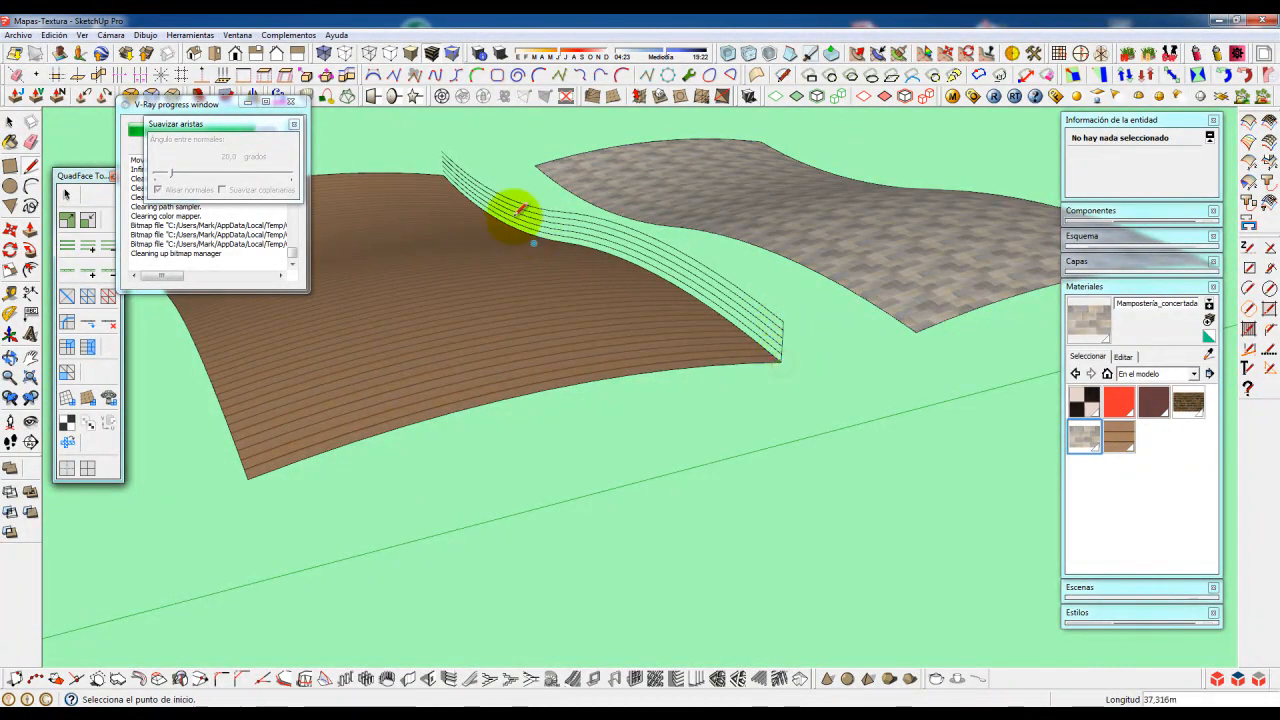
{"action": "left_click", "coordinate": [443, 148]}
{"action": "scroll", "coordinate": [440, 145], "scroll_direction": "up", "scroll_amount": 6}
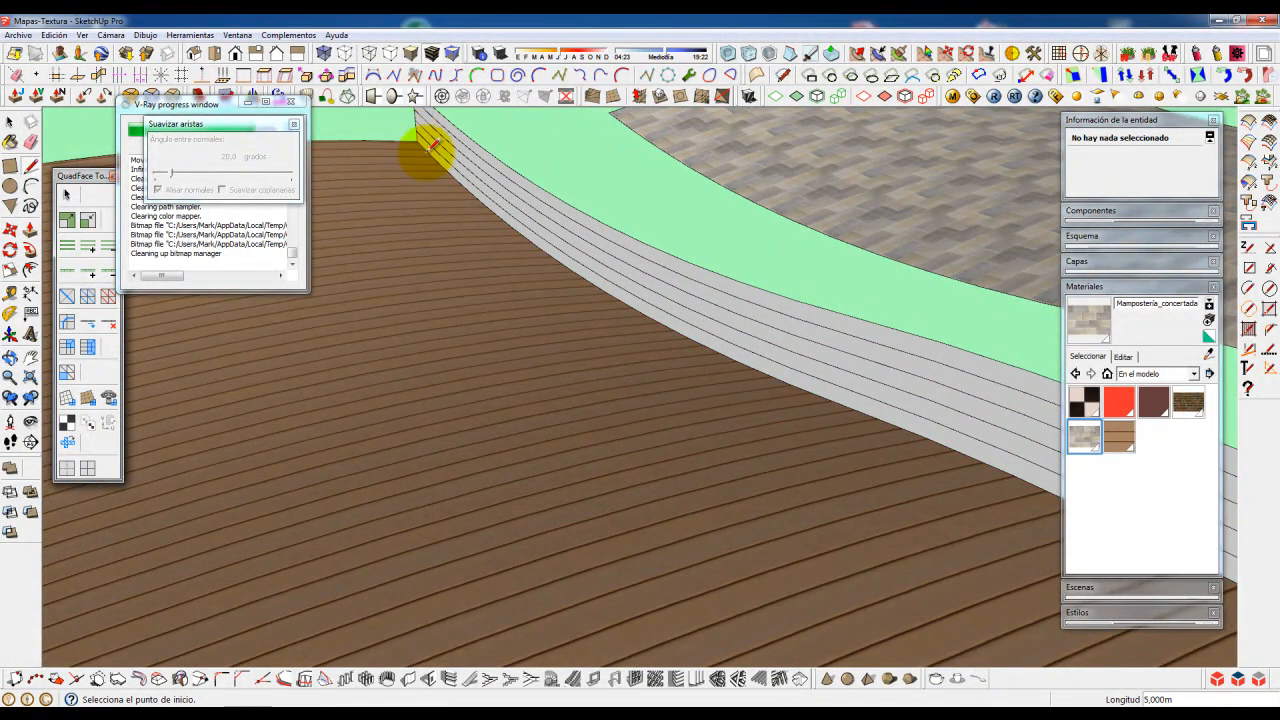
- Draw the remaining vertical lines across the stacked curves at their vertices to divide the wall into quads
{"action": "scroll", "coordinate": [440, 150], "scroll_direction": "down", "scroll_amount": 5}
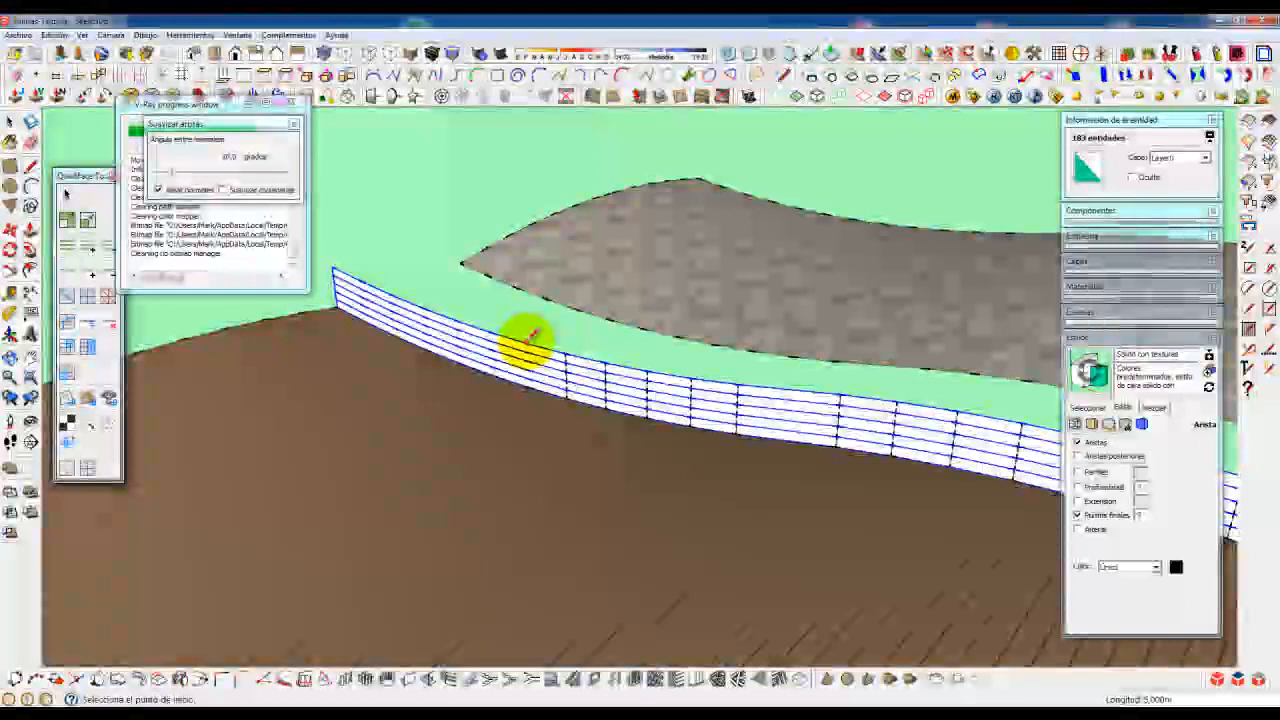
{"action": "left_click", "coordinate": [525, 340]}
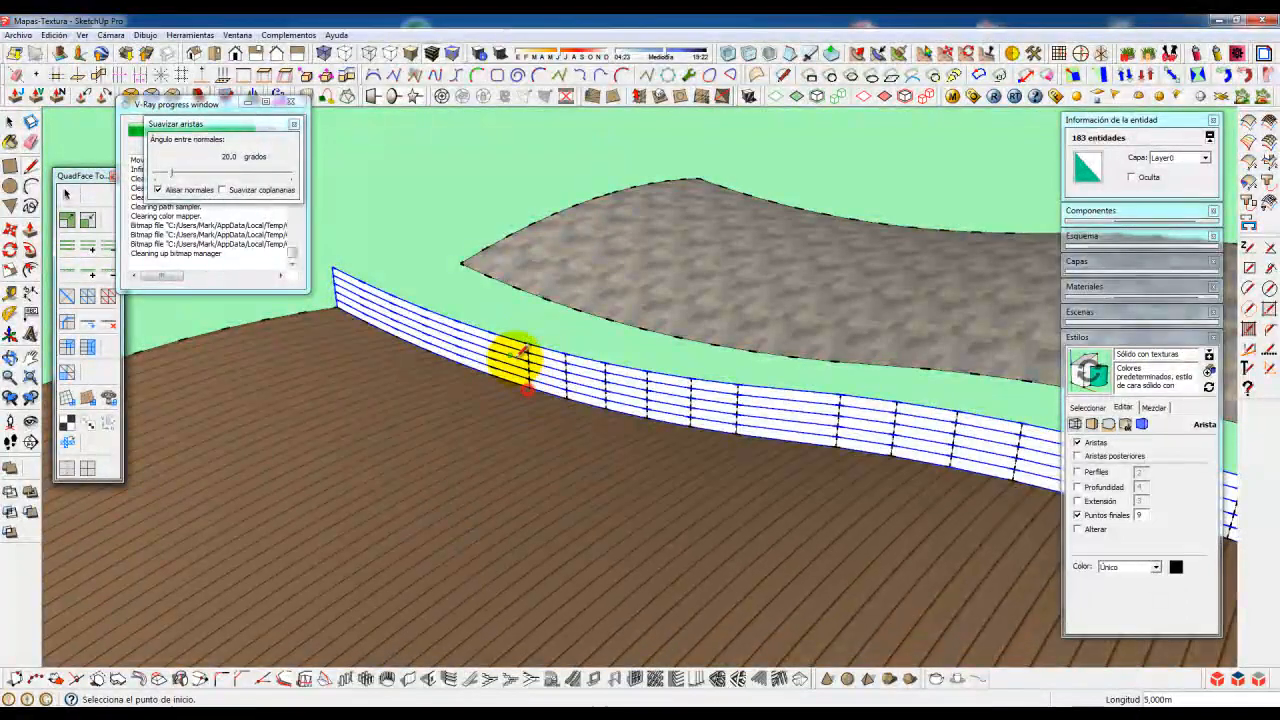
{"action": "left_click", "coordinate": [463, 352]}
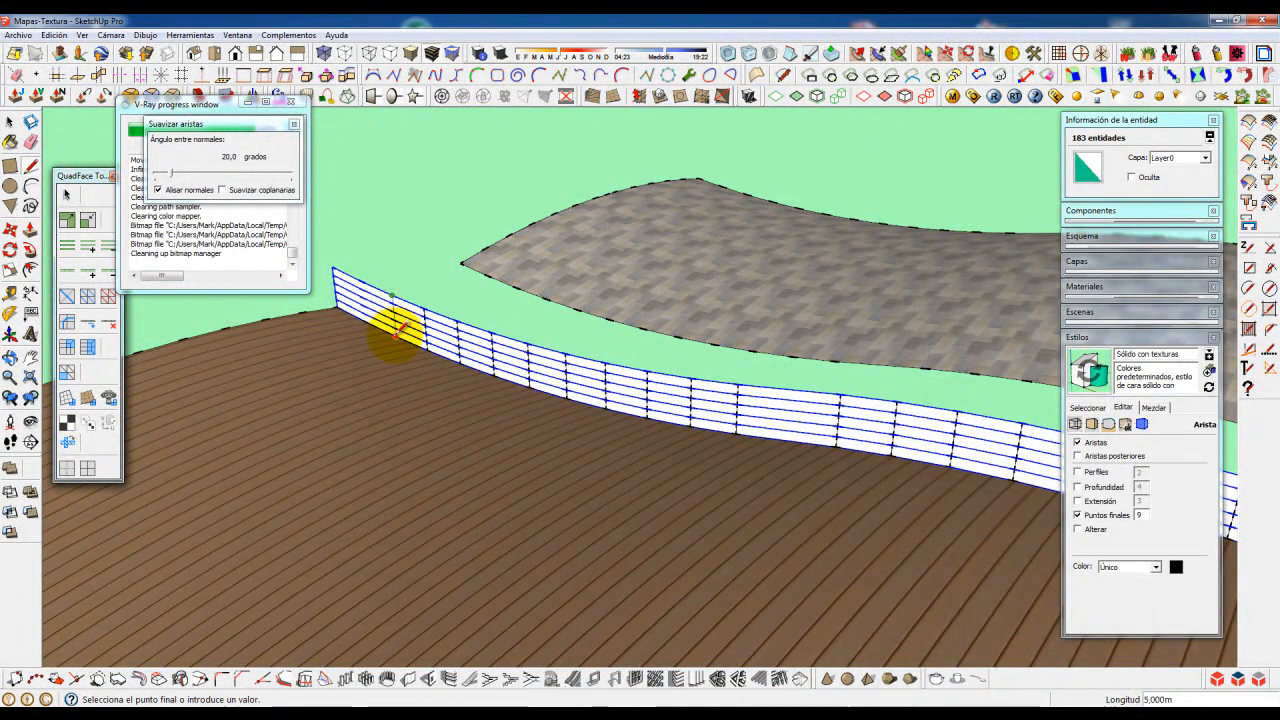
{"action": "left_click", "coordinate": [396, 330]}
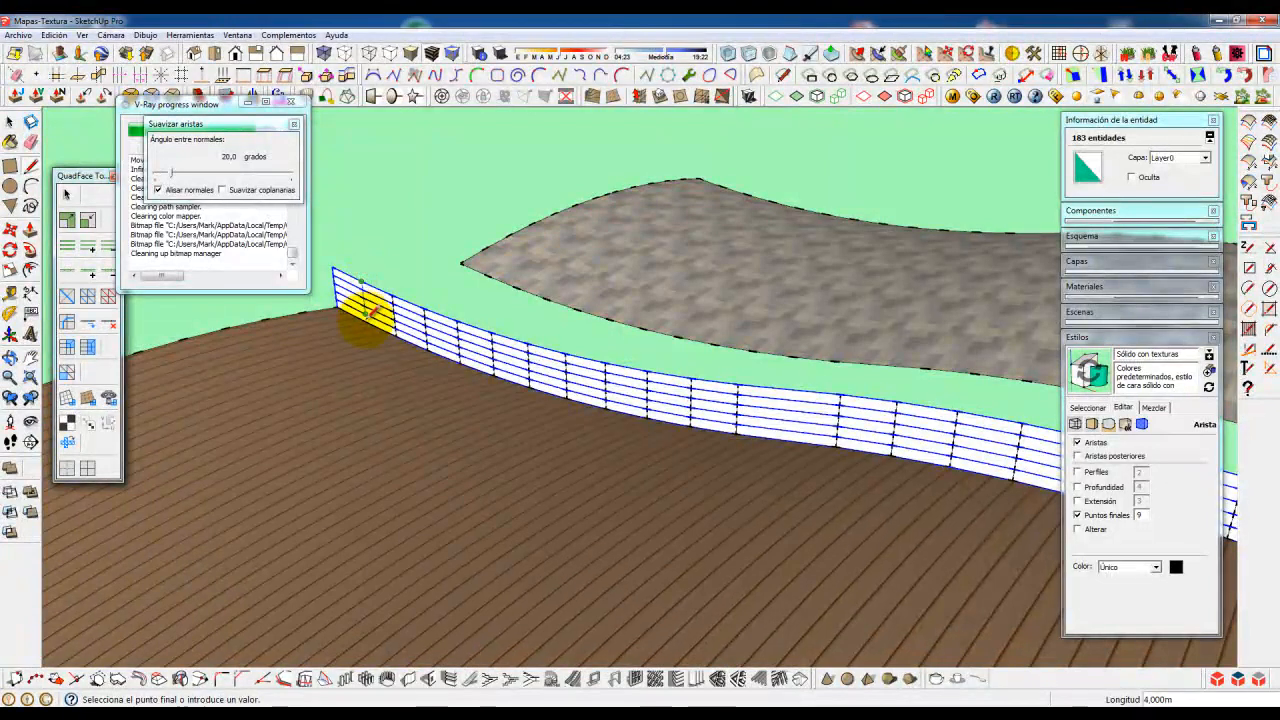
- Turn off the display of edge endpoints in the style and clear the selection
{"action": "middle_click_drag", "start_coordinate": [368, 316], "coordinate": [609, 400]}
{"action": "key", "text": "space"}
{"action": "left_click", "coordinate": [1077, 515]}
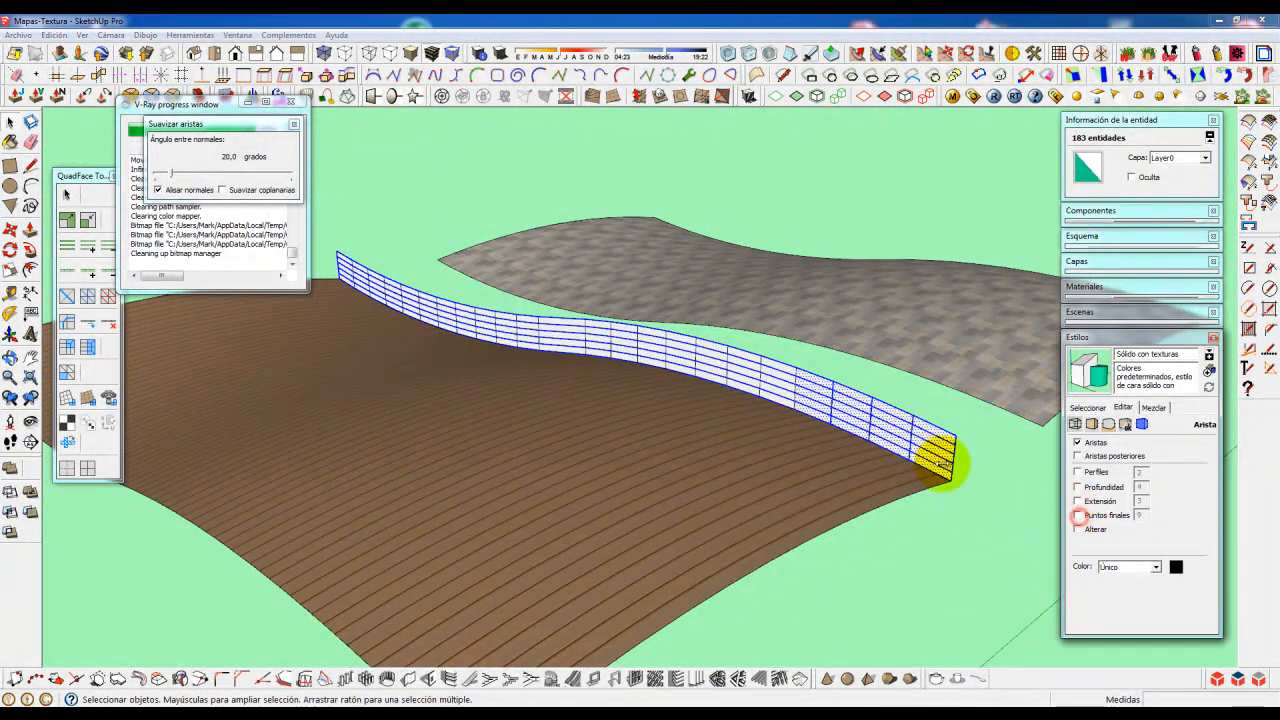
{"action": "left_click", "coordinate": [971, 517]}
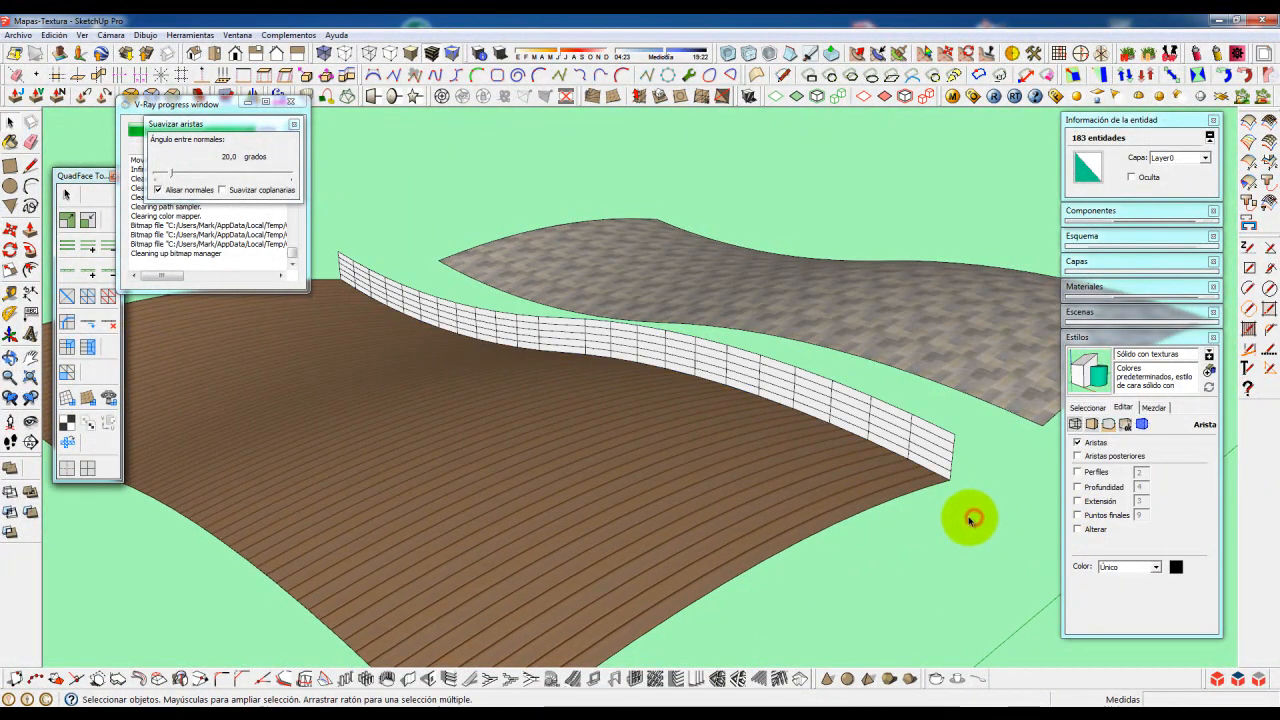
- UV-map the dark brick material onto the whole quad wall, picking a lengthwise edge for U and a vertical edge for V
{"action": "triple_click", "coordinate": [888, 425]}
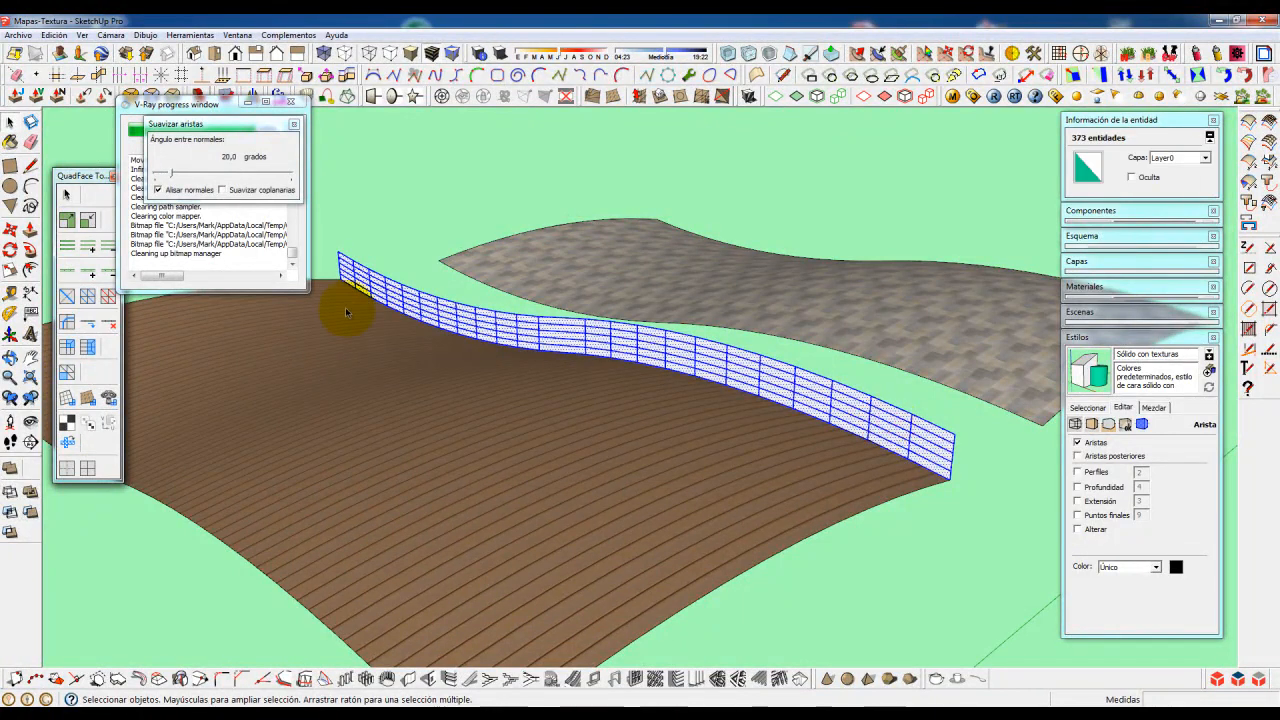
{"action": "left_click", "coordinate": [67, 424]}
{"action": "scroll", "coordinate": [886, 429], "scroll_direction": "up", "scroll_amount": 5}
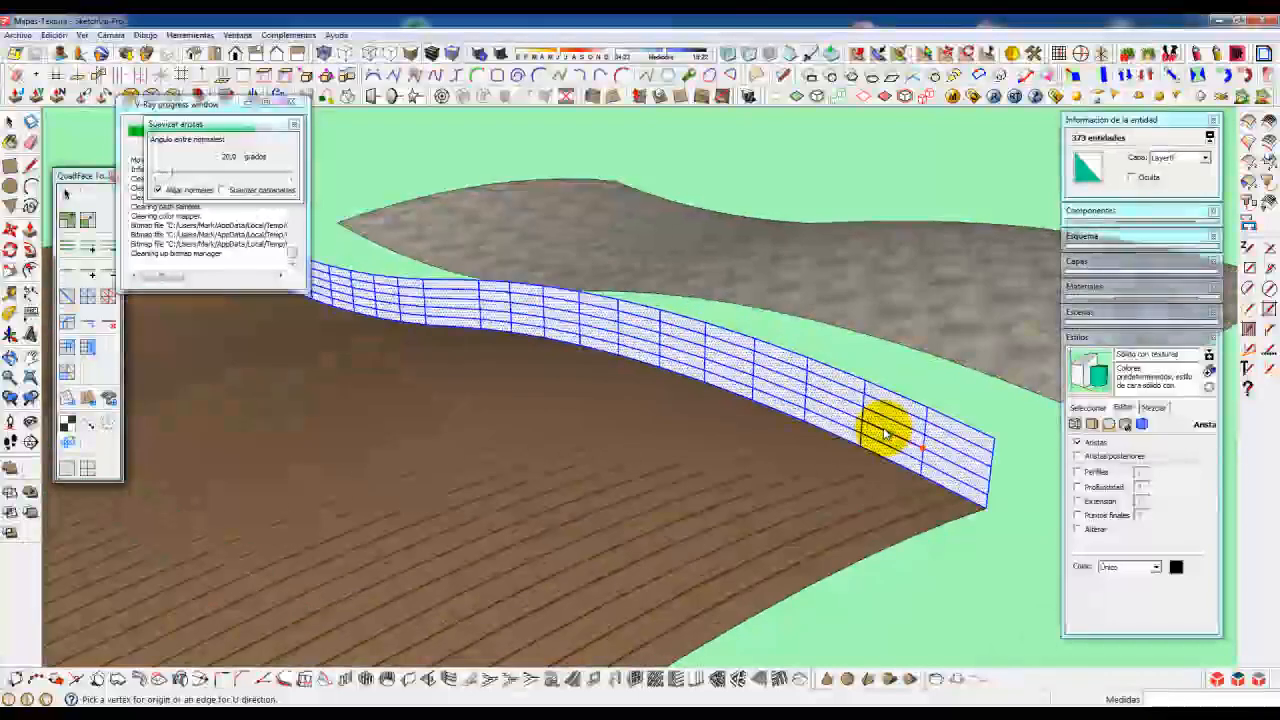
{"action": "left_click", "coordinate": [905, 442]}
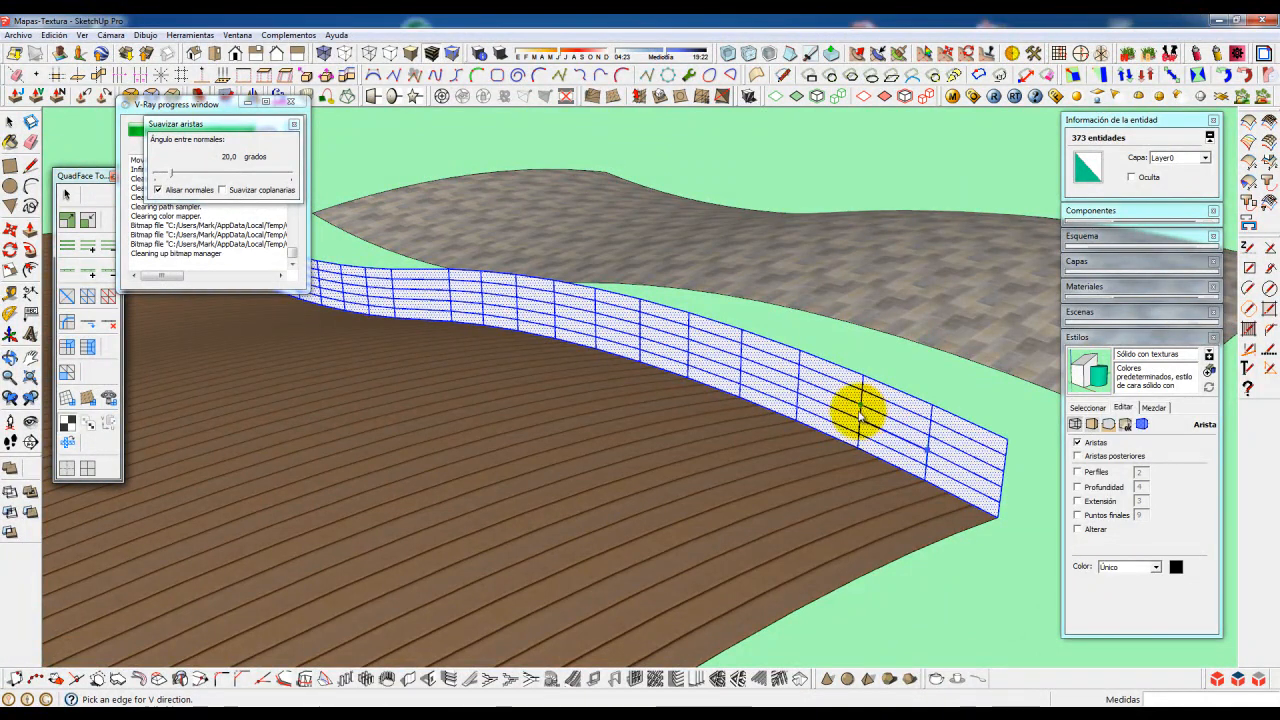
{"action": "scroll", "coordinate": [862, 416], "scroll_direction": "up", "scroll_amount": 2}
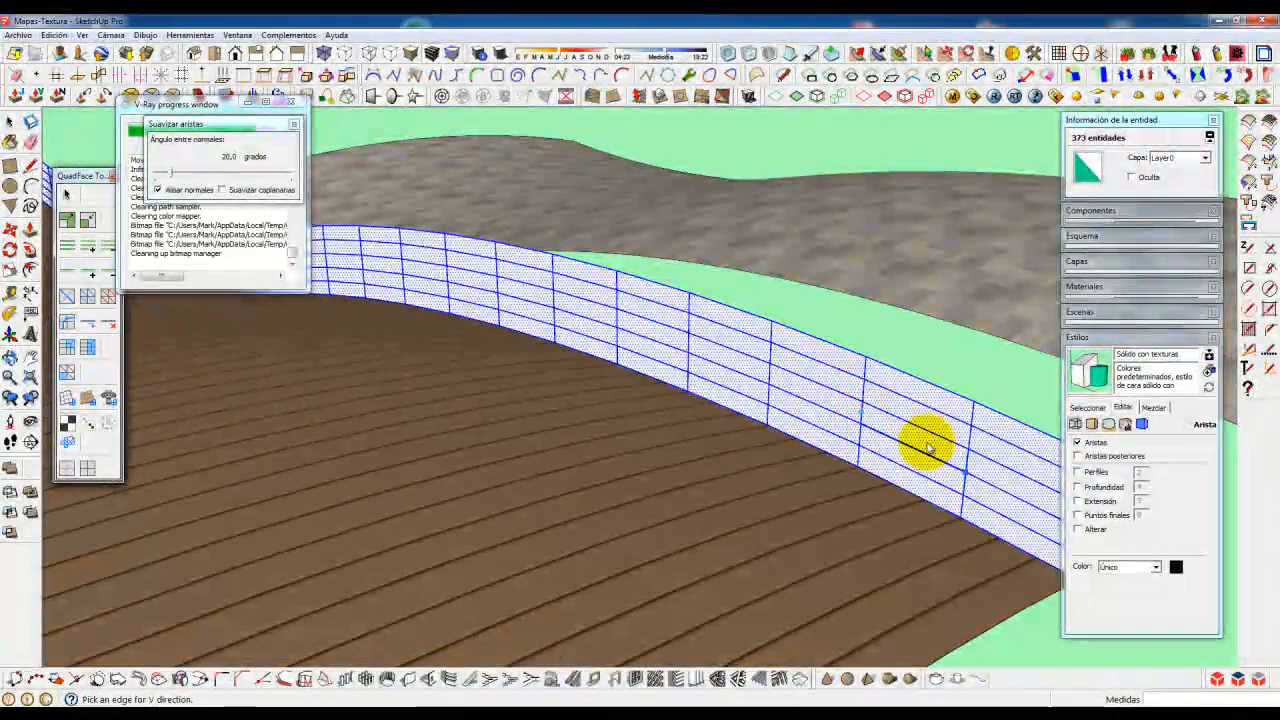
{"action": "left_click", "coordinate": [968, 465]}
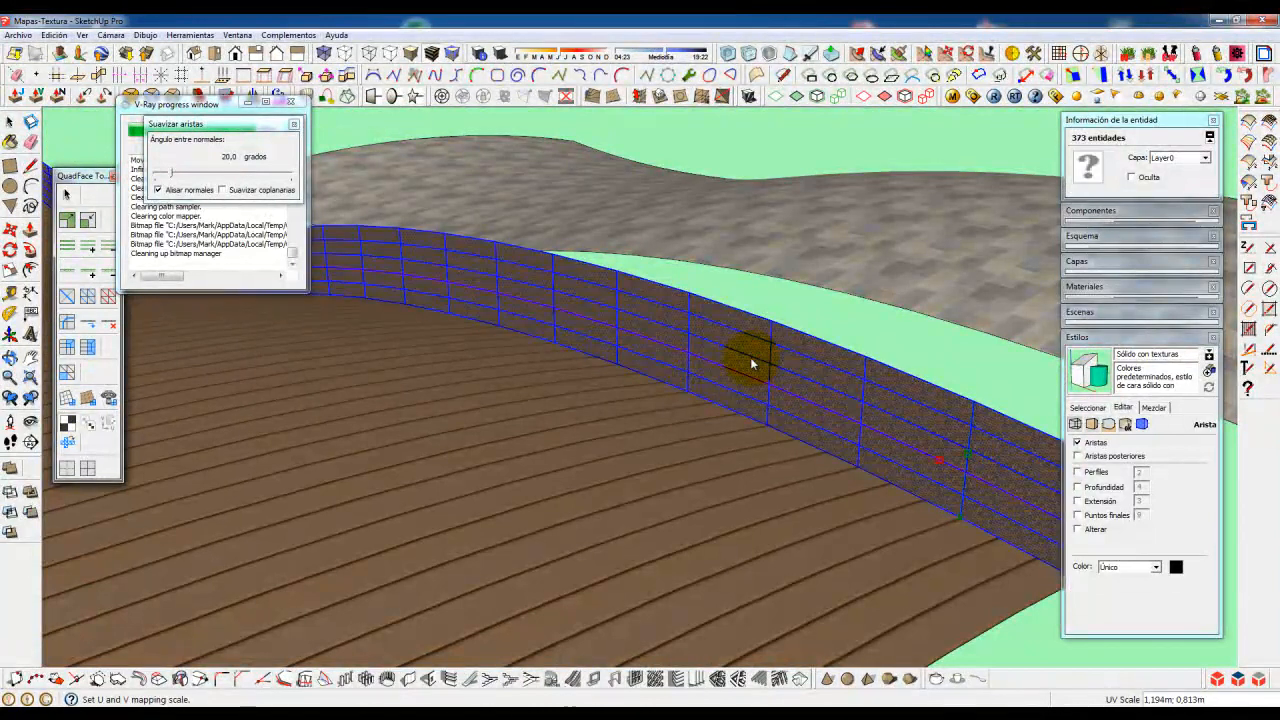
- Set the wall's UV mapping scale to use the material size
{"action": "scroll", "coordinate": [756, 359], "scroll_direction": "down", "scroll_amount": 2}
{"action": "right_click", "coordinate": [977, 438]}
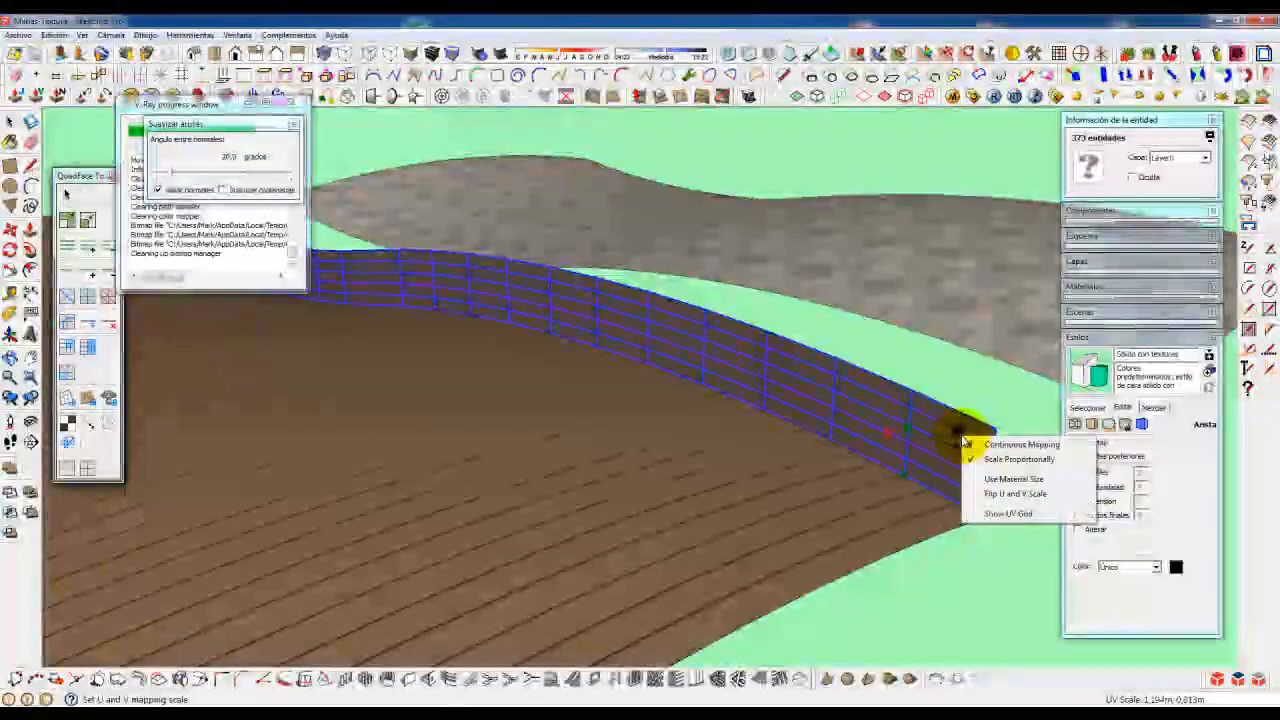
{"action": "left_click", "coordinate": [1060, 466]}
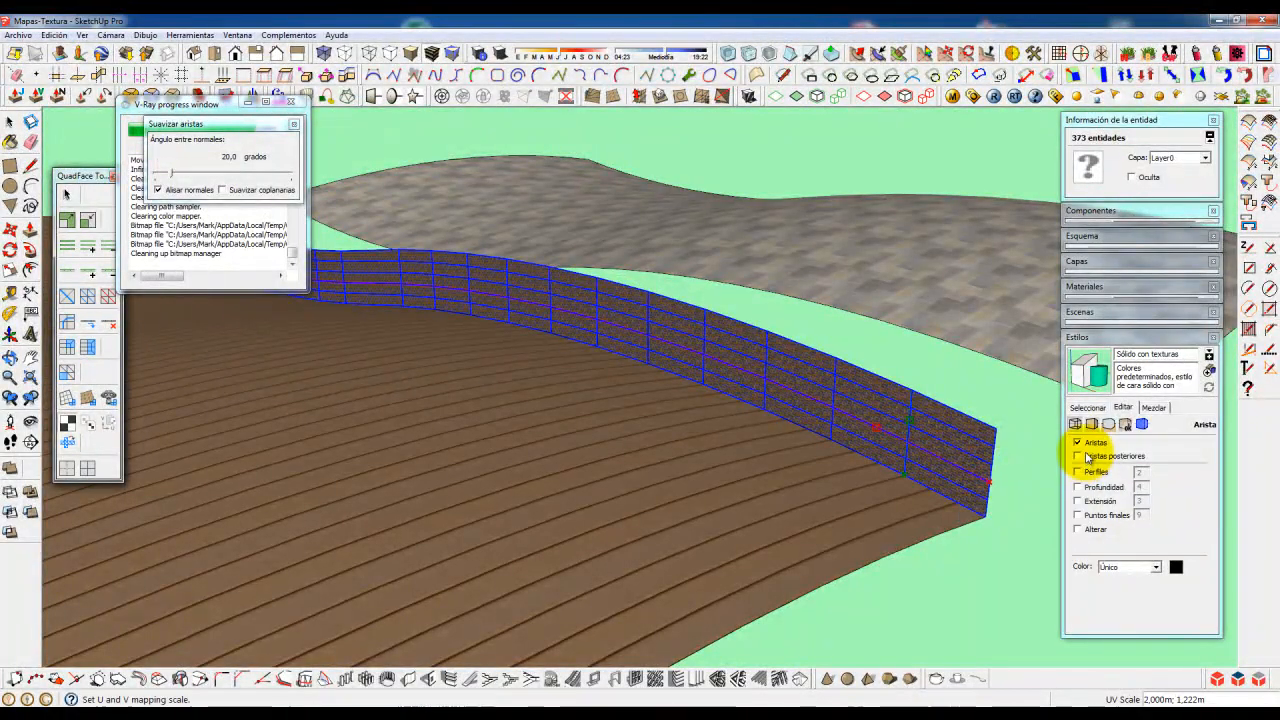
- Try a 4 m texture width for the dark brick material and settle on 8 m, keeping its proportions
{"action": "left_click", "coordinate": [1100, 408]}
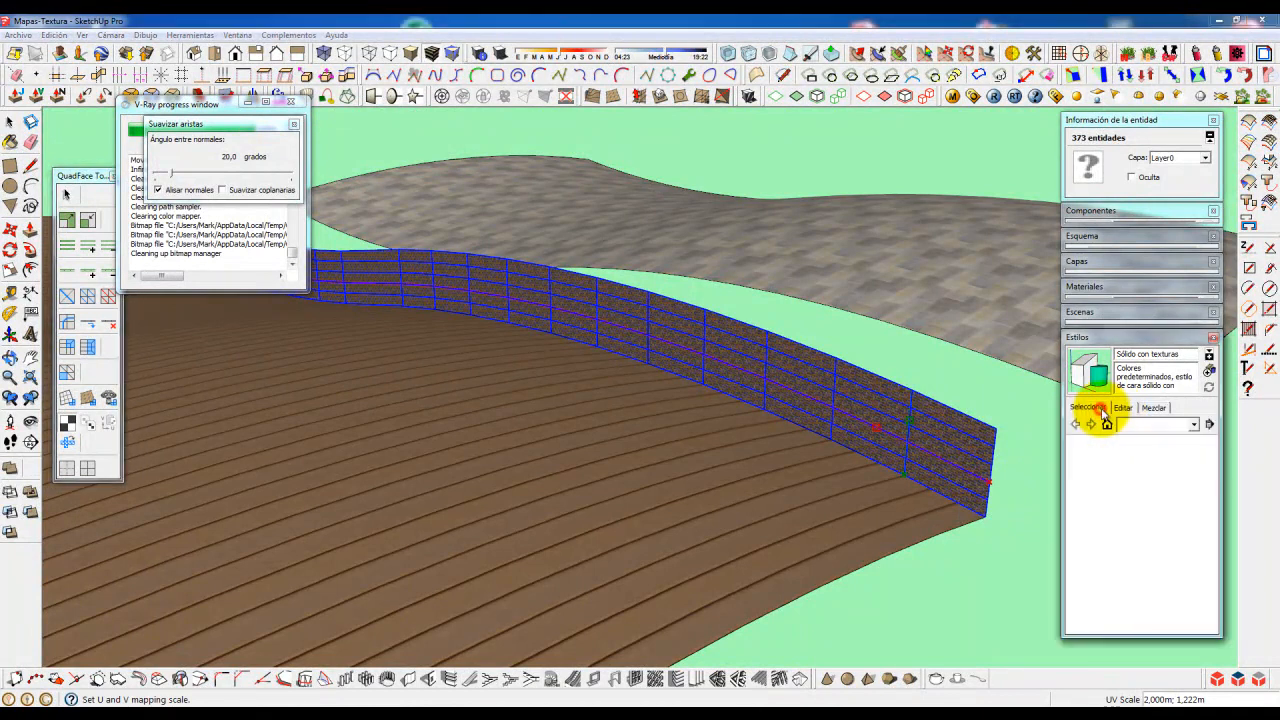
{"action": "left_click", "coordinate": [1106, 337]}
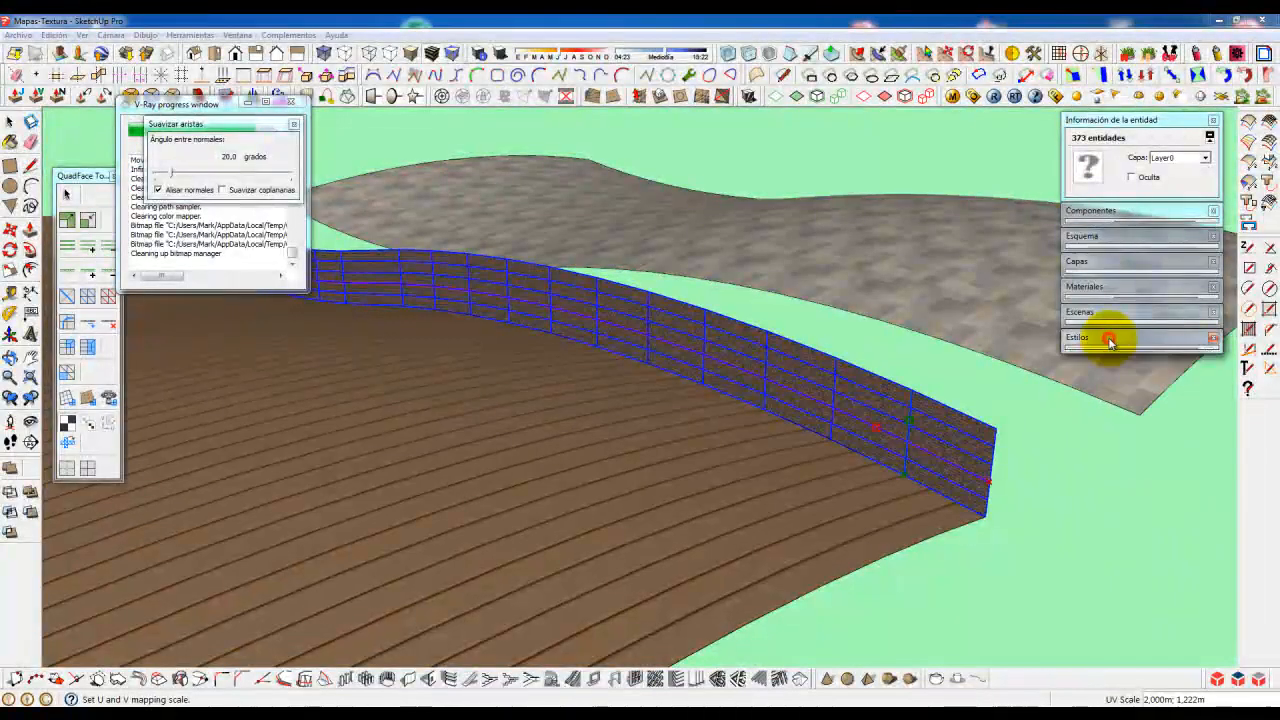
{"action": "left_click", "coordinate": [1110, 287]}
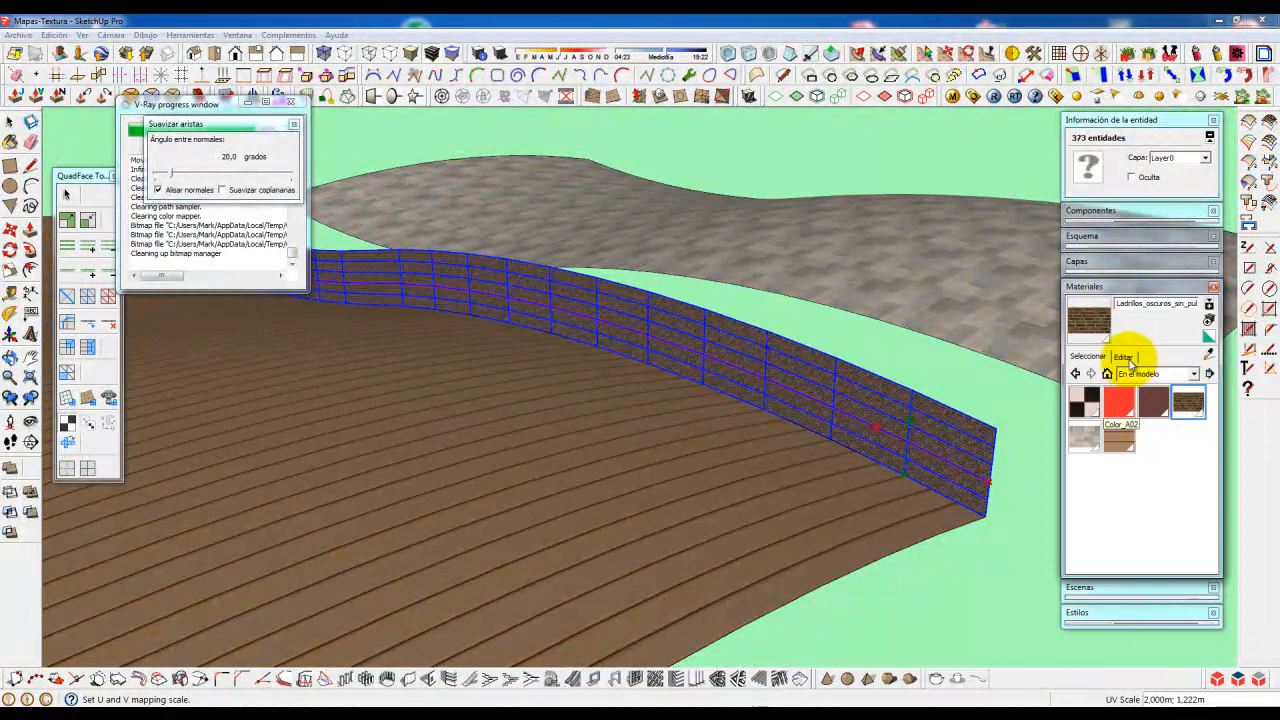
{"action": "left_click", "coordinate": [1124, 357]}
{"action": "left_click_drag", "start_coordinate": [1108, 510], "coordinate": [1063, 509]}
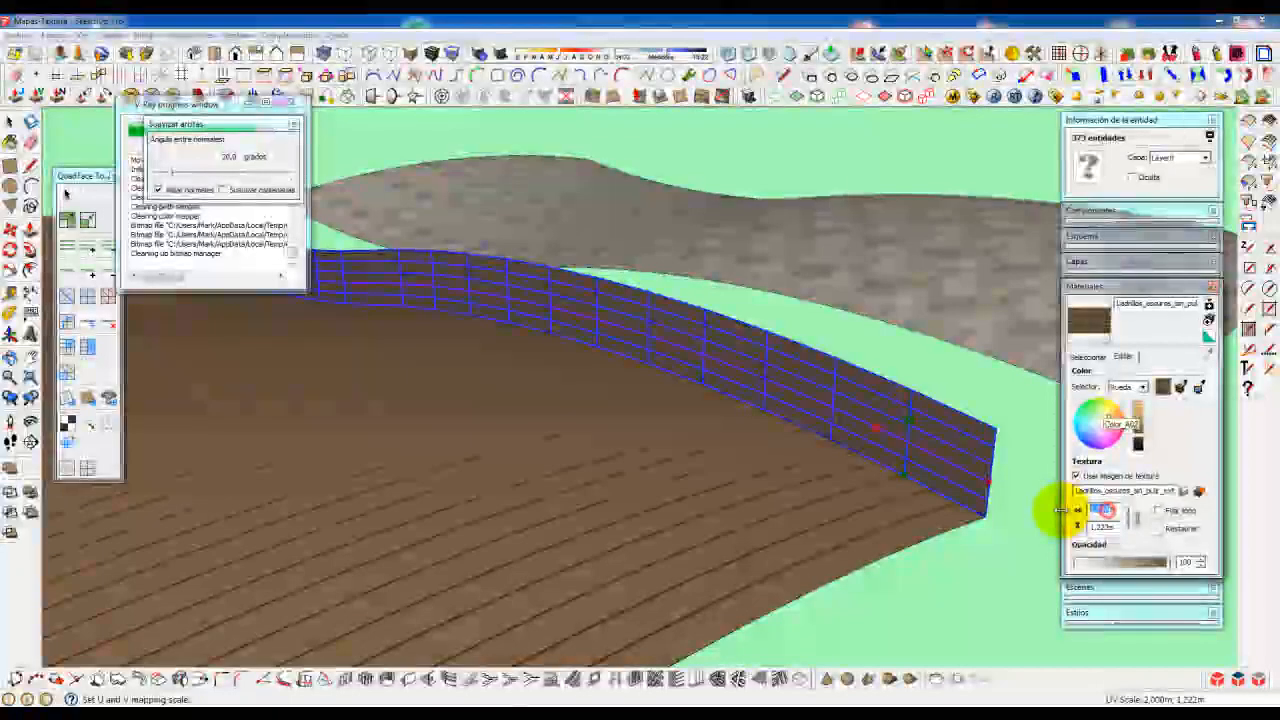
{"action": "type", "text": "4m"}
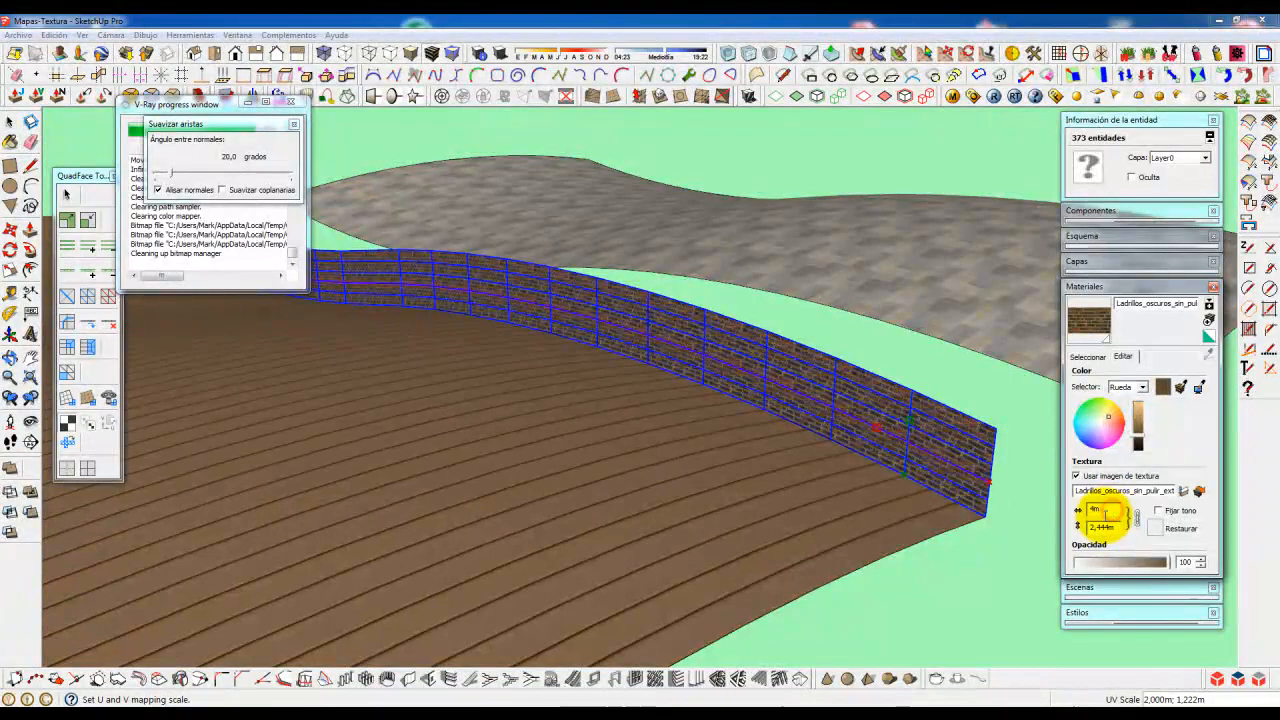
{"action": "double_click", "coordinate": [1108, 525]}
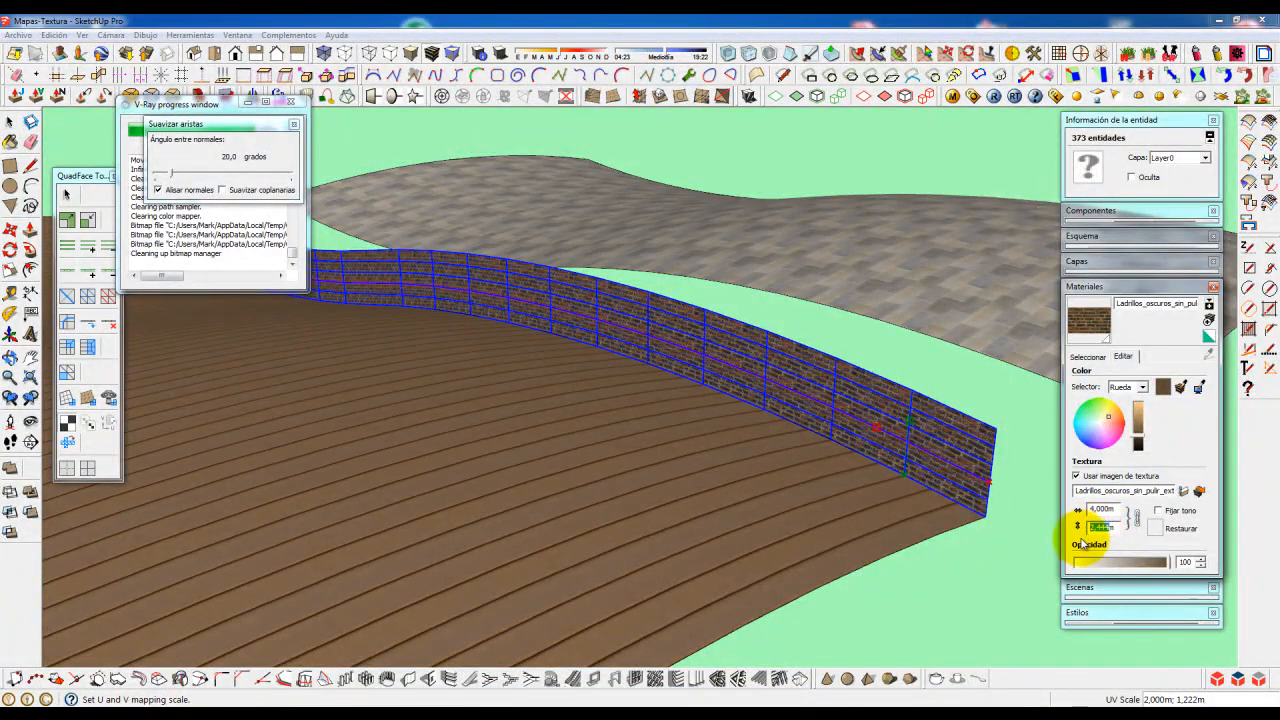
{"action": "left_click", "coordinate": [1108, 510]}
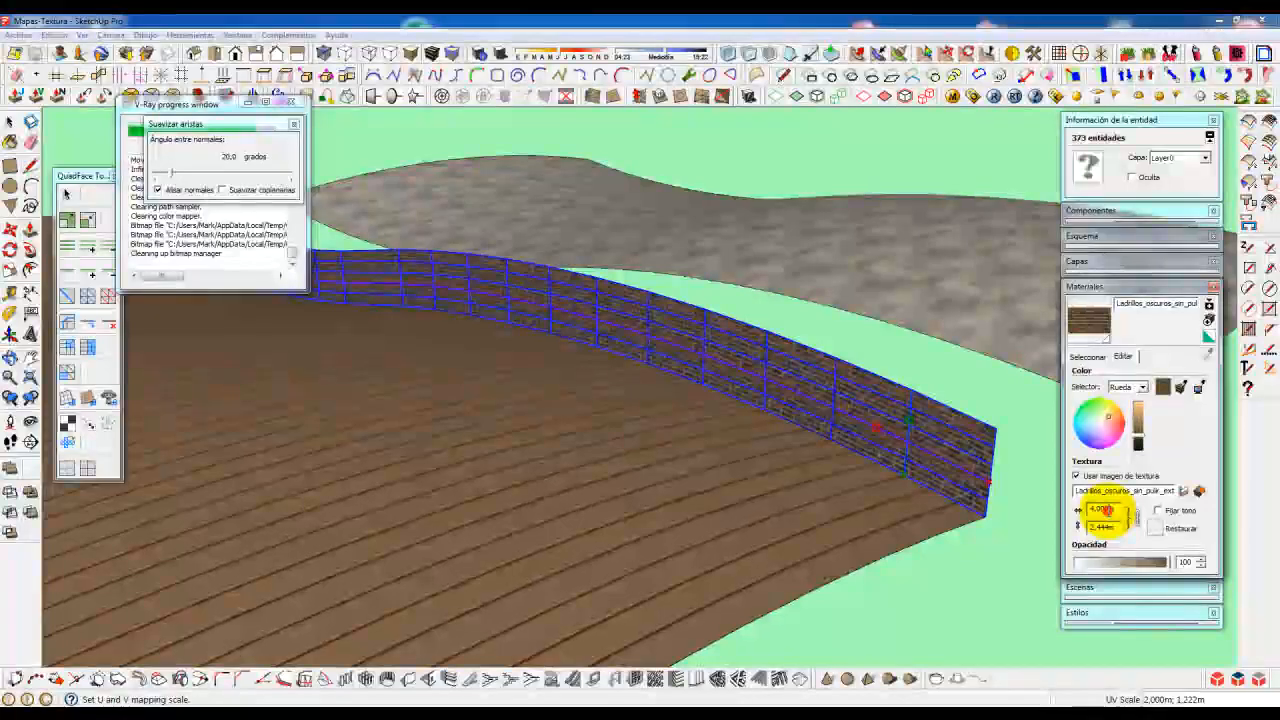
{"action": "left_click", "coordinate": [1109, 510]}
{"action": "double_click", "coordinate": [1107, 510]}
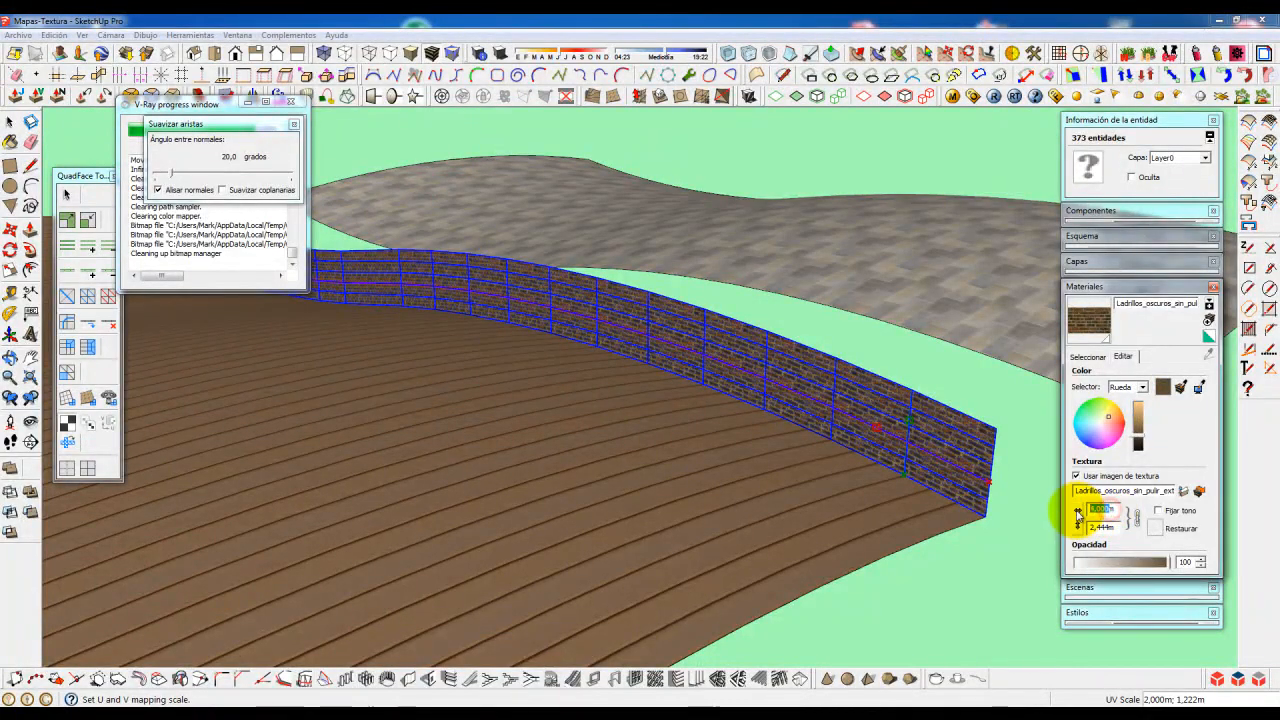
{"action": "type", "text": "8m"}
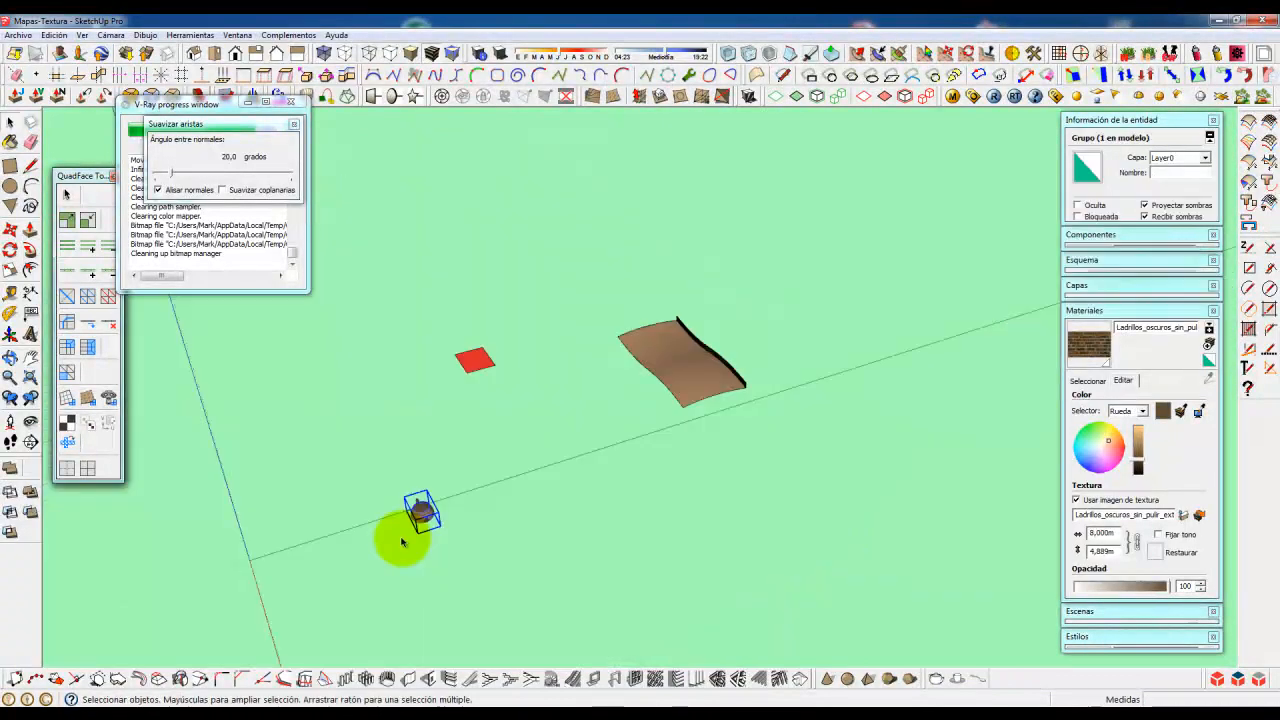
- Move the teapot group onto the siding strip in front of the brick wall and lower it to the strip's surface
{"action": "key", "text": "m"}
{"action": "left_click", "coordinate": [433, 545]}
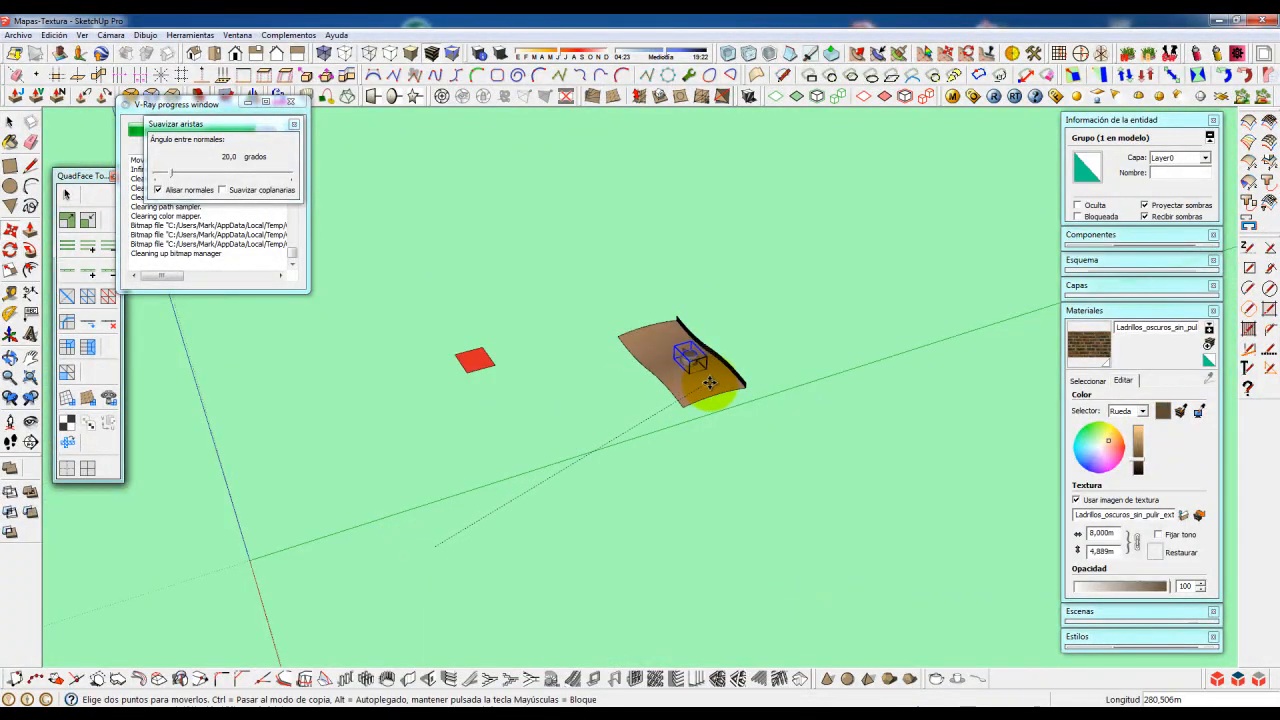
{"action": "middle_click_drag", "start_coordinate": [720, 385], "coordinate": [670, 468]}
{"action": "scroll", "coordinate": [700, 350], "scroll_direction": "up", "scroll_amount": 6}
{"action": "scroll", "coordinate": [740, 420], "scroll_direction": "up", "scroll_amount": 5}
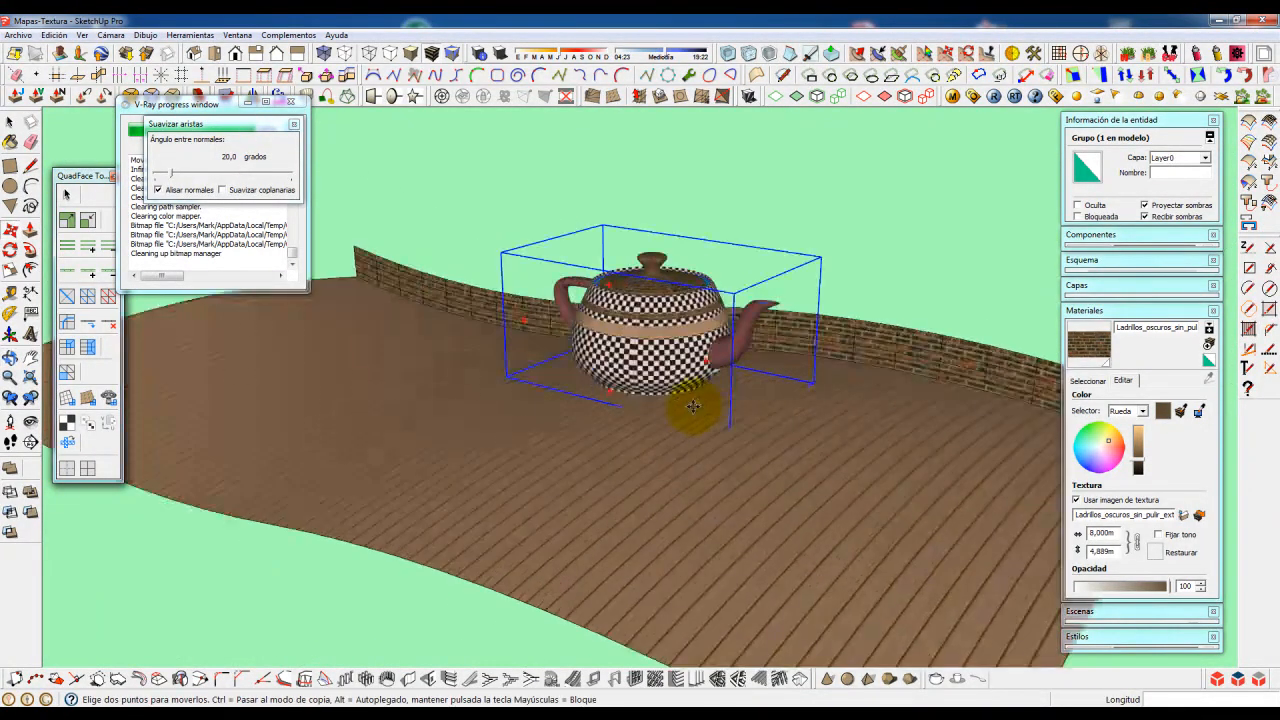
{"action": "middle_click_drag", "start_coordinate": [738, 418], "coordinate": [680, 377]}
{"action": "scroll", "coordinate": [701, 401], "scroll_direction": "up", "scroll_amount": 2}
{"action": "scroll", "coordinate": [701, 401], "scroll_direction": "up", "scroll_amount": 2}
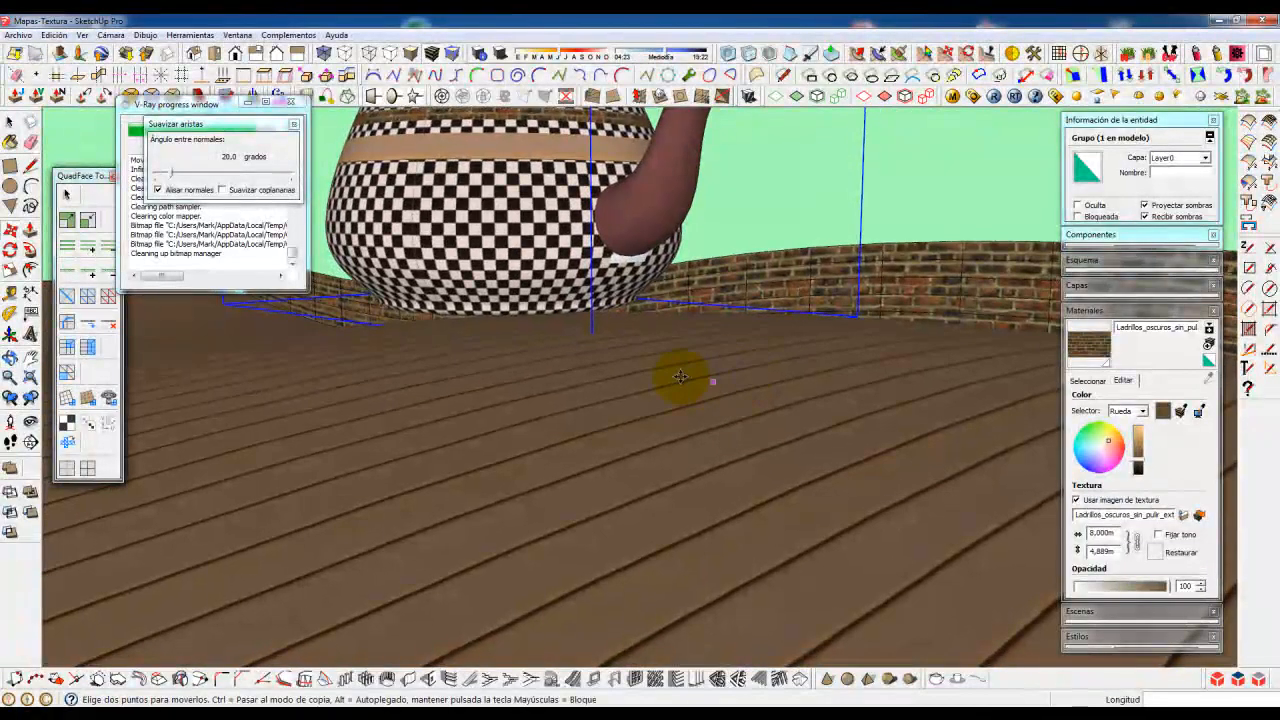
{"action": "left_click", "coordinate": [927, 250]}
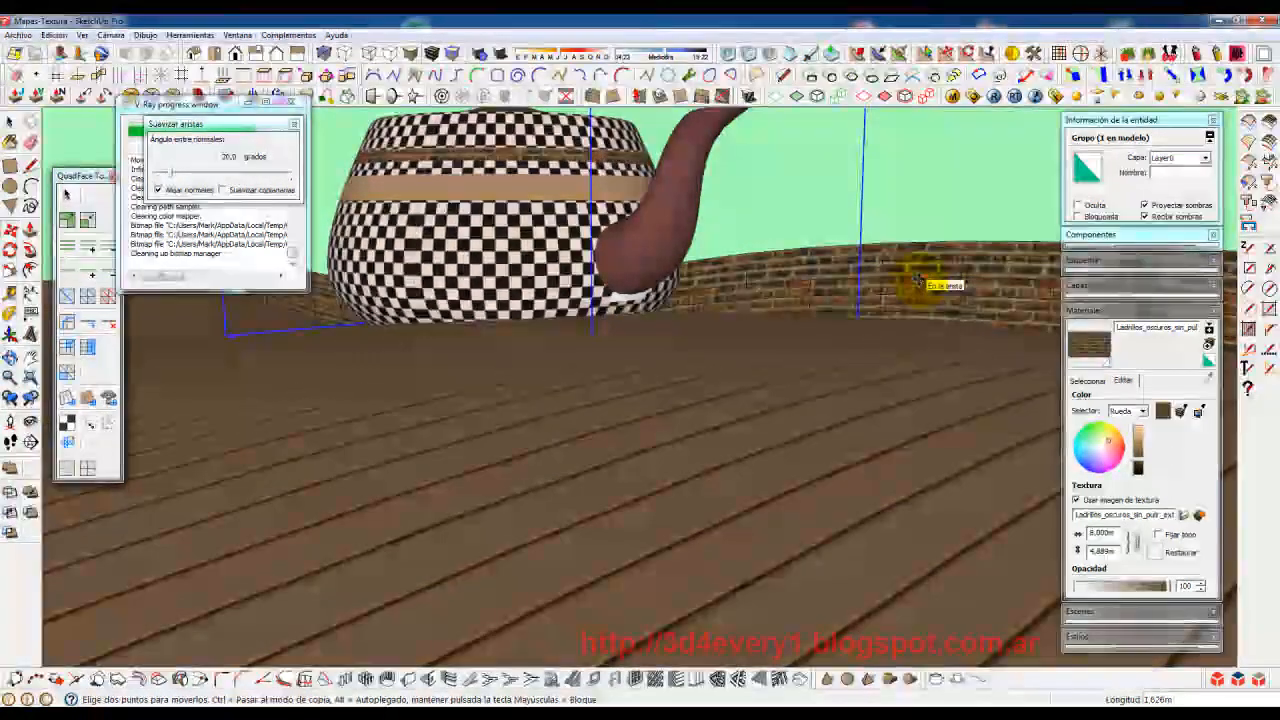
- Rotate the teapot about its vertical axis so the spout points away from the brick wall
{"action": "scroll", "coordinate": [660, 262], "scroll_direction": "down", "scroll_amount": 1}
{"action": "middle_click_drag", "start_coordinate": [660, 262], "coordinate": [694, 457]}
{"action": "scroll", "coordinate": [652, 407], "scroll_direction": "down", "scroll_amount": 1}
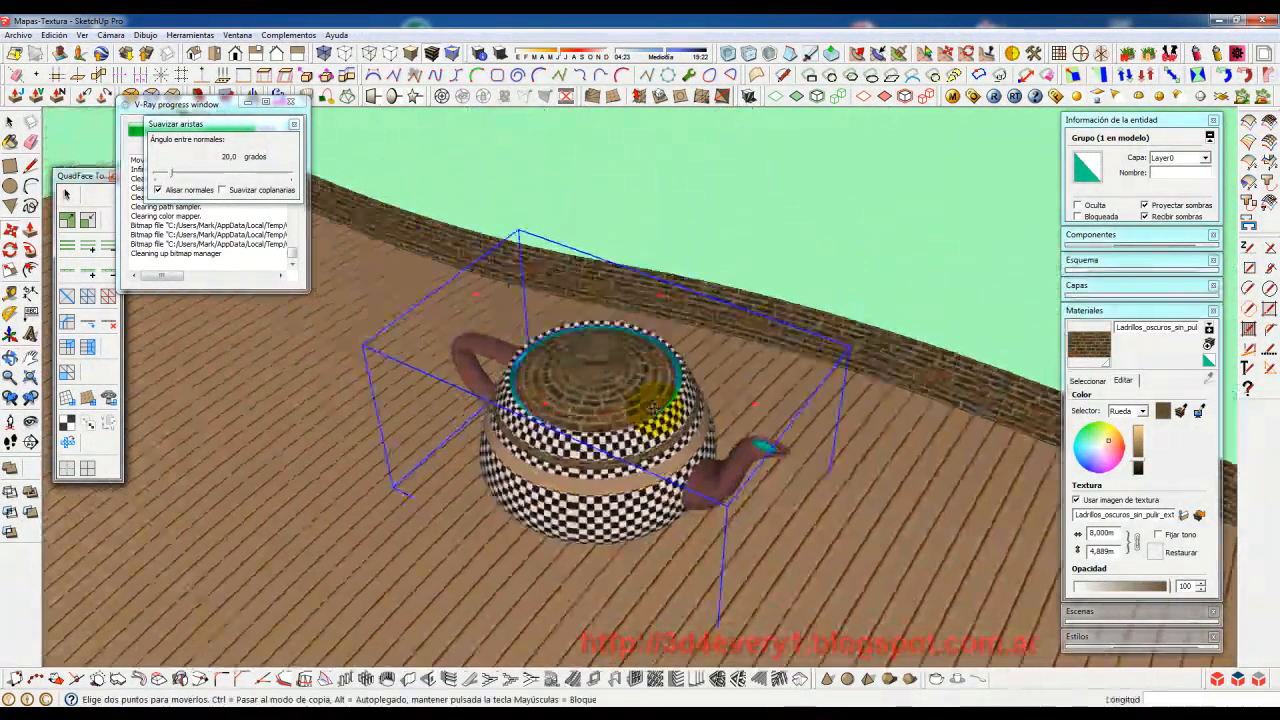
{"action": "left_click", "coordinate": [755, 407]}
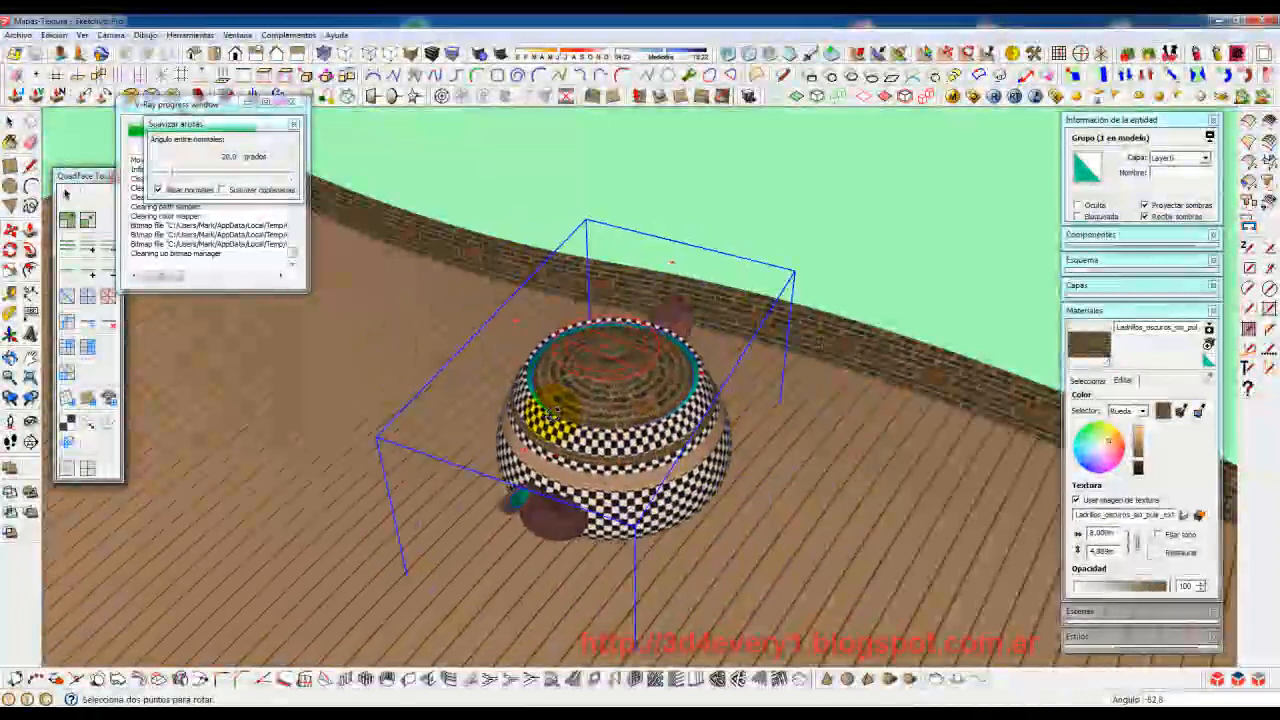
{"action": "left_click", "coordinate": [492, 401]}
- Tilt the teapot slightly toward its spout
{"action": "middle_click_drag", "start_coordinate": [676, 436], "coordinate": [669, 363]}
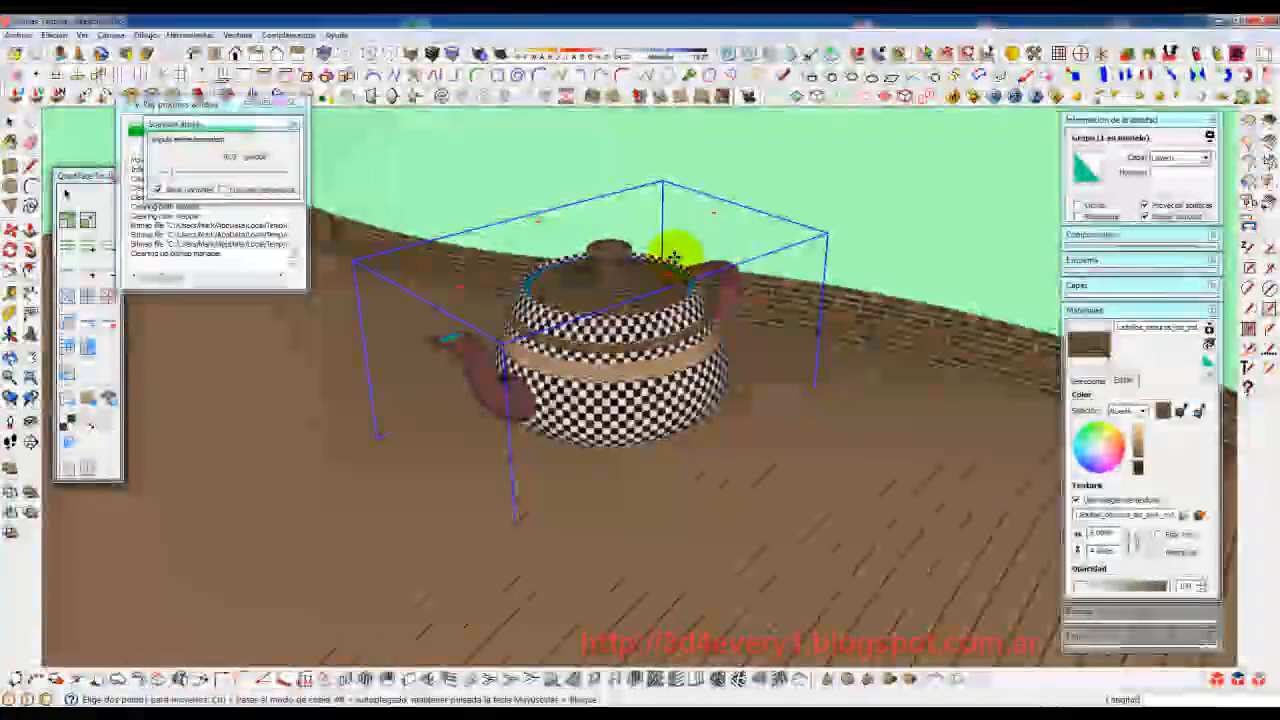
{"action": "middle_click_drag", "start_coordinate": [759, 349], "coordinate": [826, 336]}
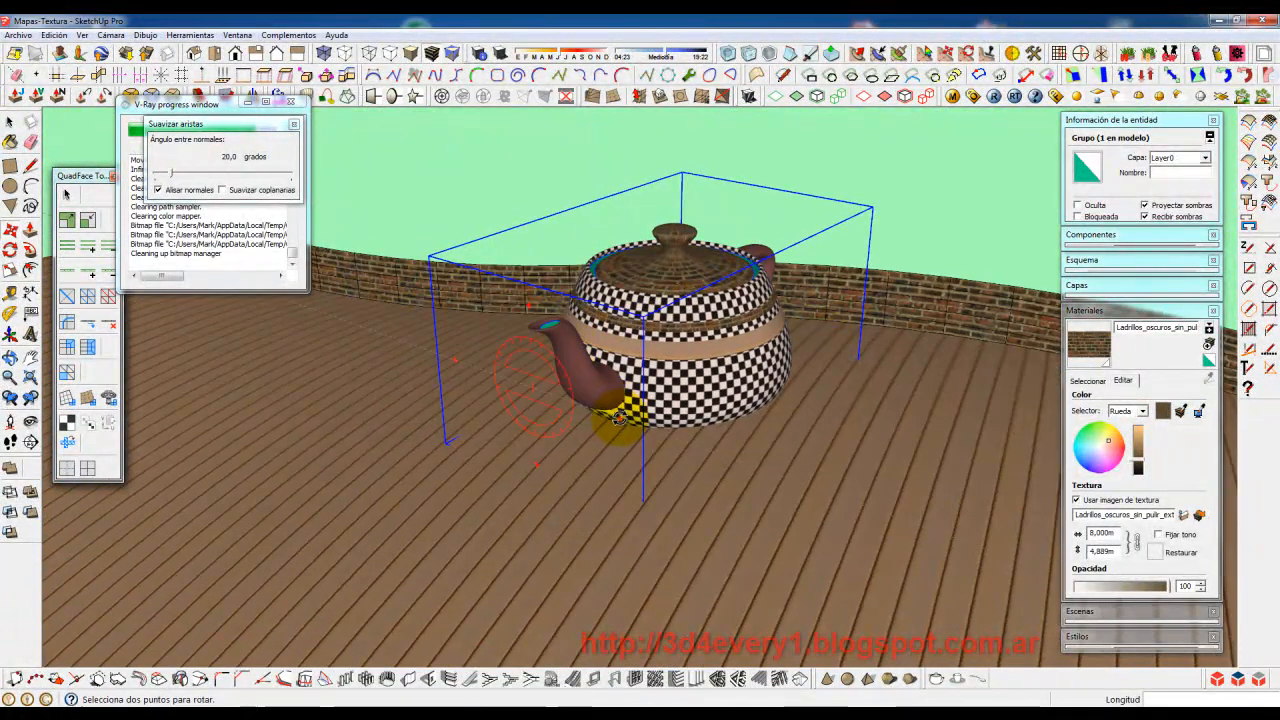
{"action": "left_click", "coordinate": [620, 419]}
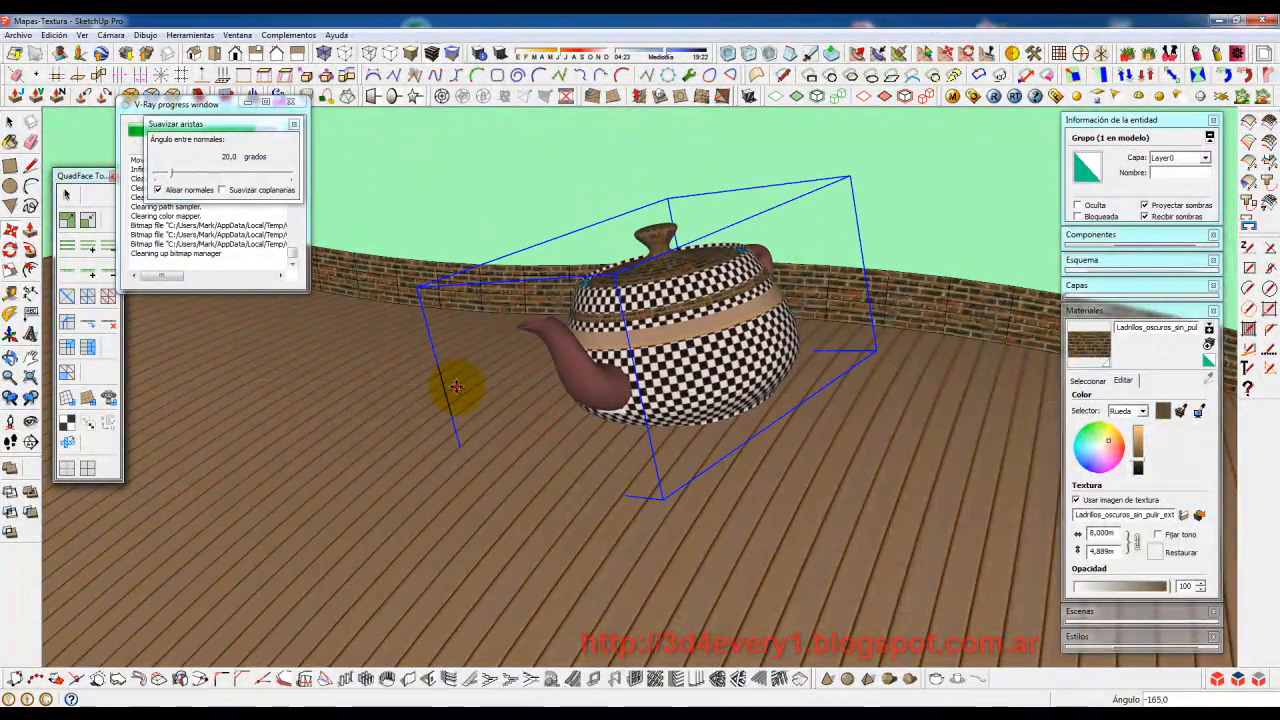
- Frame the teapot in front of the wall, check a V-Ray render of the scene, and close the render windows
{"action": "middle_click_drag", "start_coordinate": [587, 370], "coordinate": [669, 417]}
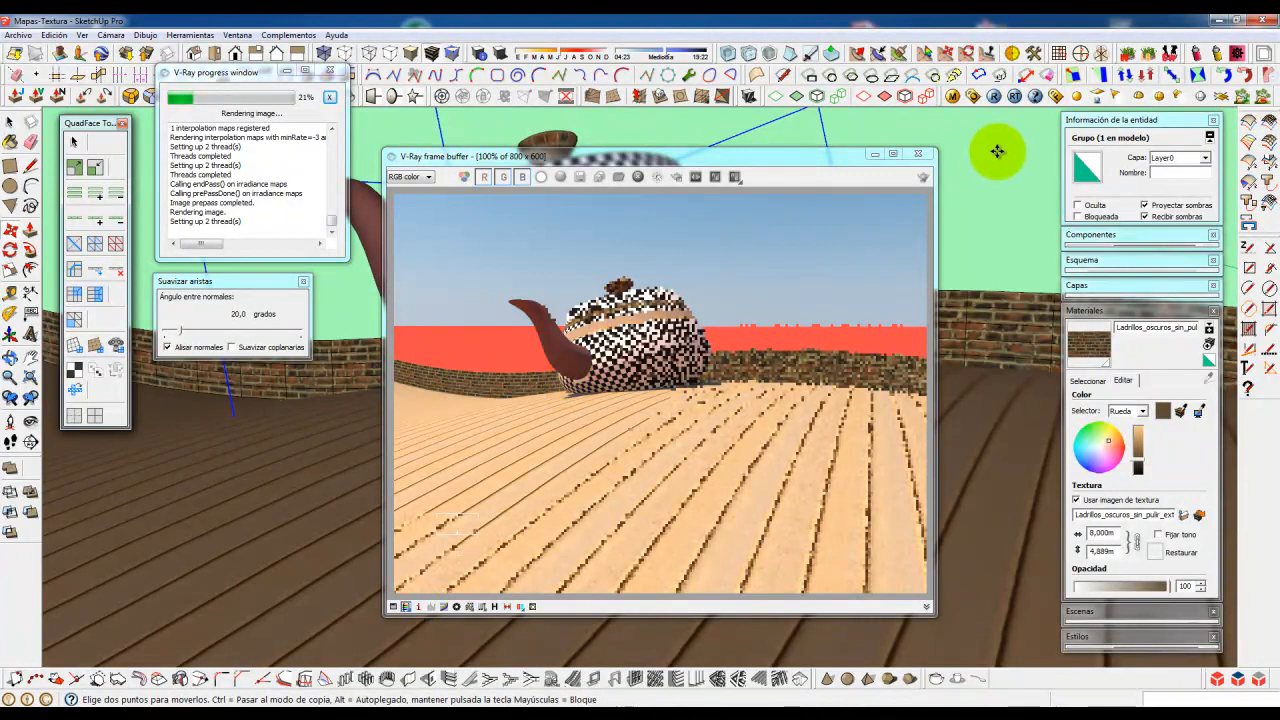
{"action": "left_click", "coordinate": [920, 155]}
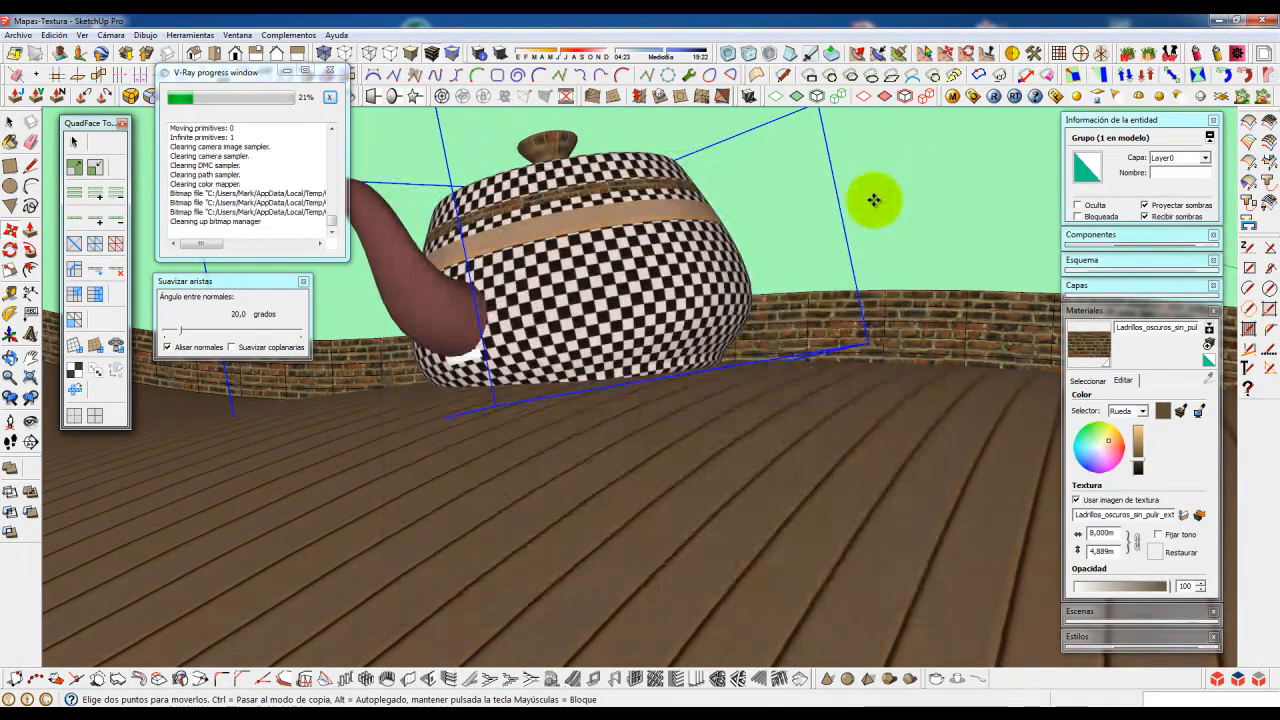
{"action": "left_click", "coordinate": [338, 75]}
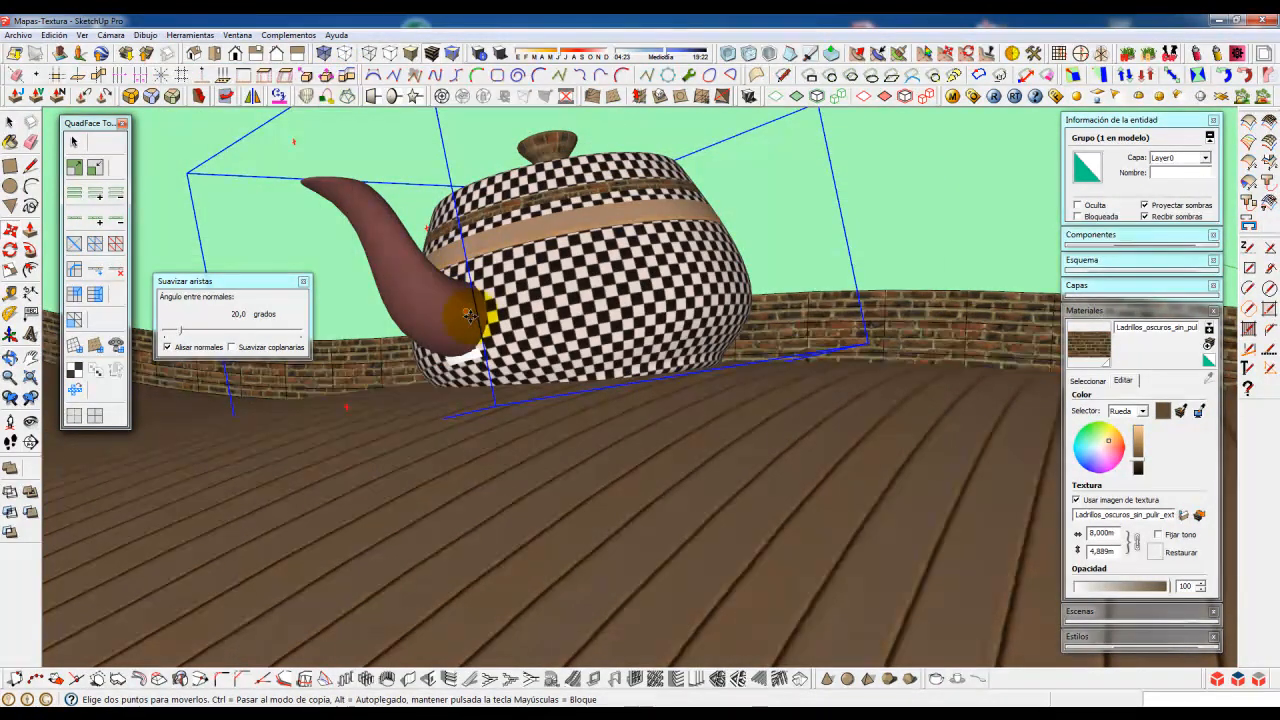
- Open the teapot group for editing at the base of the spout and turn on hidden geometry
{"action": "scroll", "coordinate": [480, 368], "scroll_direction": "up", "scroll_amount": 5}
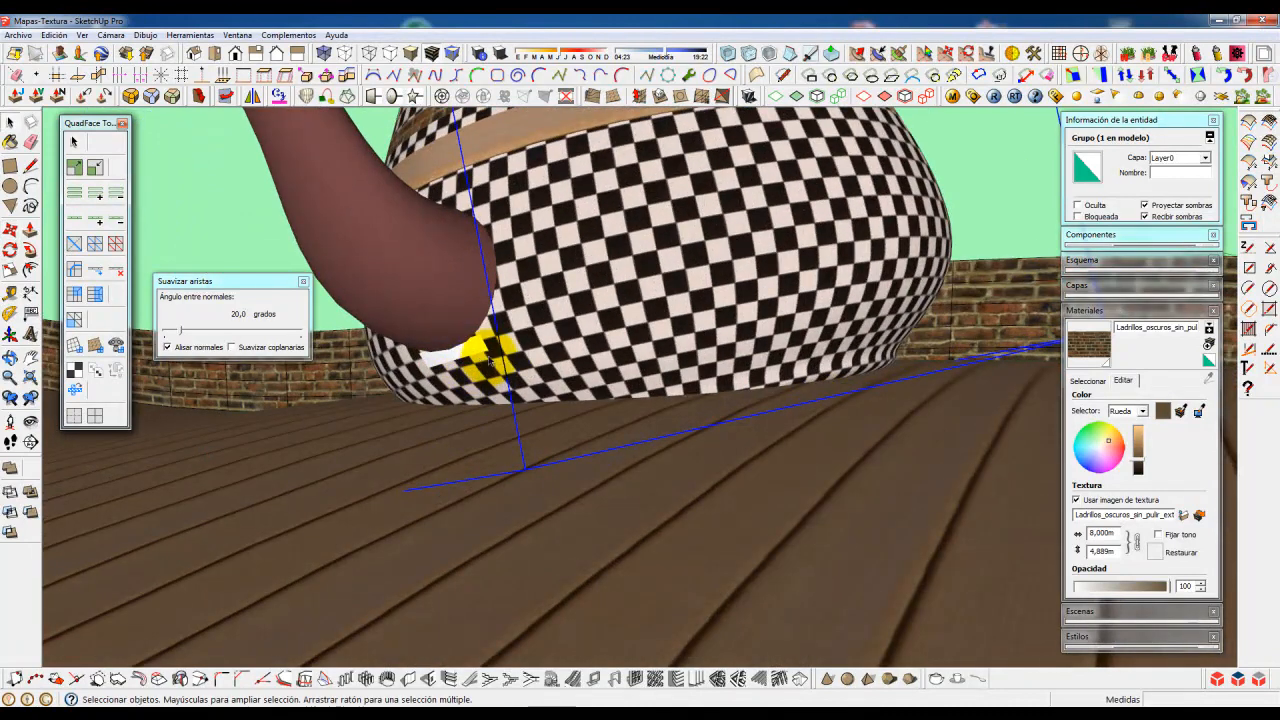
{"action": "double_click", "coordinate": [487, 362]}
{"action": "left_click", "coordinate": [487, 362]}
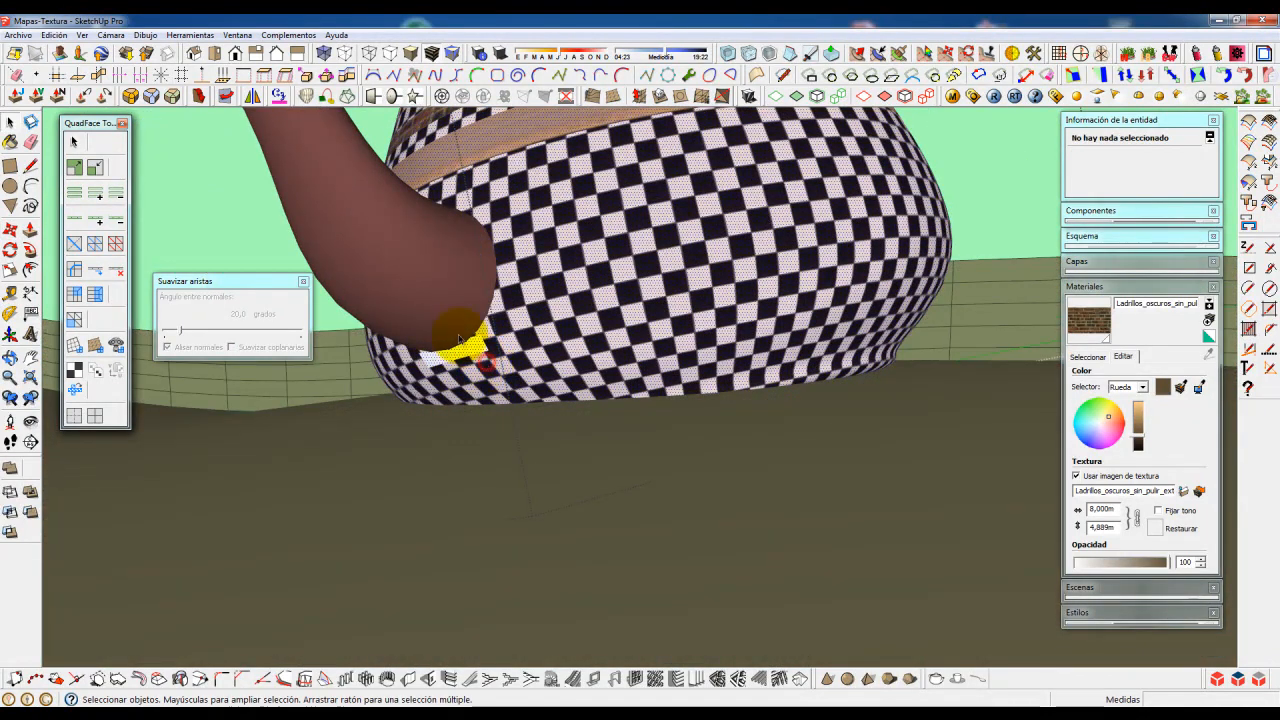
{"action": "left_click", "coordinate": [82, 35]}
{"action": "left_click", "coordinate": [86, 84]}
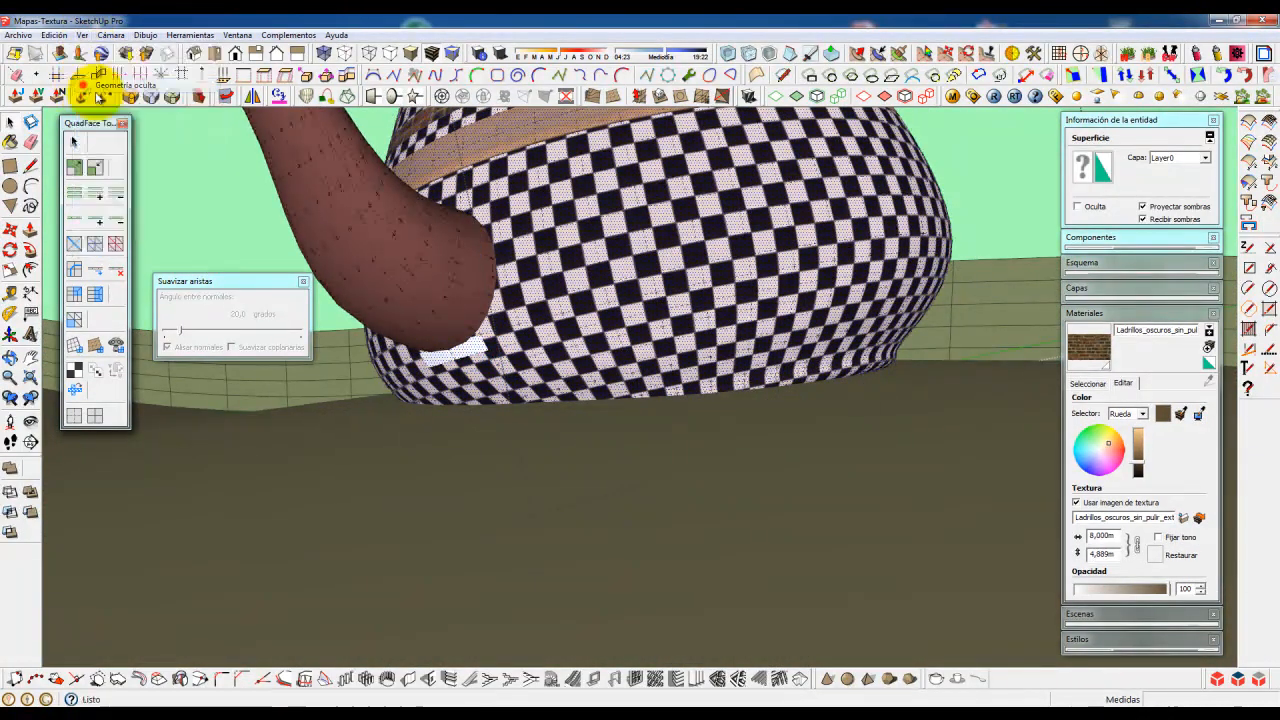
- Sample the checkered tile material from the teapot body and paint the unpainted faces below the spout with it
{"action": "left_click", "coordinate": [472, 346]}
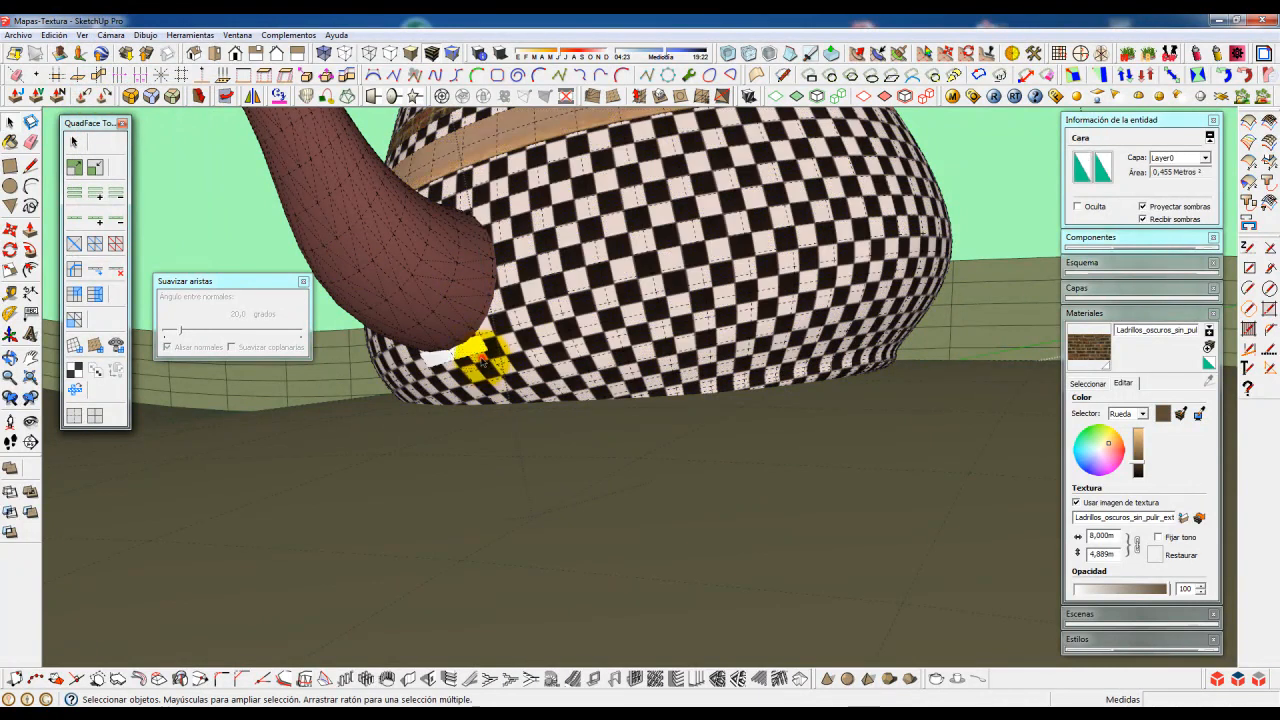
{"action": "left_click", "coordinate": [1088, 383]}
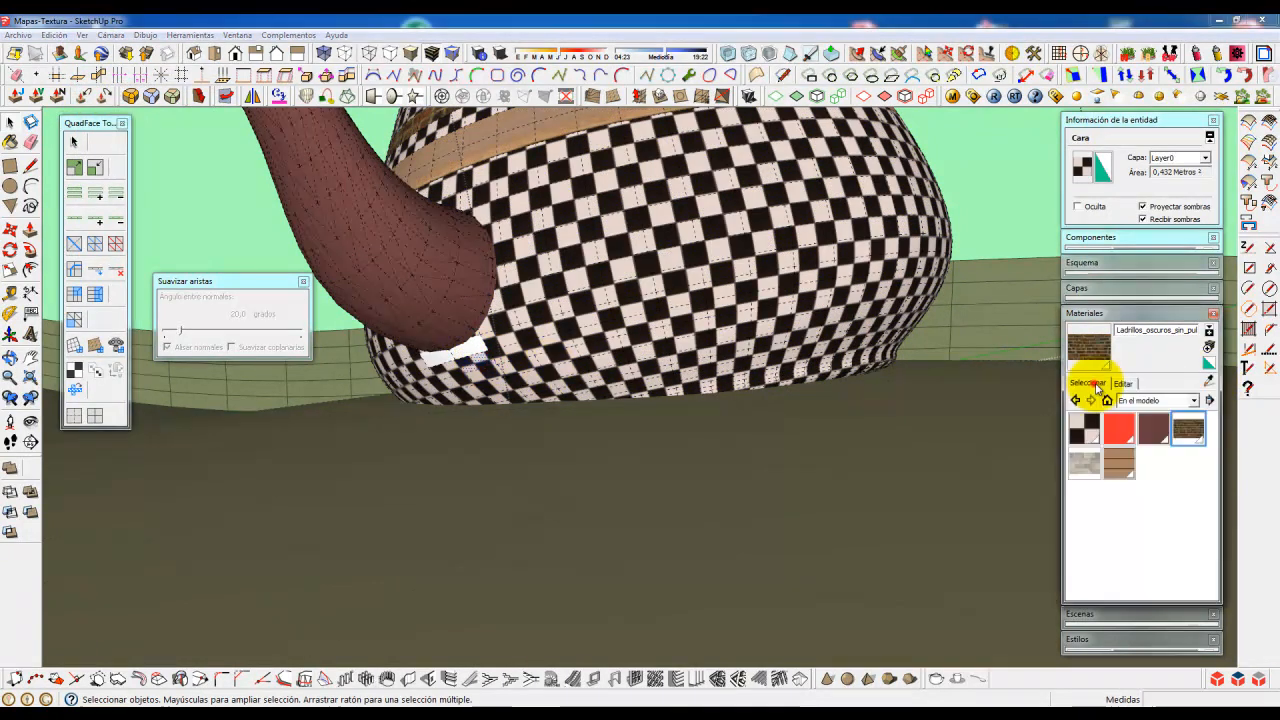
{"action": "left_click", "coordinate": [1210, 380]}
{"action": "left_click", "coordinate": [476, 348]}
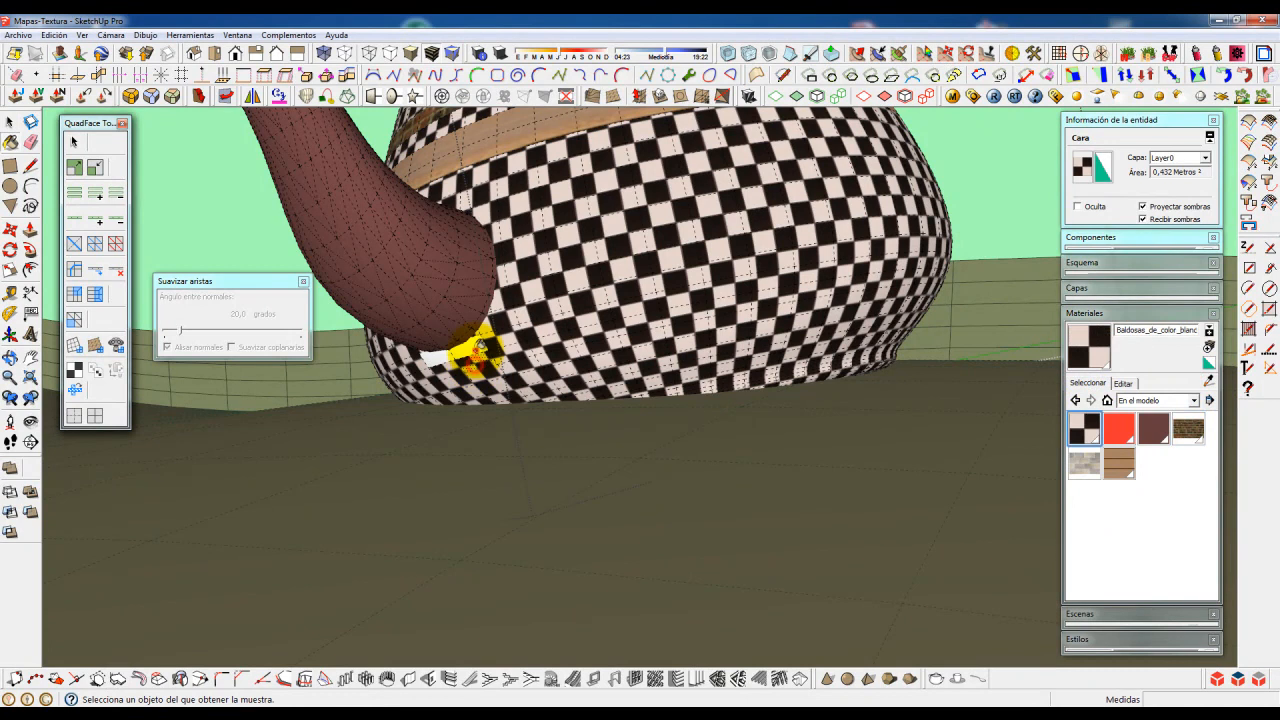
{"action": "left_click", "coordinate": [1208, 381]}
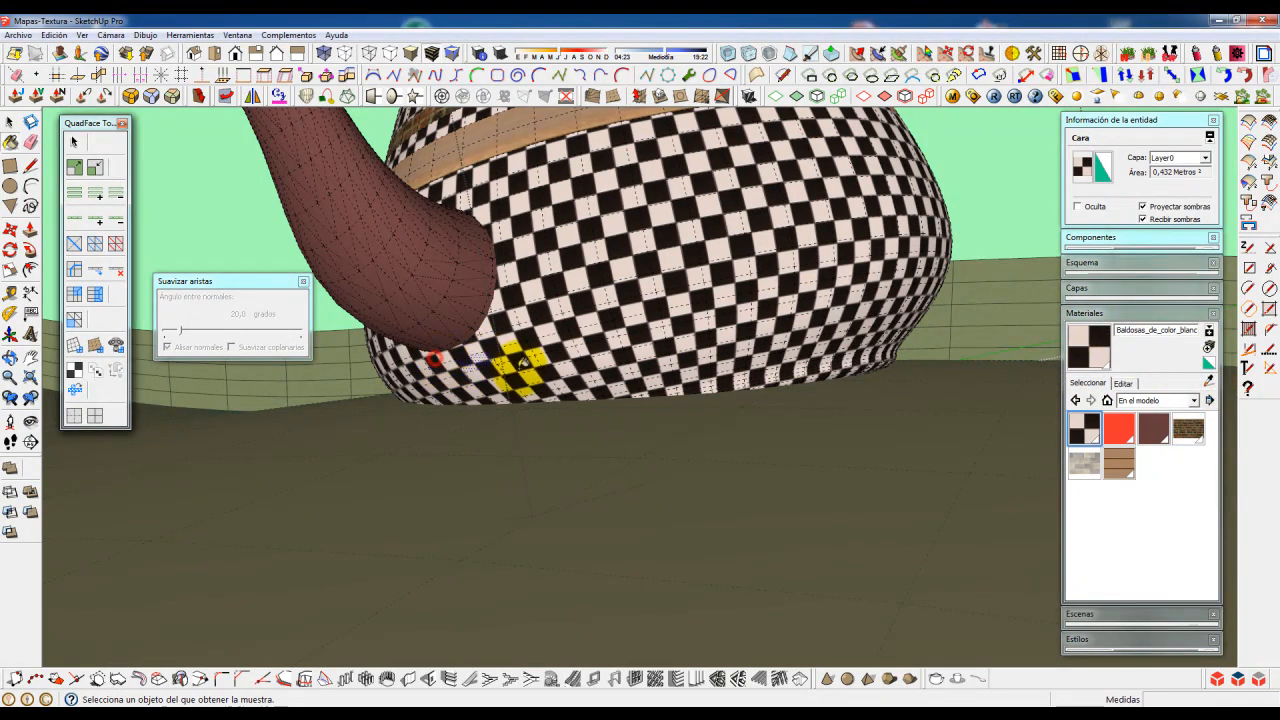
- Leave the teapot group's editing context and turn off the display of hidden geometry
{"action": "key", "text": "space"}
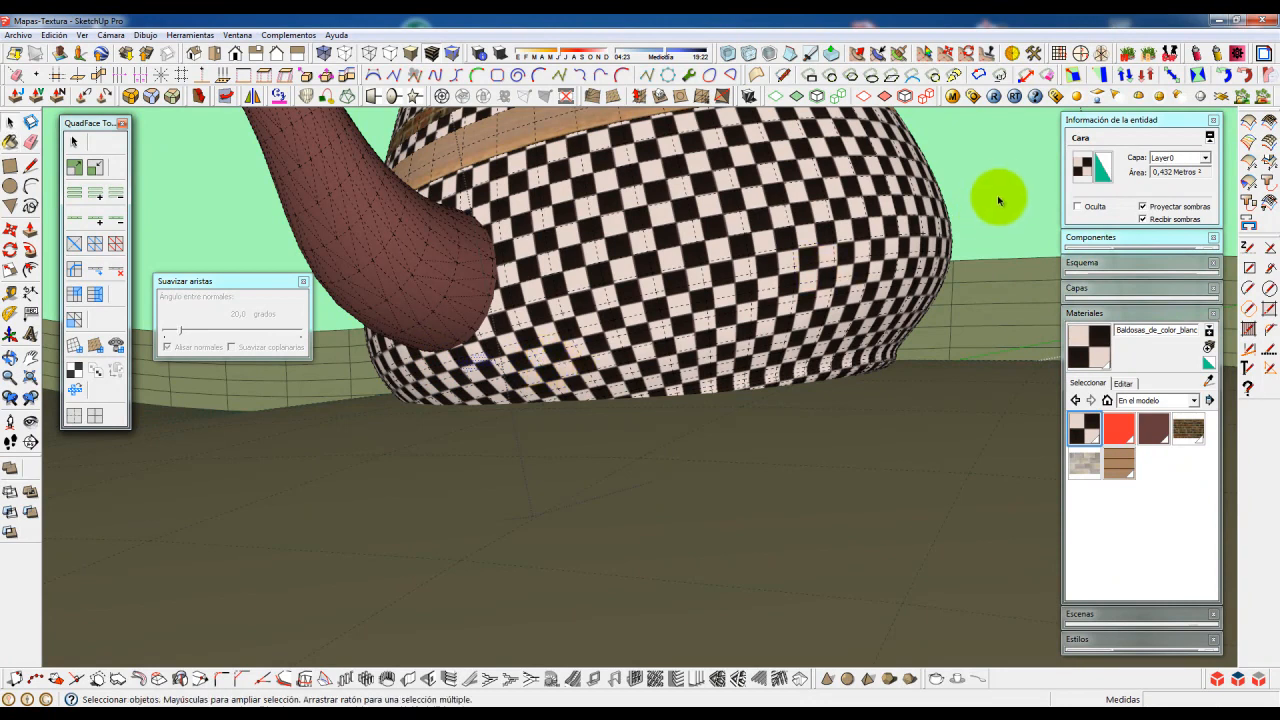
{"action": "left_click", "coordinate": [1005, 167]}
{"action": "left_click", "coordinate": [1005, 166]}
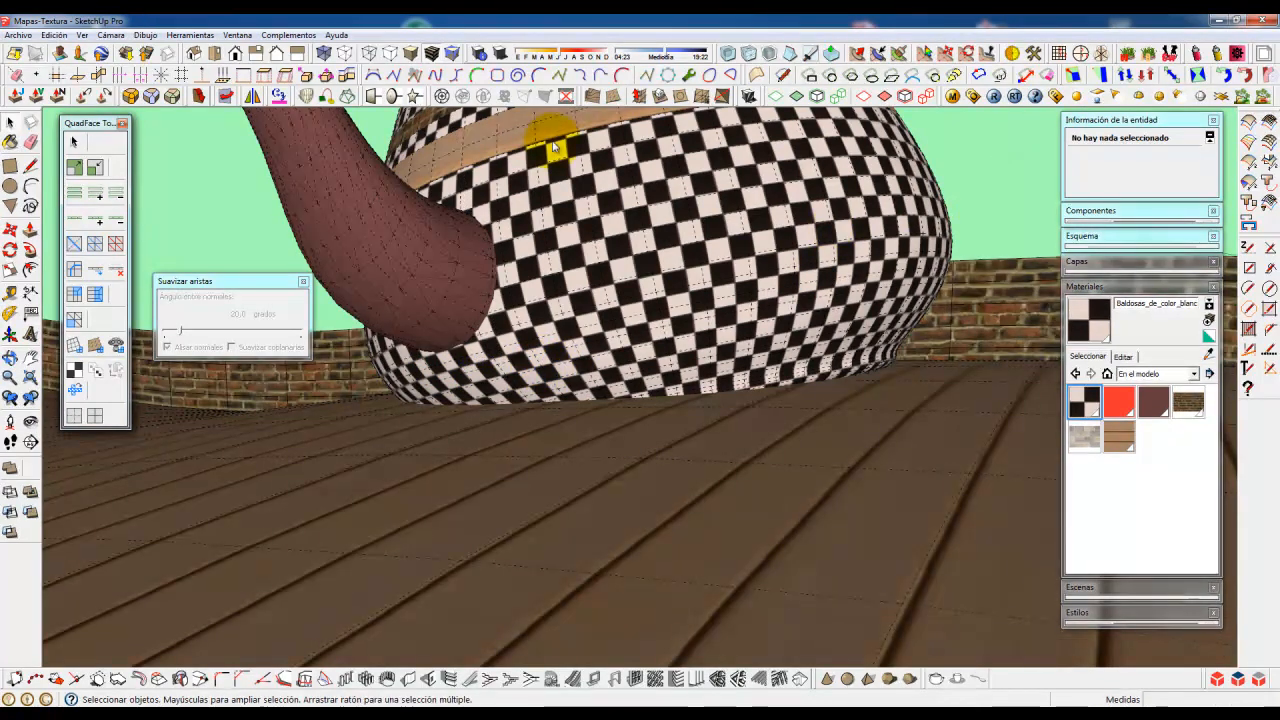
{"action": "left_click", "coordinate": [110, 35]}
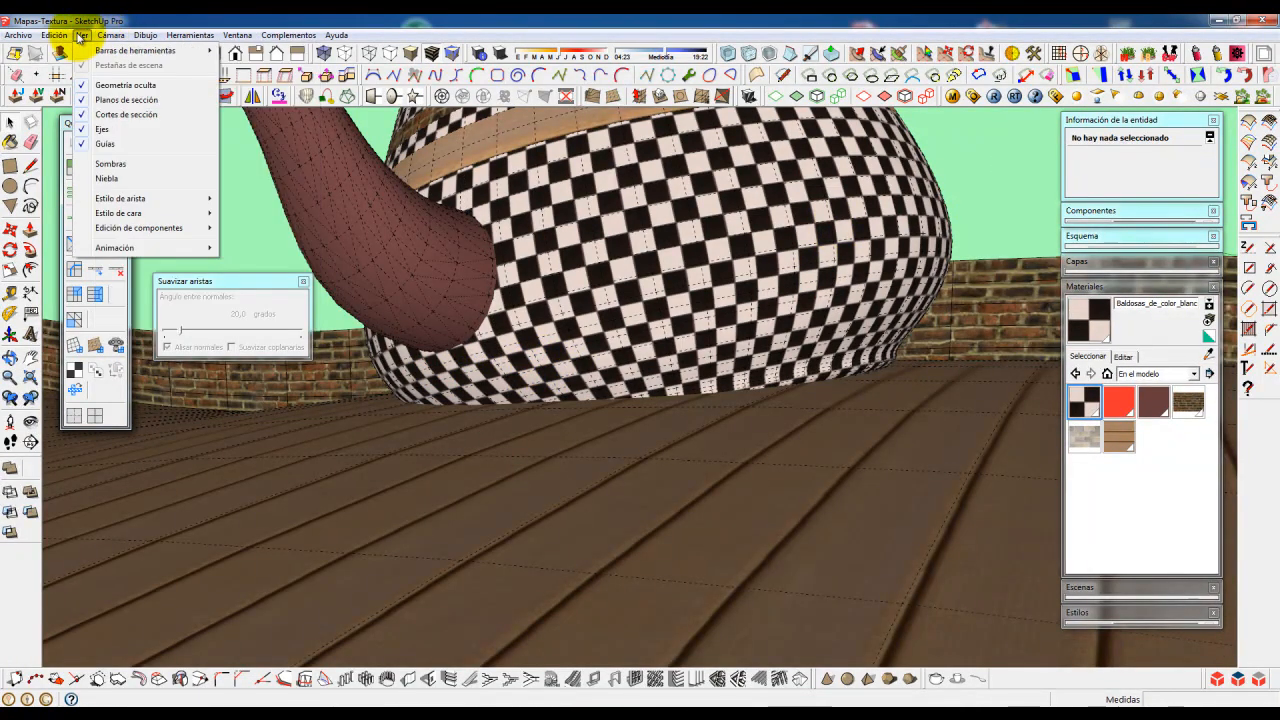
{"action": "left_click", "coordinate": [80, 86]}
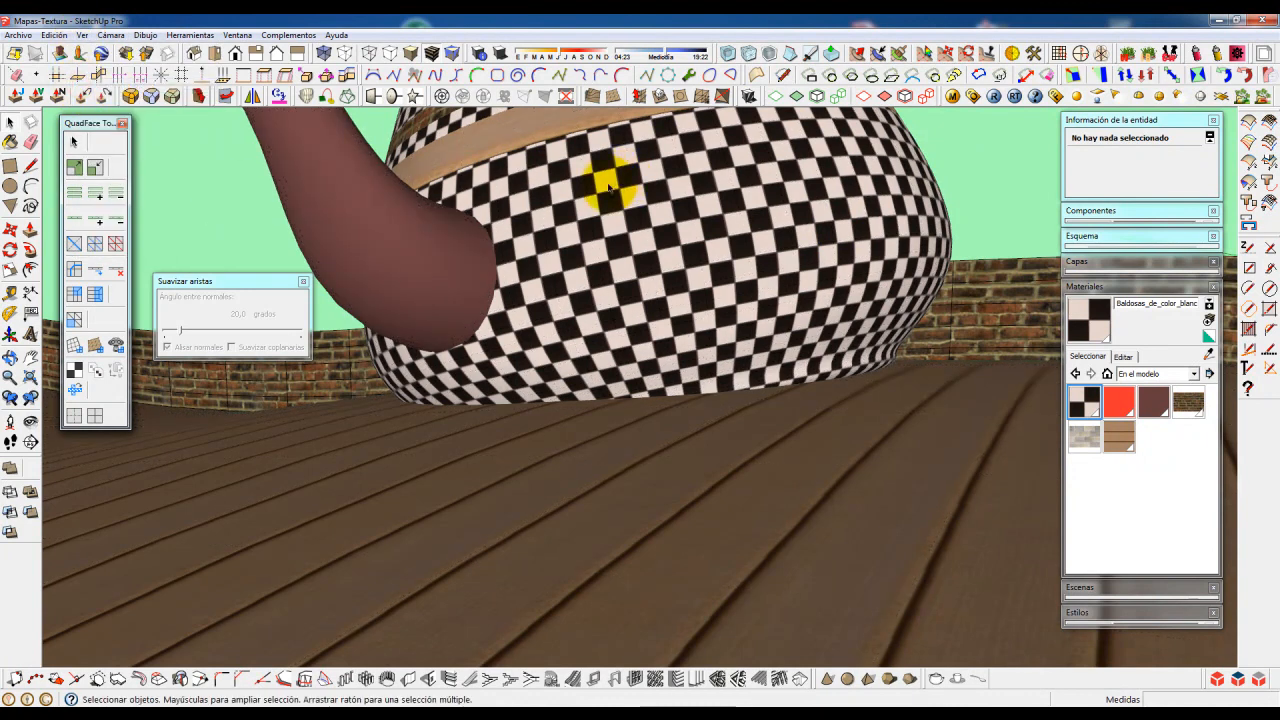
{"action": "middle_click_drag", "start_coordinate": [606, 187], "coordinate": [611, 273]}
{"action": "scroll", "coordinate": [612, 272], "scroll_direction": "down", "scroll_amount": 10}
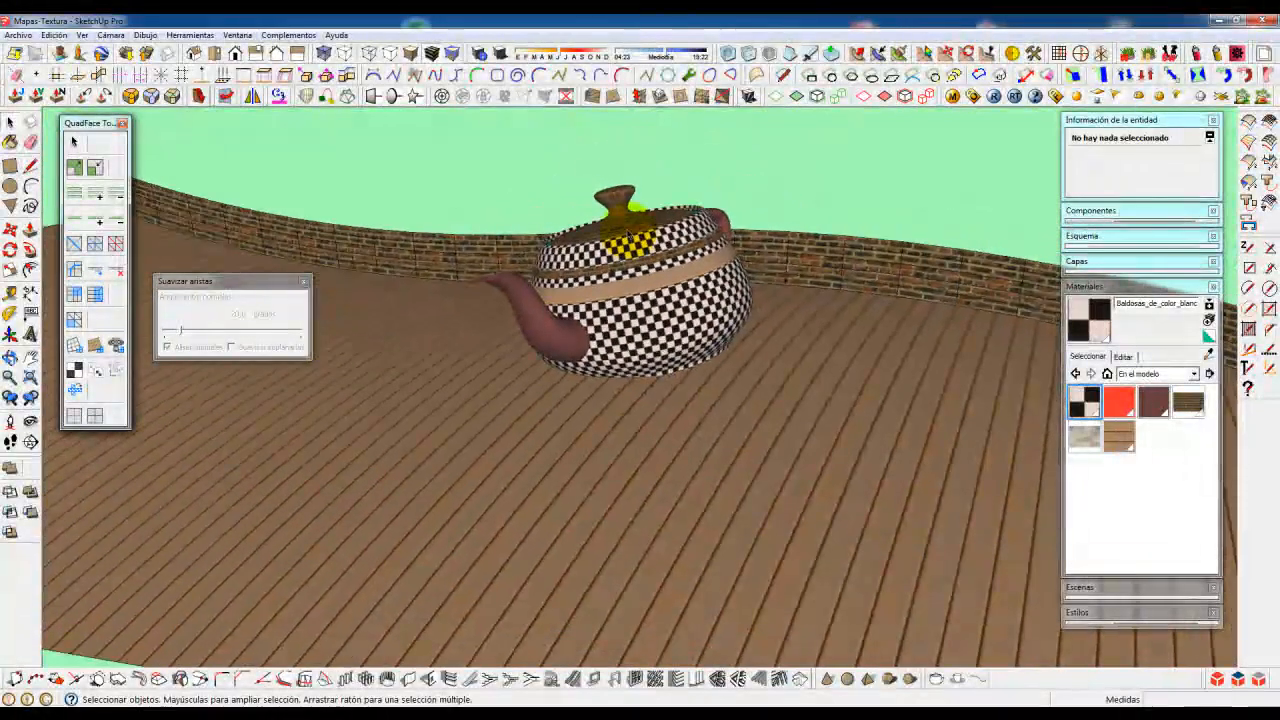
{"action": "scroll", "coordinate": [658, 253], "scroll_direction": "up", "scroll_amount": 3}
{"action": "key", "text": "m"}
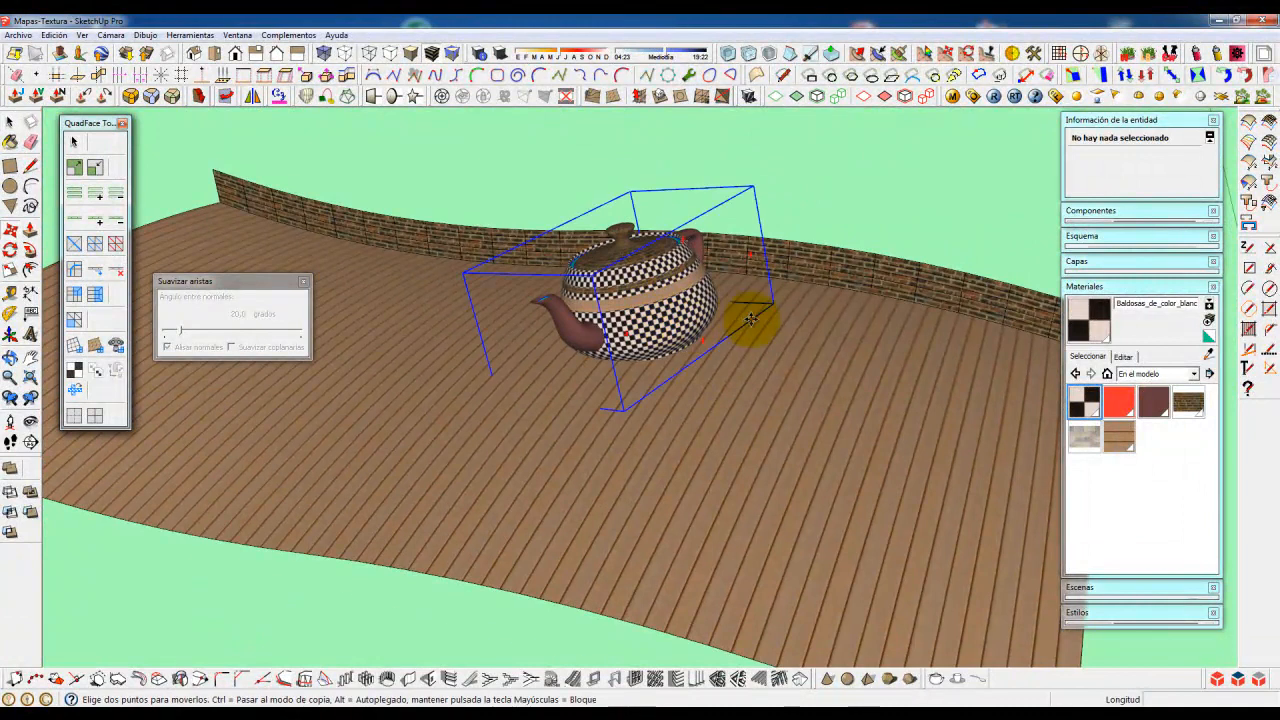
{"action": "left_click", "coordinate": [787, 327]}
{"action": "key", "text": "Escape"}
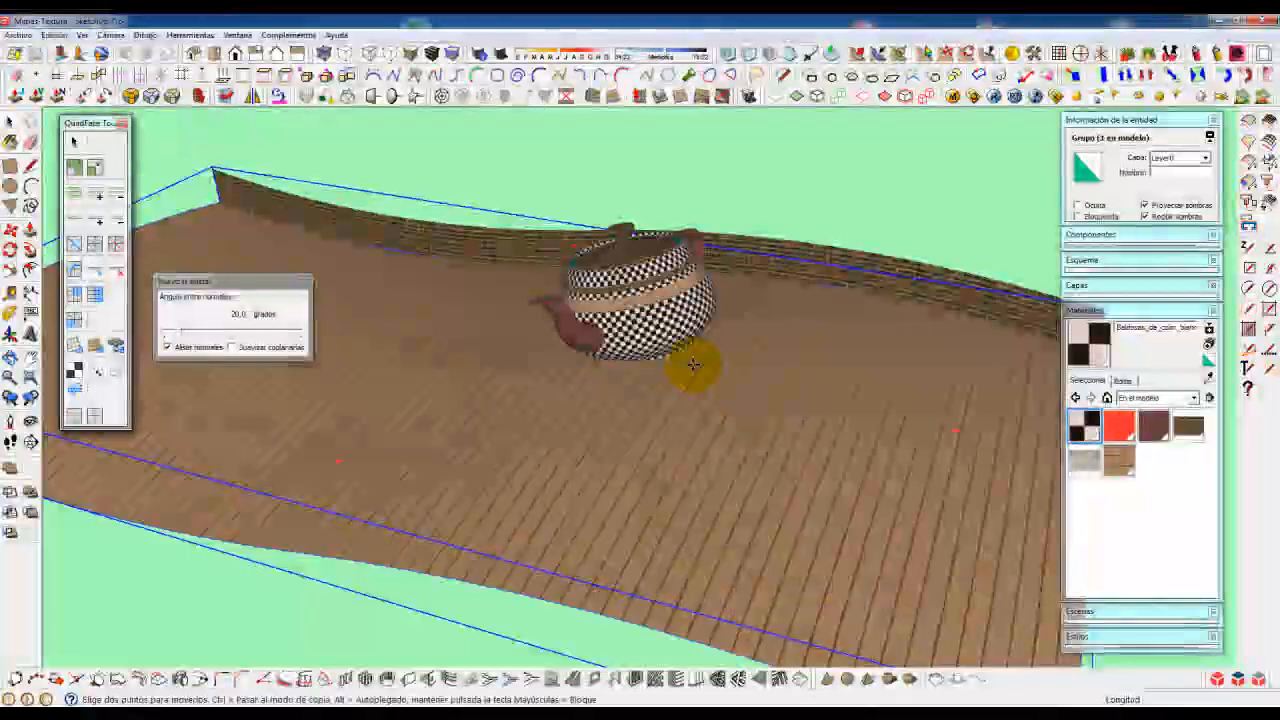
{"action": "key", "text": "space"}
- Place three copies of the teapot around the wooden floor in front of the brick wall
{"action": "key", "text": "m"}
{"action": "left_click", "coordinate": [806, 330], "text": "ctrl"}
{"action": "left_click", "coordinate": [596, 423]}
{"action": "left_click", "coordinate": [880, 455]}
{"action": "left_click", "coordinate": [944, 458]}
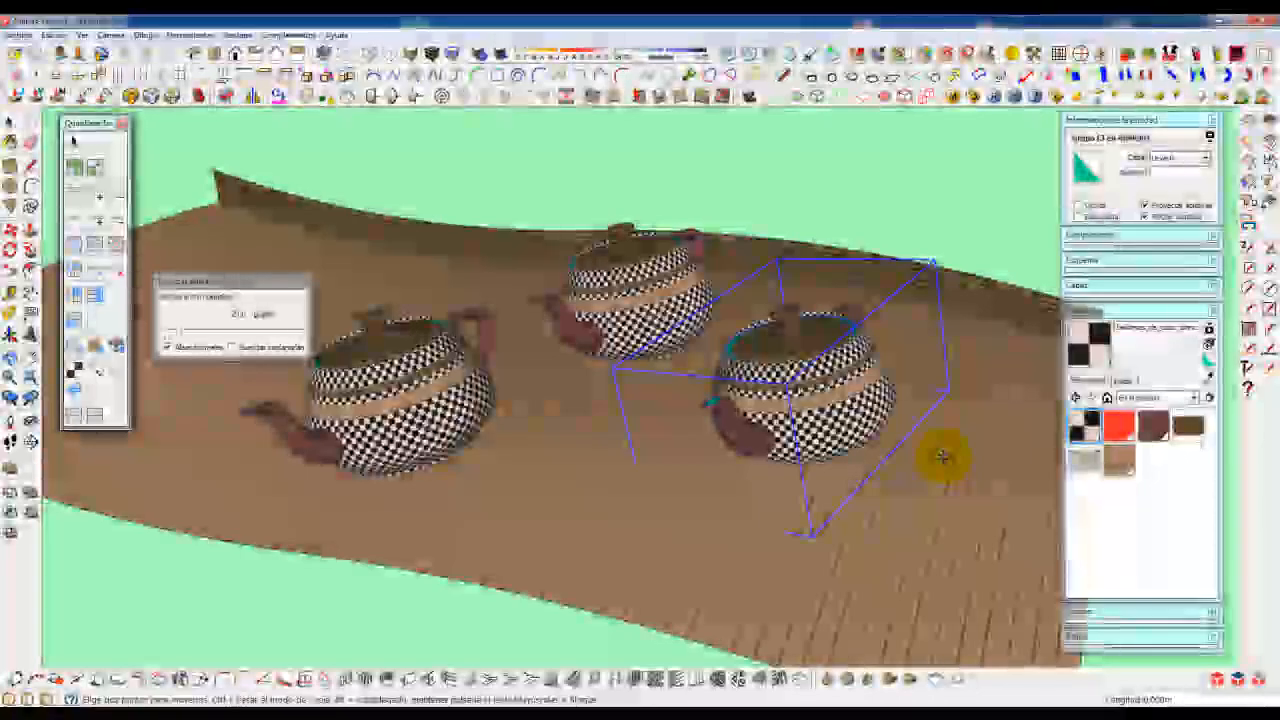
{"action": "key", "text": "ctrl"}
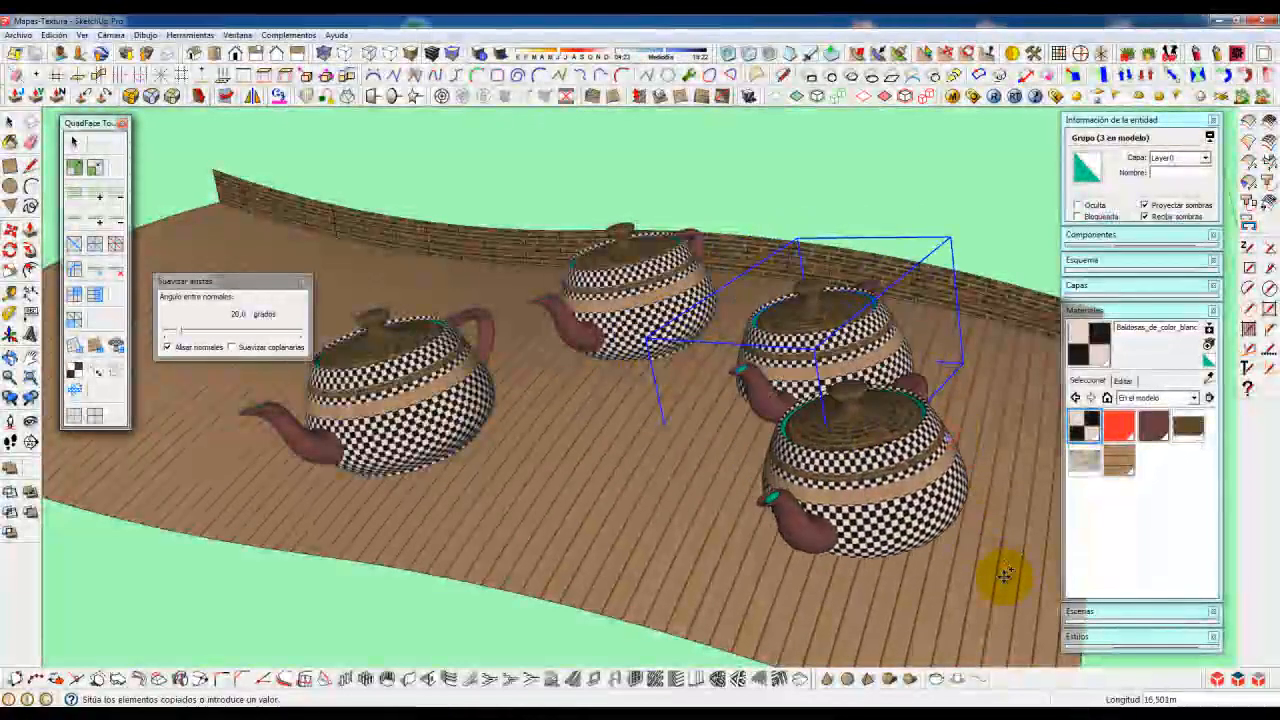
{"action": "left_click", "coordinate": [718, 563]}
- Scale down the frontmost teapot copy and reposition it on the floor beside the left teapot
{"action": "key", "text": "s"}
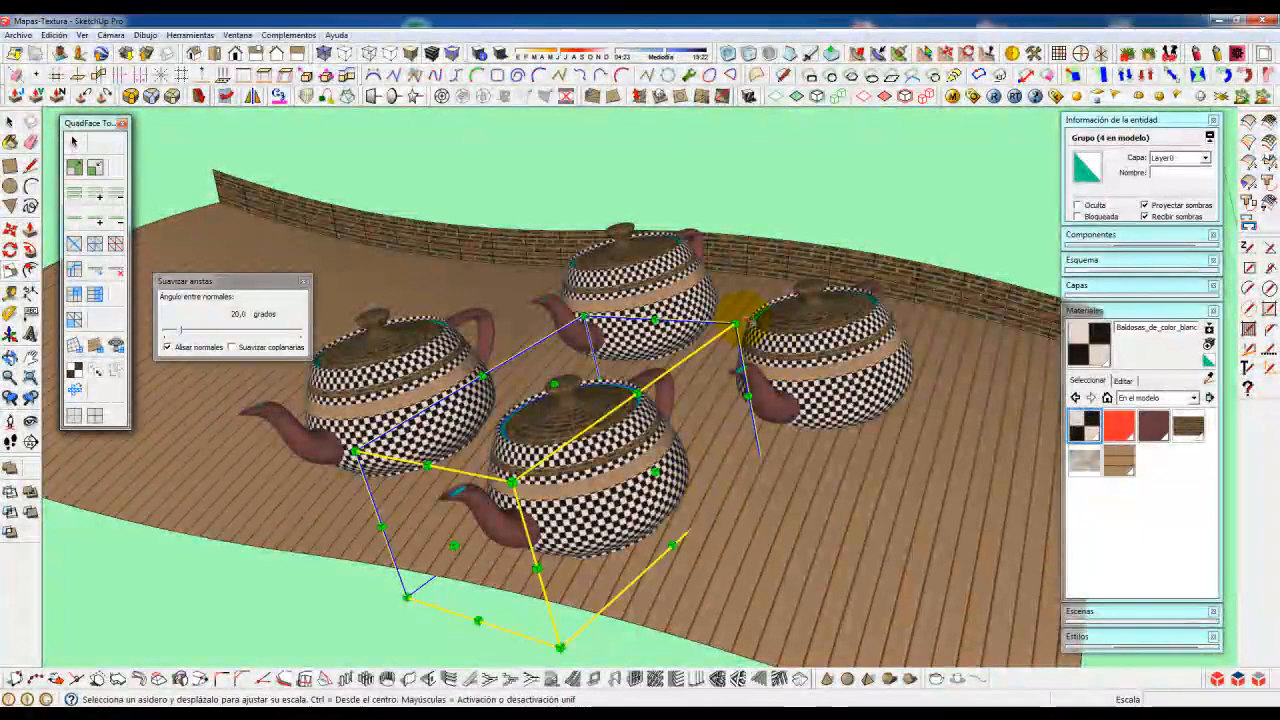
{"action": "left_click_drag", "start_coordinate": [737, 322], "coordinate": [608, 443]}
{"action": "key", "text": "m"}
{"action": "left_click", "coordinate": [662, 544]}
{"action": "left_click", "coordinate": [694, 485]}
- Rotate the small front teapot about 60° so that it leans toward its spout
{"action": "key", "text": "q"}
{"action": "left_click", "coordinate": [481, 460]}
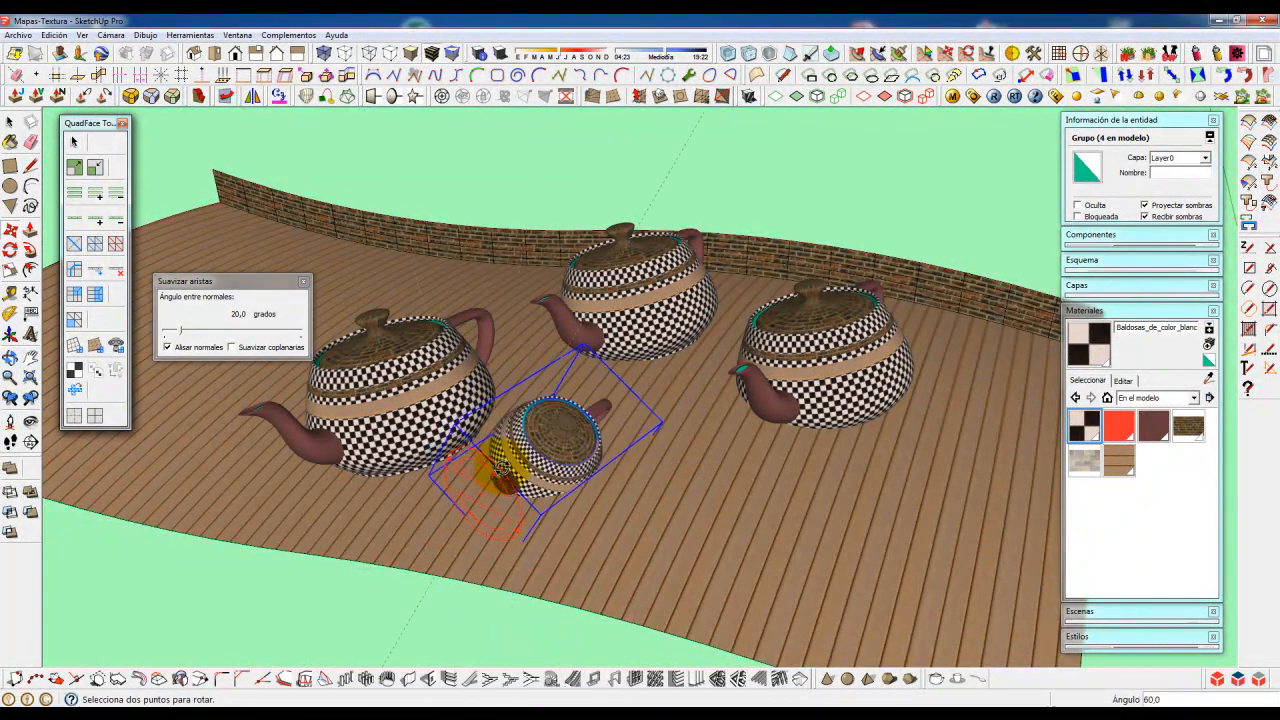
{"action": "key", "text": "Escape"}
{"action": "key", "text": "space"}
- Turn the right teapot about 105° around its vertical axis and tilt it slightly toward its handle
{"action": "left_click", "coordinate": [840, 380]}
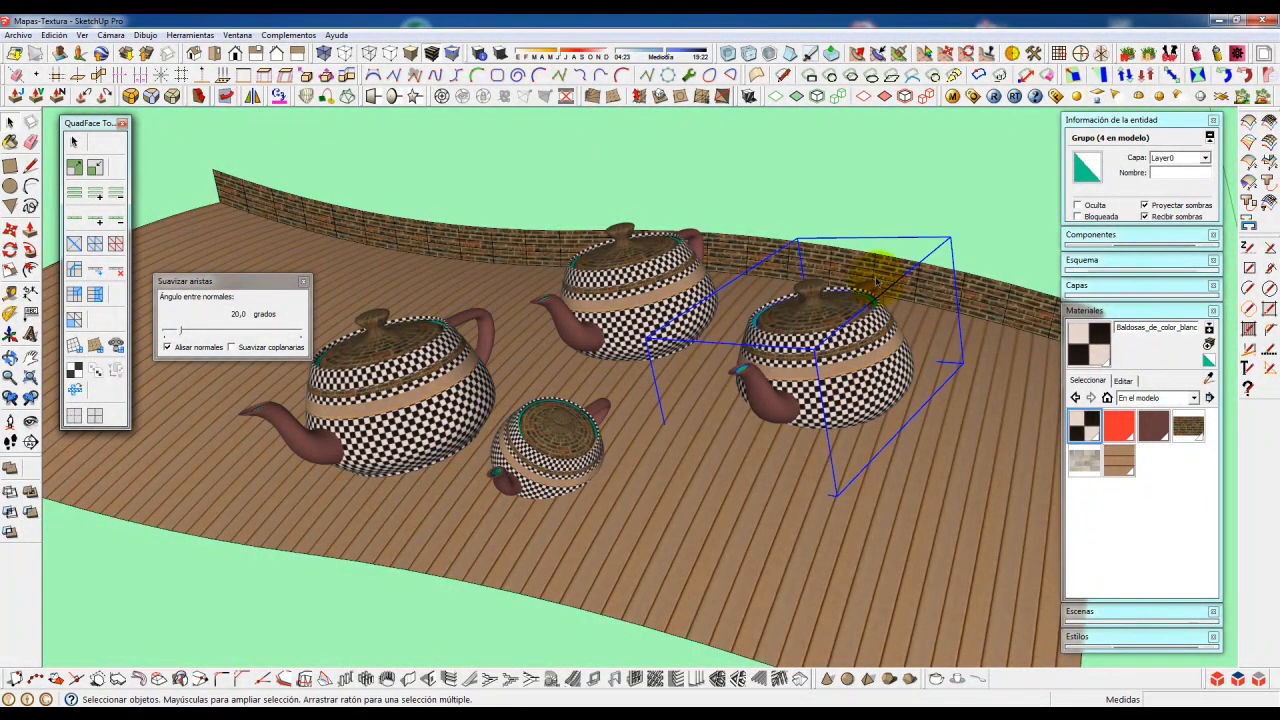
{"action": "key", "text": "m"}
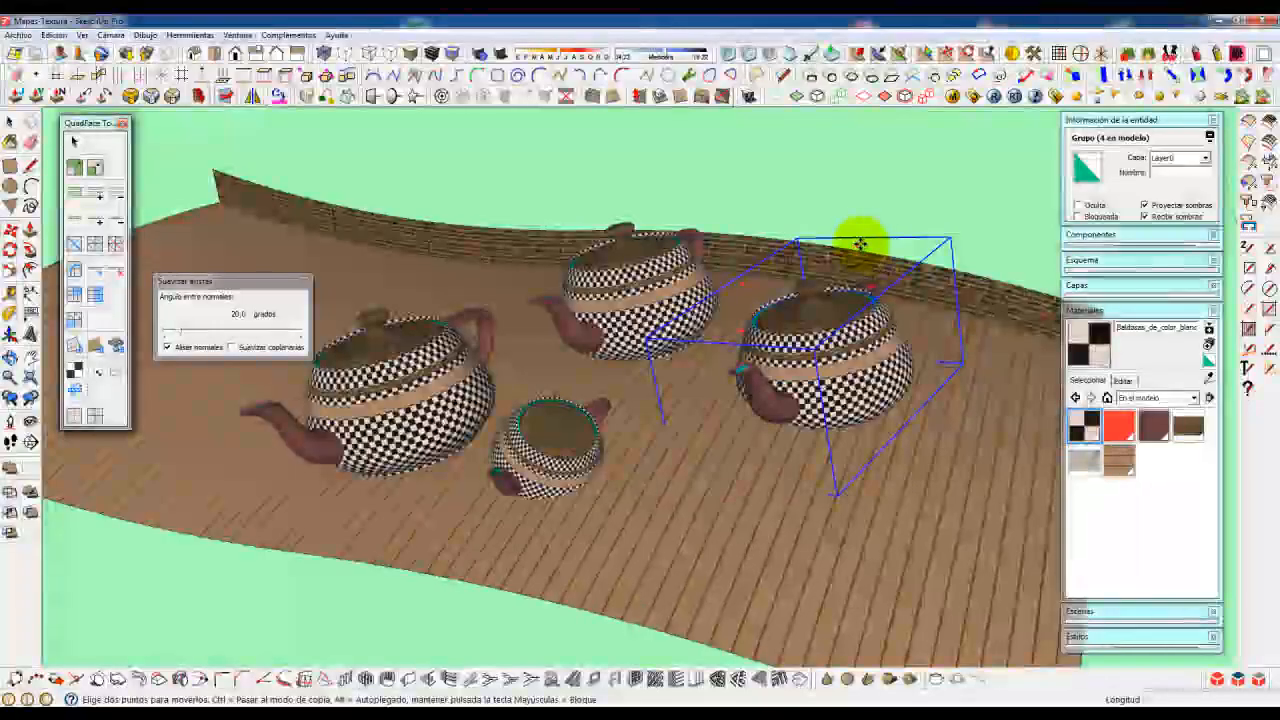
{"action": "left_click", "coordinate": [857, 248]}
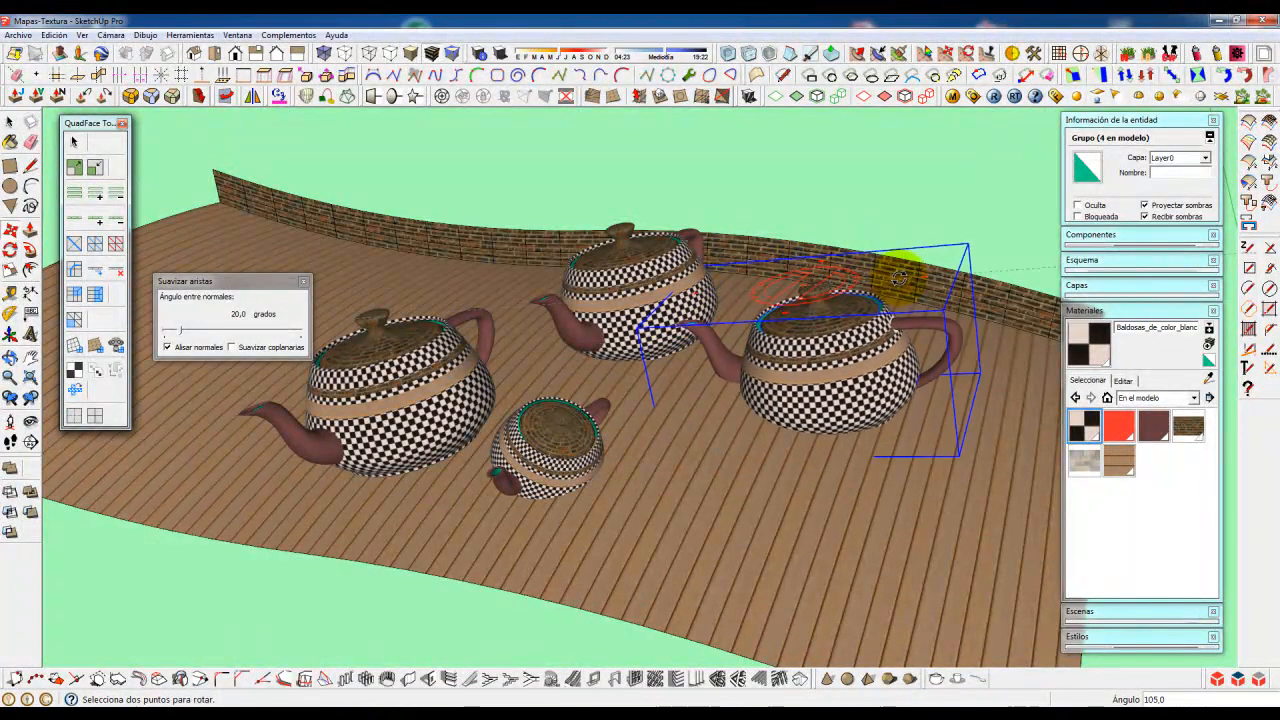
{"action": "left_click", "coordinate": [900, 272]}
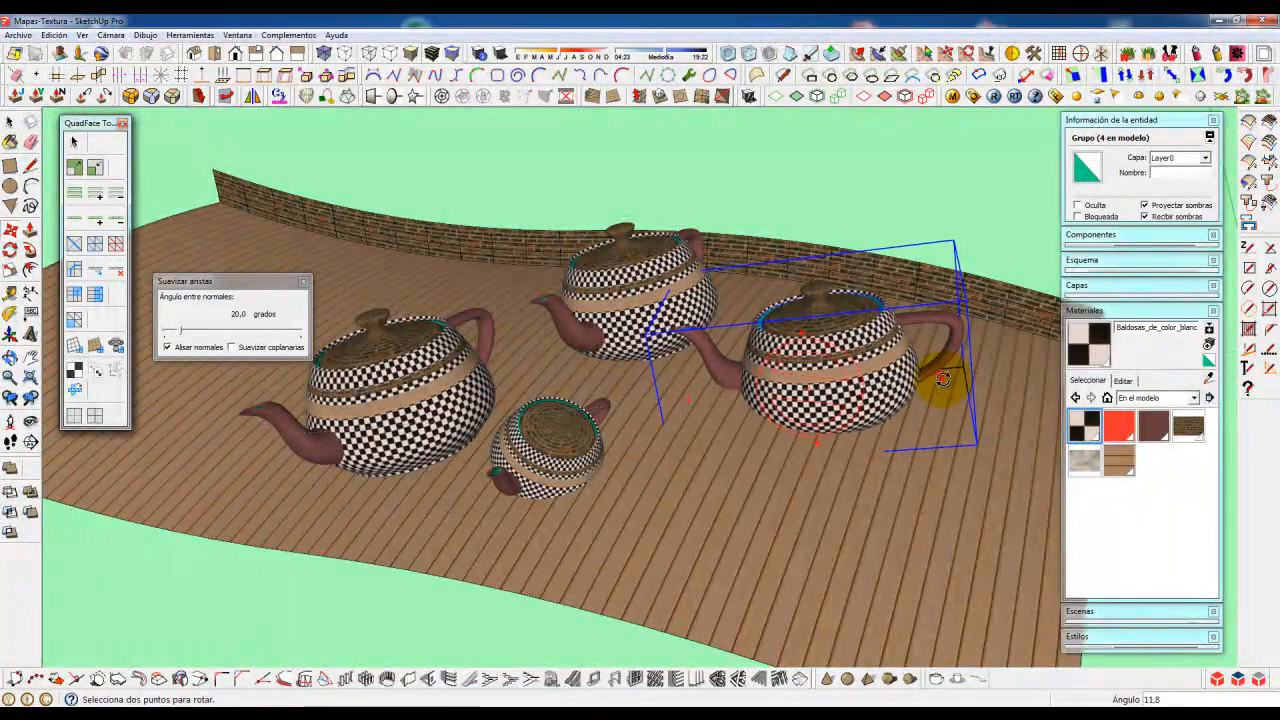
{"action": "left_click", "coordinate": [957, 429]}
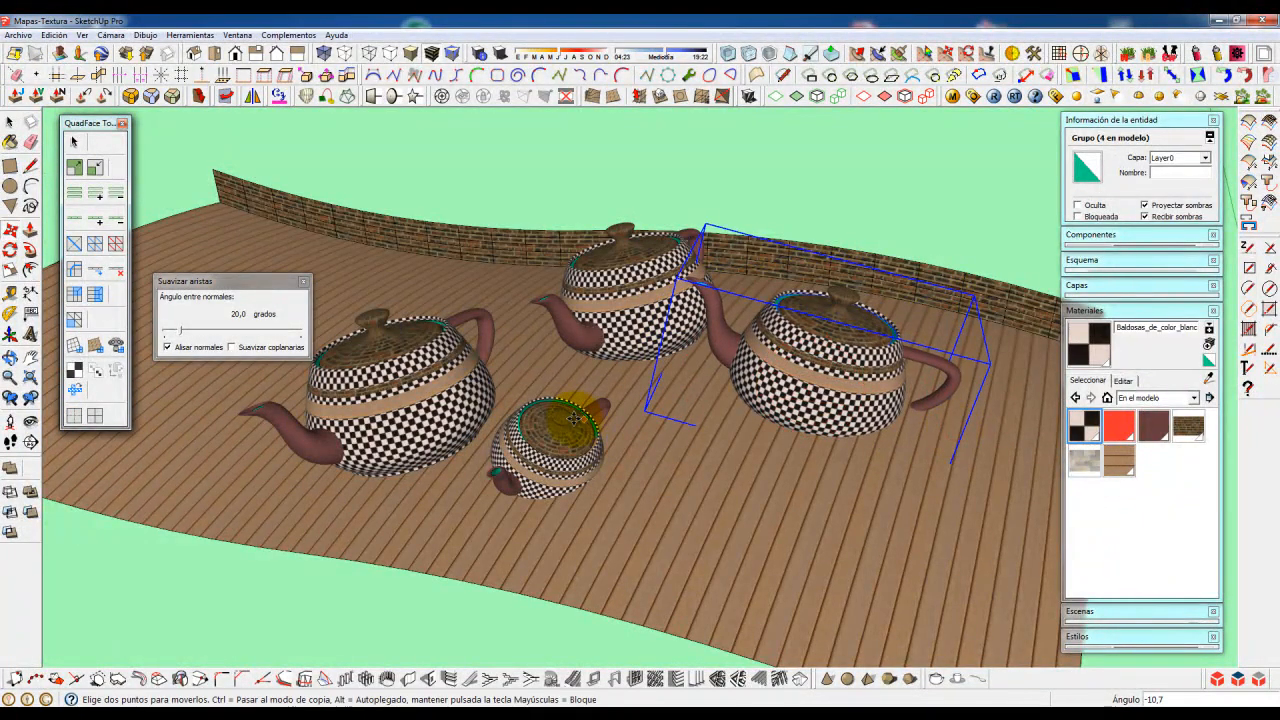
- Scale the left teapot down slightly and uniformly from its upper corner
{"action": "key", "text": "space"}
{"action": "left_click", "coordinate": [450, 398]}
{"action": "key", "text": "s"}
{"action": "left_click_drag", "start_coordinate": [535, 262], "coordinate": [486, 300]}
- Lower the left teapot about 9.37 m along the vertical axis to floor level
{"action": "key", "text": "m"}
{"action": "left_click", "coordinate": [440, 533]}
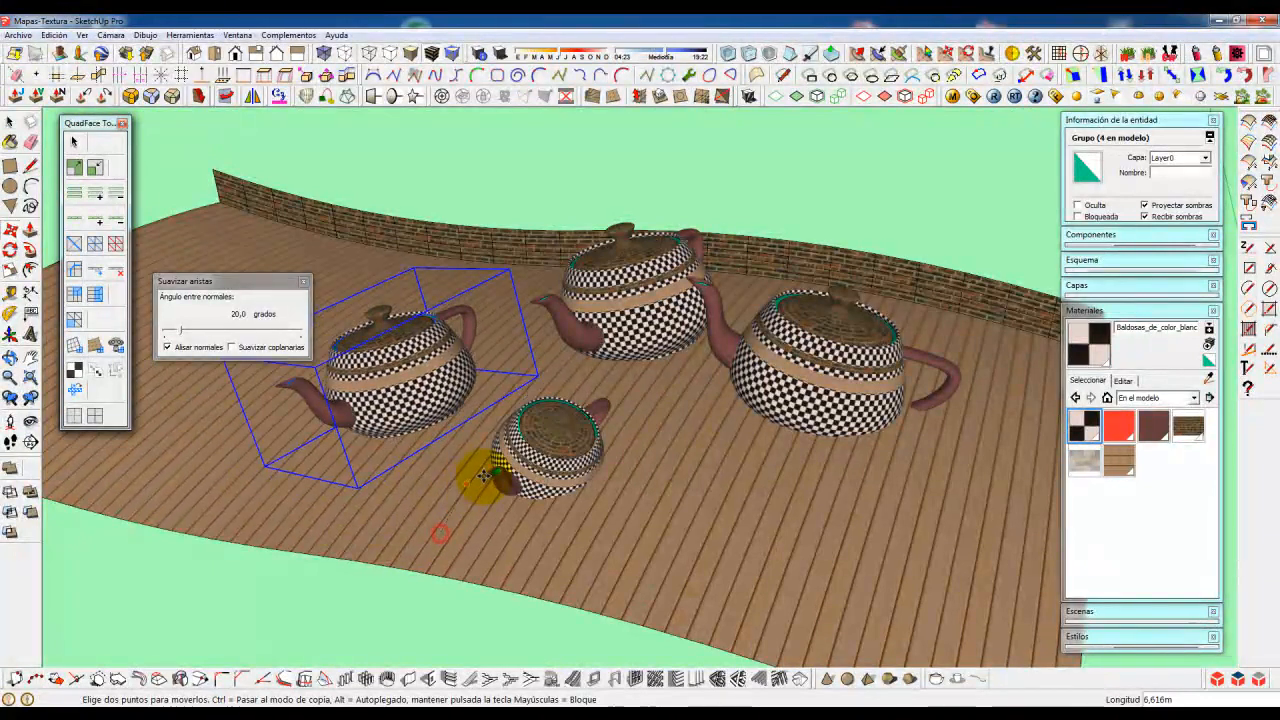
{"action": "middle_click_drag", "start_coordinate": [466, 543], "coordinate": [537, 293]}
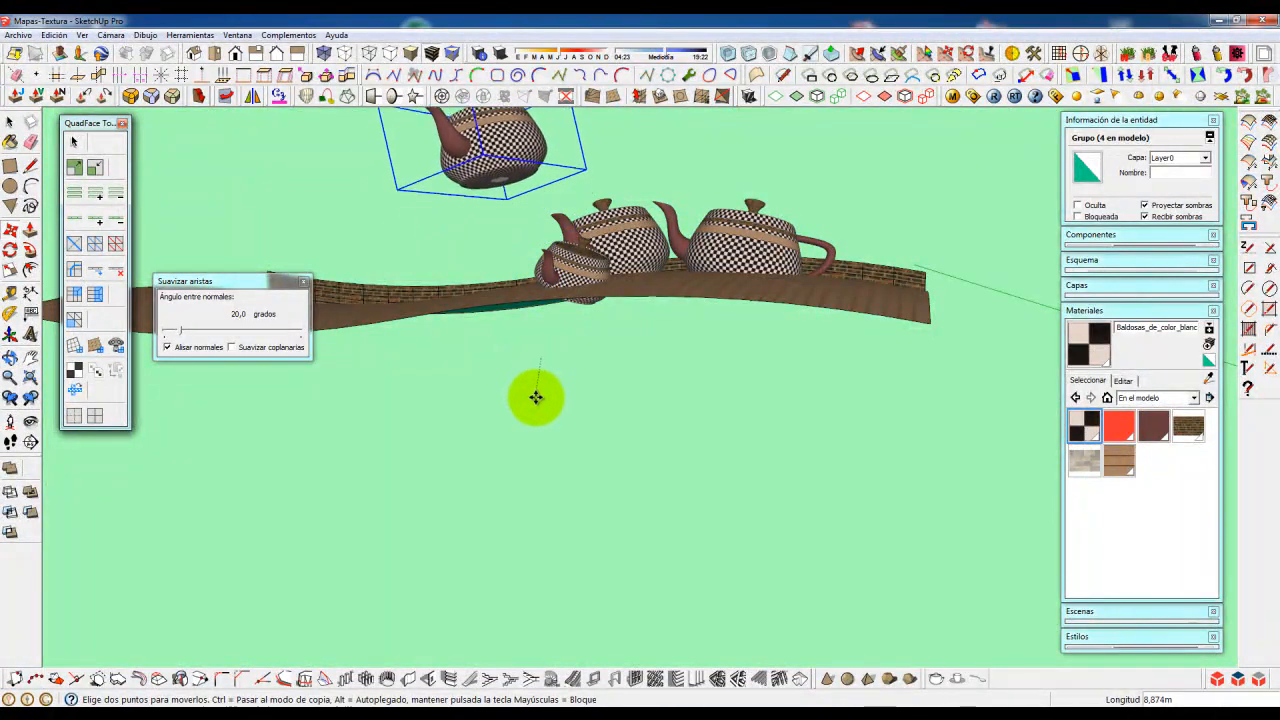
{"action": "middle_click_drag", "start_coordinate": [537, 397], "coordinate": [889, 286]}
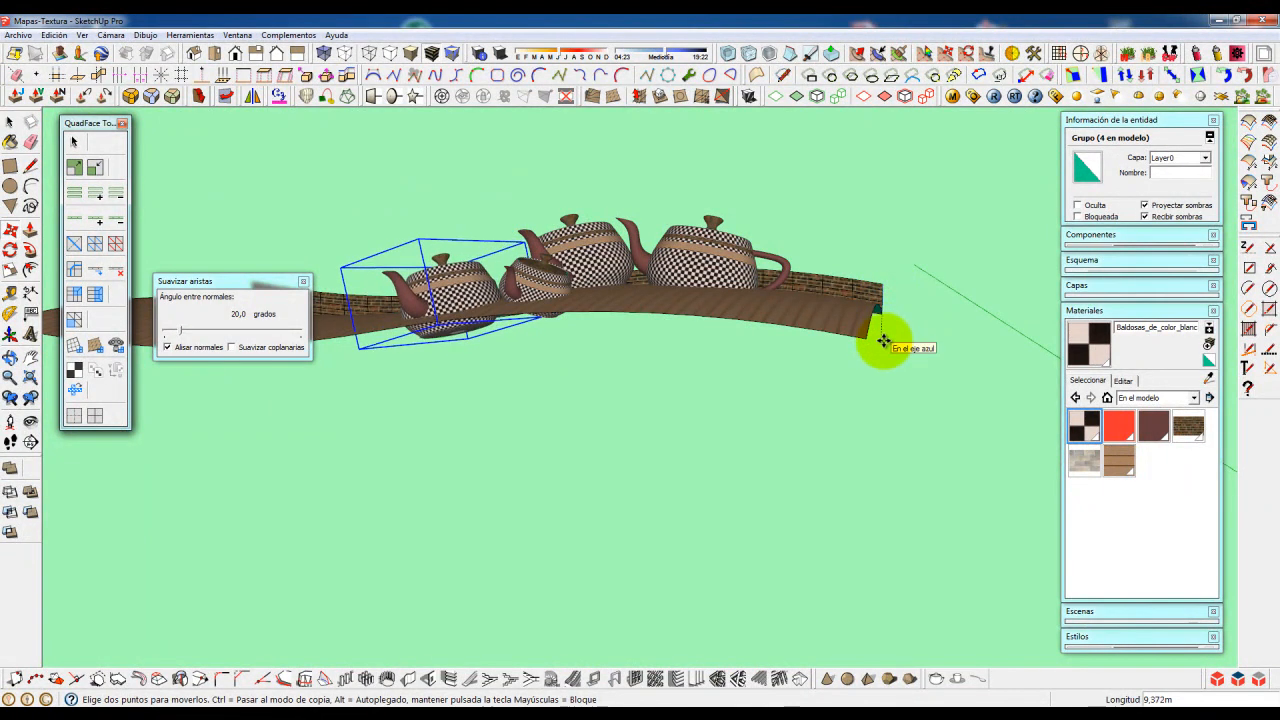
{"action": "left_click", "coordinate": [884, 340]}
- Move the right teapot about 3.28 m away from the back teapot
{"action": "middle_click_drag", "start_coordinate": [648, 307], "coordinate": [711, 439]}
{"action": "scroll", "coordinate": [666, 399], "scroll_direction": "up", "scroll_amount": 4}
{"action": "left_click", "coordinate": [920, 386]}
{"action": "key", "text": "m"}
{"action": "left_click", "coordinate": [818, 465]}
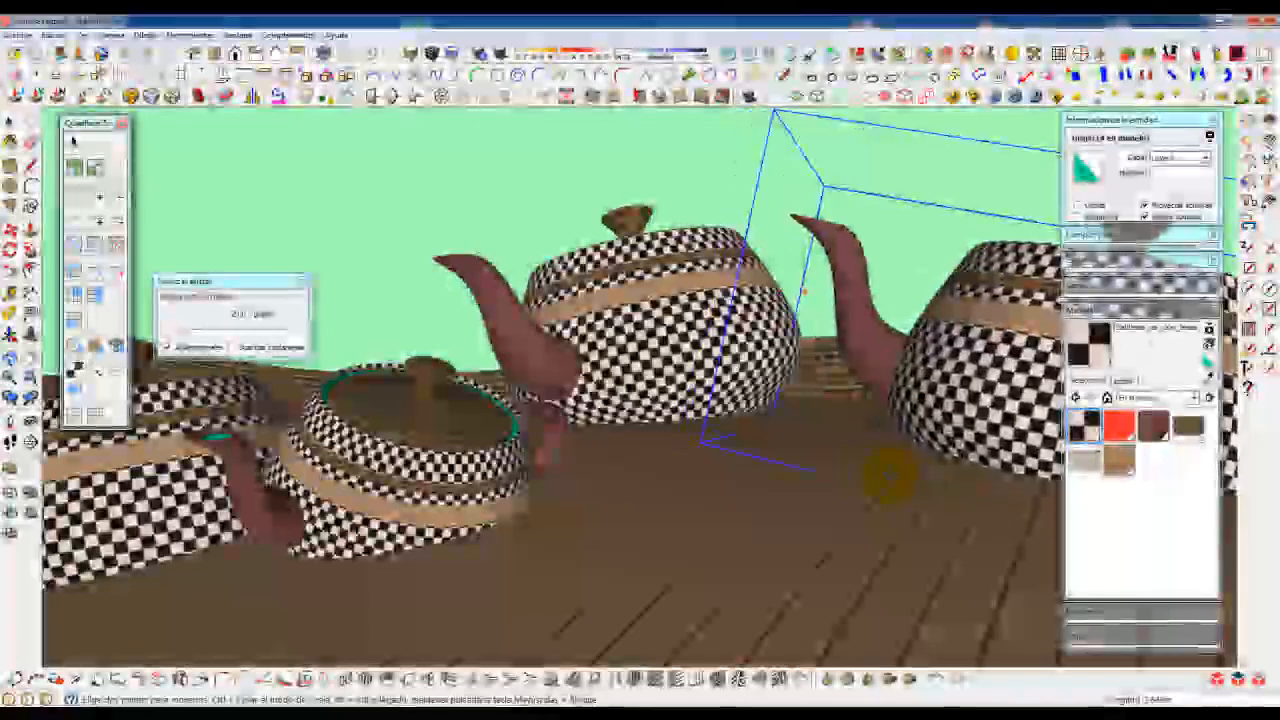
{"action": "left_click", "coordinate": [903, 475]}
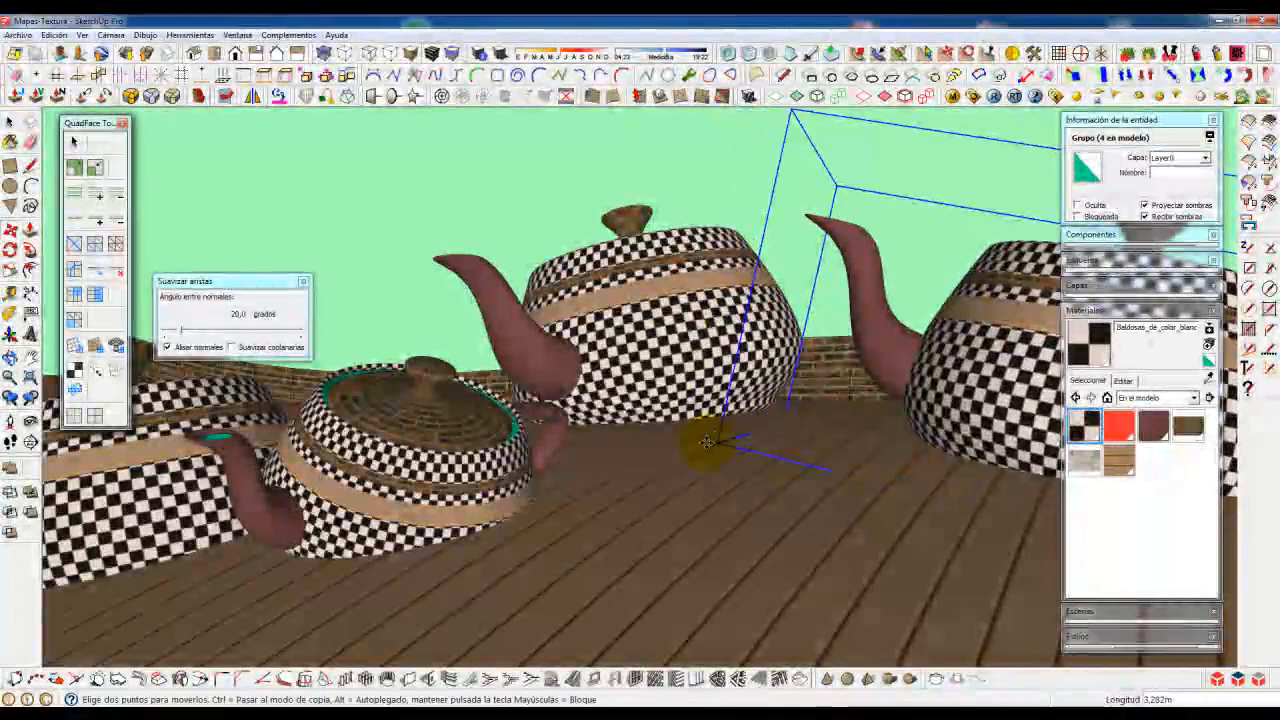
- Clear the selection, save the model, and start a V-Ray render of the framed teapot group
{"action": "middle_click_drag", "start_coordinate": [682, 438], "coordinate": [725, 470]}
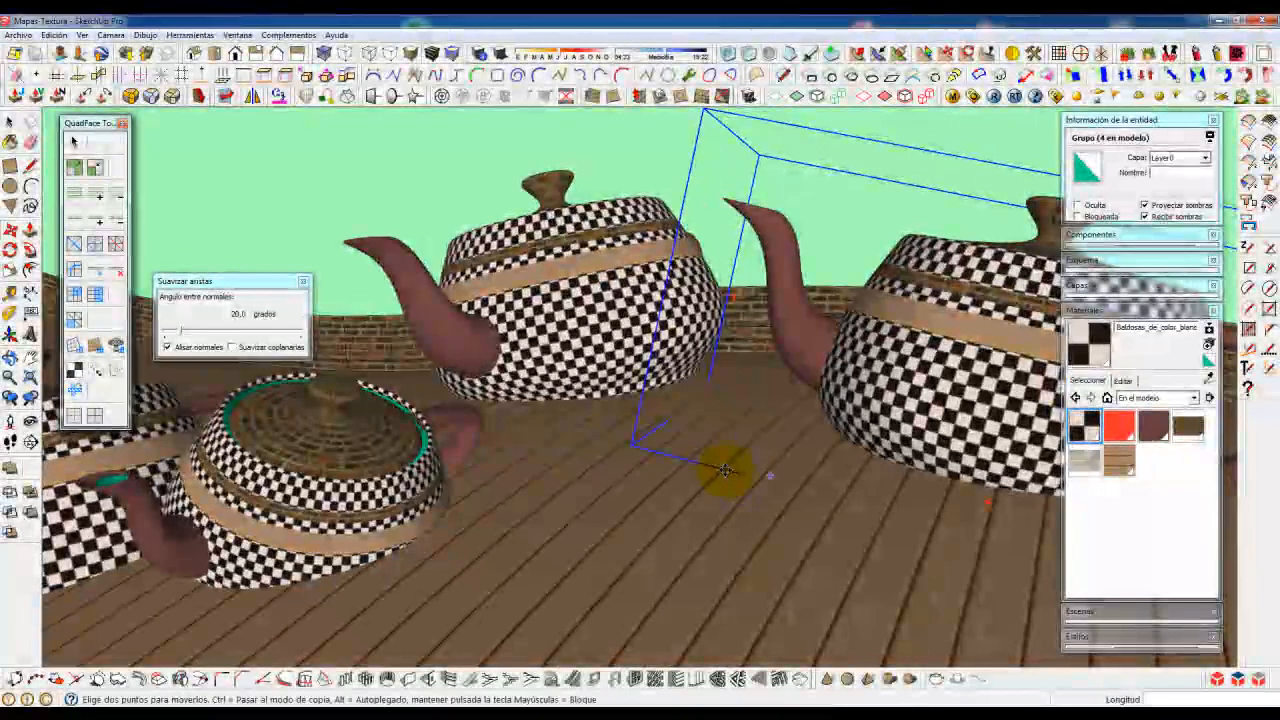
{"action": "key", "text": "space"}
{"action": "left_click", "coordinate": [616, 141]}
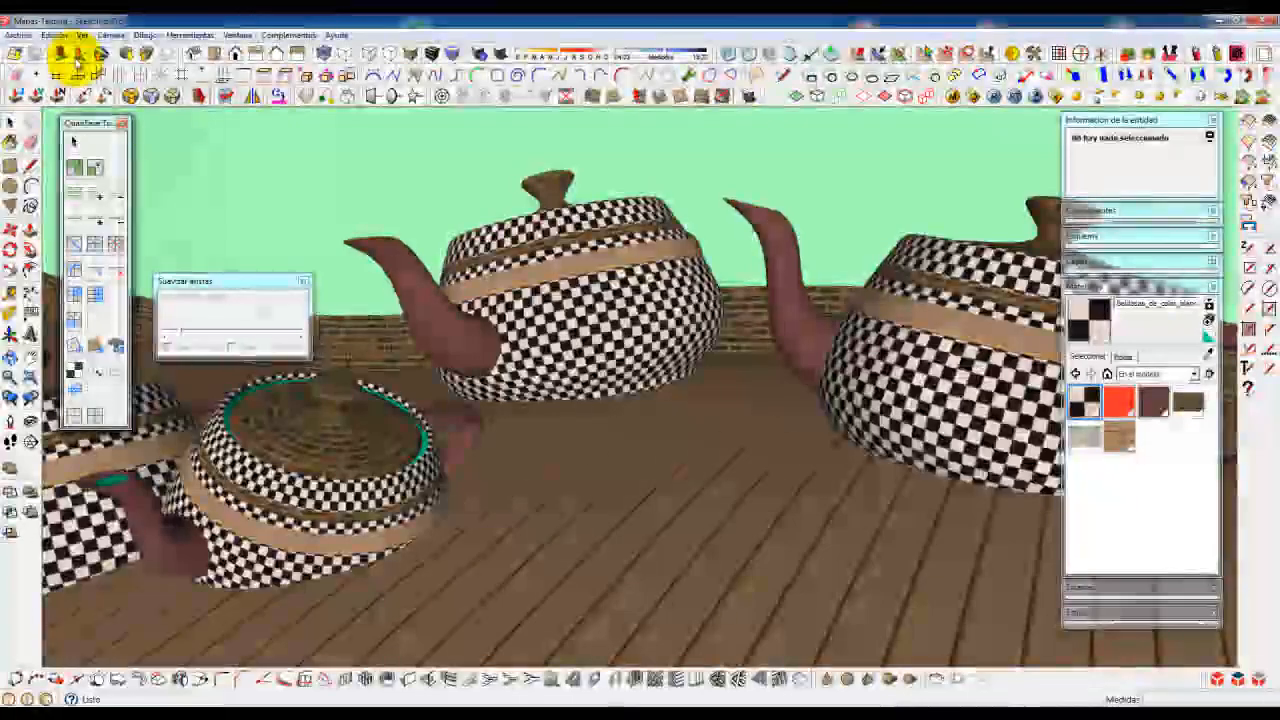
{"action": "left_click", "coordinate": [18, 36]}
{"action": "left_click", "coordinate": [25, 85]}
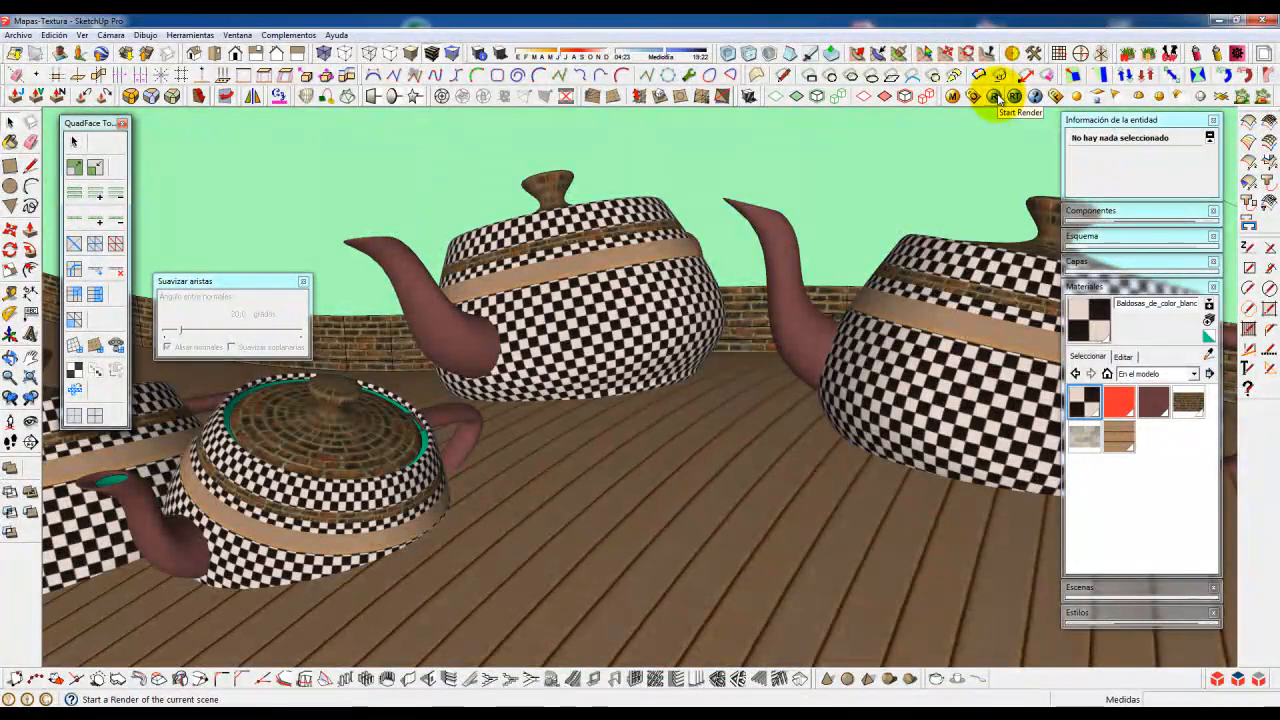
{"action": "left_click", "coordinate": [997, 97]}
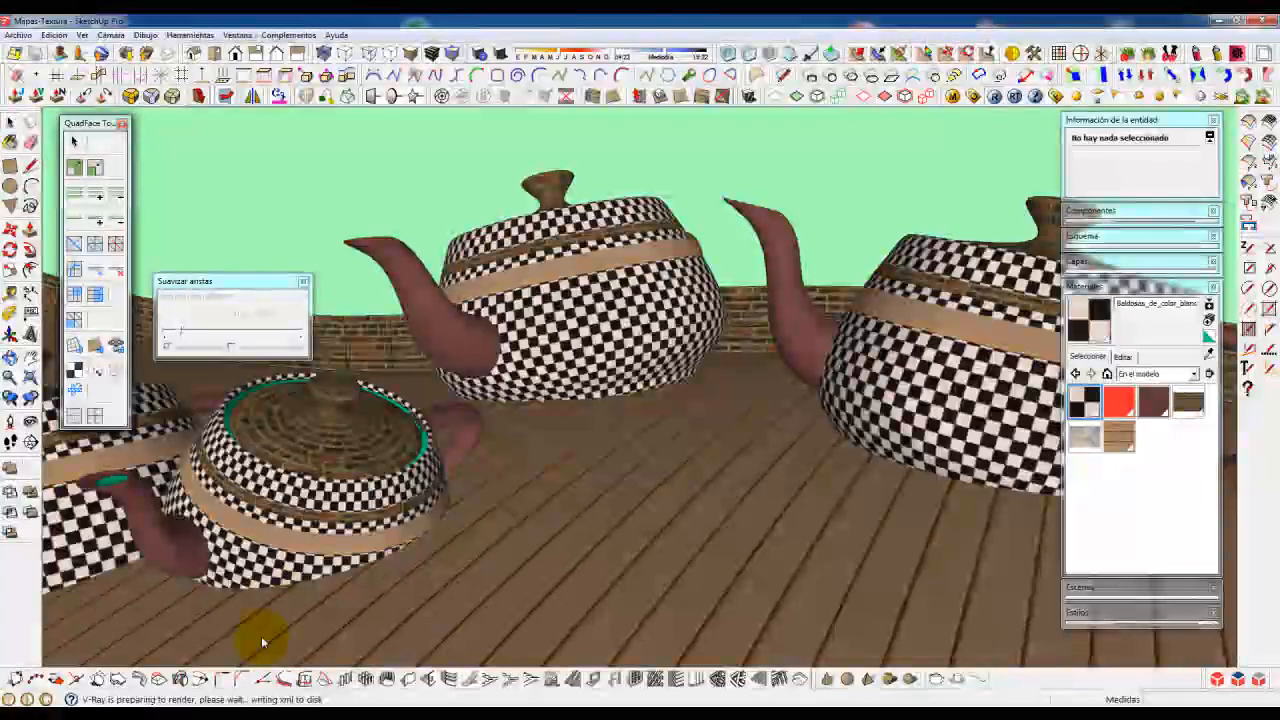
{"action": "left_click", "coordinate": [266, 705]}
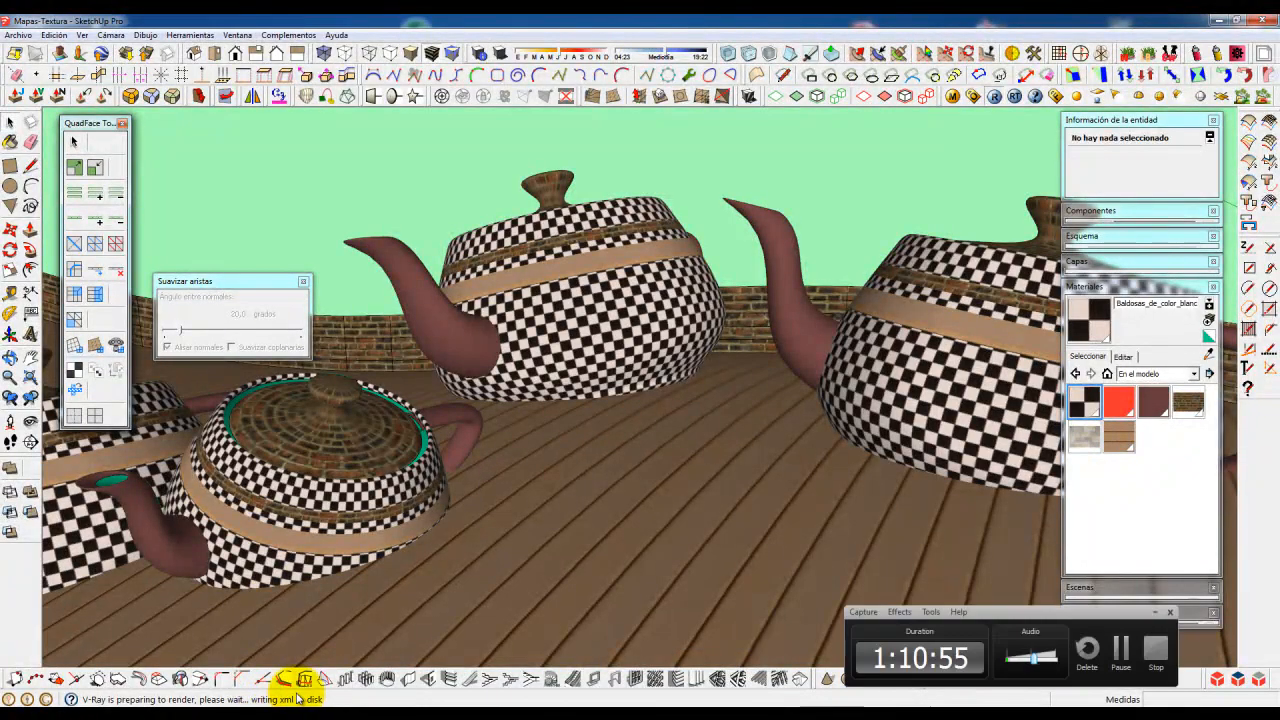
{"action": "left_click", "coordinate": [1120, 650]}
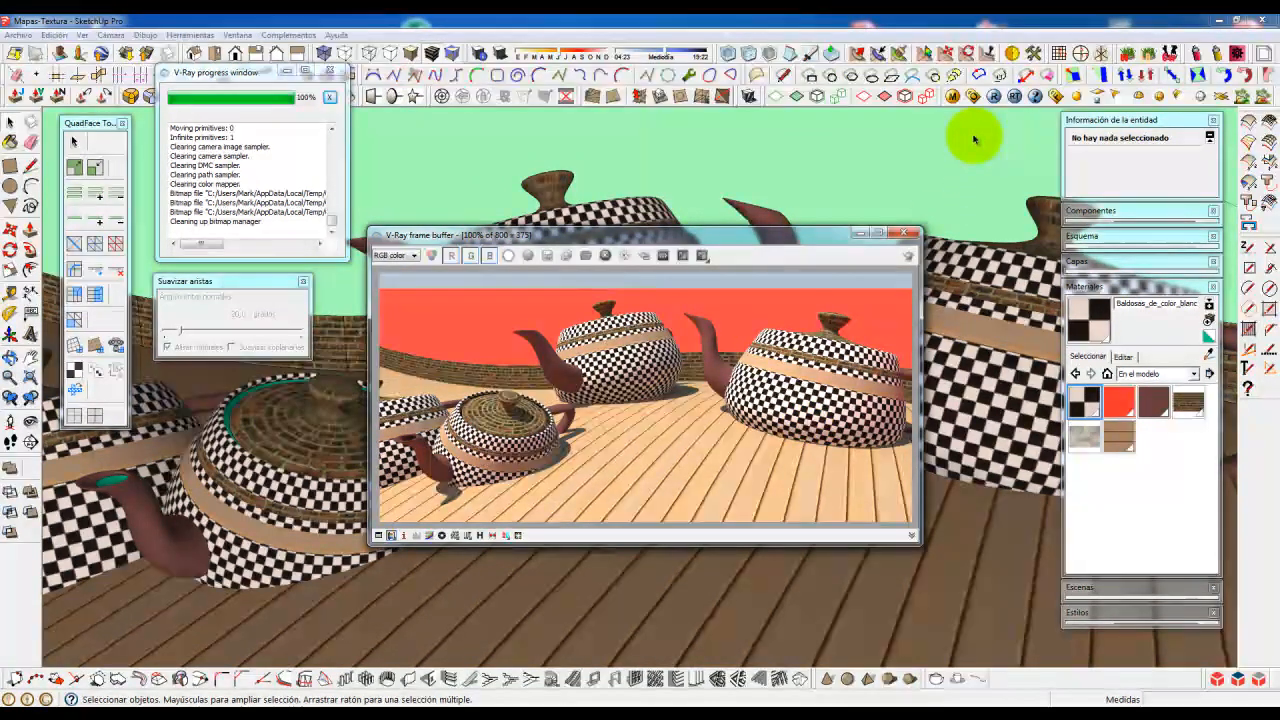
- Open the V-Ray options and examine the Environment, Image sampler (Antialiasing) and DMC sampler settings, including the noise threshold
{"action": "left_click", "coordinate": [973, 96]}
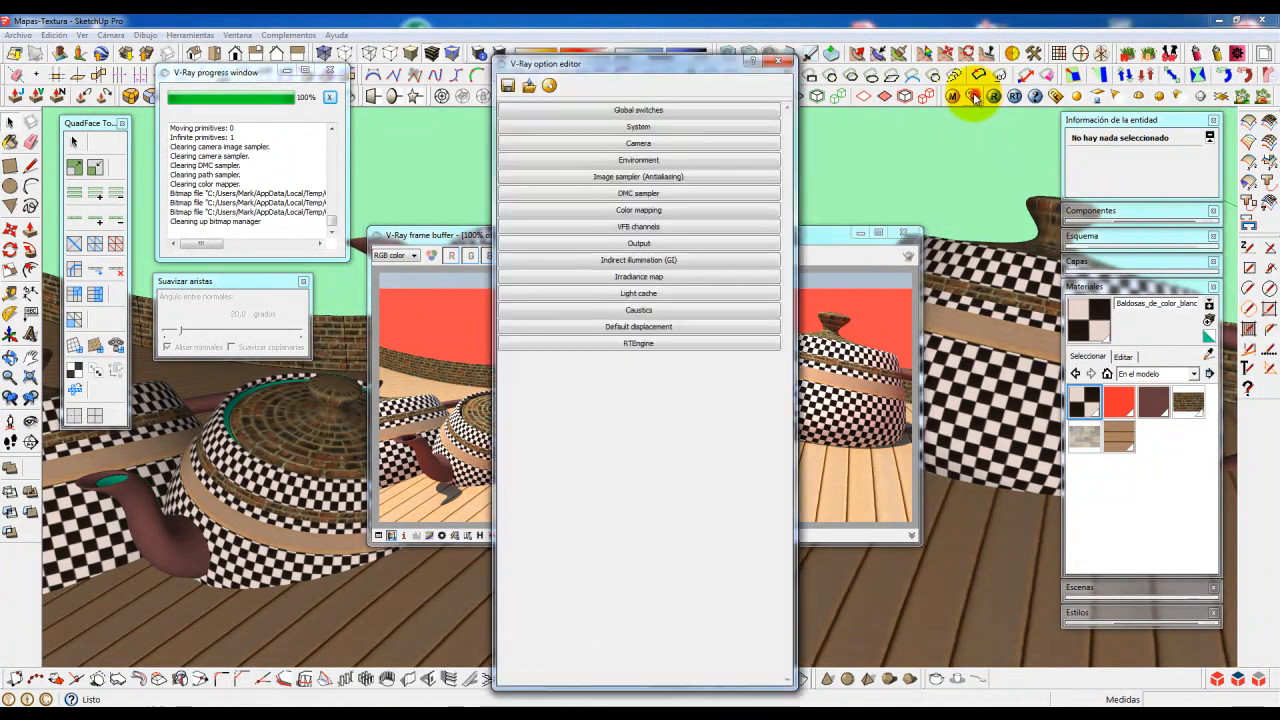
{"action": "left_click", "coordinate": [642, 162]}
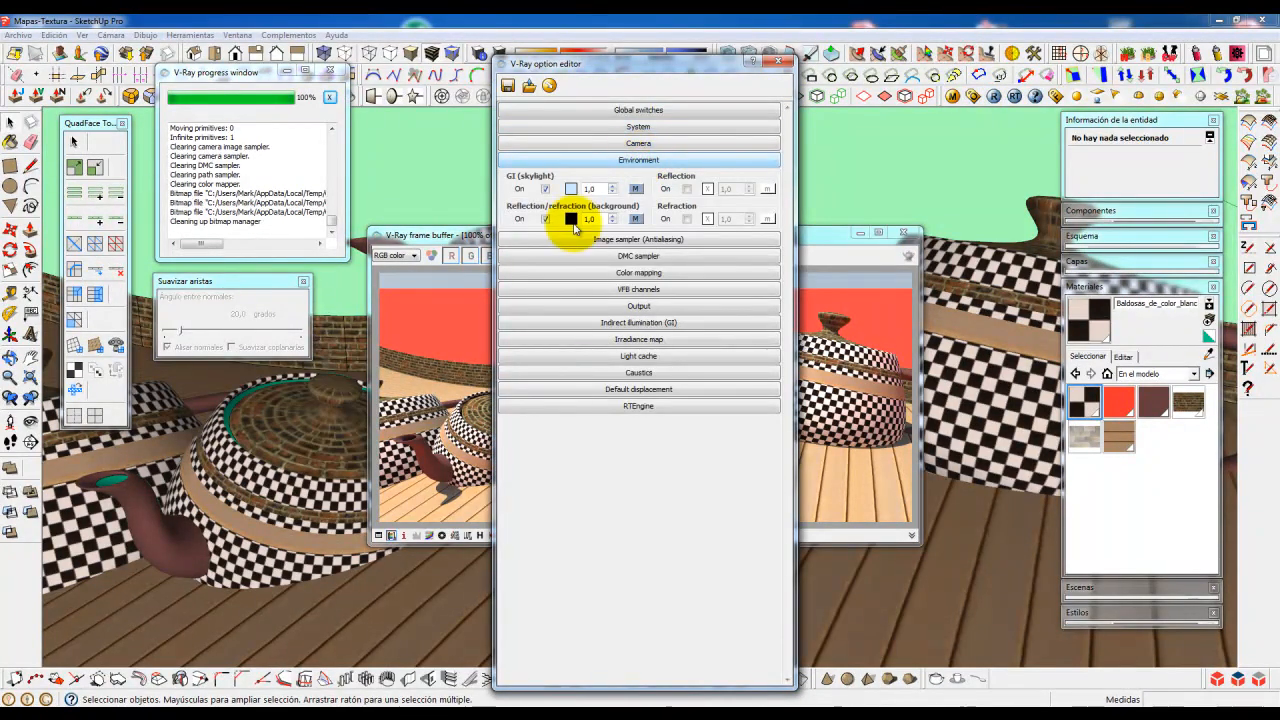
{"action": "left_click", "coordinate": [636, 160]}
{"action": "left_click", "coordinate": [634, 177]}
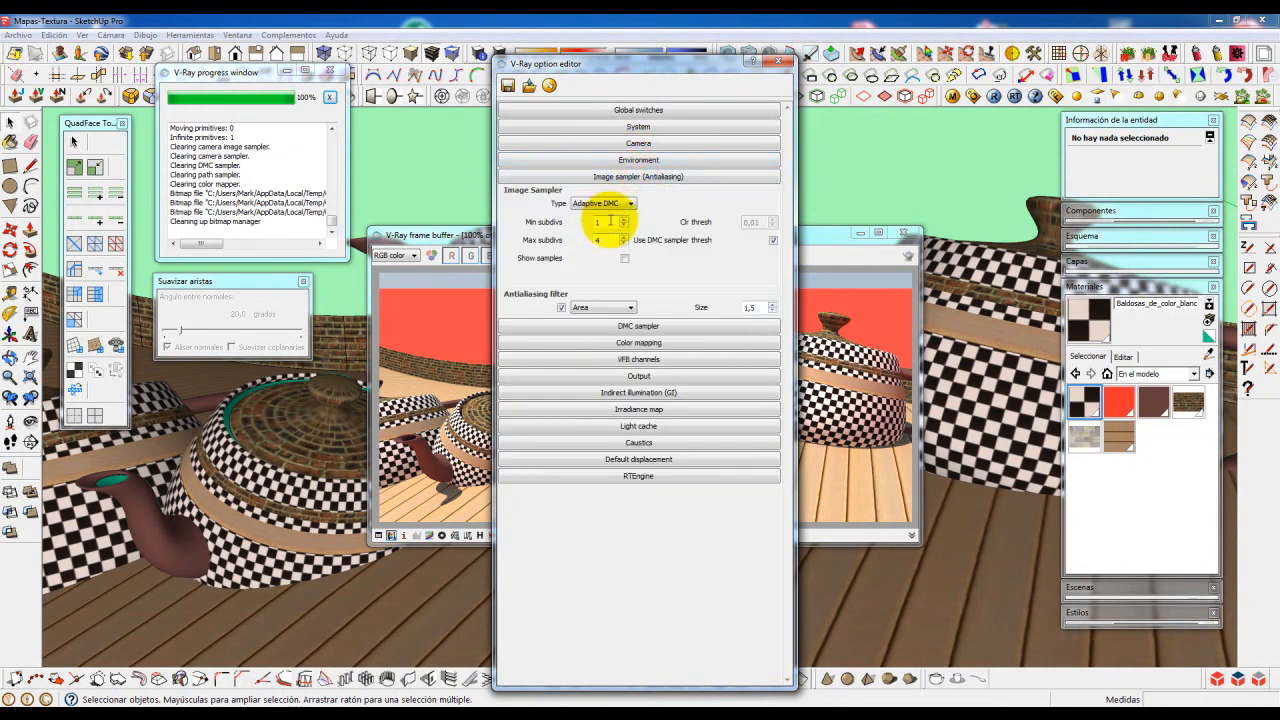
{"action": "left_click", "coordinate": [652, 177]}
{"action": "left_click", "coordinate": [648, 194]}
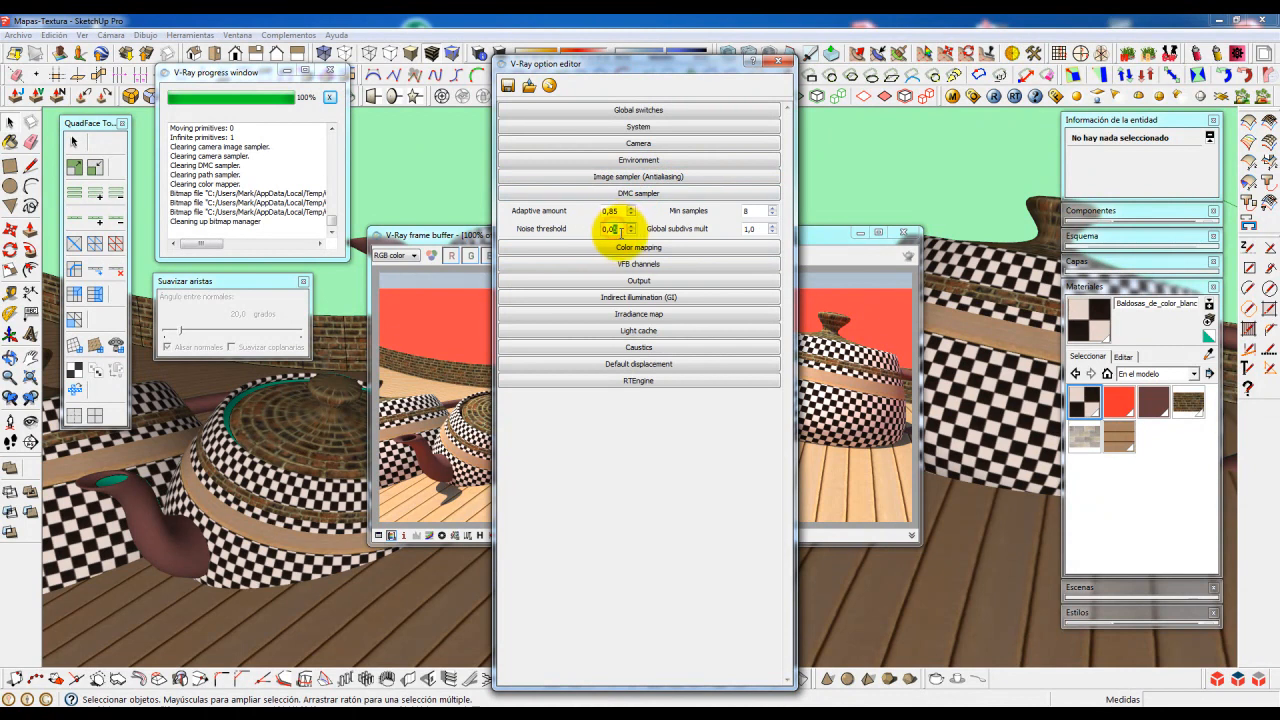
{"action": "mouse_move", "coordinate": [621, 231]}
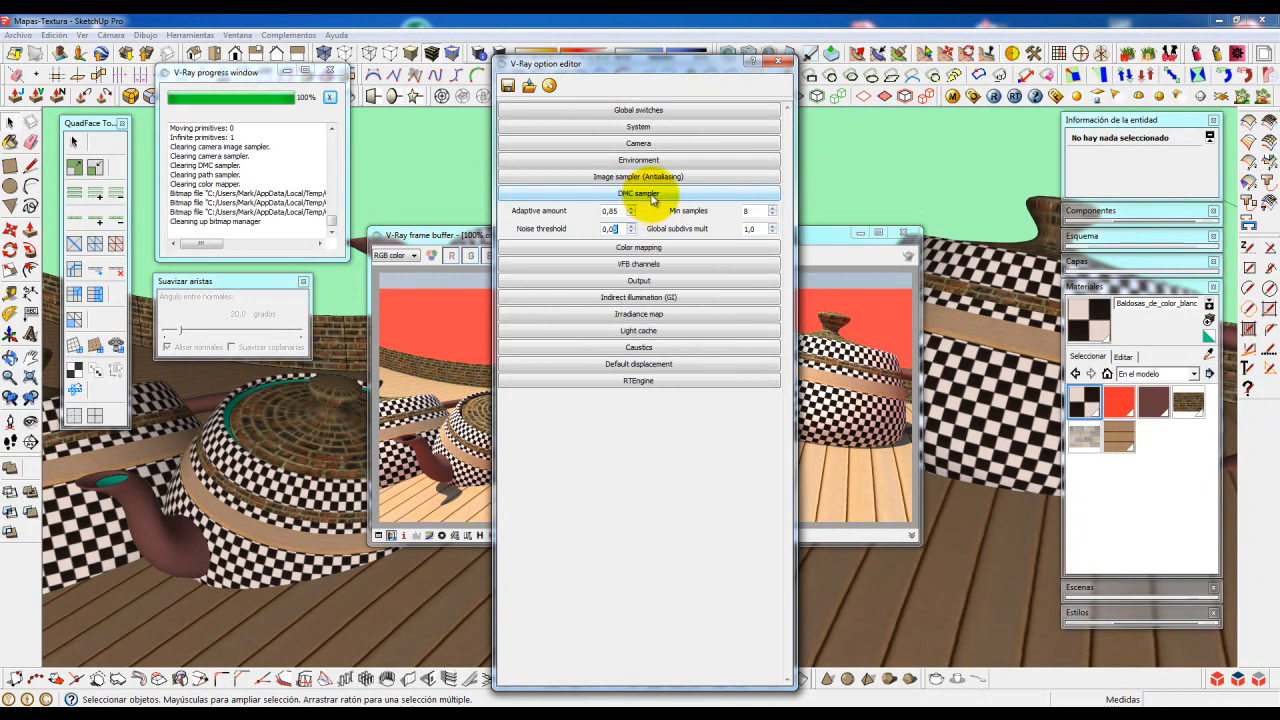
{"action": "left_click", "coordinate": [642, 193]}
- Review the V-Ray Color mapping and VFB channels settings and the Output size options
{"action": "left_click", "coordinate": [648, 210]}
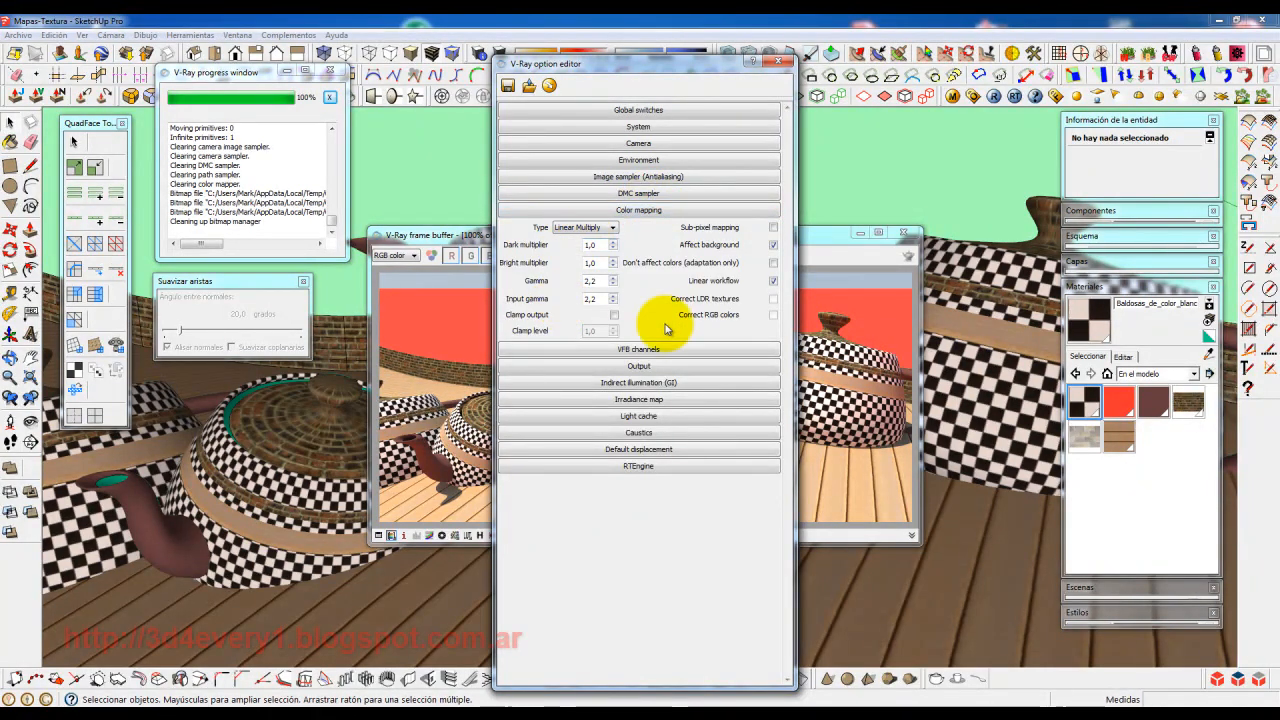
{"action": "left_click", "coordinate": [666, 212]}
{"action": "left_click", "coordinate": [648, 227]}
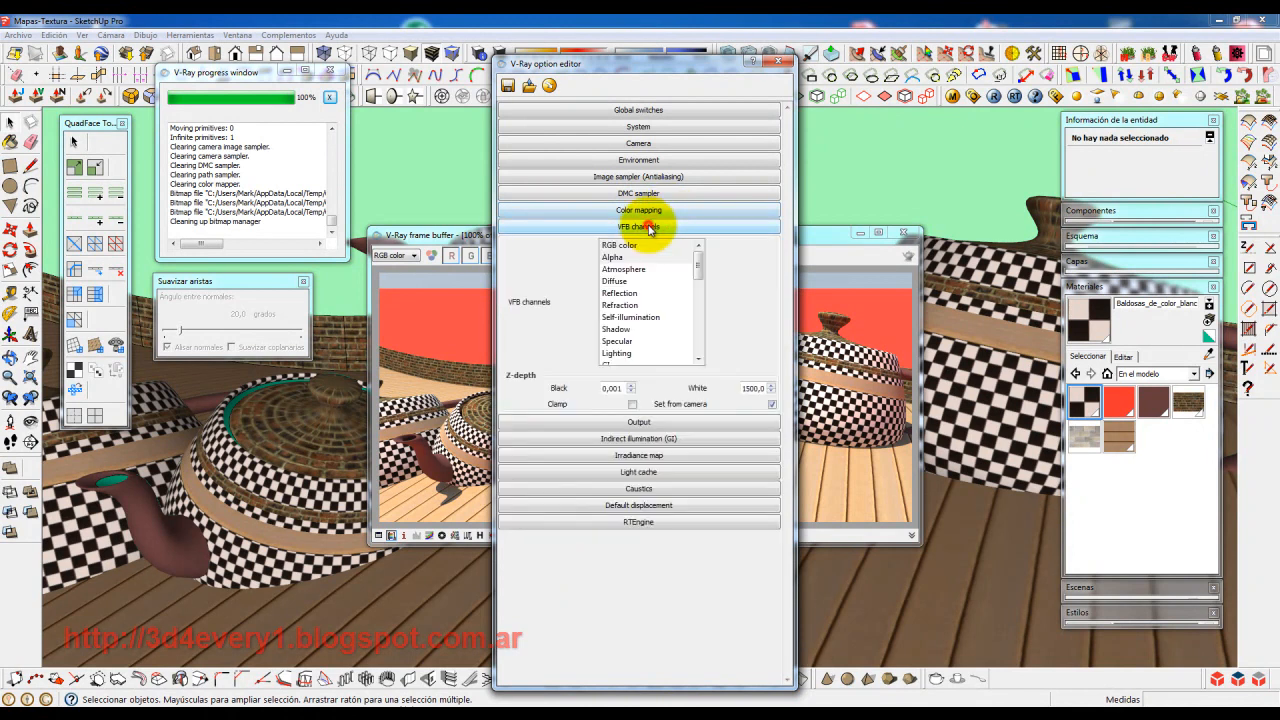
{"action": "left_click", "coordinate": [648, 227]}
{"action": "left_click", "coordinate": [636, 243]}
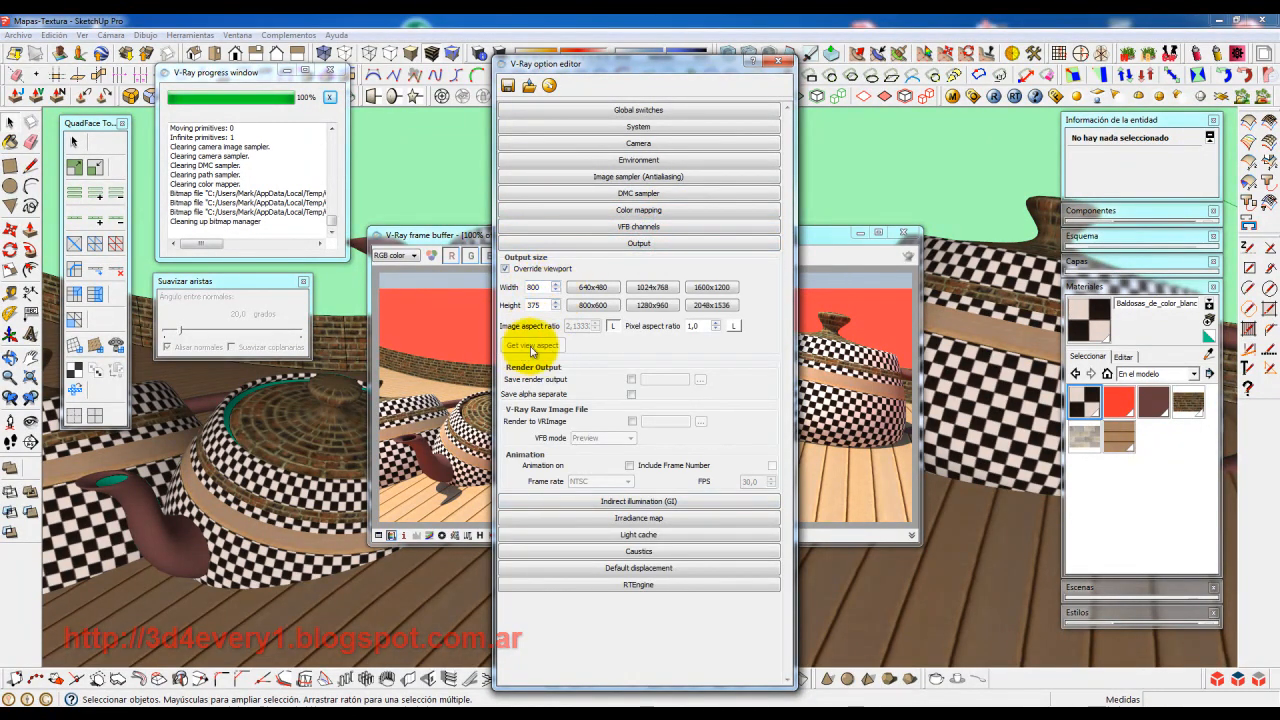
- Review the V-Ray Indirect illumination, Irradiance map and Light cache settings, including the bounce engines, hemispheric subdivisions, interpolation samples and light cache subdivisions
{"action": "left_click", "coordinate": [625, 243]}
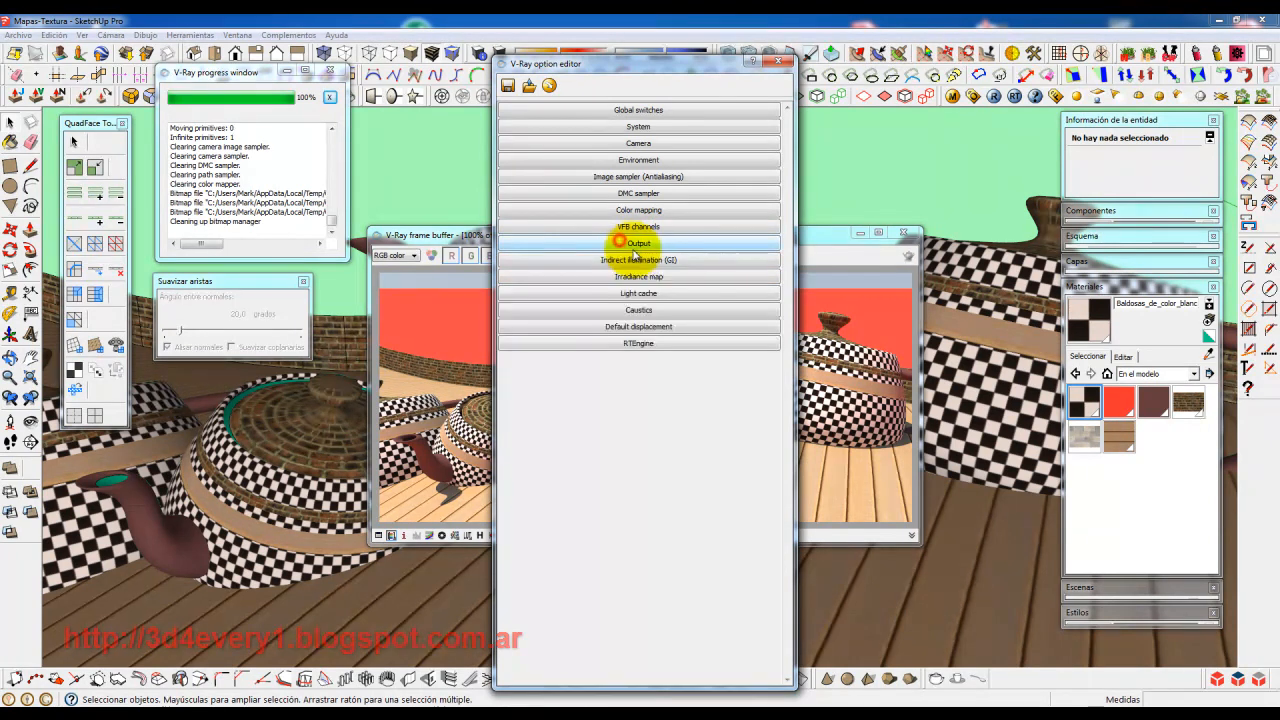
{"action": "left_click", "coordinate": [633, 260]}
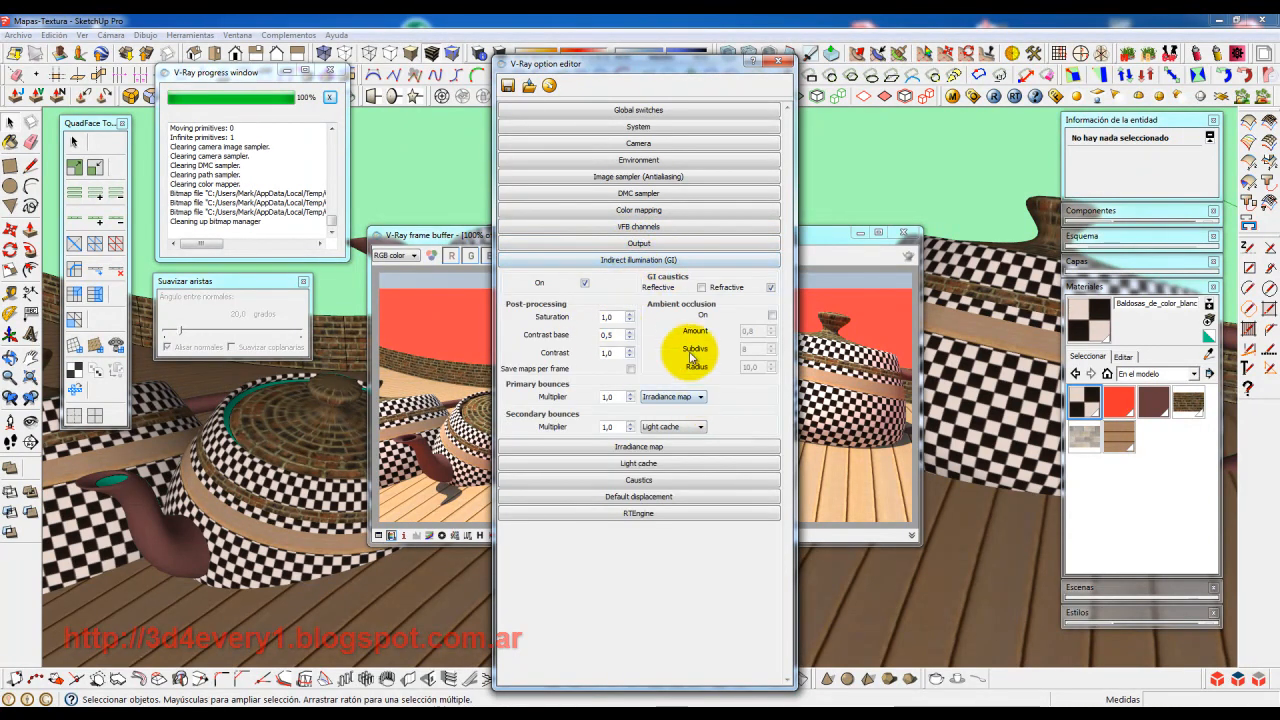
{"action": "left_click", "coordinate": [683, 260]}
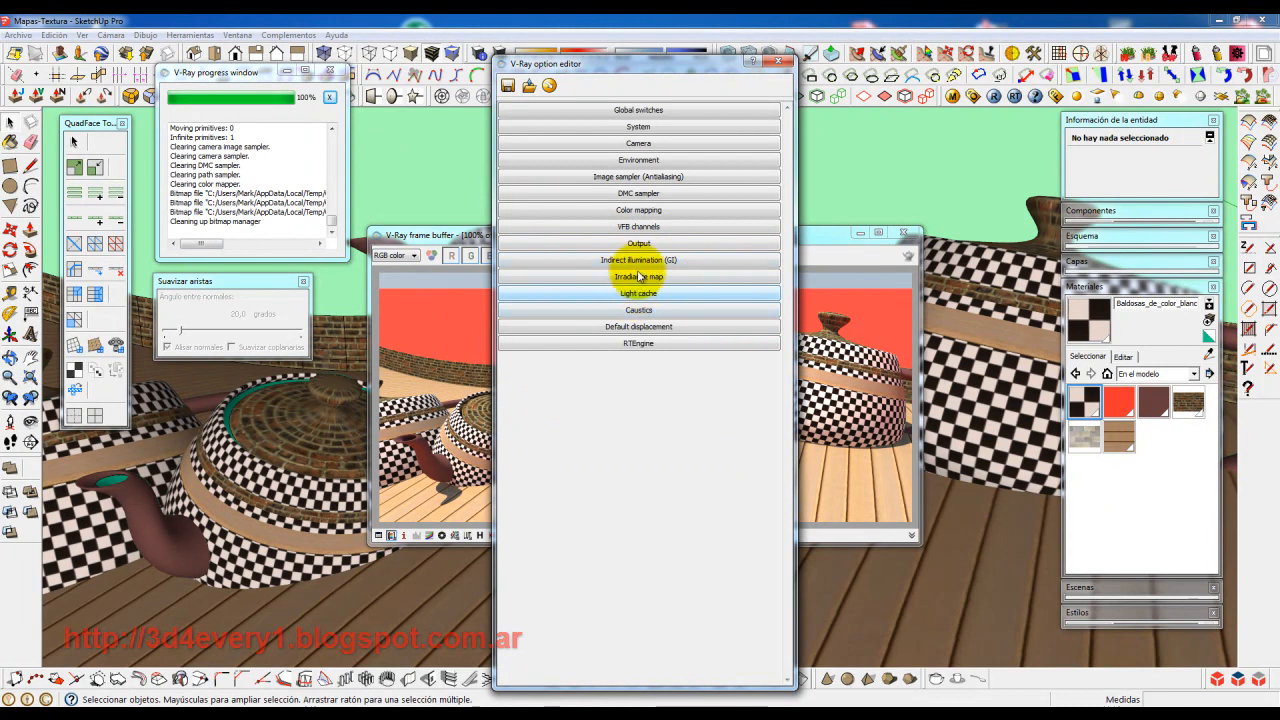
{"action": "left_click", "coordinate": [638, 276]}
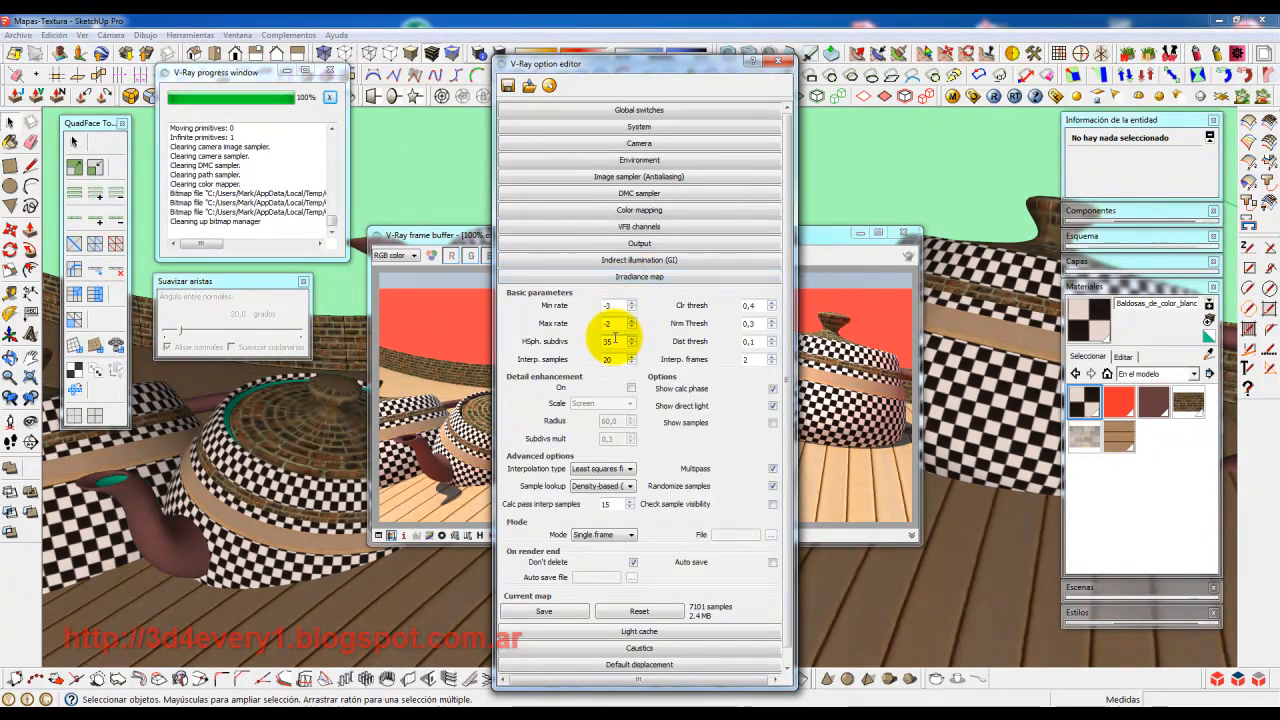
{"action": "key", "text": "Tab"}
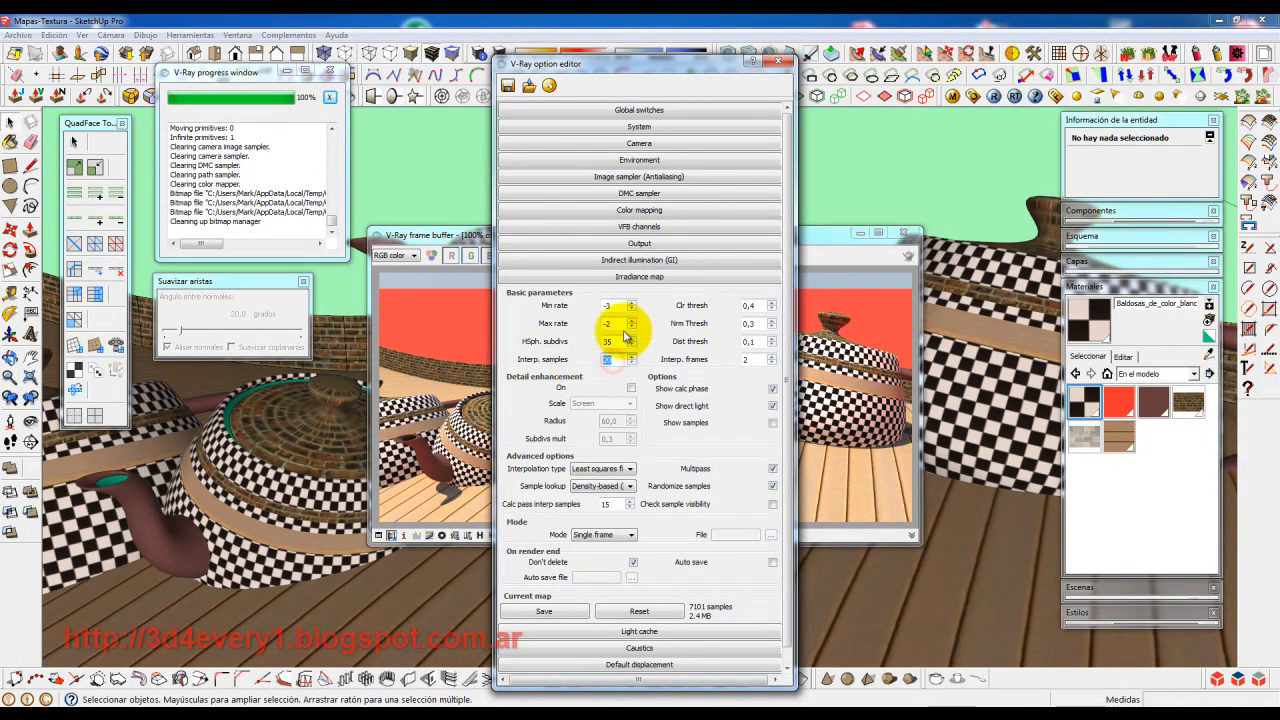
{"action": "left_click", "coordinate": [650, 280]}
{"action": "left_click", "coordinate": [650, 293]}
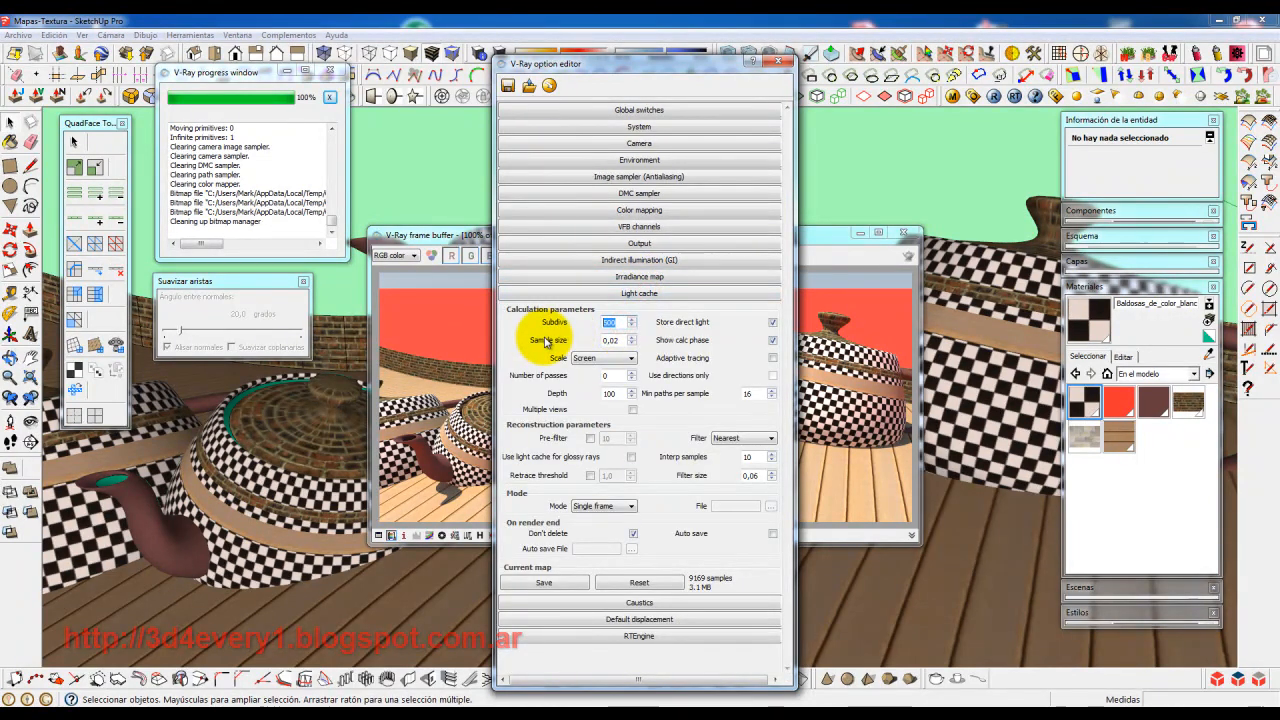
{"action": "left_click", "coordinate": [616, 292]}
- Close the V-Ray option editor and move the frame buffer window higher to inspect the rendered teapots
{"action": "left_click", "coordinate": [784, 66]}
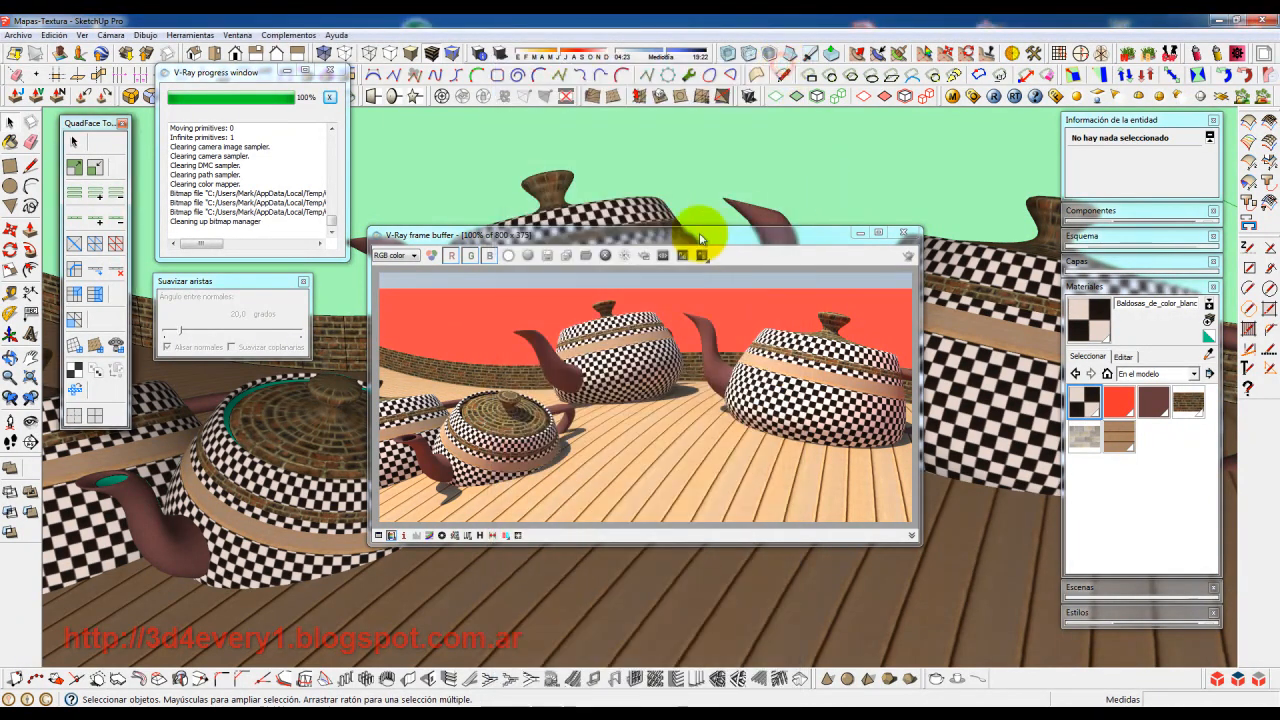
{"action": "left_click_drag", "start_coordinate": [698, 235], "coordinate": [695, 140]}
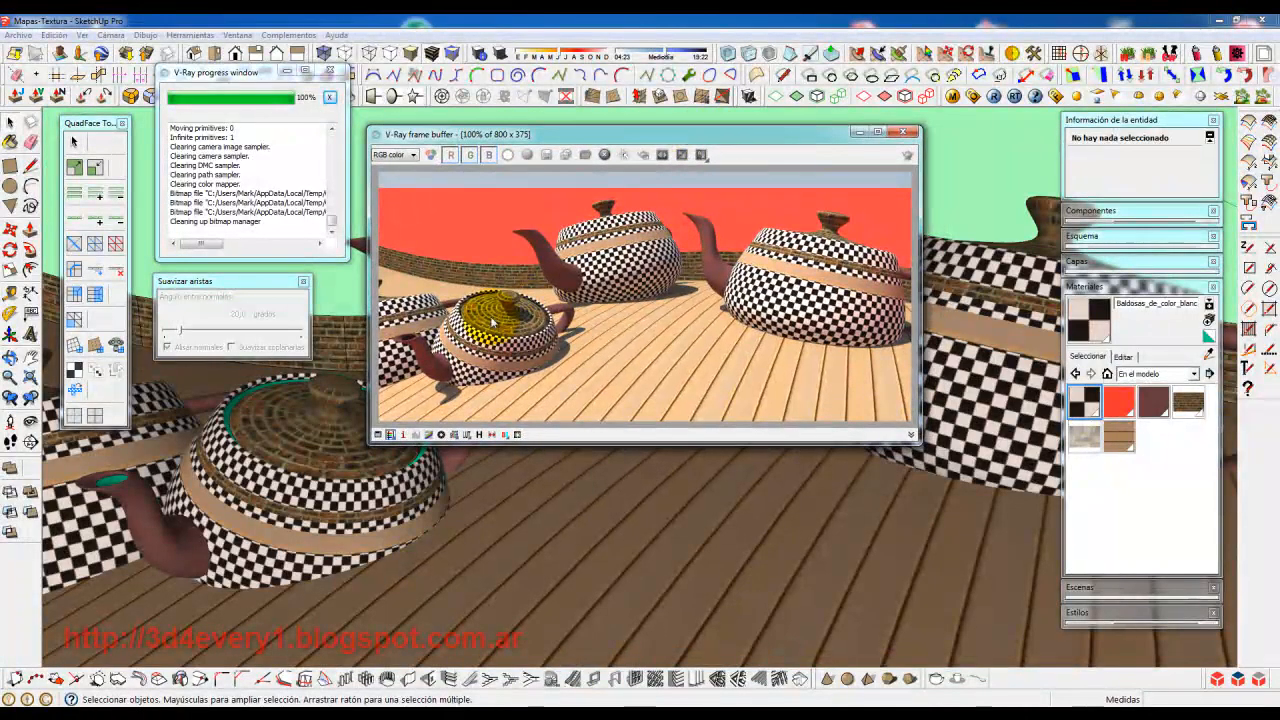